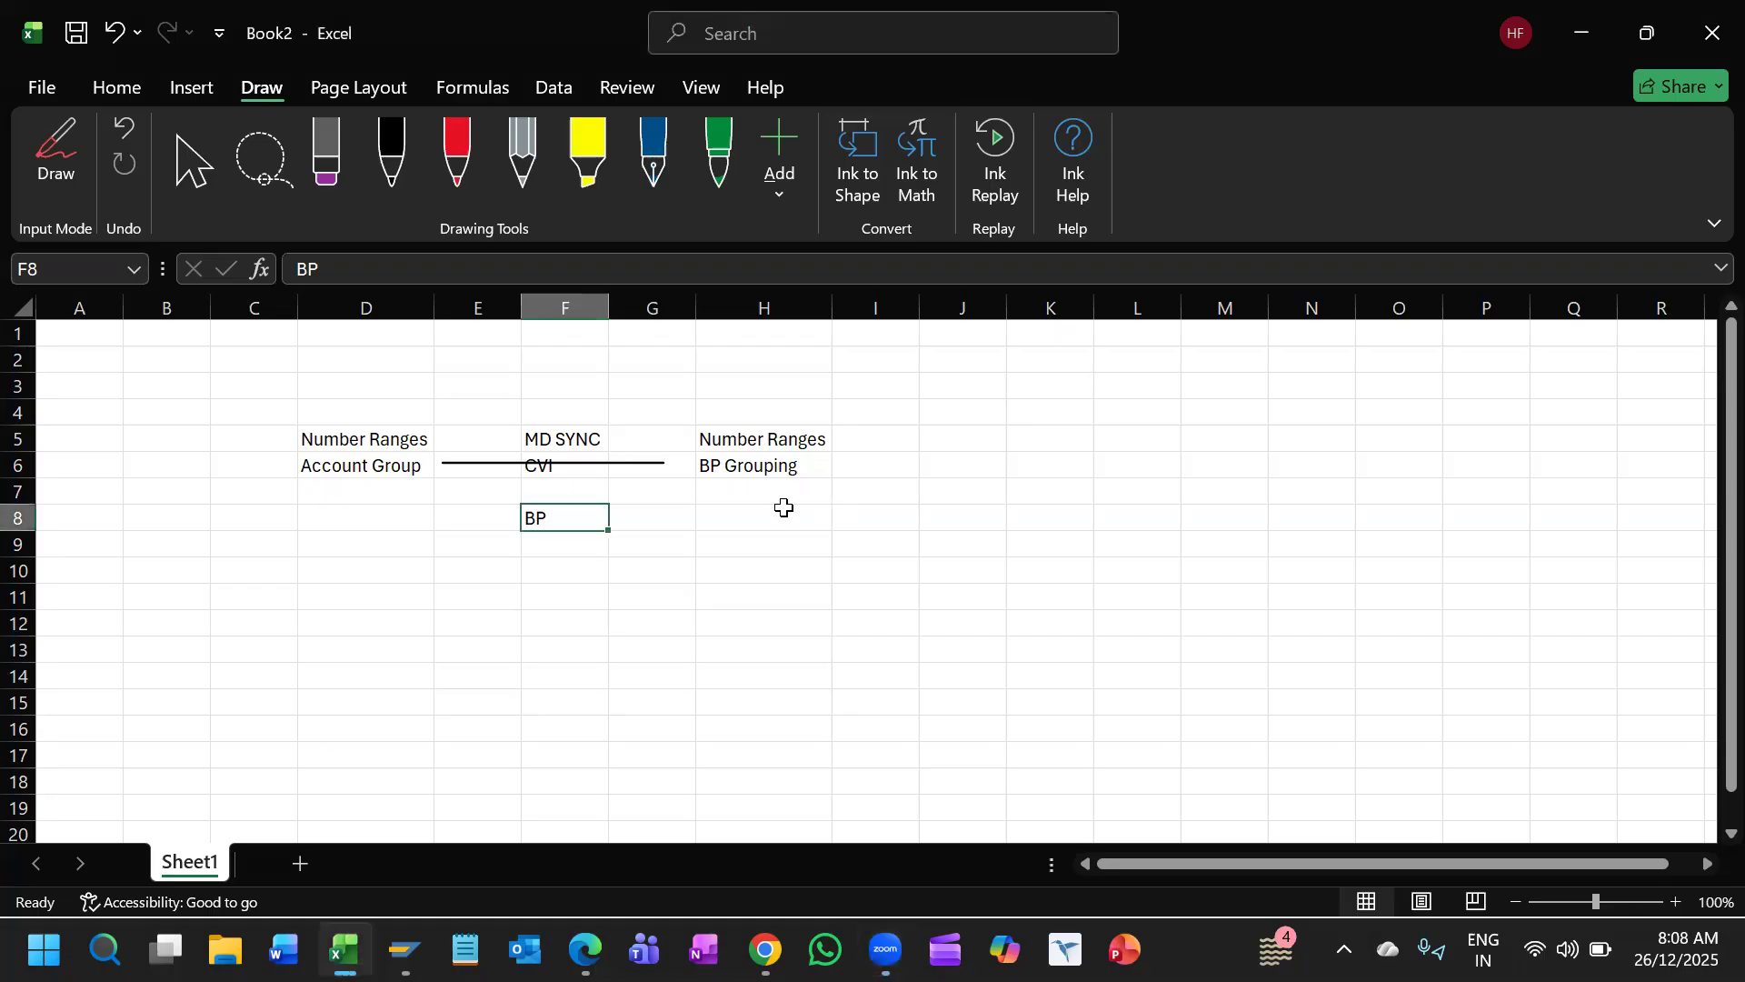
key(alt+p)
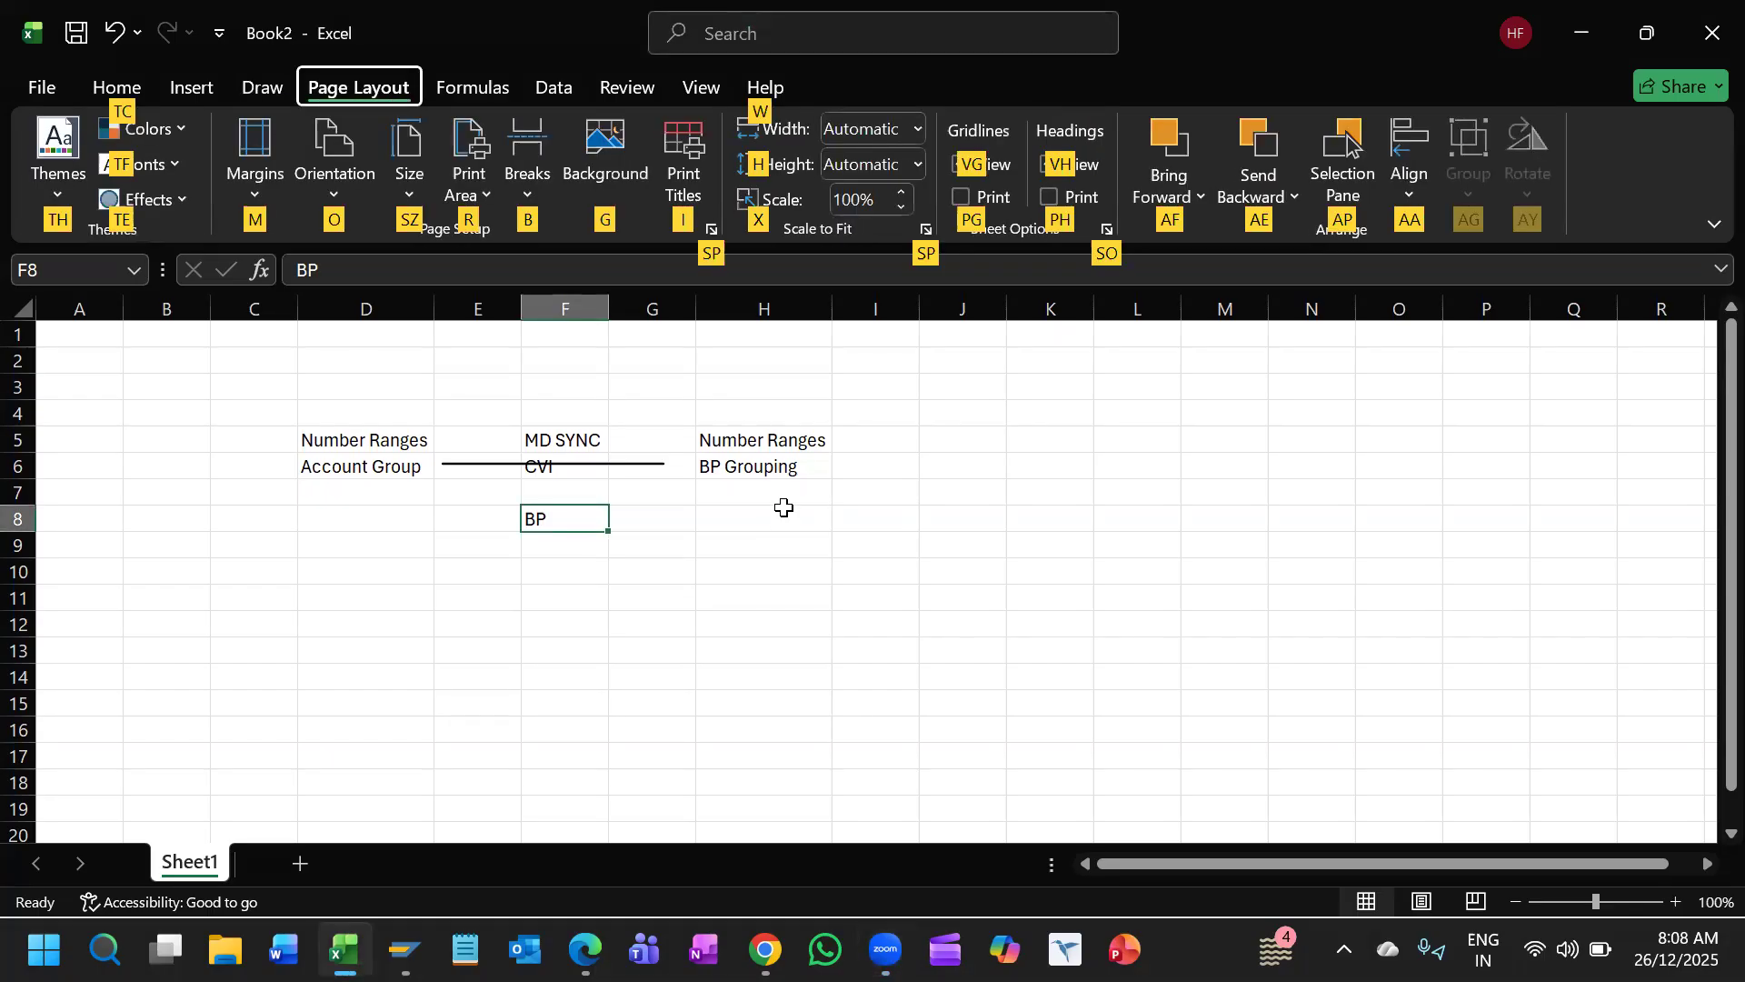
click(834, 458)
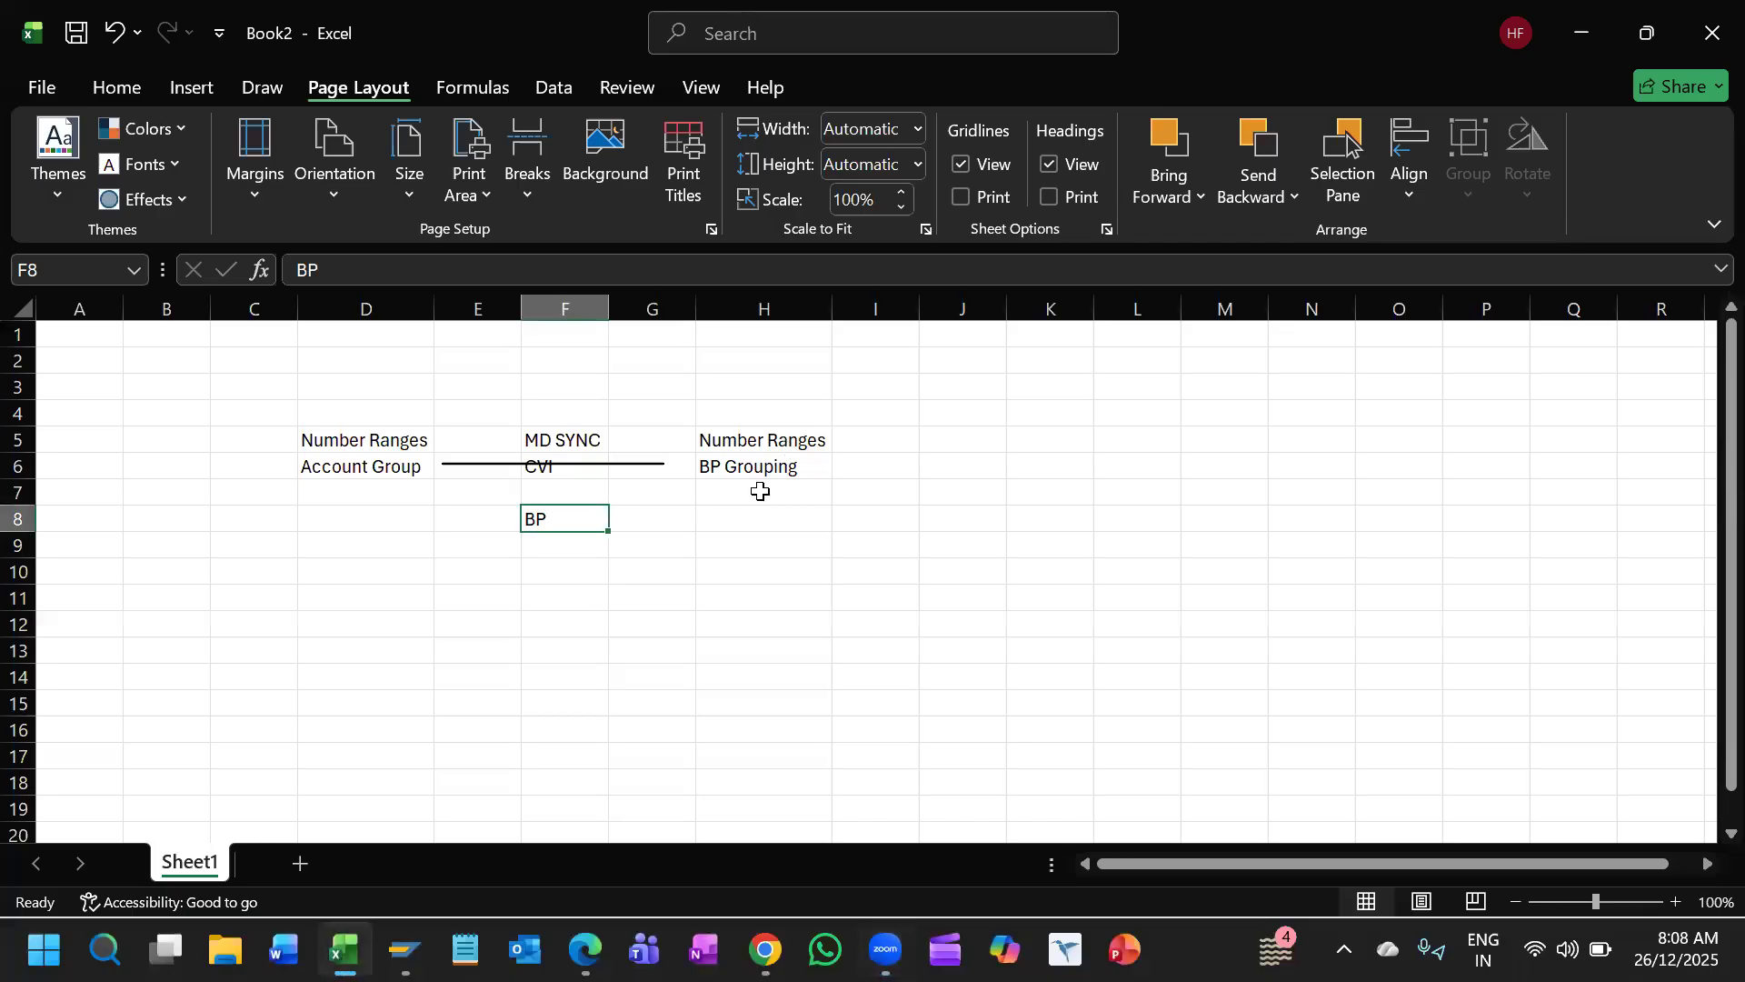
click(814, 475)
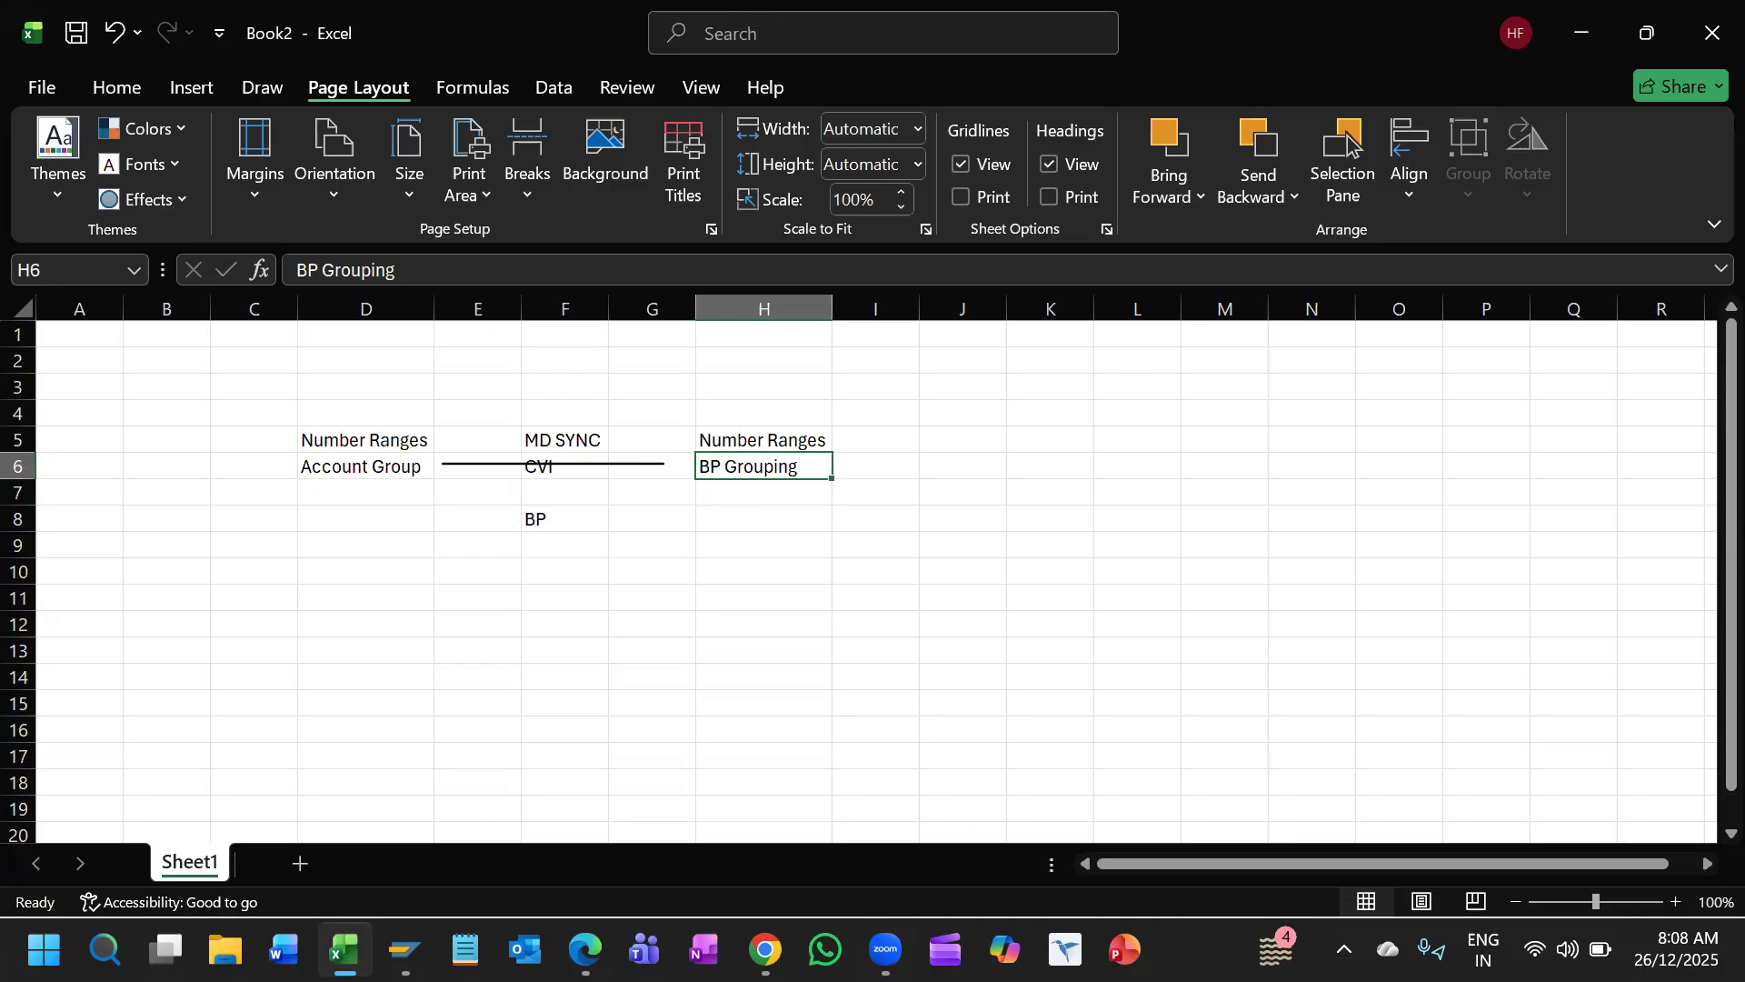
click(643, 520)
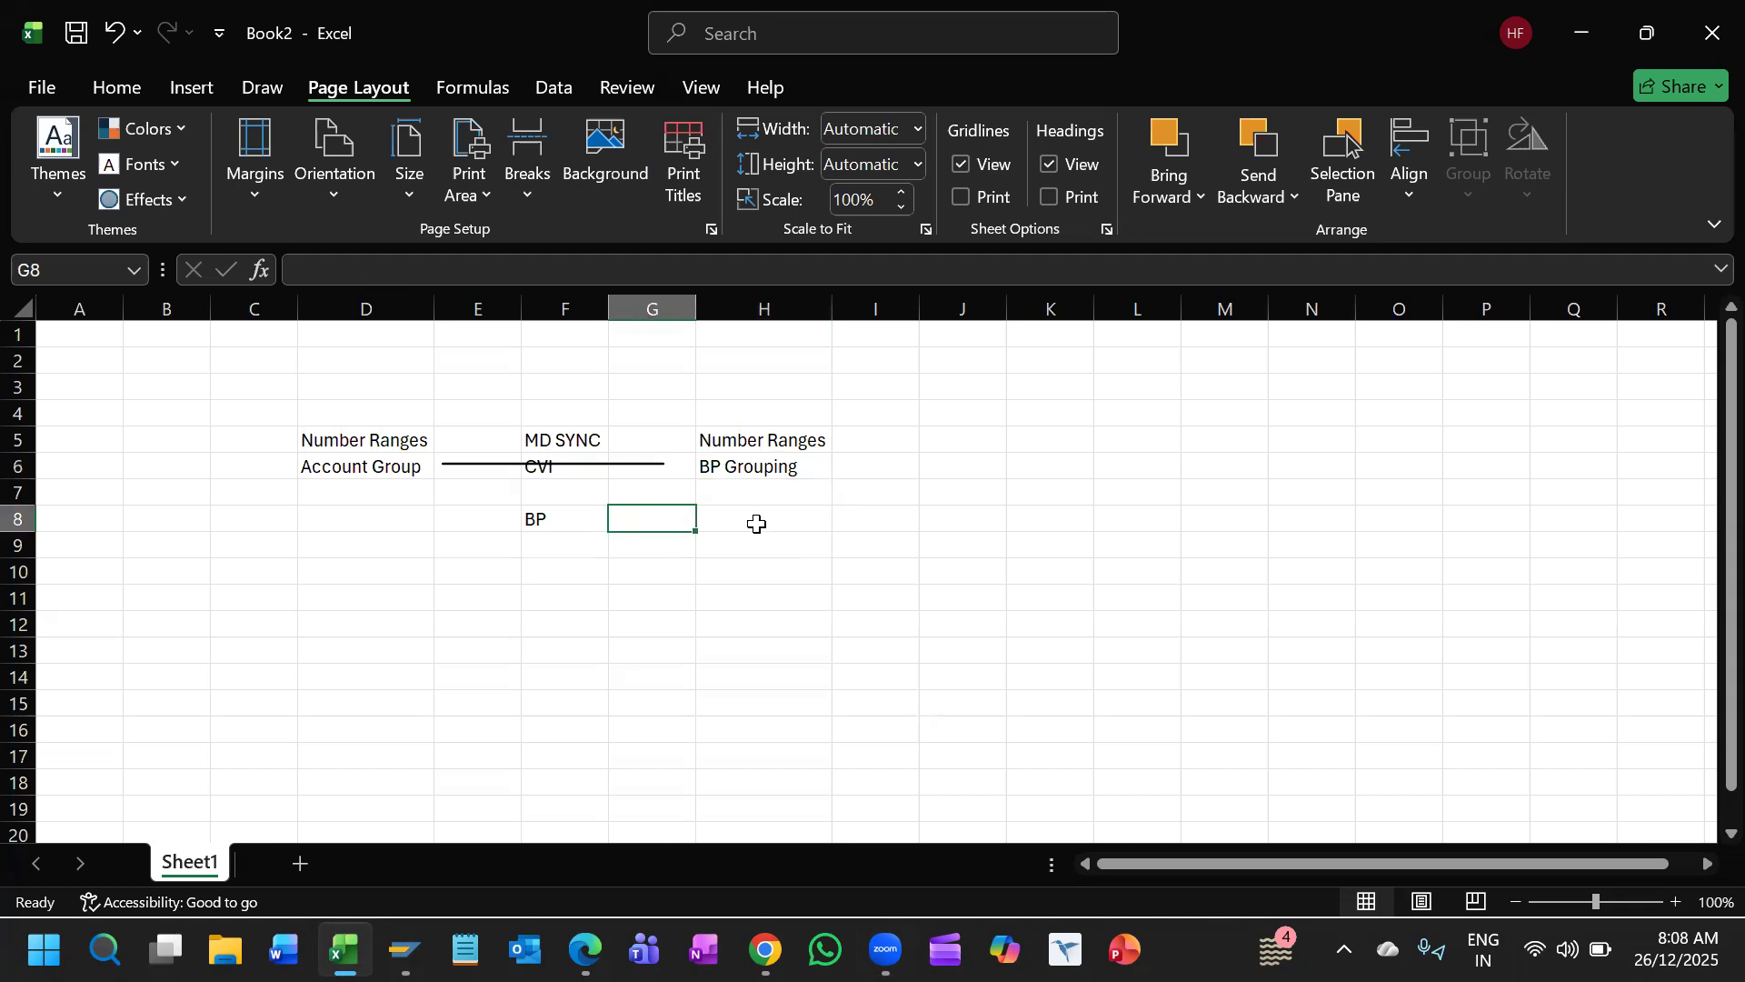
Step: Enter the label Vendor in cell C6, beside Account Group
click(360, 467)
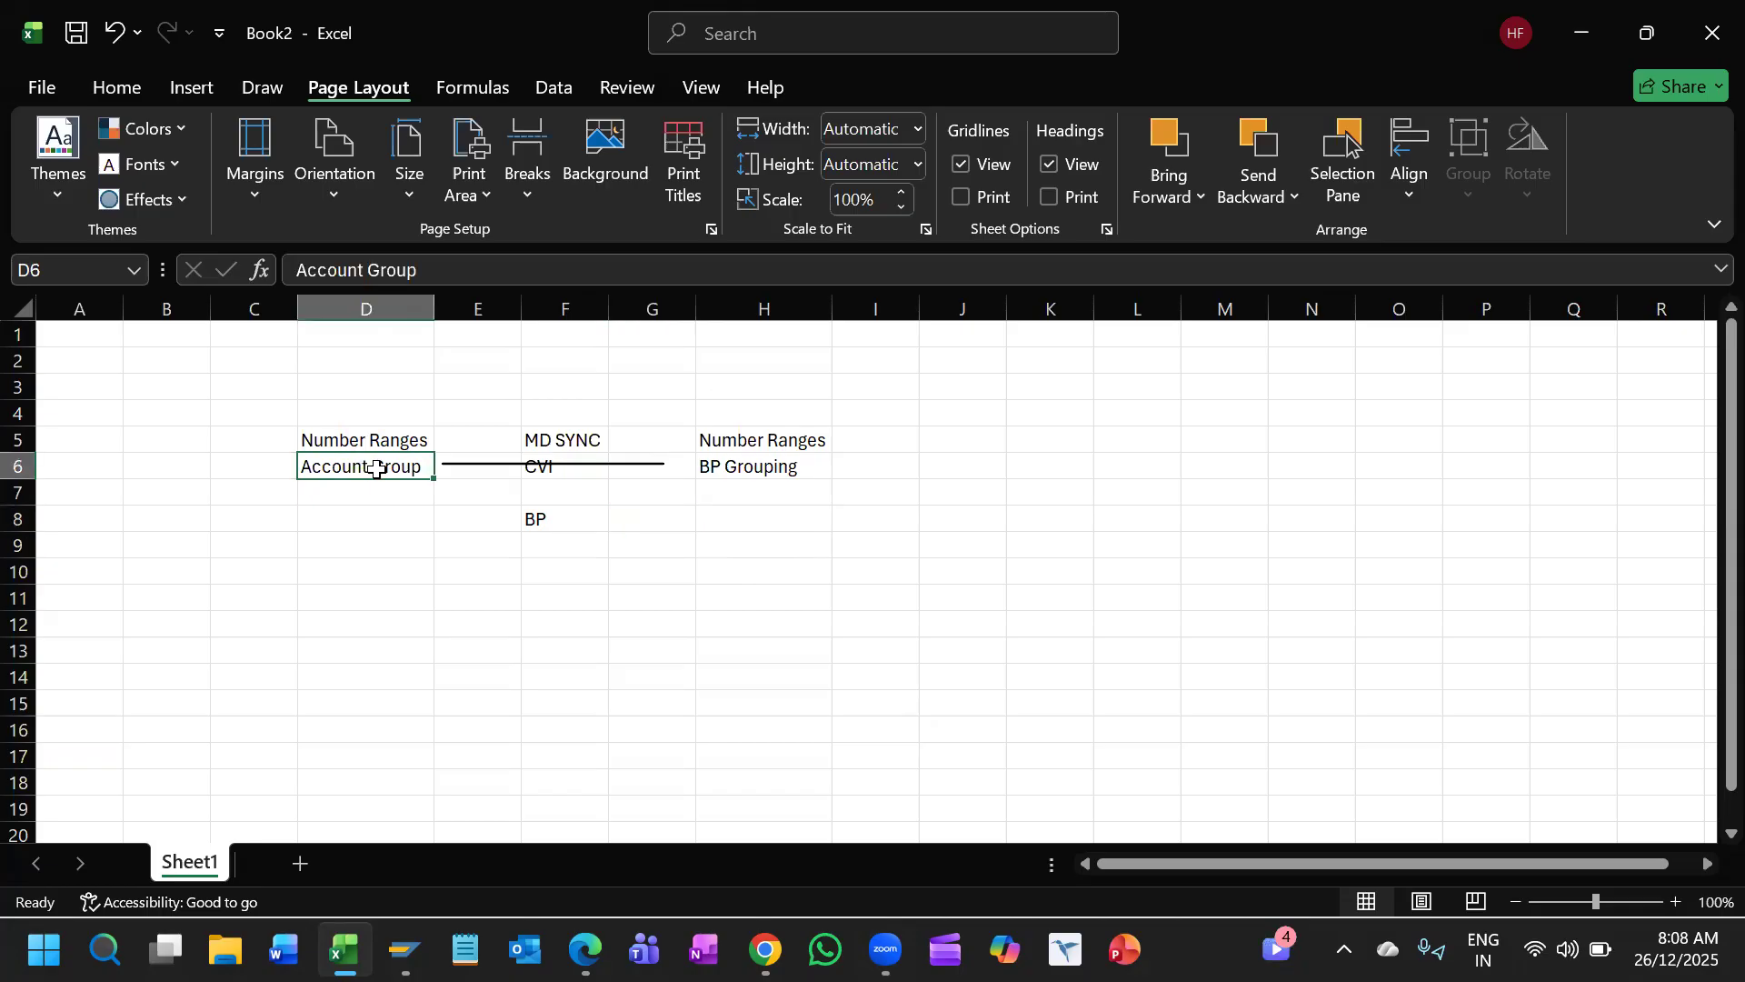
key(Left)
text(Ve)
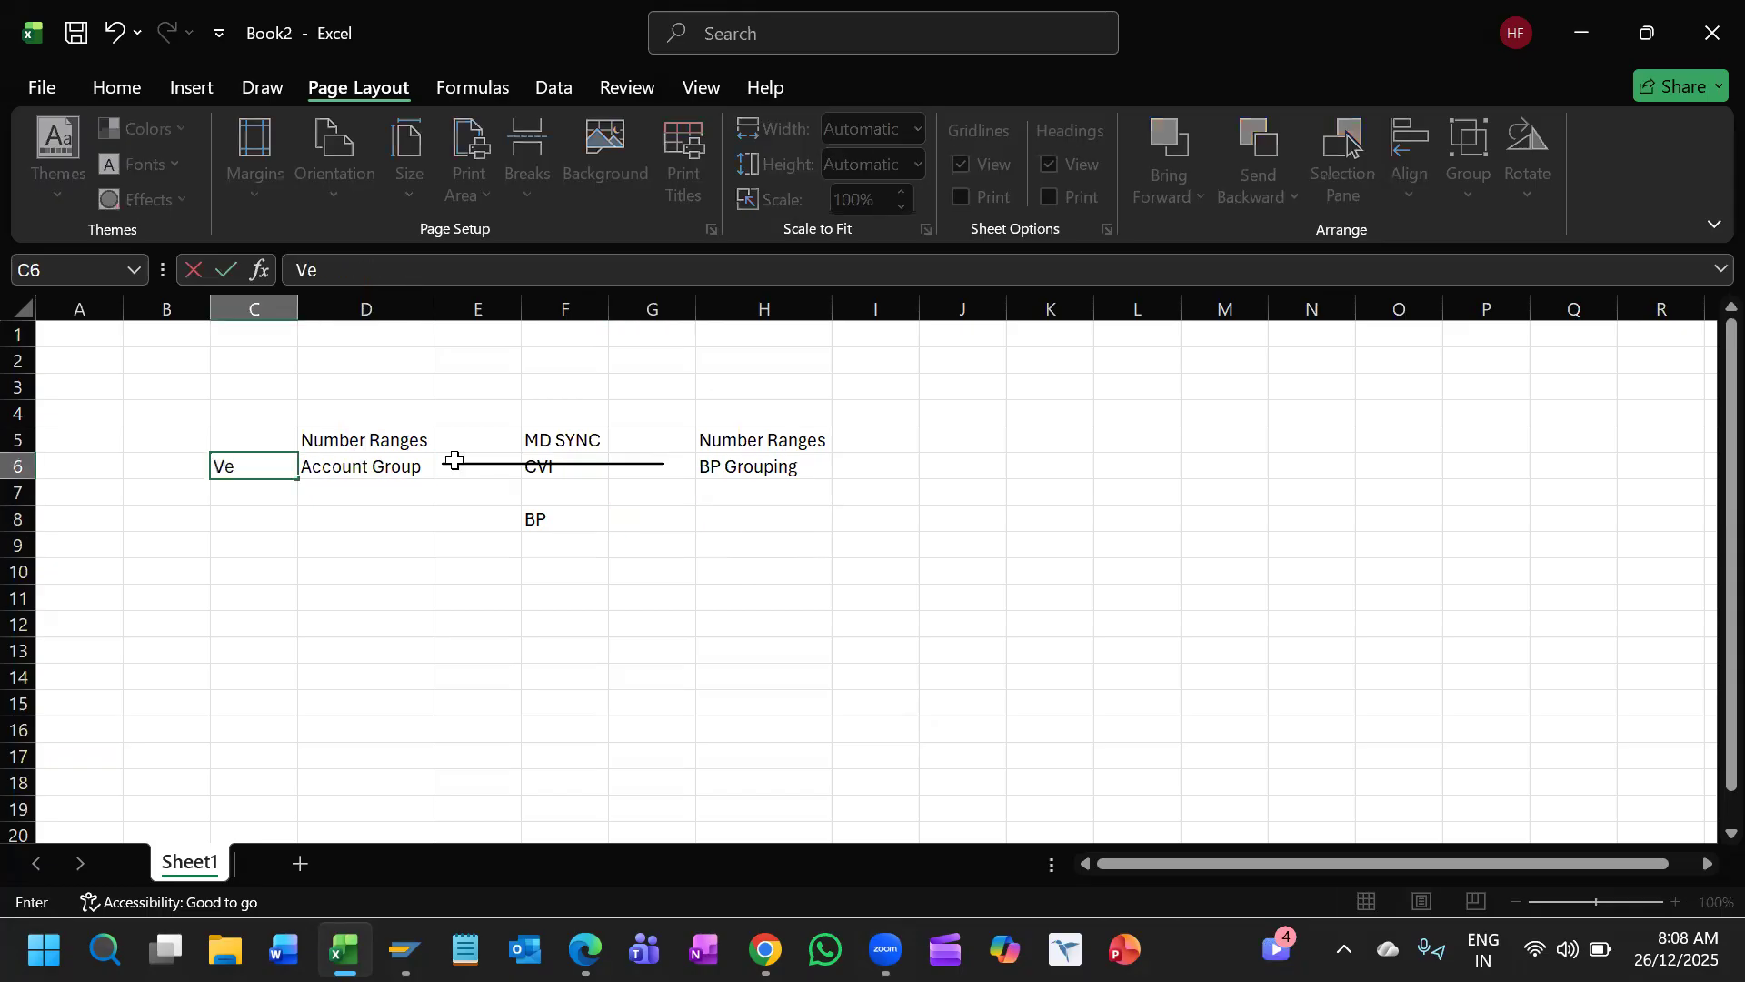
text(ndor)
key(Return)
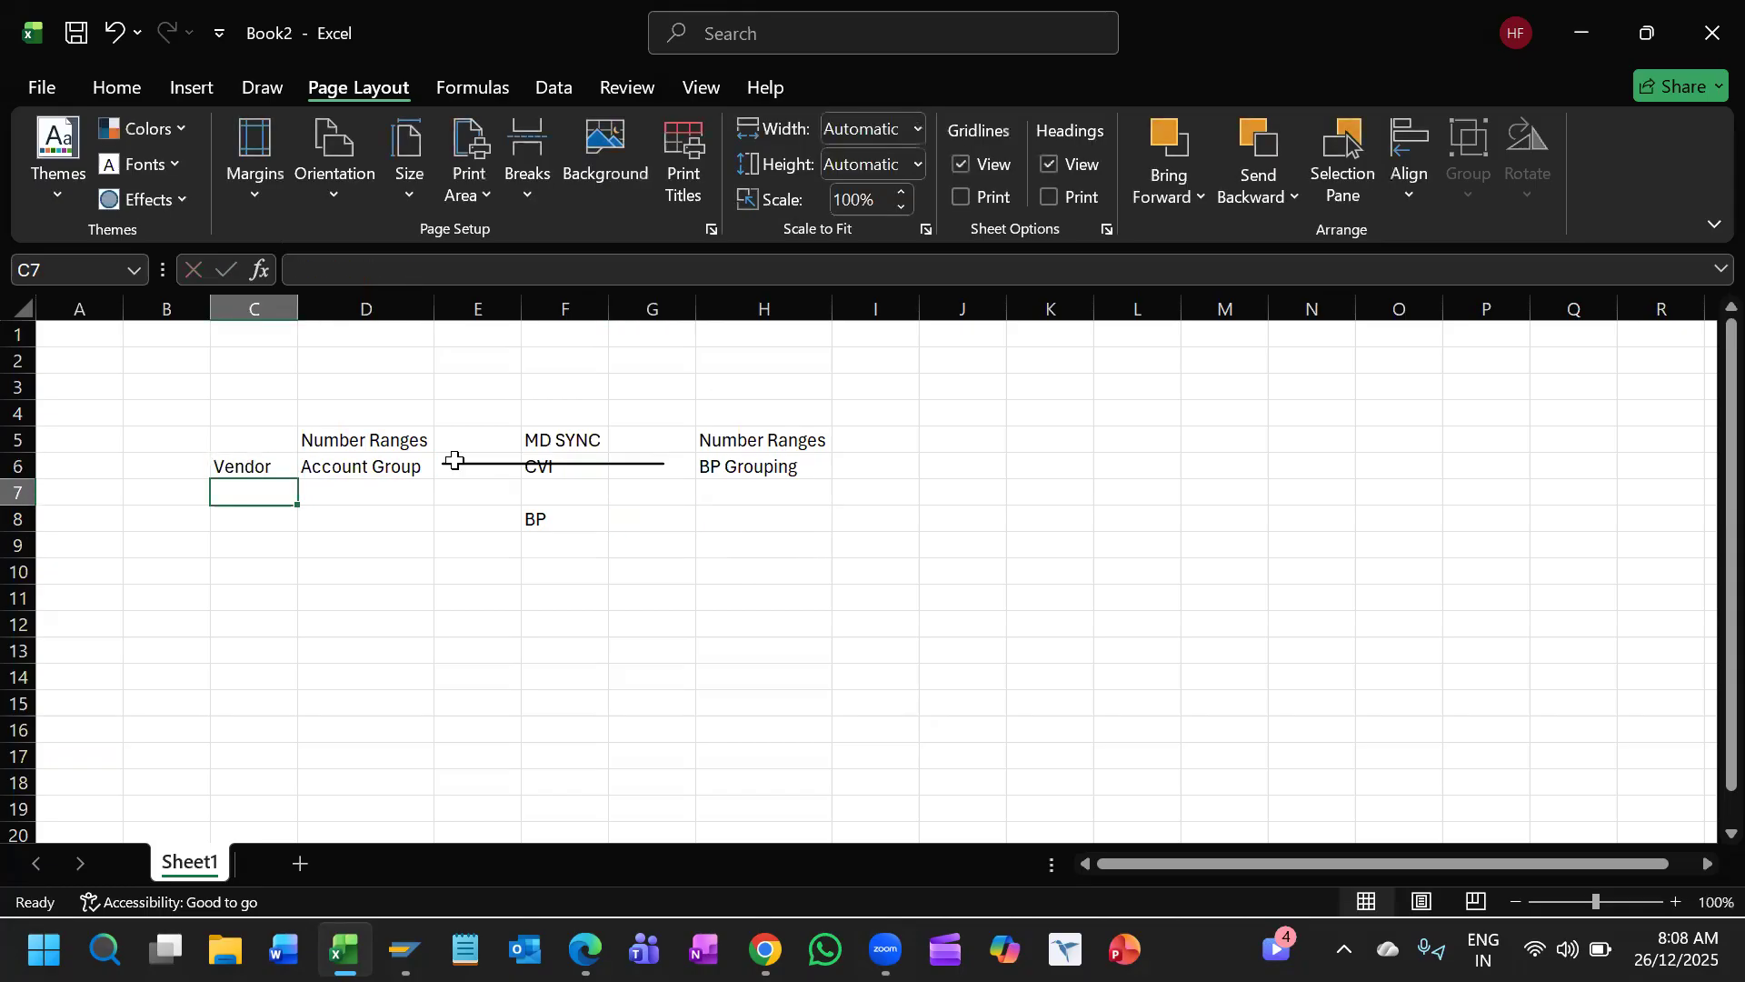
Step: Examine how the vendor's account group and number ranges relate to BP Grouping and its number ranges through CVI
click(770, 468)
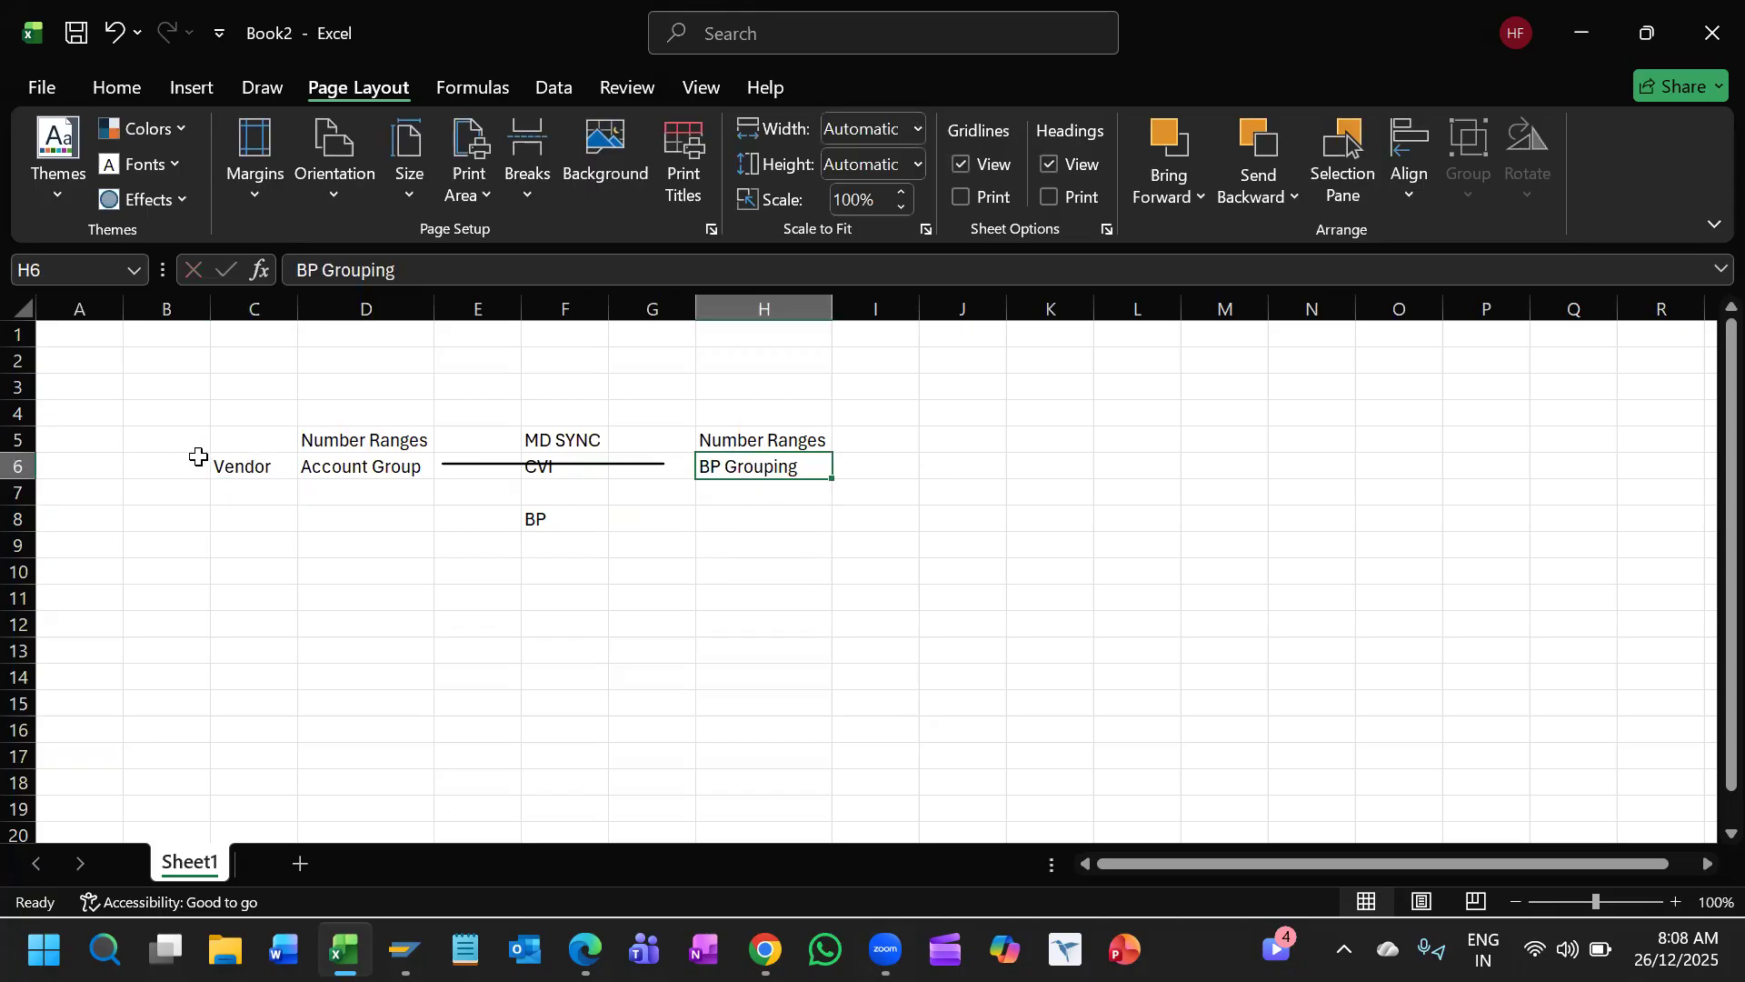
click(254, 466)
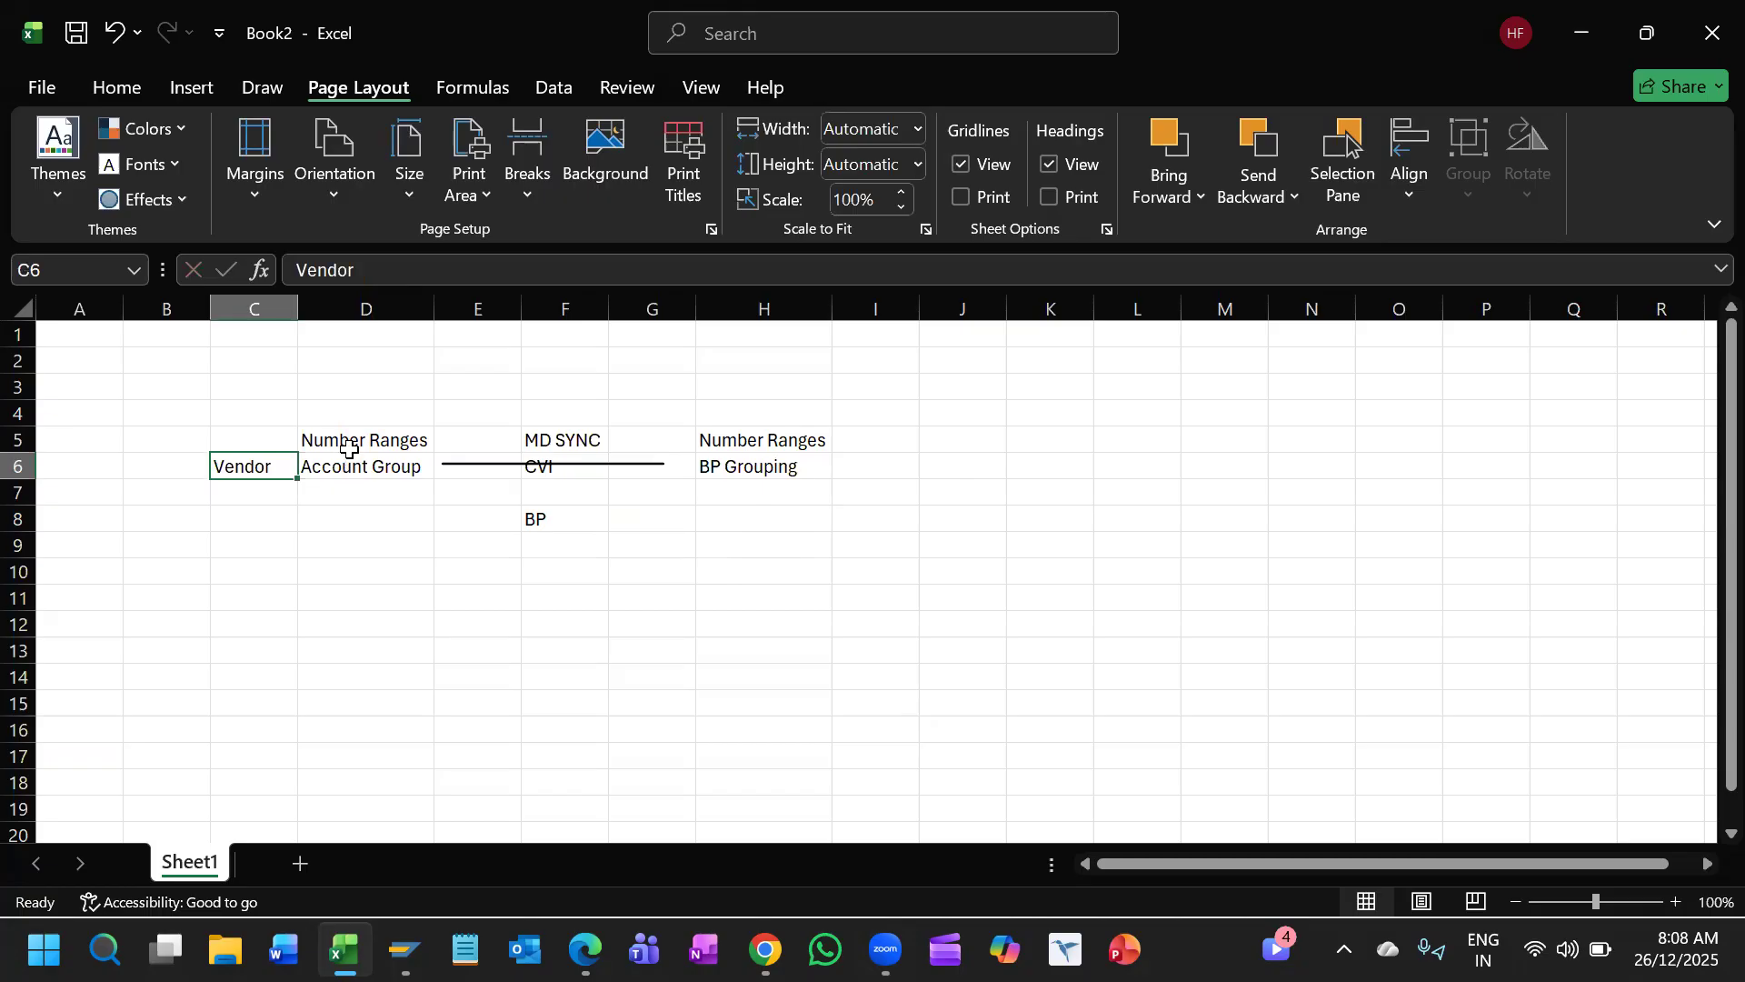
click(358, 437)
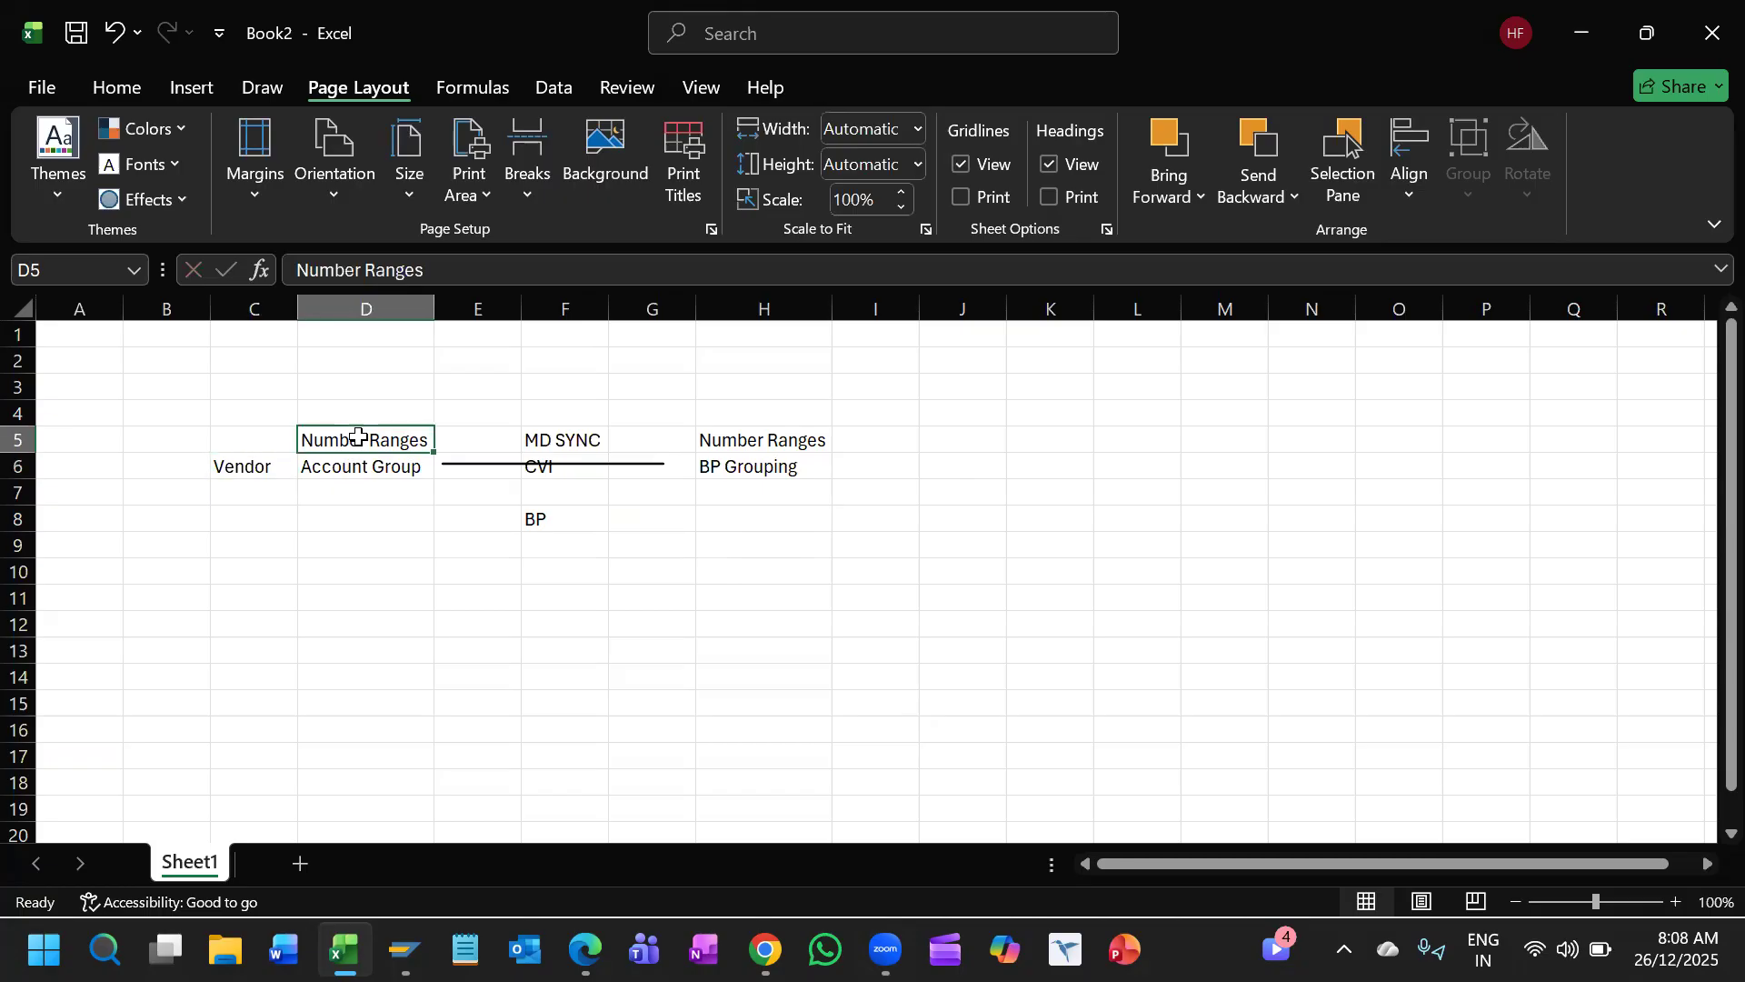
drag(360, 451, 363, 479)
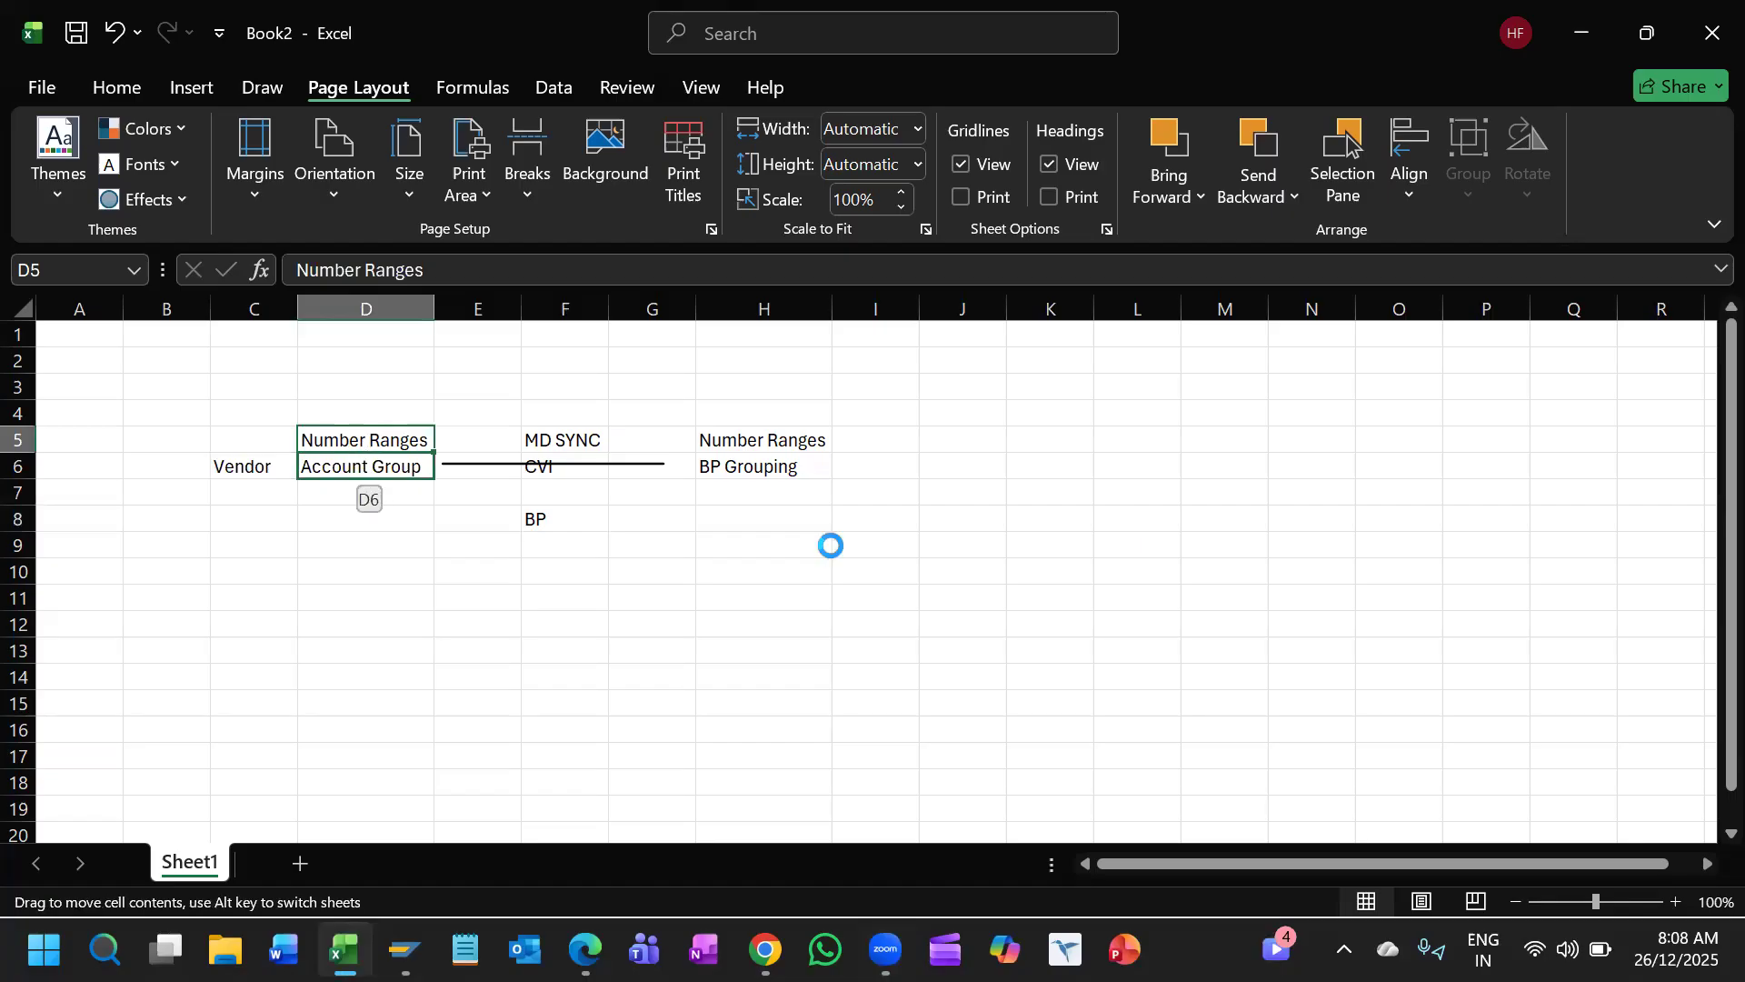
click(1061, 437)
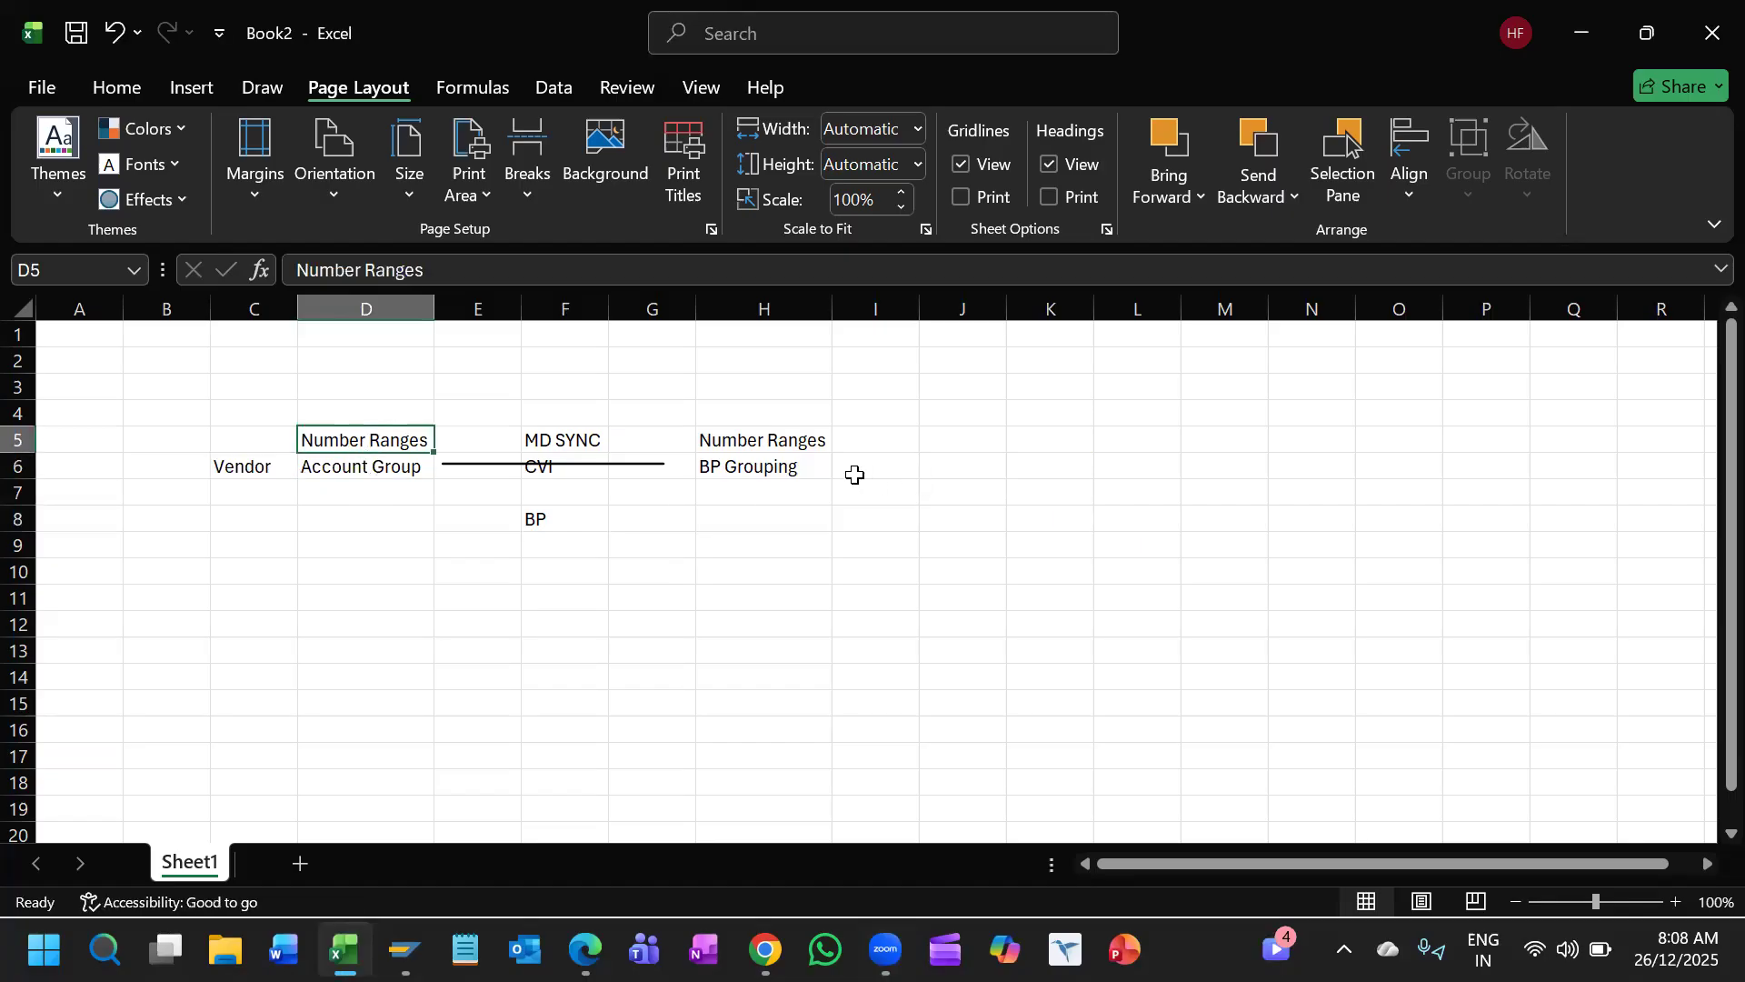
click(774, 443)
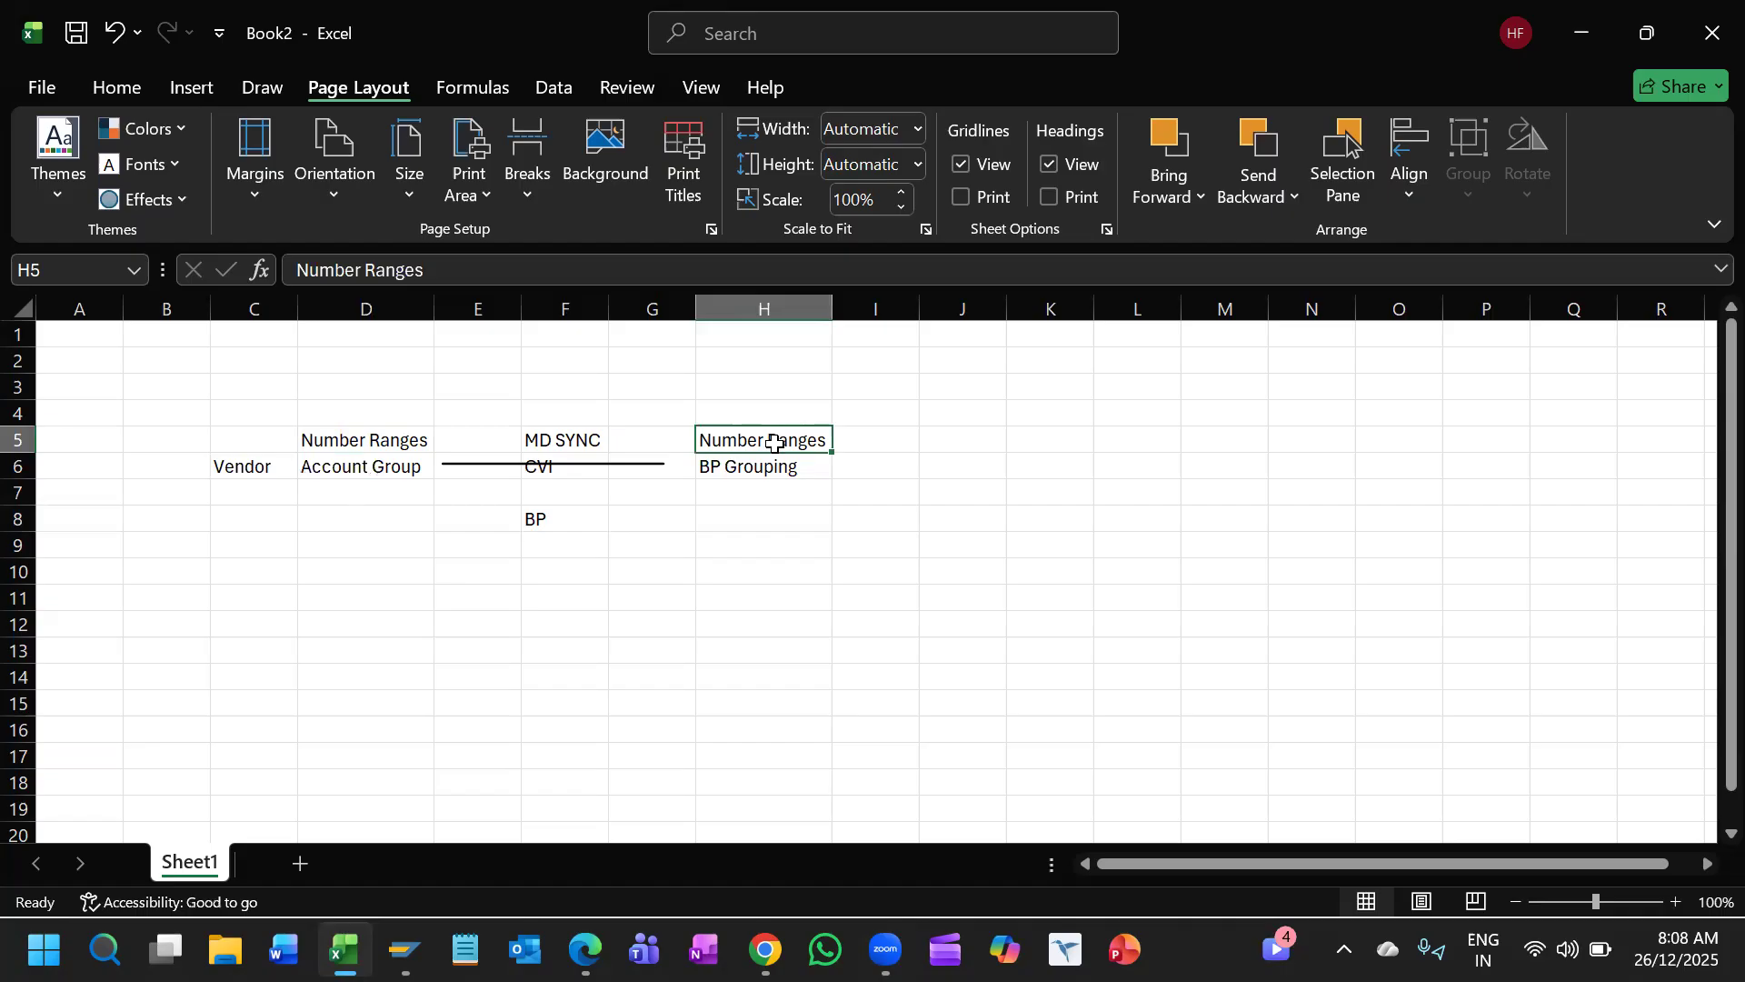
click(728, 470)
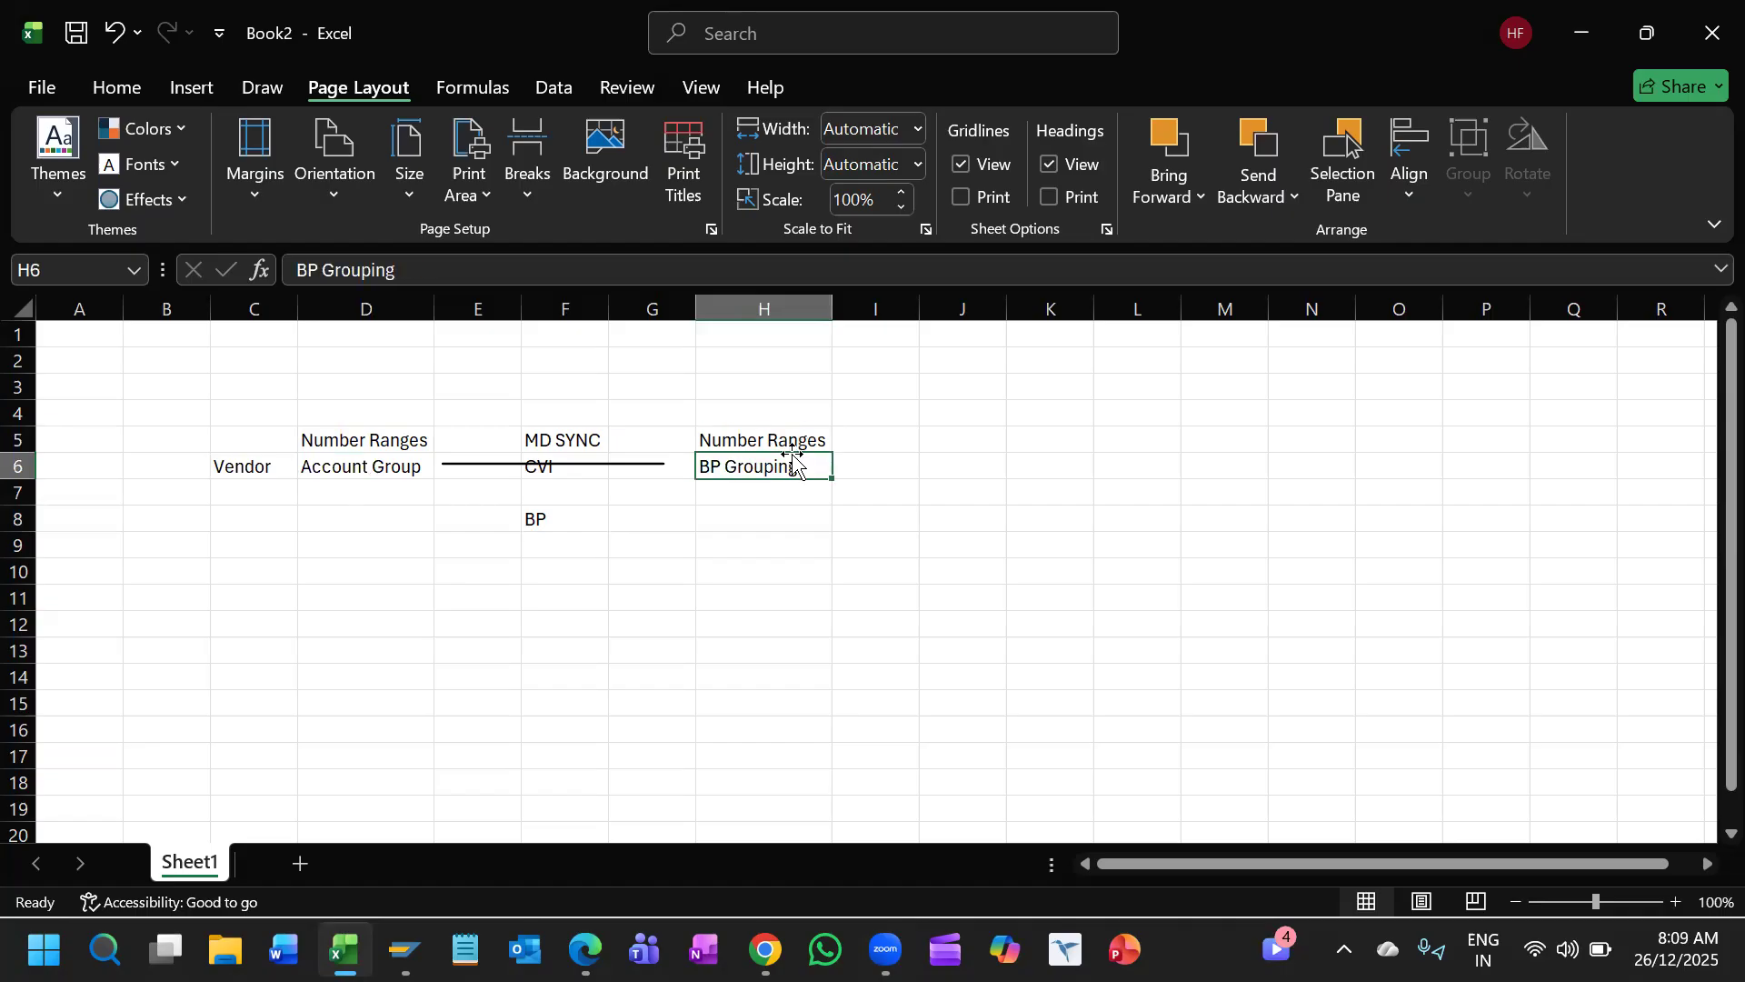
click(792, 445)
click(808, 466)
click(379, 467)
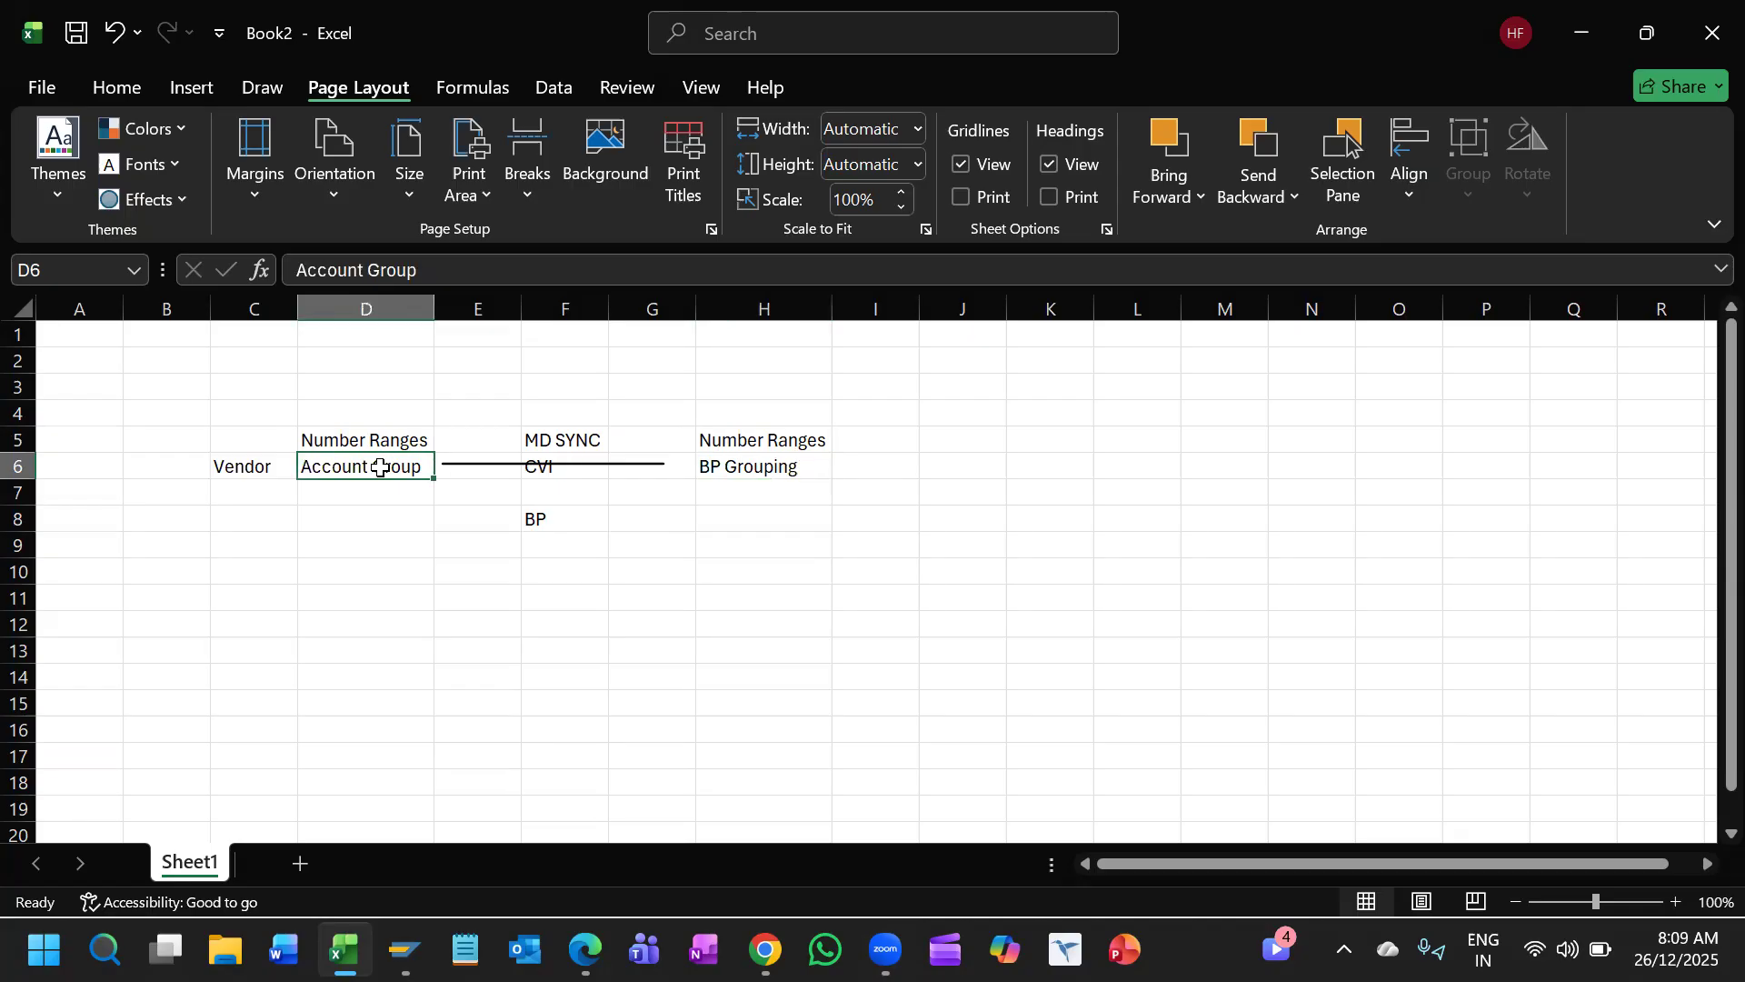
click(761, 469)
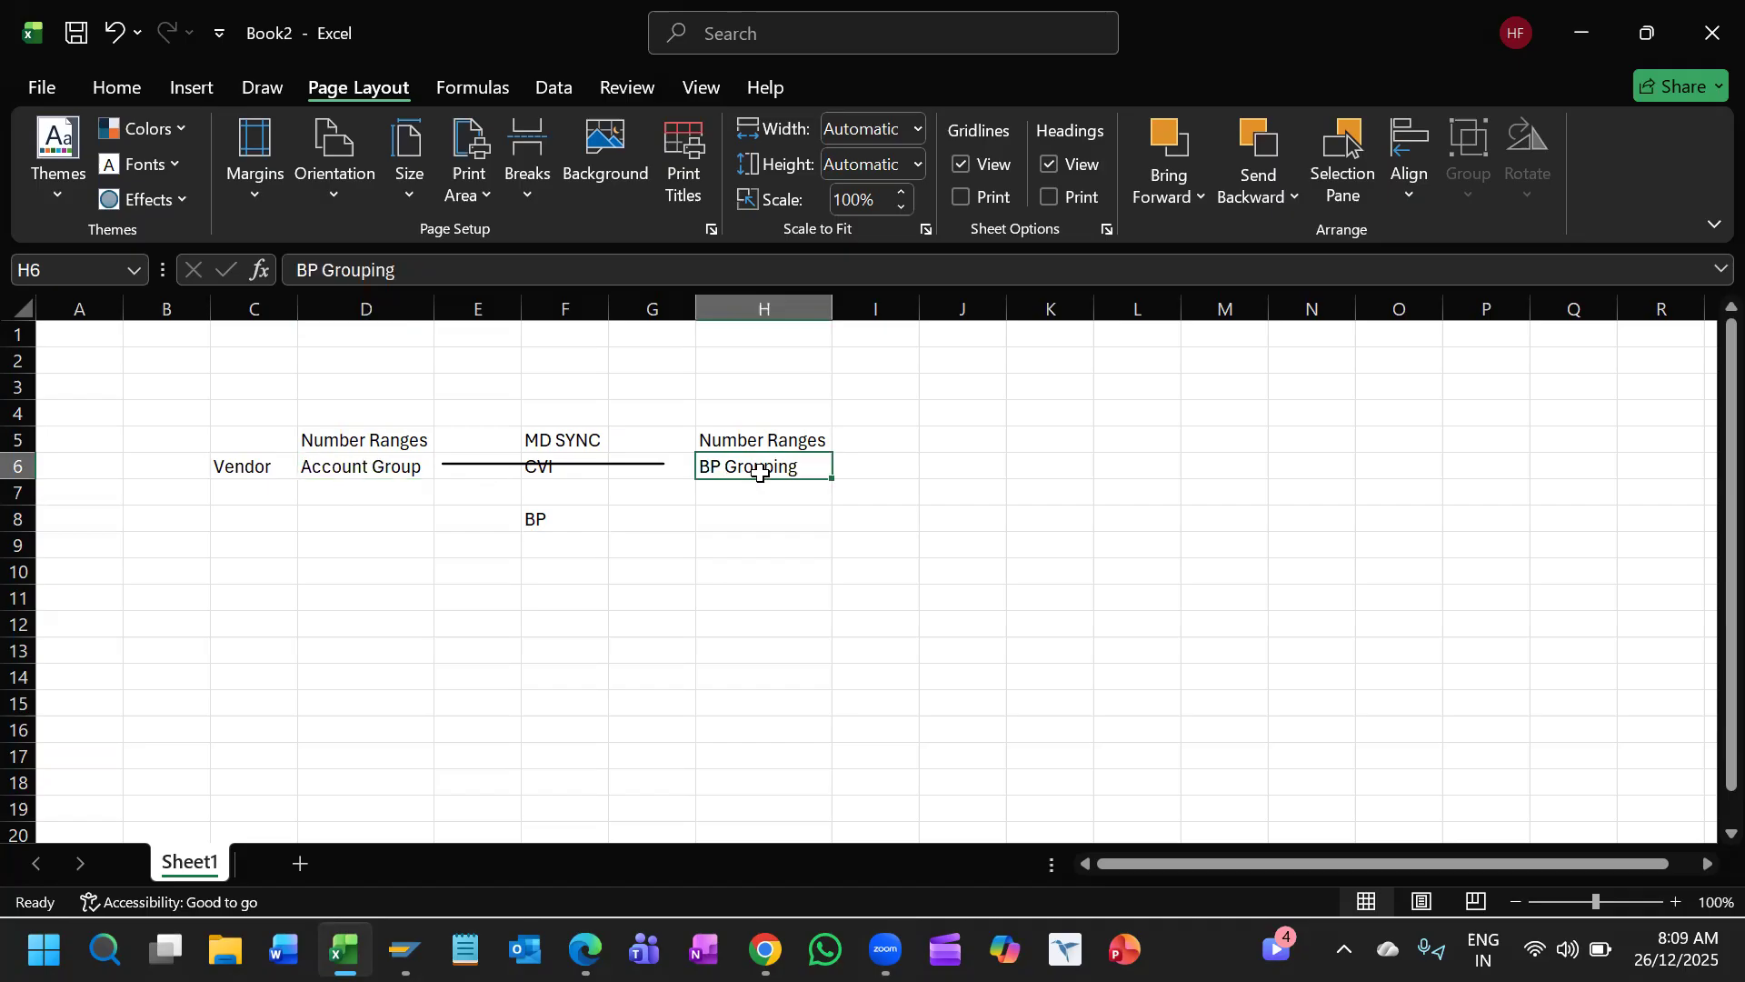
click(577, 469)
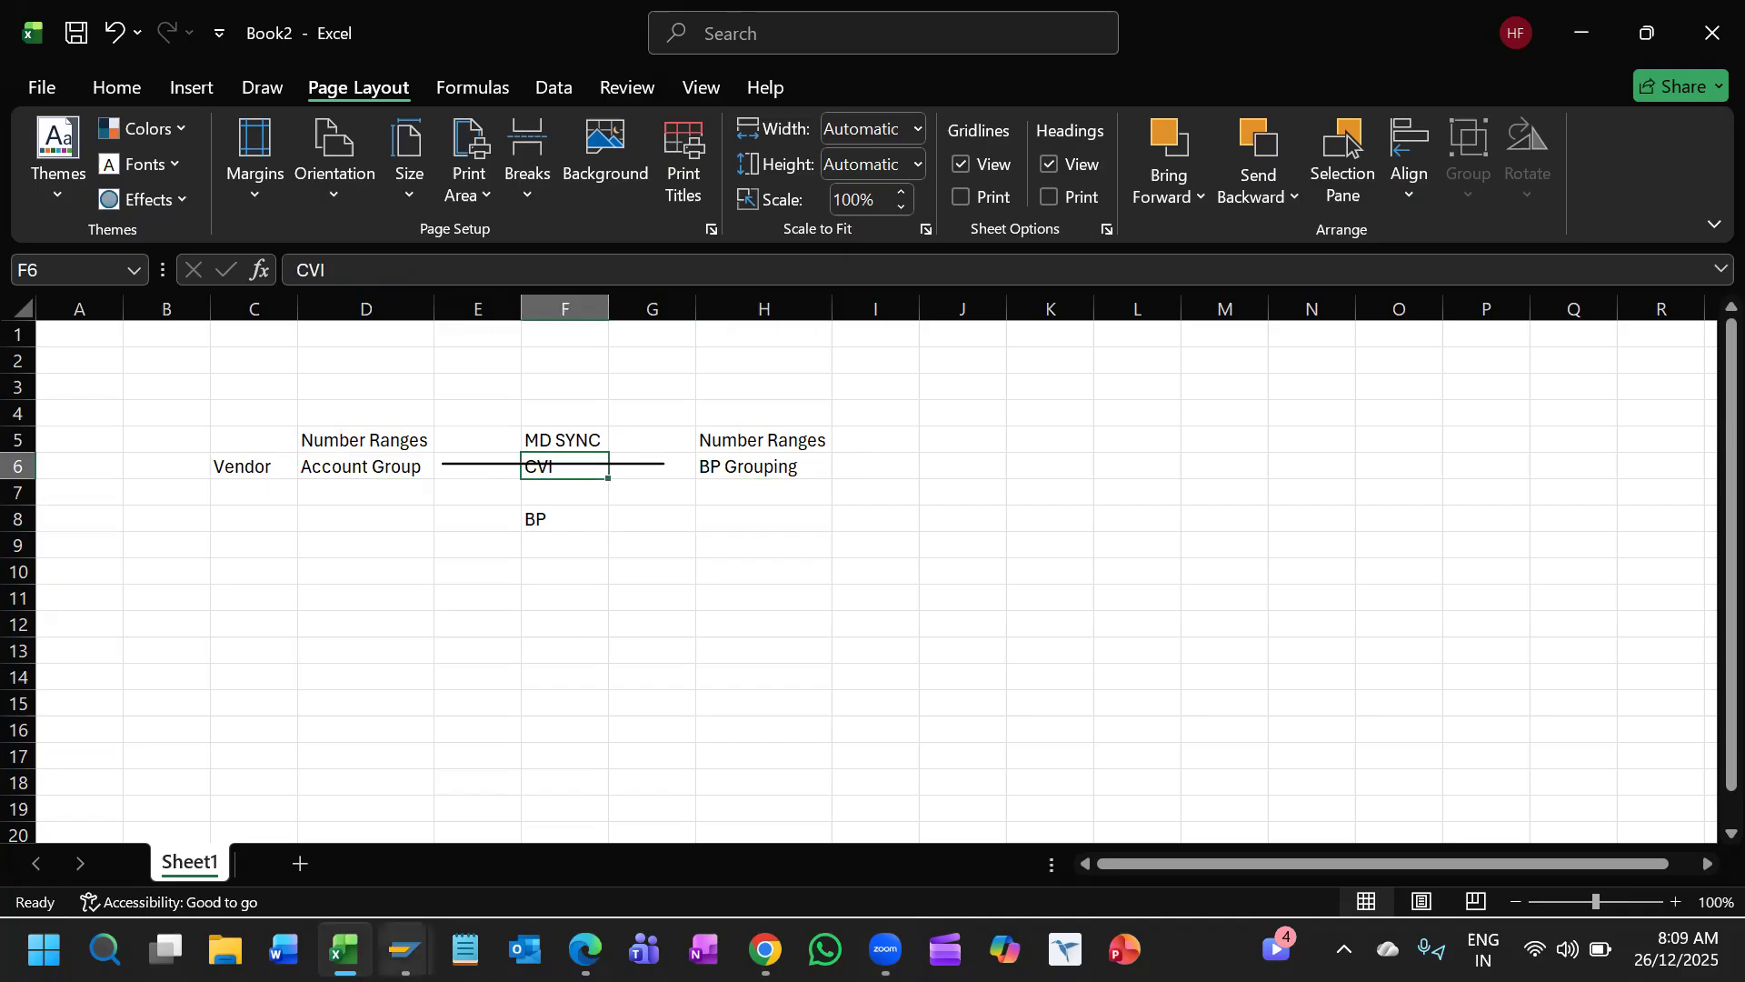
Step: Switch to SAP and open the SAP Reference IMG structure from the SPRO favorite
mouse_move(405, 949)
click(494, 842)
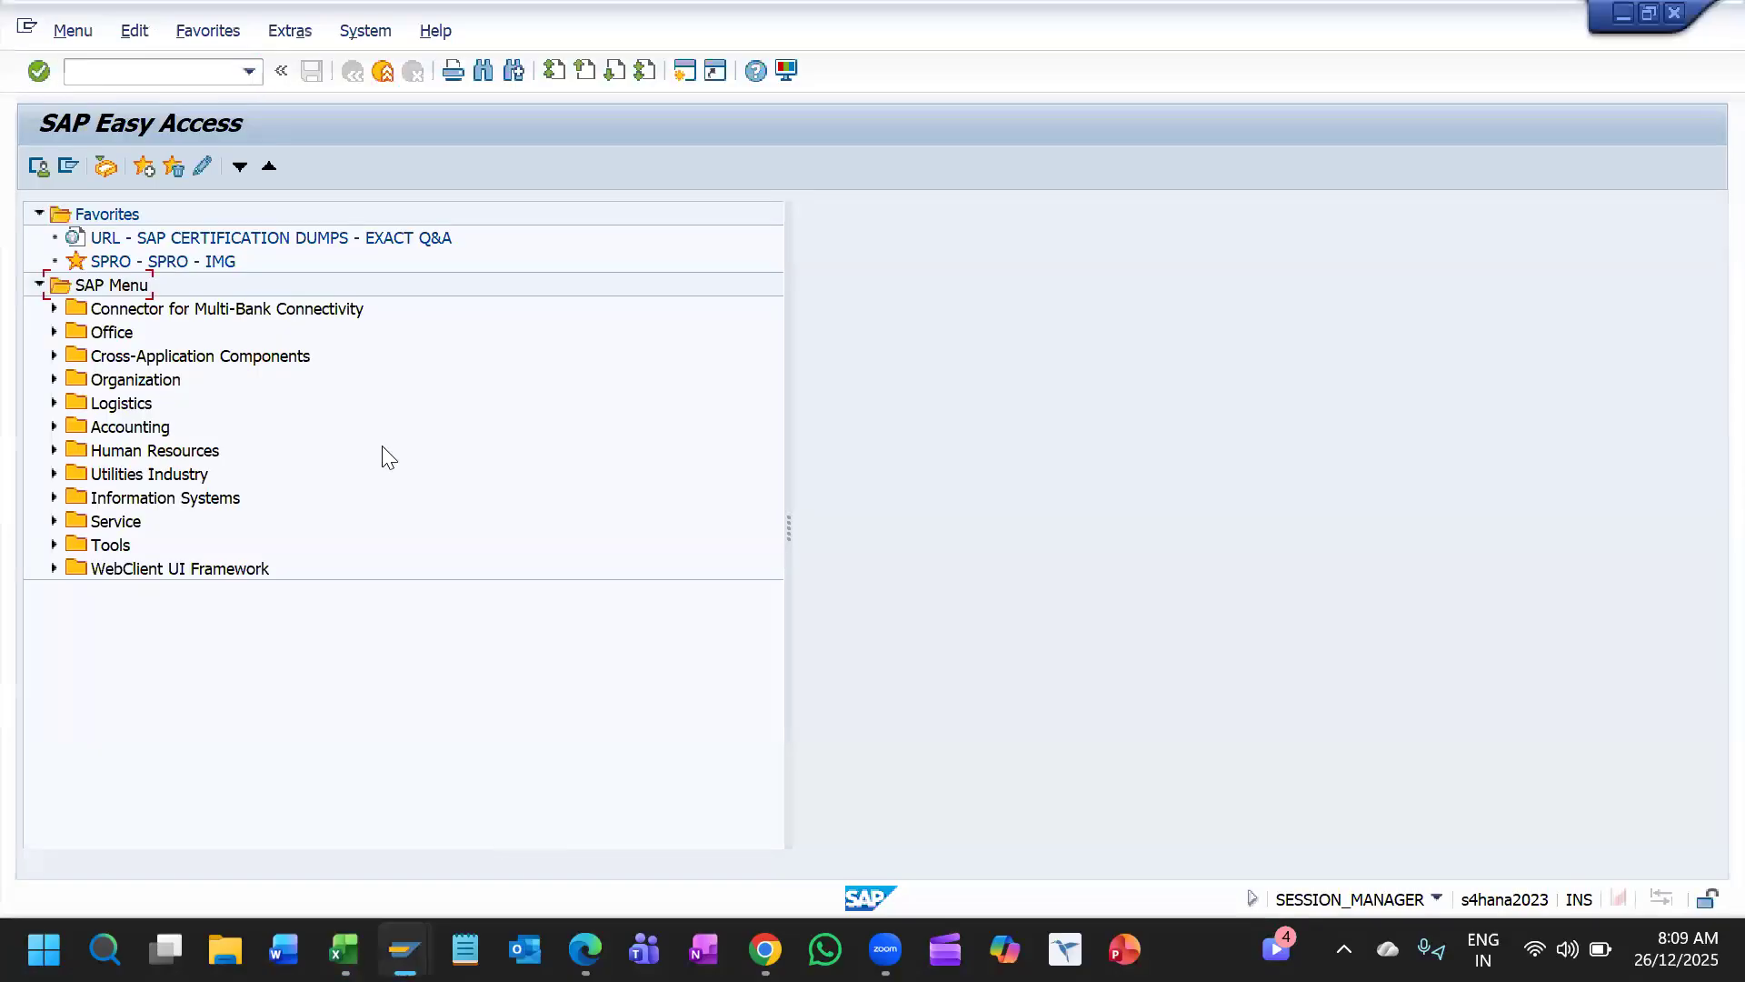
click(205, 262)
double_click(204, 262)
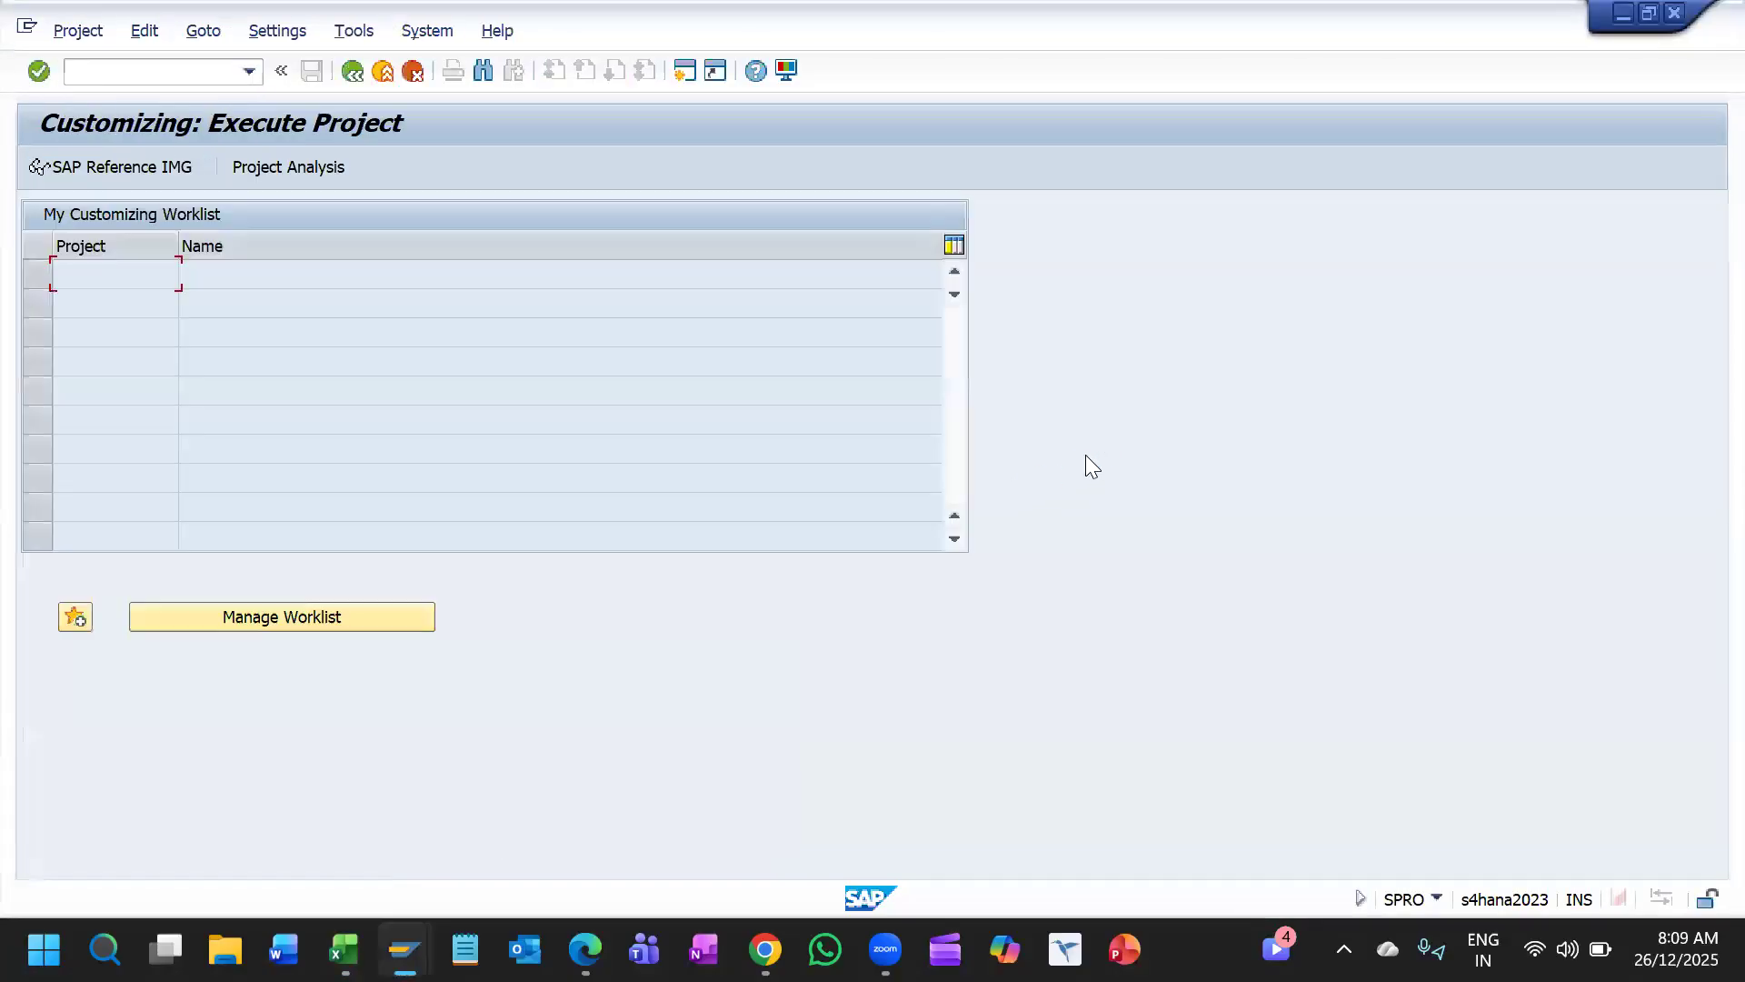
key(F5)
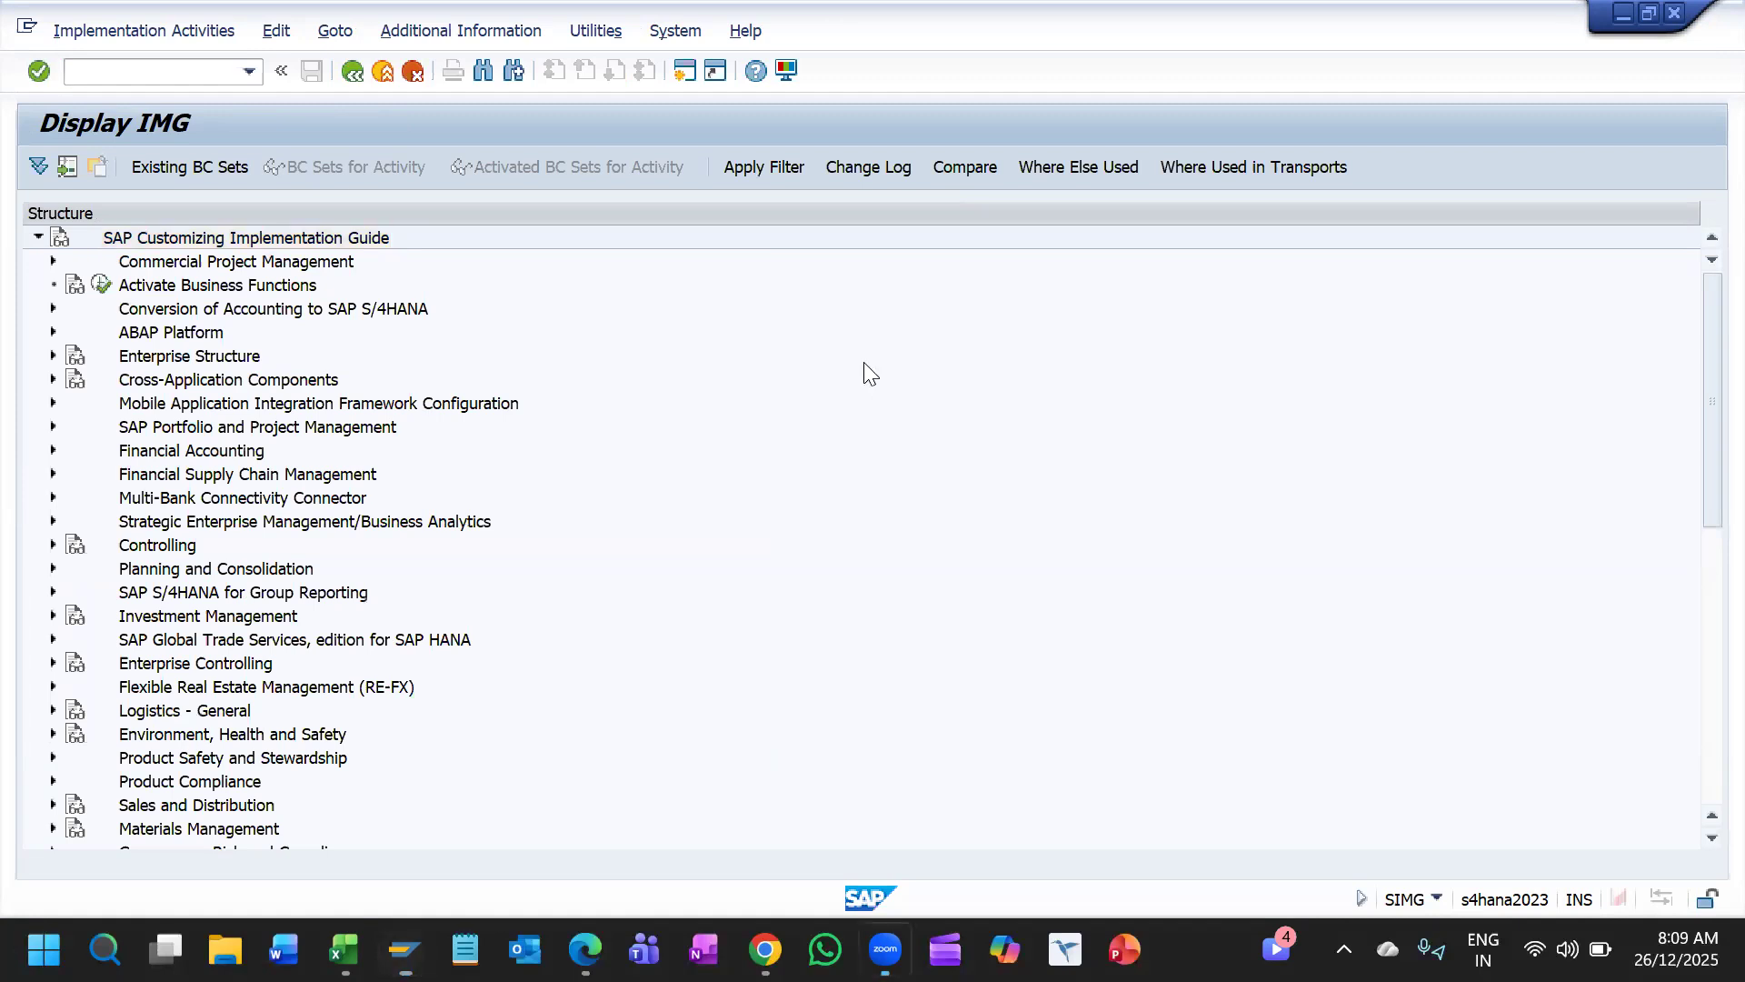
click(205, 342)
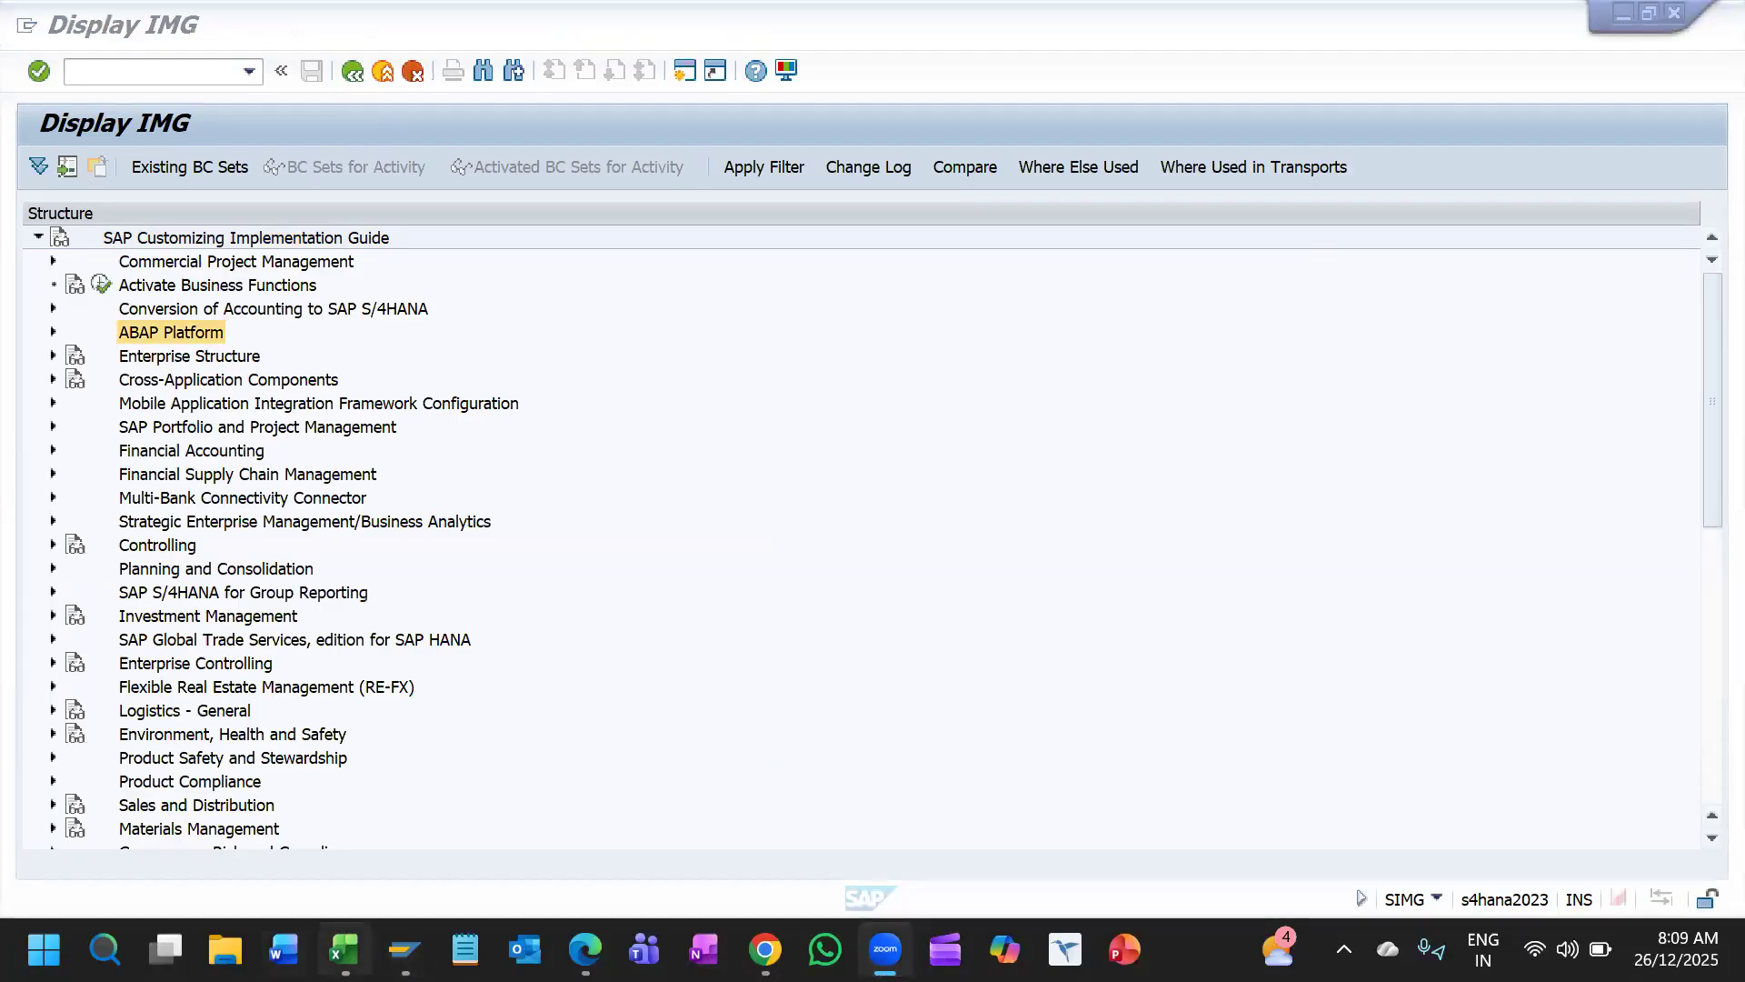
Step: Switch back to the Excel workbook and enter General Data in cell F10, below BP
click(378, 881)
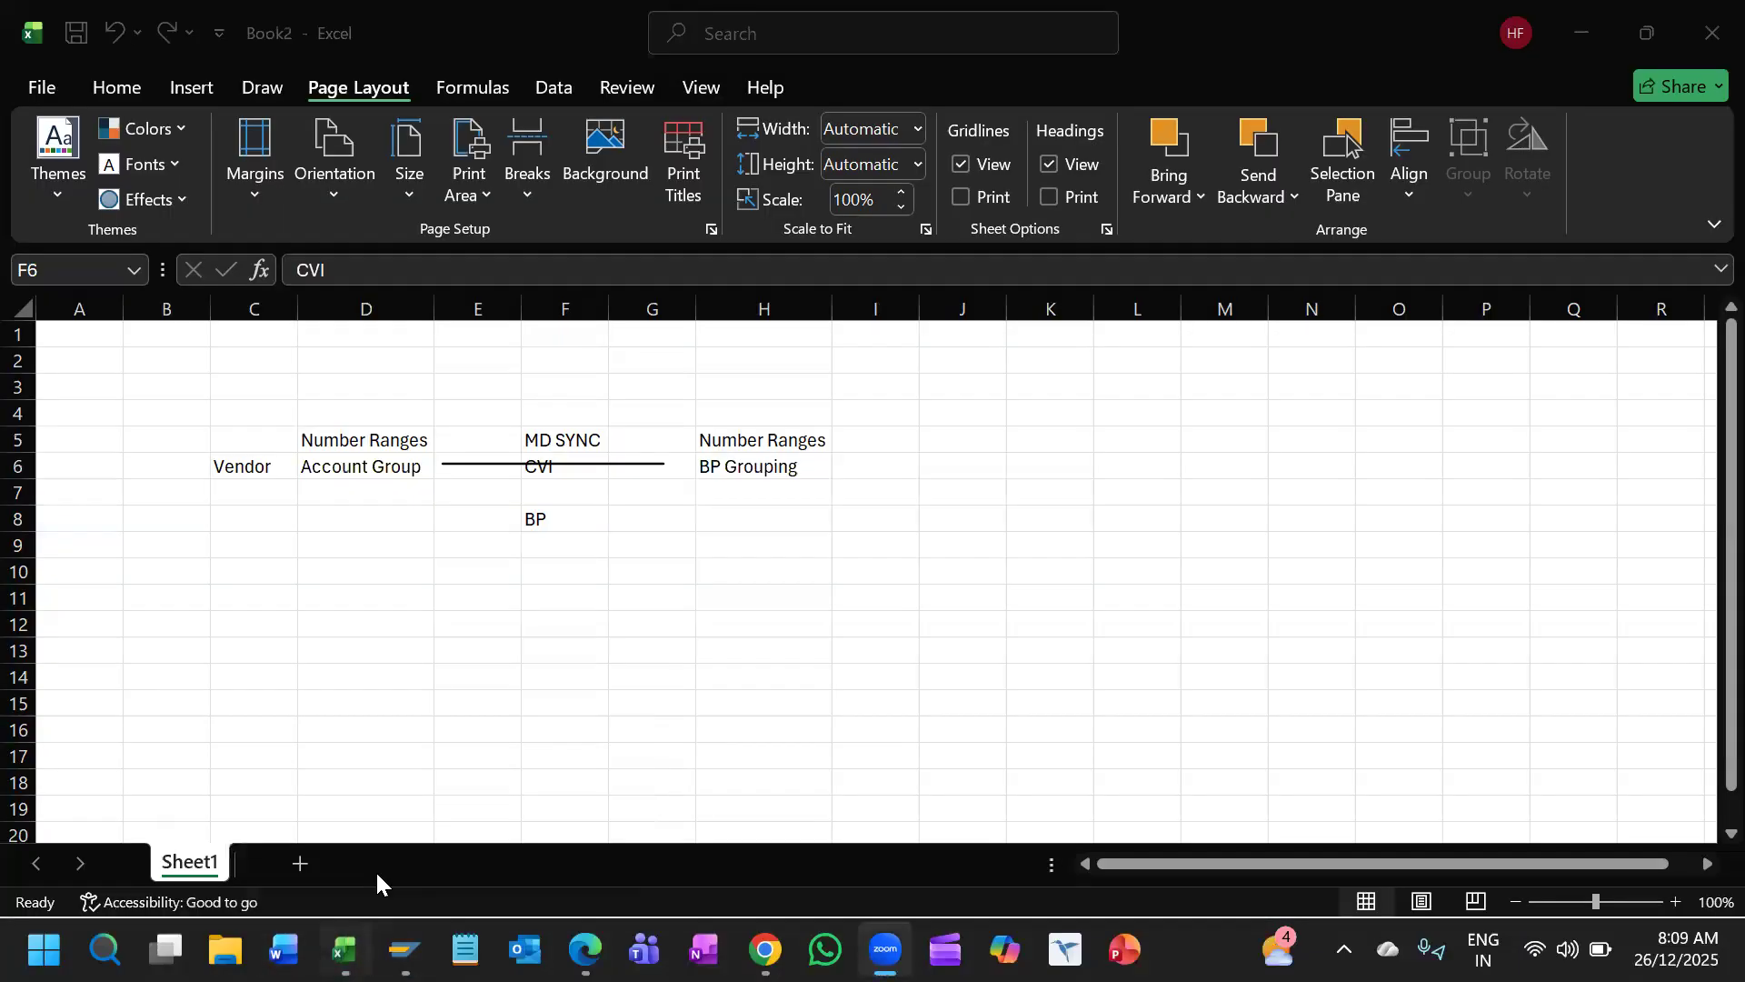
click(572, 514)
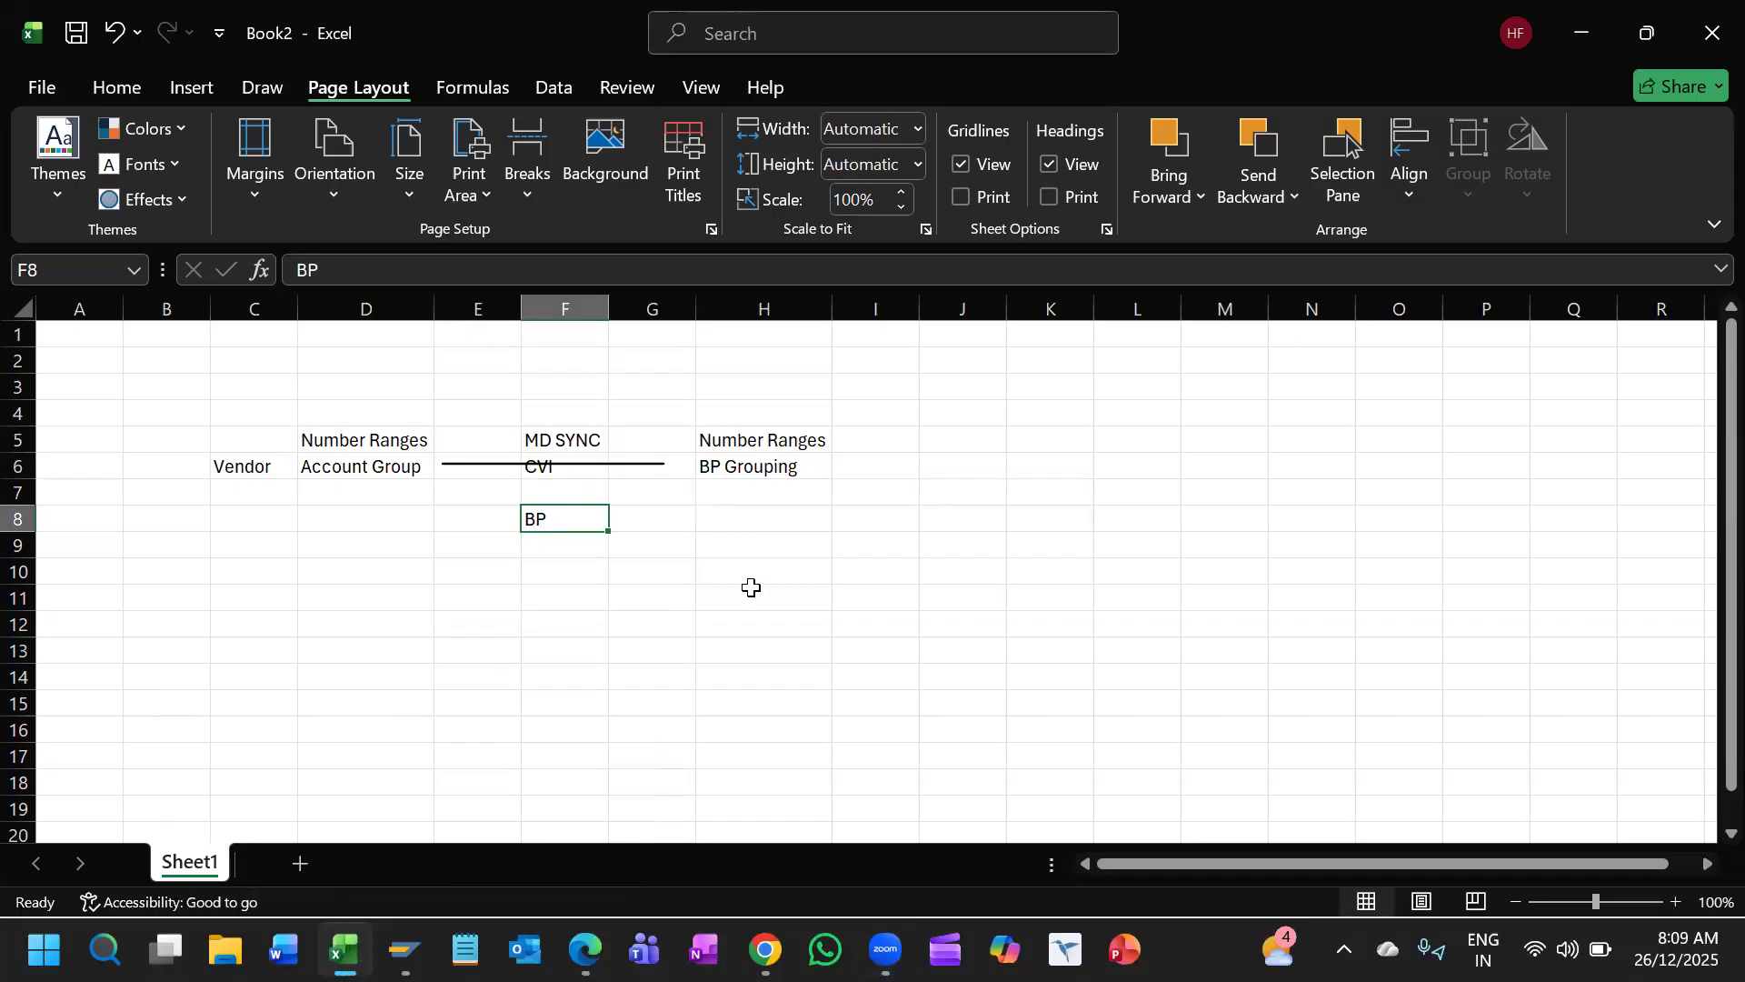
click(578, 564)
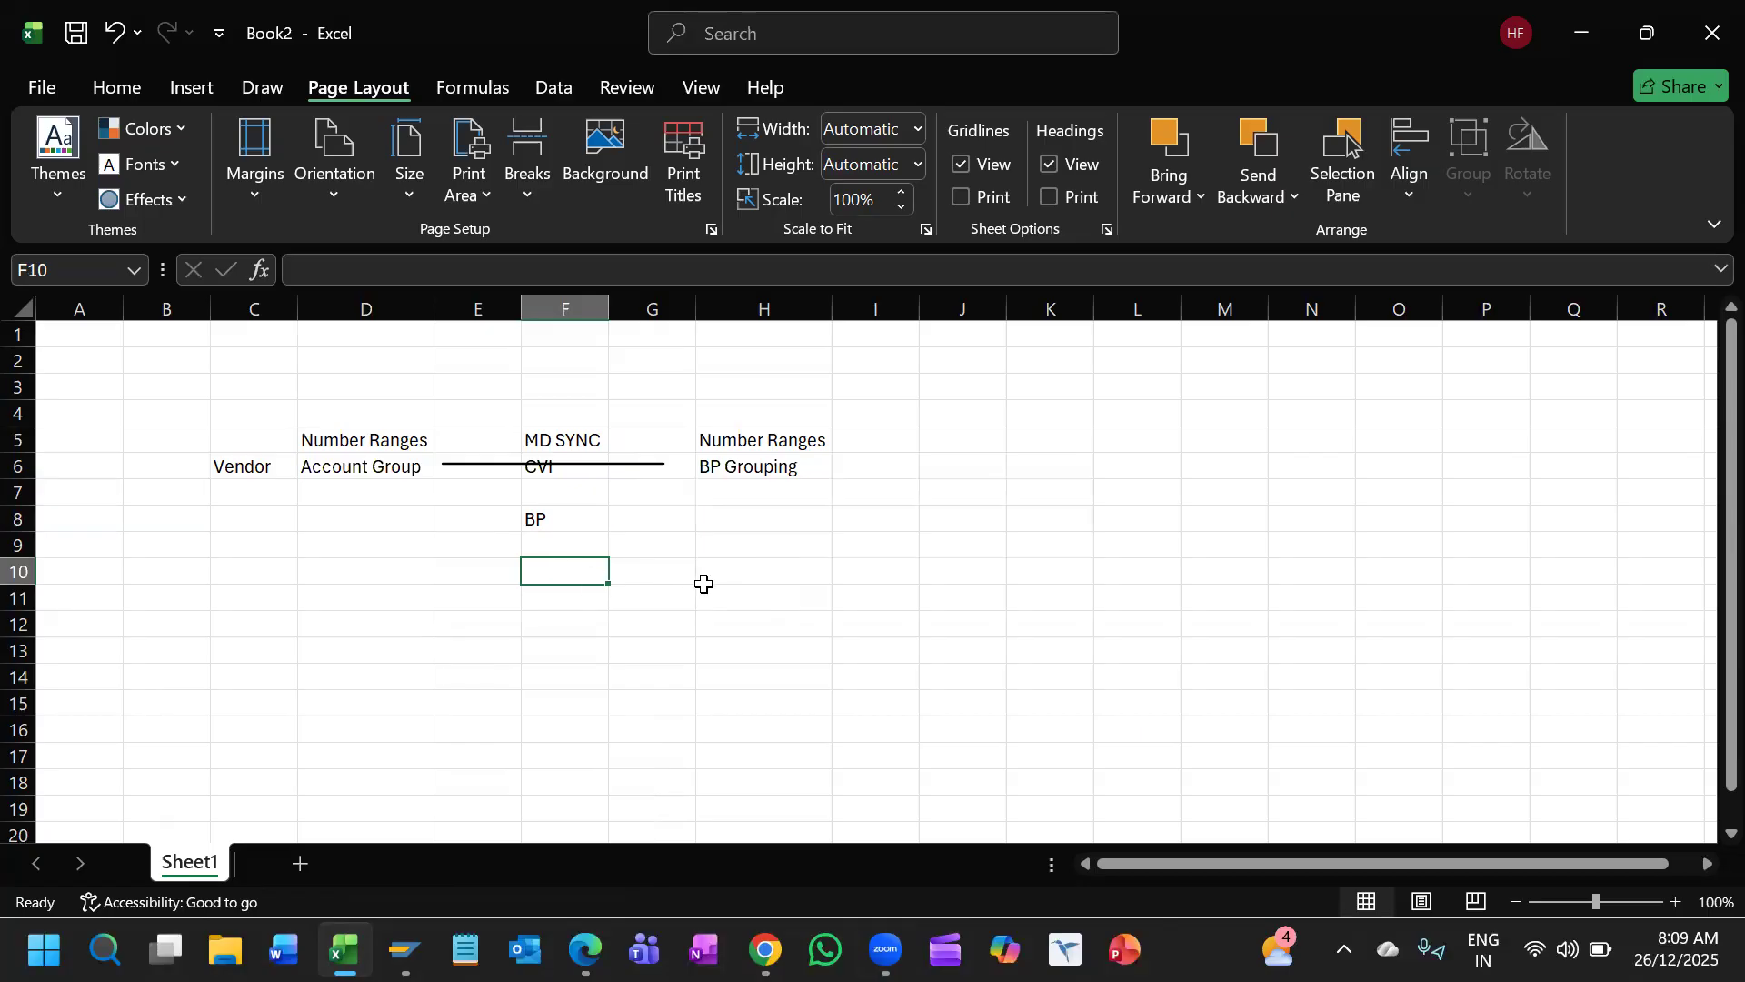
text(Gene)
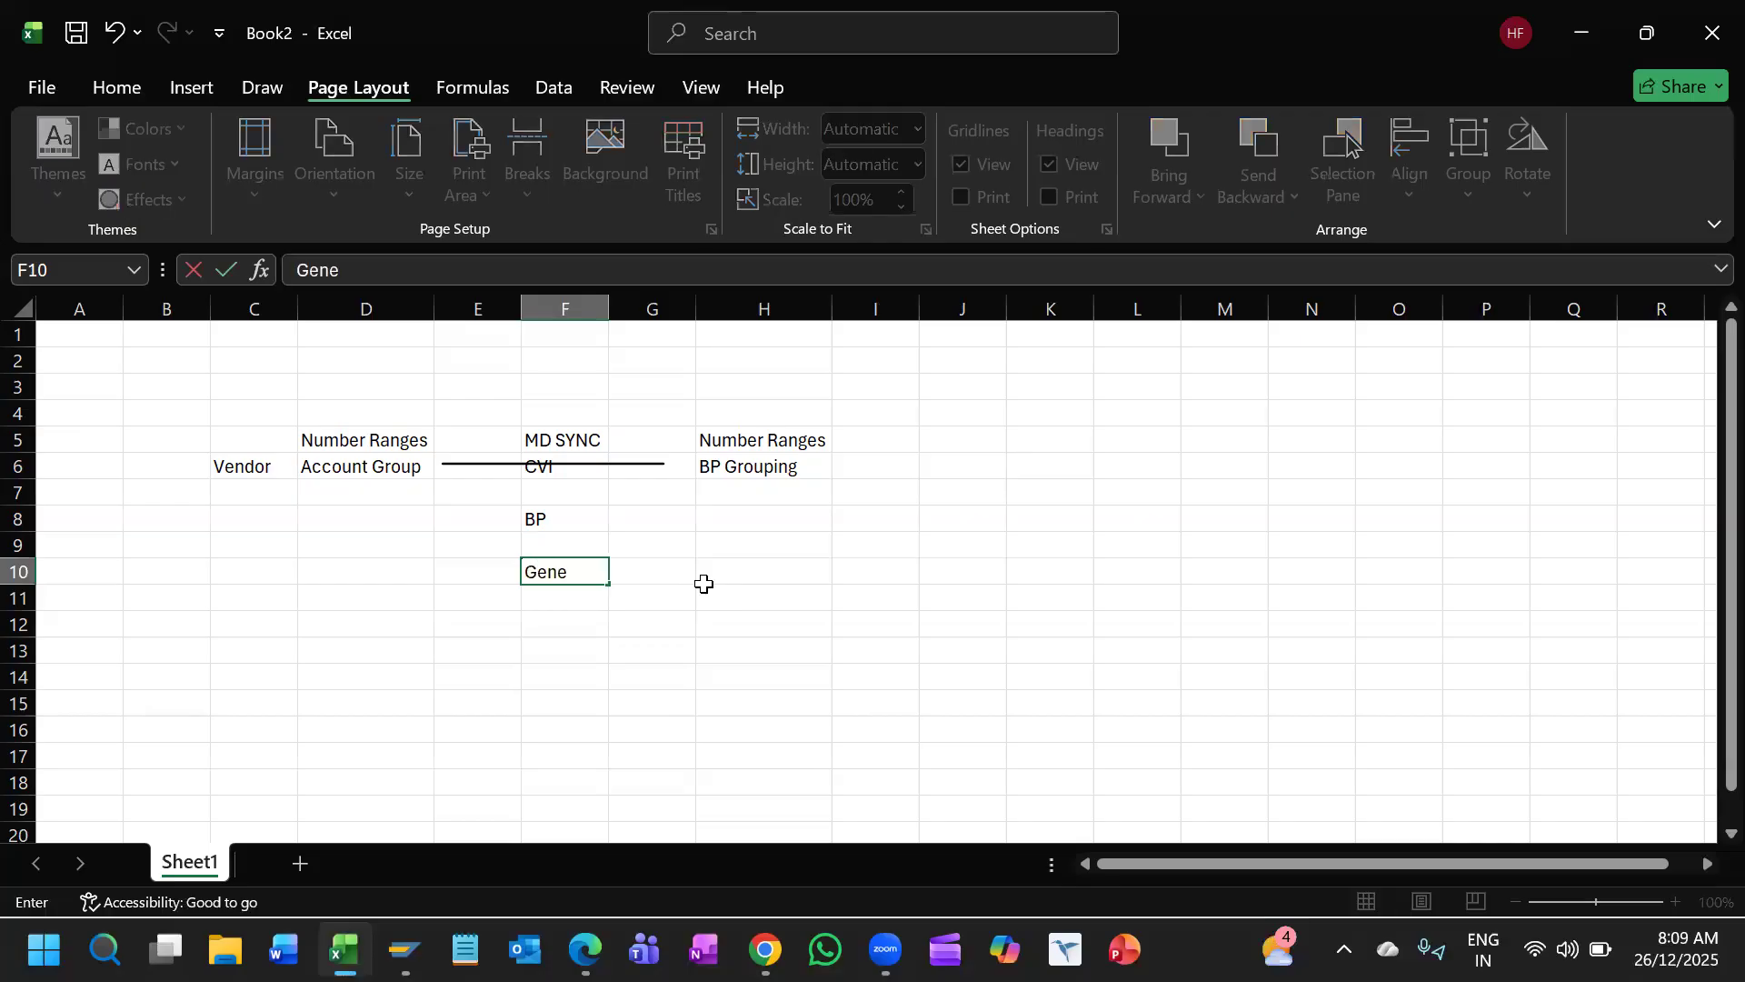
text(ral Data)
key(Return)
Step: Enter Company DATA in cell F11, below General Data
text(M)
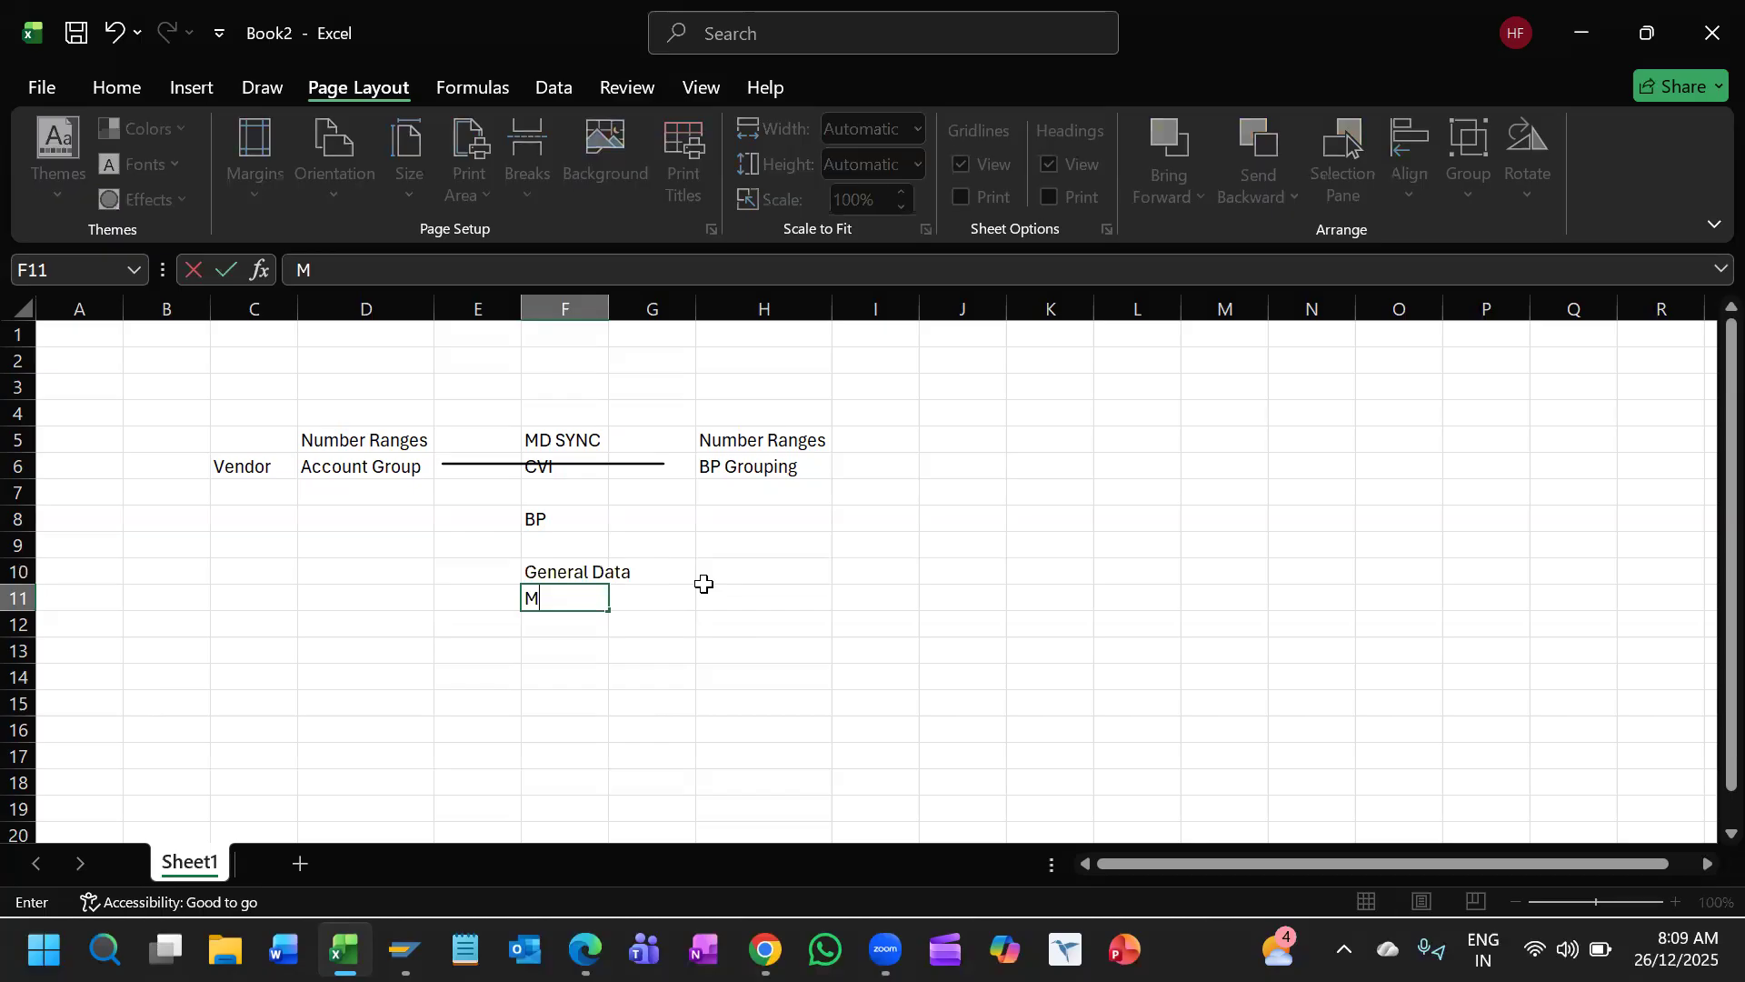
key(BackSpace)
text(COpm)
drag(704, 585, 692, 597)
key(Left)
key(Left)
text(Company)
text( C)
key(BackSpace)
text(DA)
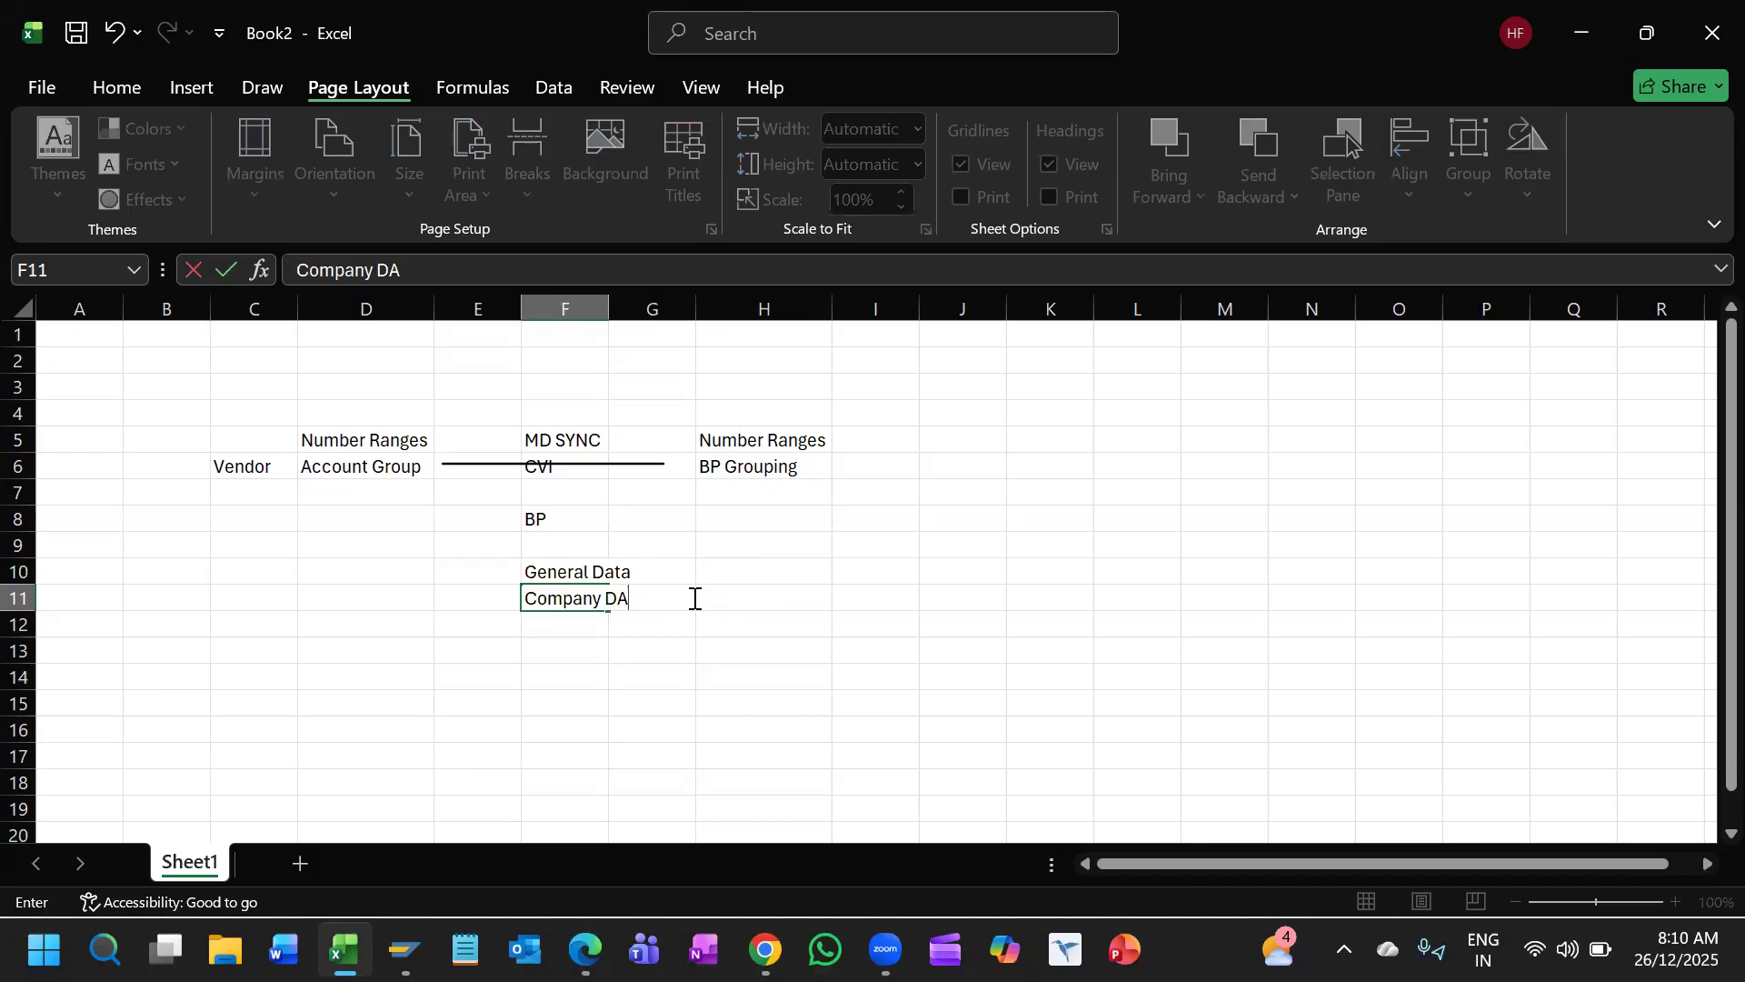
text(TA)
key(Return)
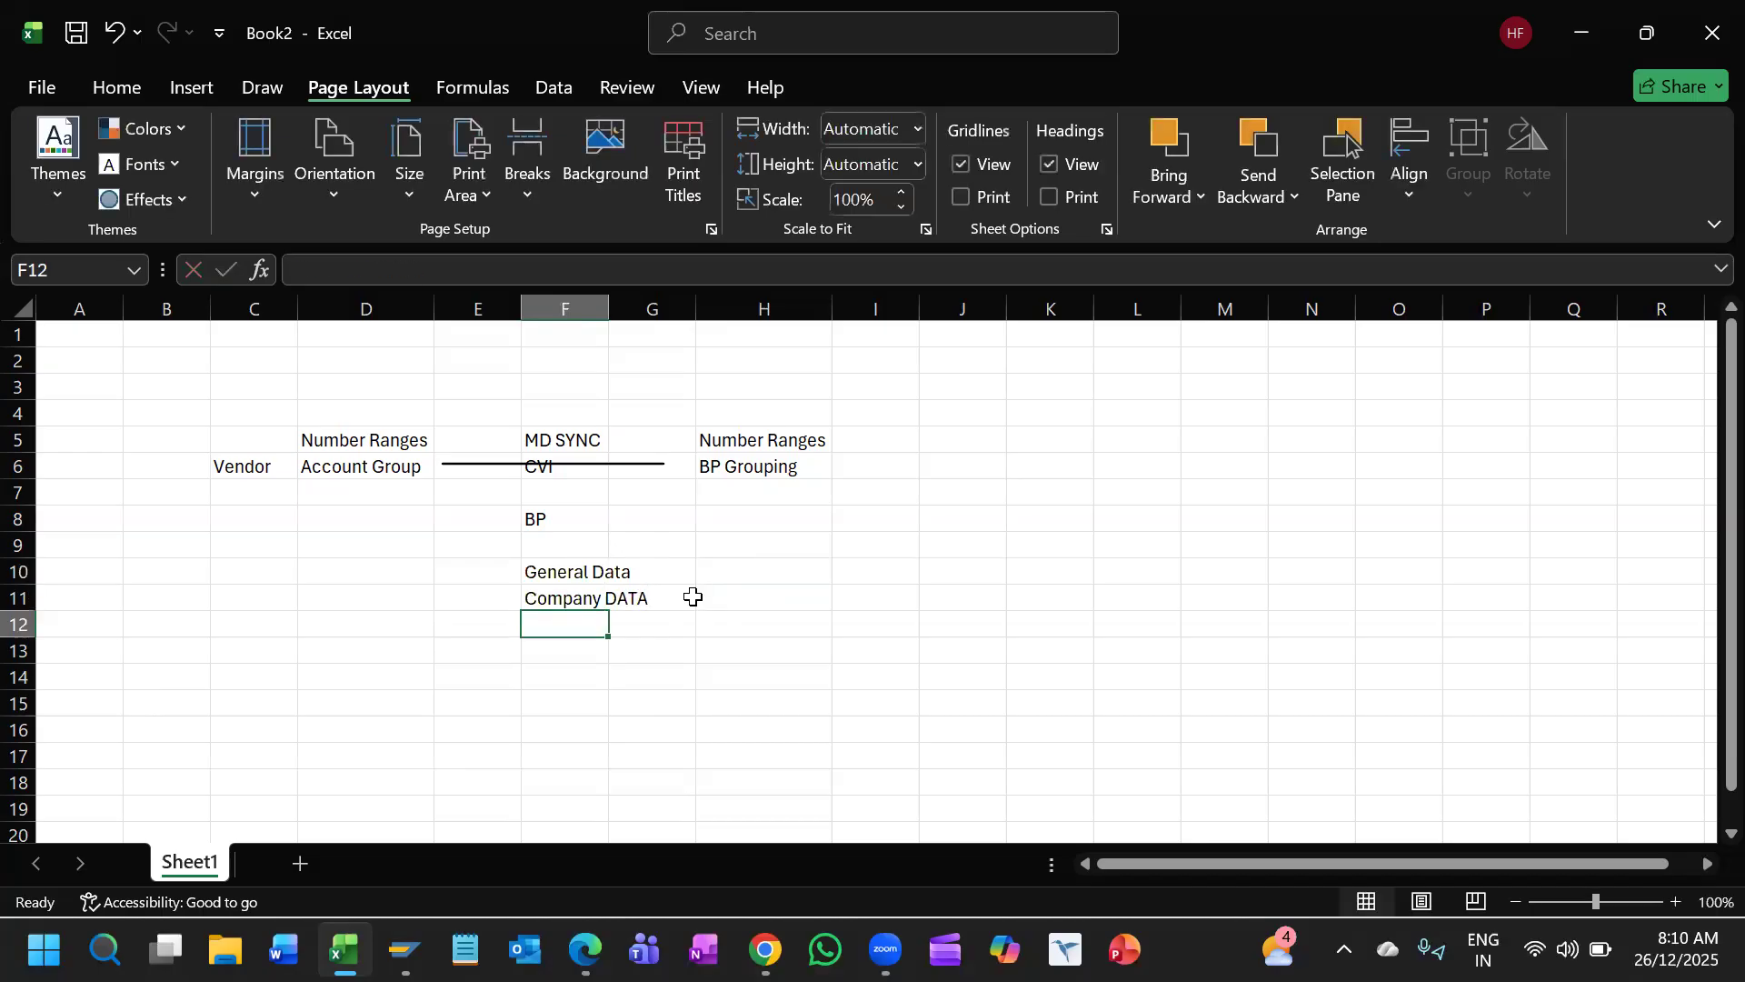
Step: Enter Purchasing DATA in cell F12 as the third entry of the list under BP
text(Pur)
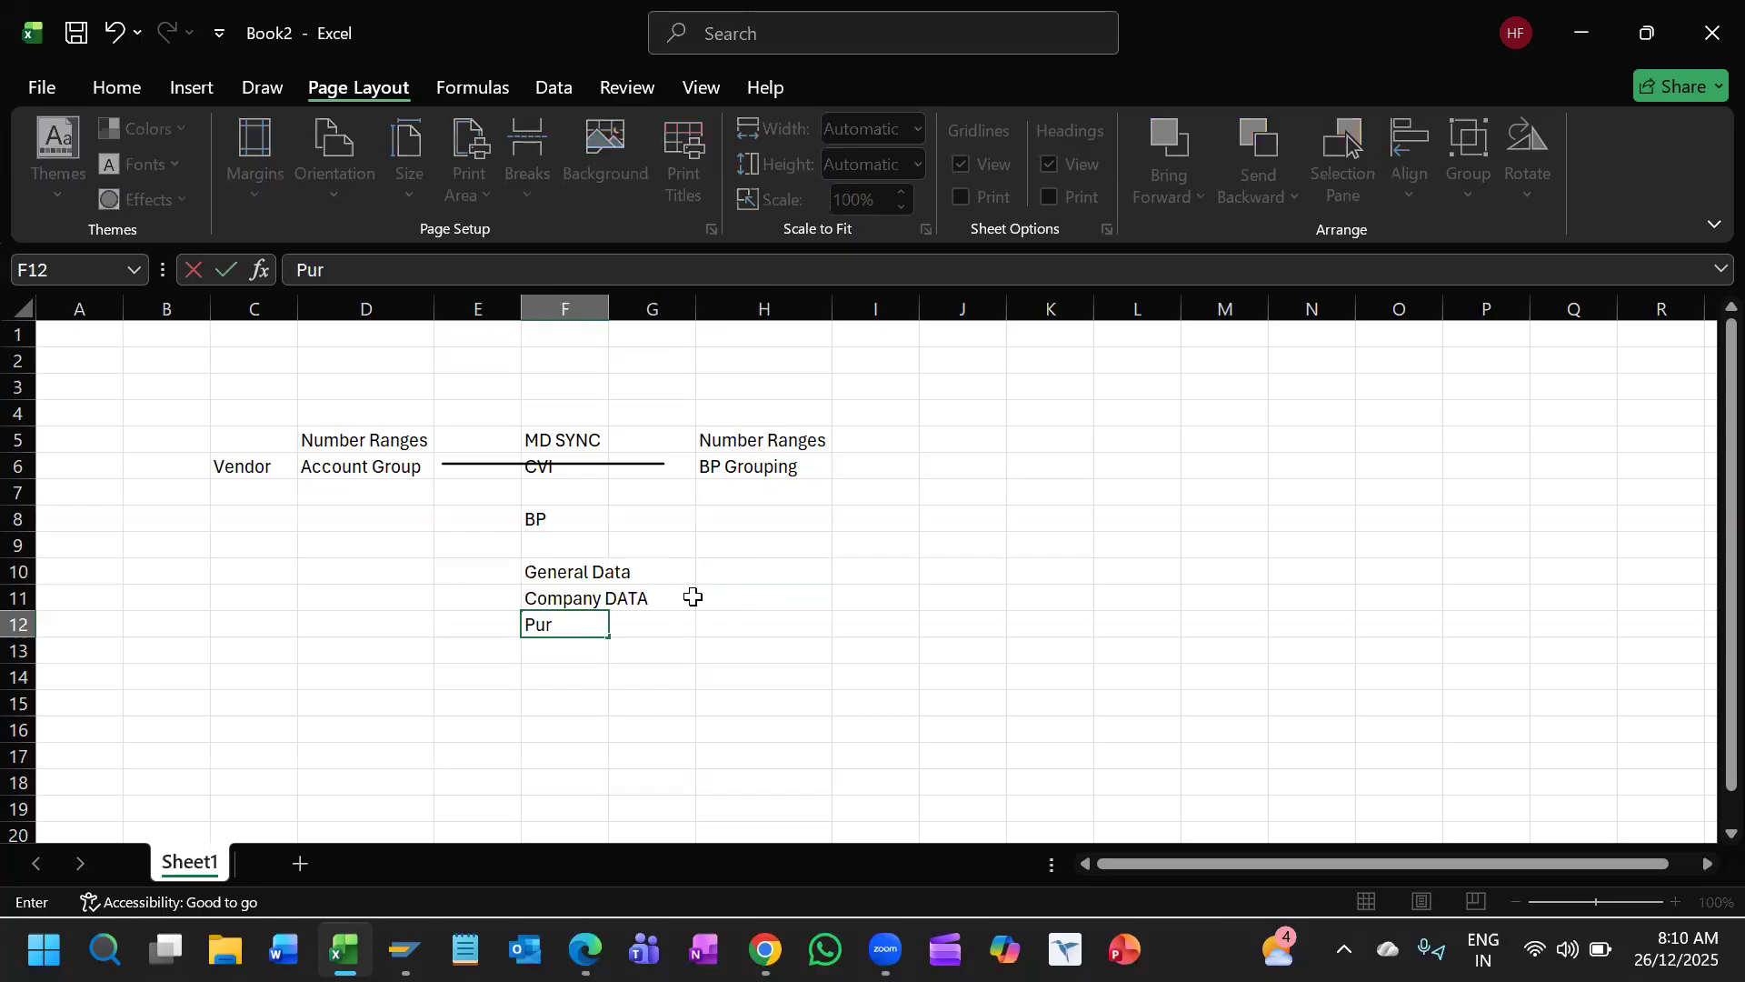
text(chasing DATA)
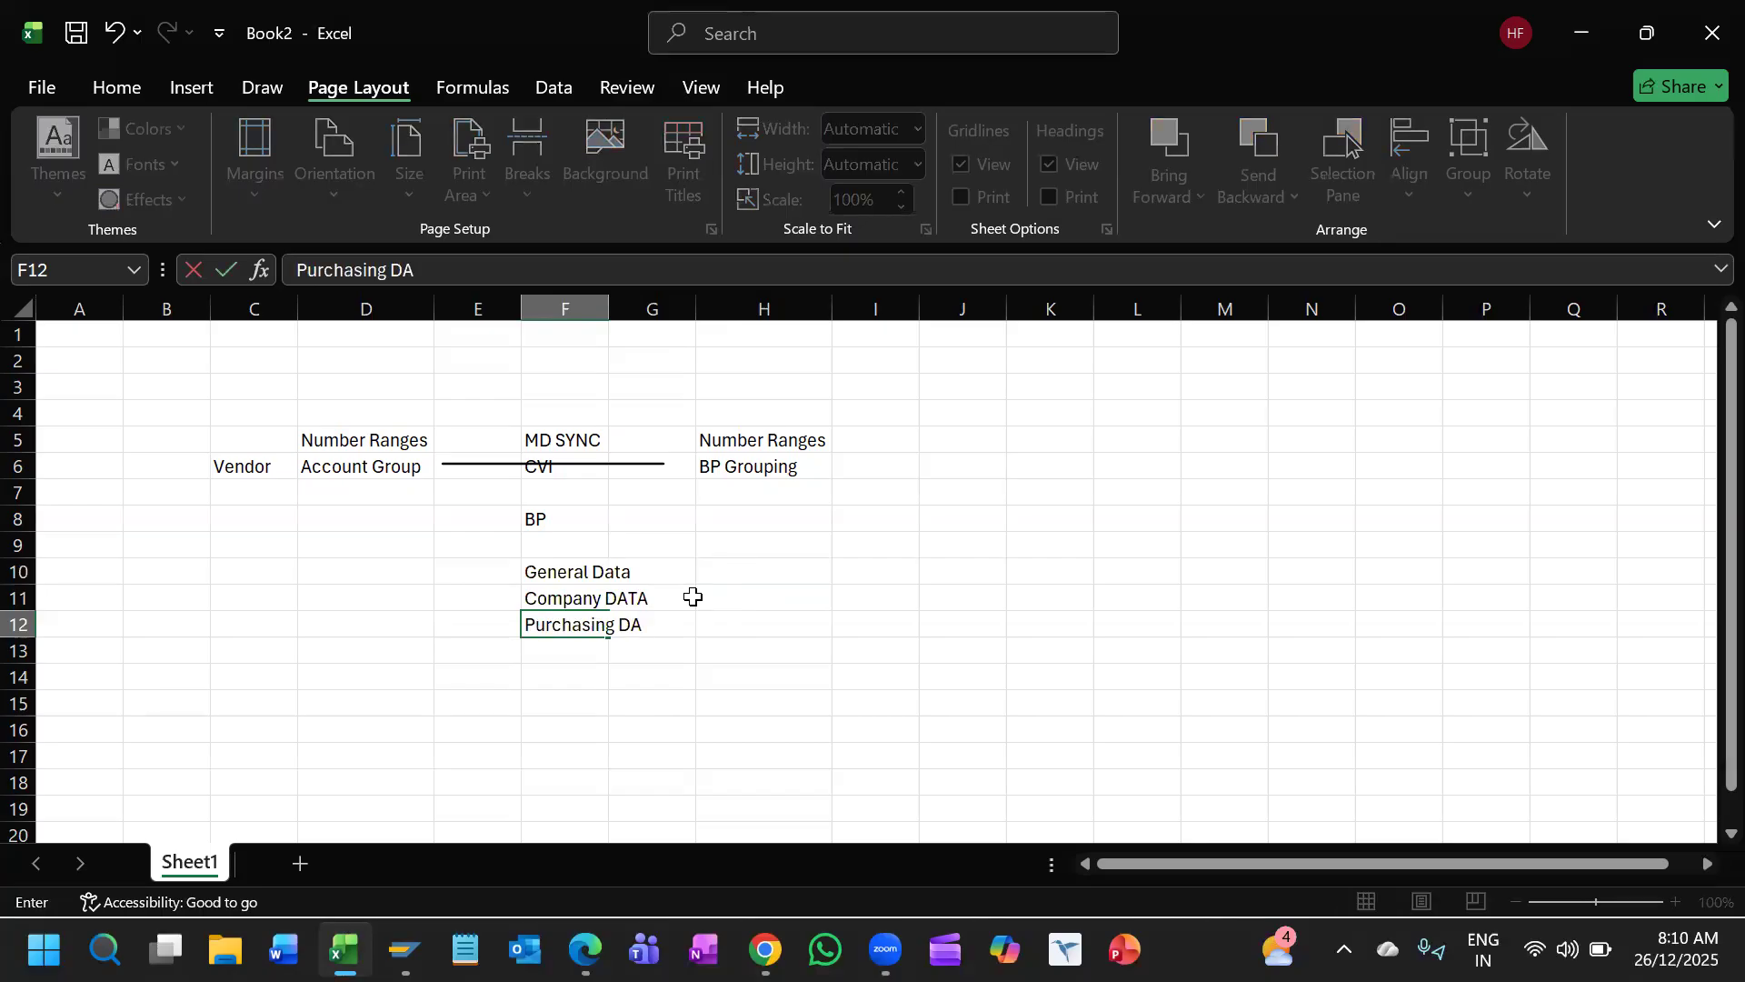
key(Return)
Step: Enter the label Sections in cell E10 beside General Data and fit column F's width to its contents
key(Up)
key(Up)
key(Up)
key(Up)
key(Down)
key(Up)
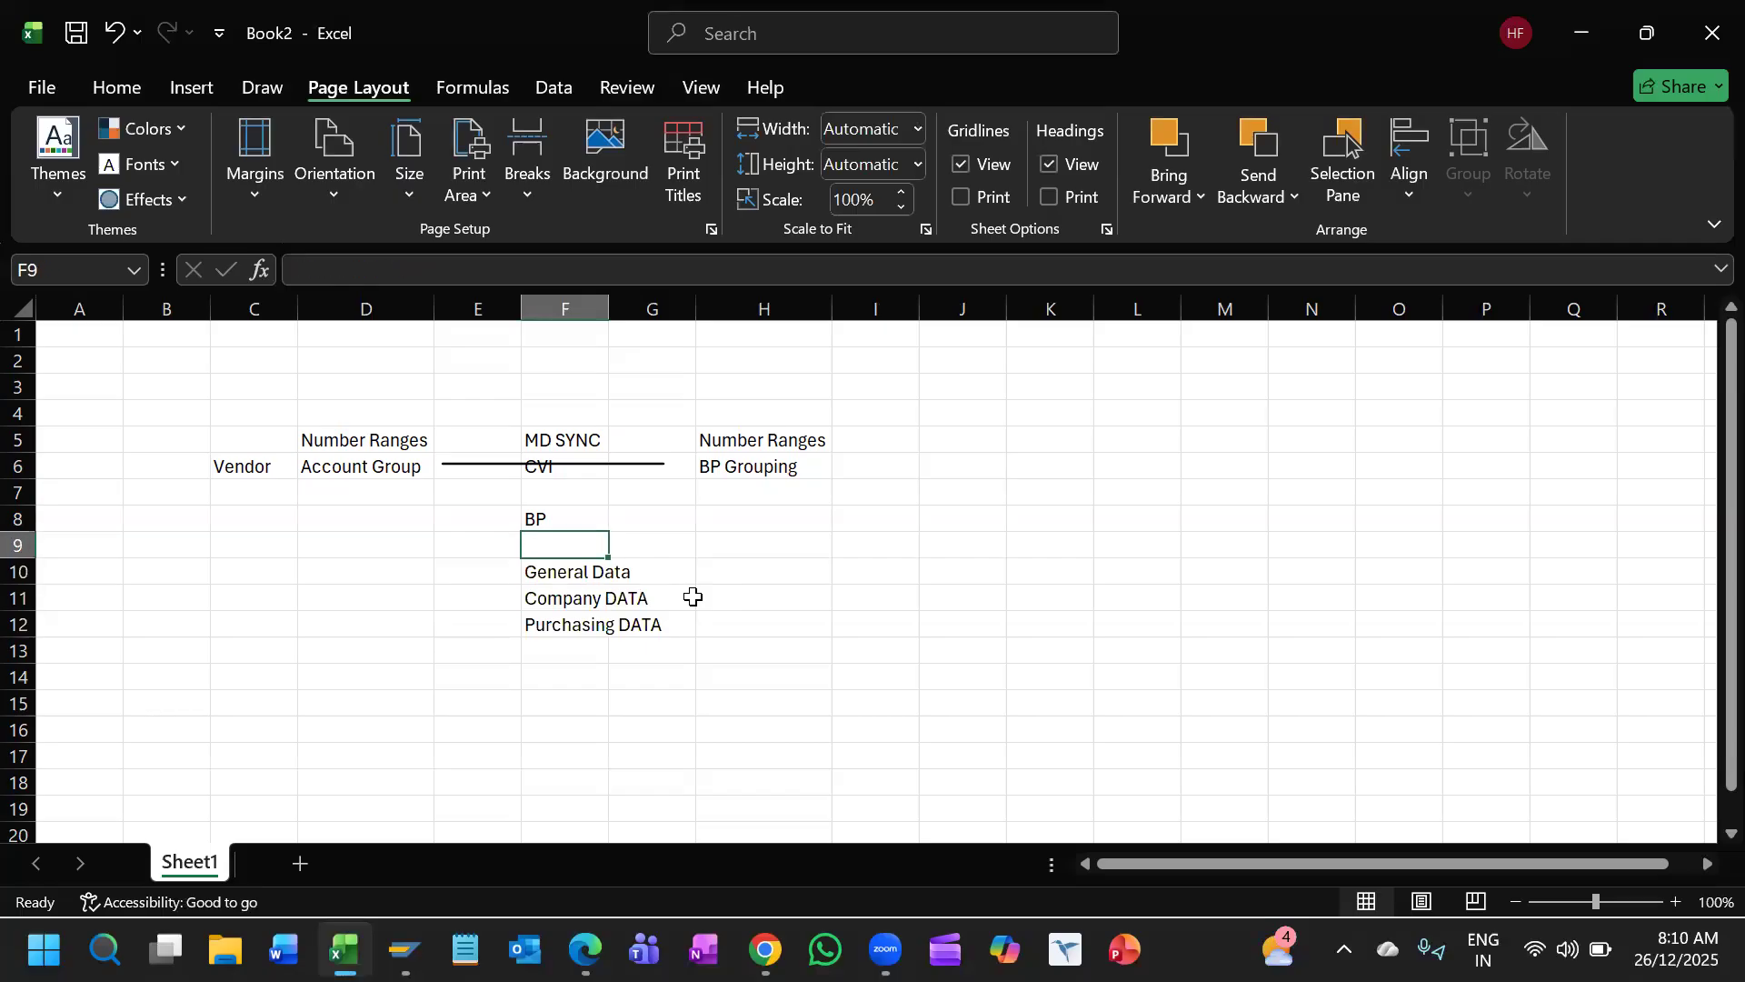
key(Left)
key(Down)
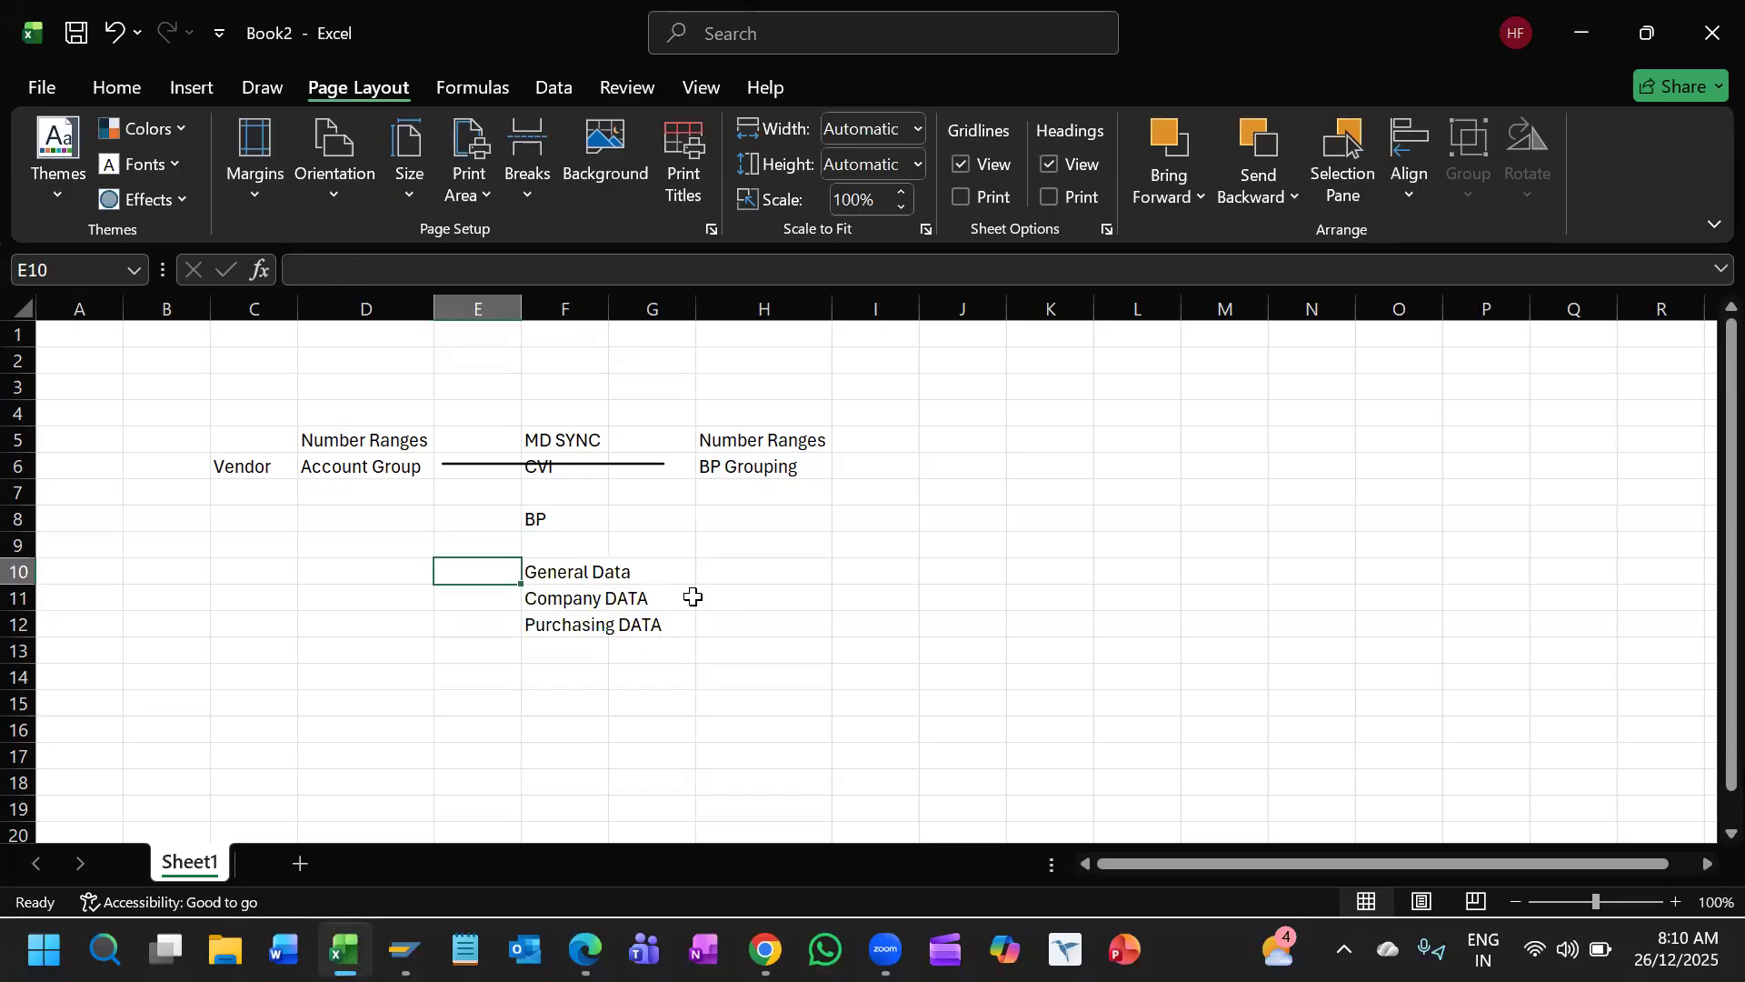
text(Section)
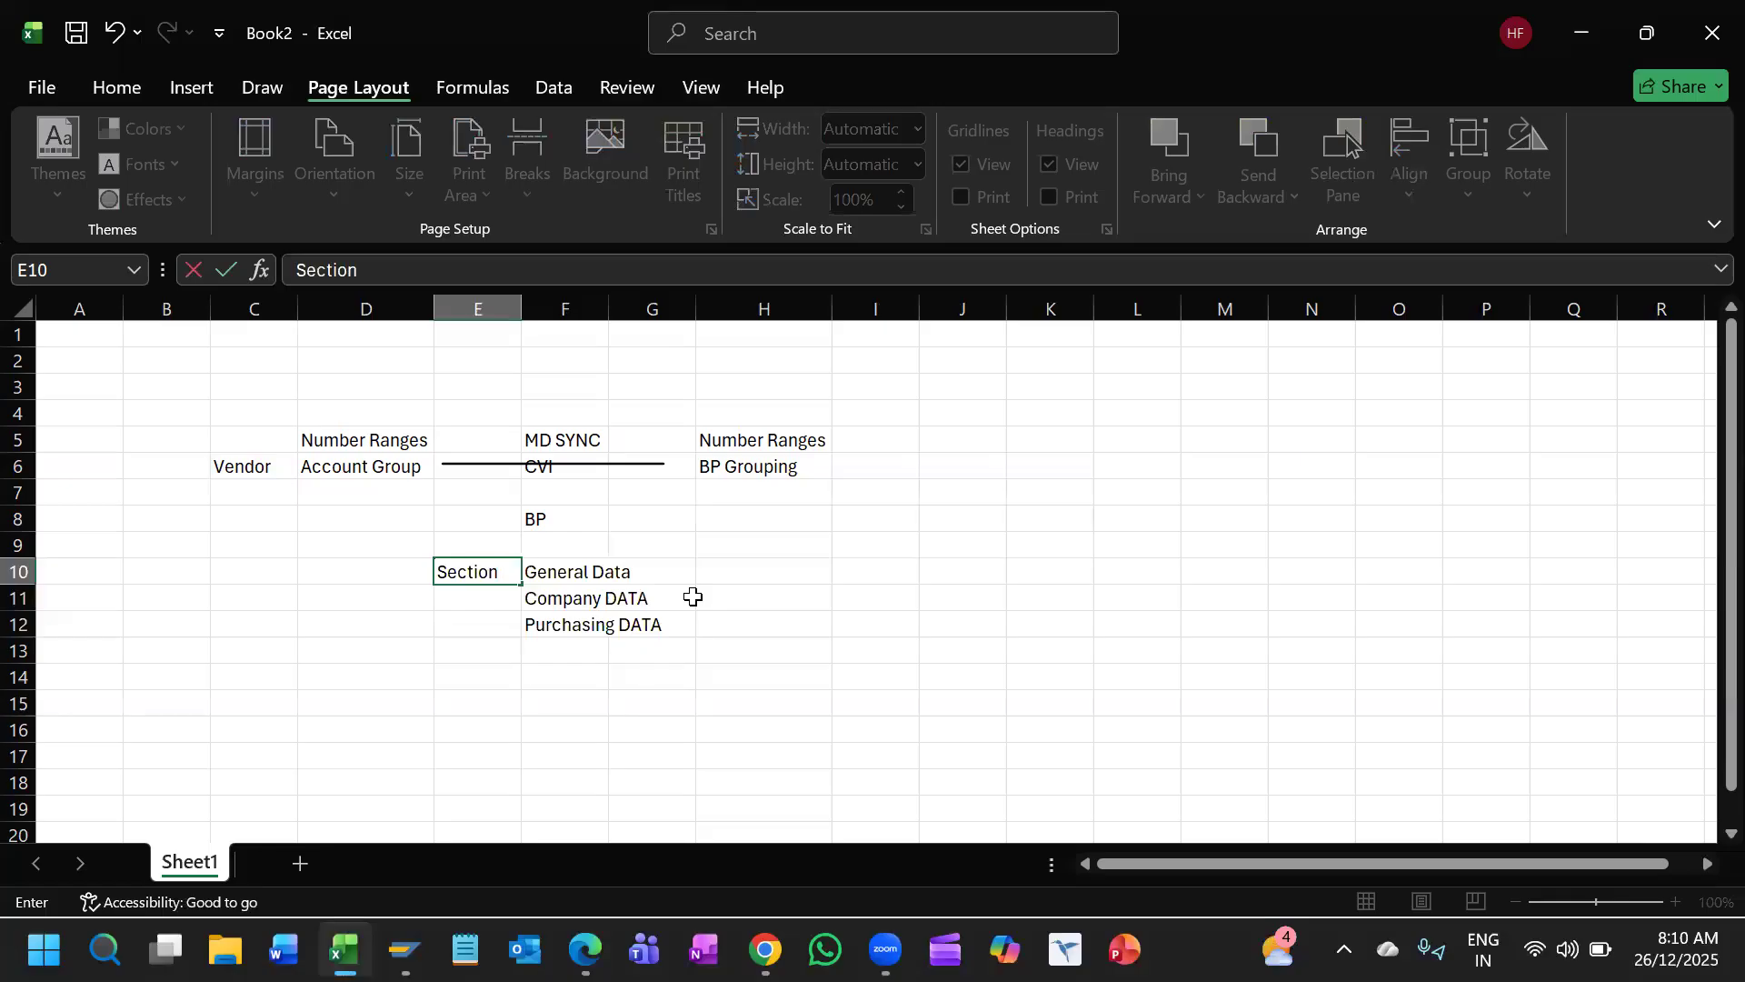
text(s)
key(Return)
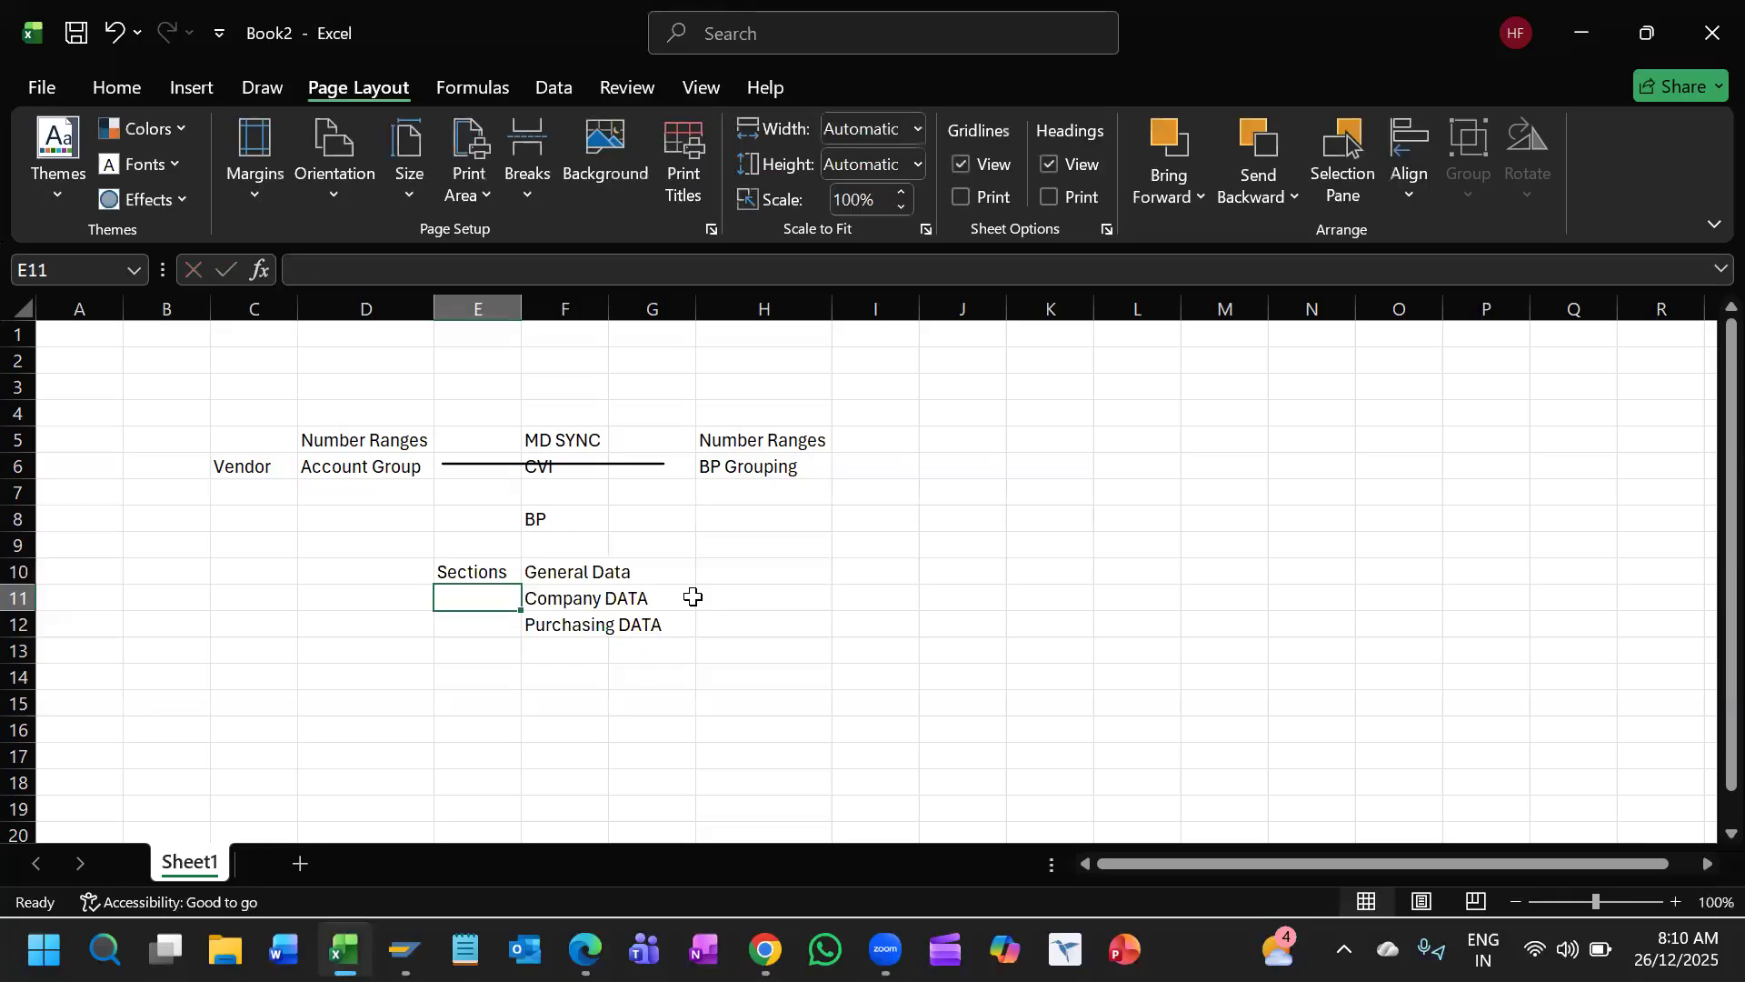
double_click(608, 309)
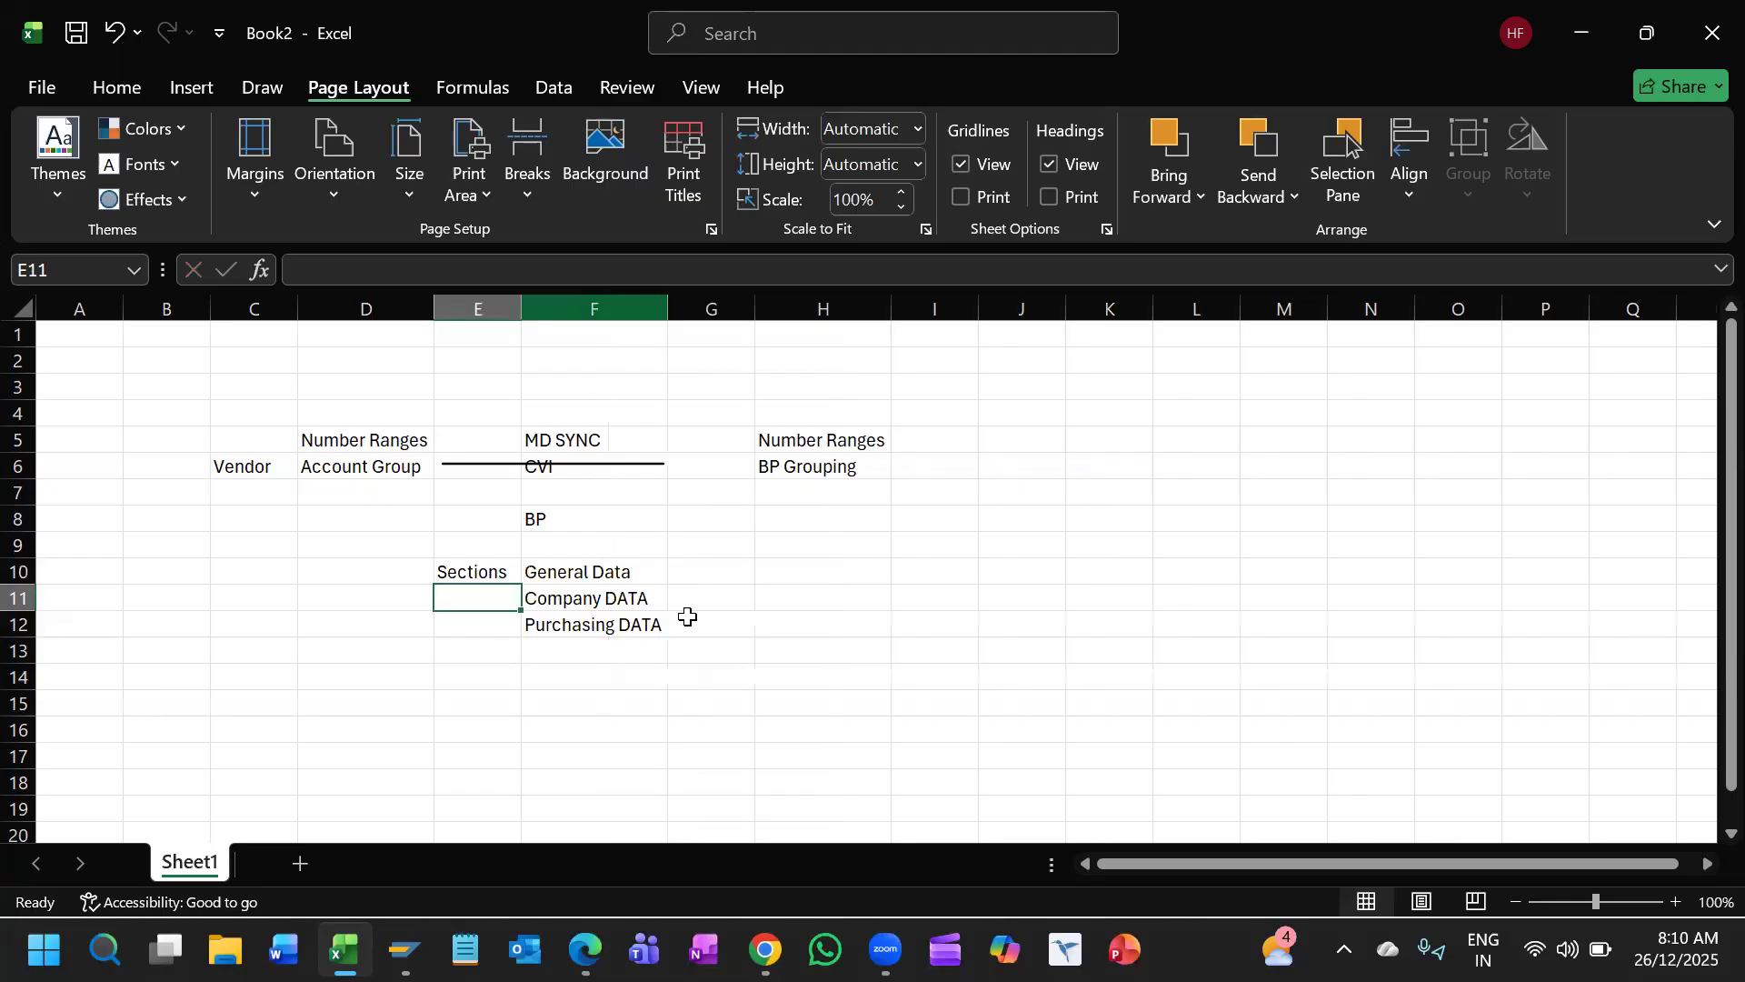
Step: Enter Vendor Master DATA in cell F9, between BP and General Data, and make it bold
click(605, 575)
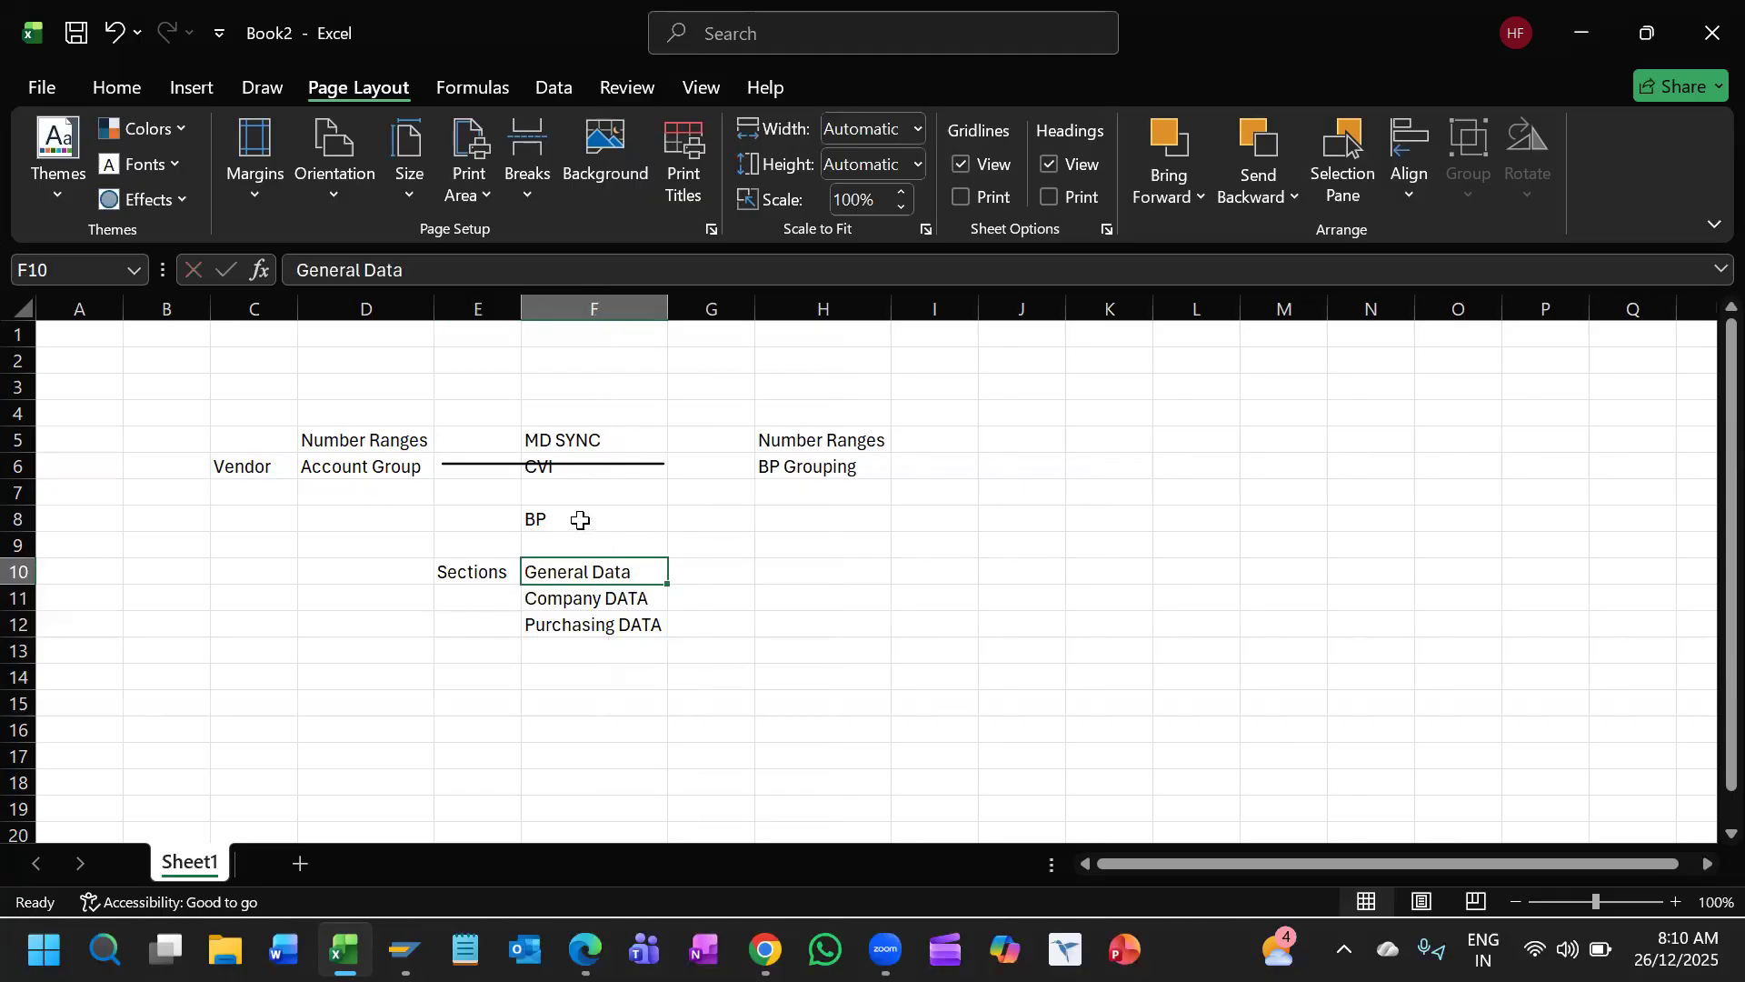
click(580, 519)
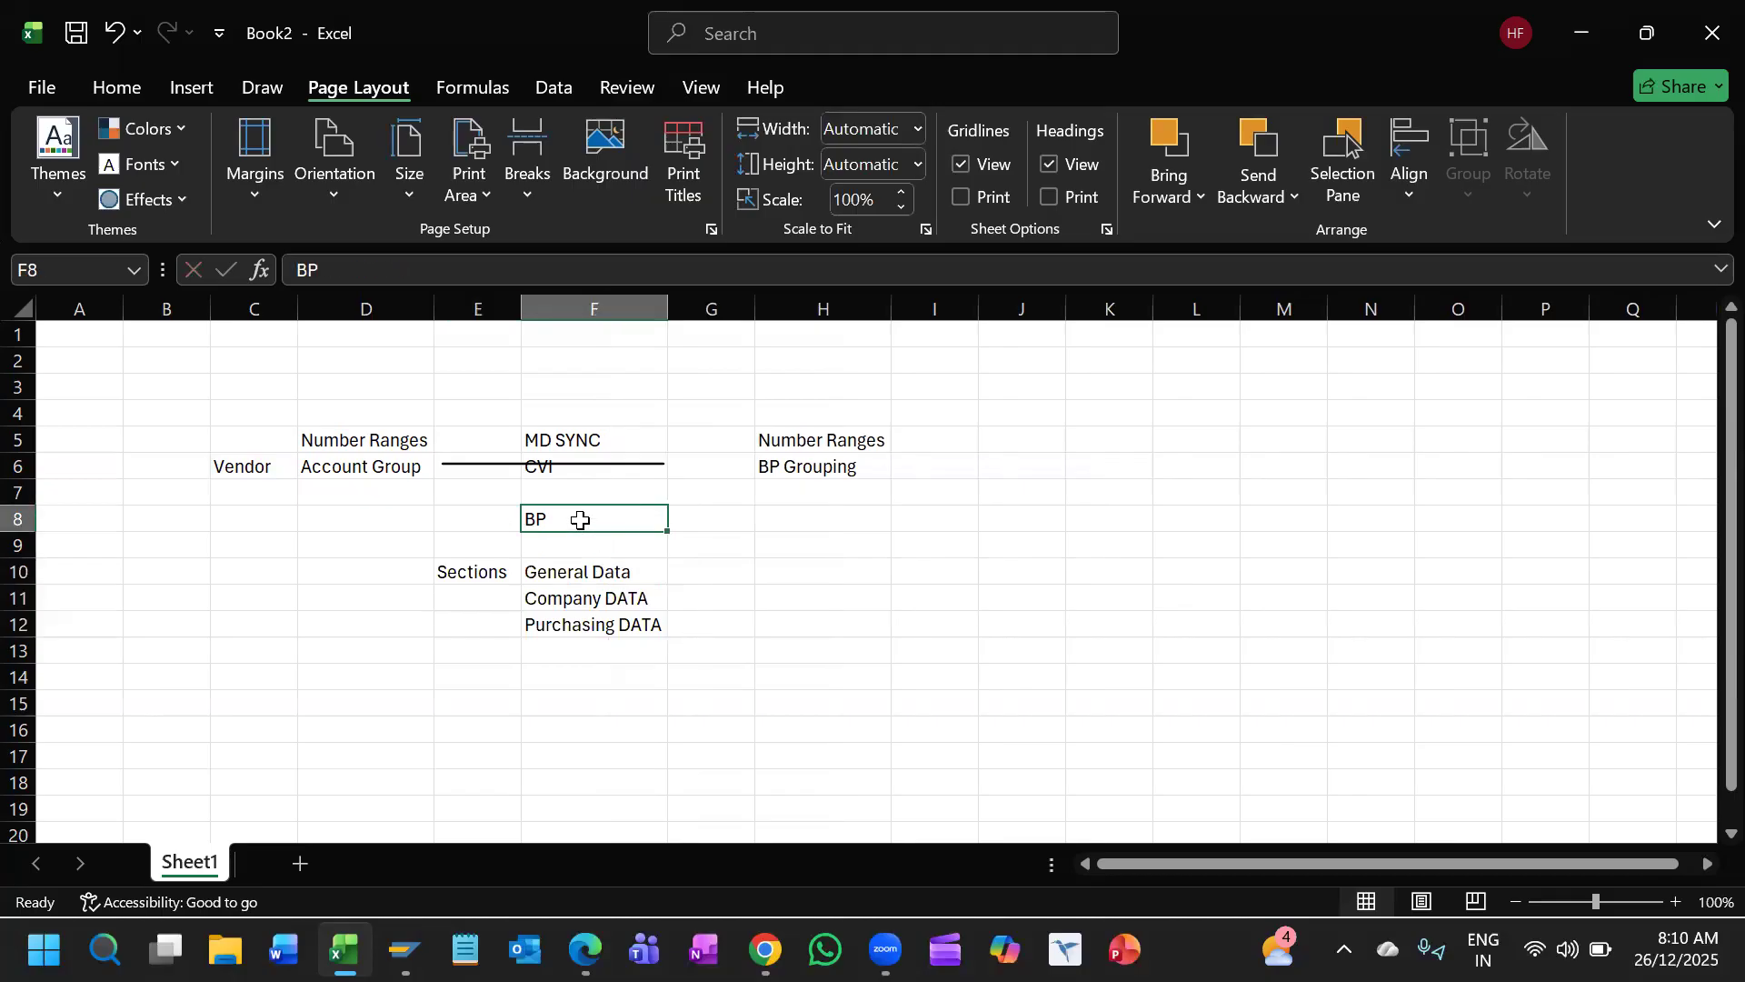
click(577, 544)
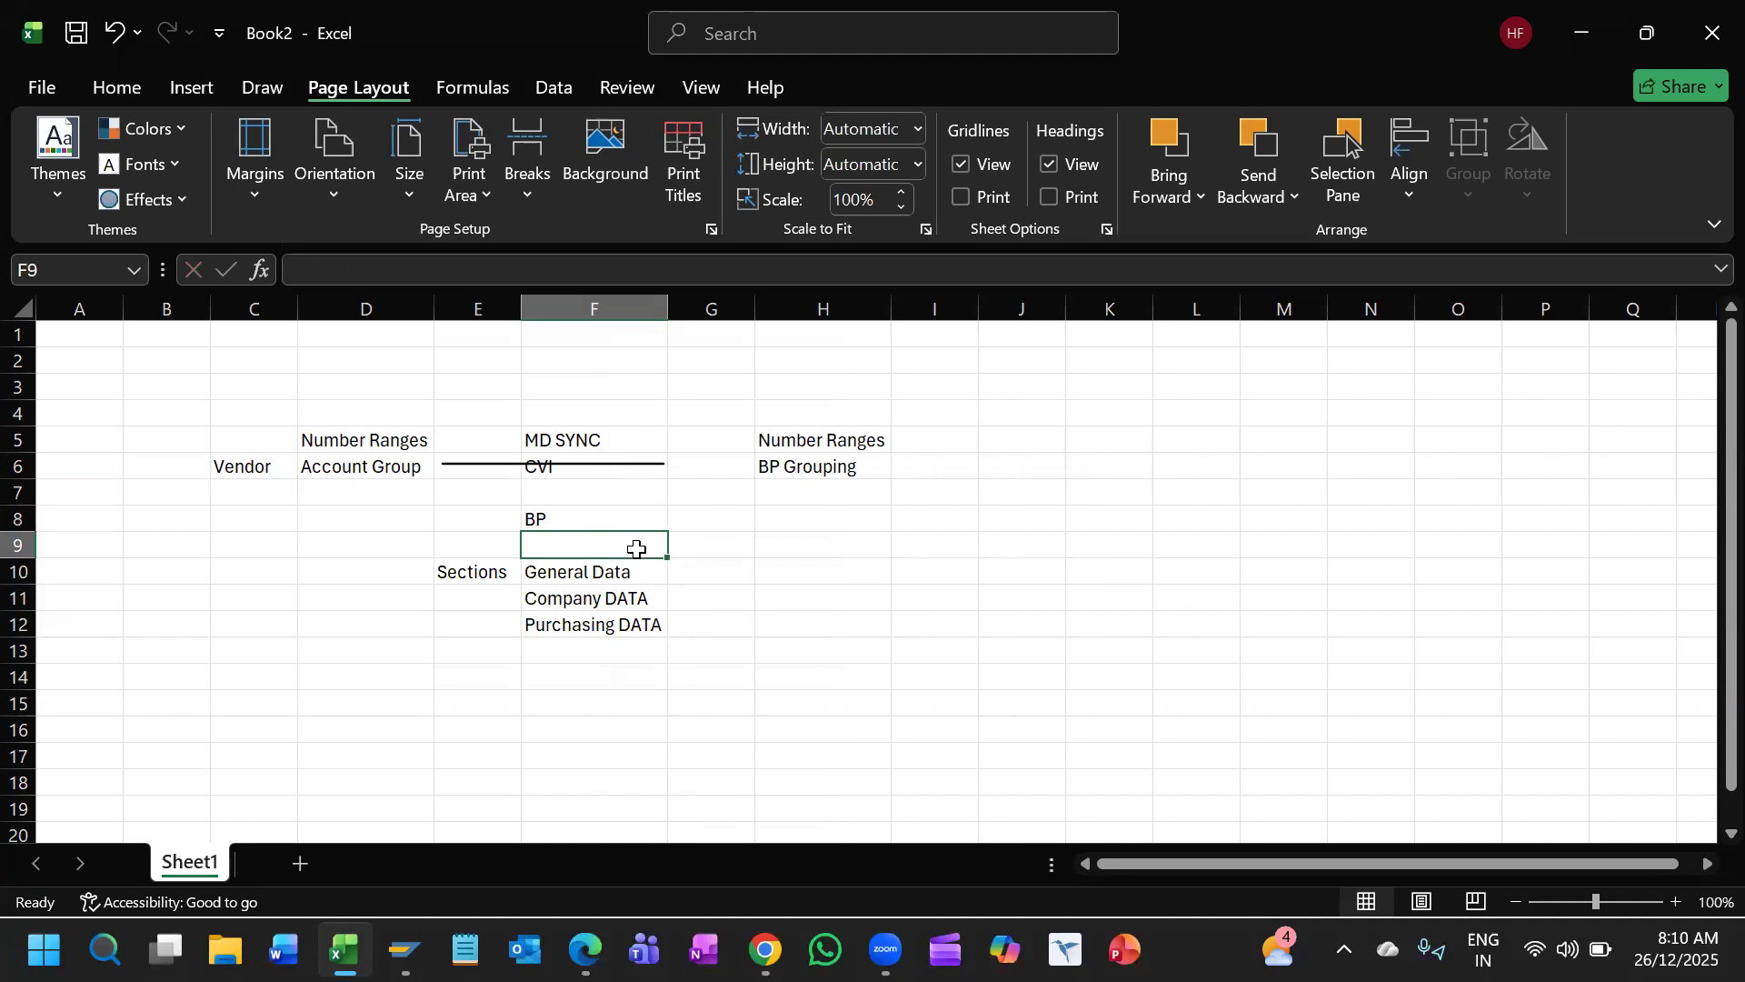
text(V)
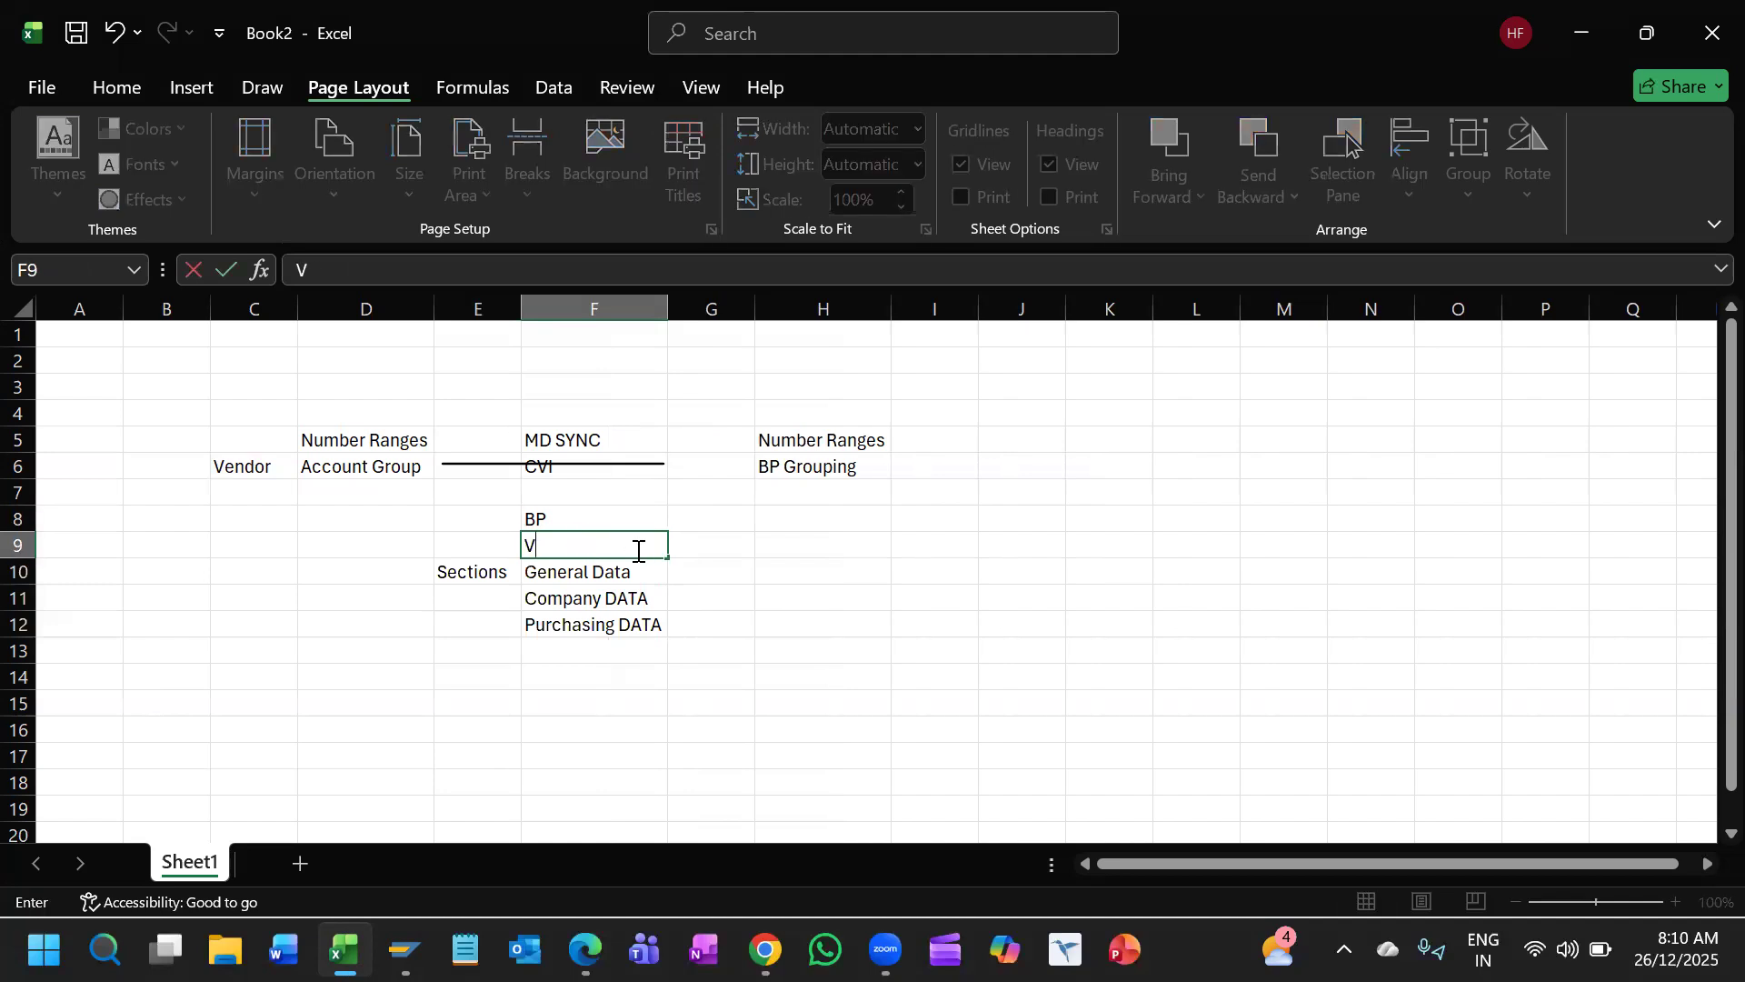
text(endor Masterr DATA)
key(Return)
click(637, 549)
key(ctrl+b)
key(Down)
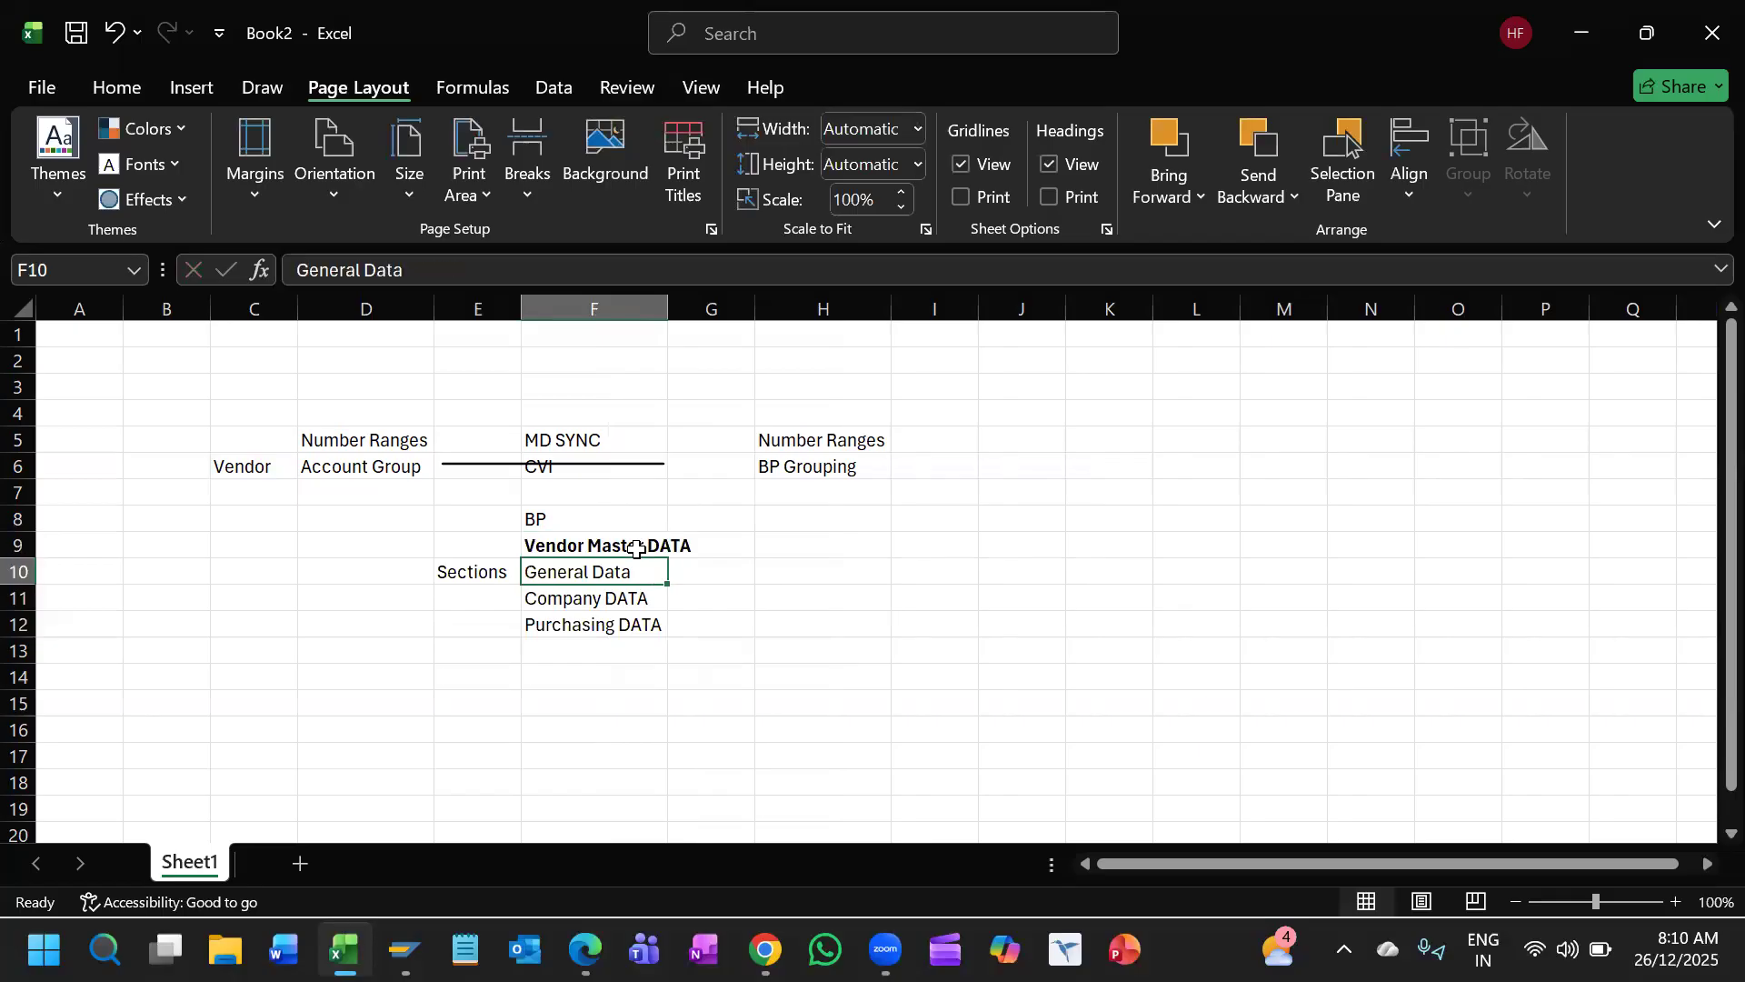
click(636, 549)
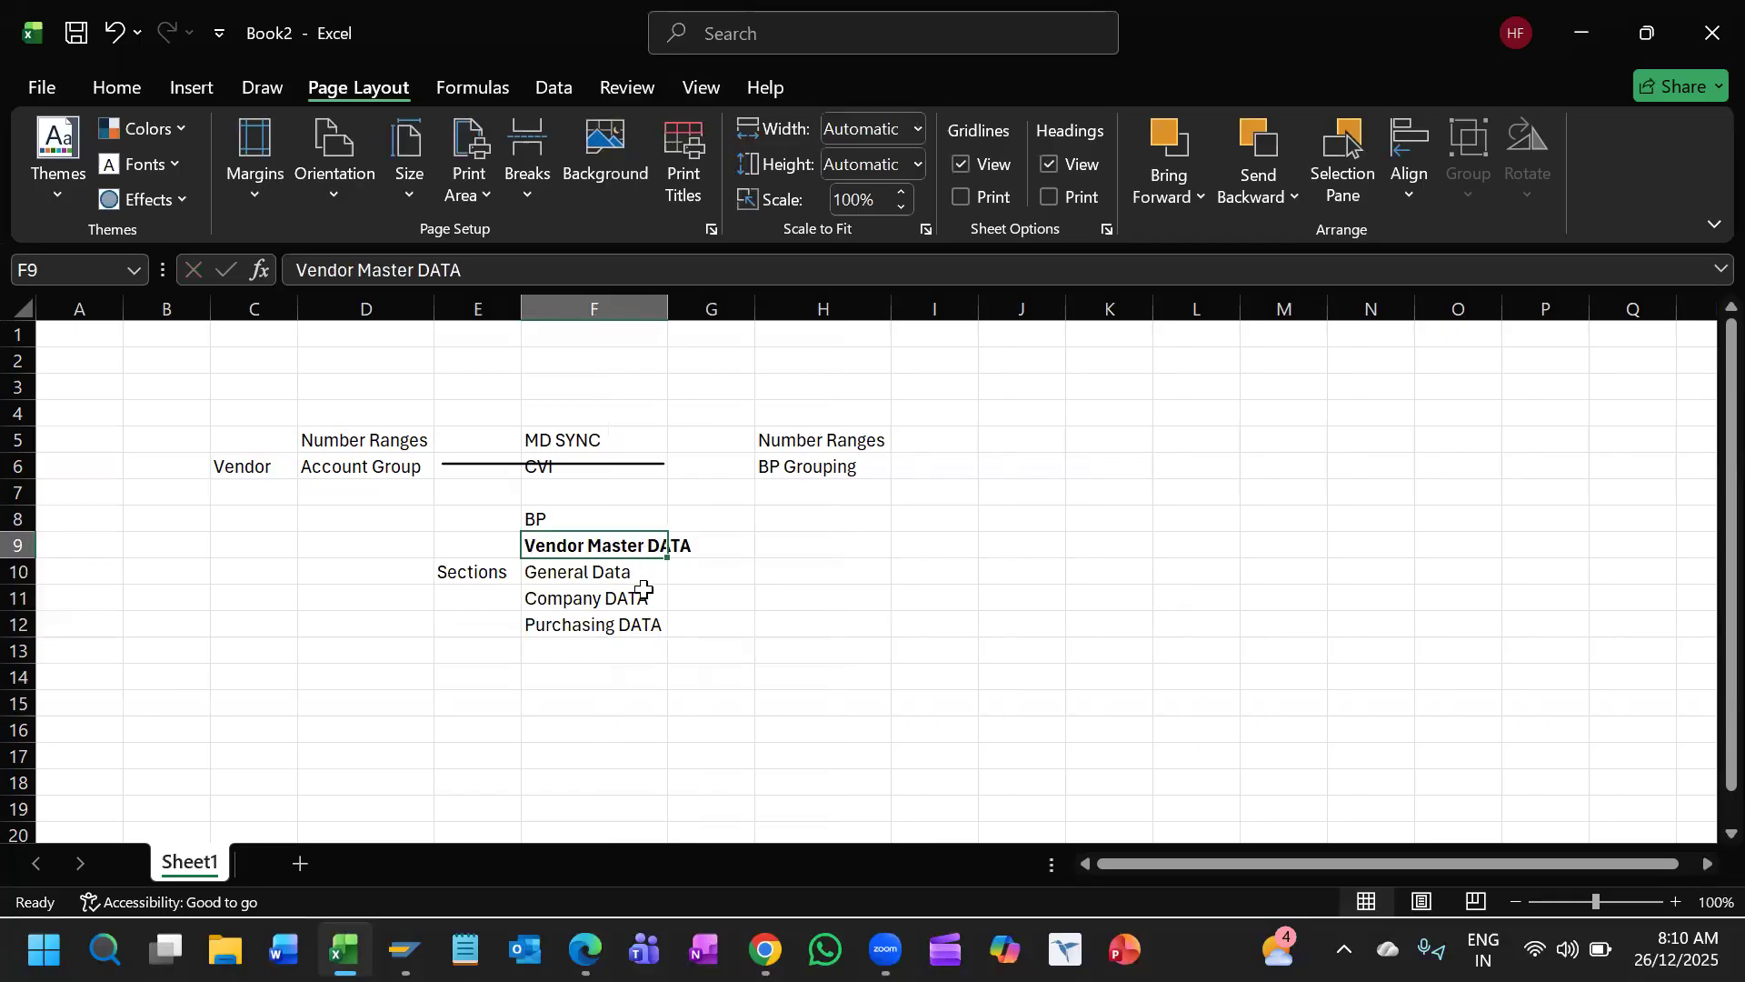
Step: Change the entry in cell F11 to Company Code DATA and fit column F's width to its contents
click(627, 571)
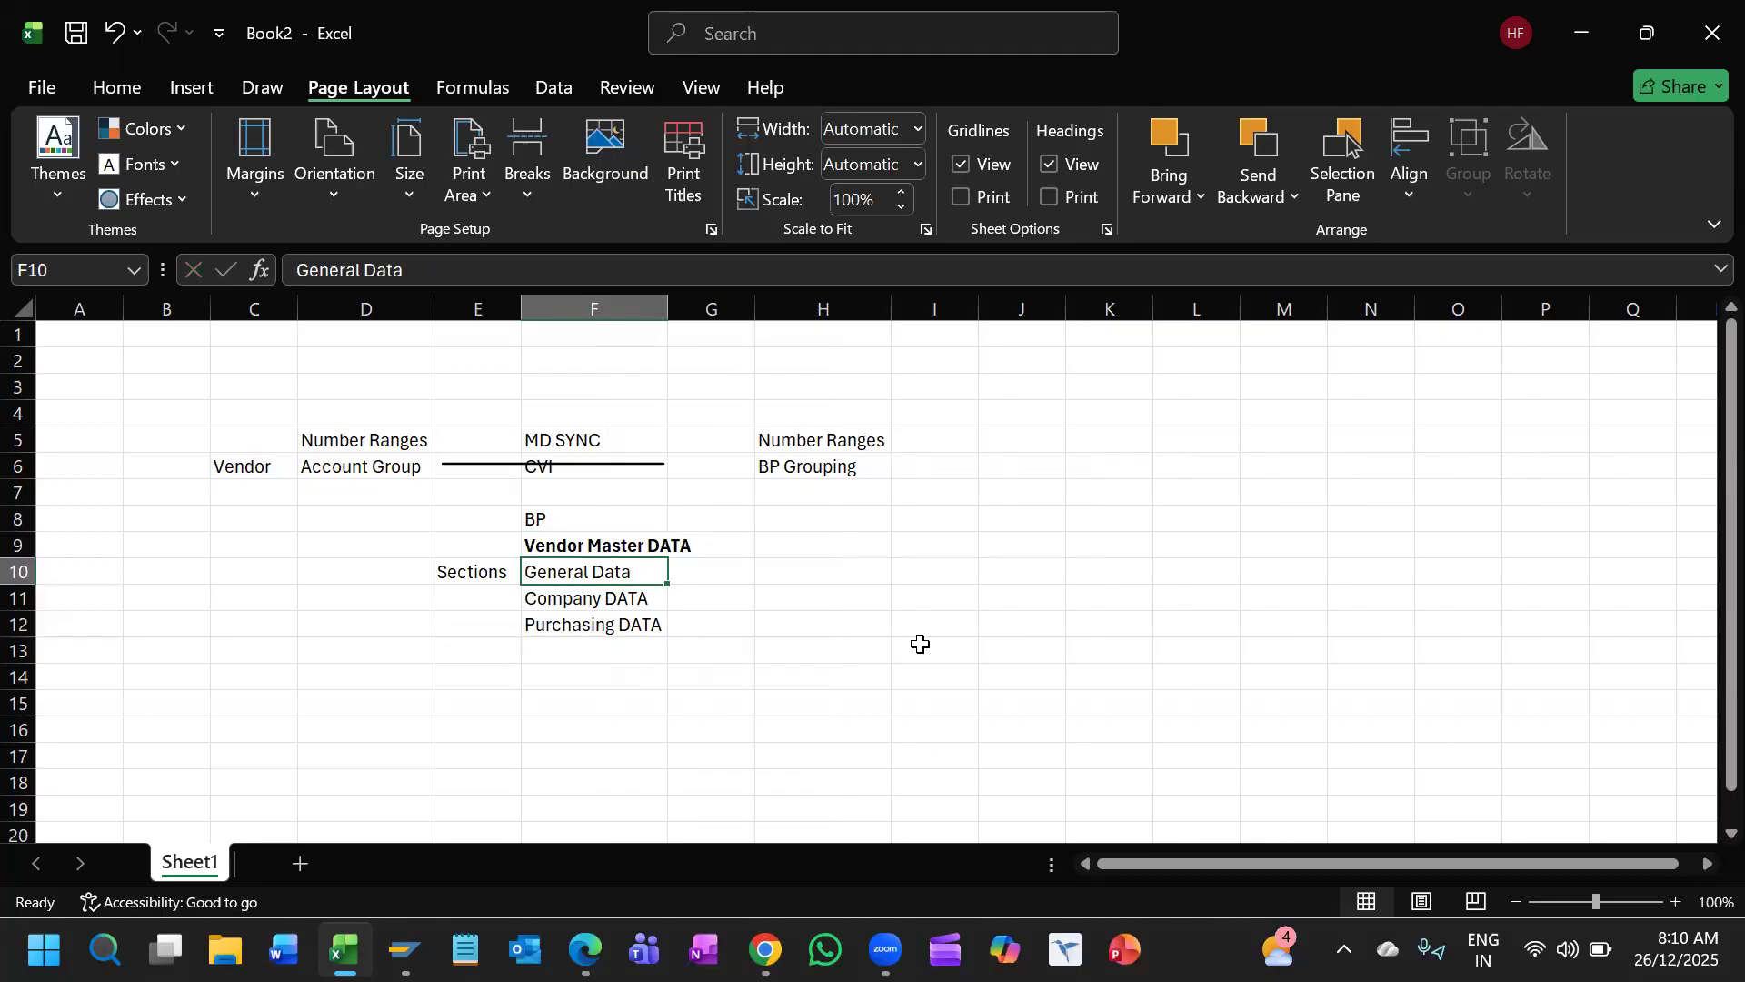
click(627, 601)
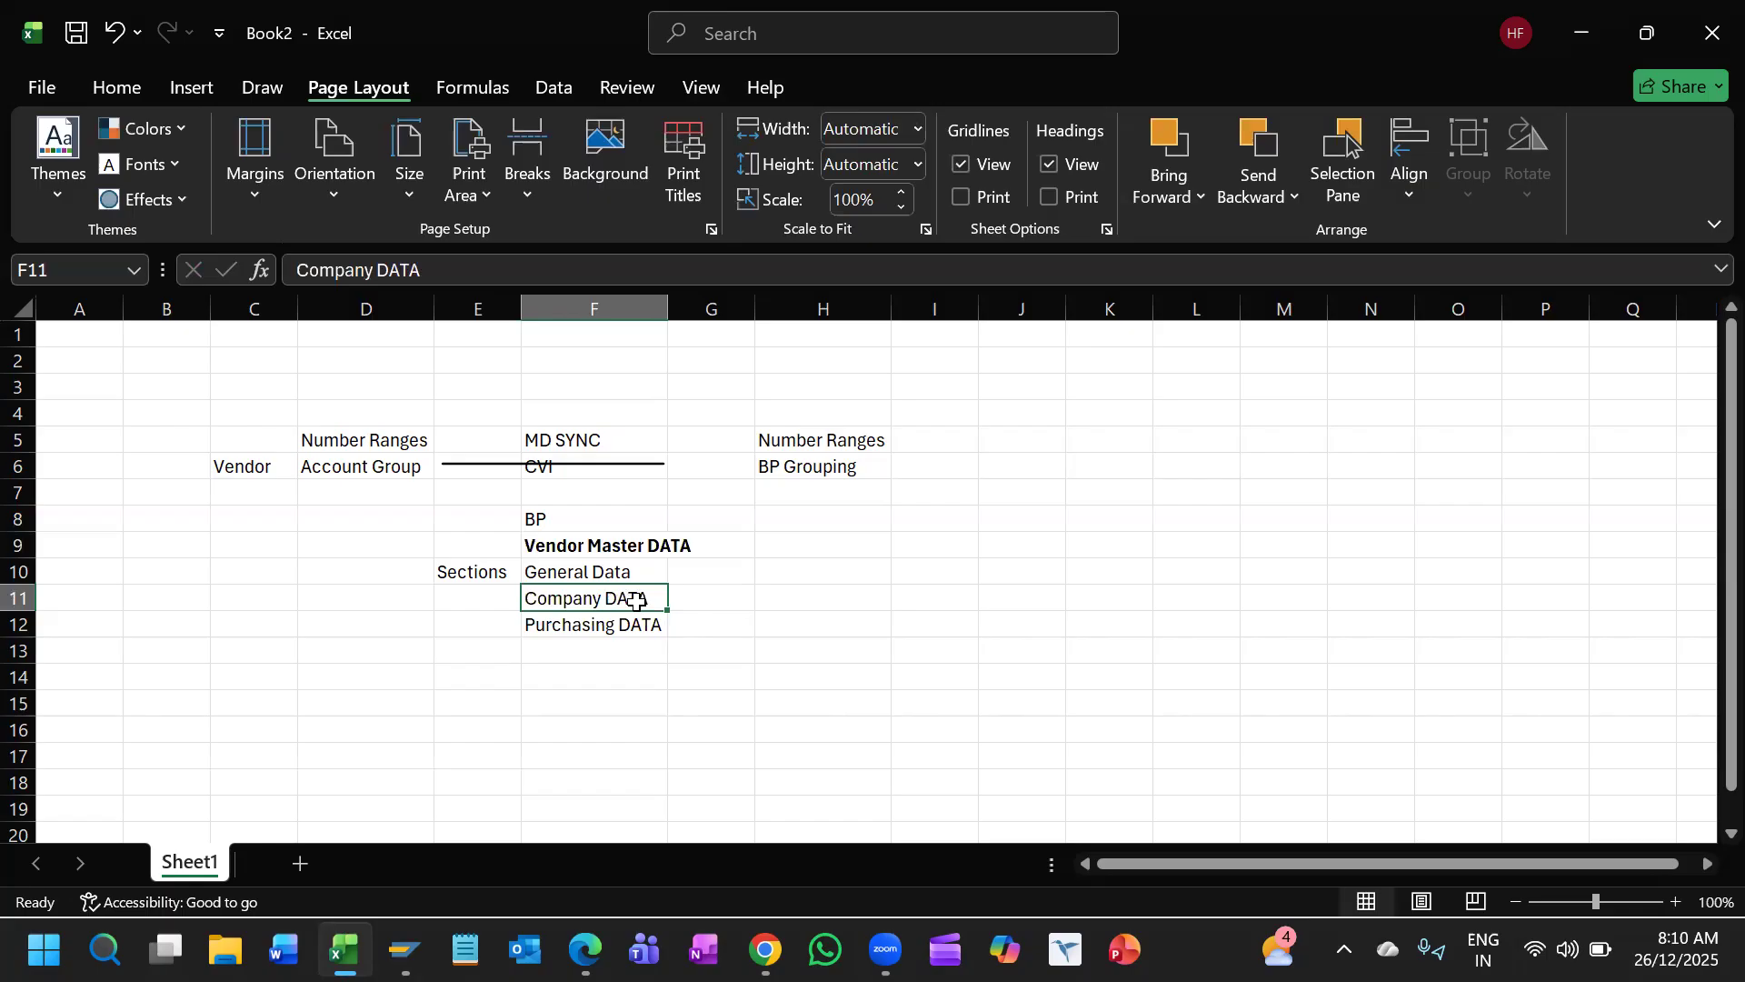
double_click(636, 601)
text(Code)
key(Return)
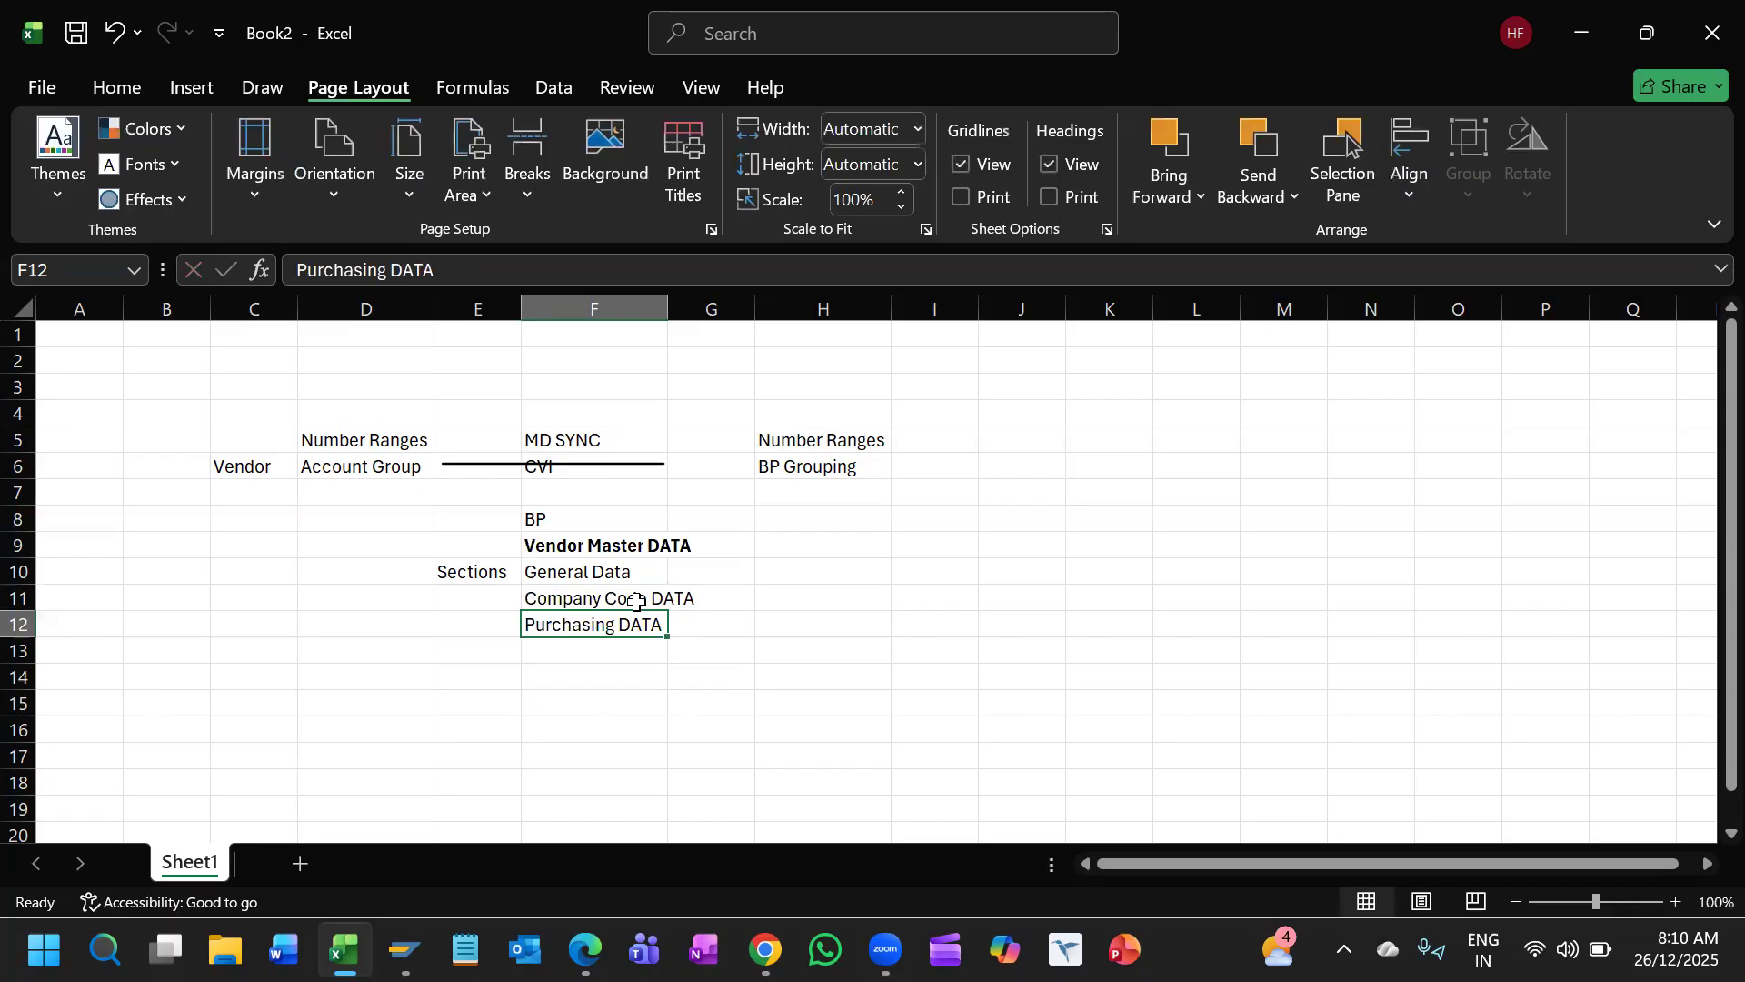
double_click(669, 307)
Step: Enter Common in cell G10, beside General Data
click(669, 573)
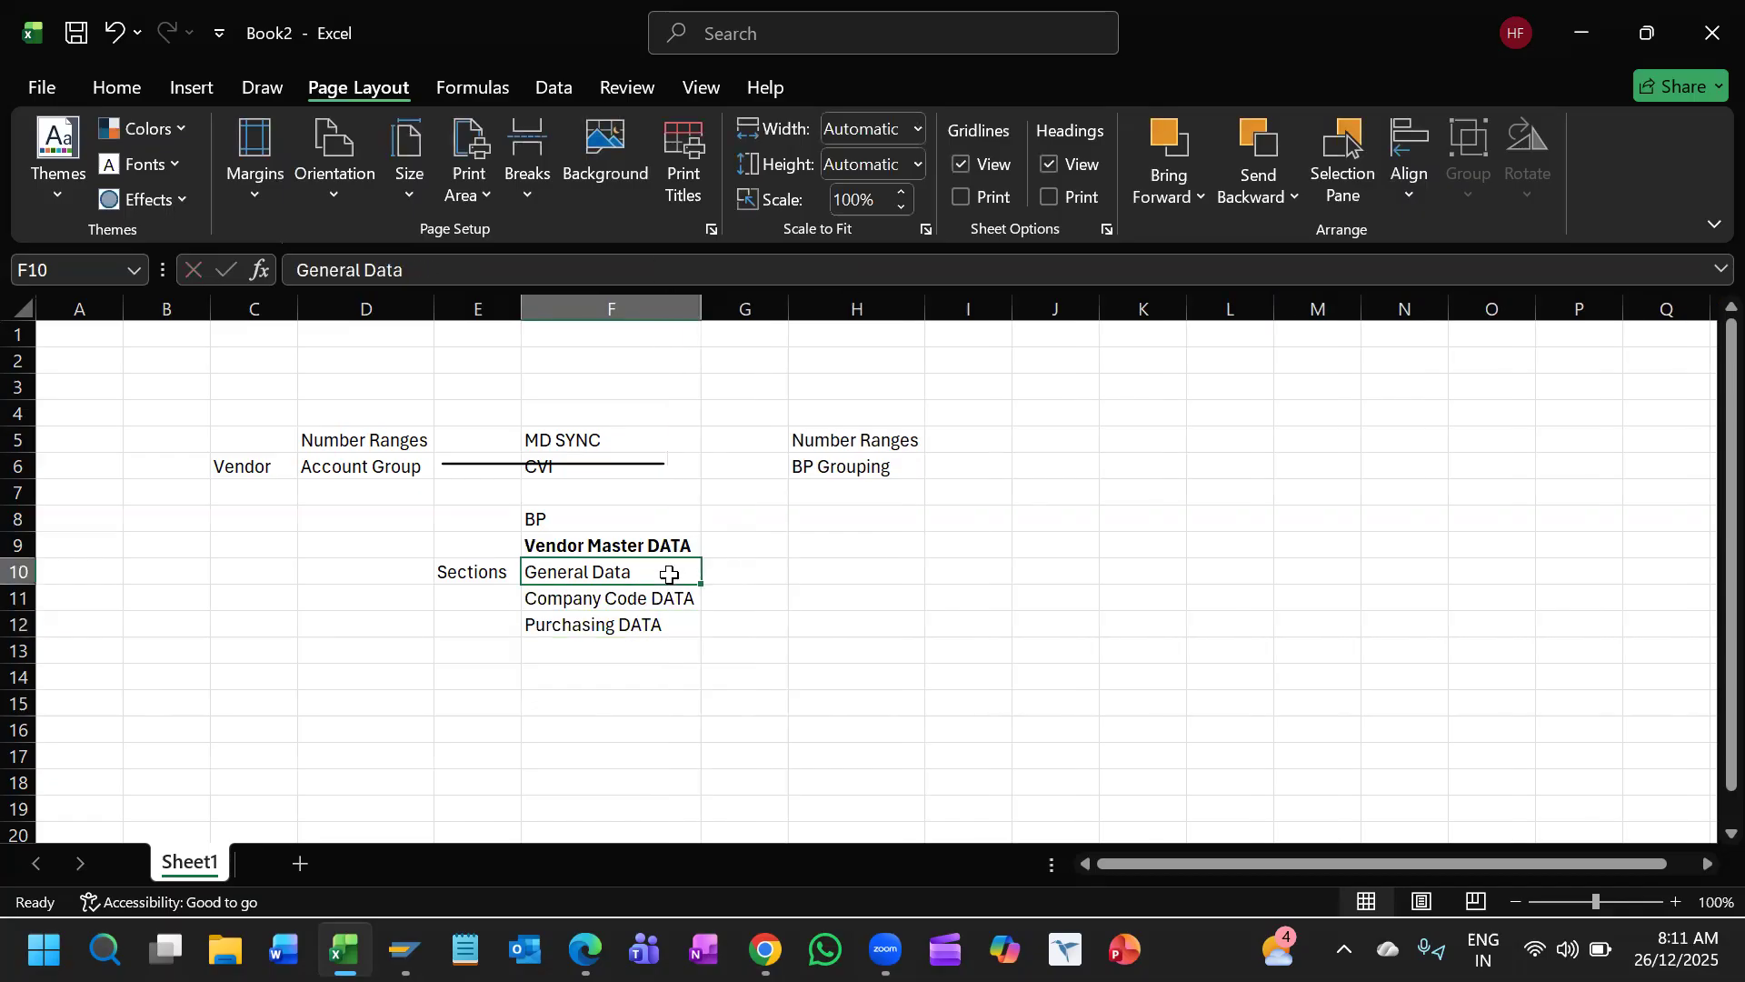
click(747, 576)
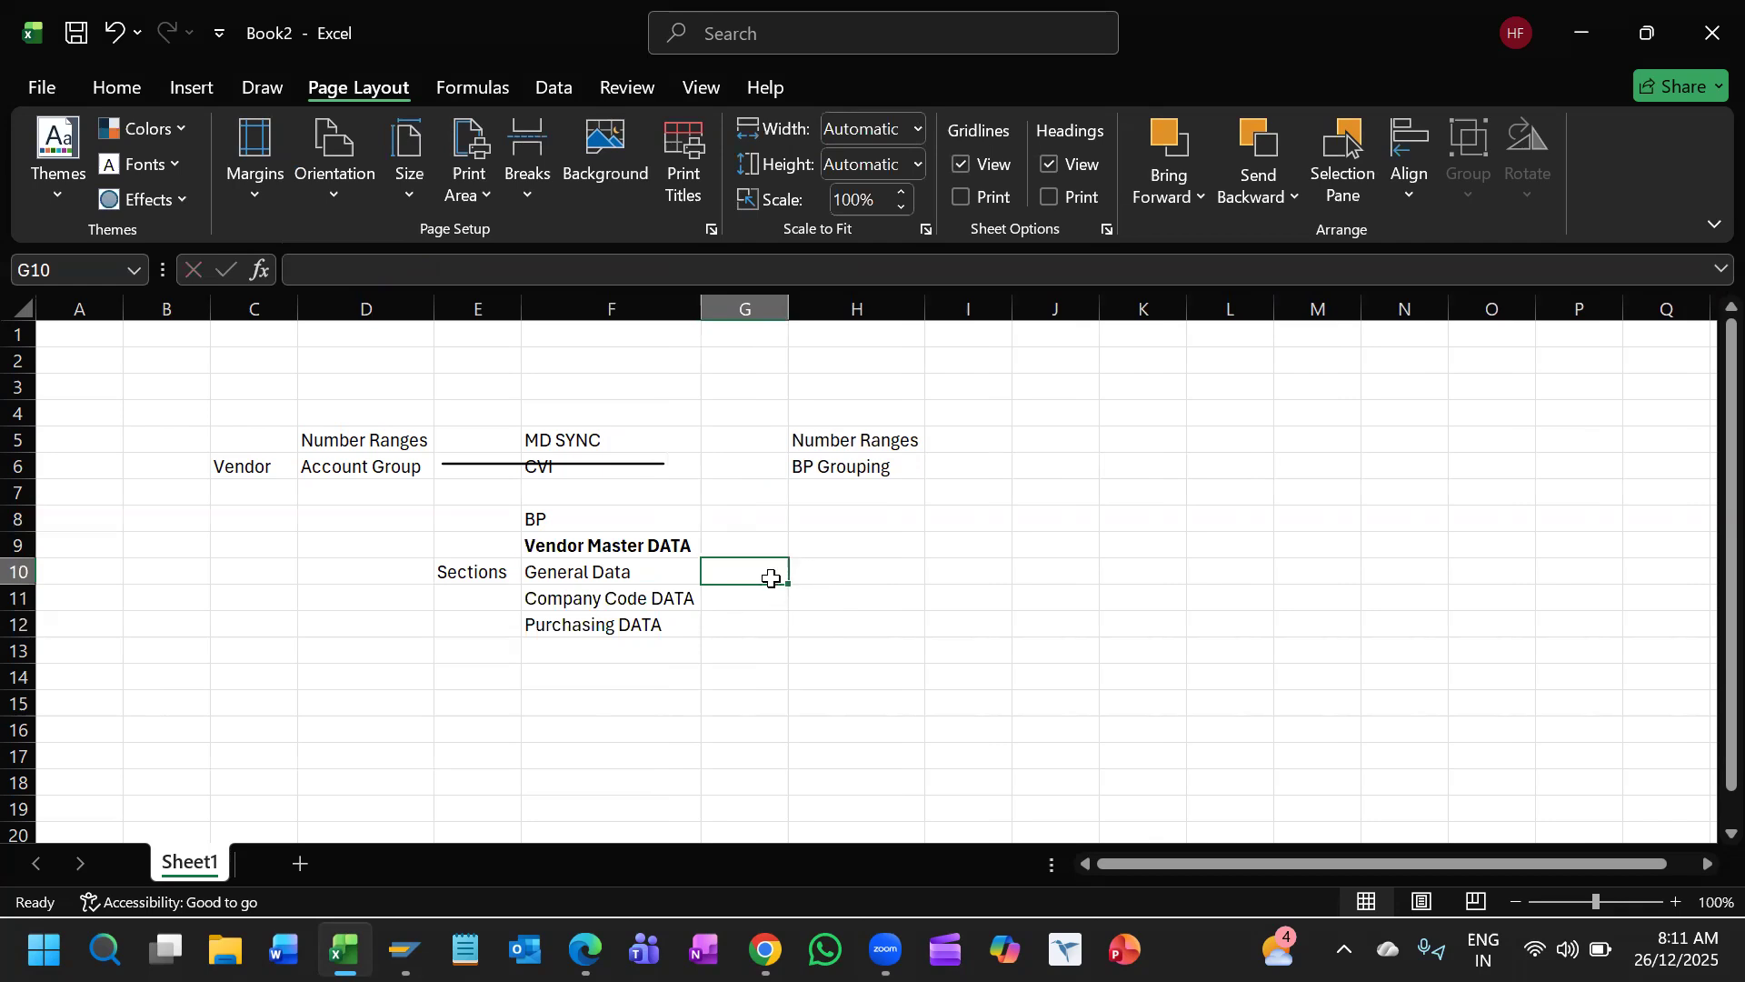
text(COmmon)
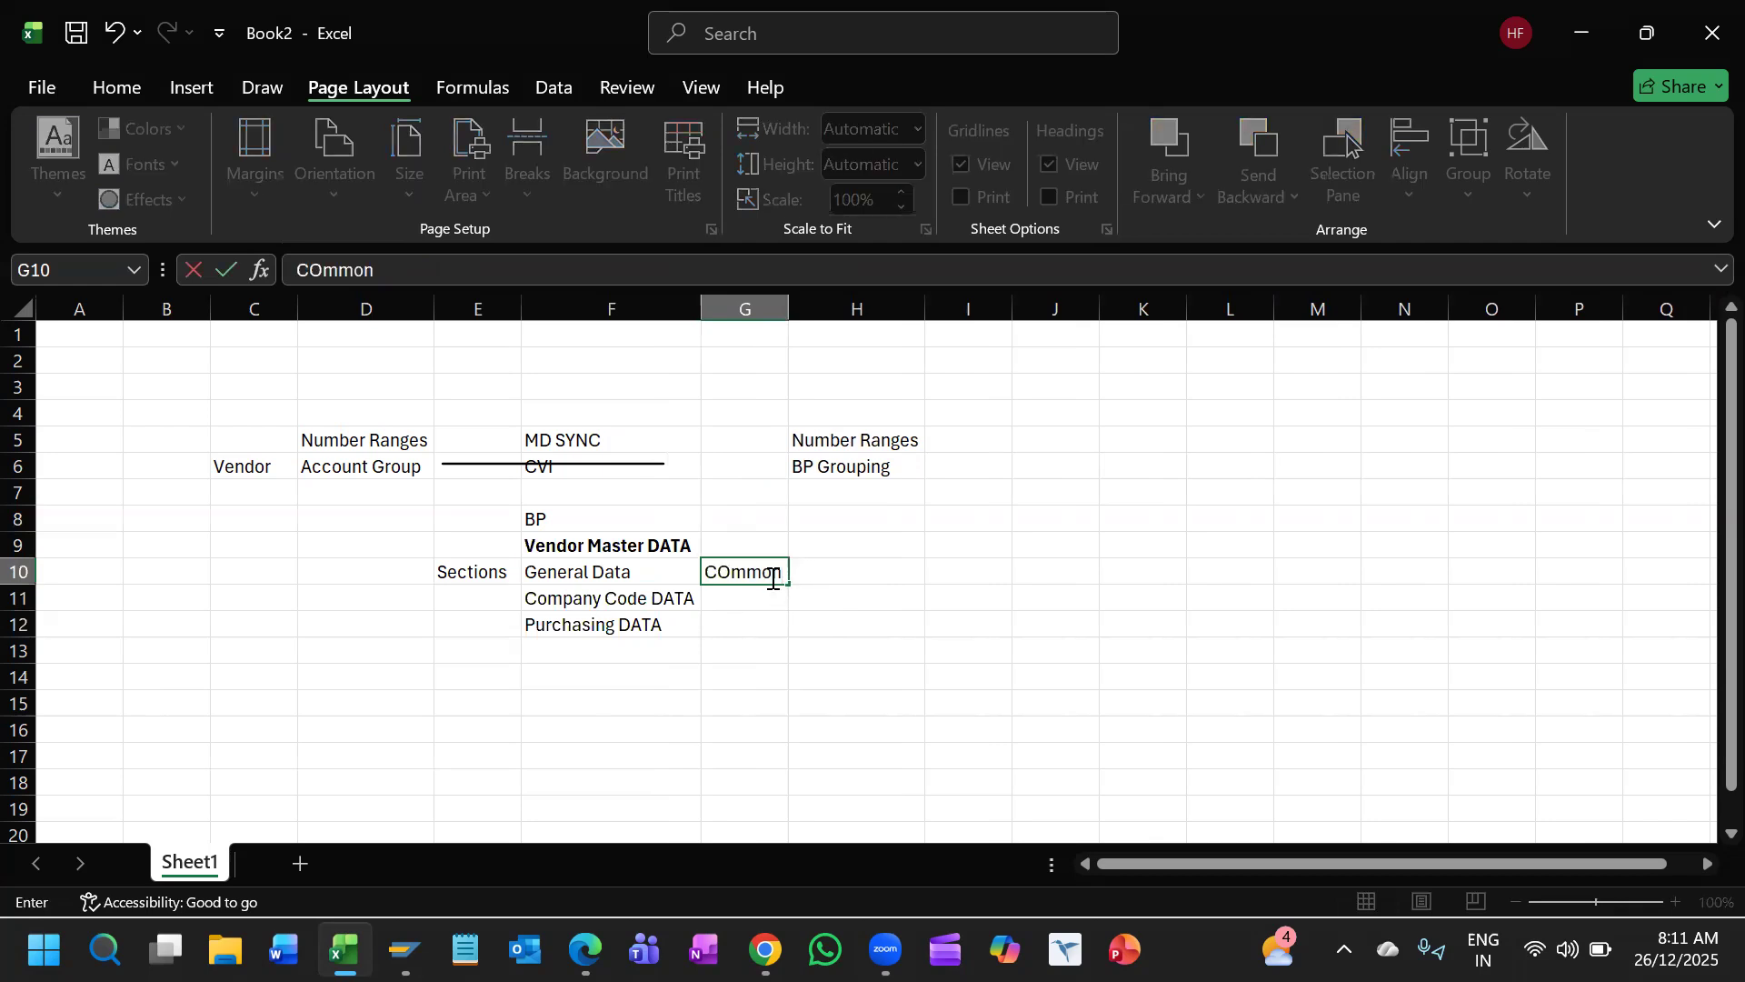
key(Return)
click(772, 578)
key(Down)
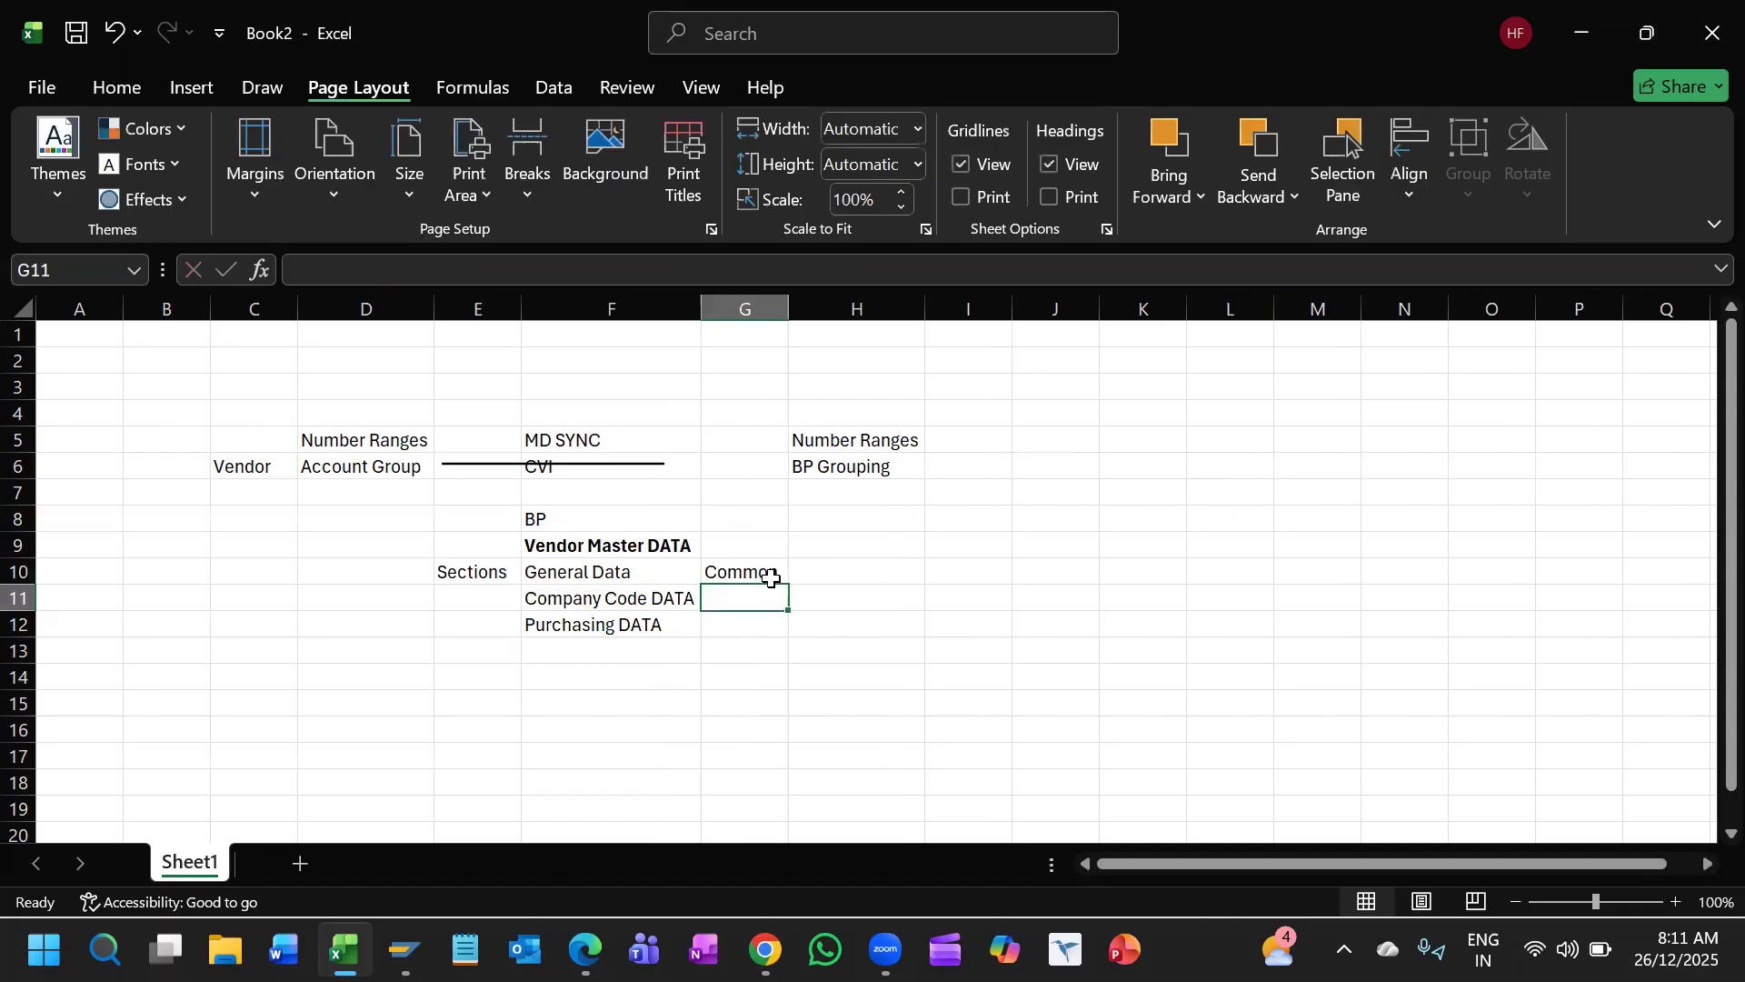
Step: Enter FIN and MM in cell H10 to name the areas that share the General Data section
click(771, 578)
key(Right)
text(FI)
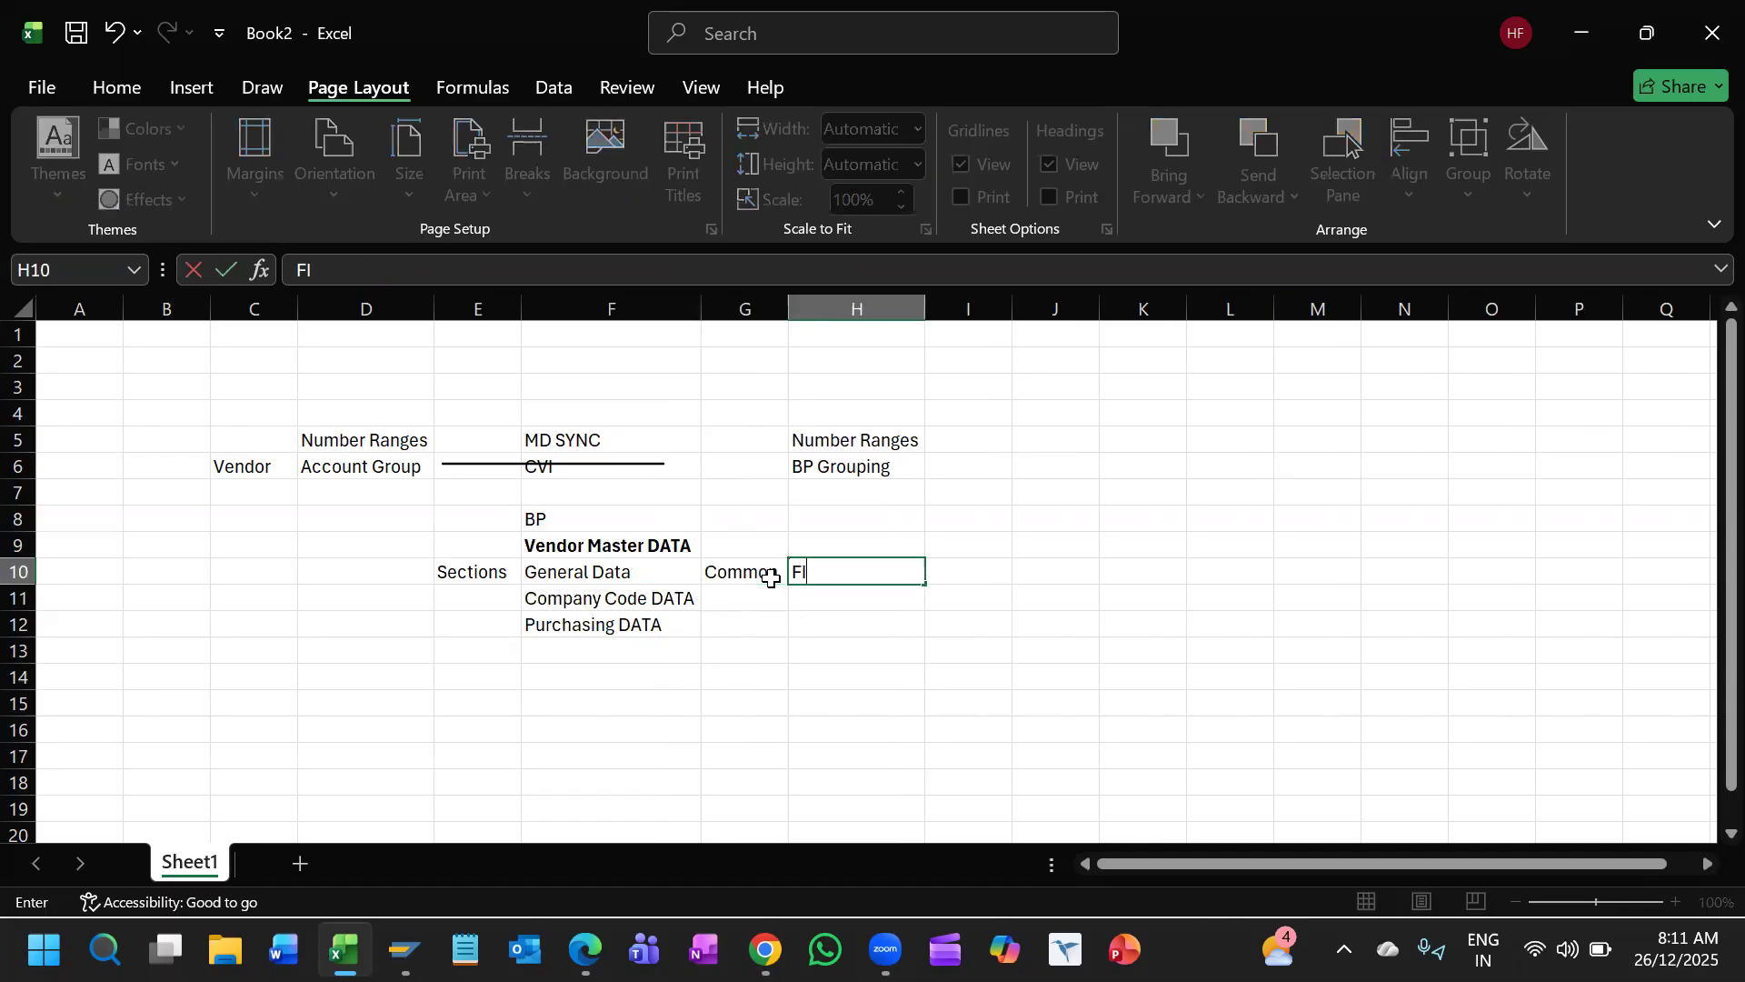
text(N and MM)
key(Return)
click(822, 575)
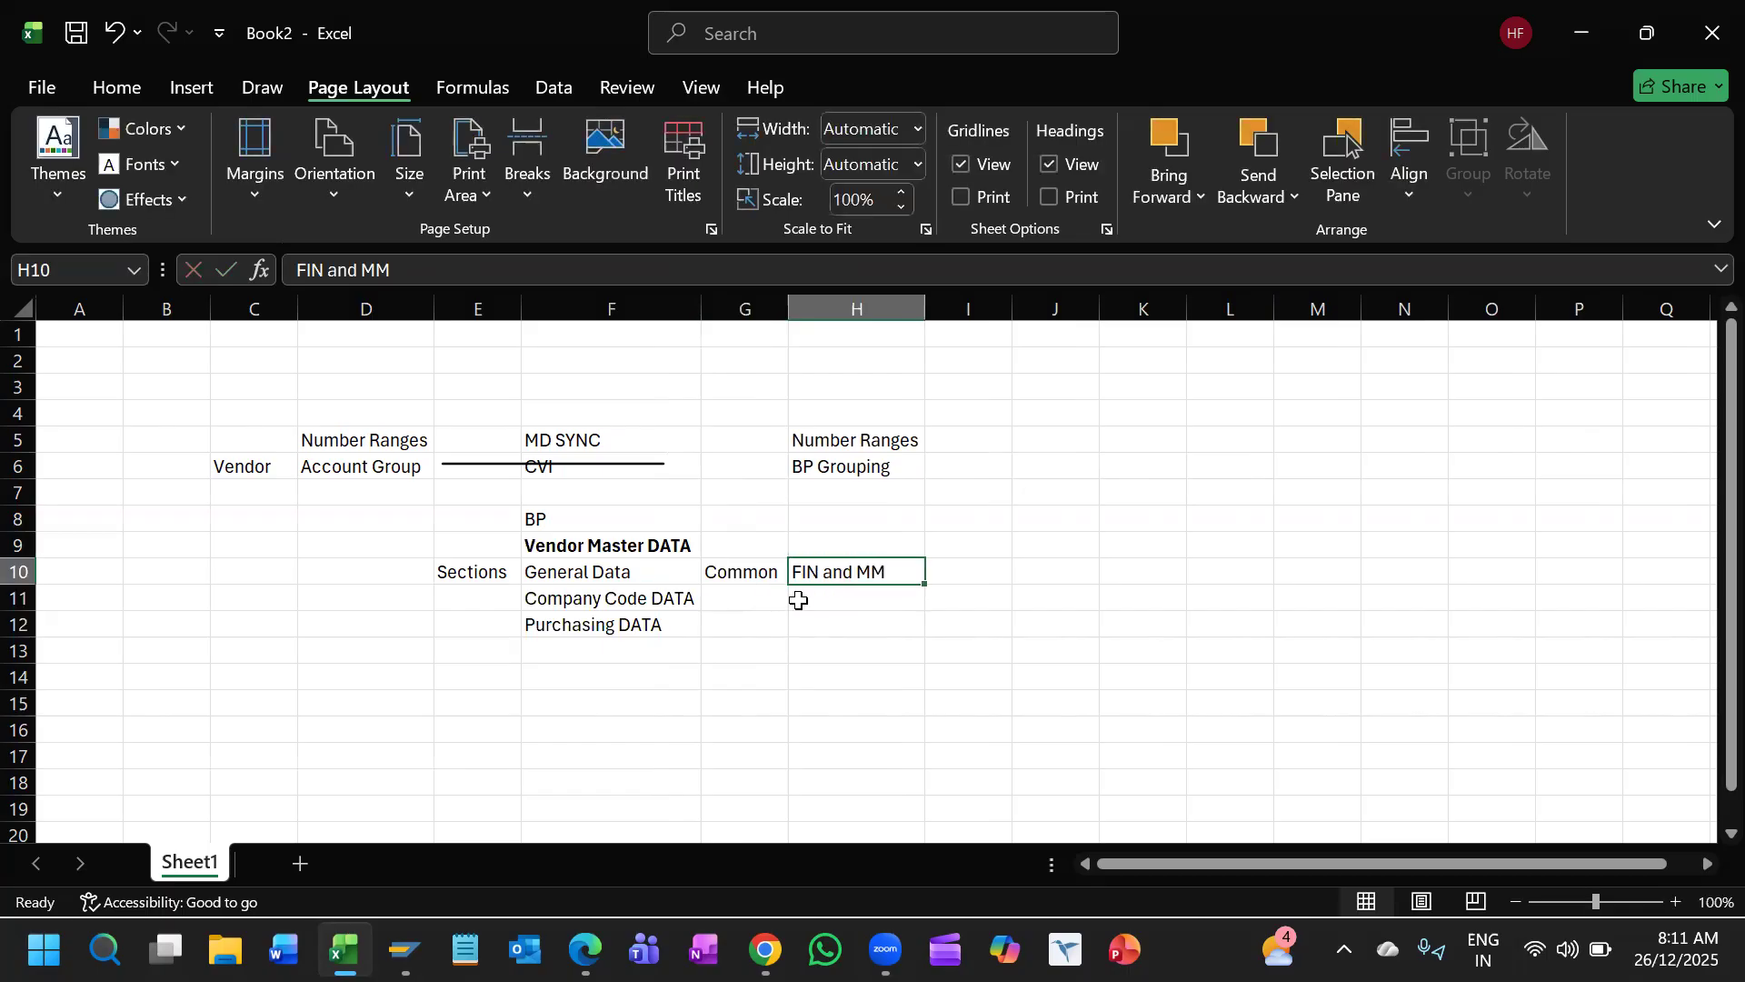
Step: Enter FIN DATA in cell G11, beside Company Code DATA
click(753, 601)
text(FIN)
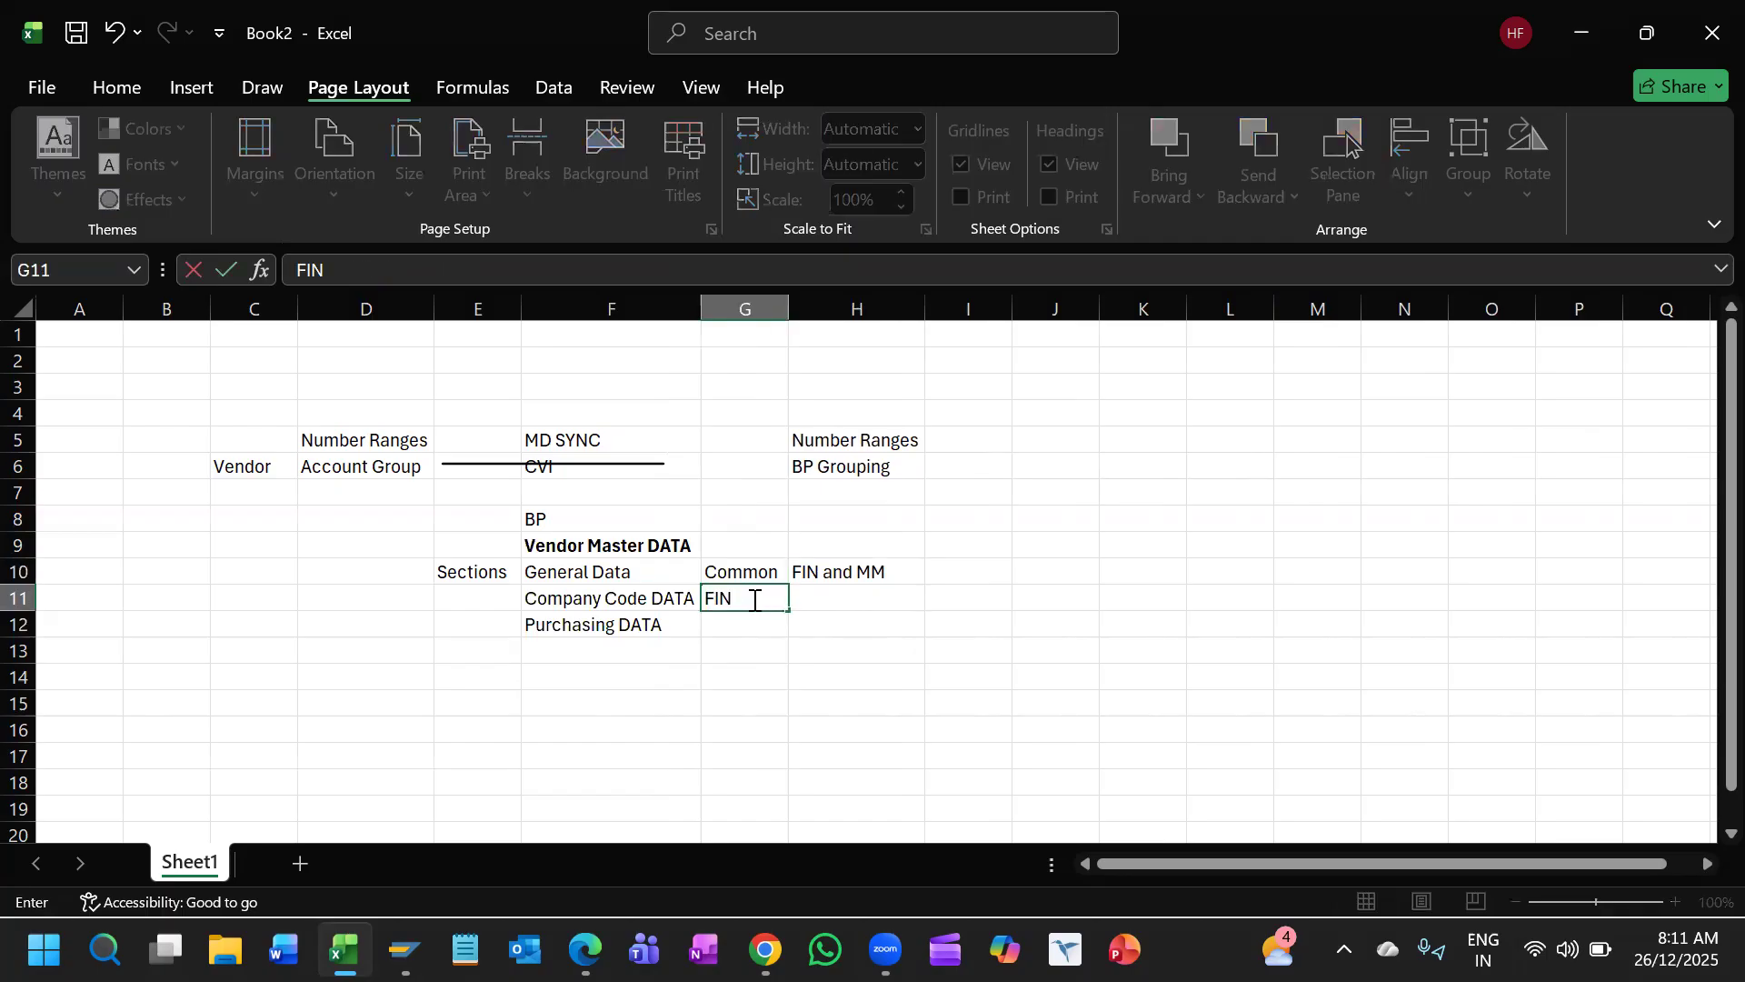
text( DATA)
key(Return)
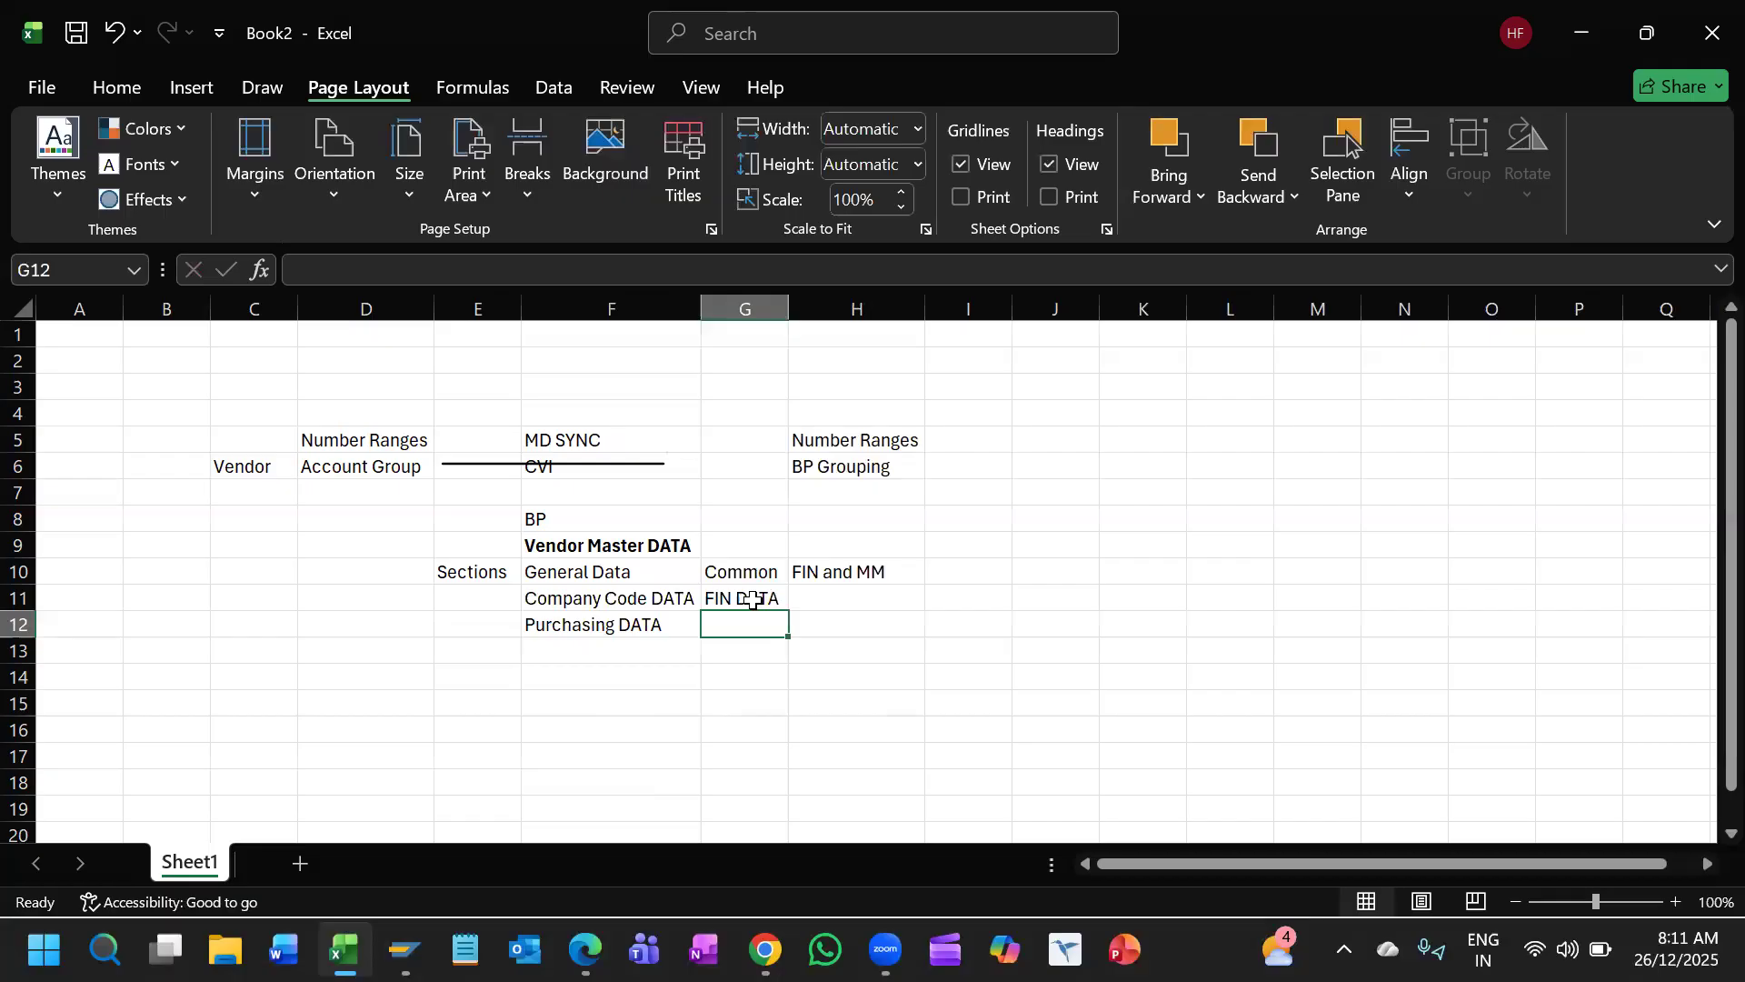
Step: Enter MM DATA in cell G12, beside Purchasing DATA
text(MM DTA)
key(BackSpace)
key(BackSpace)
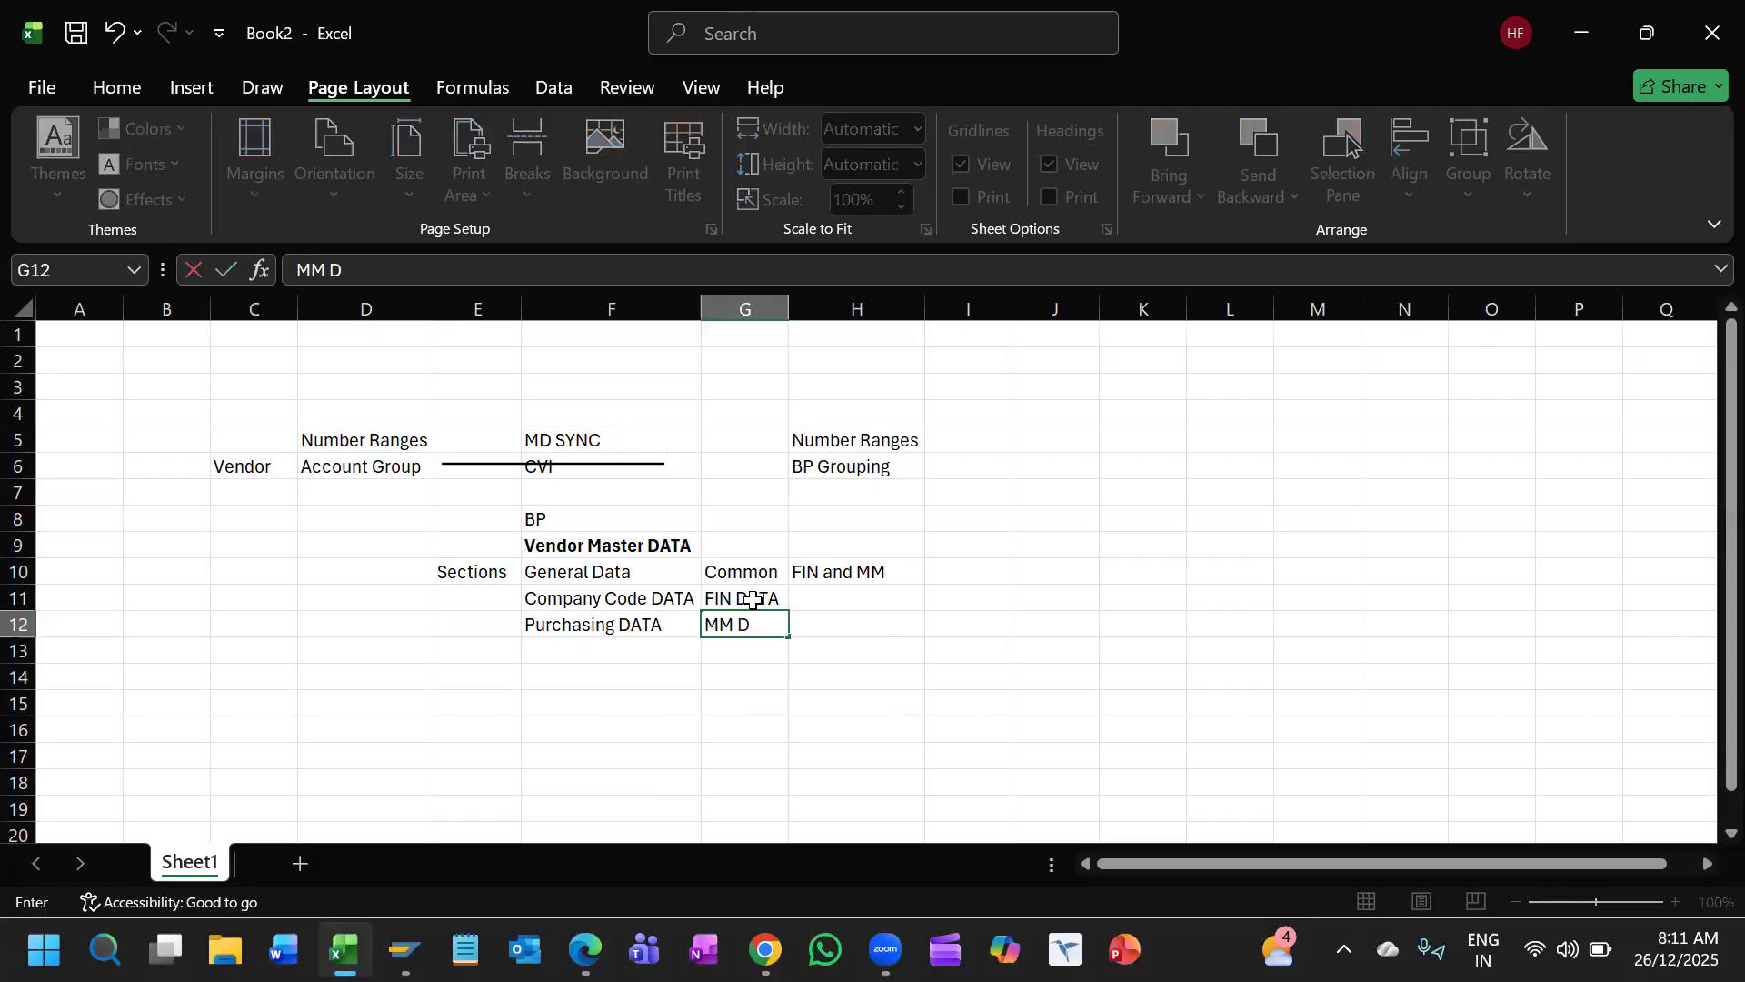
text(AT)
shift+click(752, 600)
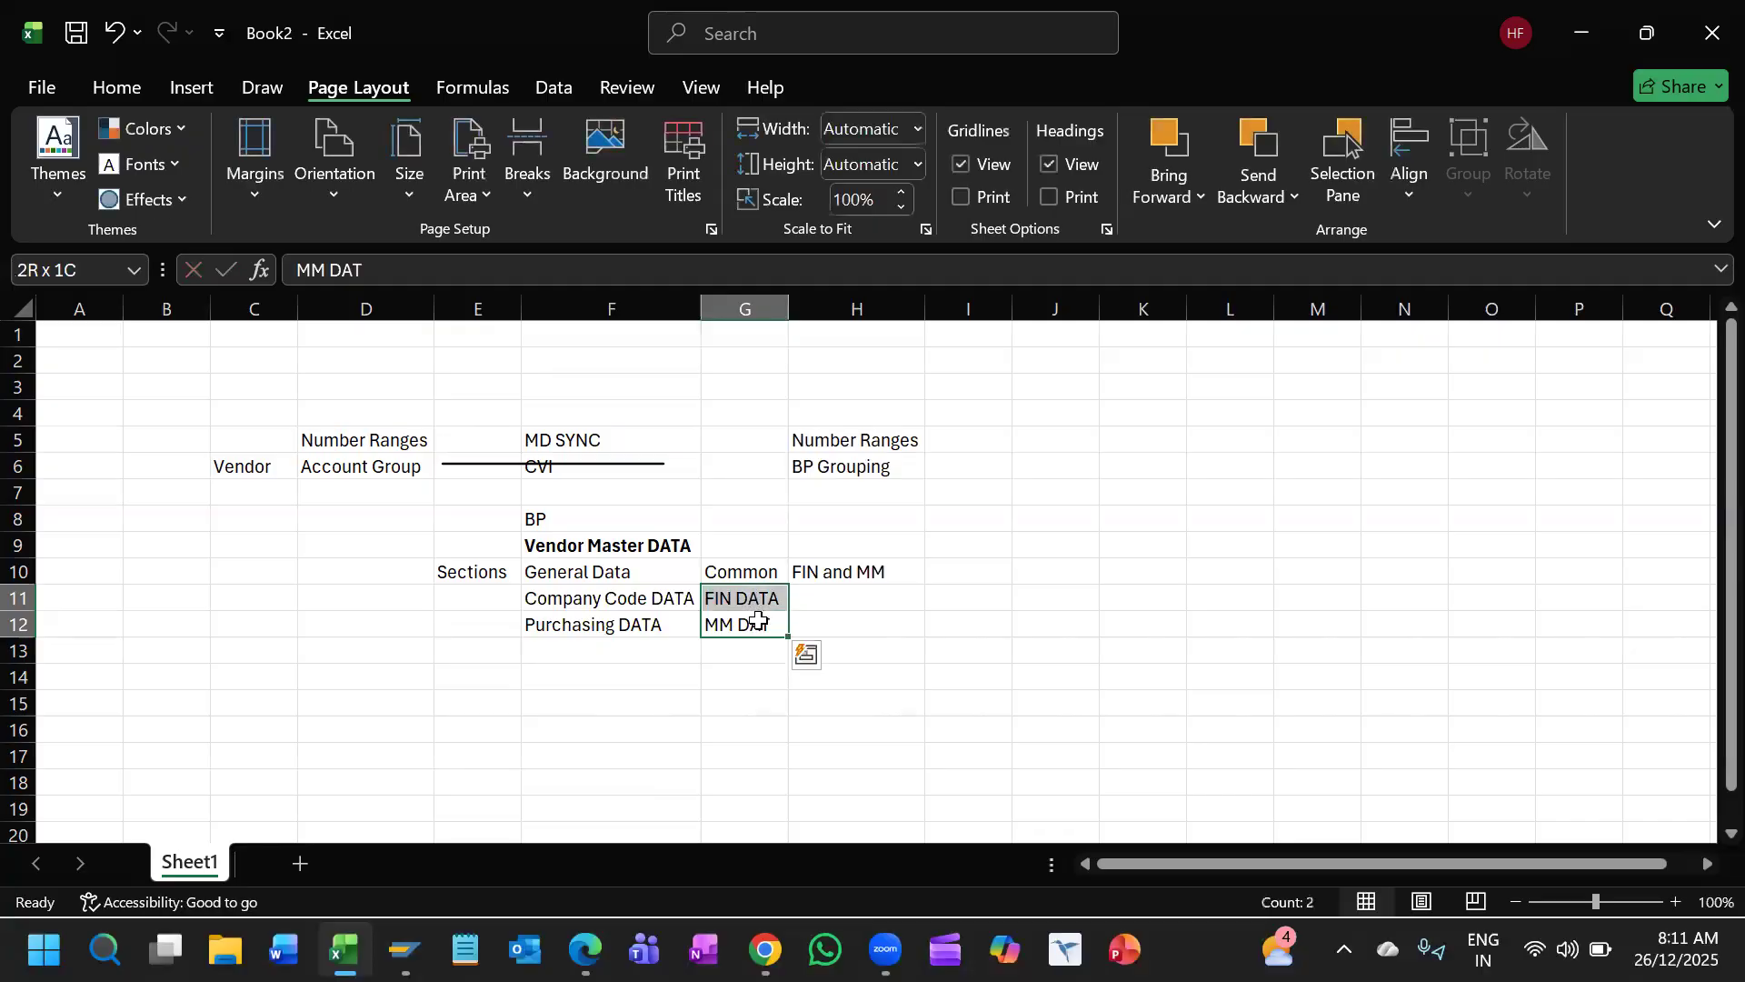
click(757, 621)
key(F2)
text(A)
key(Return)
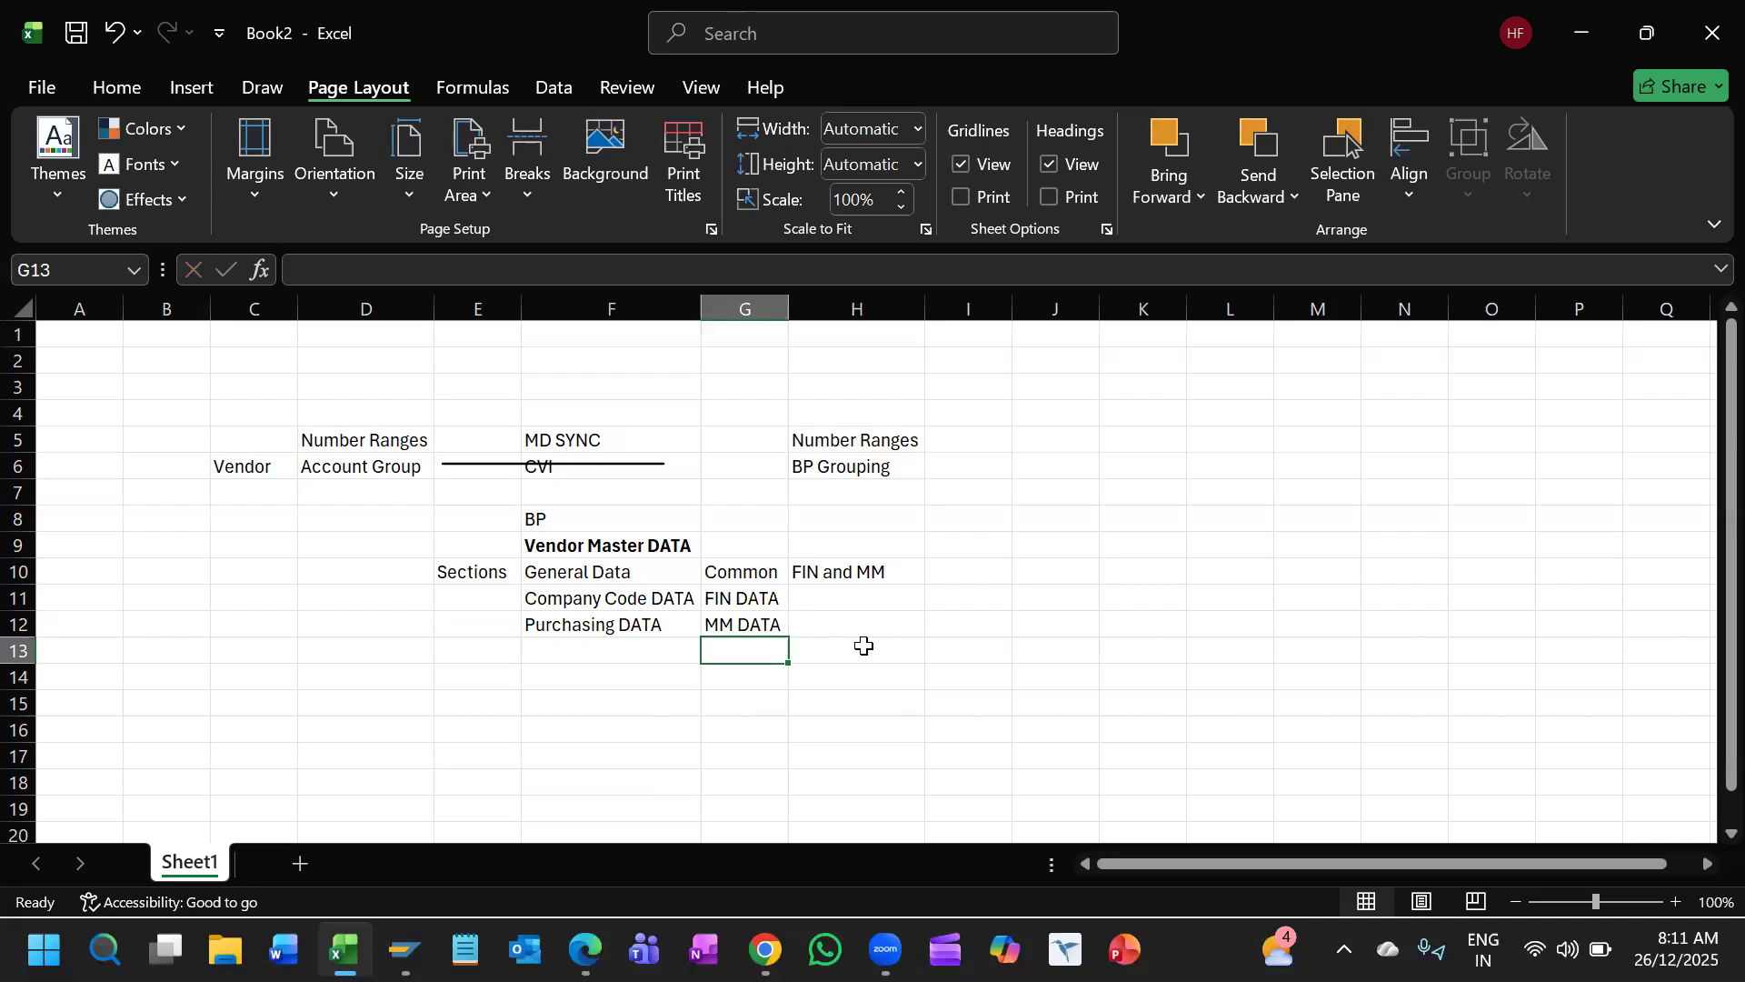
Step: Enter DATA in cell G14 and Information in cell H14, below the sections list
key(Down)
key(Left)
key(Right)
text(DATA)
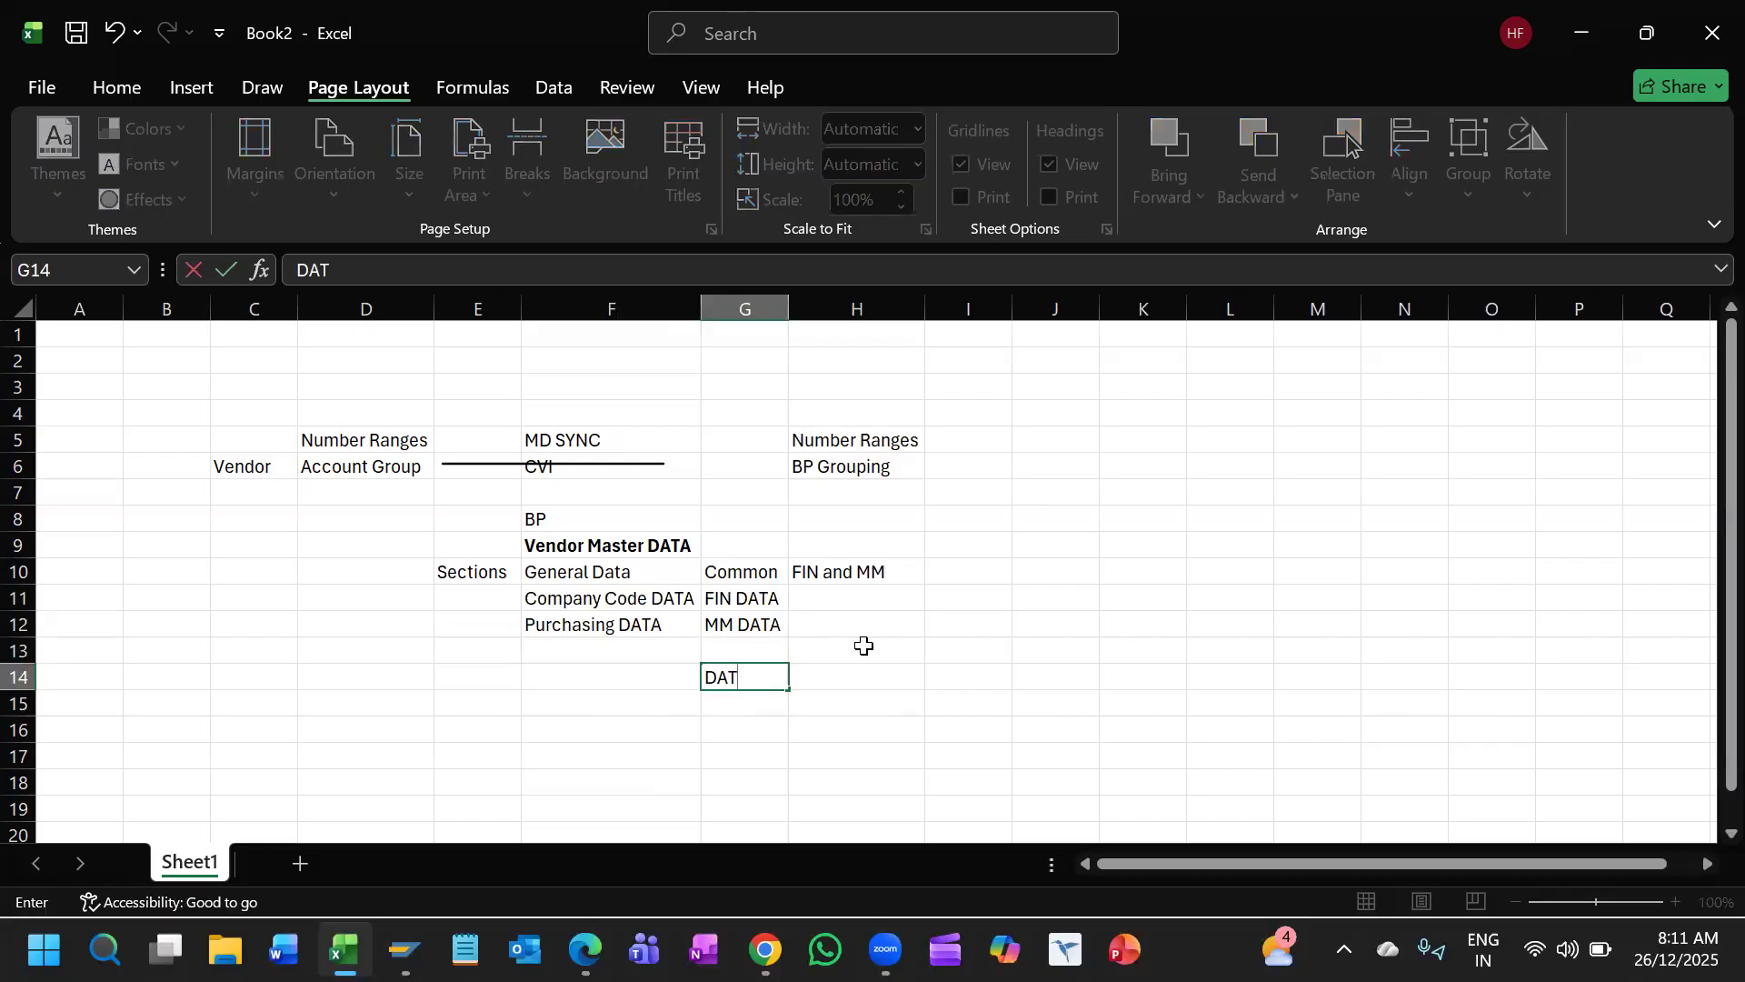
key(Tab)
text(Informatino)
key(BackSpace)
key(BackSpace)
text(on)
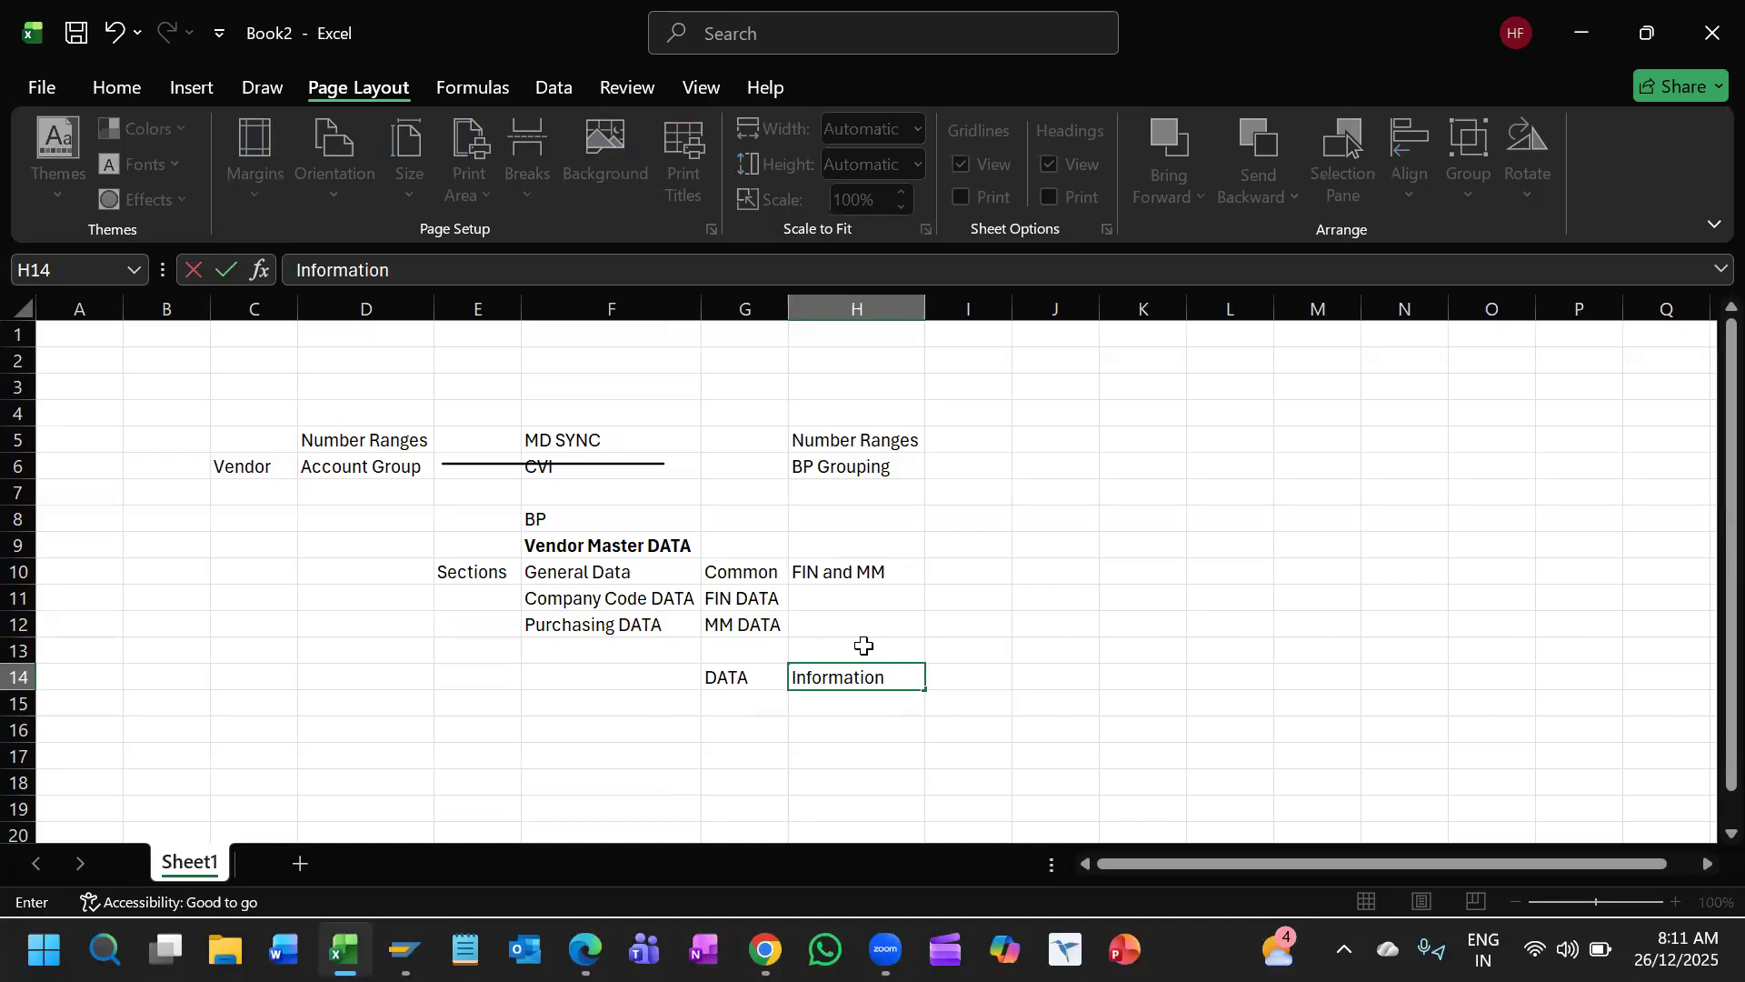
key(Return)
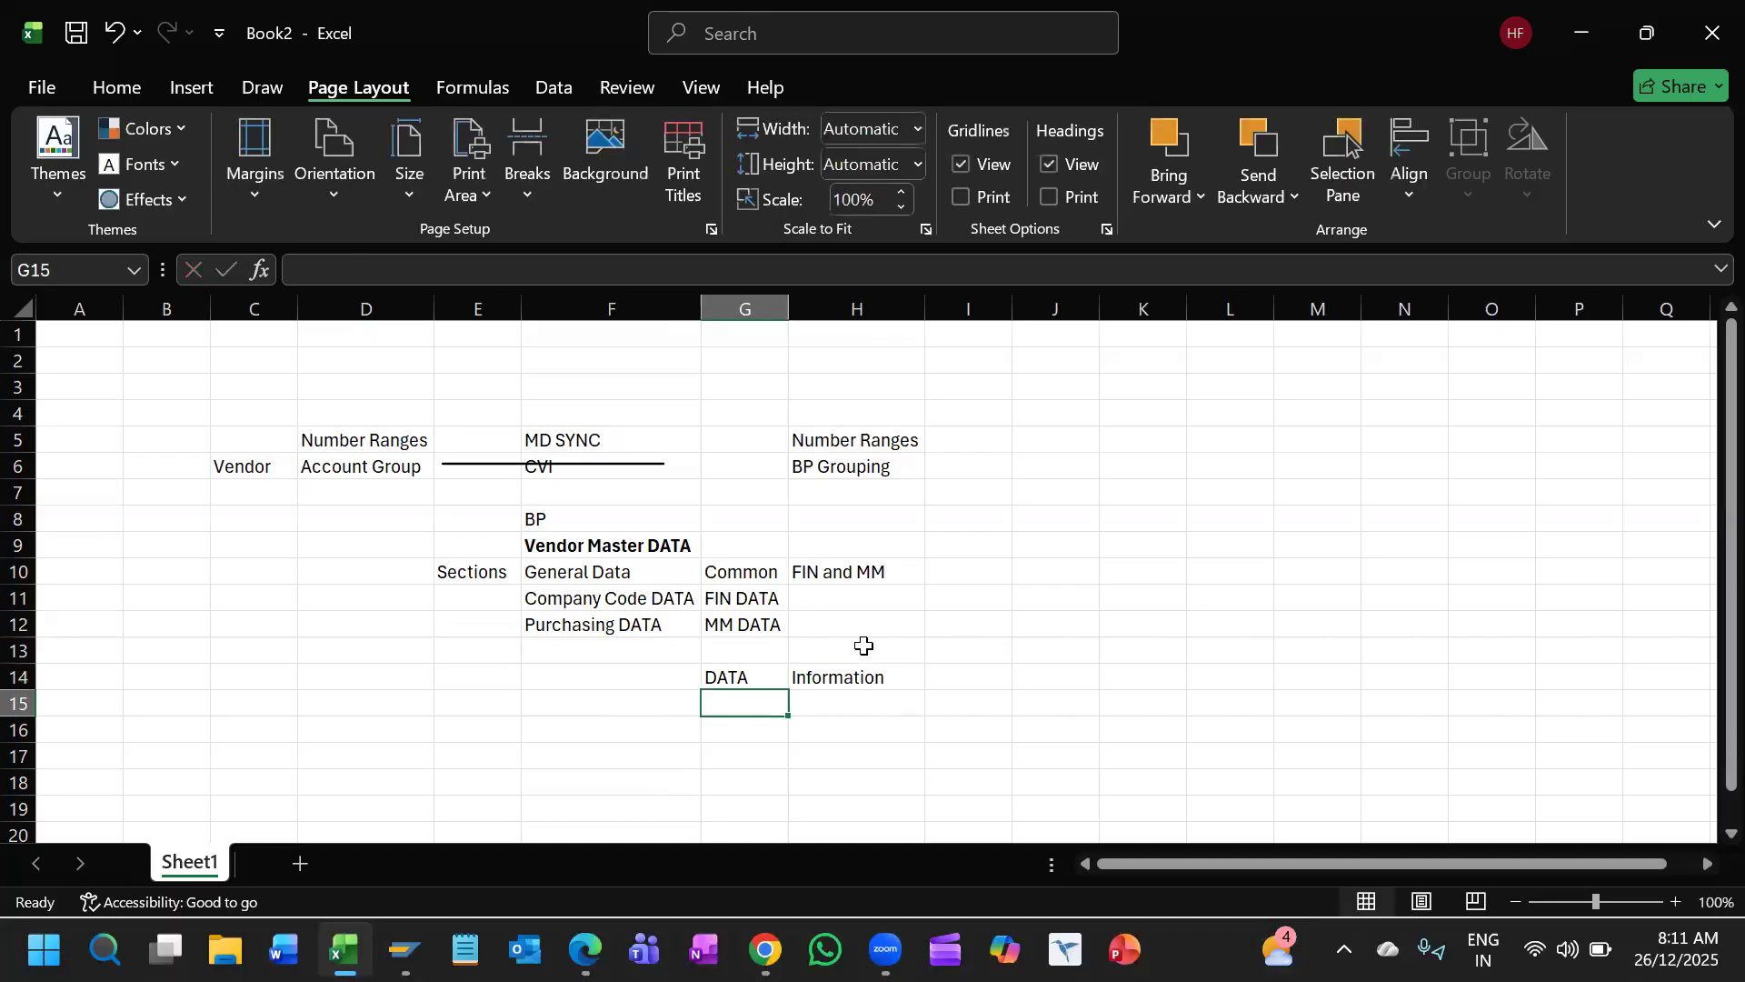
Step: Enter Address/Name/ Phone/ in cell I10 as the example fields for the General Data section
key(Up)
key(Up)
key(Up)
key(Up)
key(Up)
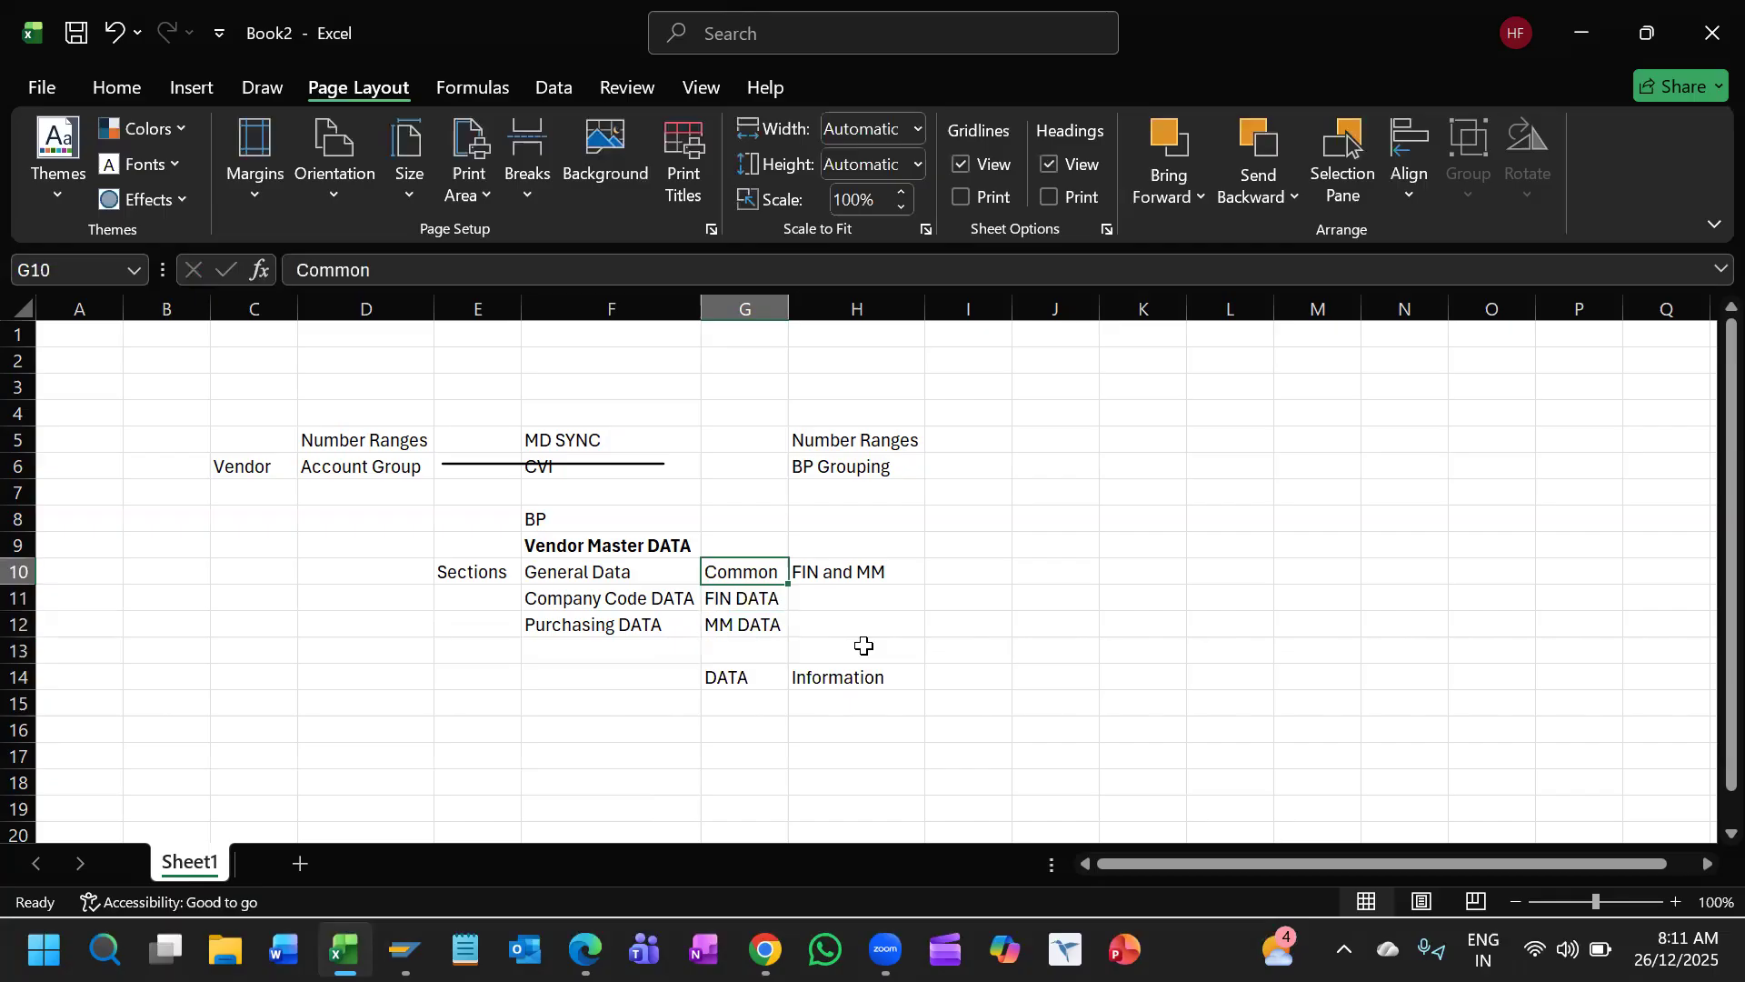
key(Right)
key(Right)
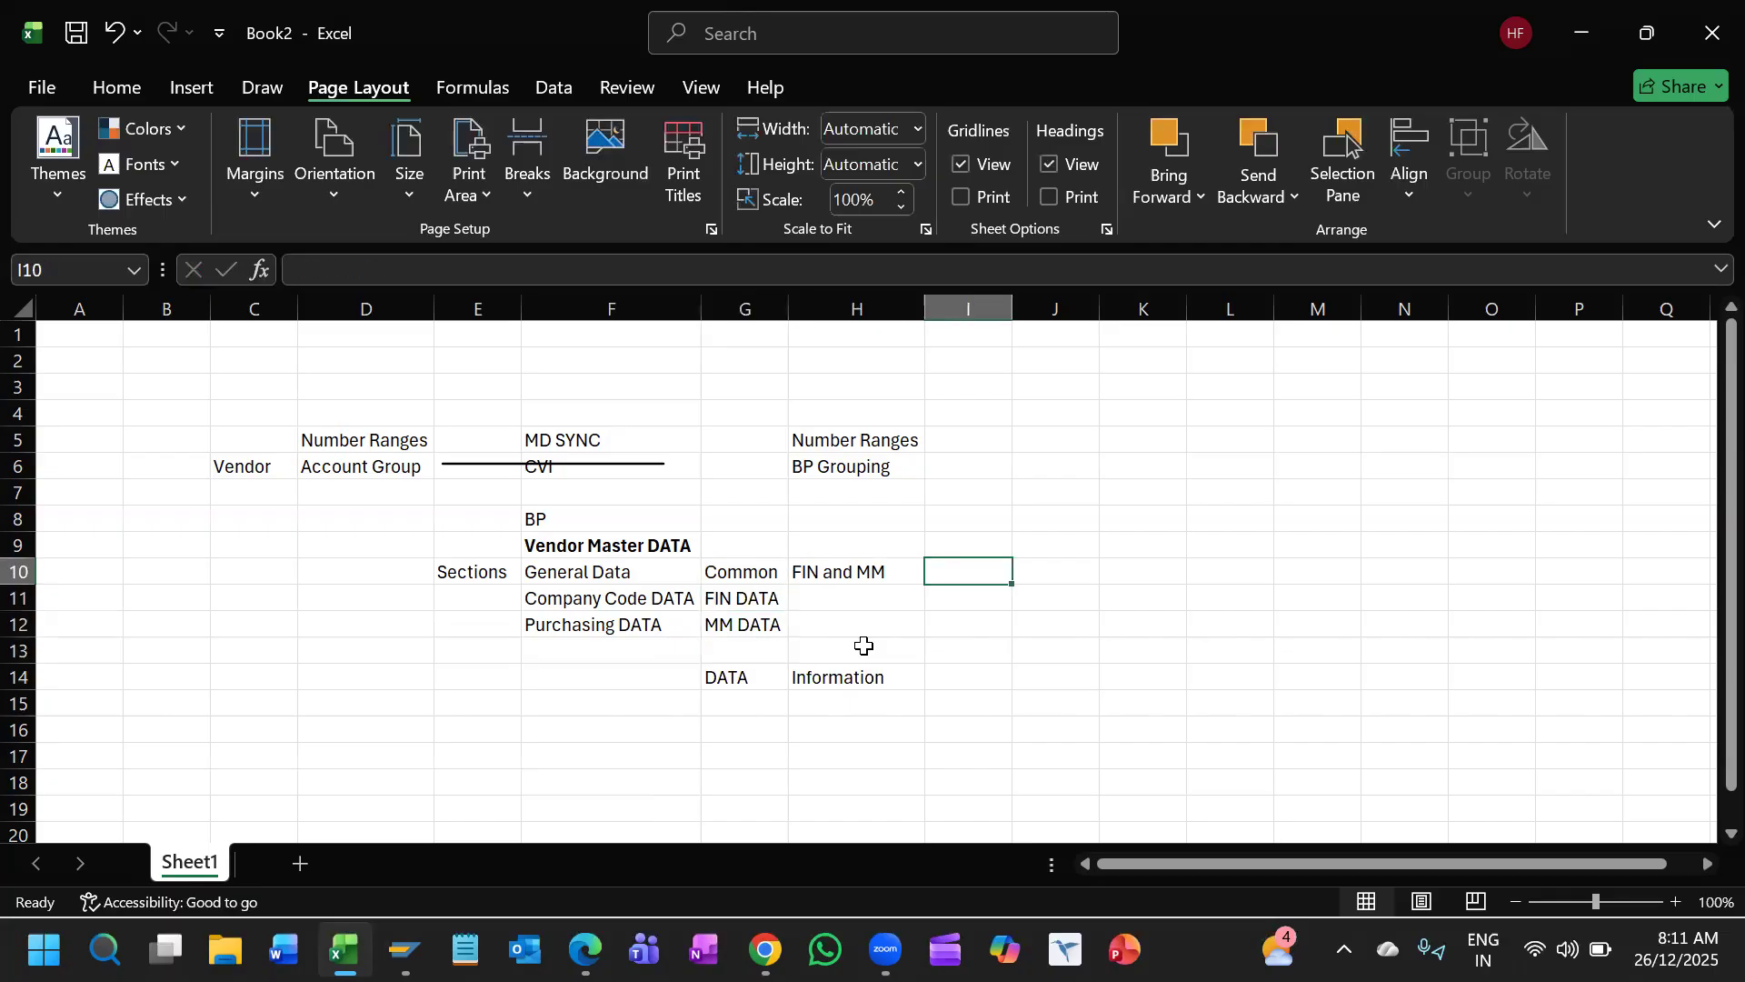
key(Left)
key(Right)
text(Address)
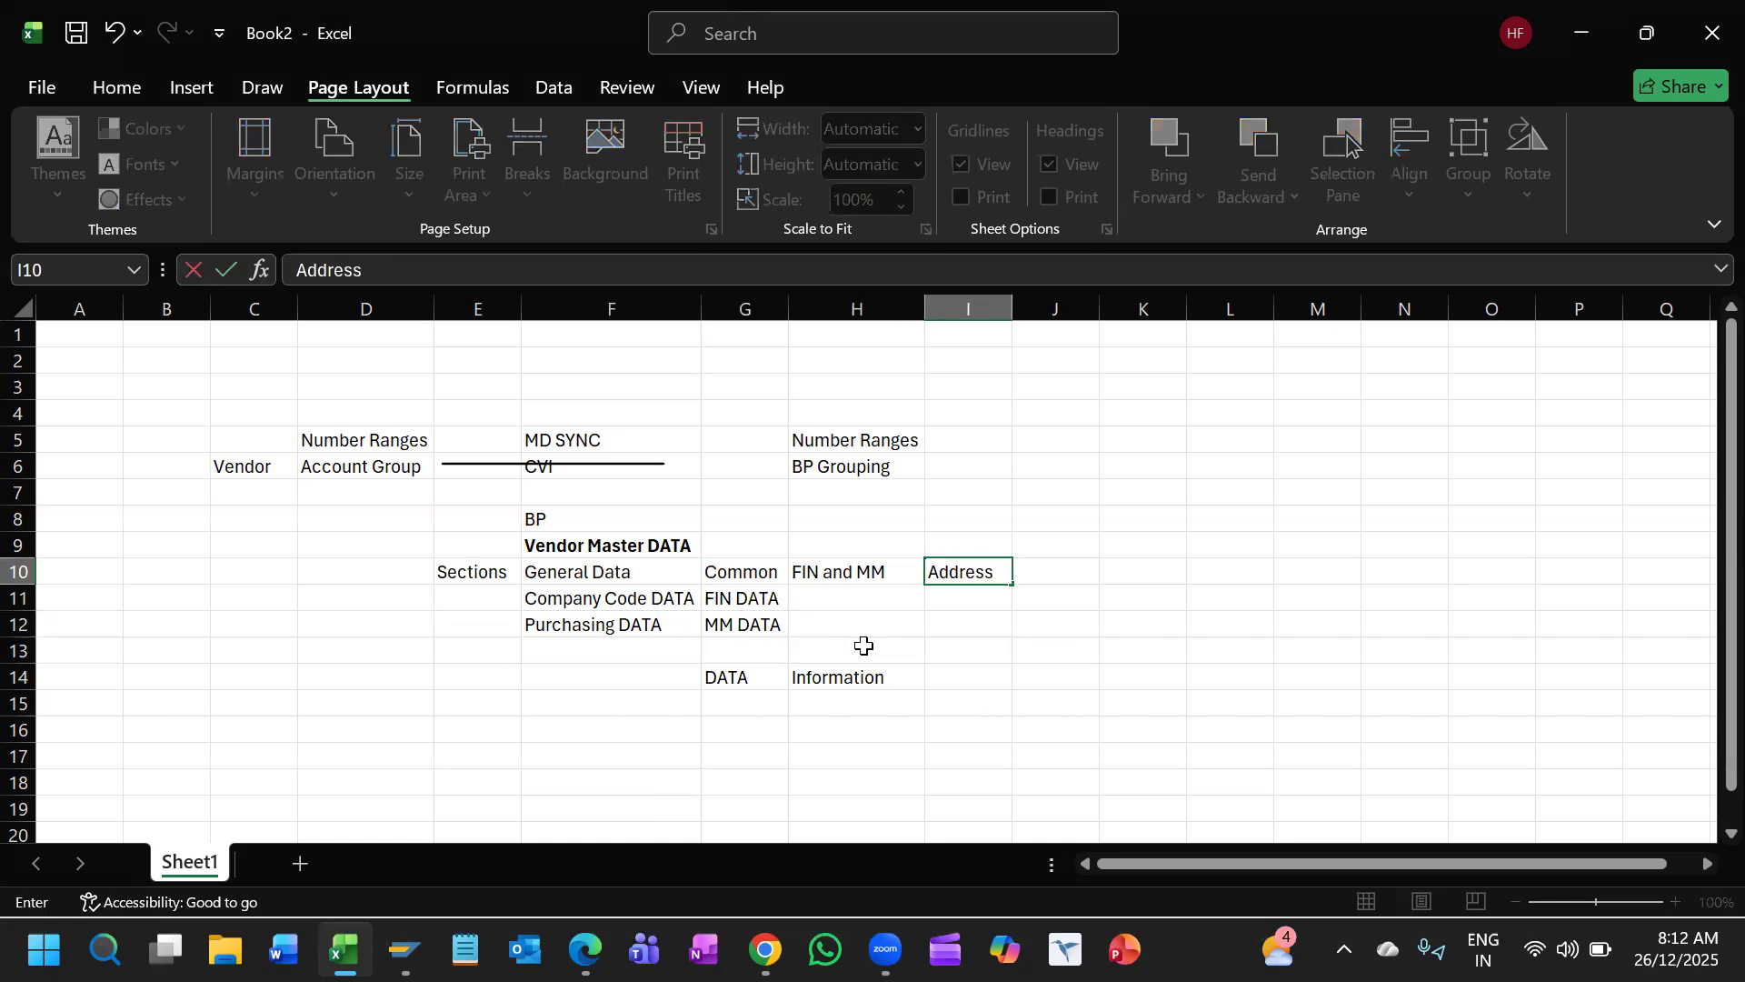
text(/Name/ Phone/)
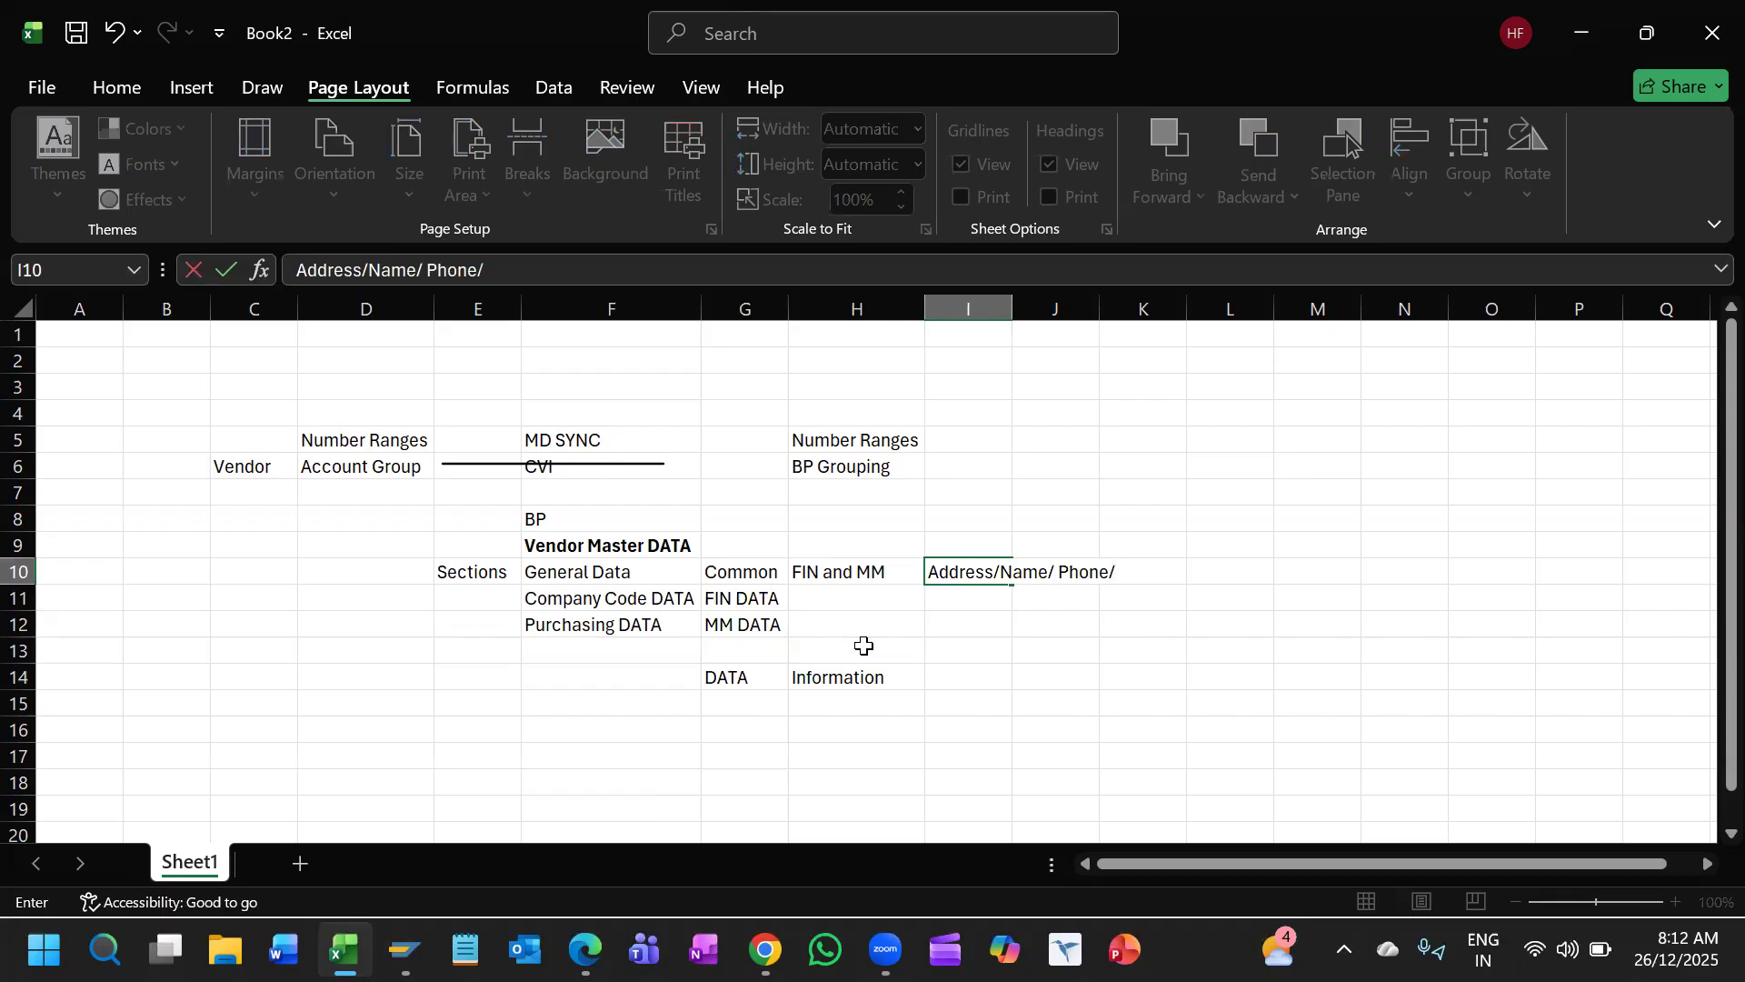
key(Return)
key(Up)
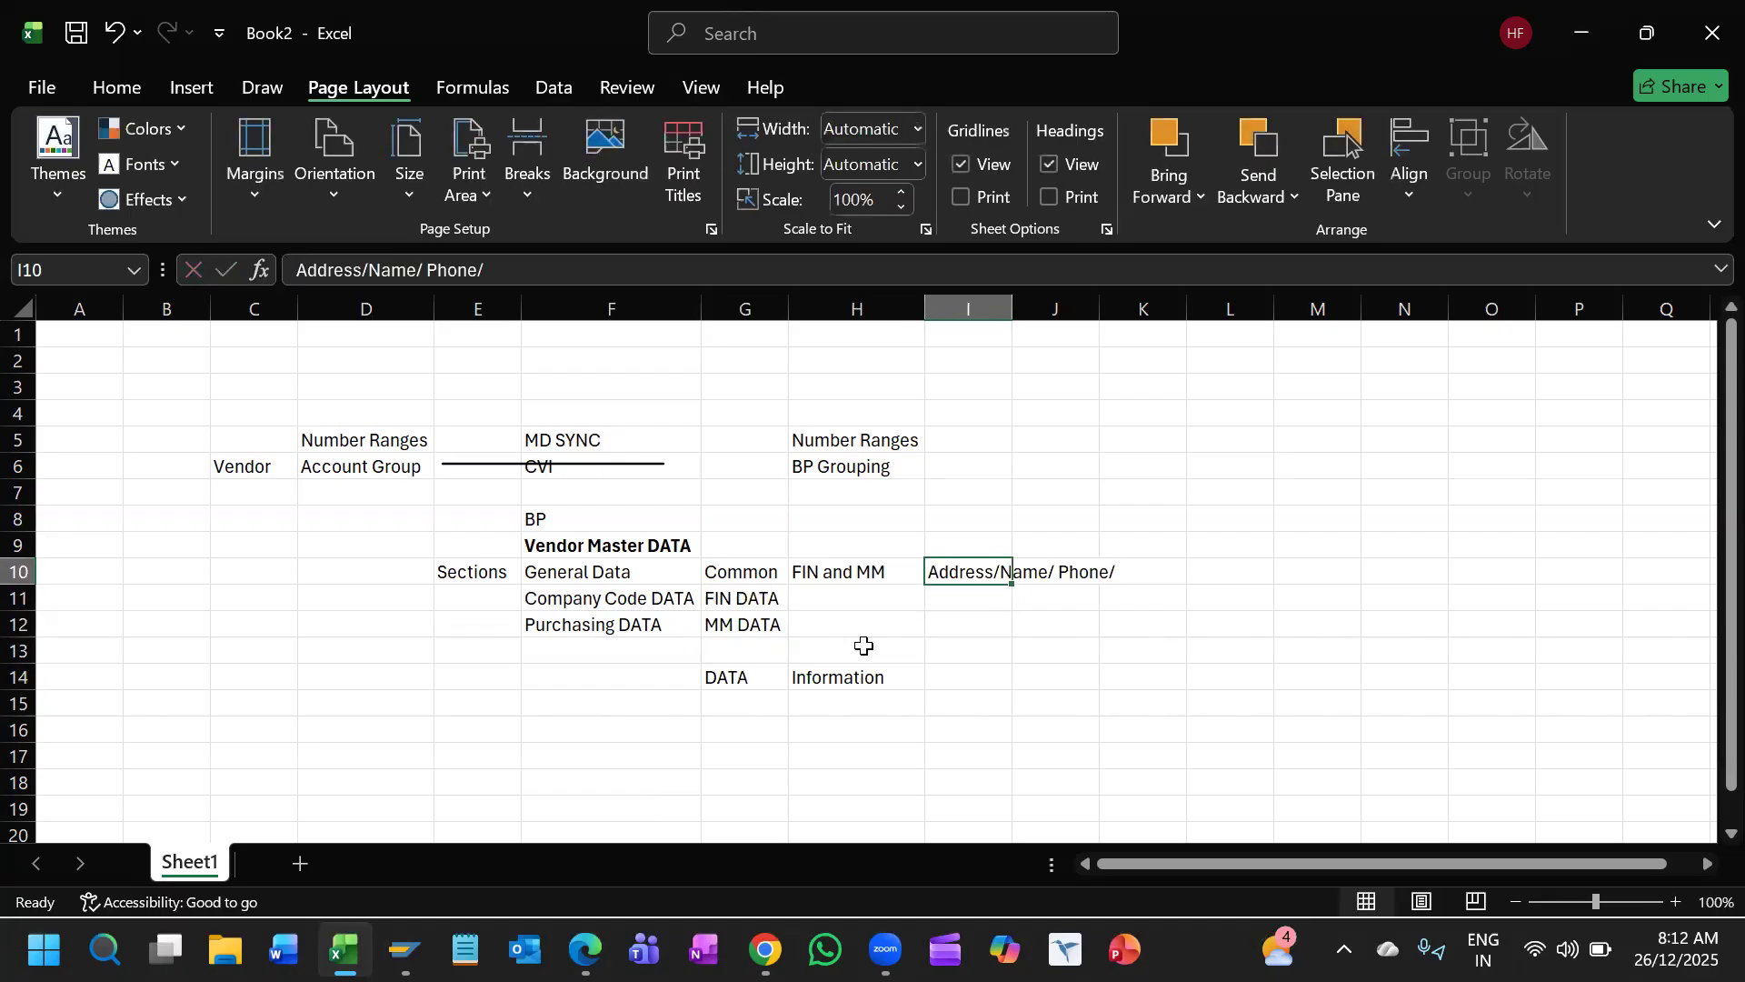
Step: Enter GL in cell I11, in the Company Code DATA row
key(Down)
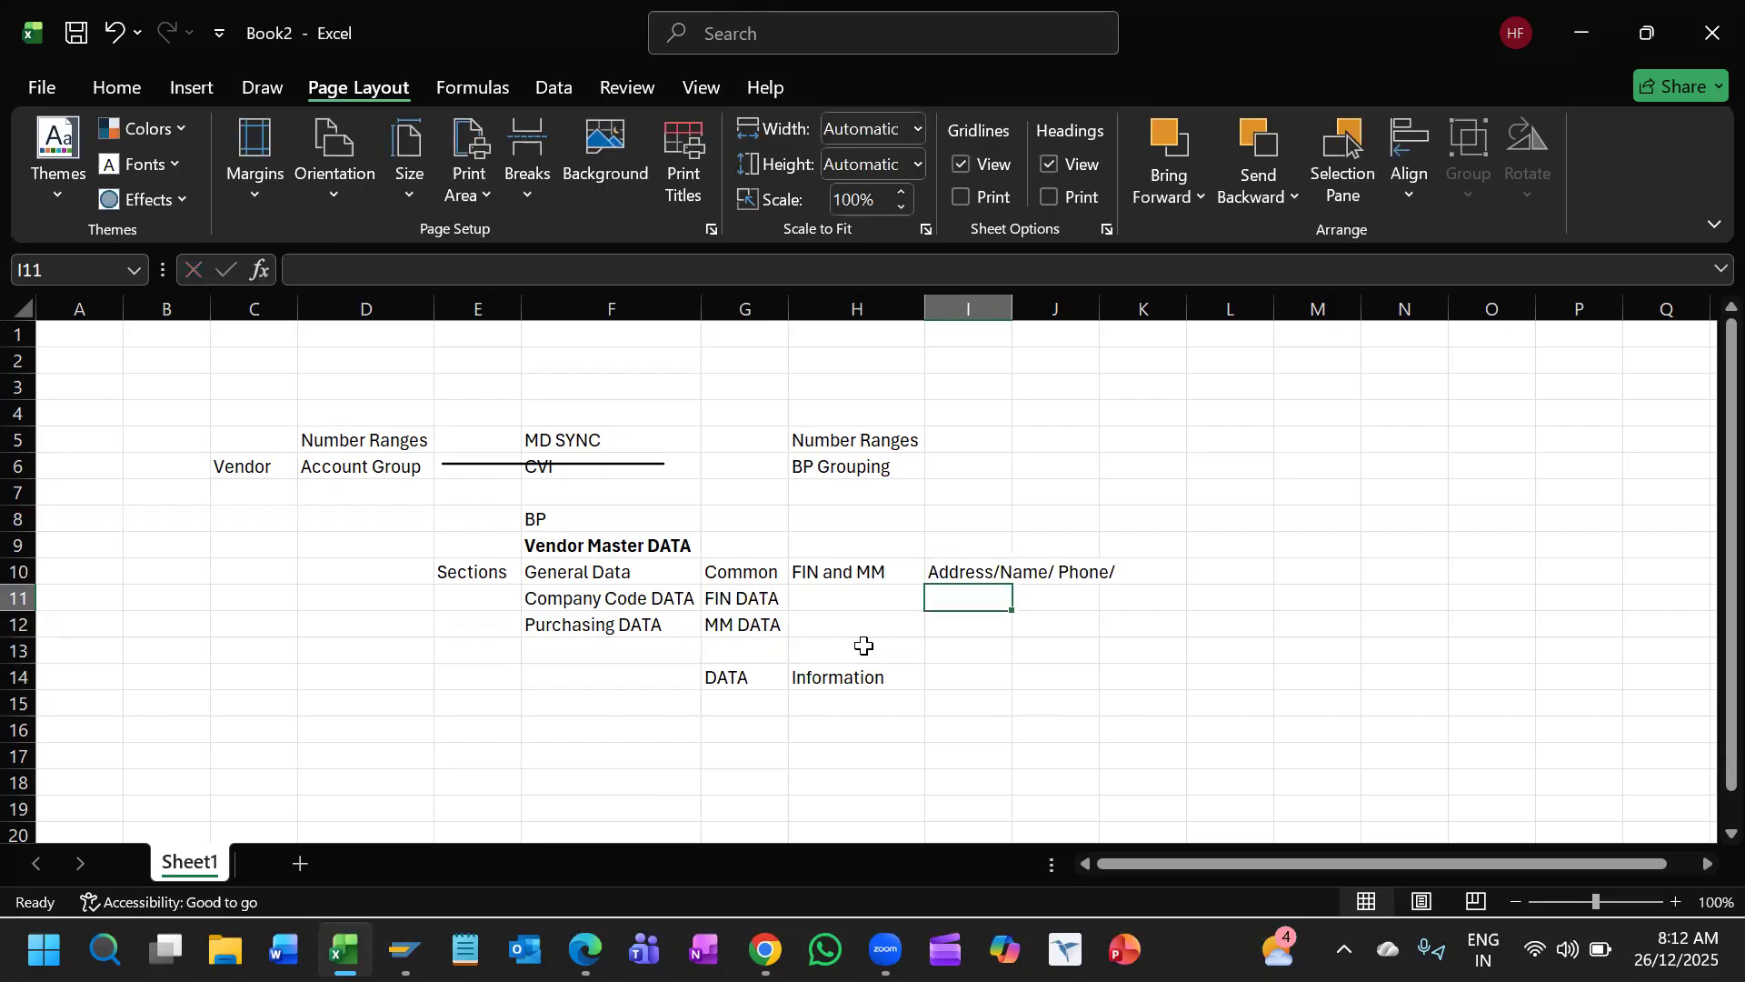
key(Left)
key(Left)
key(Left)
key(Right)
key(Right)
key(Right)
text(GL)
click(863, 645)
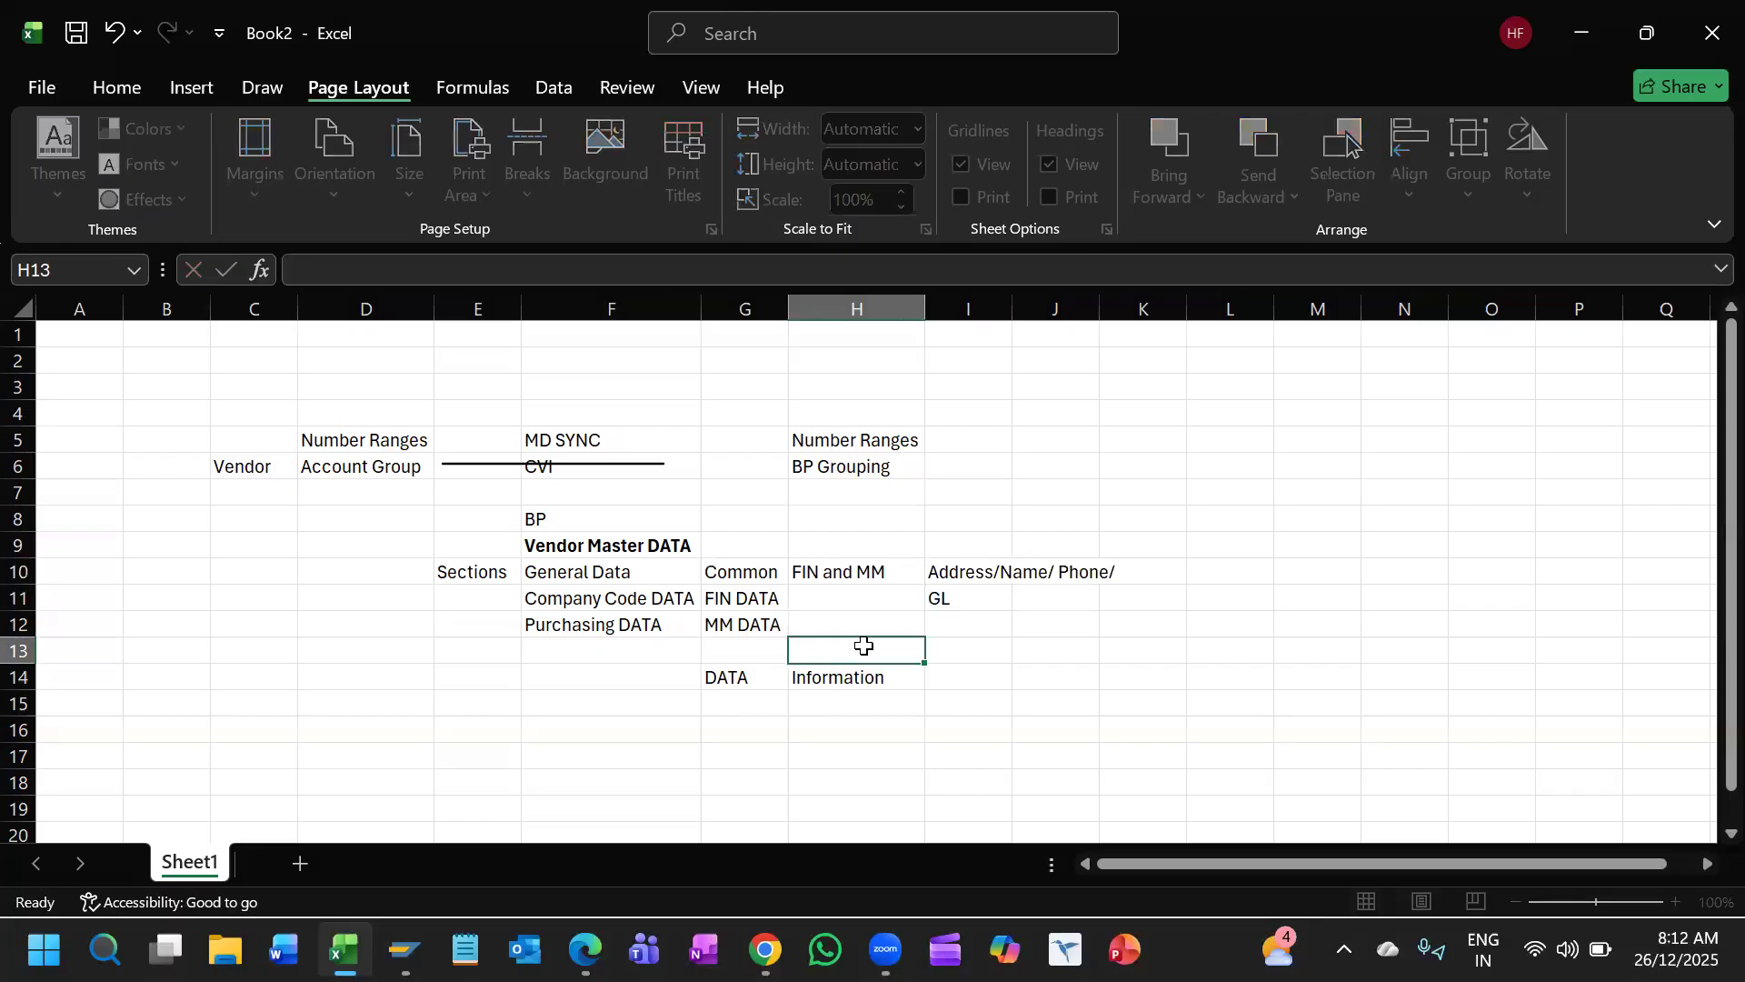
Step: Extend the entry in cell I11 to read GL- Recon A/c
key(Up)
key(Up)
key(Right)
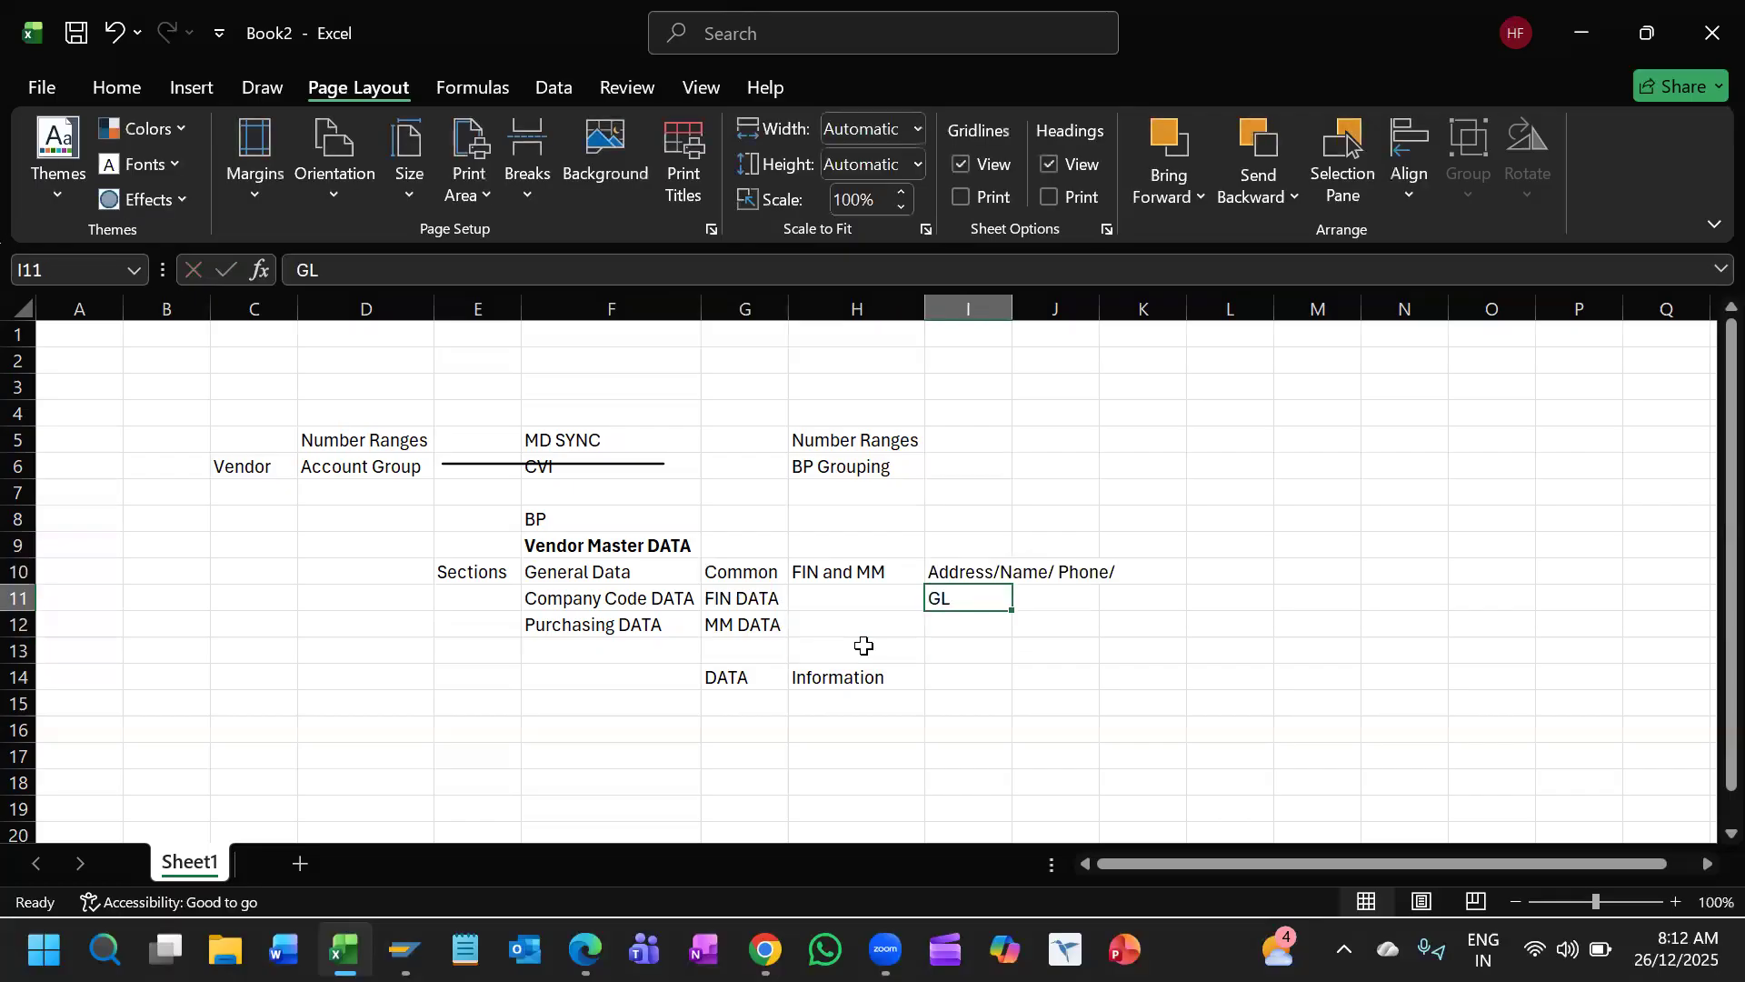
key(F2)
text(-)
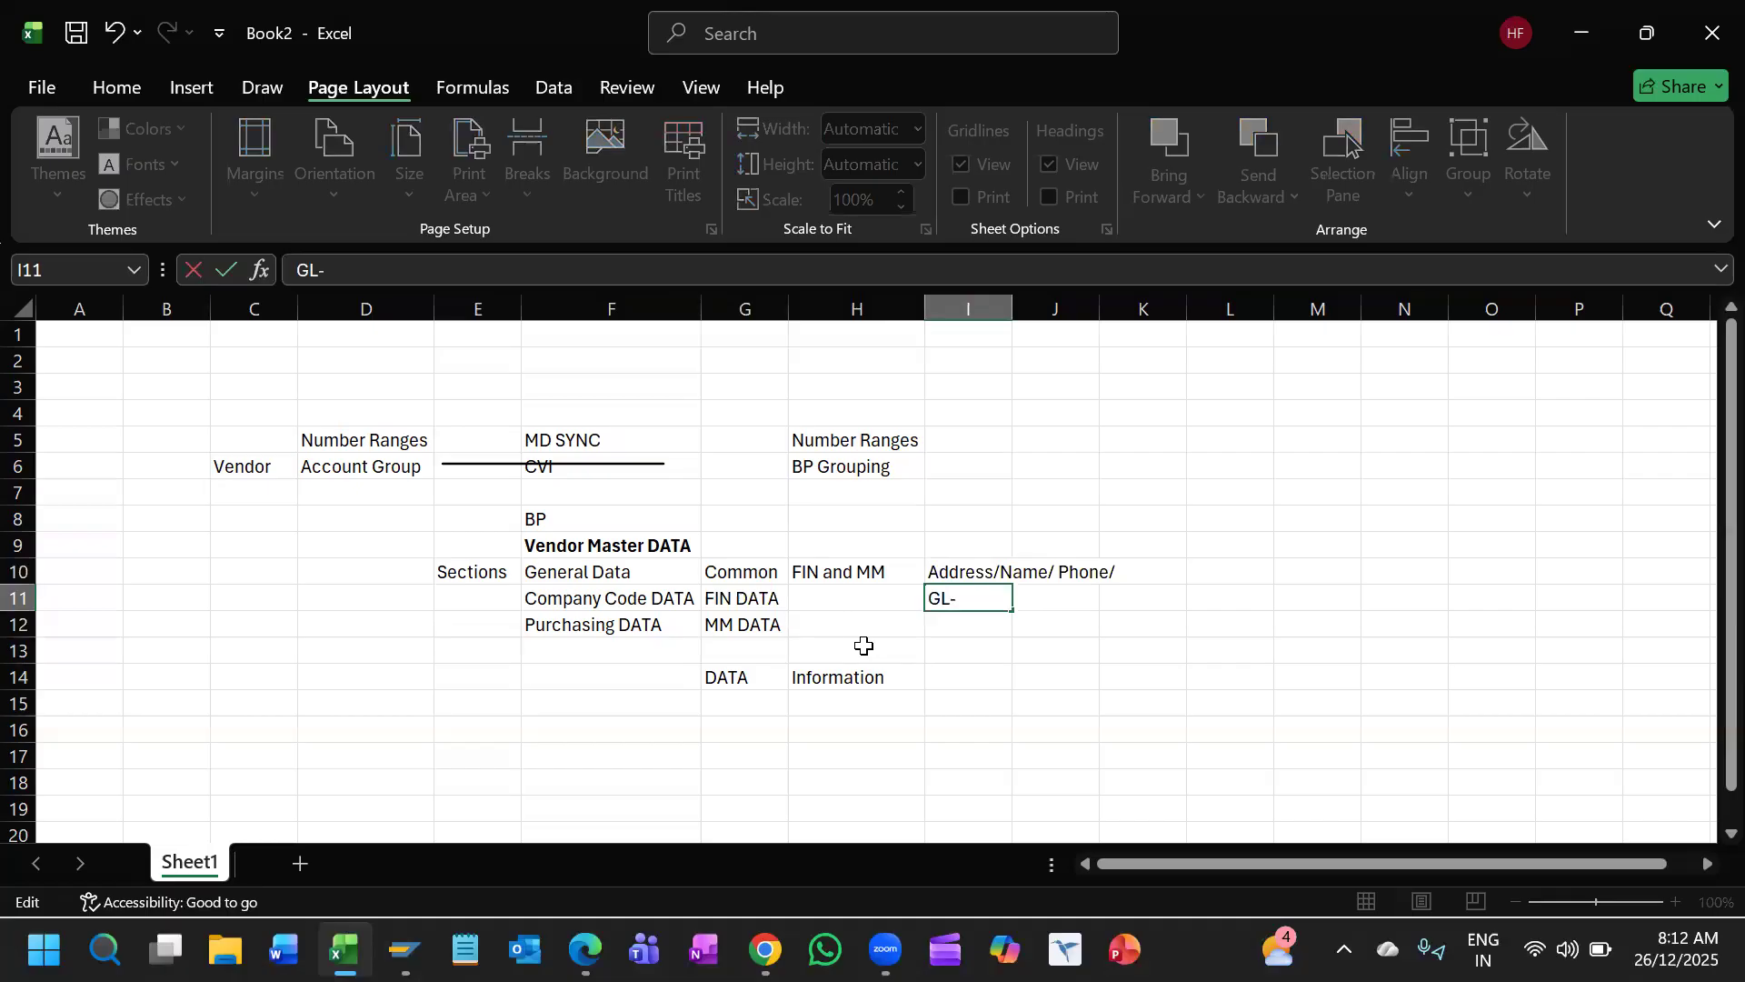
text( Recon A/c)
key(Return)
Step: Enter Order in cell I12 as the example for the Purchasing DATA section
key(Up)
key(Down)
key(Left)
key(Left)
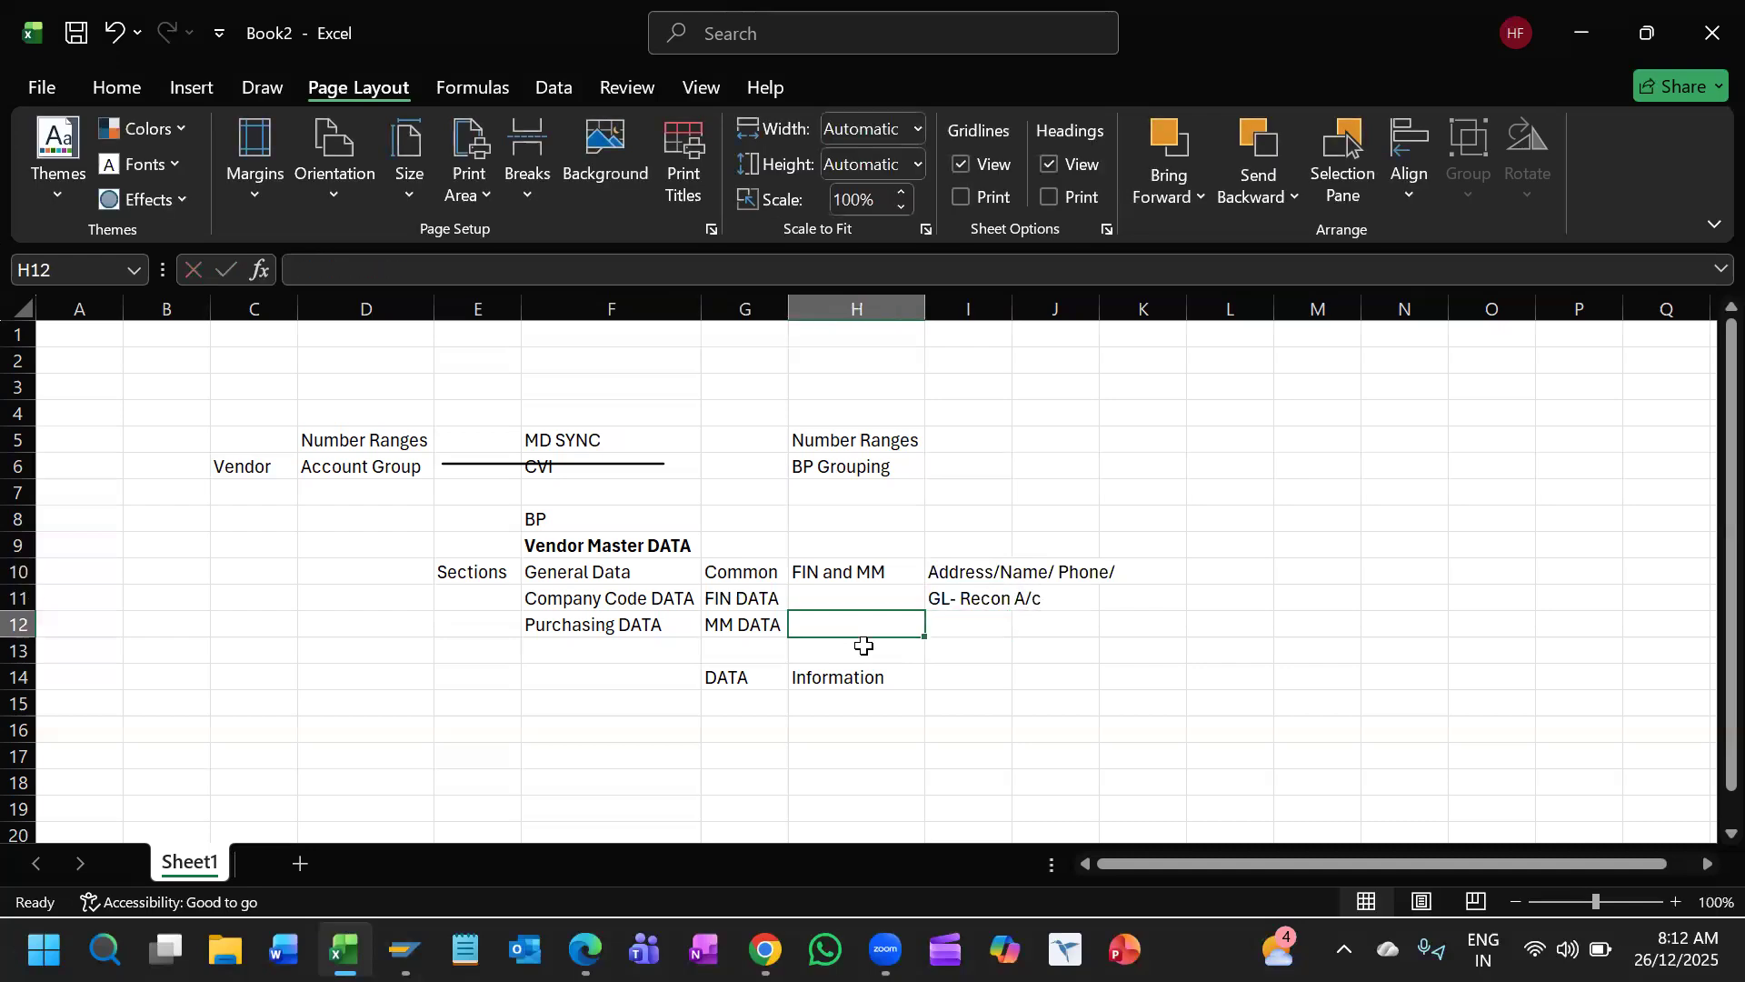
key(Right)
key(Right)
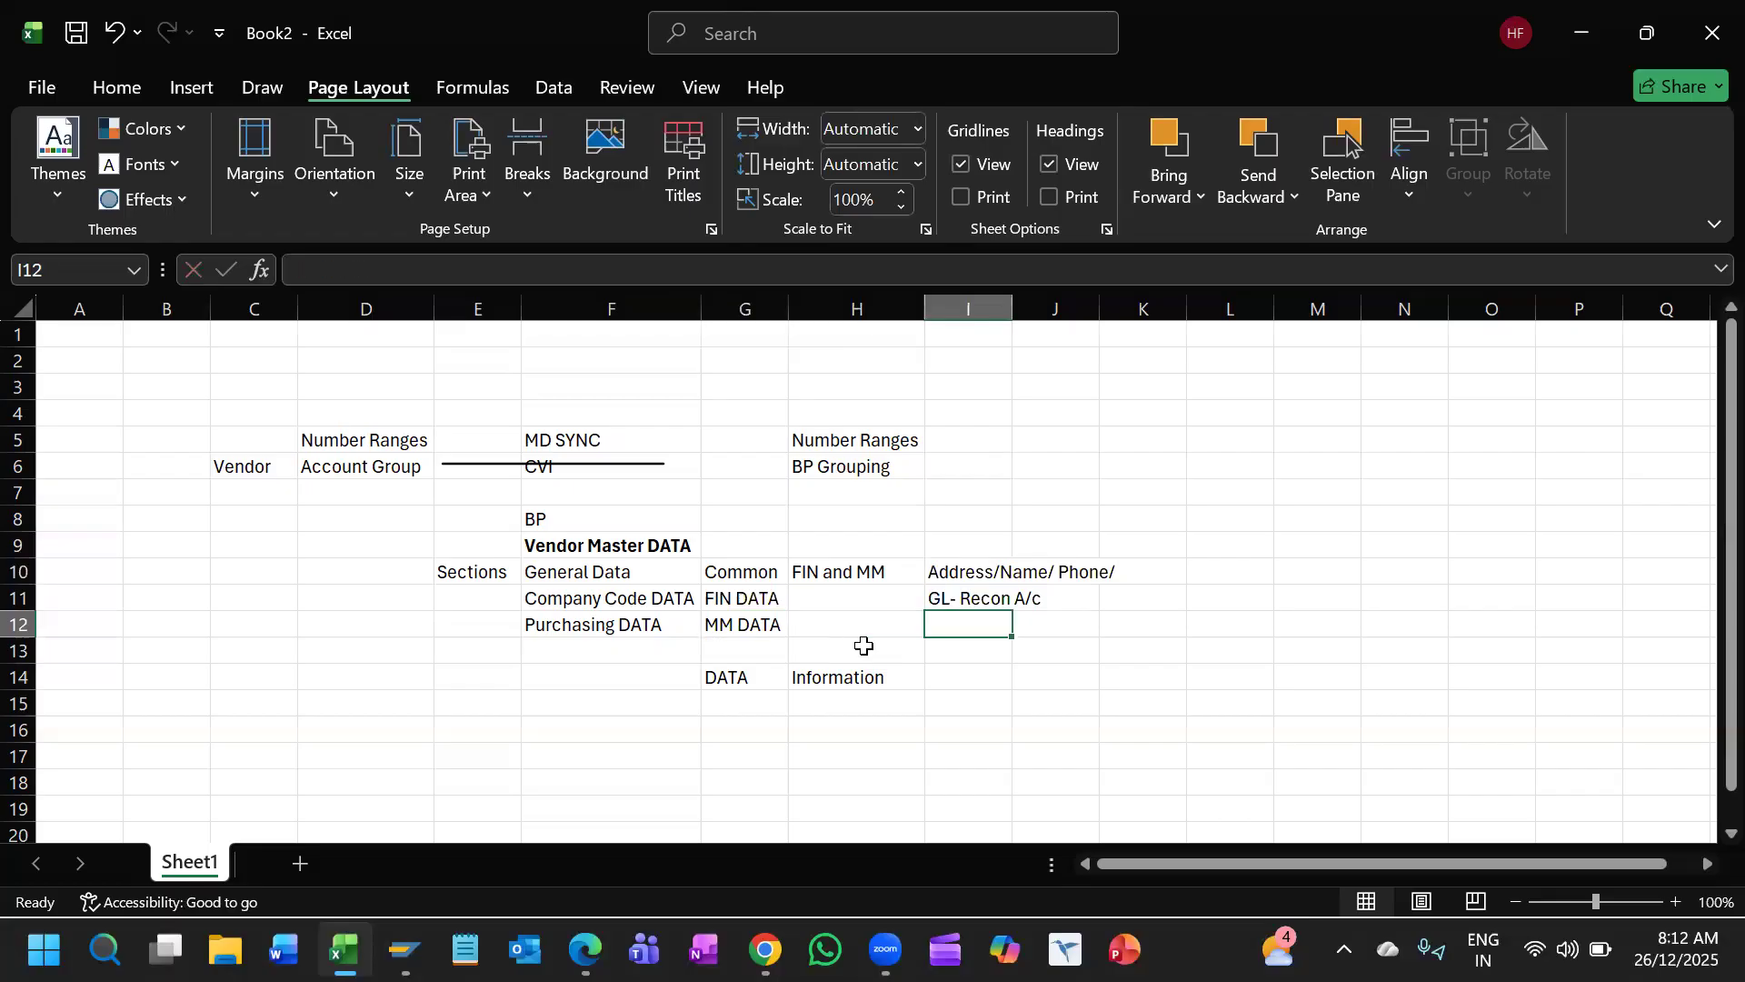
text(Order)
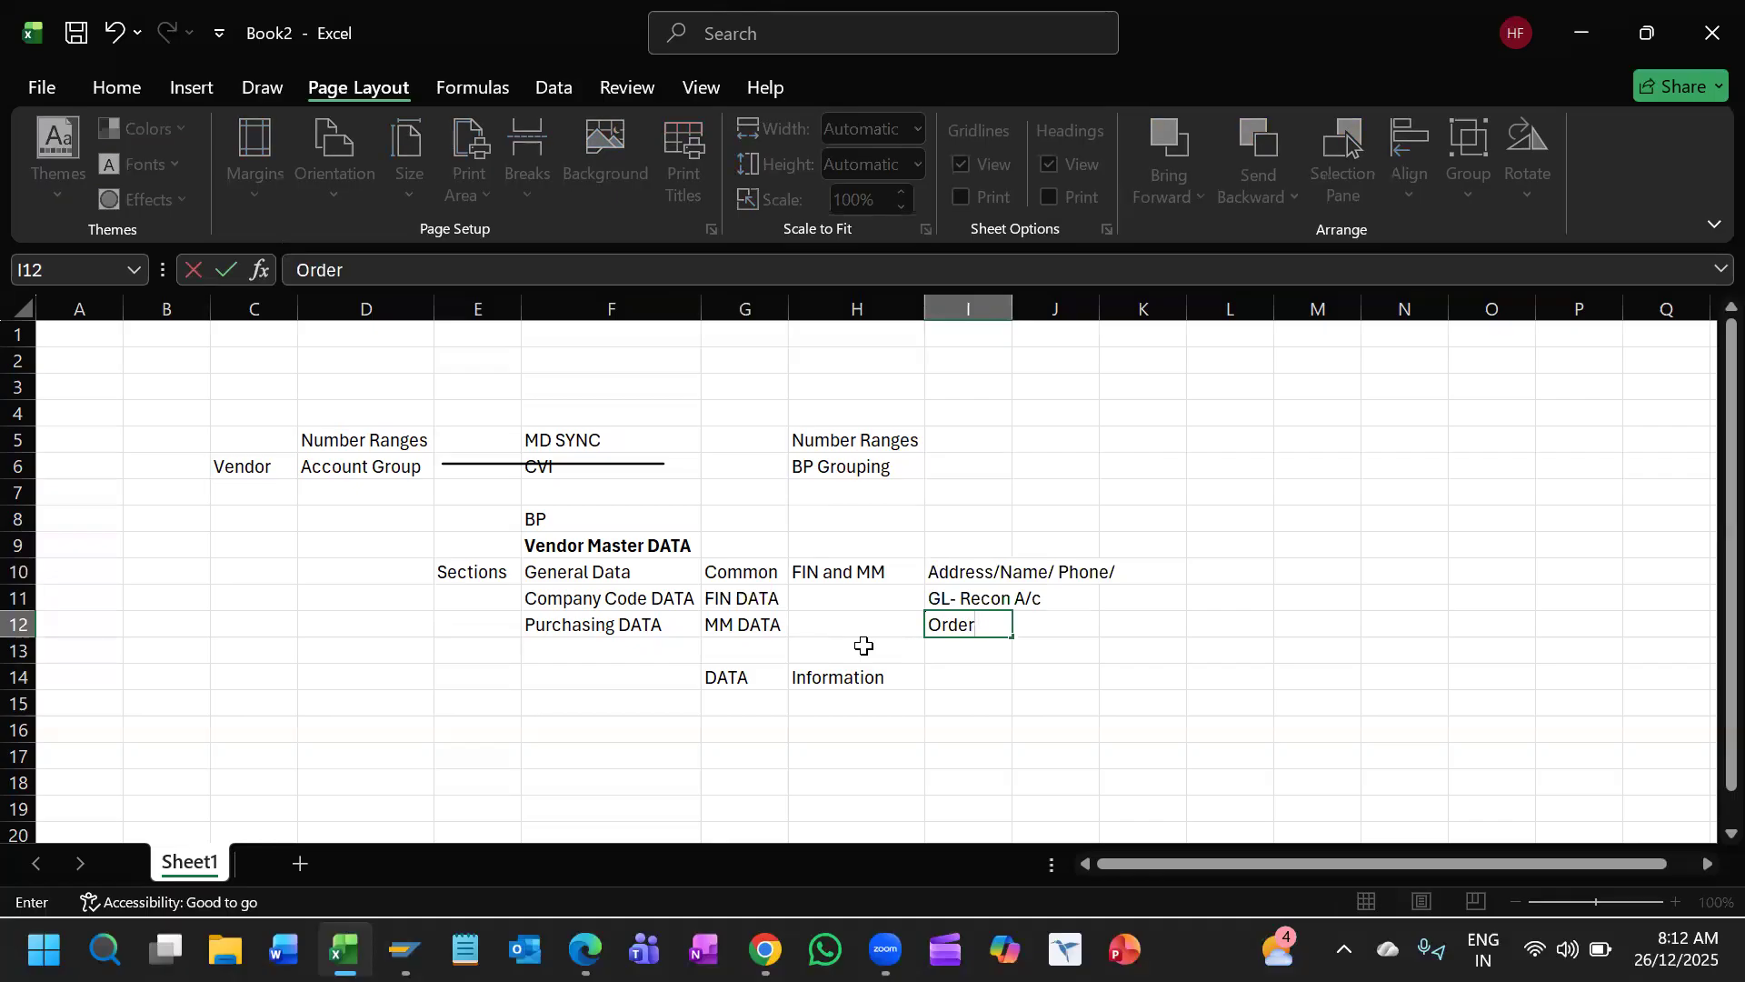
key(Return)
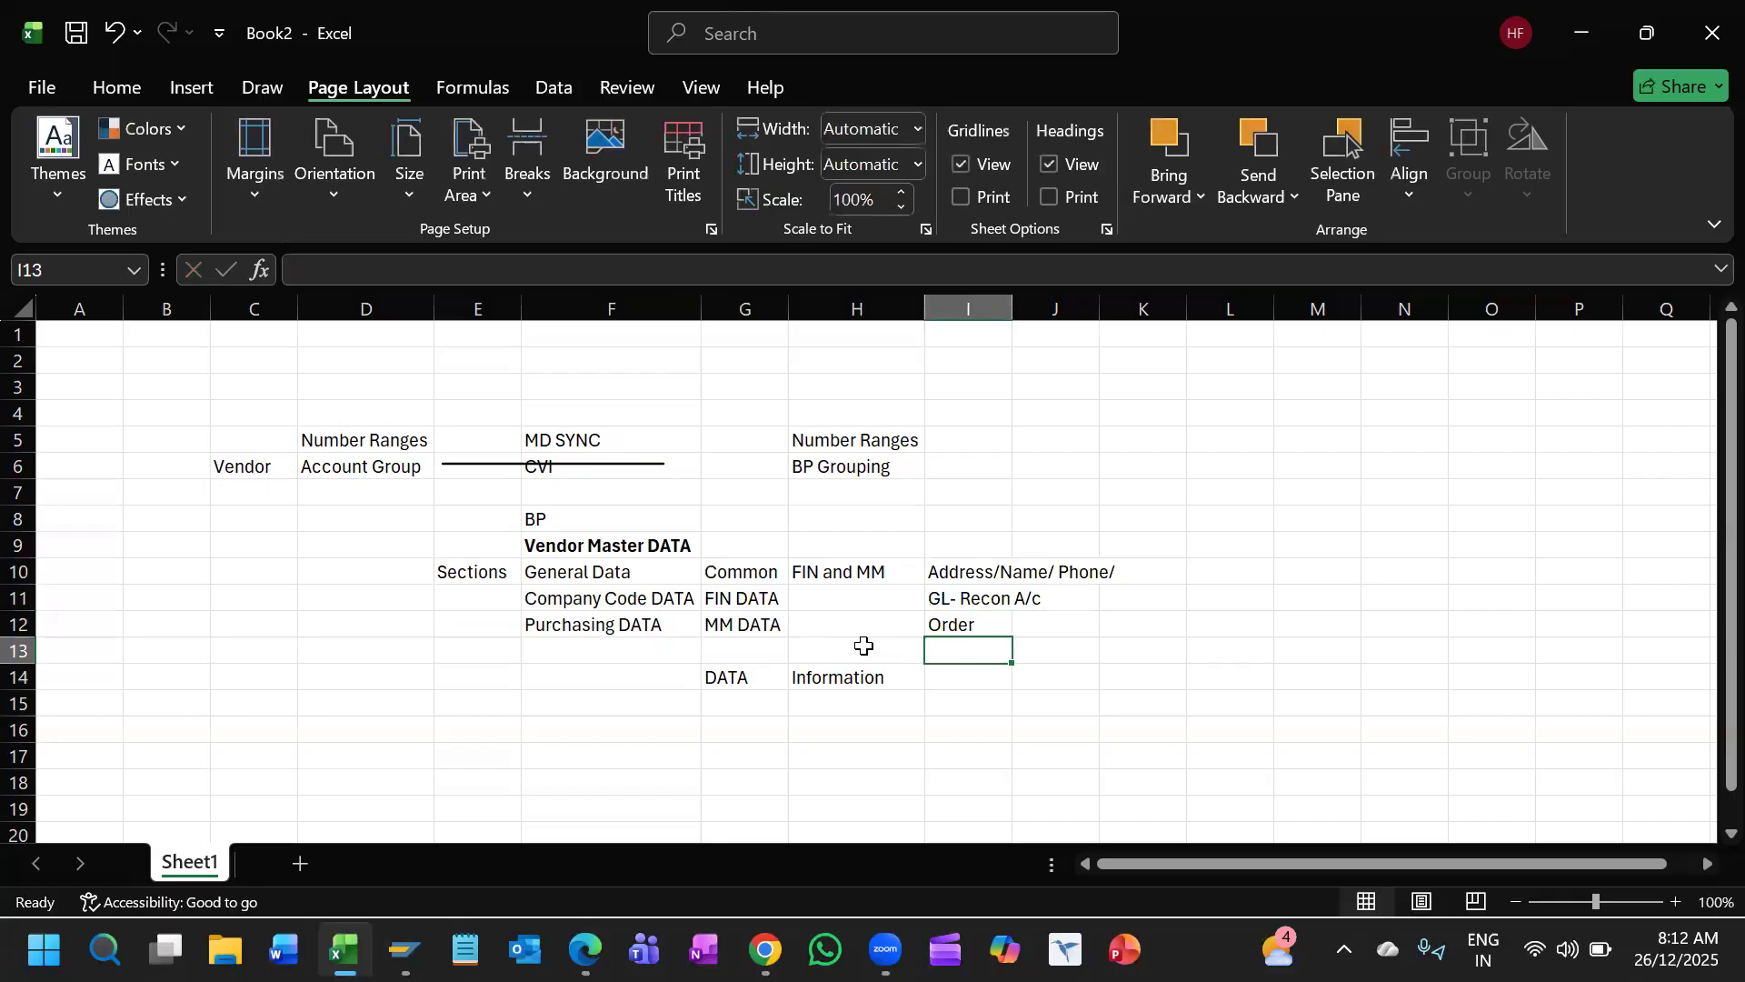
Step: Extend the heading in cell E10 to read Sections/Segments and autofit its column to the text
drag(600, 548, 596, 623)
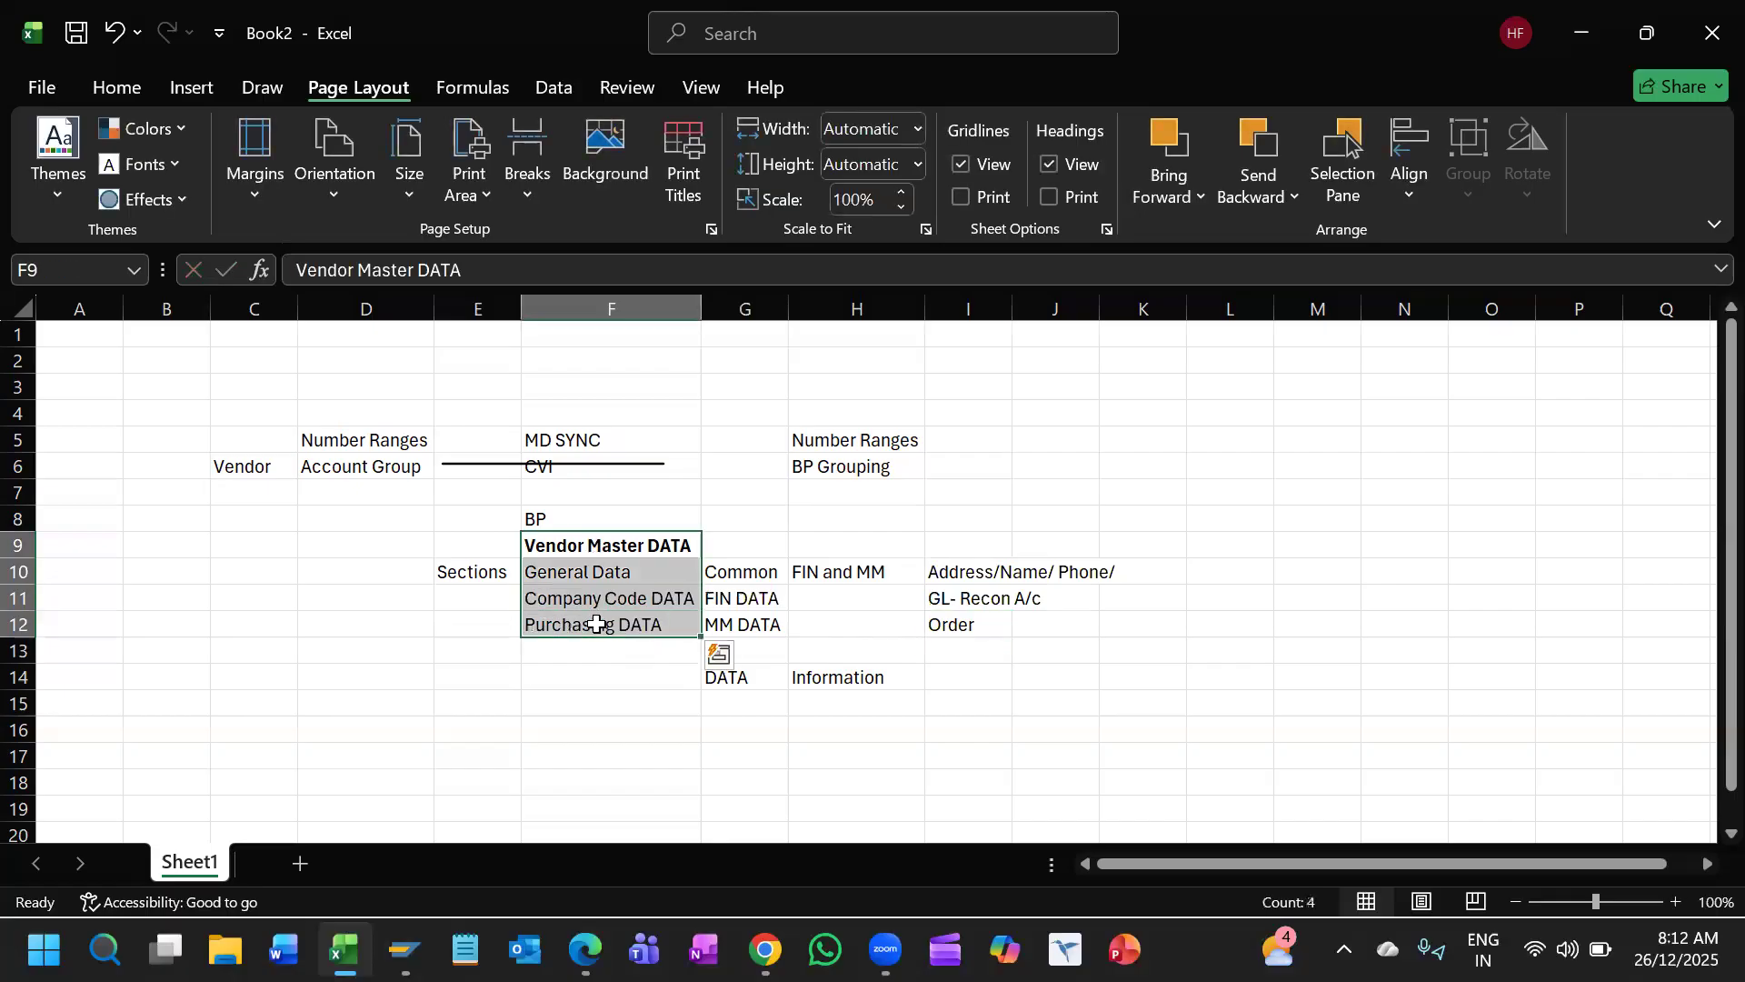
click(591, 573)
click(492, 571)
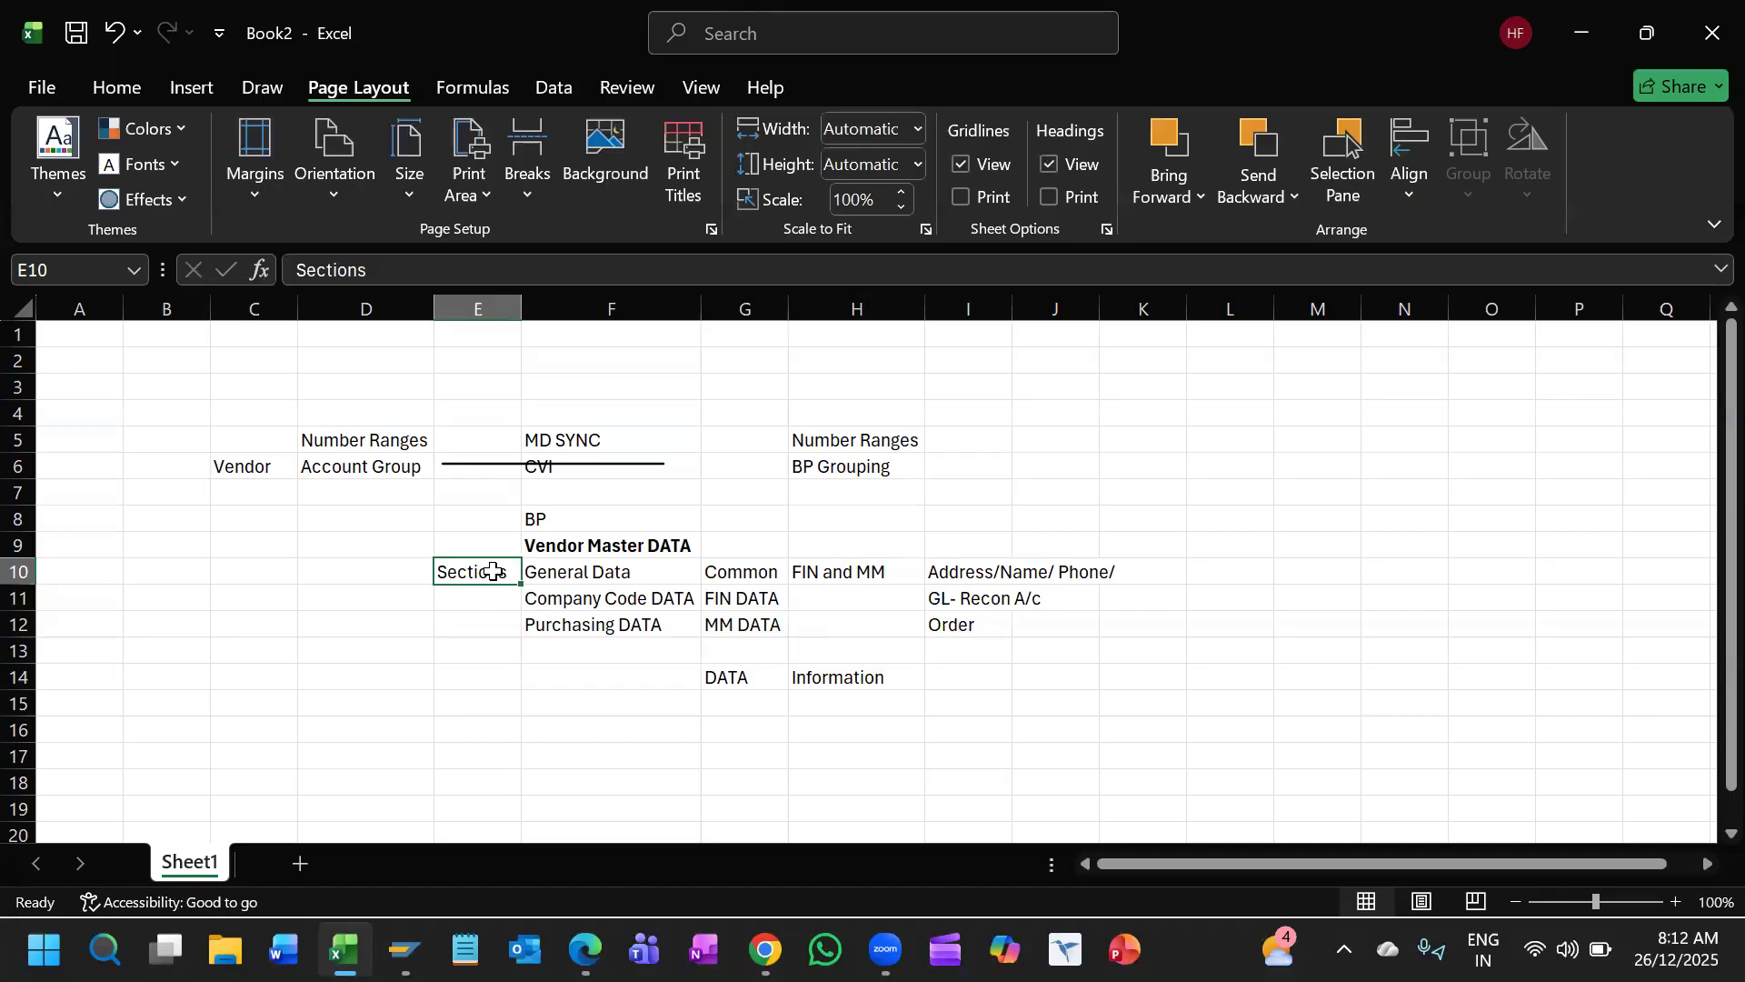
key(F2)
text(/Segments)
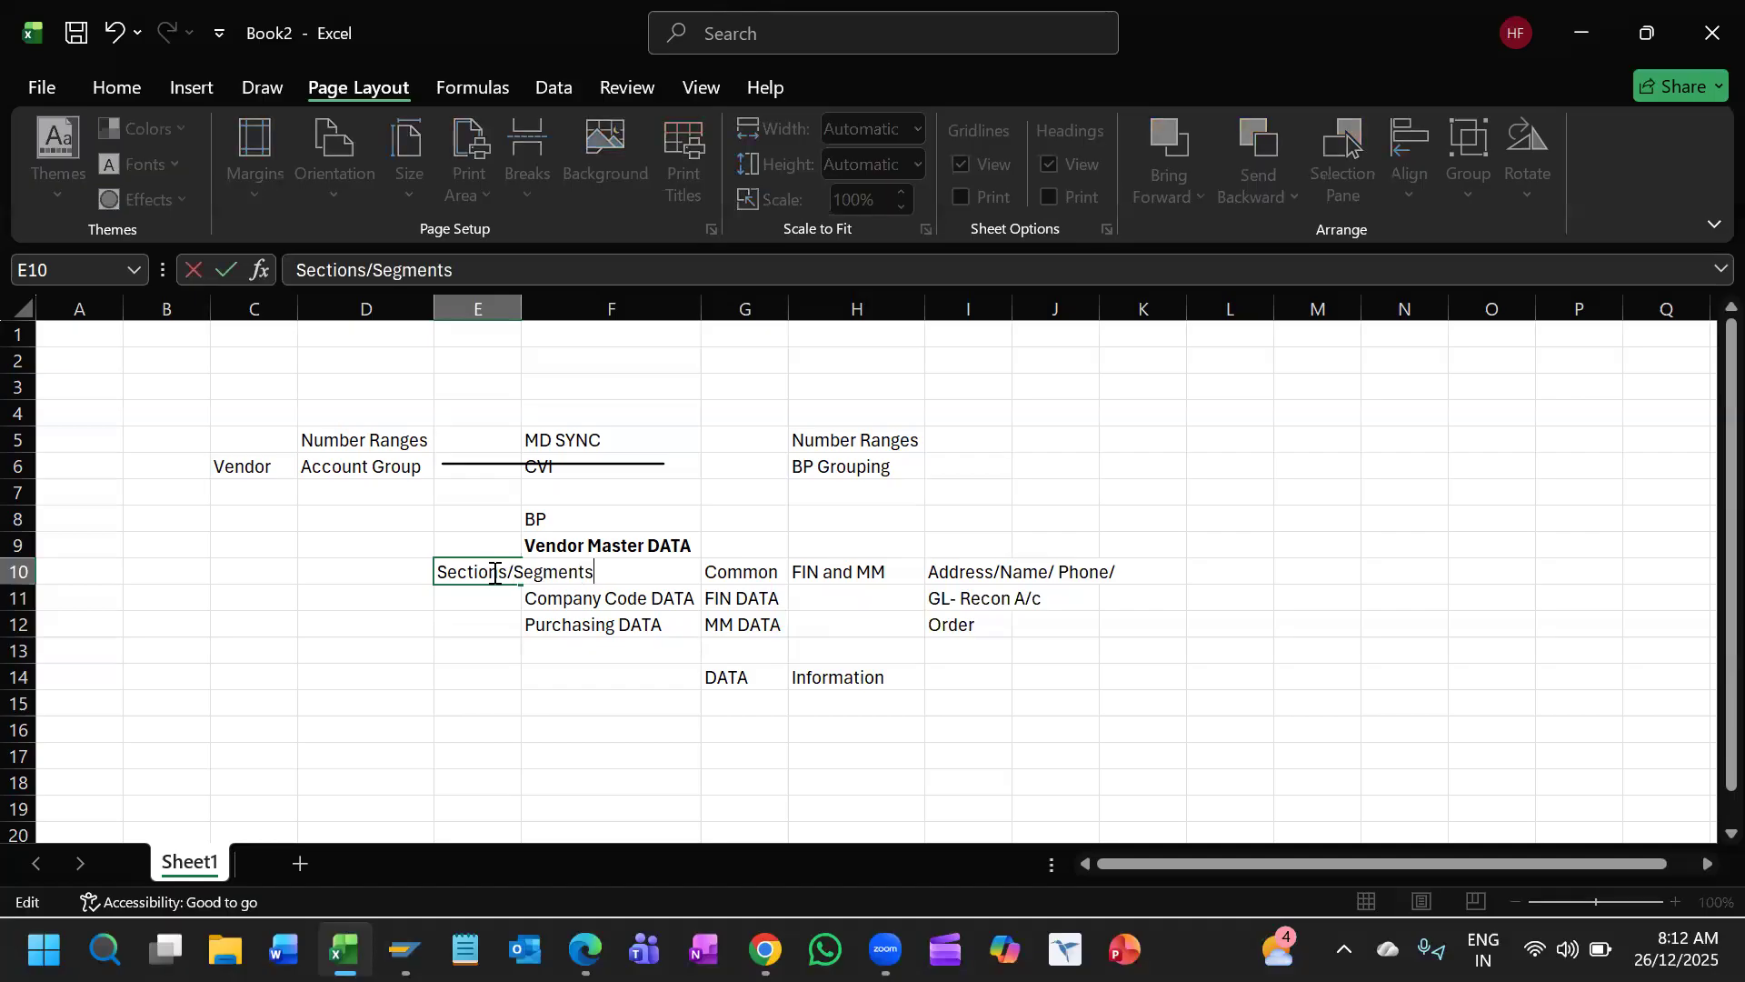
key(Return)
click(491, 571)
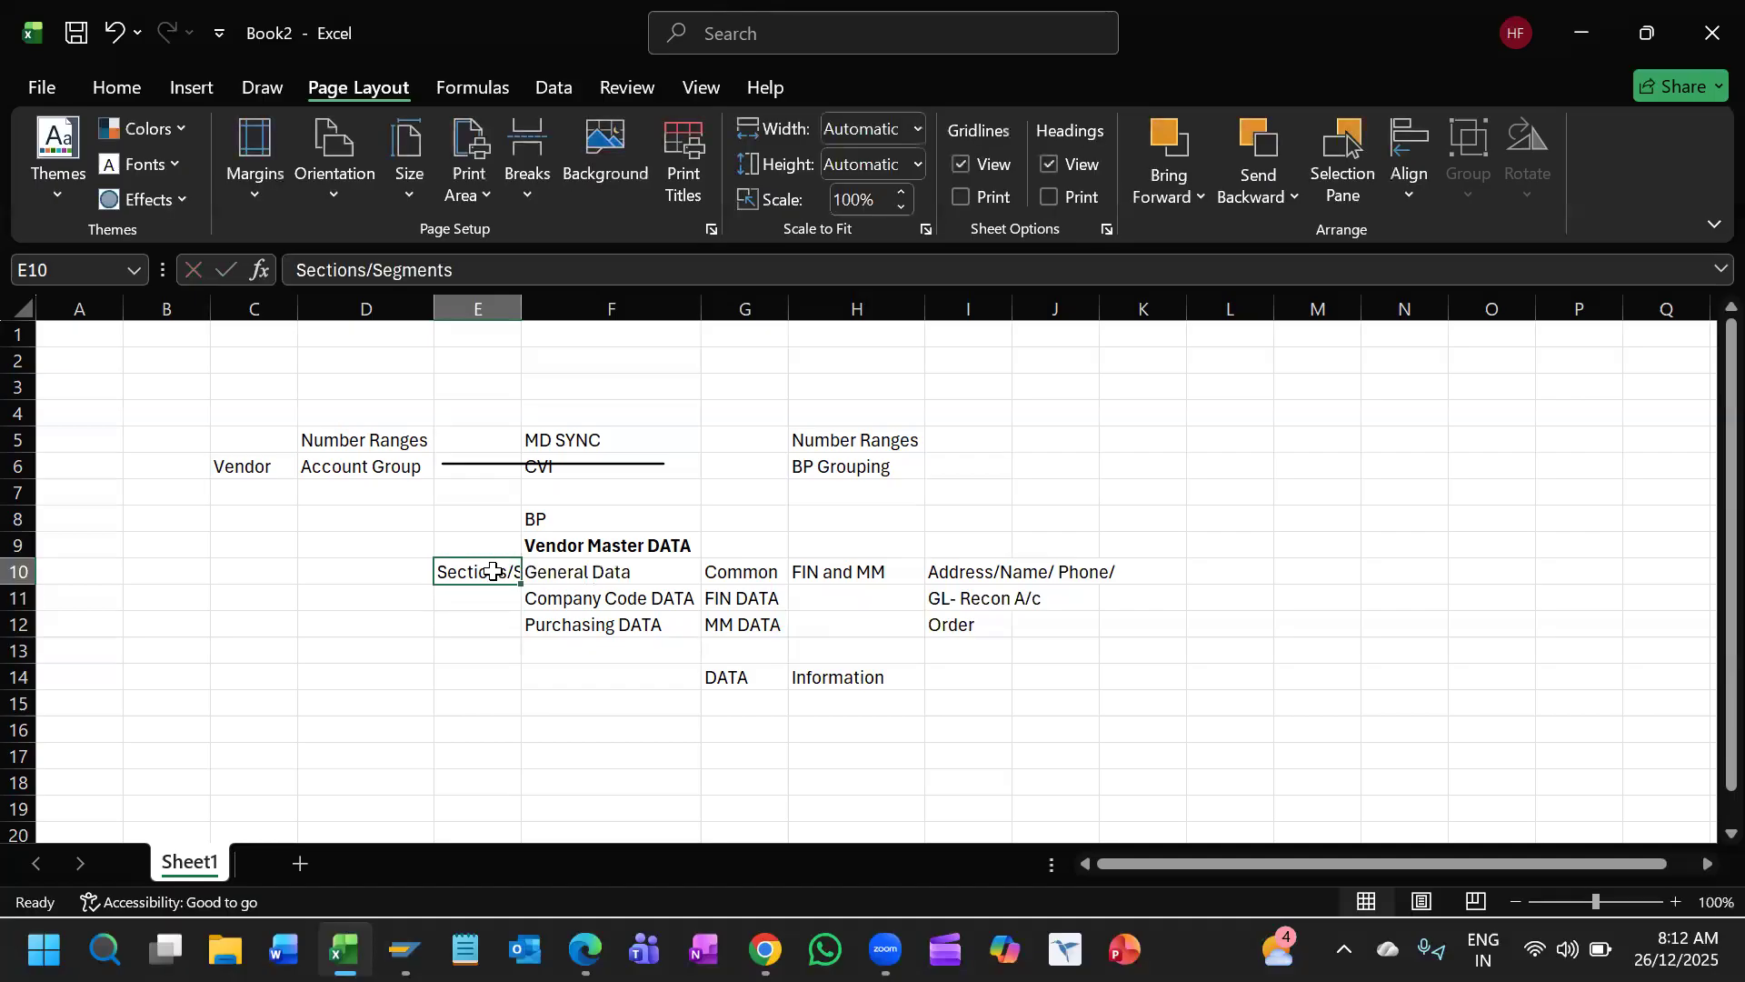
key(alt+o)
key(c)
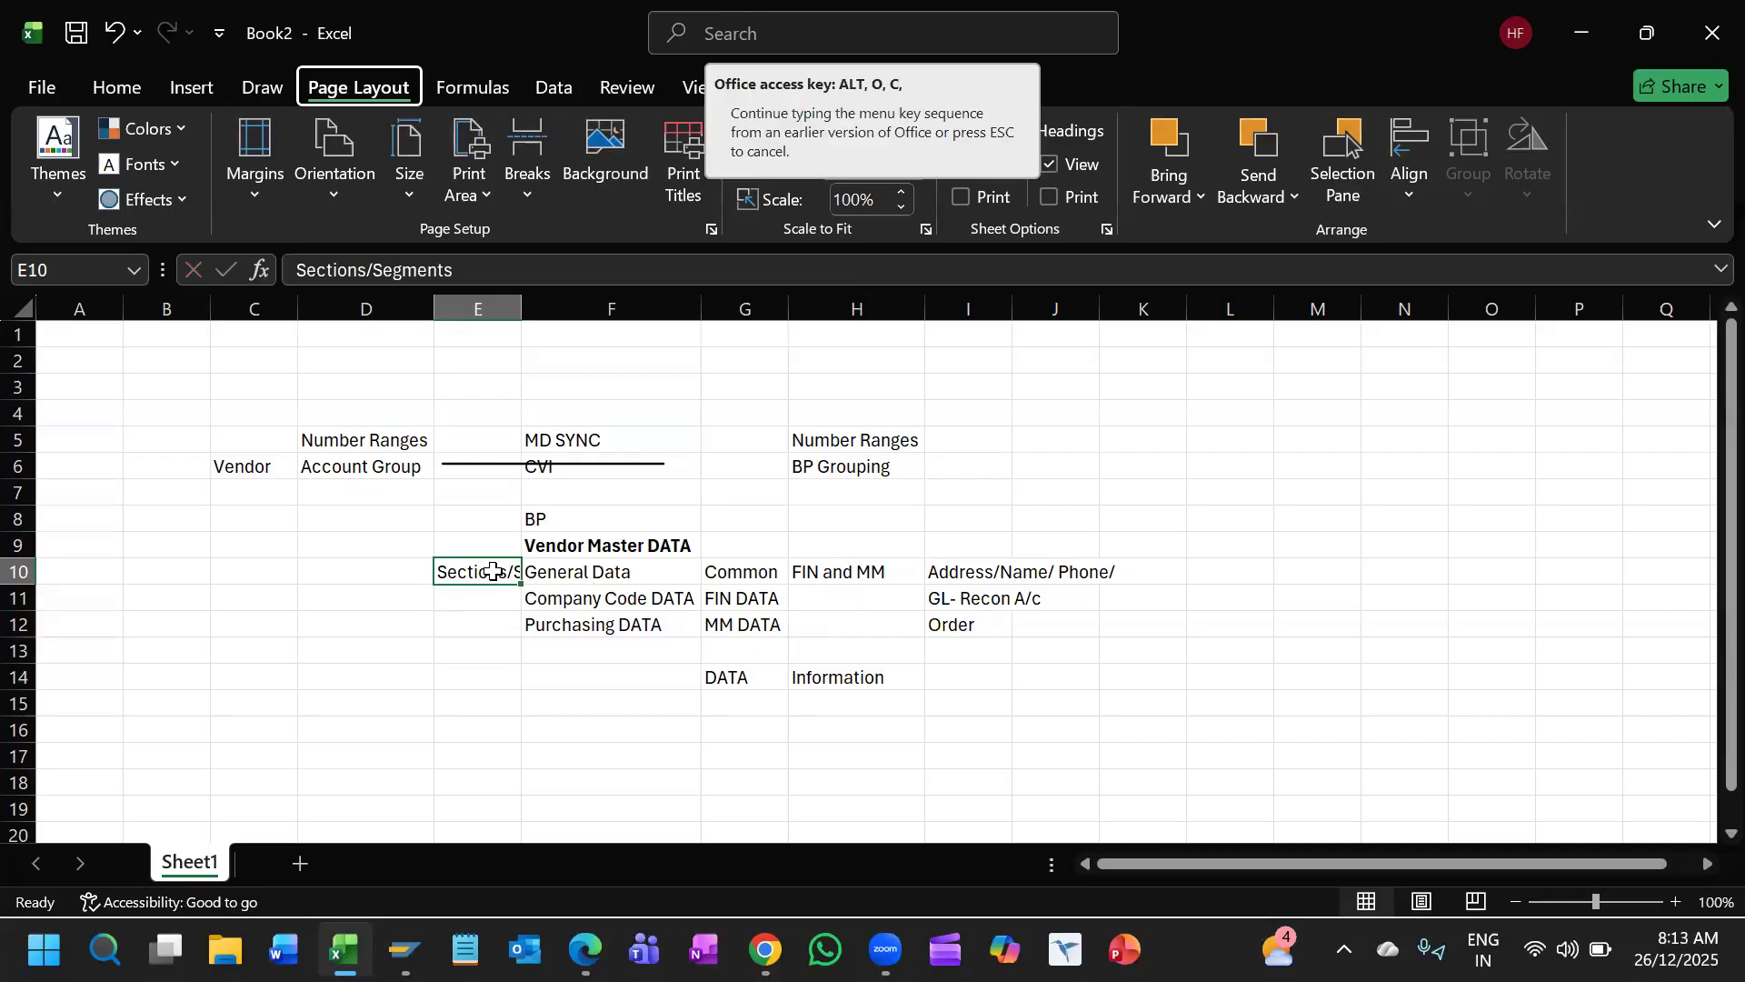
key(a)
Step: Extend the heading in cell E10 to read Sections/Segments/data and autofit column E again
key(F2)
text(/dat)
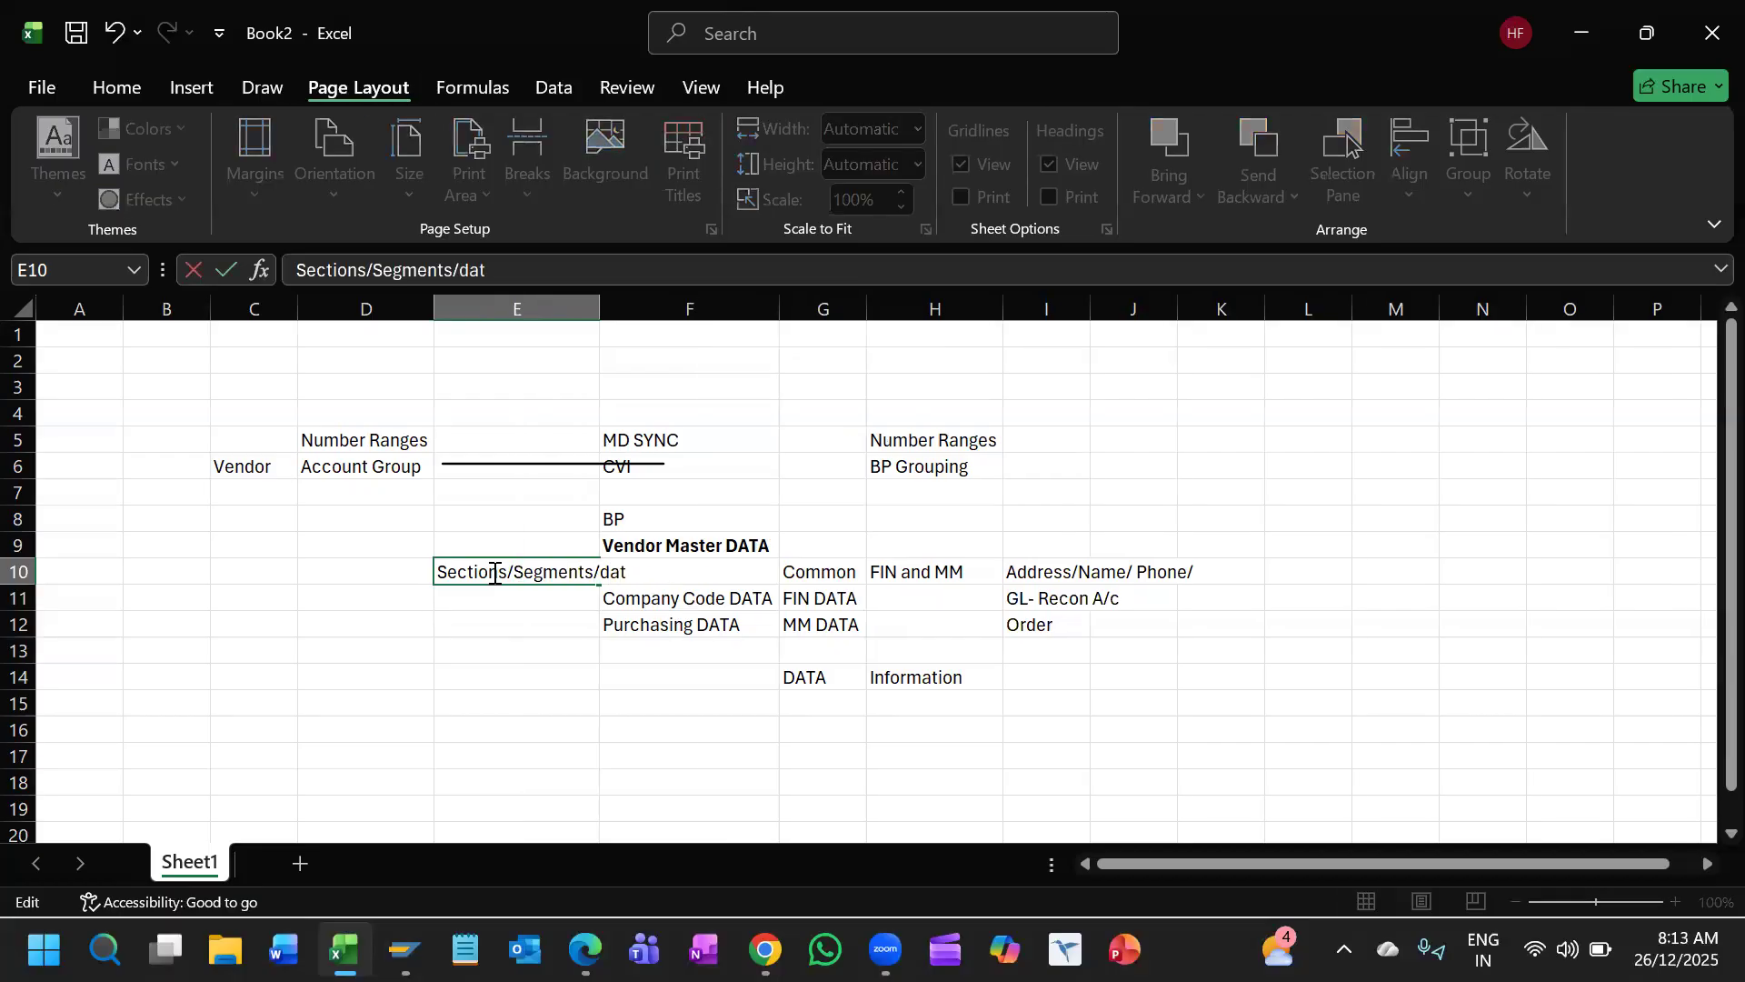
key(Return)
click(491, 570)
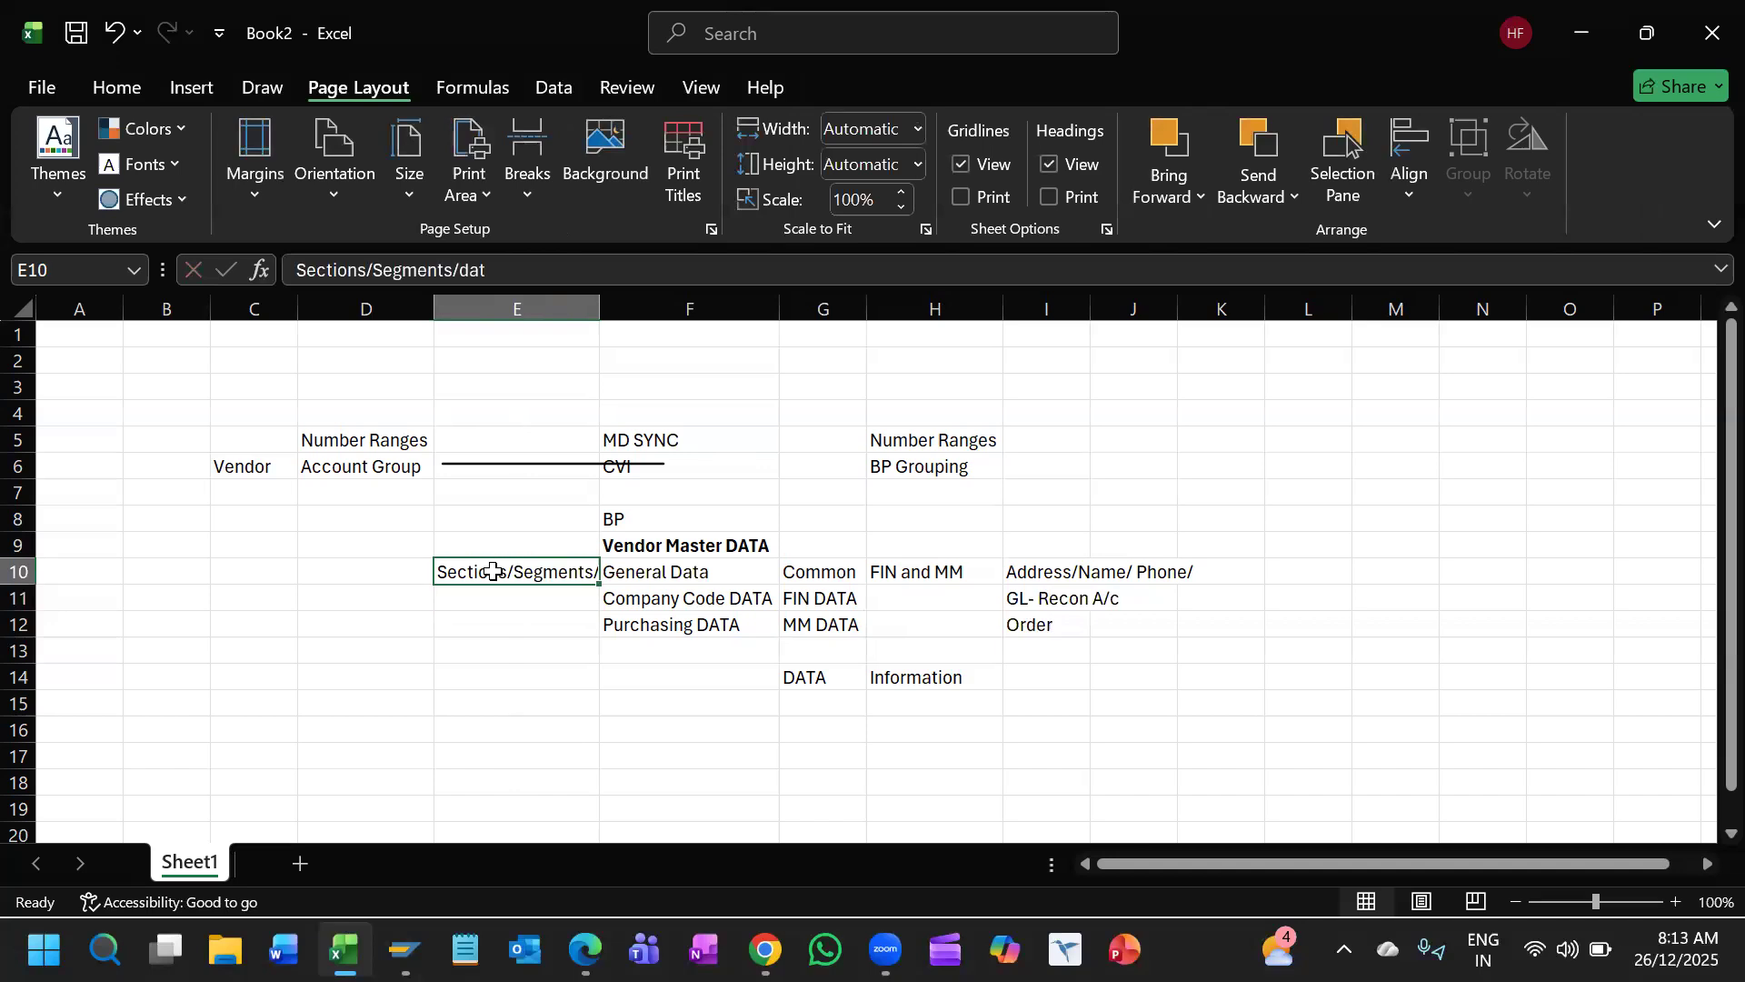
key(alt+o)
key(c)
key(a)
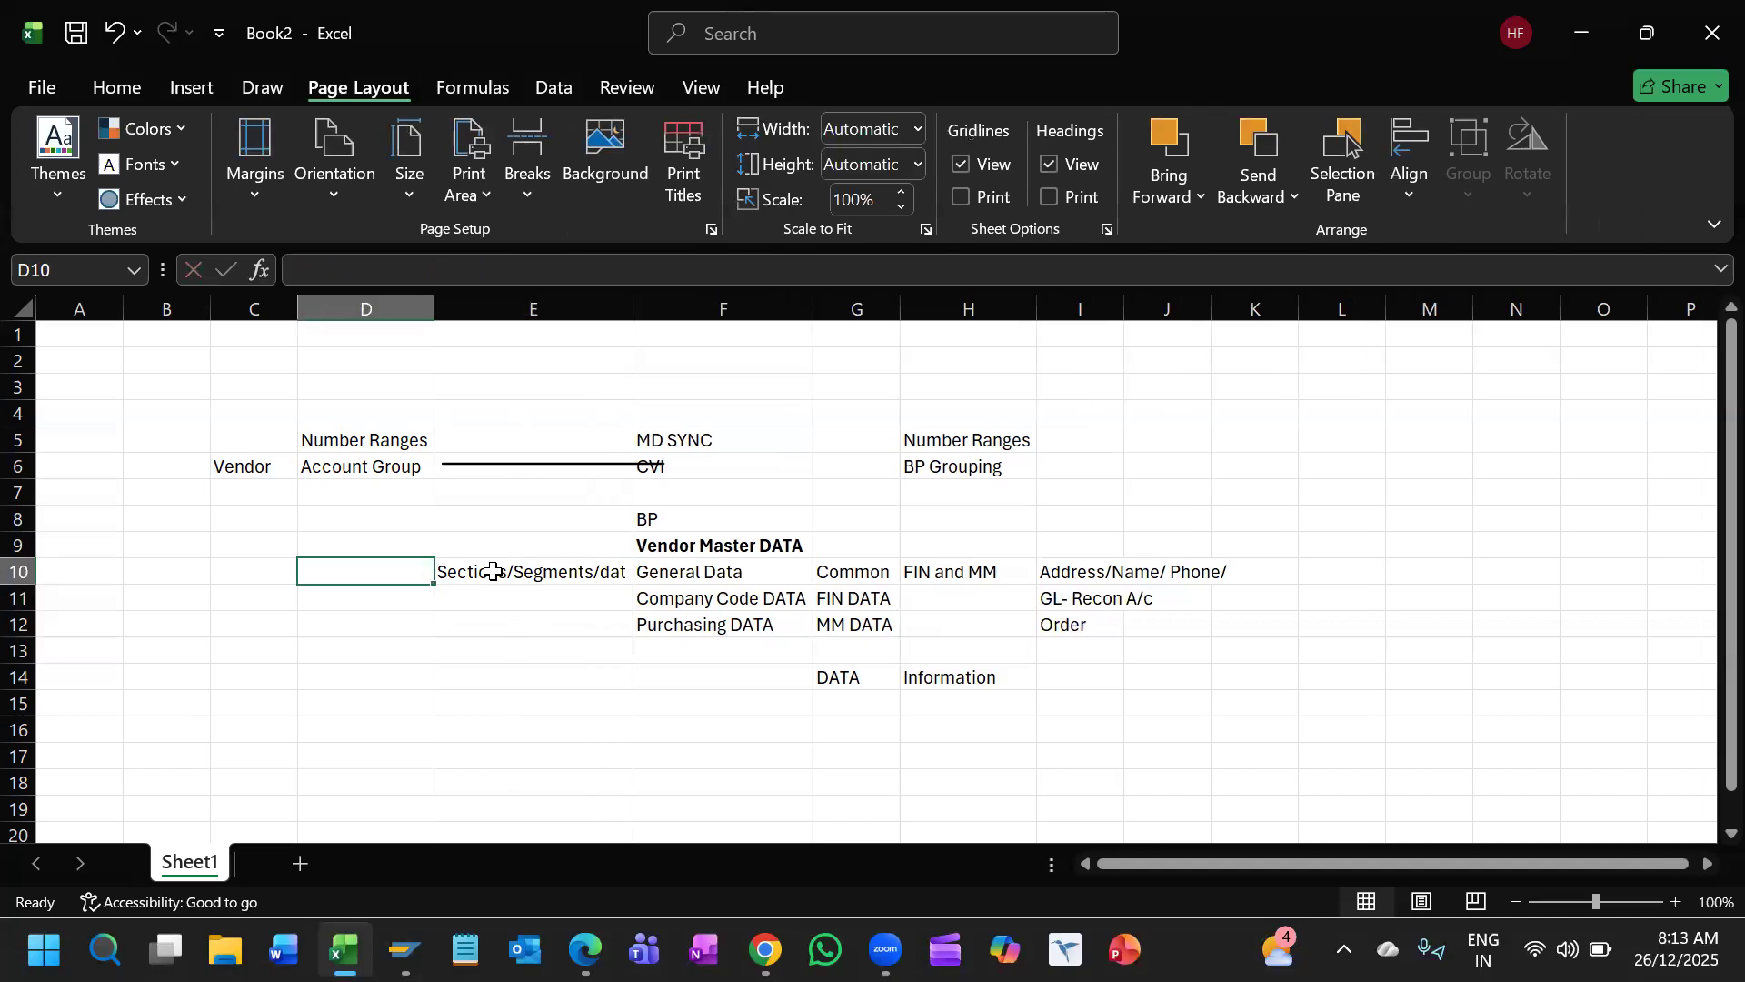
key(F2)
text(a)
key(Return)
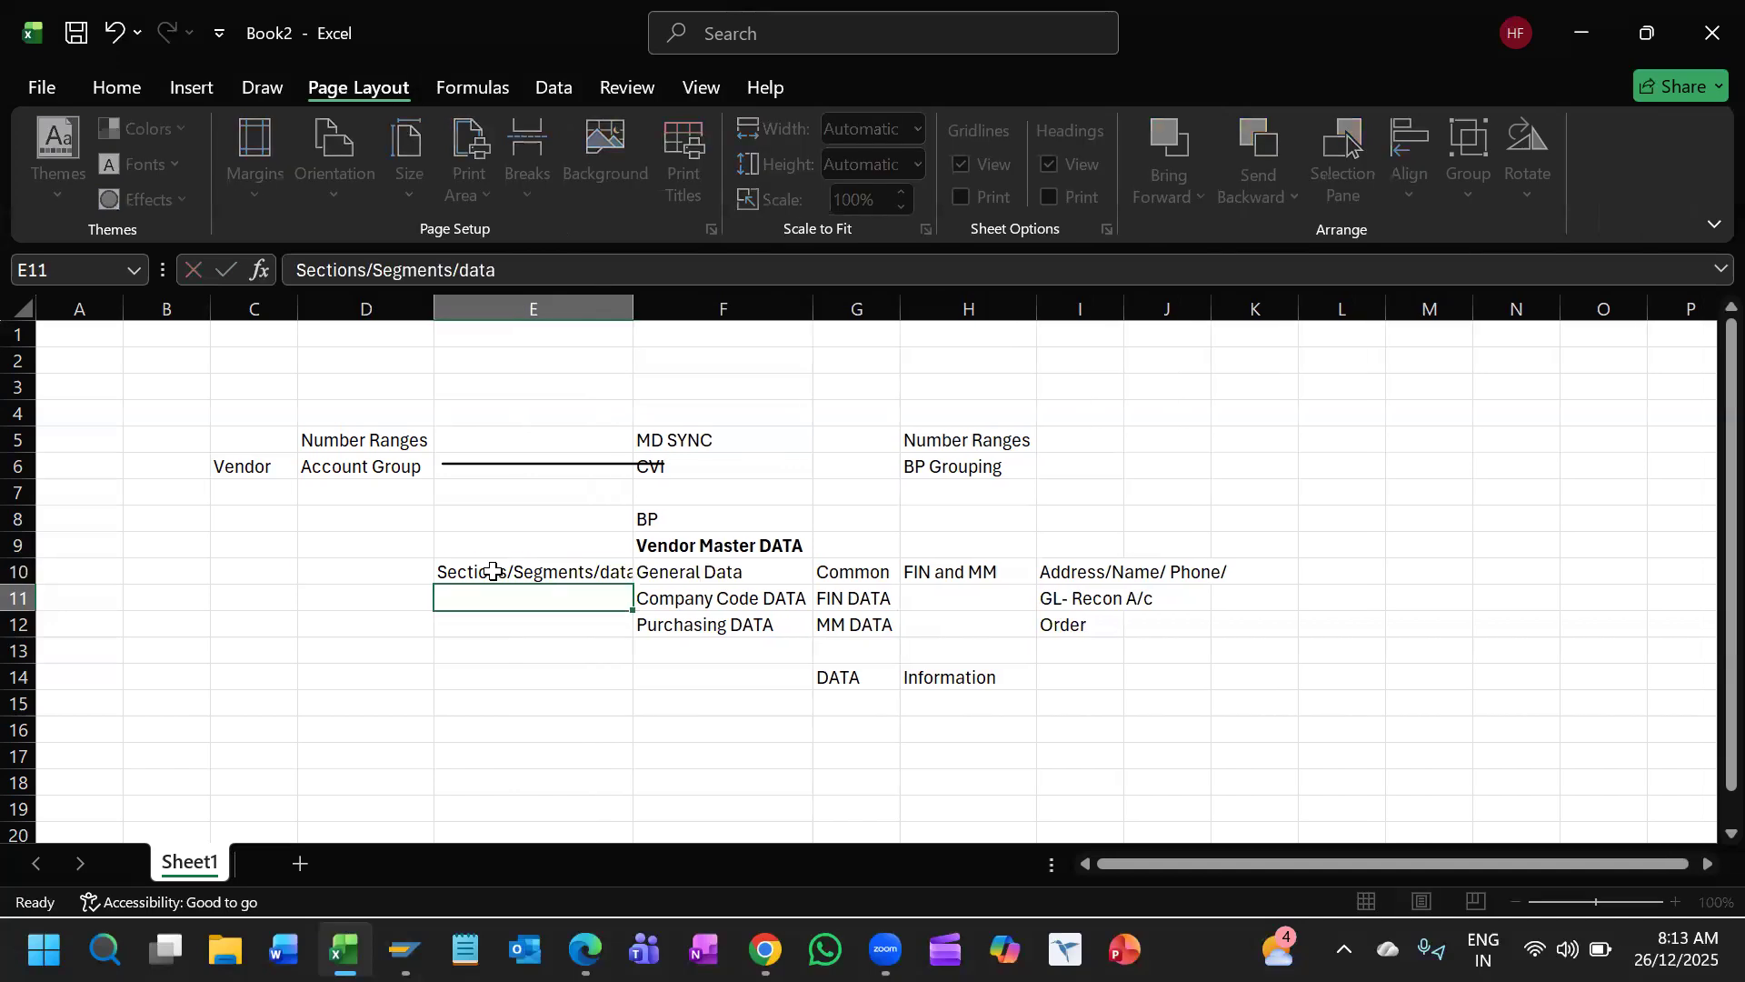
click(492, 571)
key(alt+o)
key(c)
key(a)
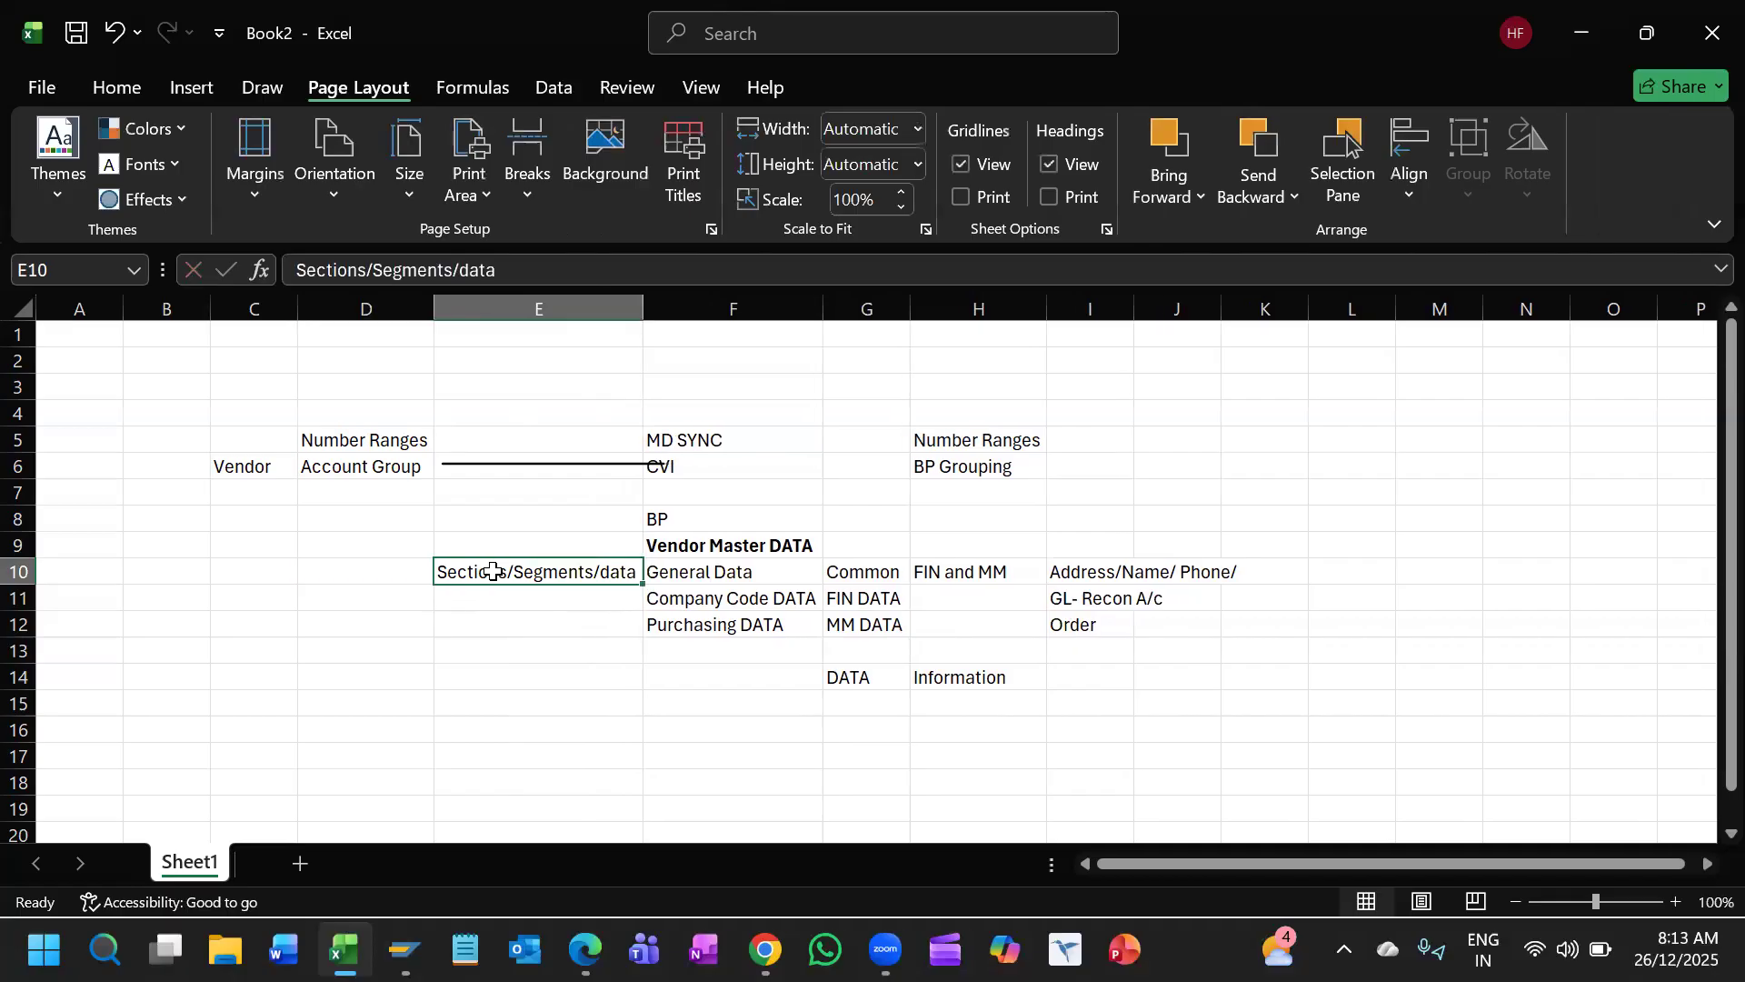
drag(738, 570, 750, 621)
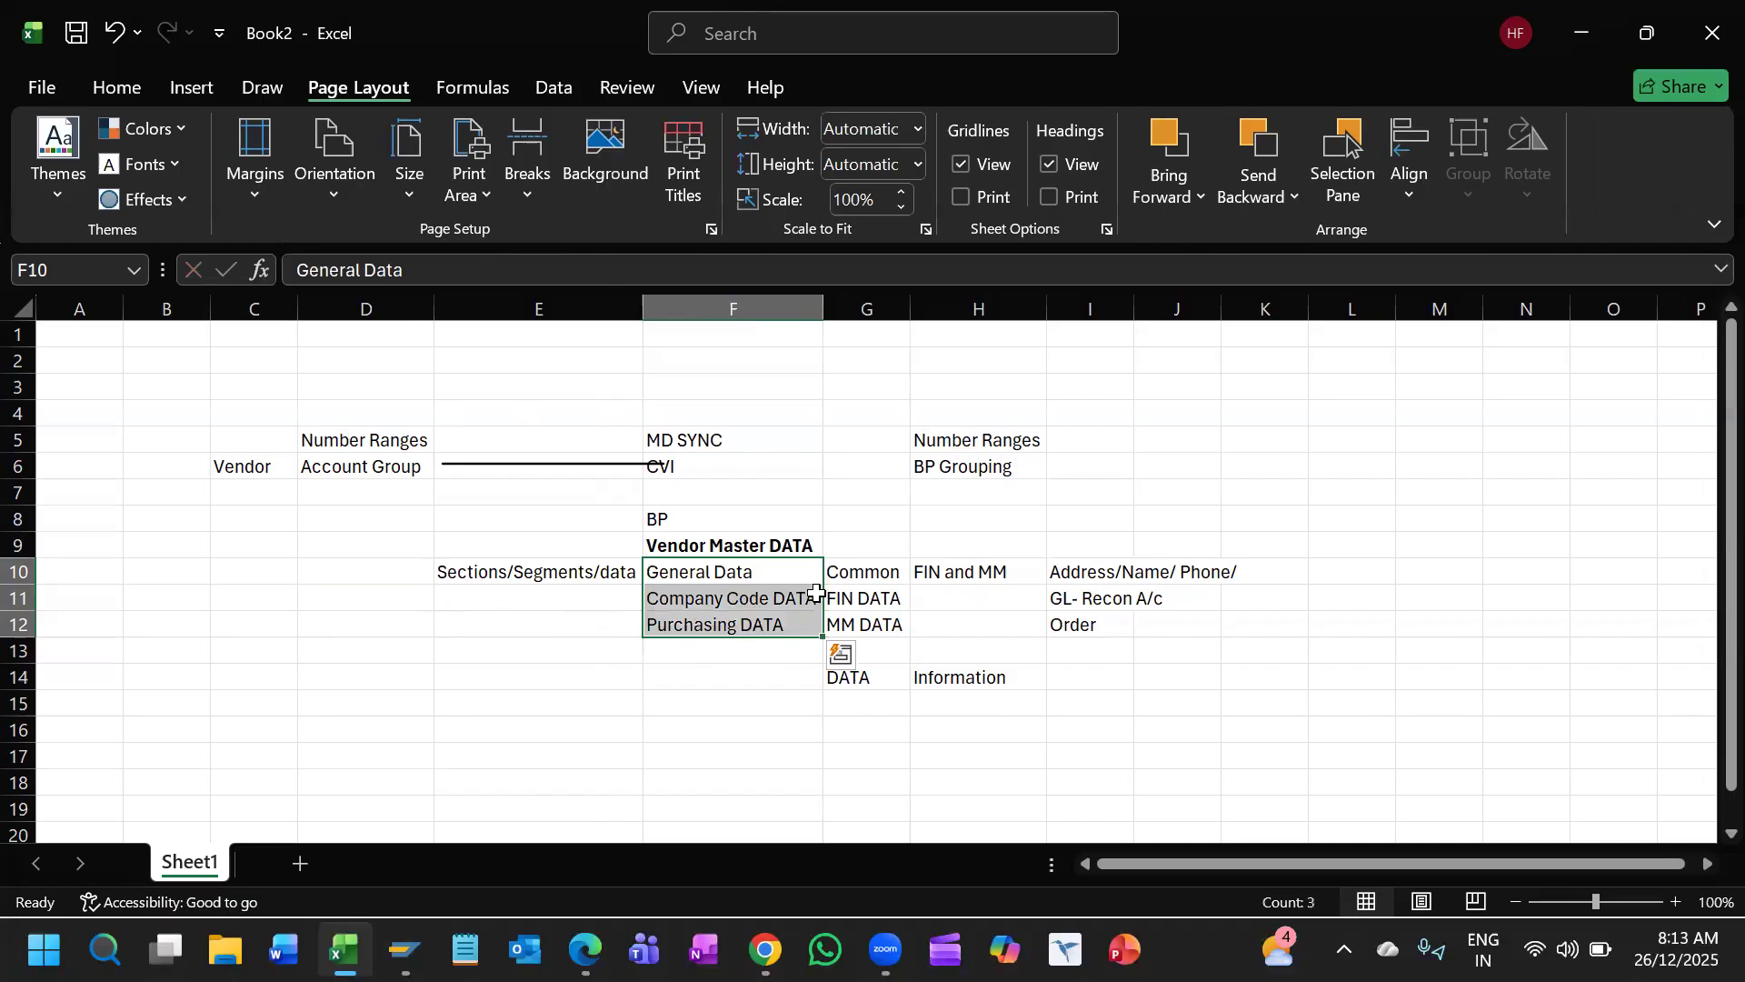
click(1089, 597)
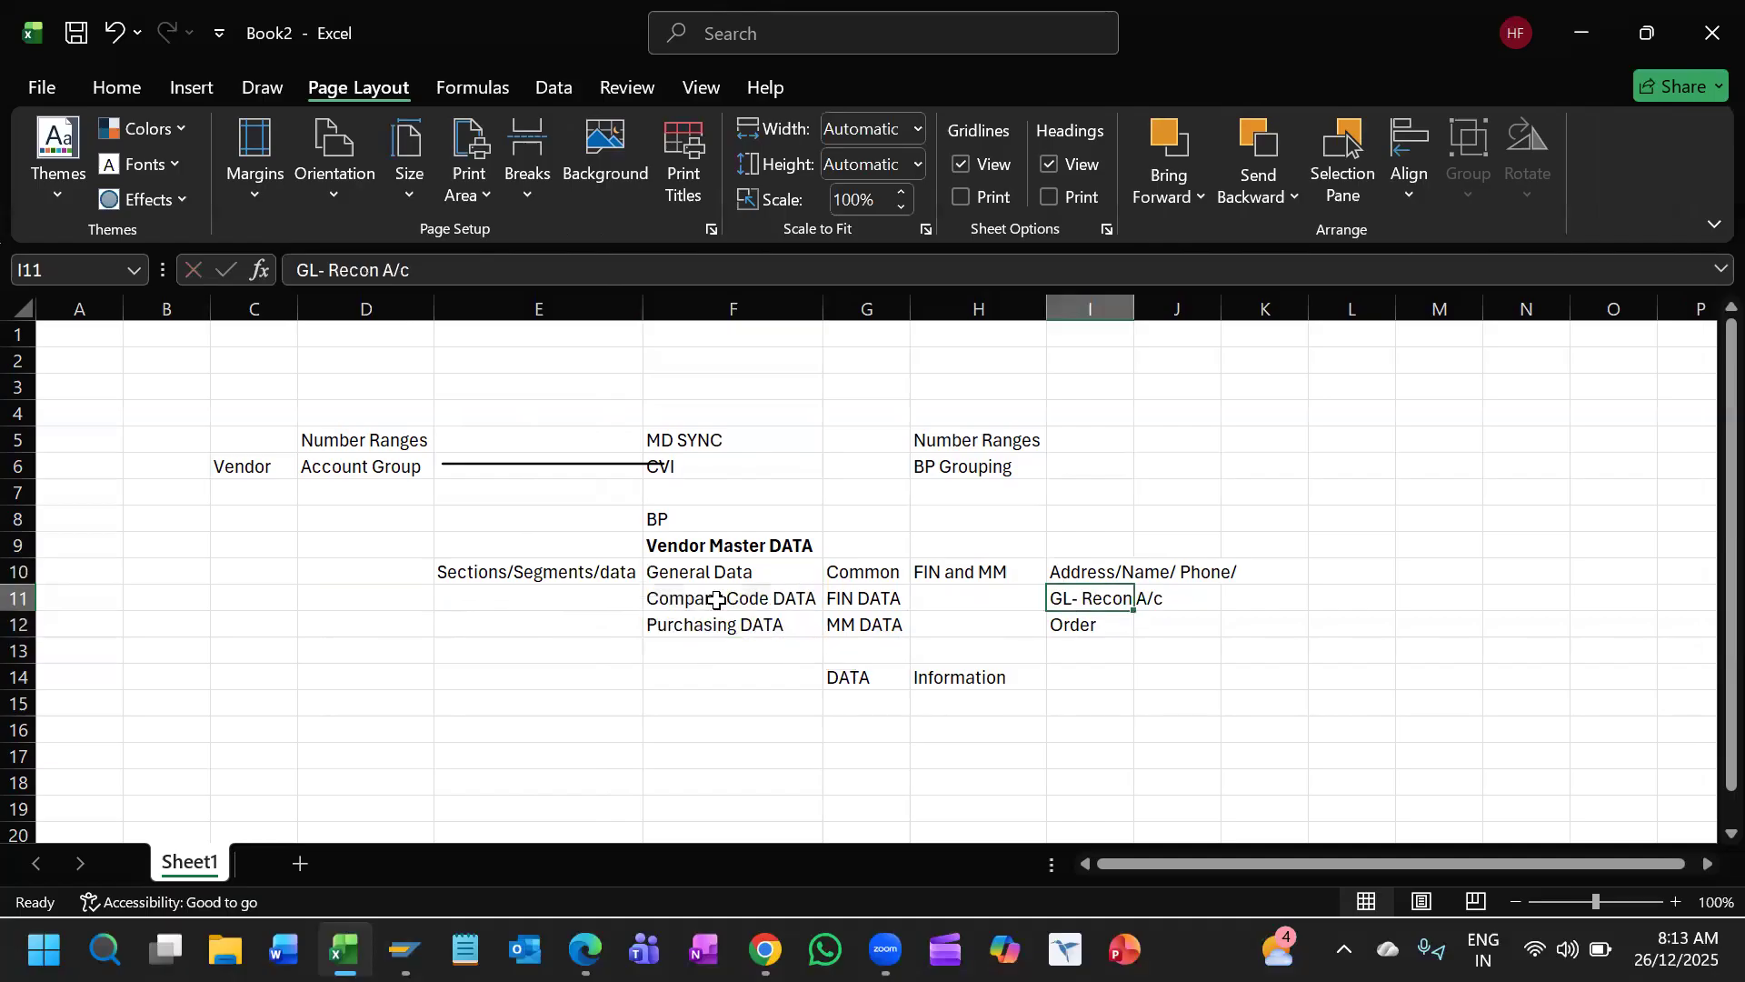
drag(718, 571, 721, 619)
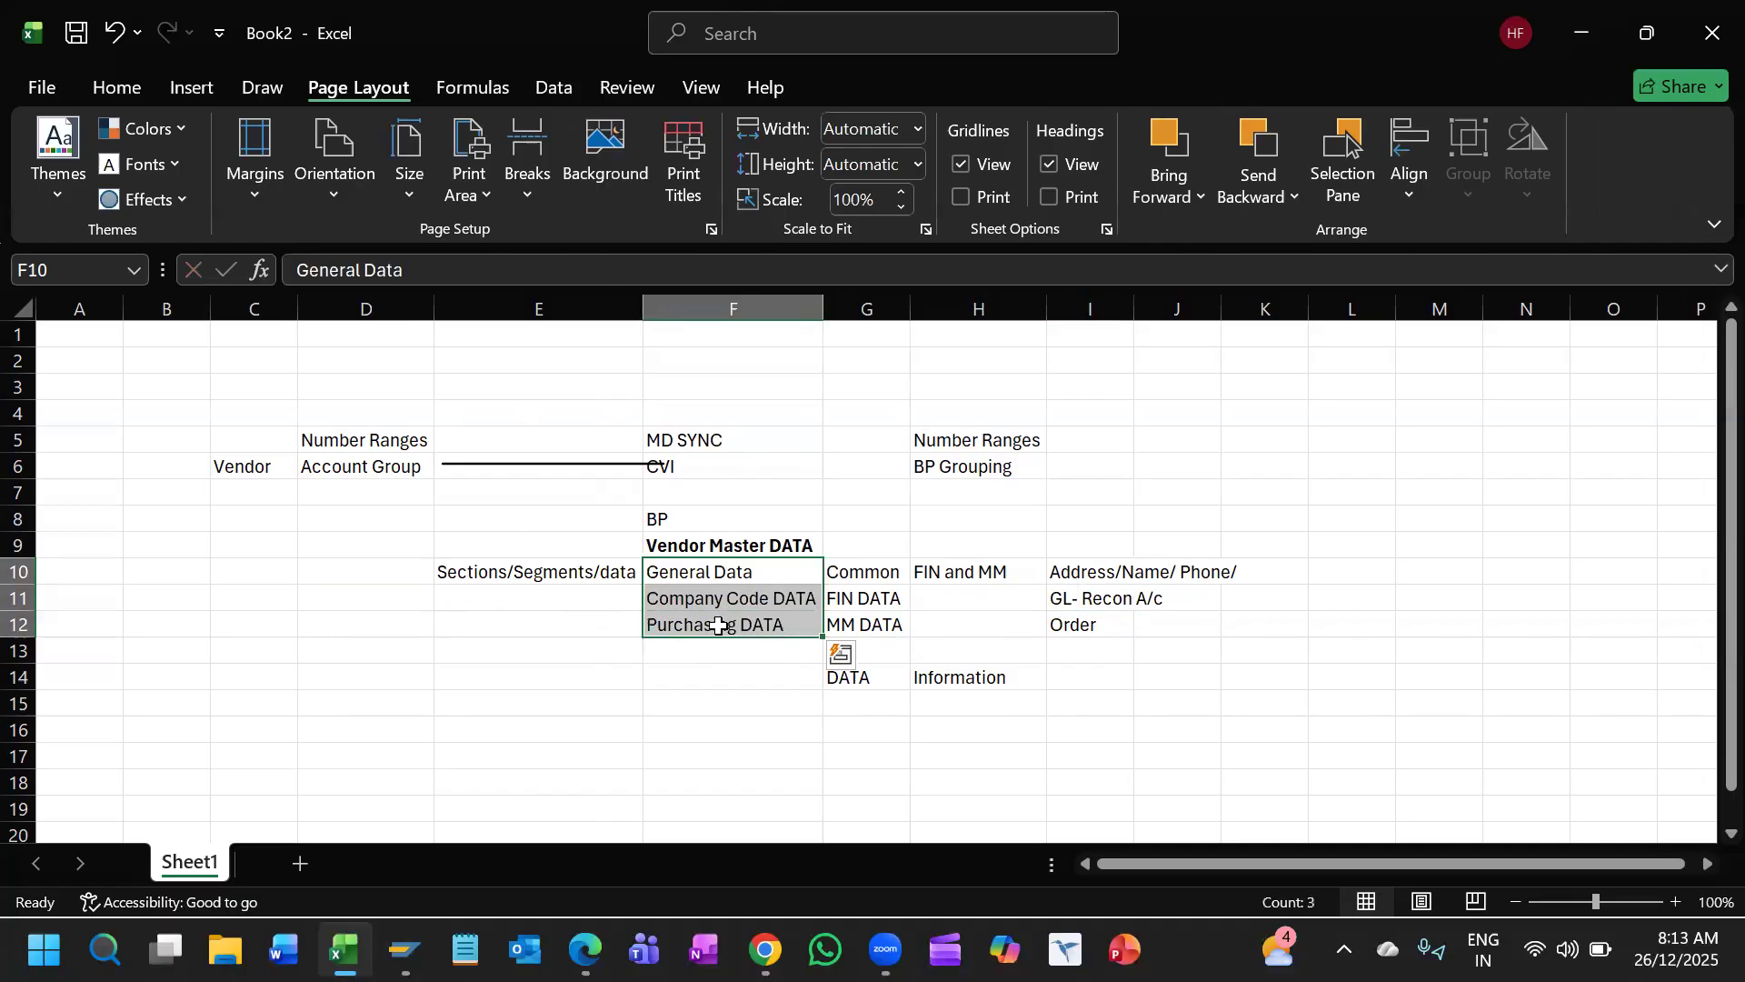
click(721, 600)
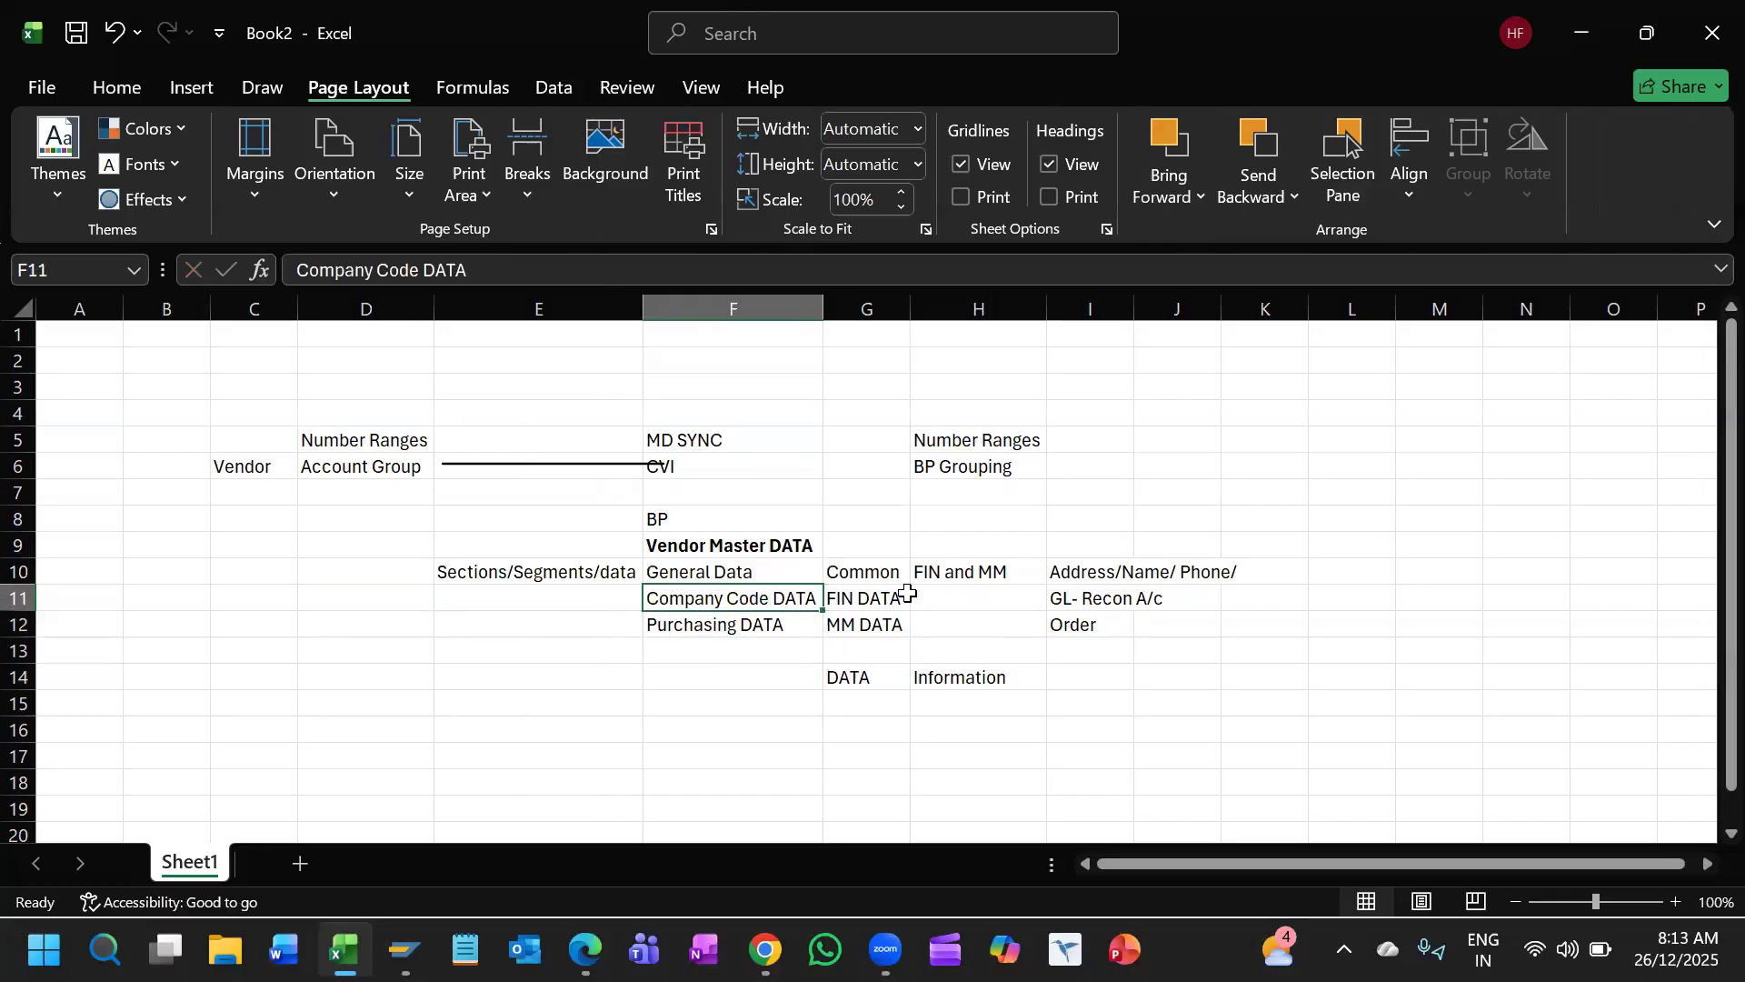
click(1100, 600)
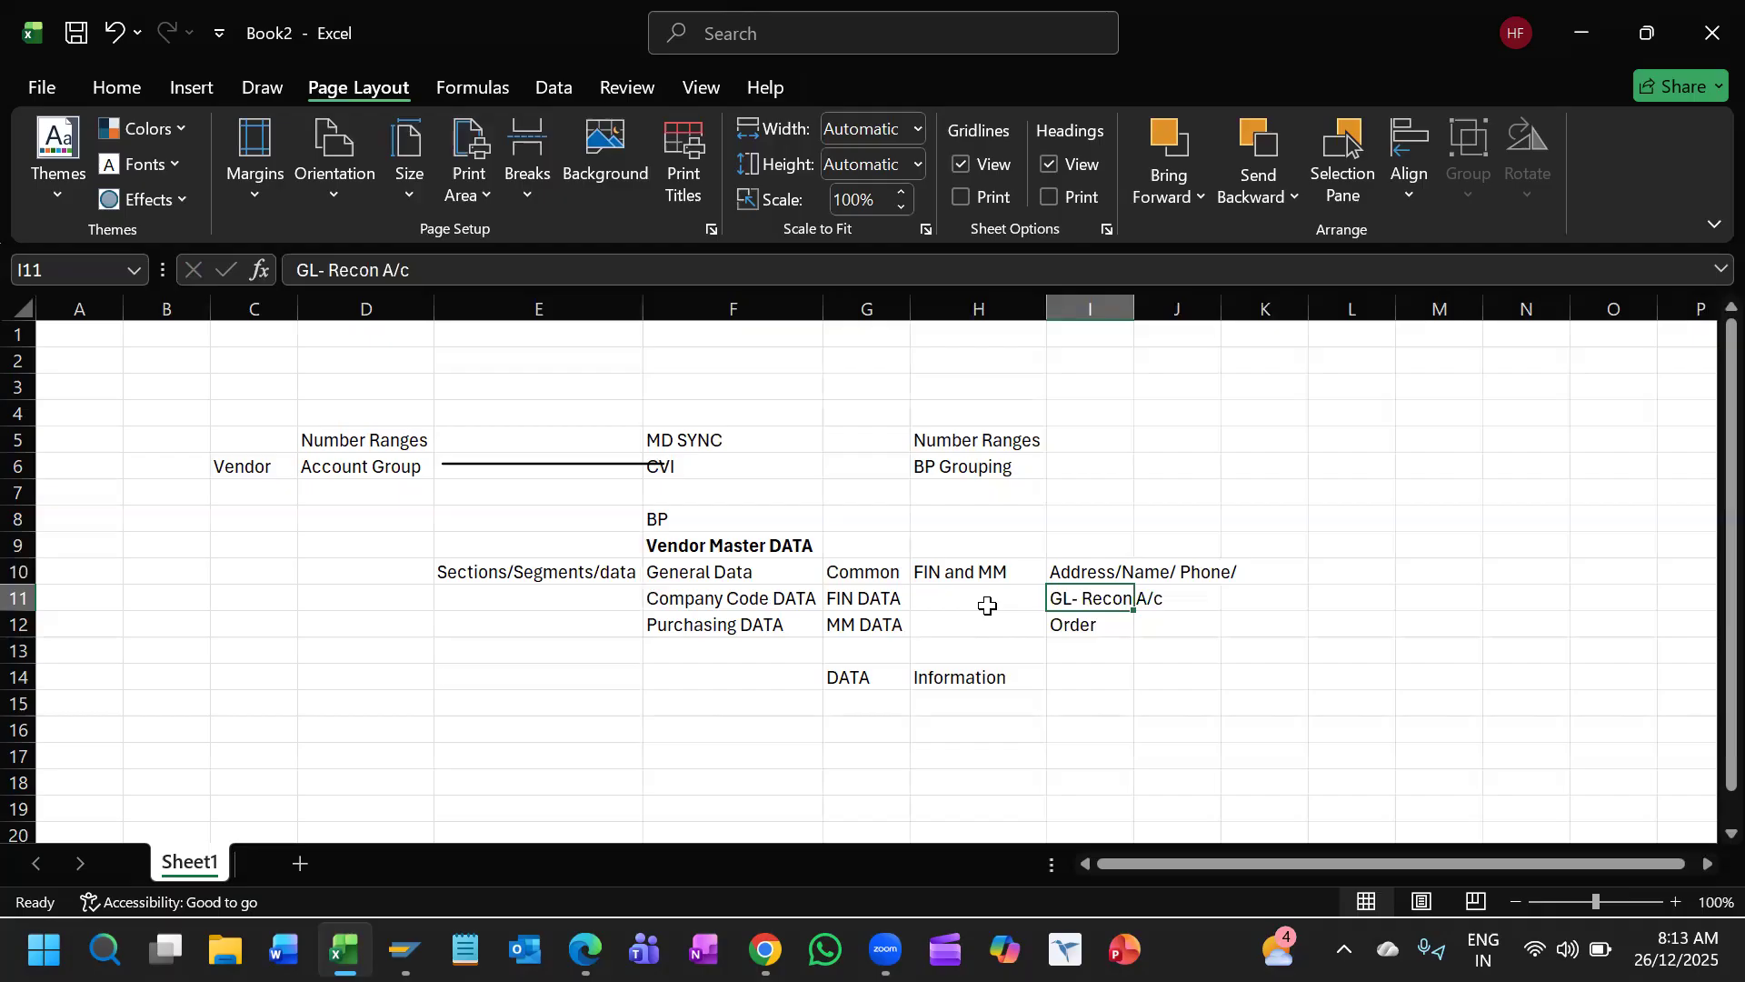
Step: Switch to the SAP Display IMG window and open a new session with the command /obp
mouse_move(406, 950)
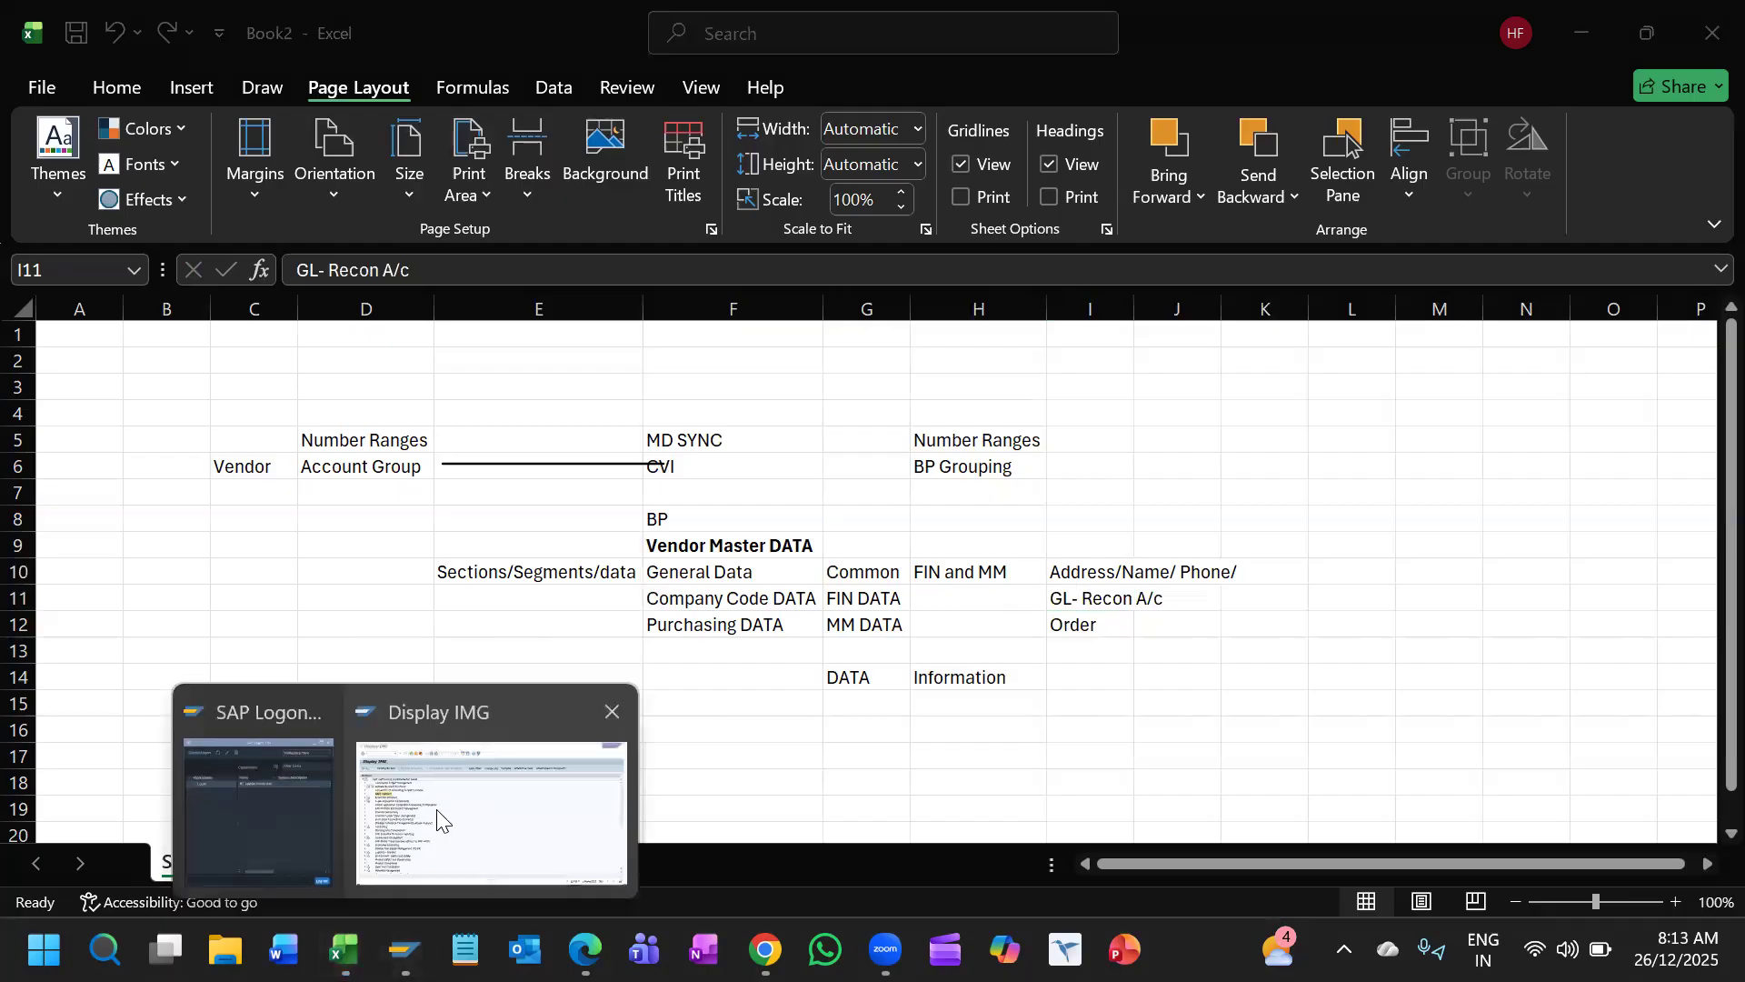
click(443, 804)
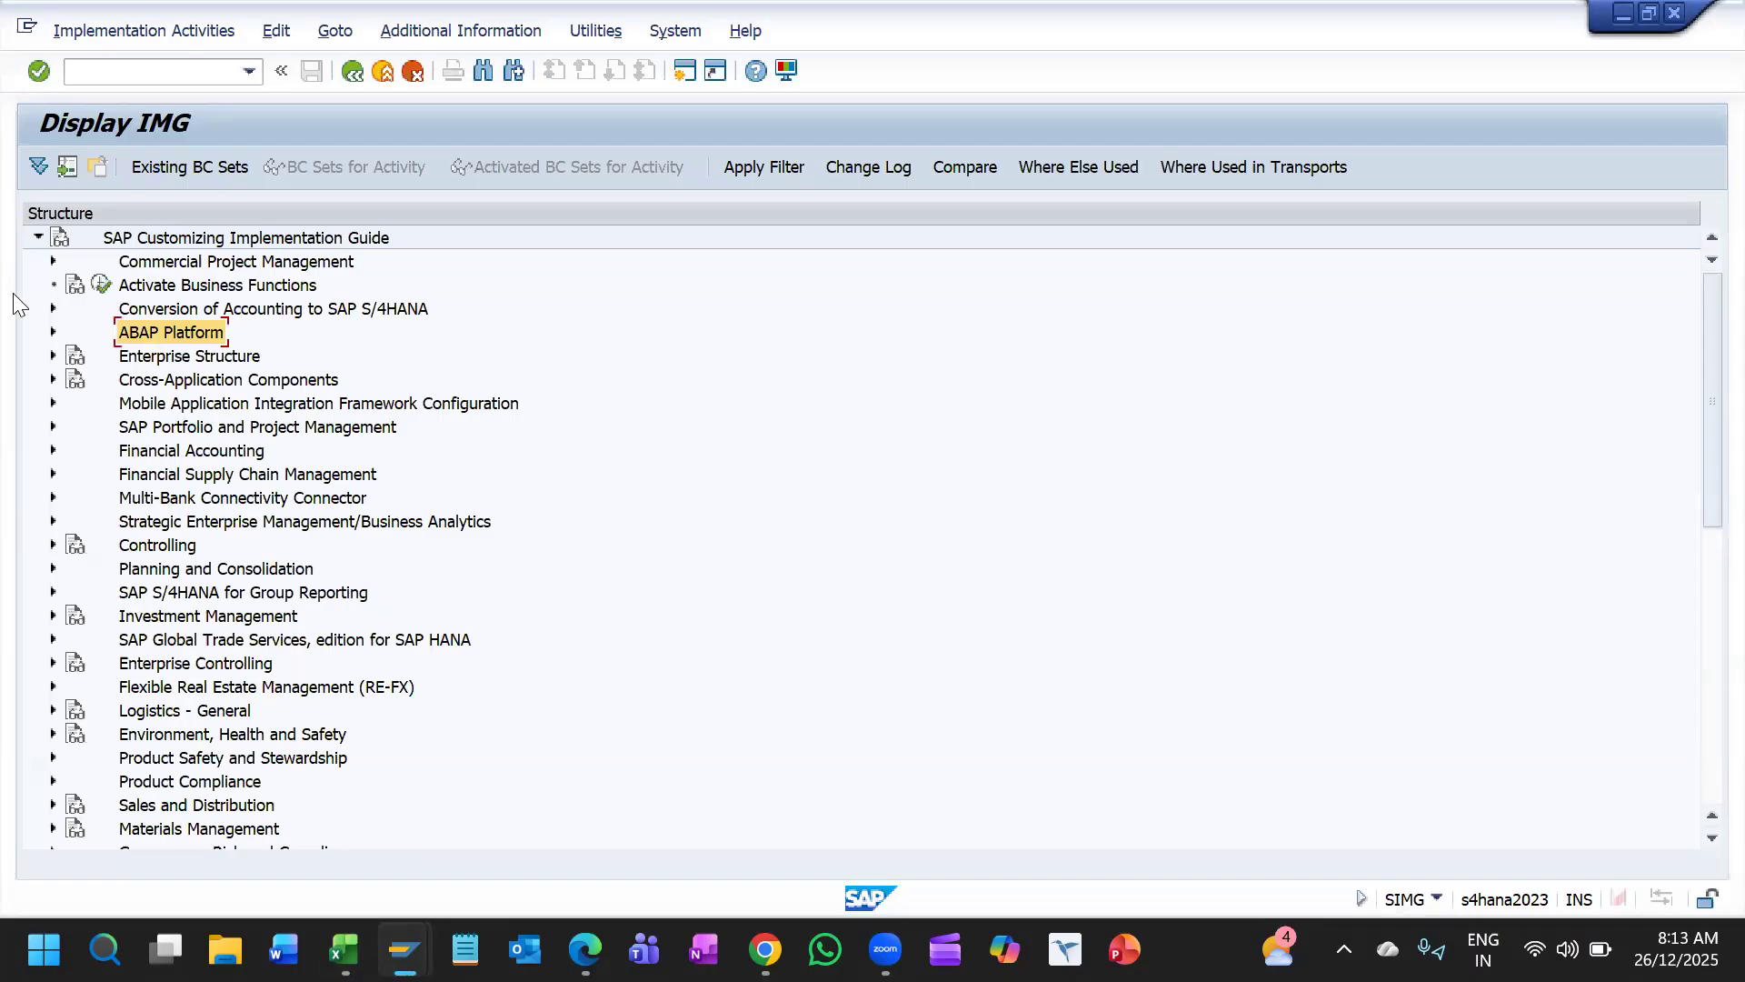
click(151, 72)
text(/obp)
key(Return)
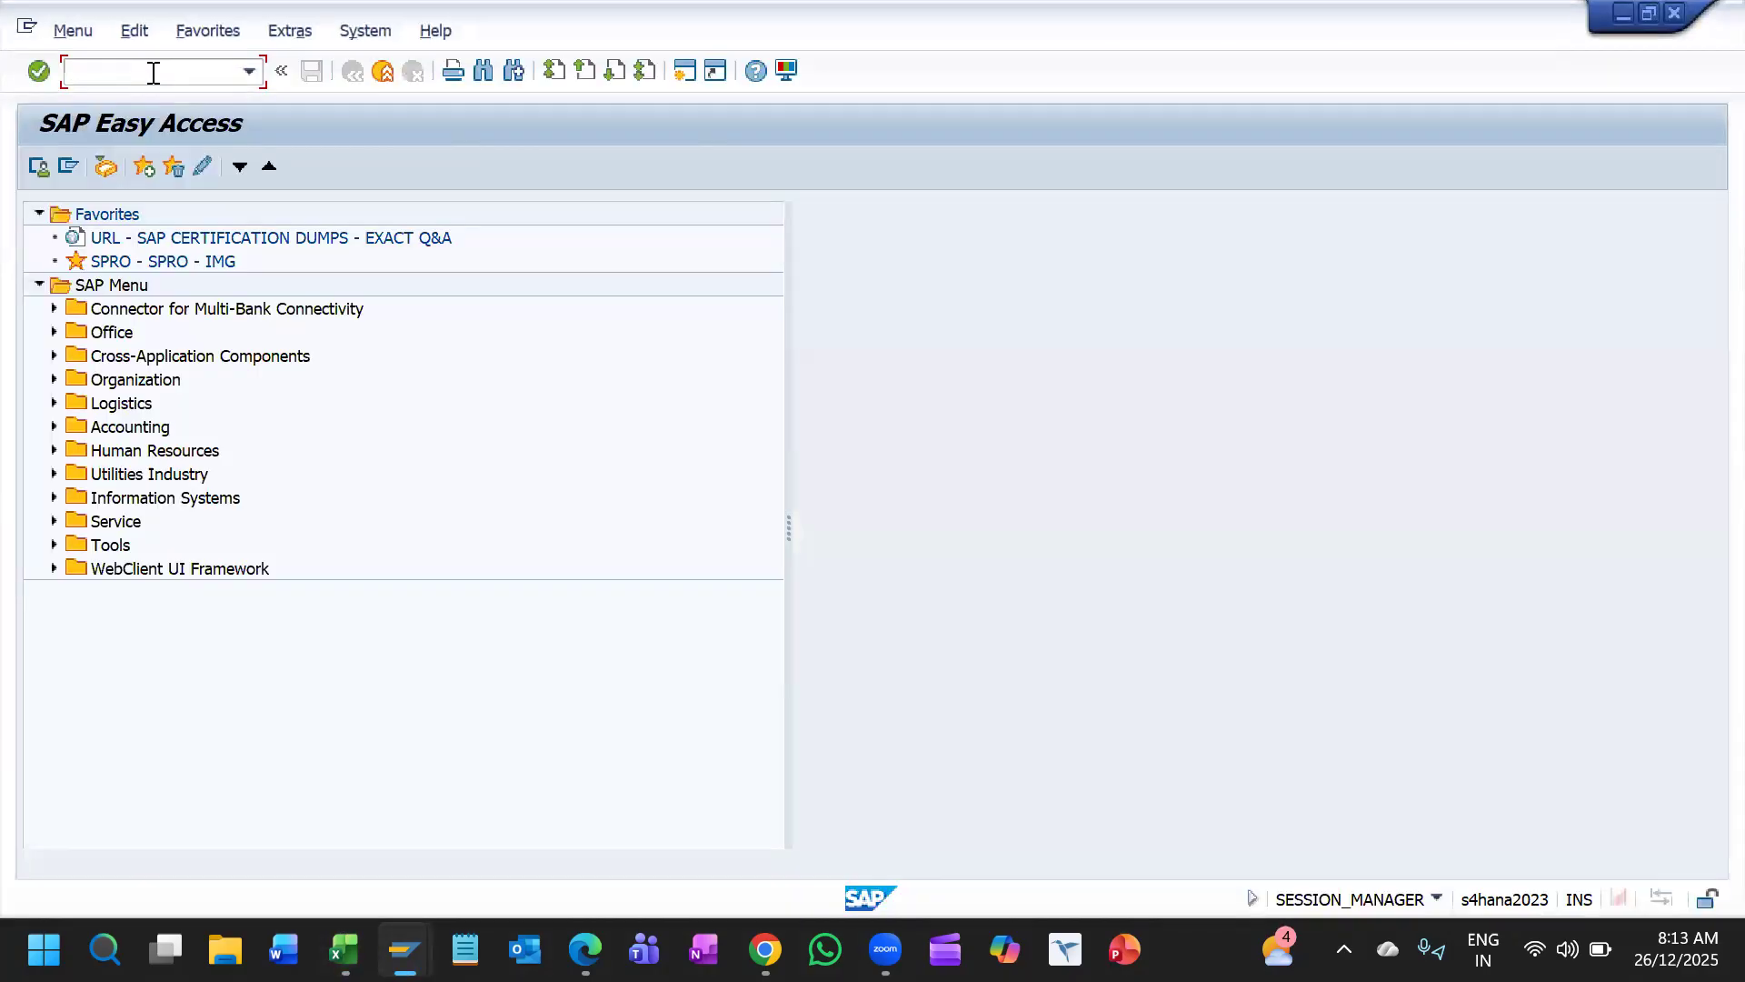
Step: Start transaction BP in the new SAP session and bring its Maintain Business Partner window to the front
click(404, 949)
click(647, 812)
text(BP)
key(Return)
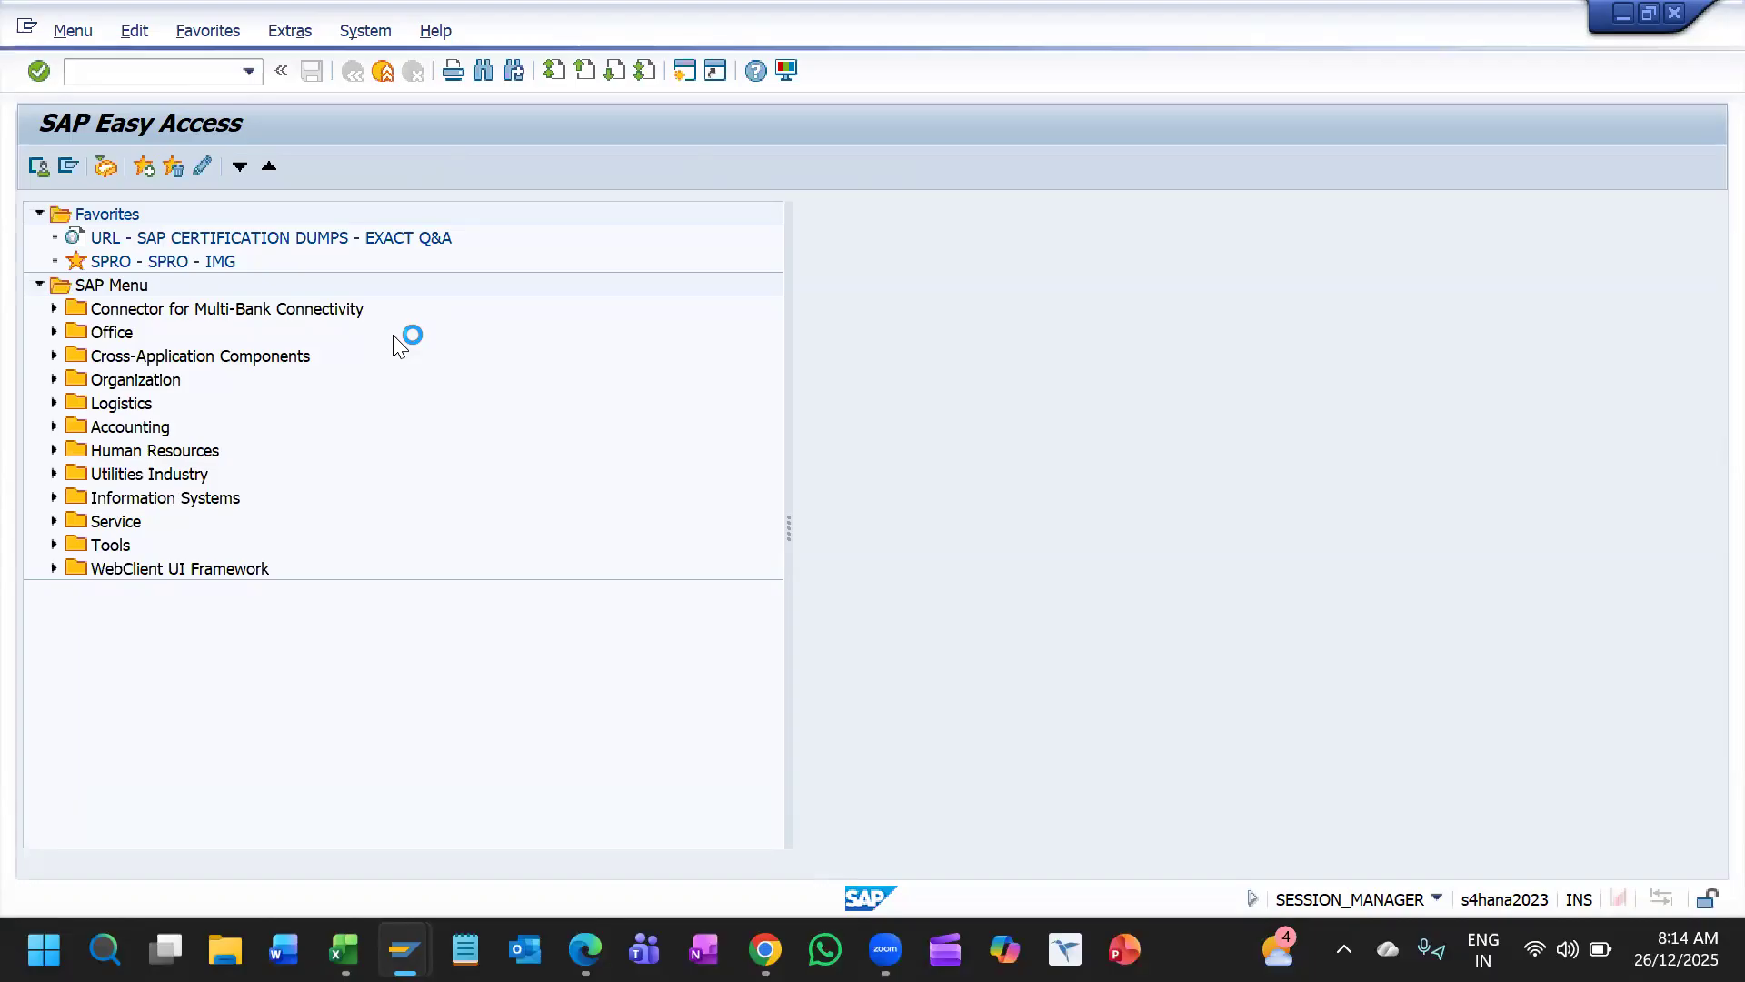
click(404, 950)
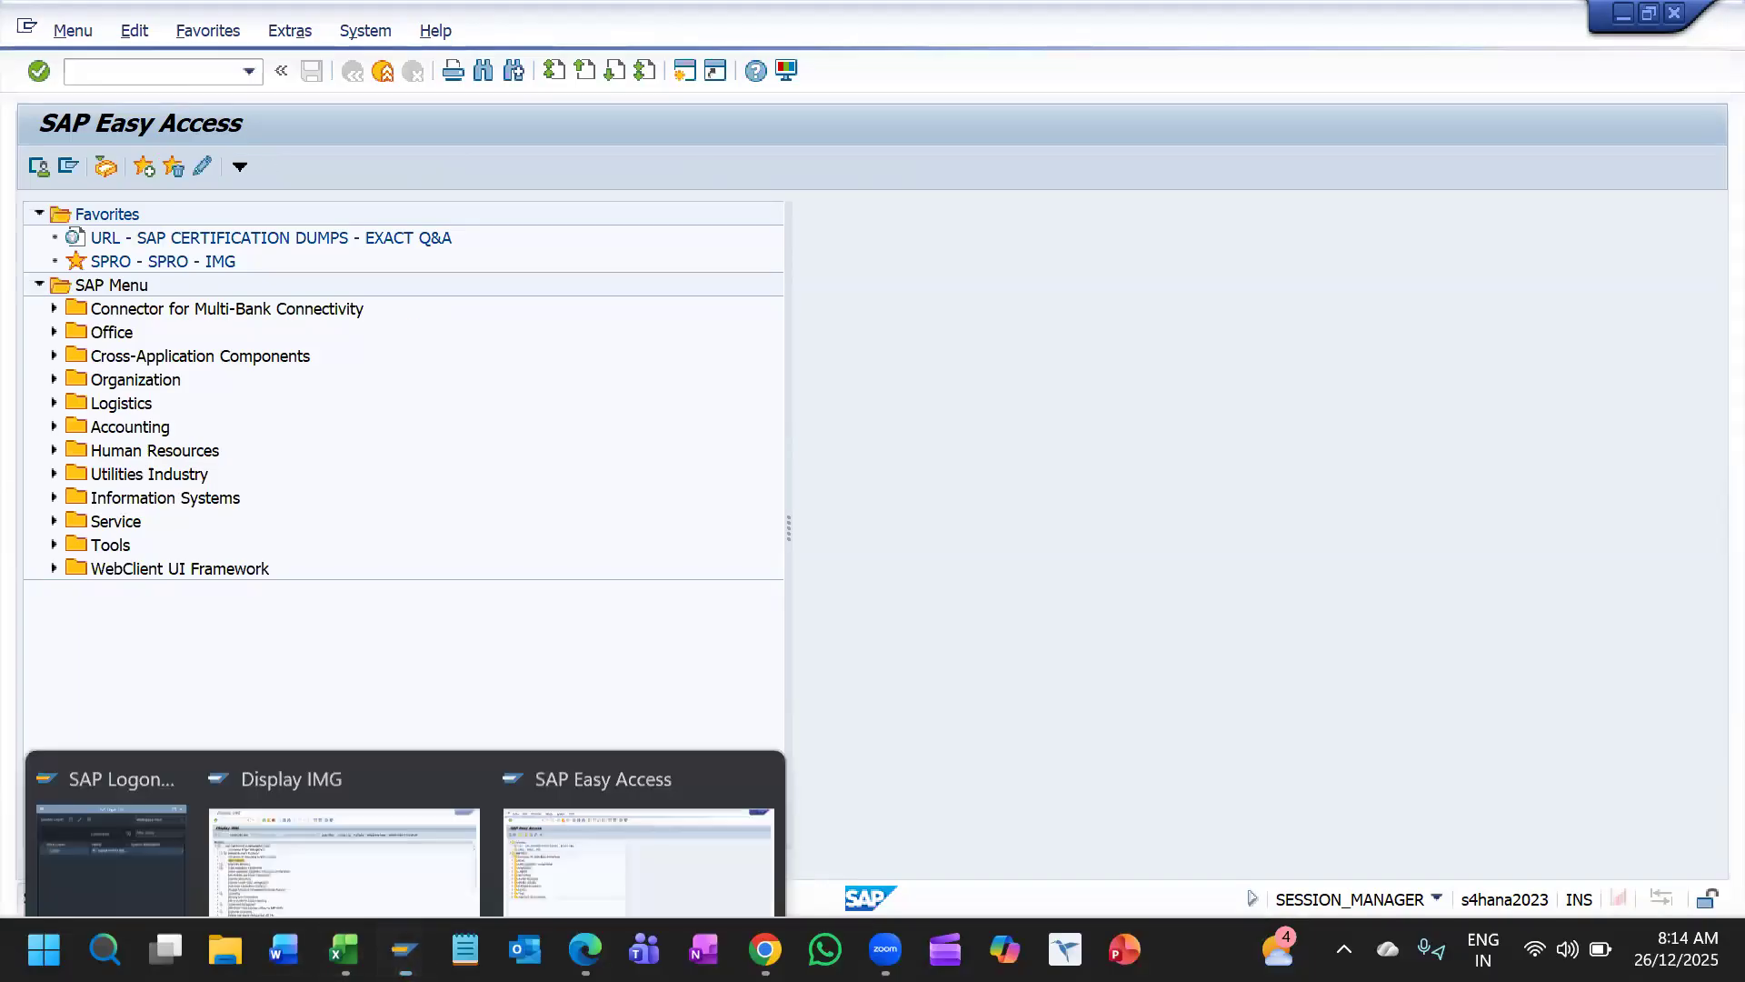
click(898, 523)
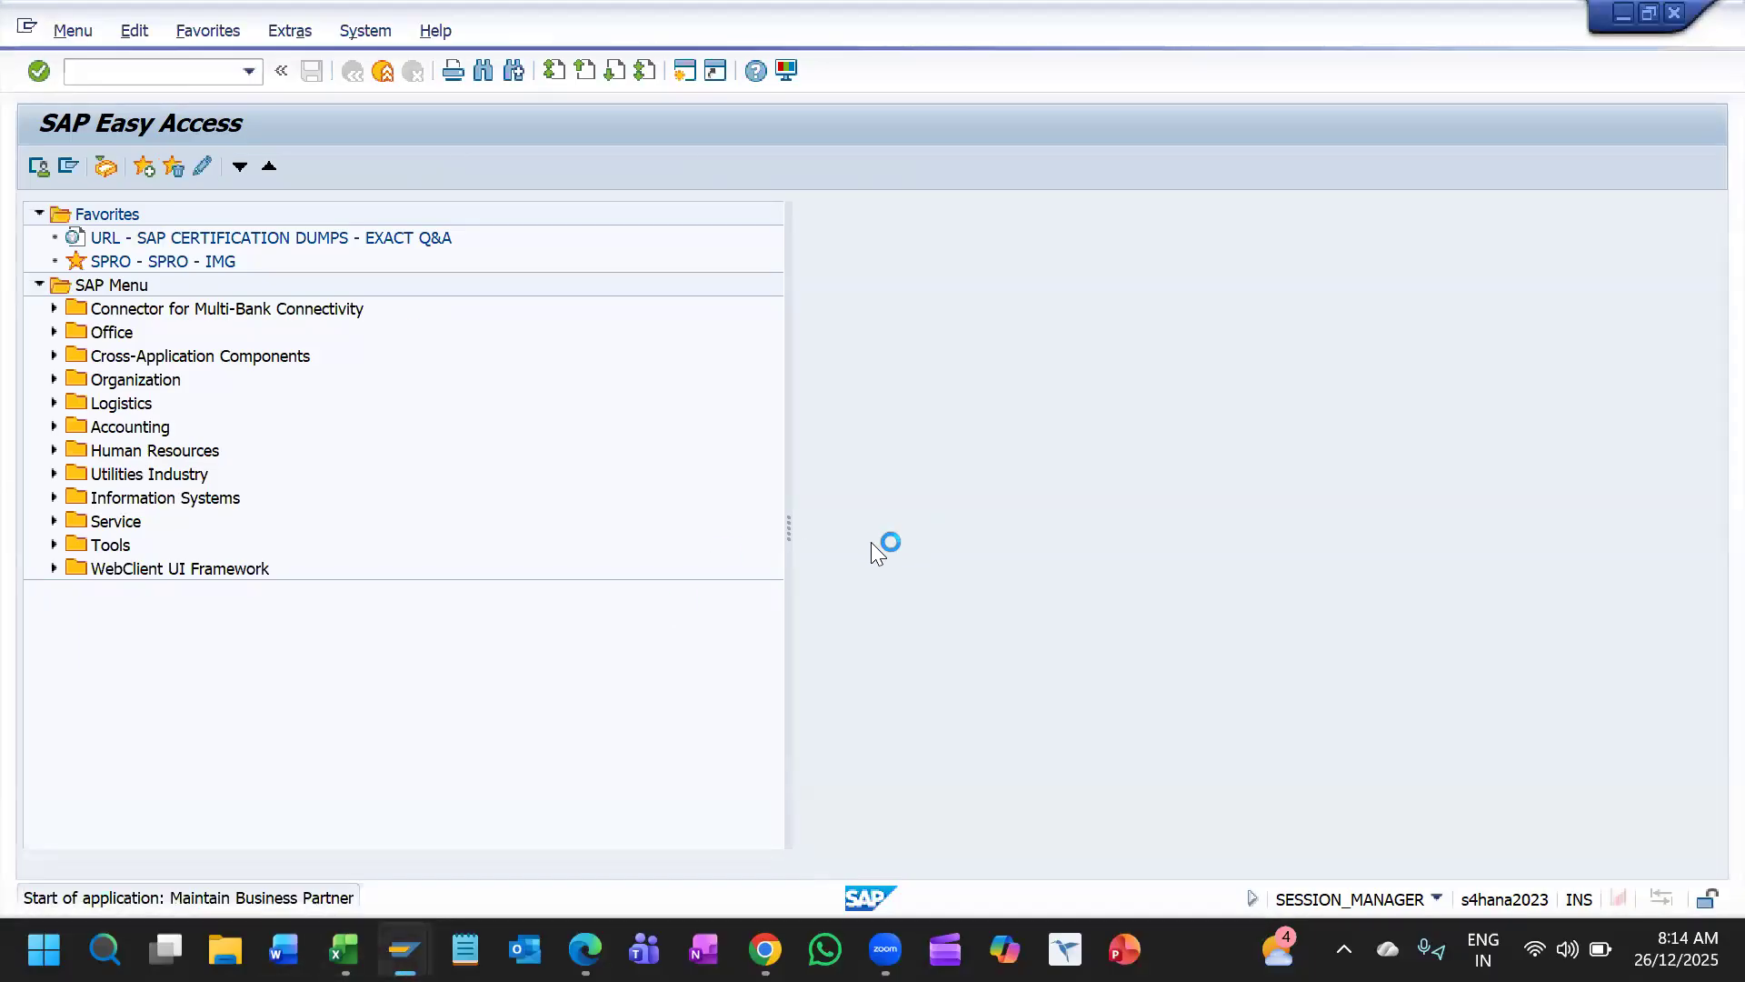
mouse_move(407, 945)
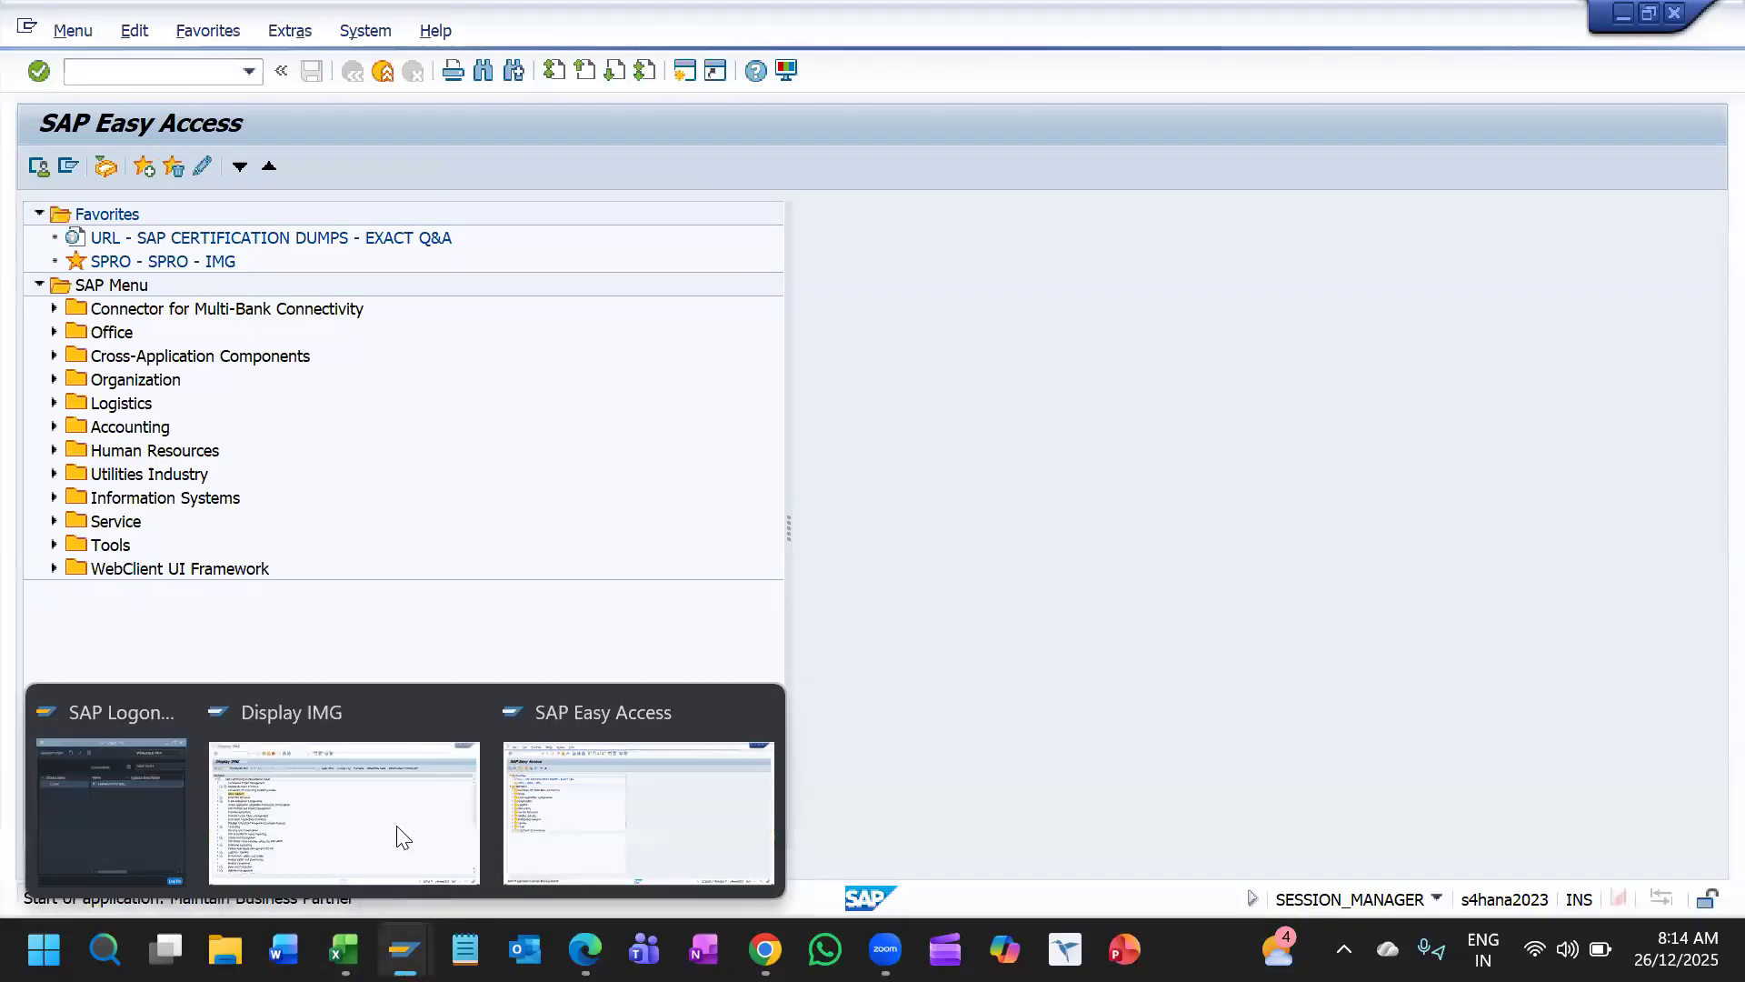
click(396, 825)
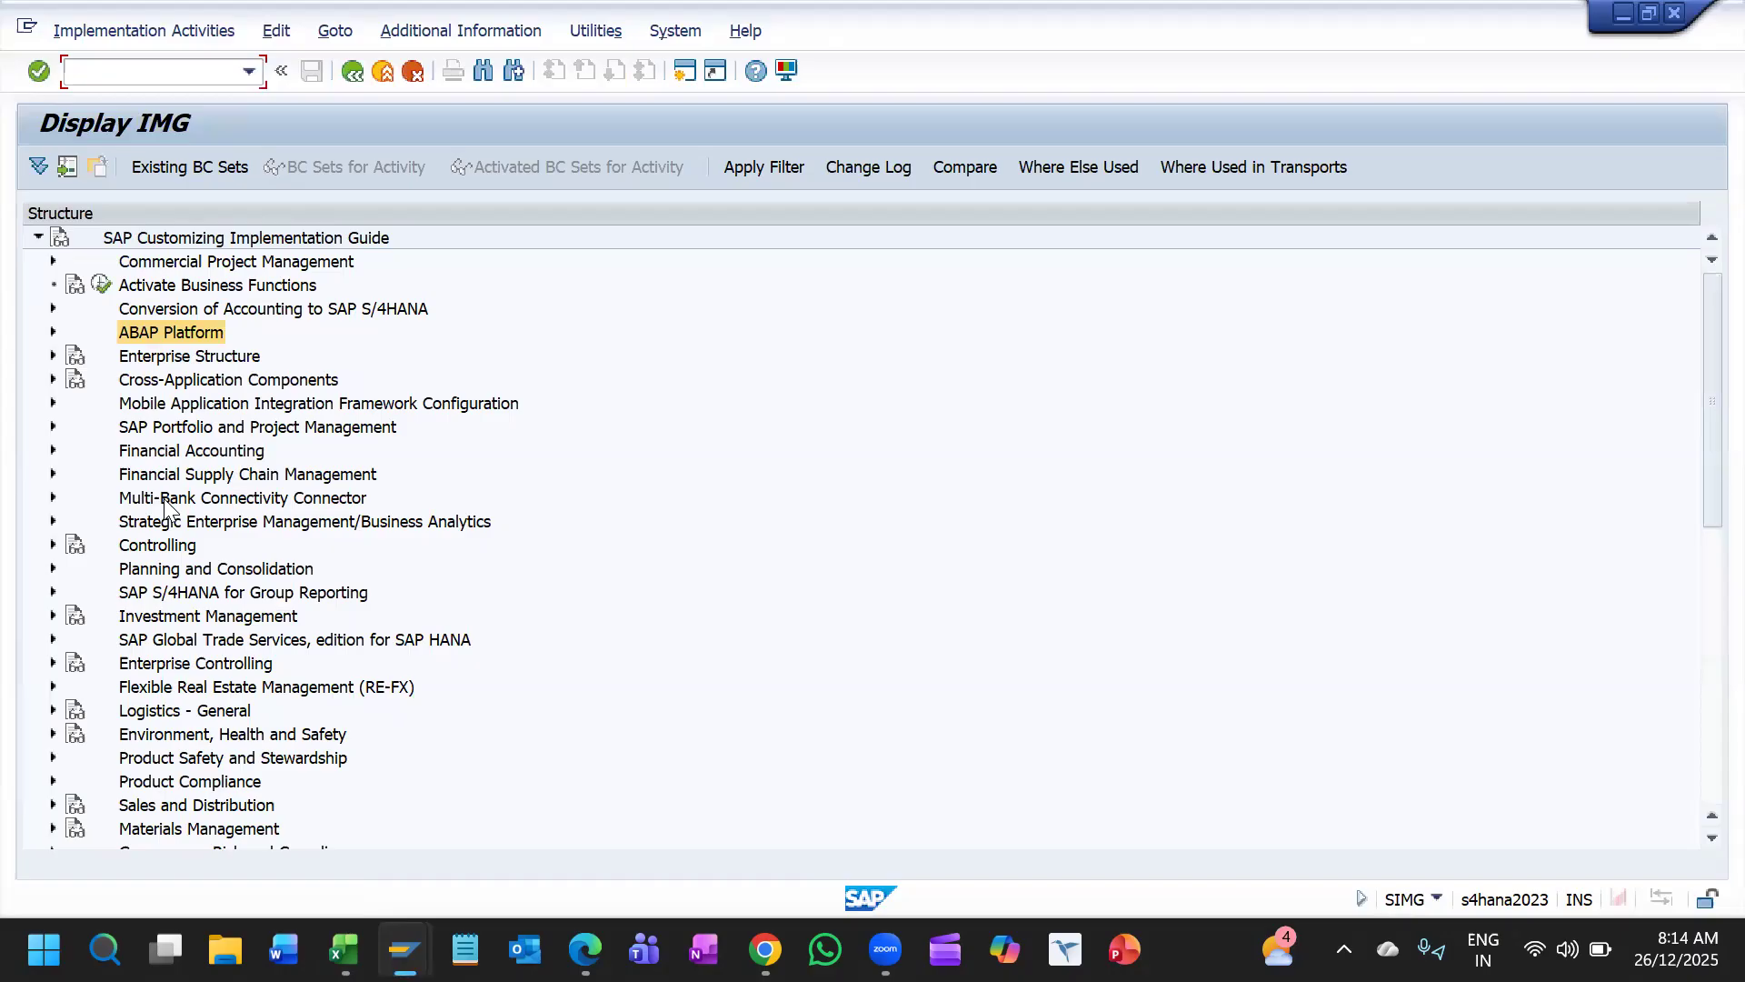
key(alt+Tab)
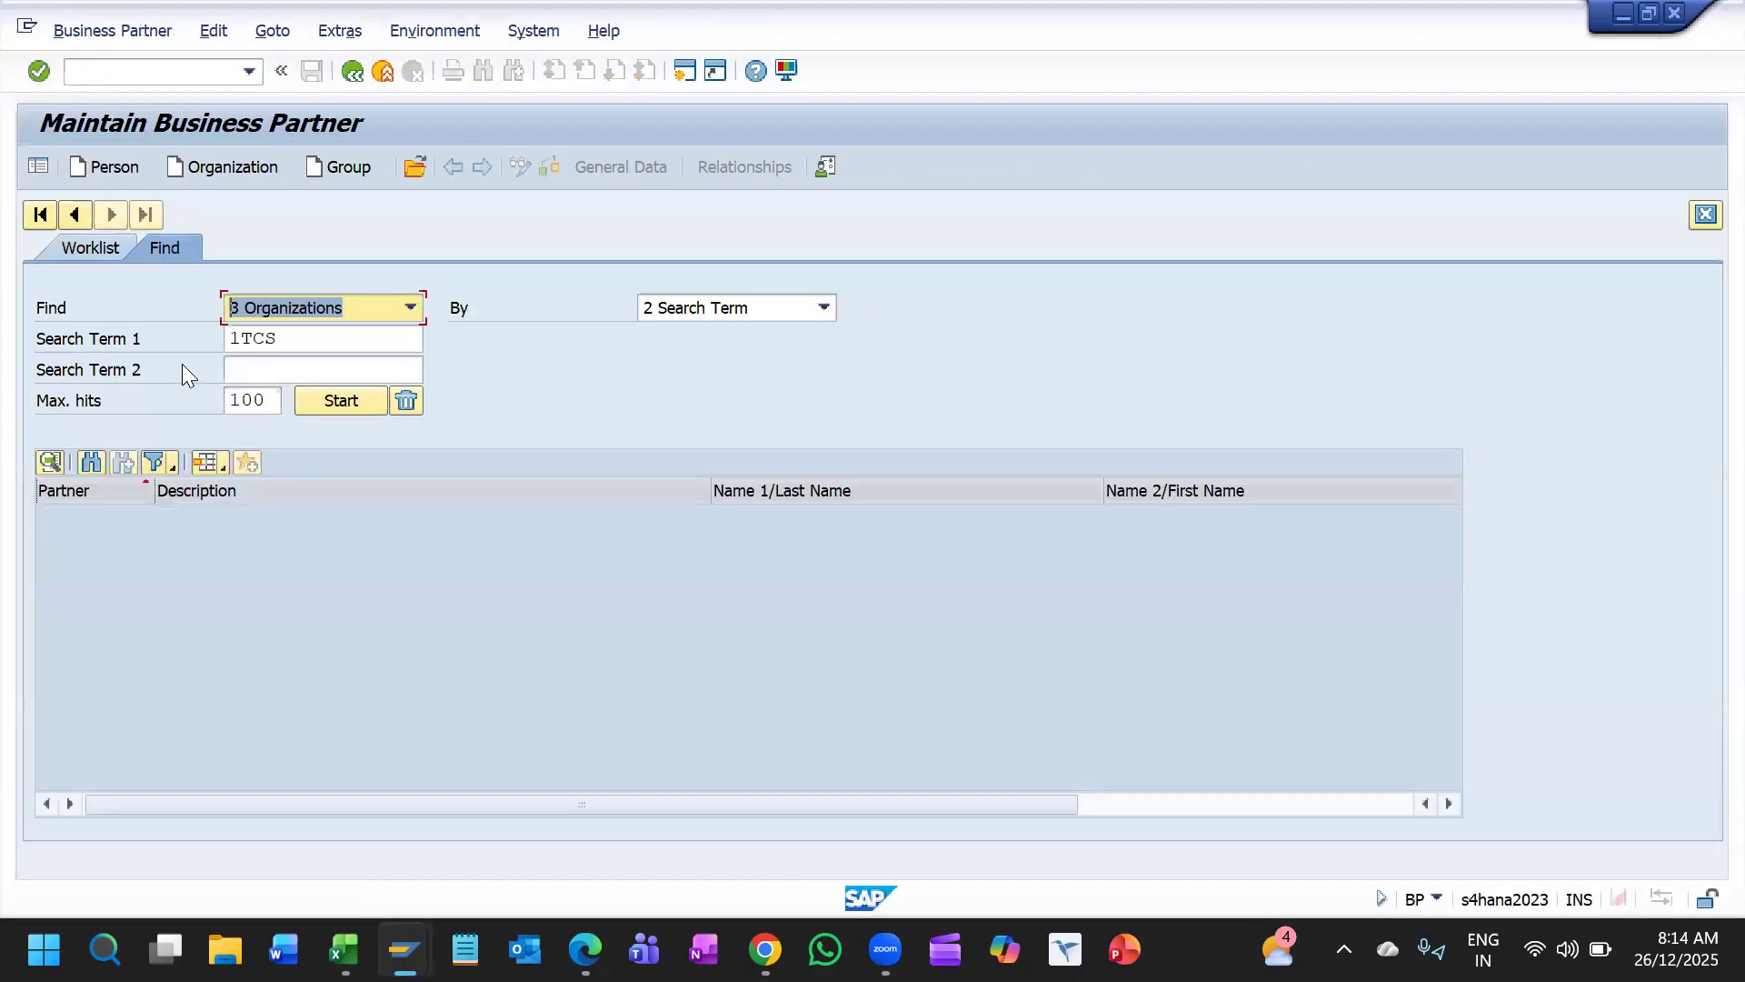
Step: Search organizations by search term 1TCS, open SAMUNG VENDOR FOR 1TCS and review its address, PO box and communication data
click(347, 403)
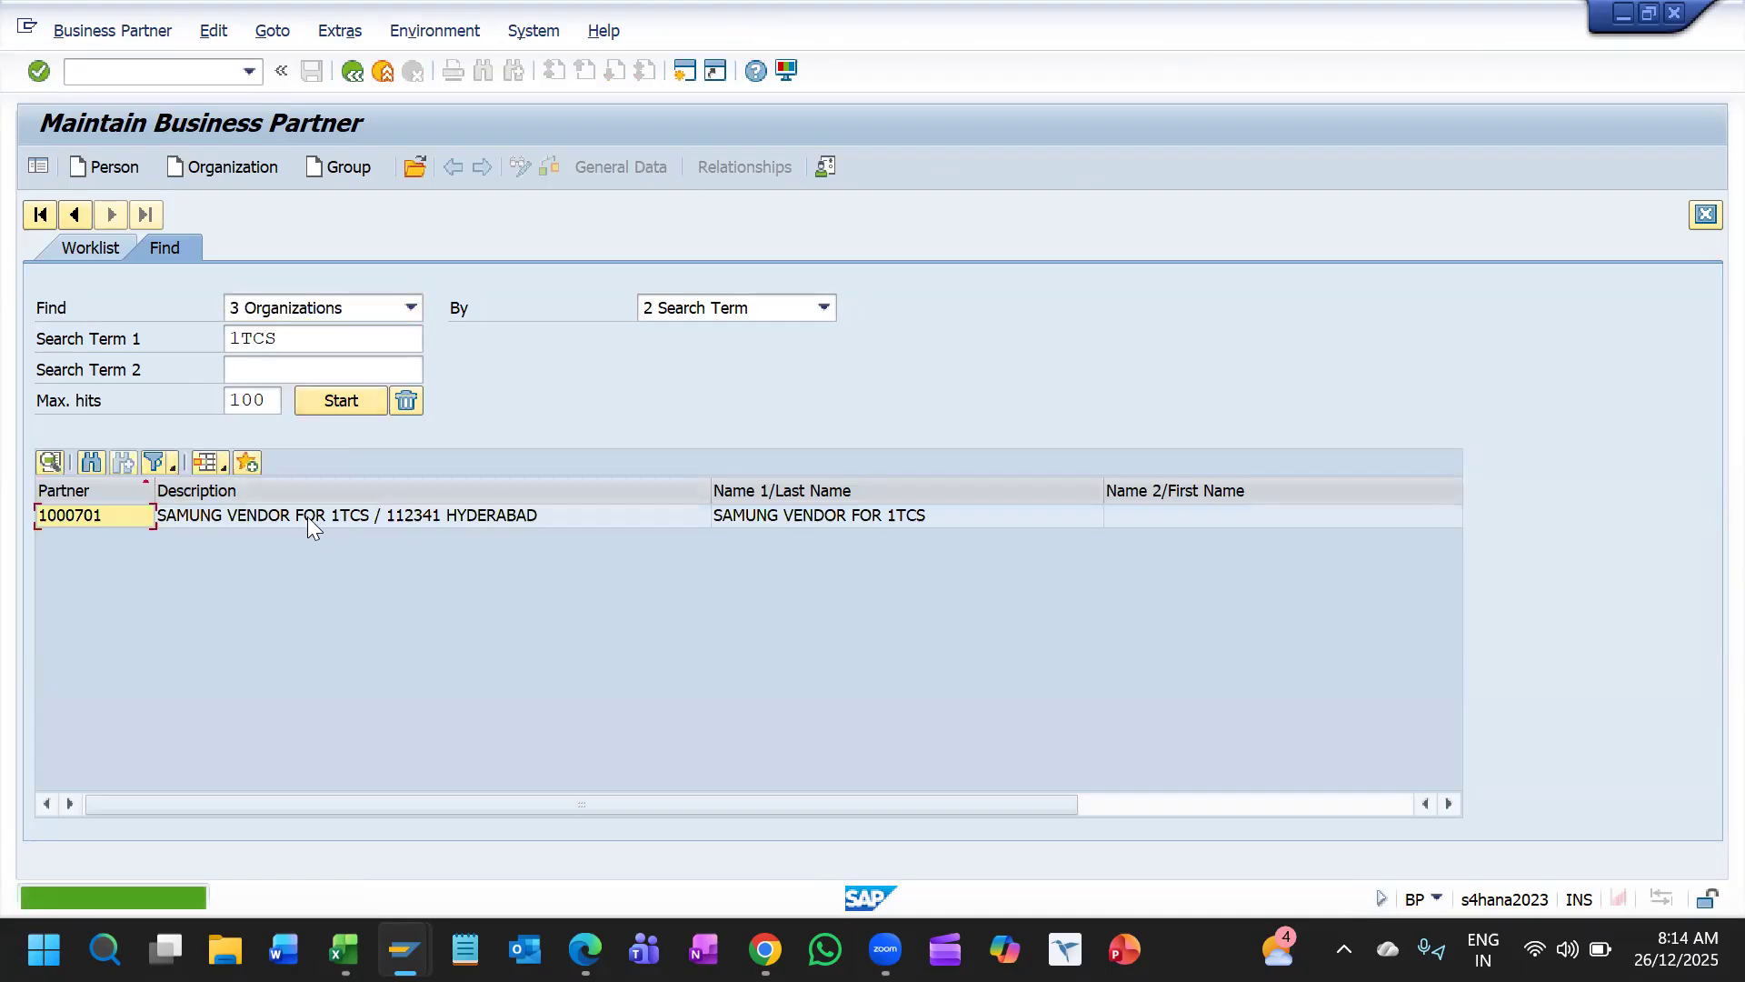
click(307, 516)
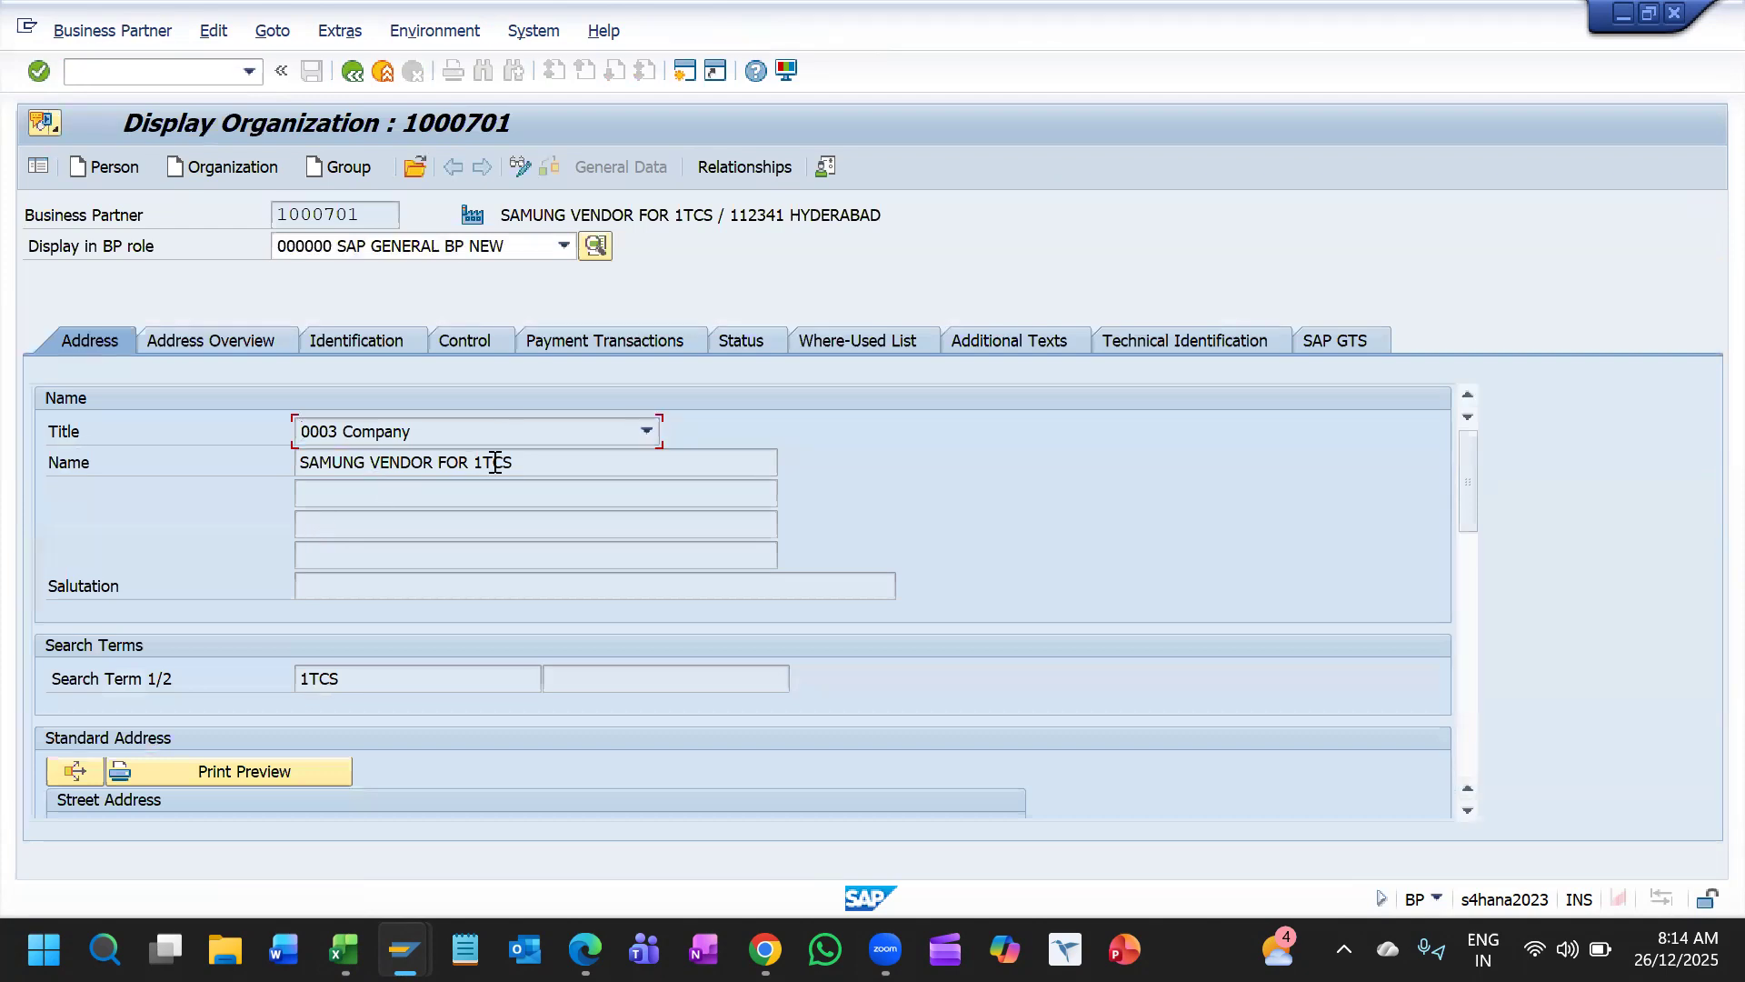
scroll(453, 709, down, 3)
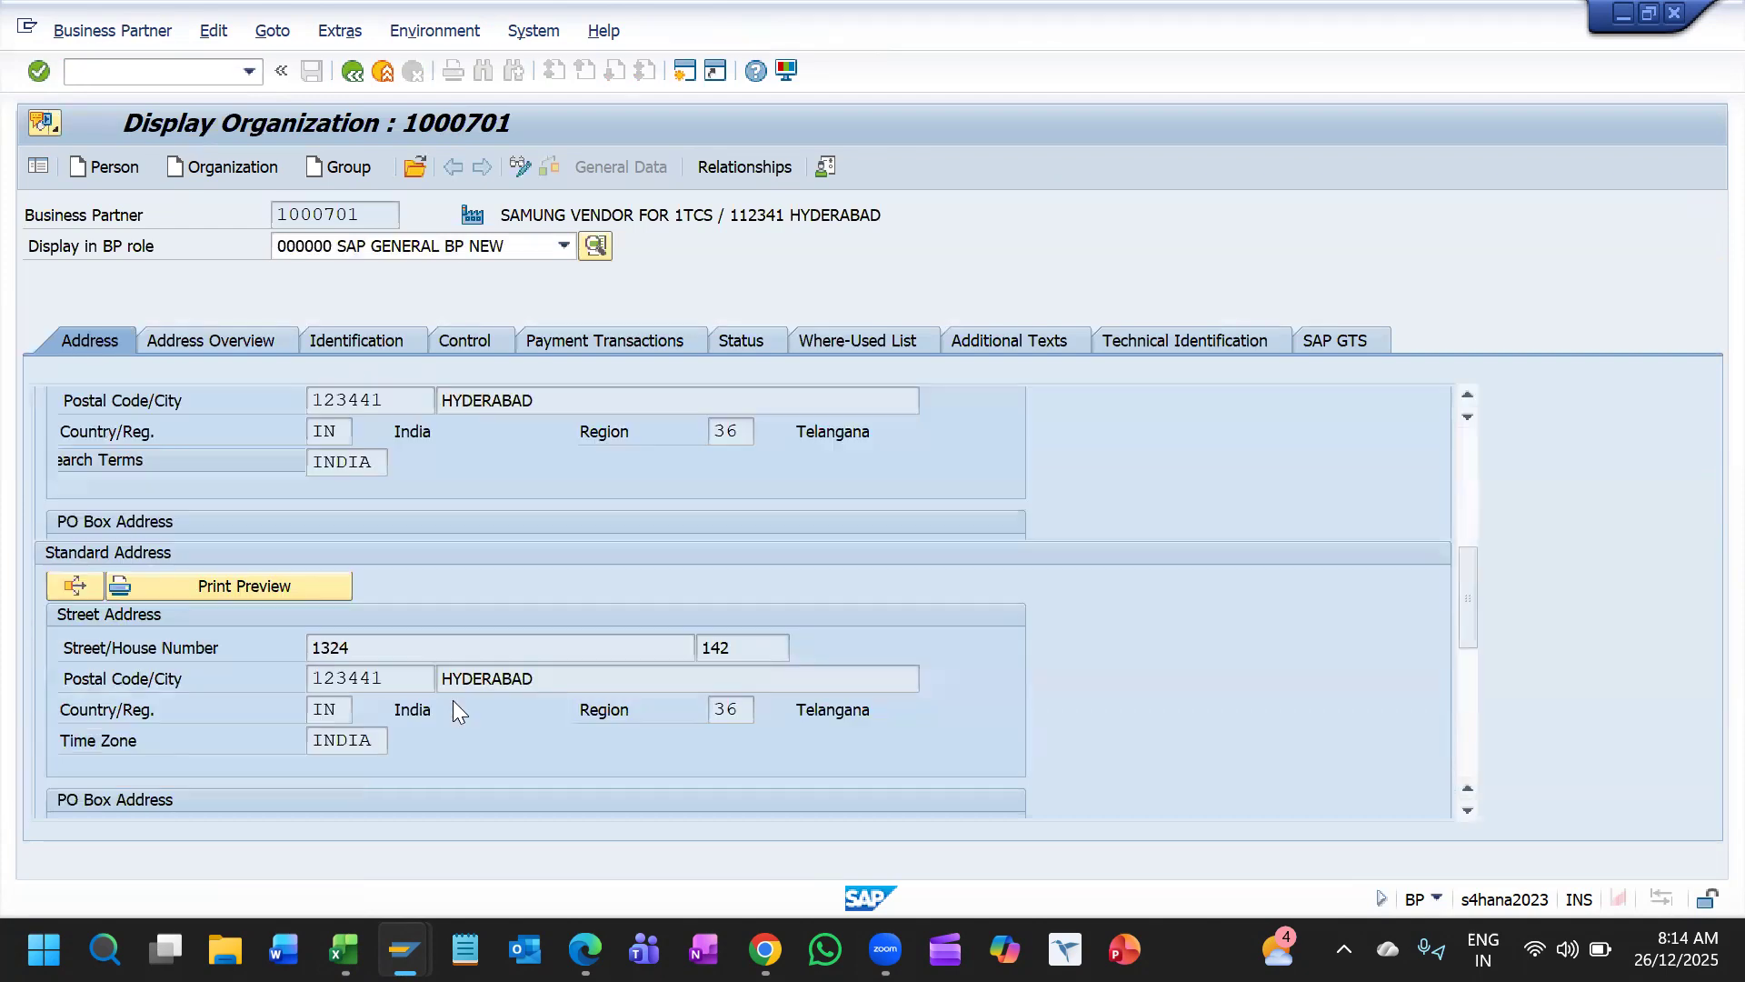
scroll(453, 701, down, 5)
scroll(418, 623, up, 3)
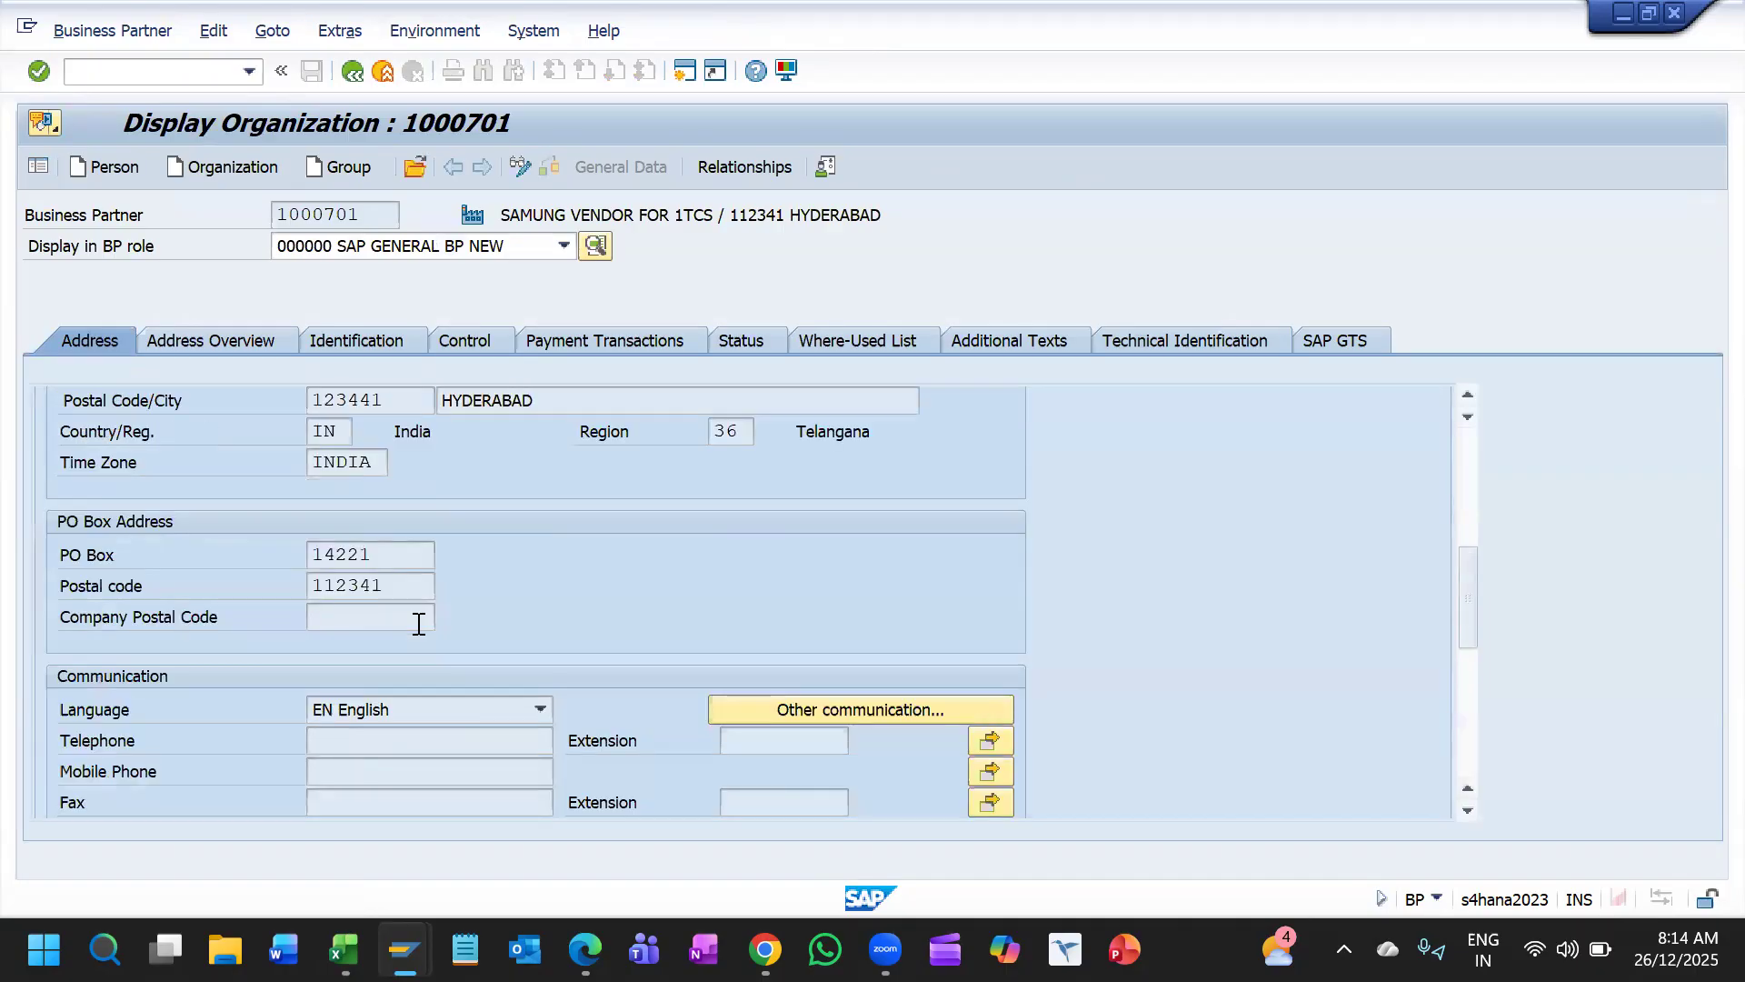
Step: Examine the vendor's Address Overview, including the address description and its Valid From and Valid To dates
click(230, 342)
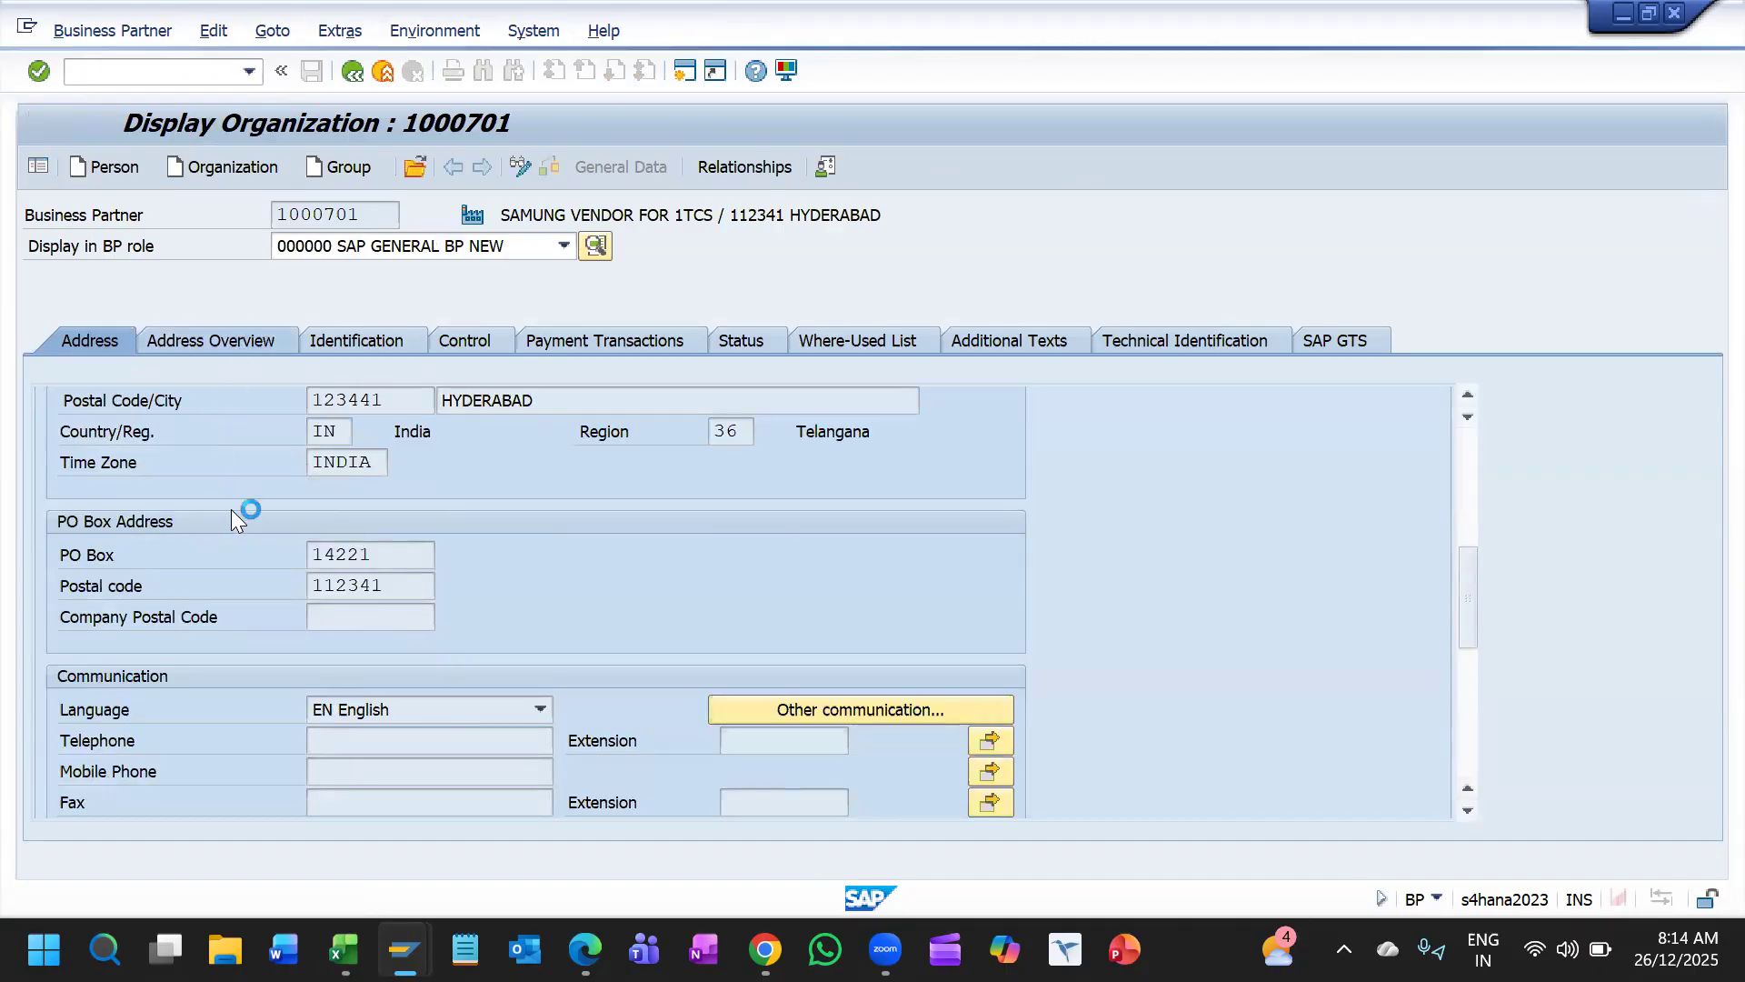
drag(440, 462, 128, 468)
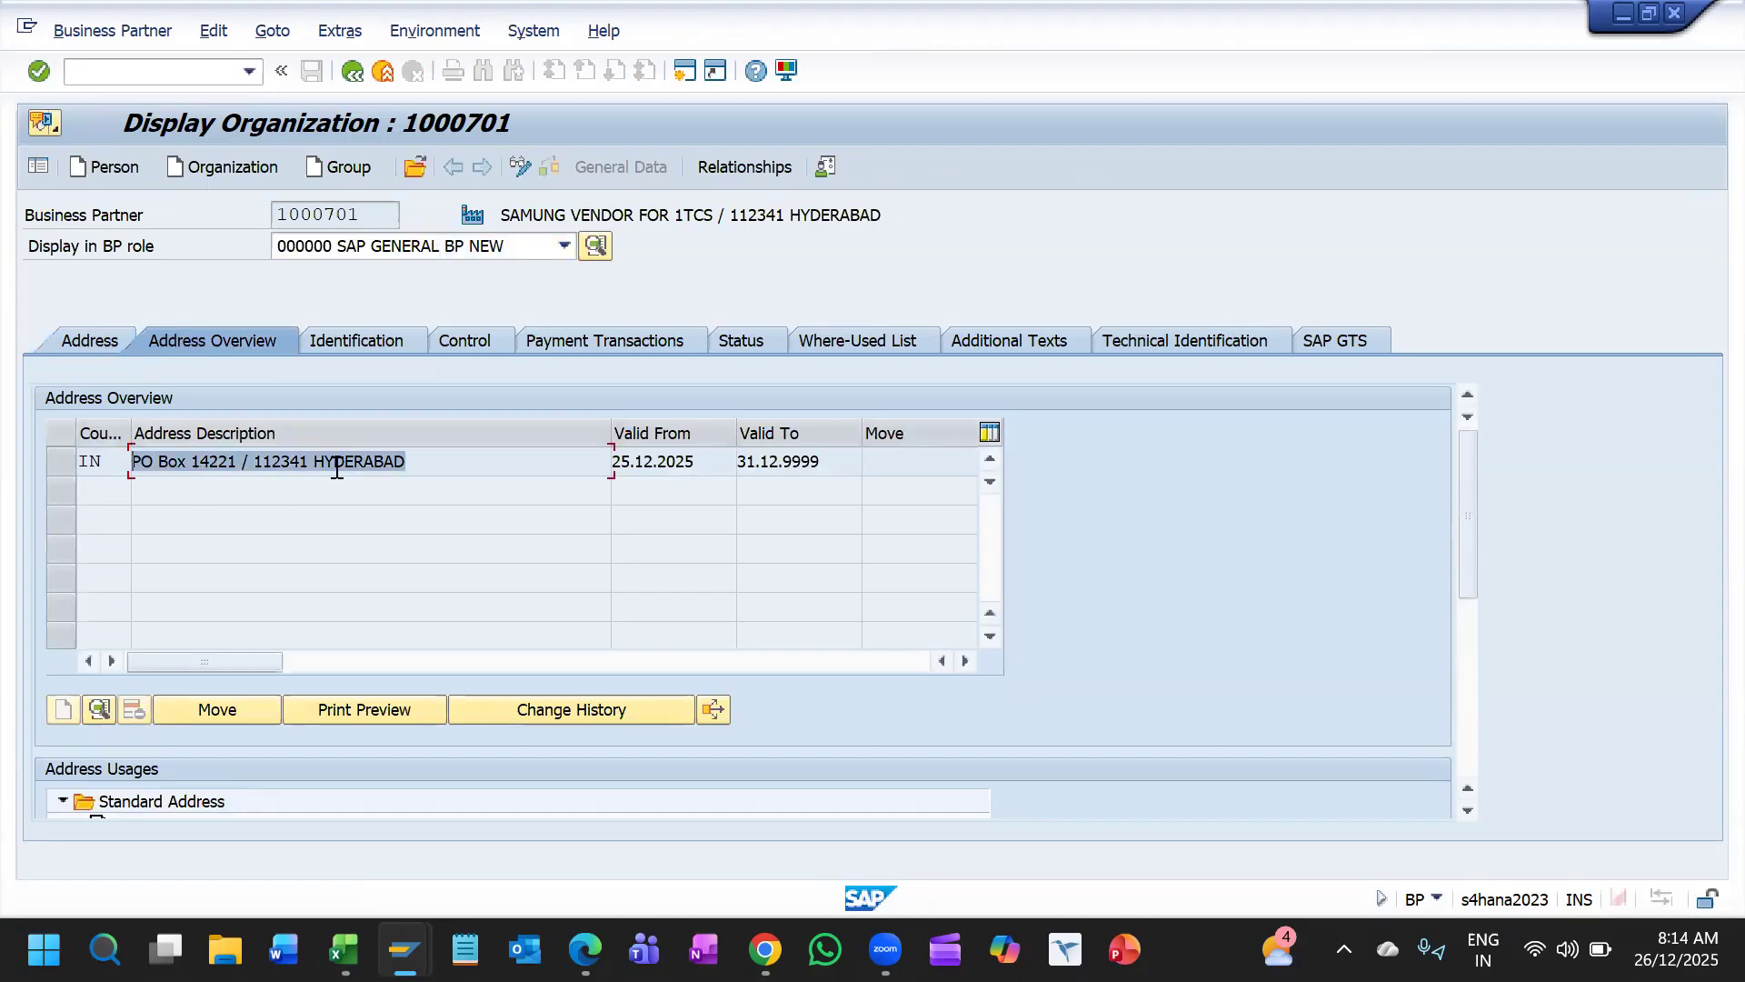
drag(727, 465, 613, 469)
drag(838, 462, 734, 467)
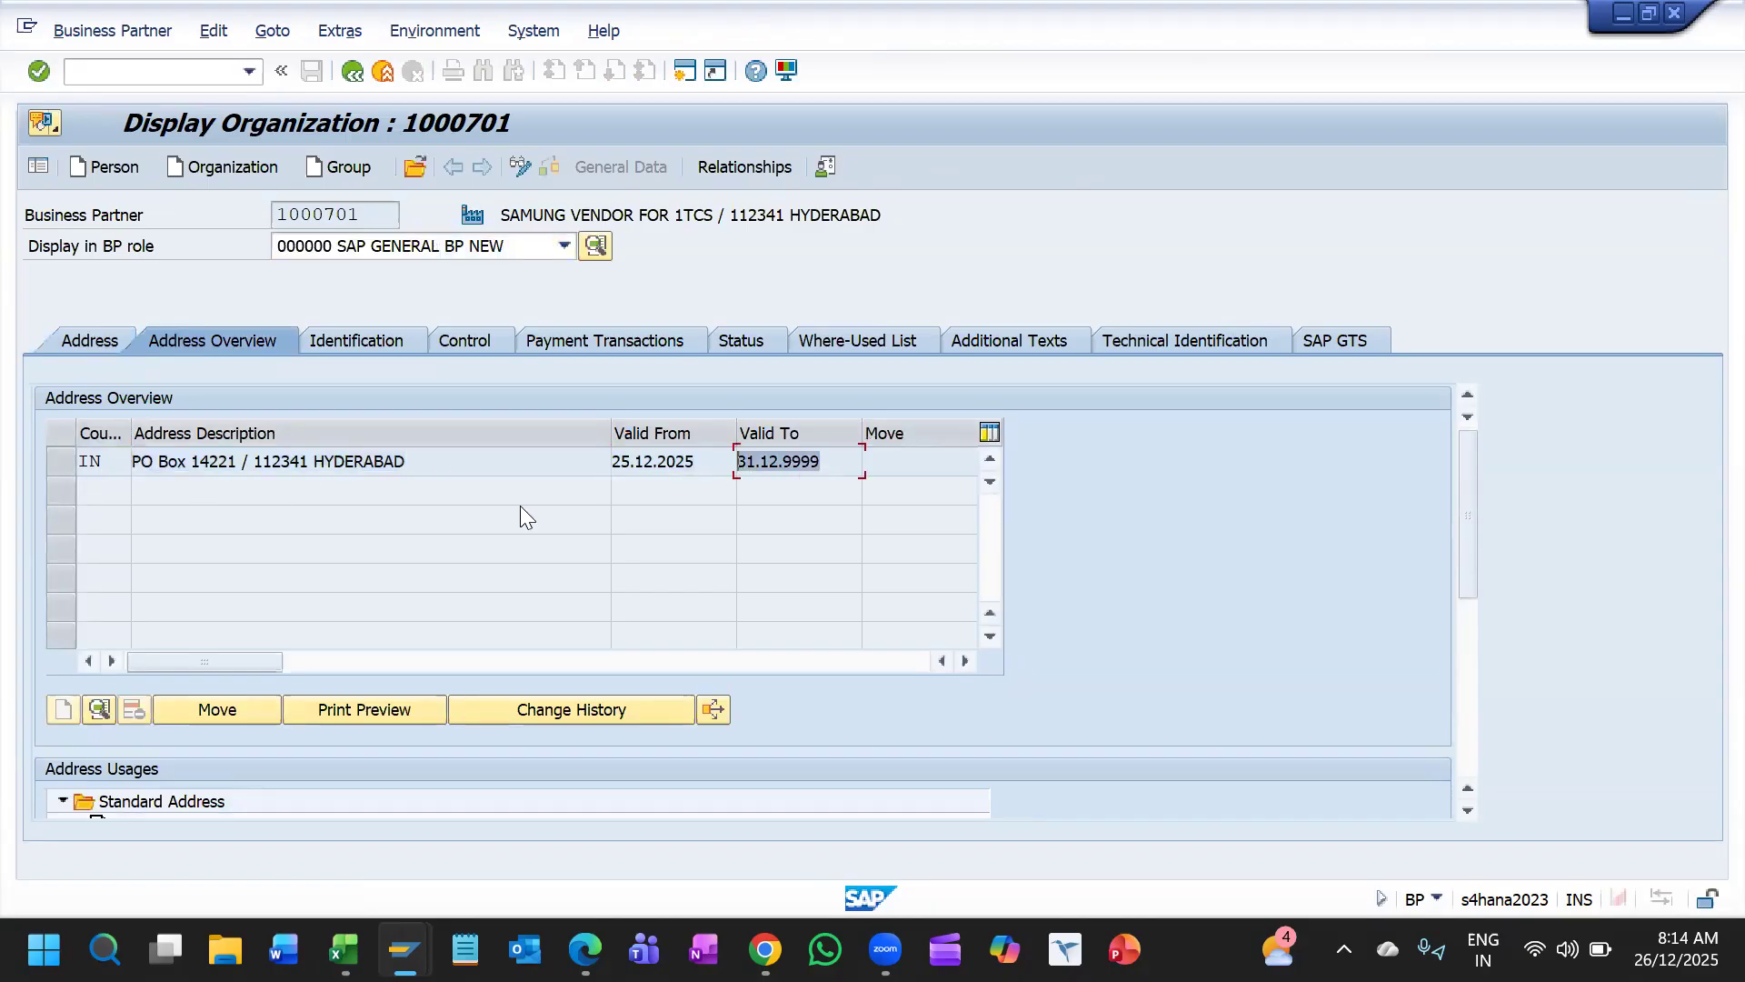
Step: Review the vendor's address usages, then its identification, control, payment transactions and status data
scroll(399, 592, down, 3)
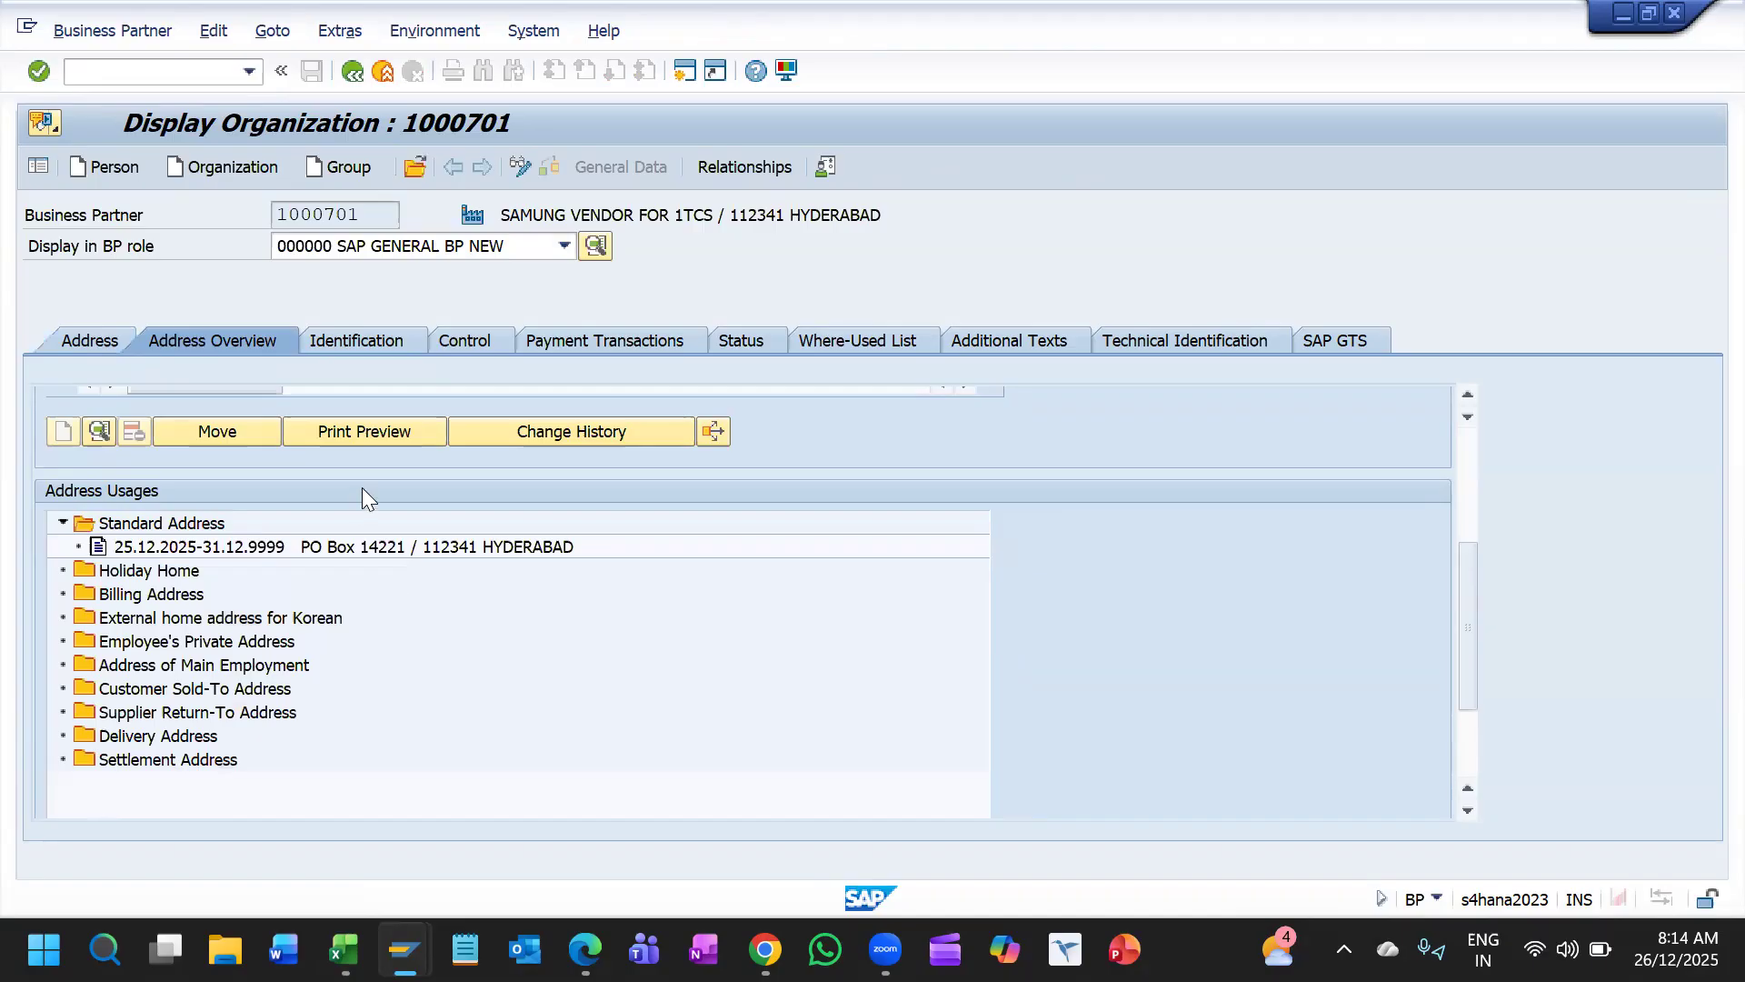
click(365, 342)
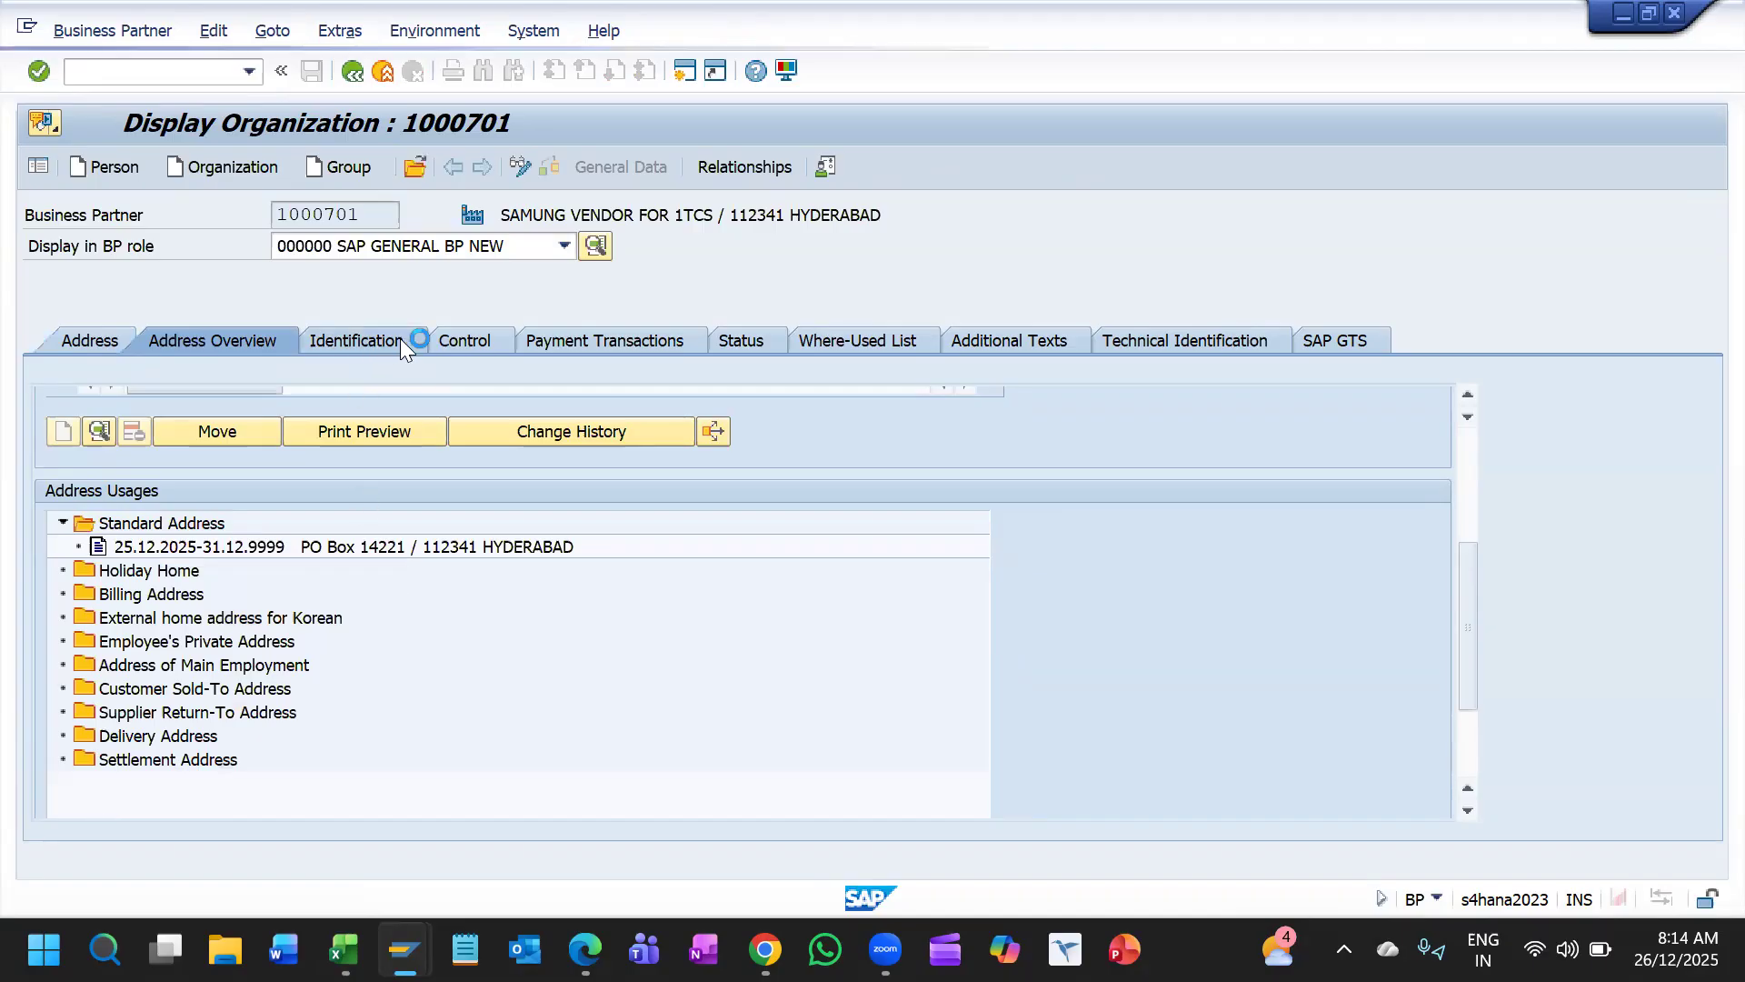
click(465, 342)
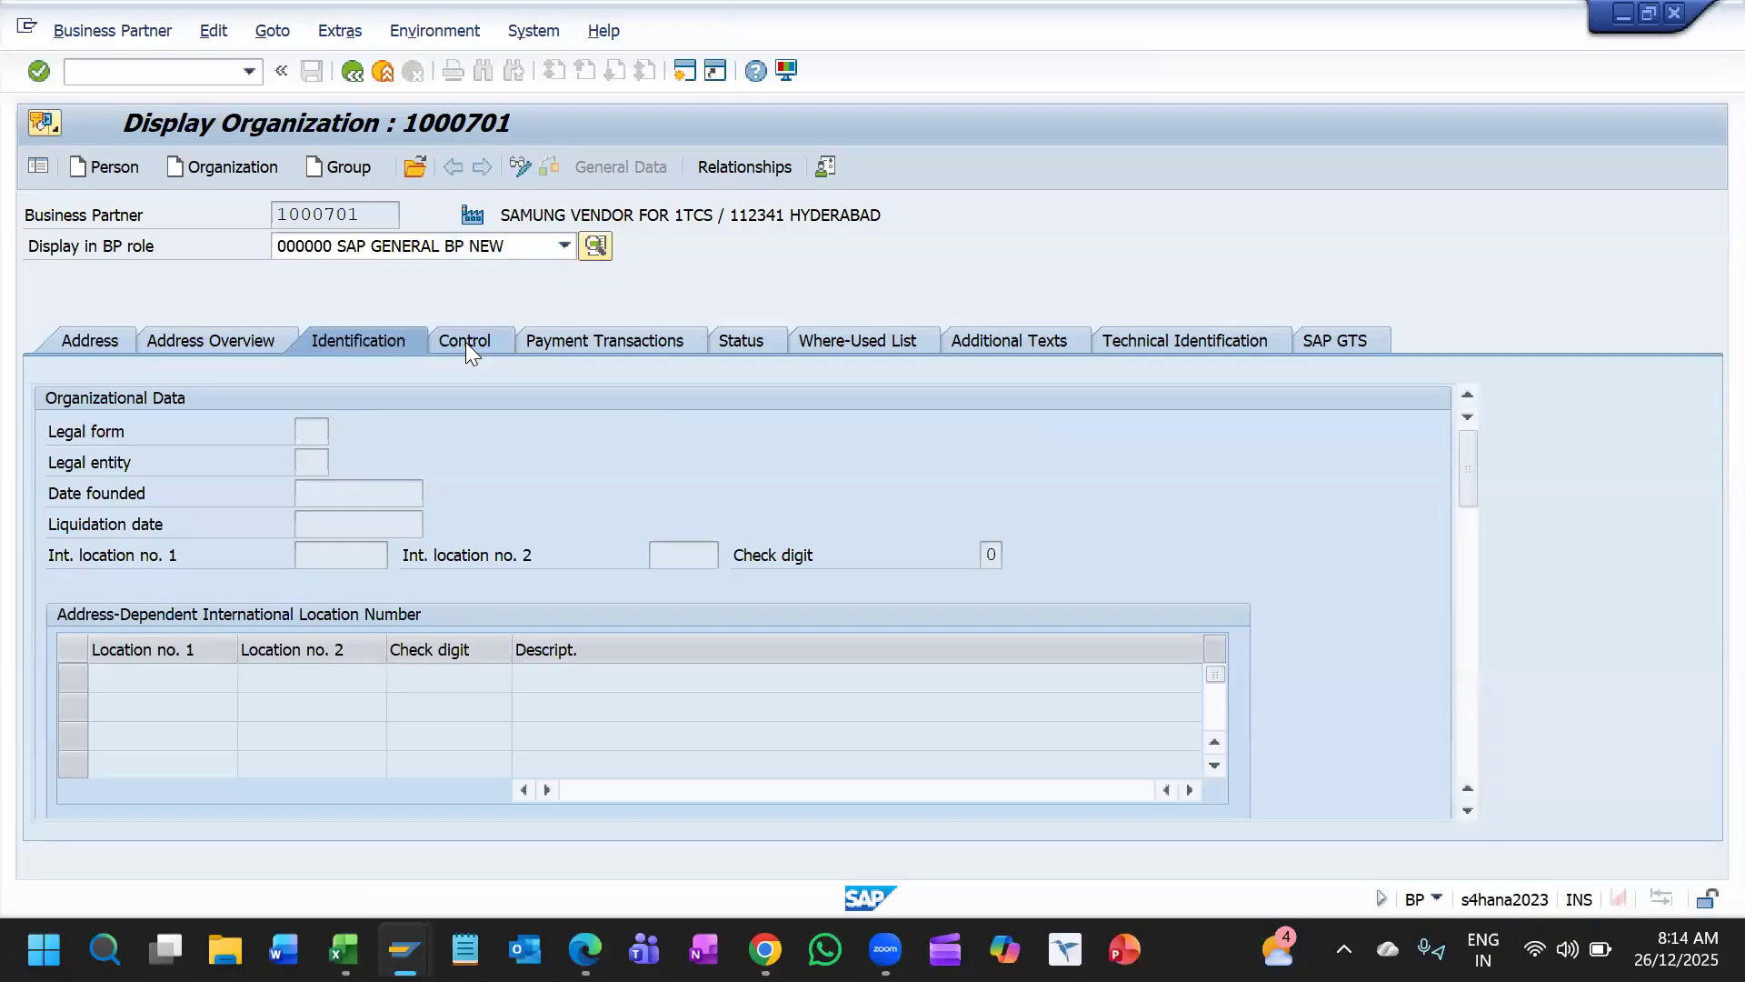
click(589, 341)
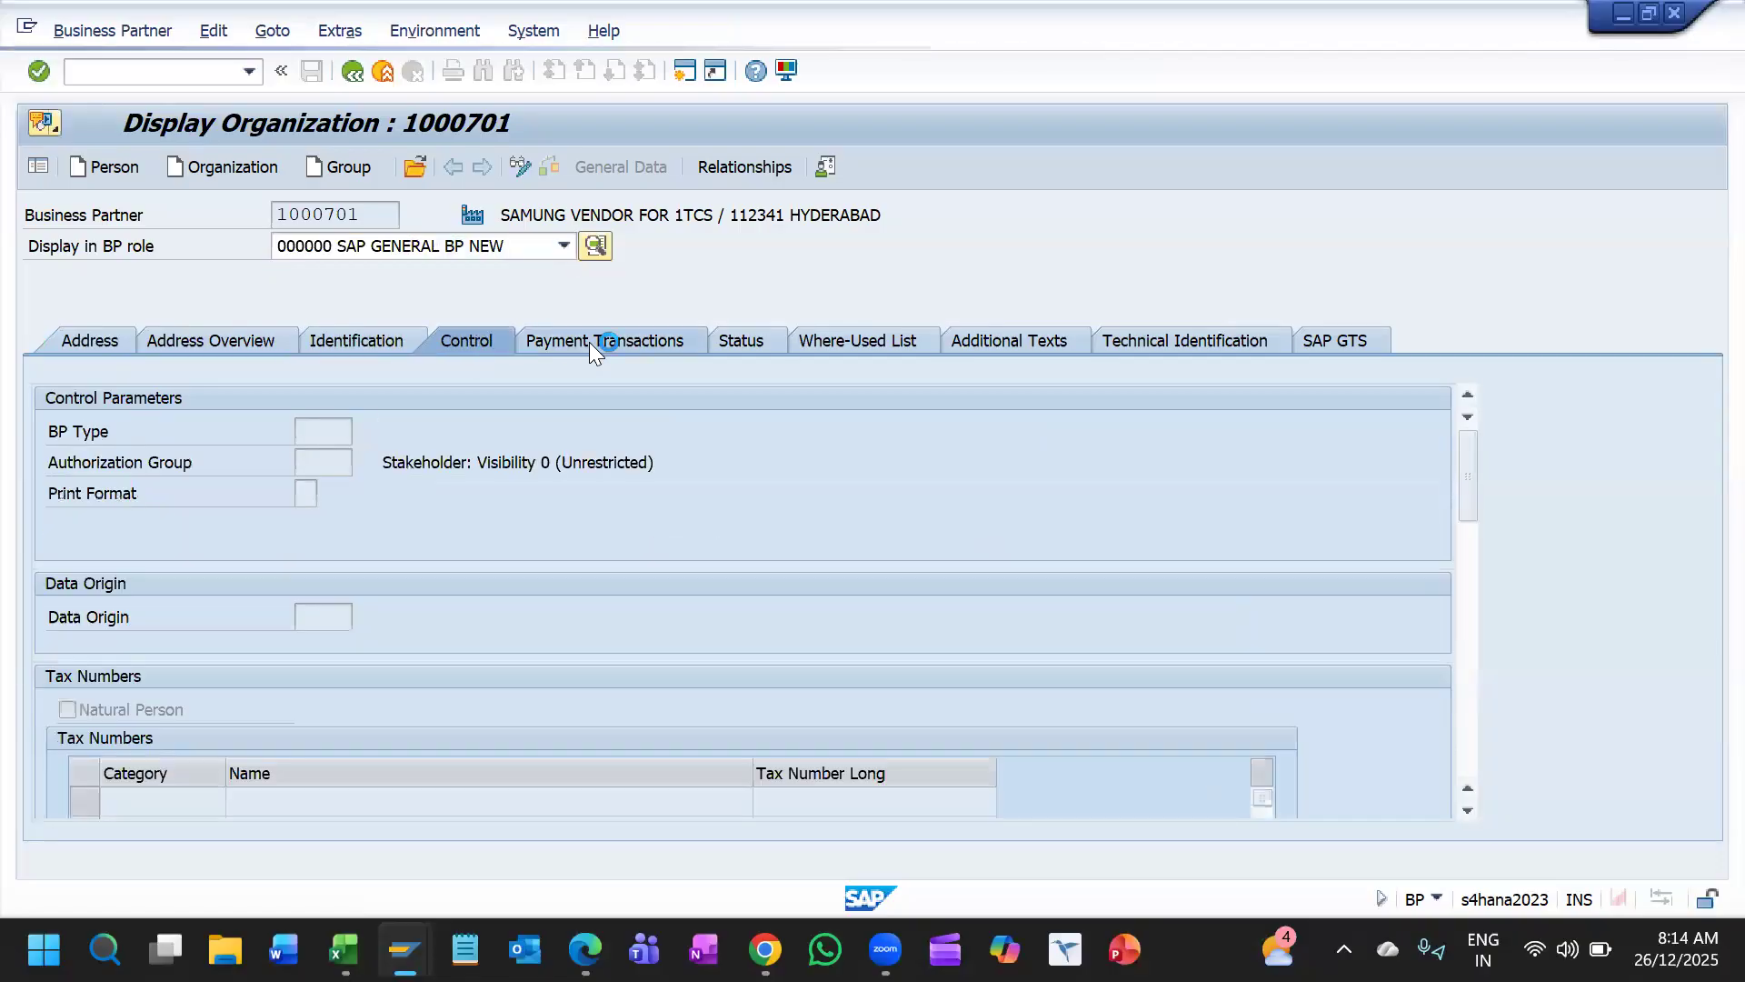
click(754, 344)
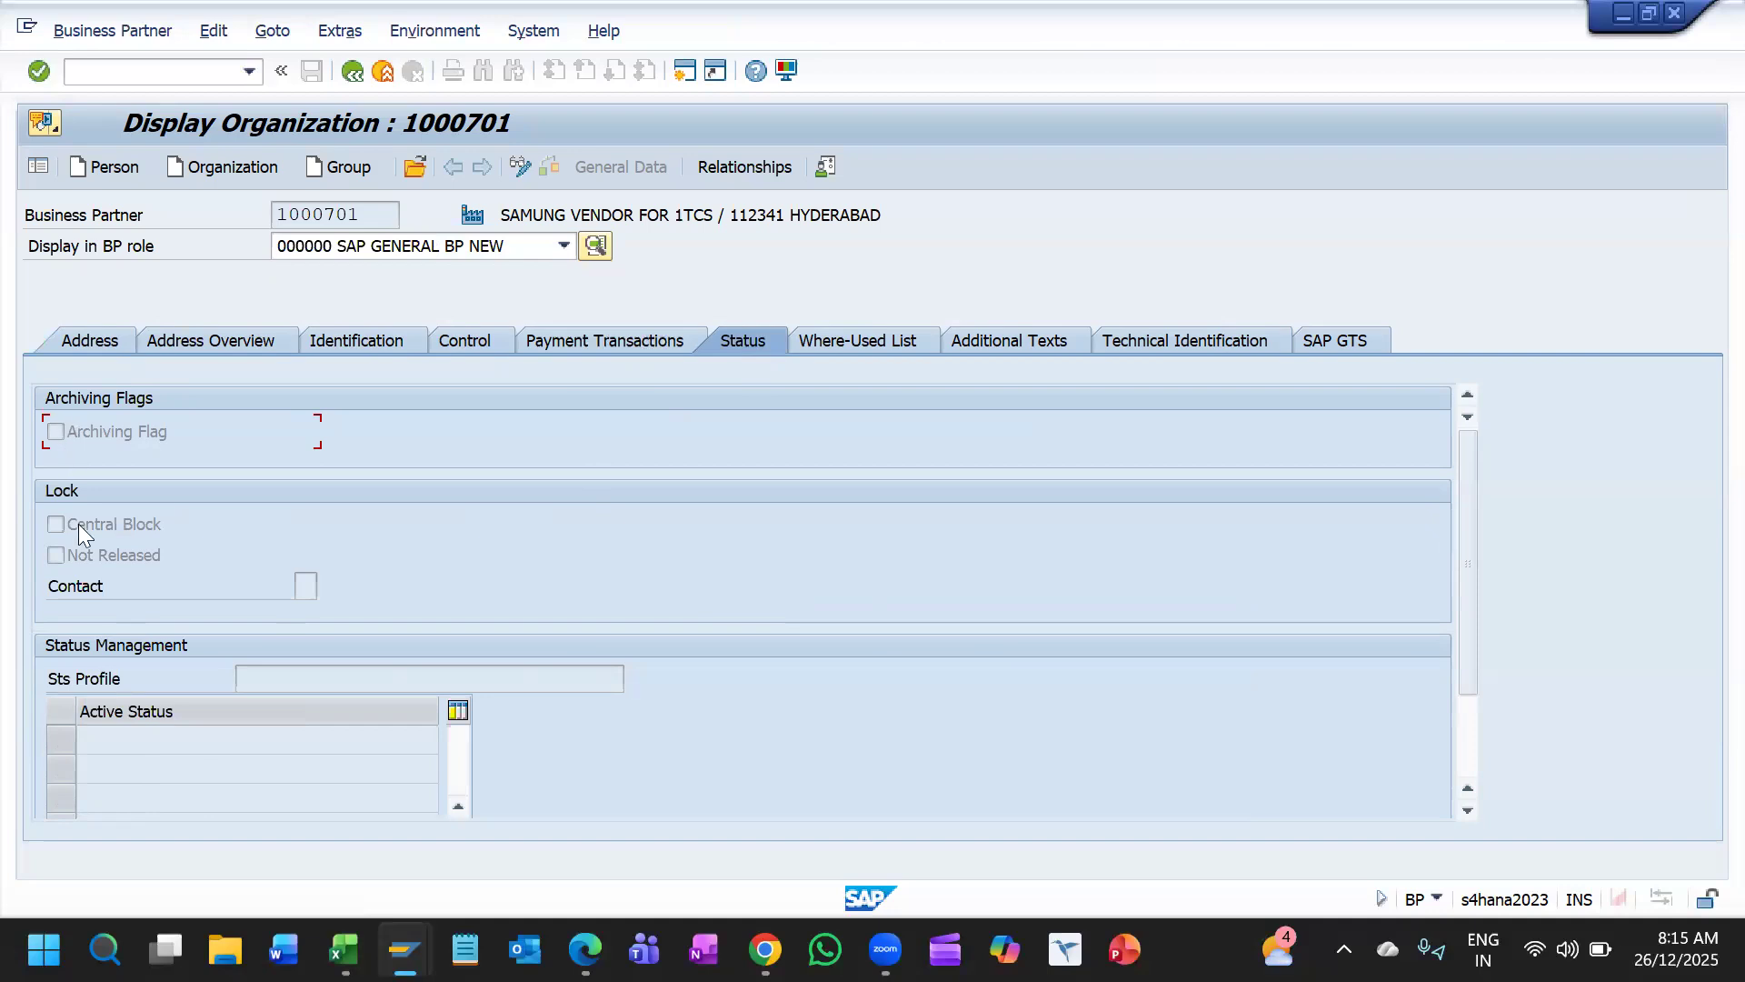
scroll(455, 596, down, 2)
scroll(751, 478, up, 2)
Step: Examine the vendor's BP role details for general data, company code data and purchasing organization, and close the dialog
click(596, 246)
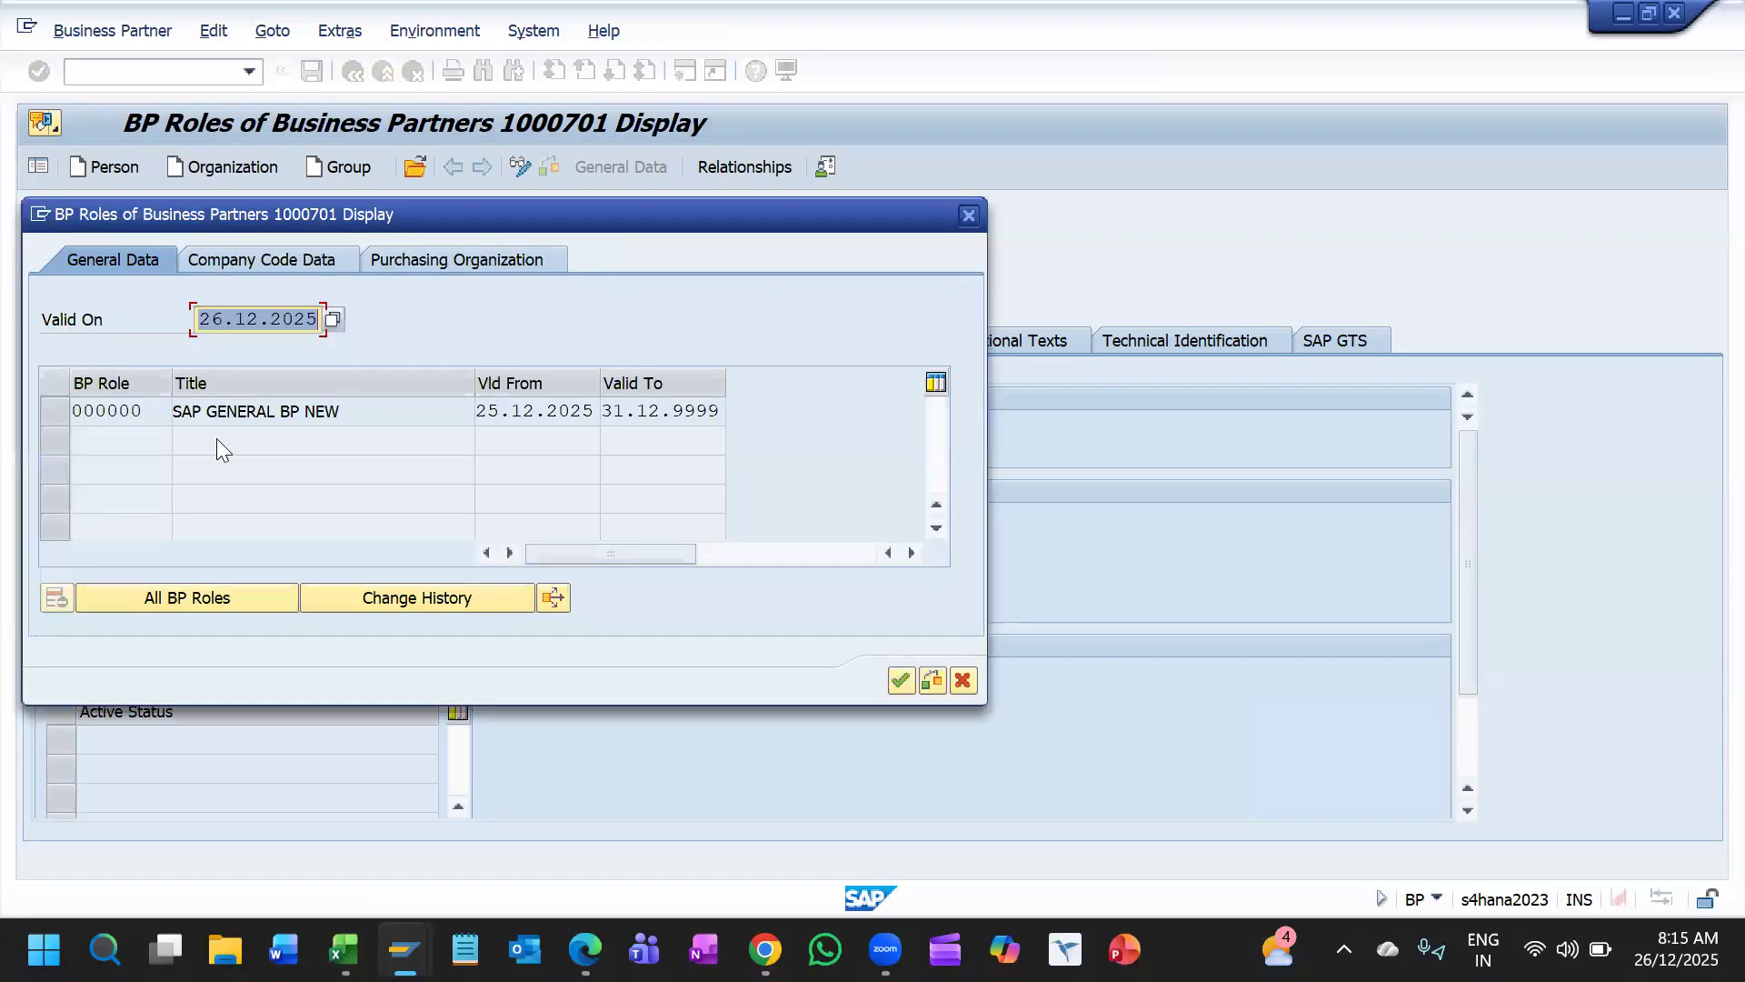
drag(341, 410, 185, 414)
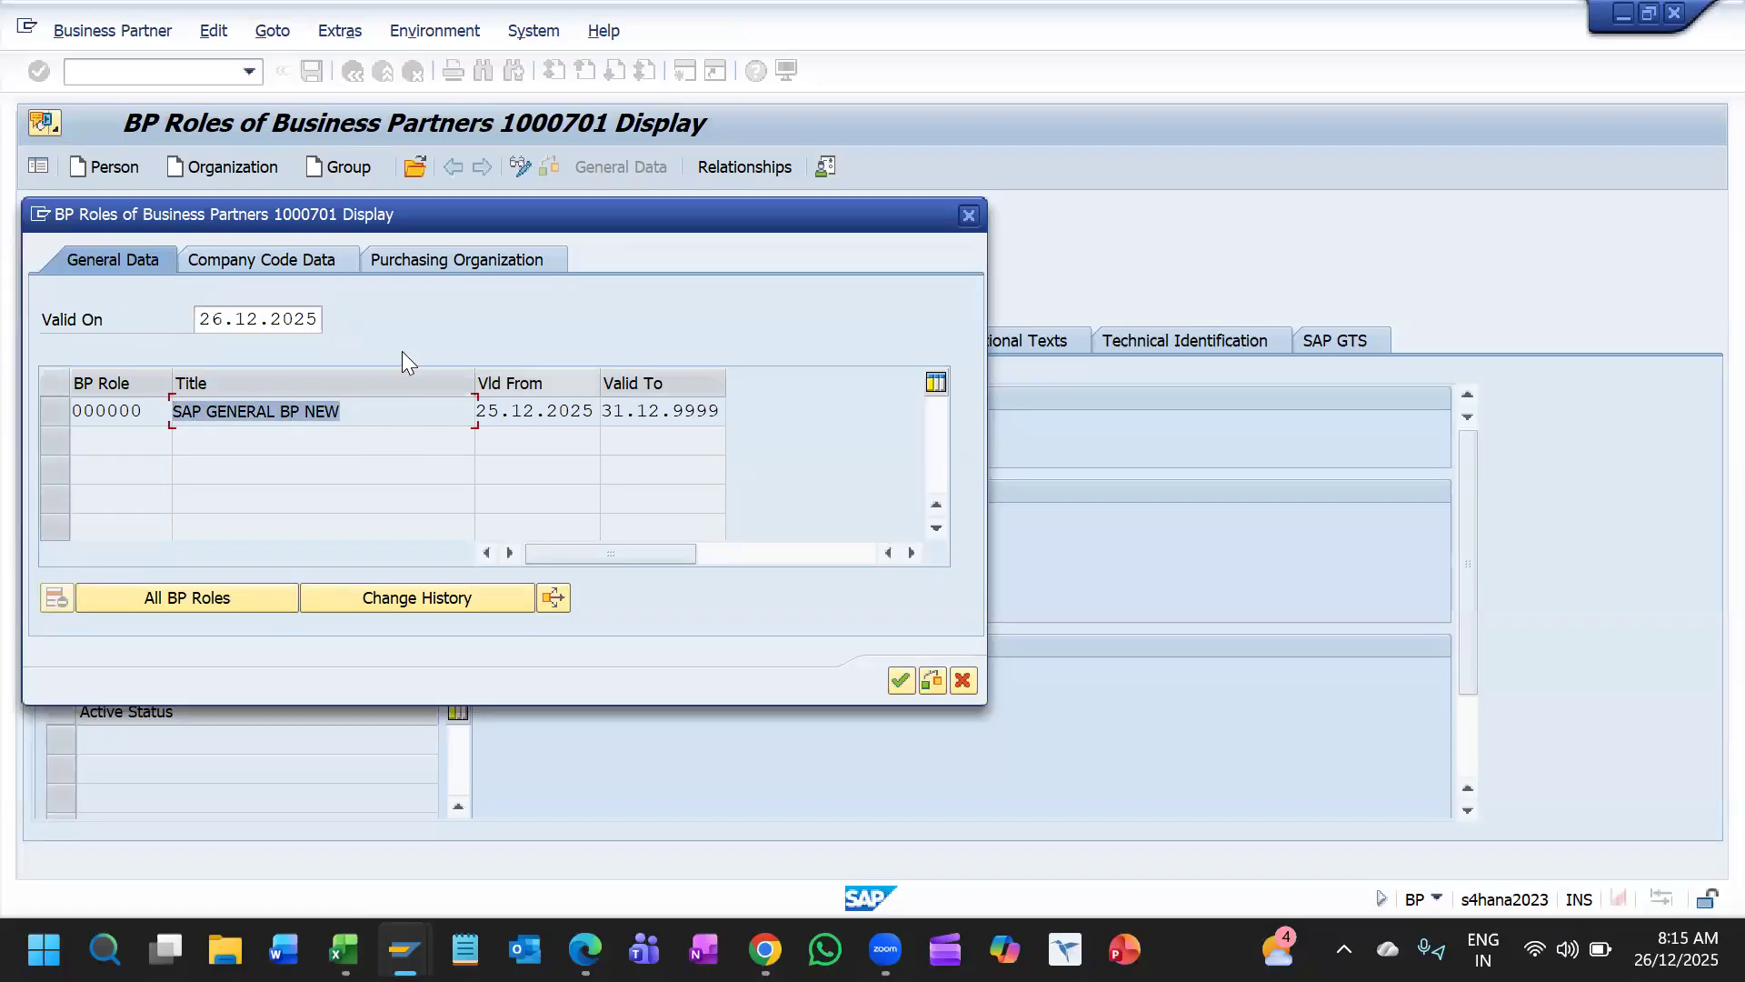
click(262, 258)
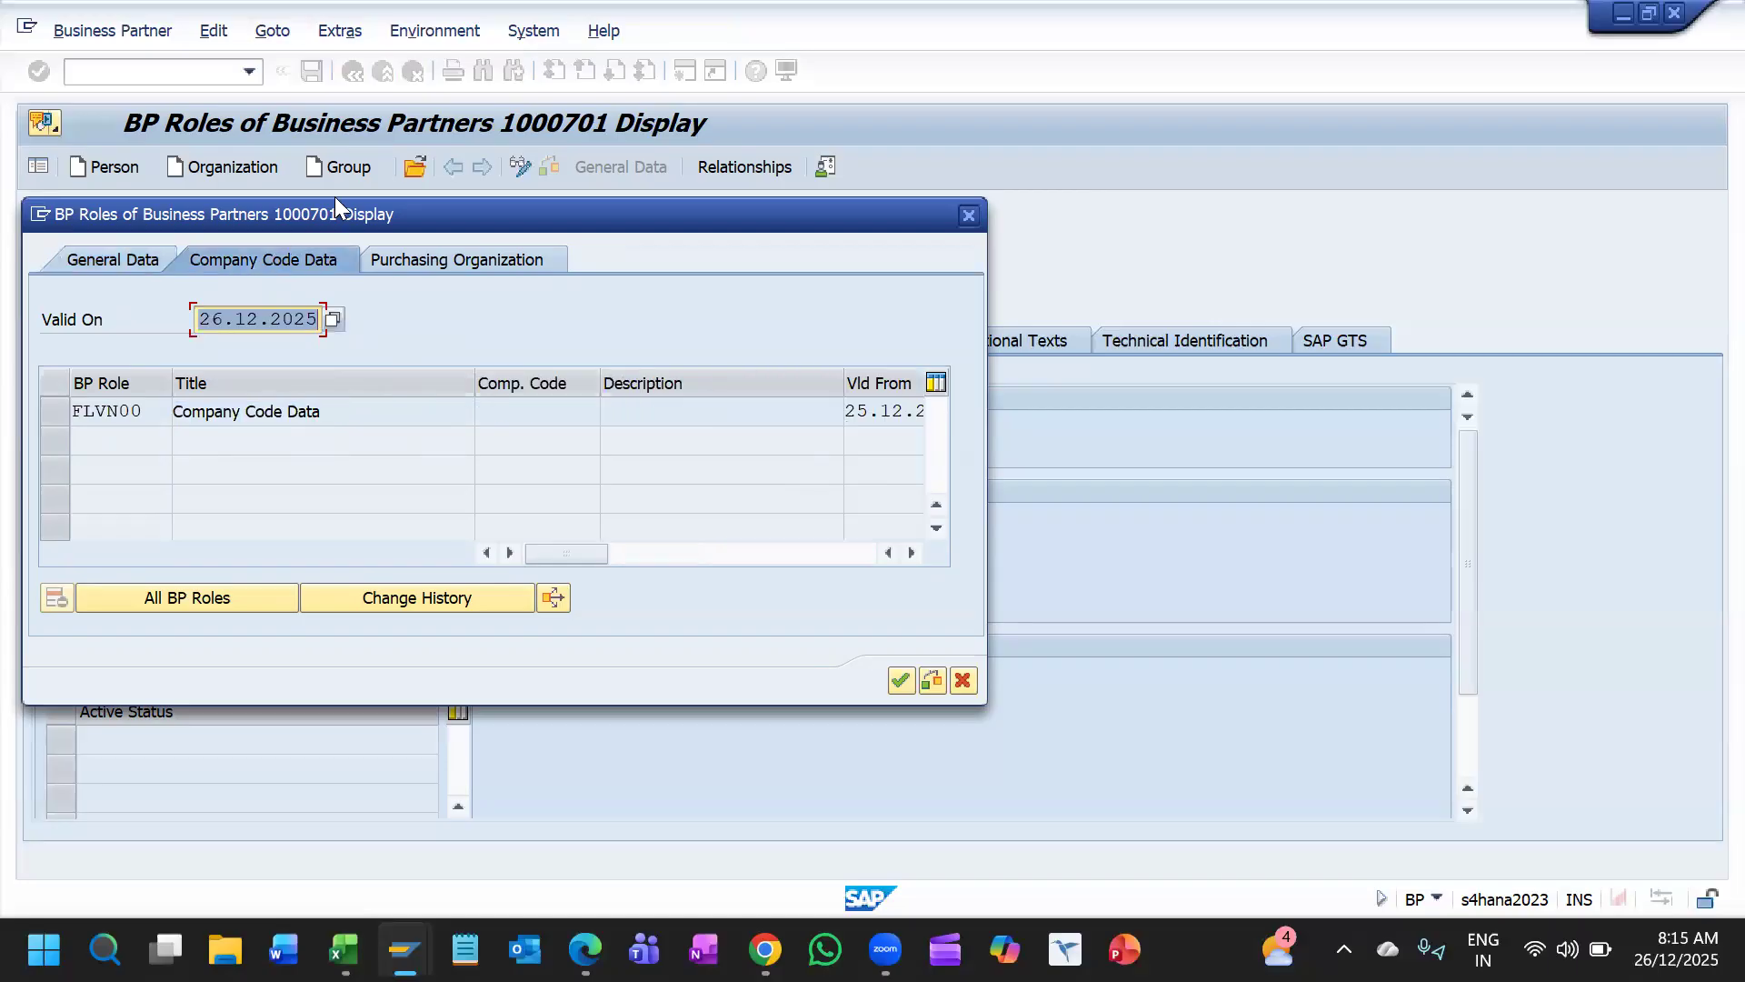
drag(337, 216, 425, 238)
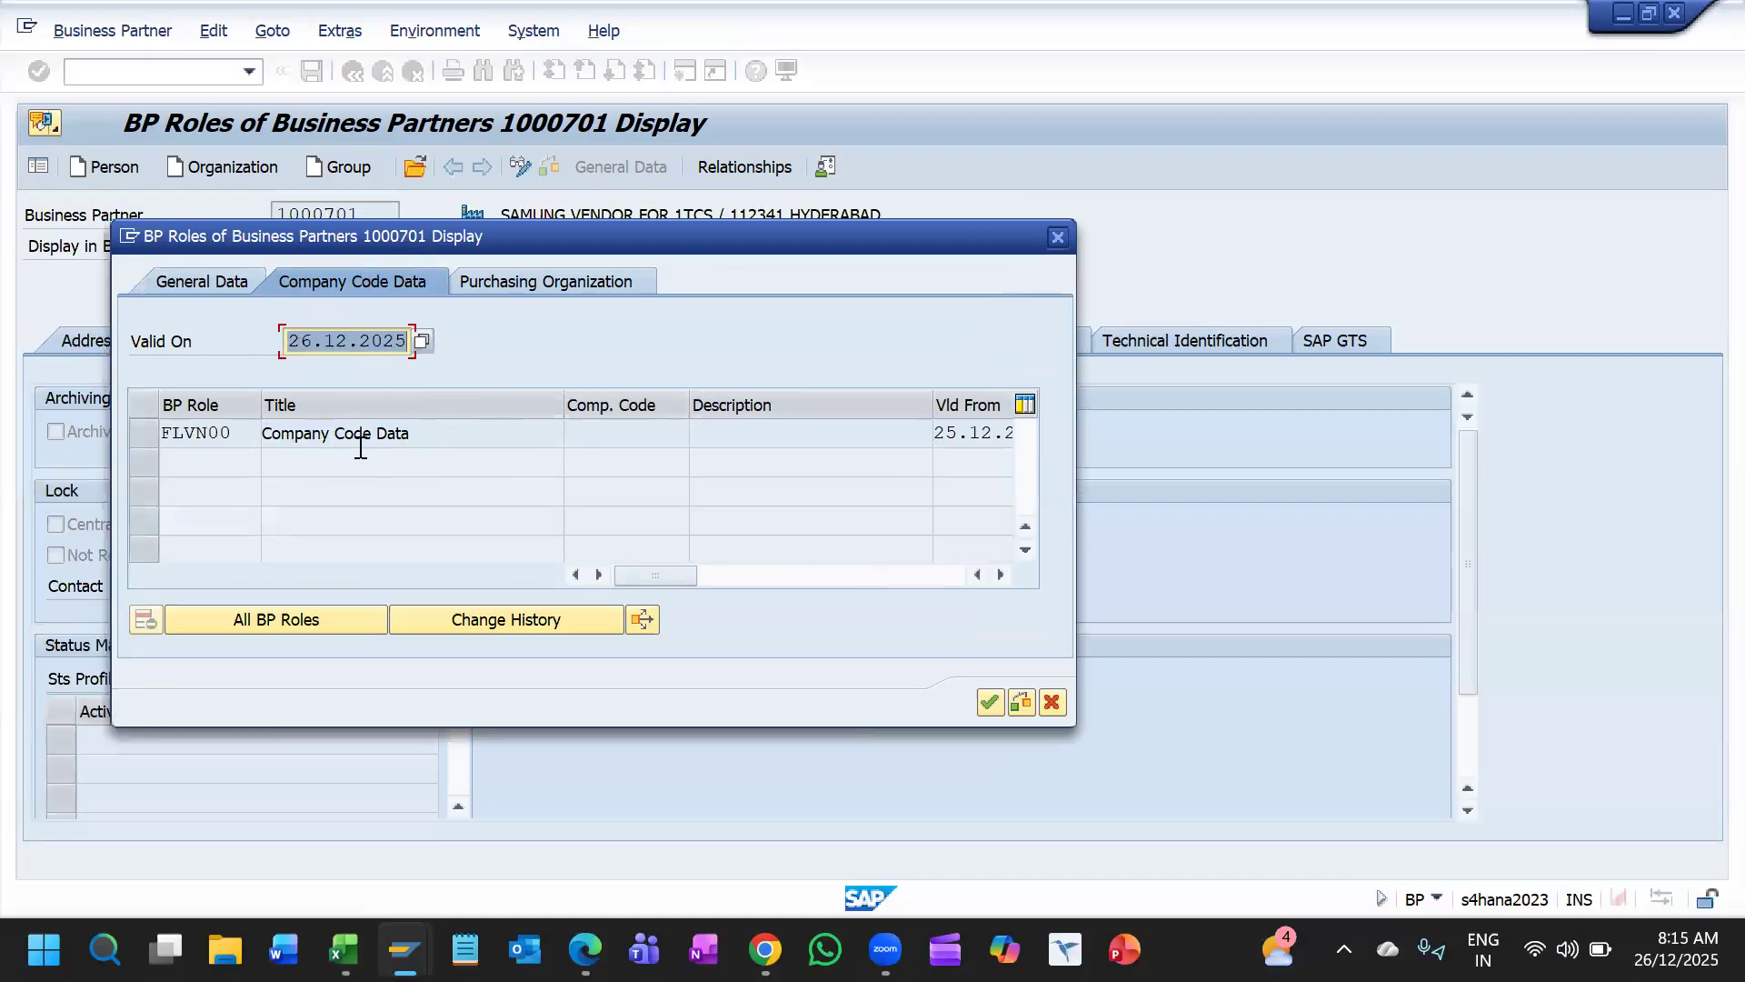
drag(404, 433, 243, 432)
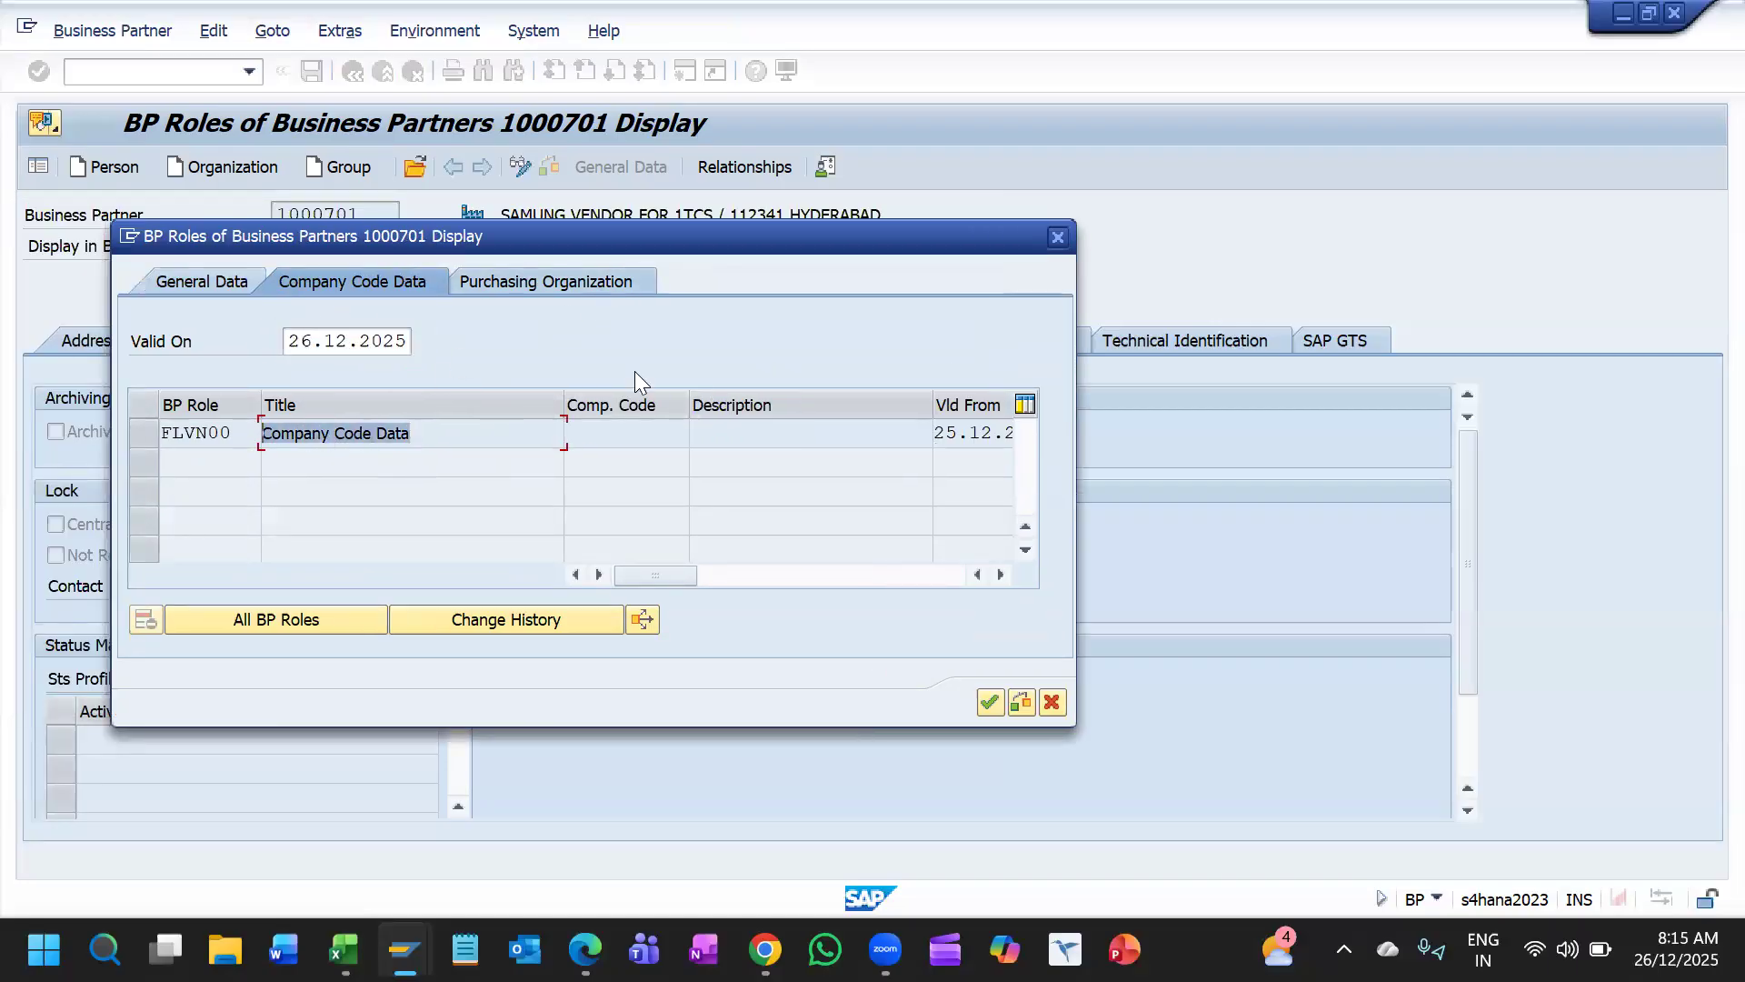
click(549, 285)
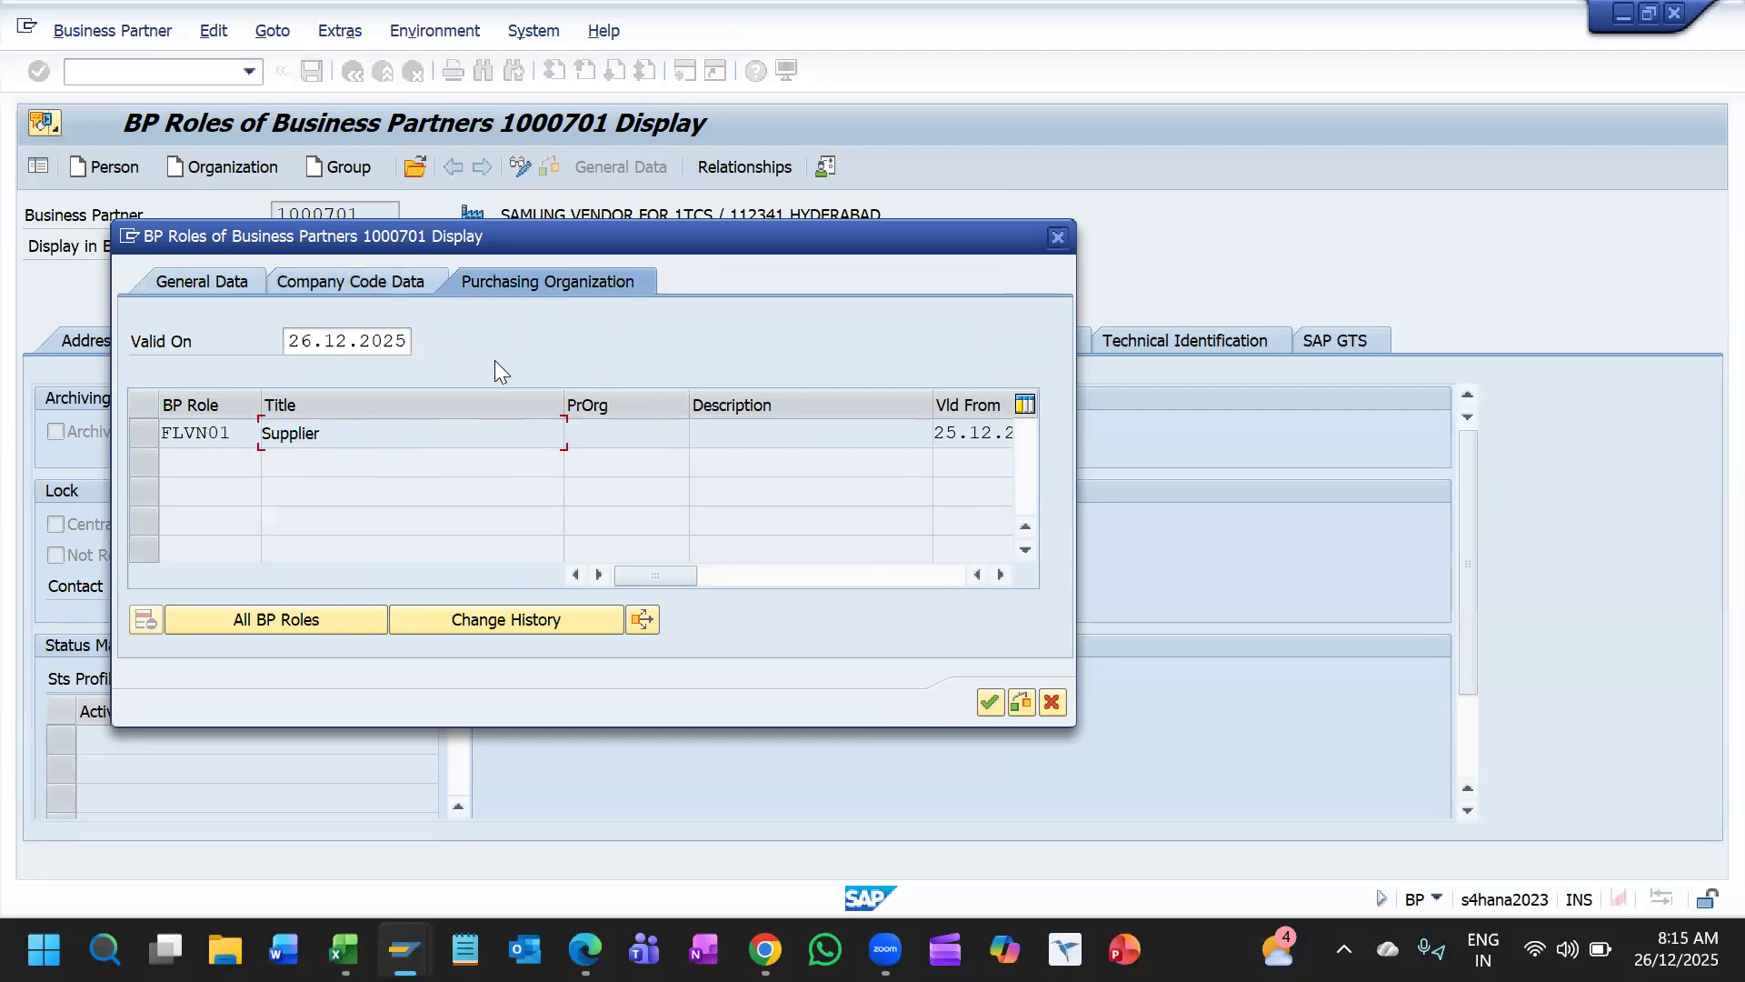
drag(369, 435, 289, 435)
click(1057, 239)
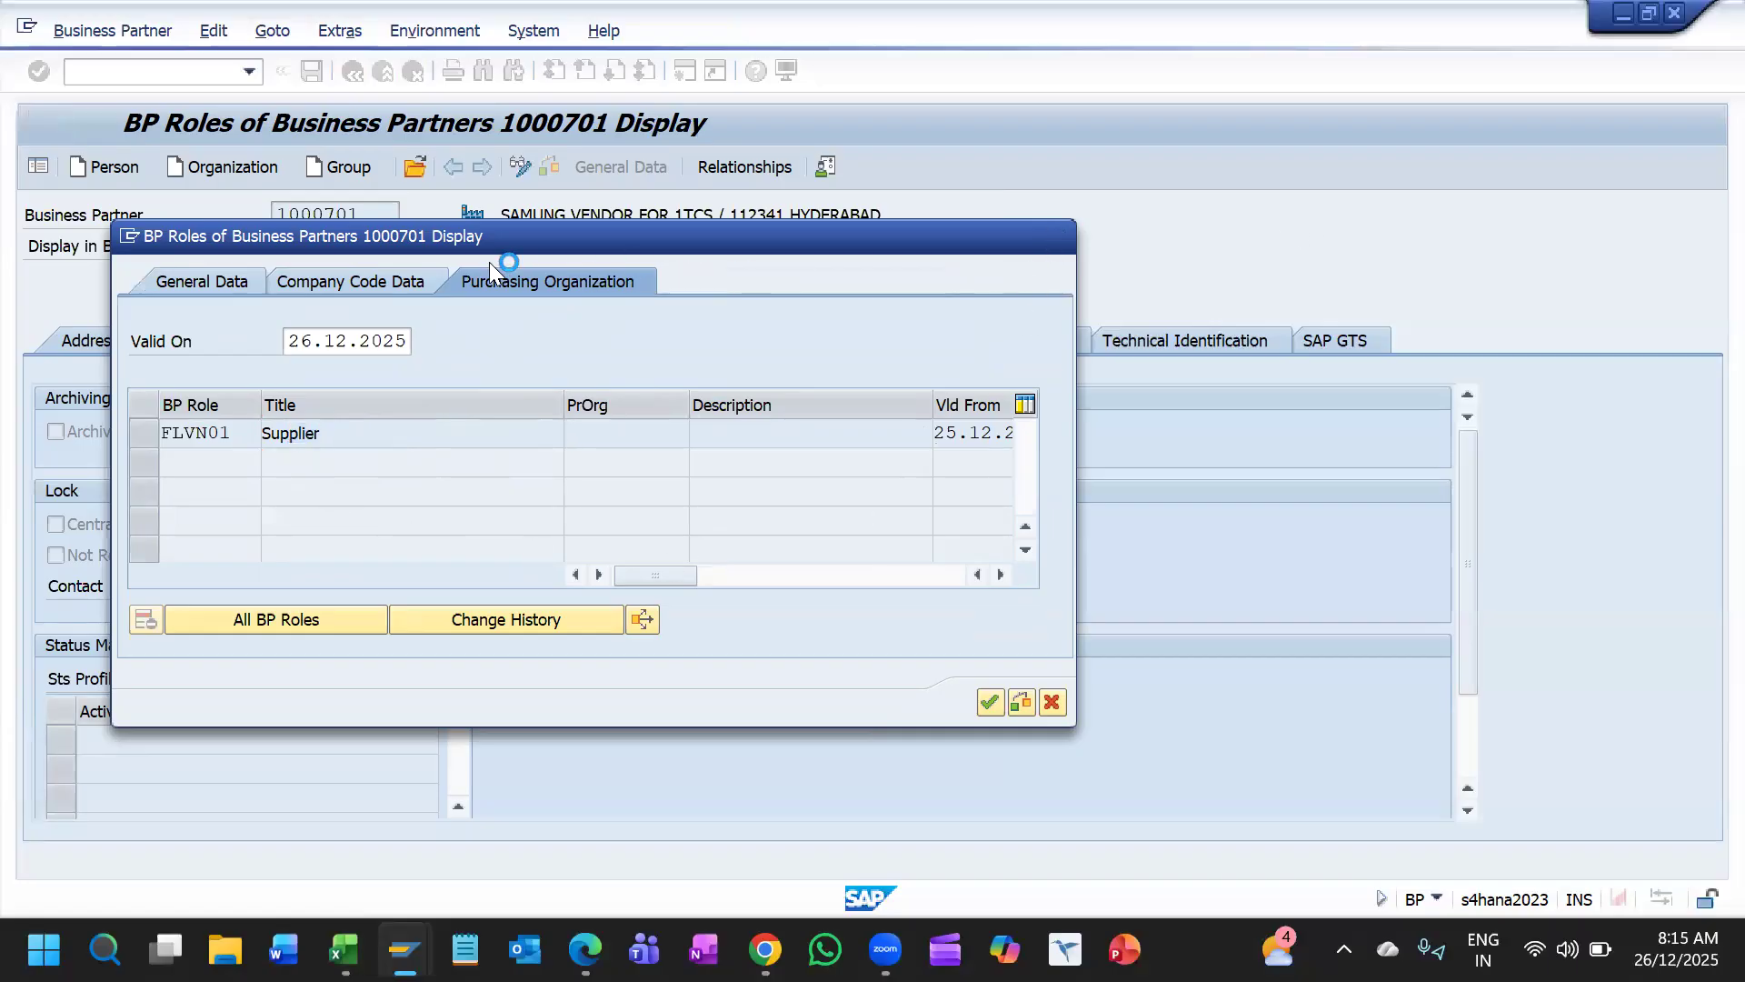
Step: Display the vendor in BP role FLVN00 Company Code Data and open its company code view
click(502, 245)
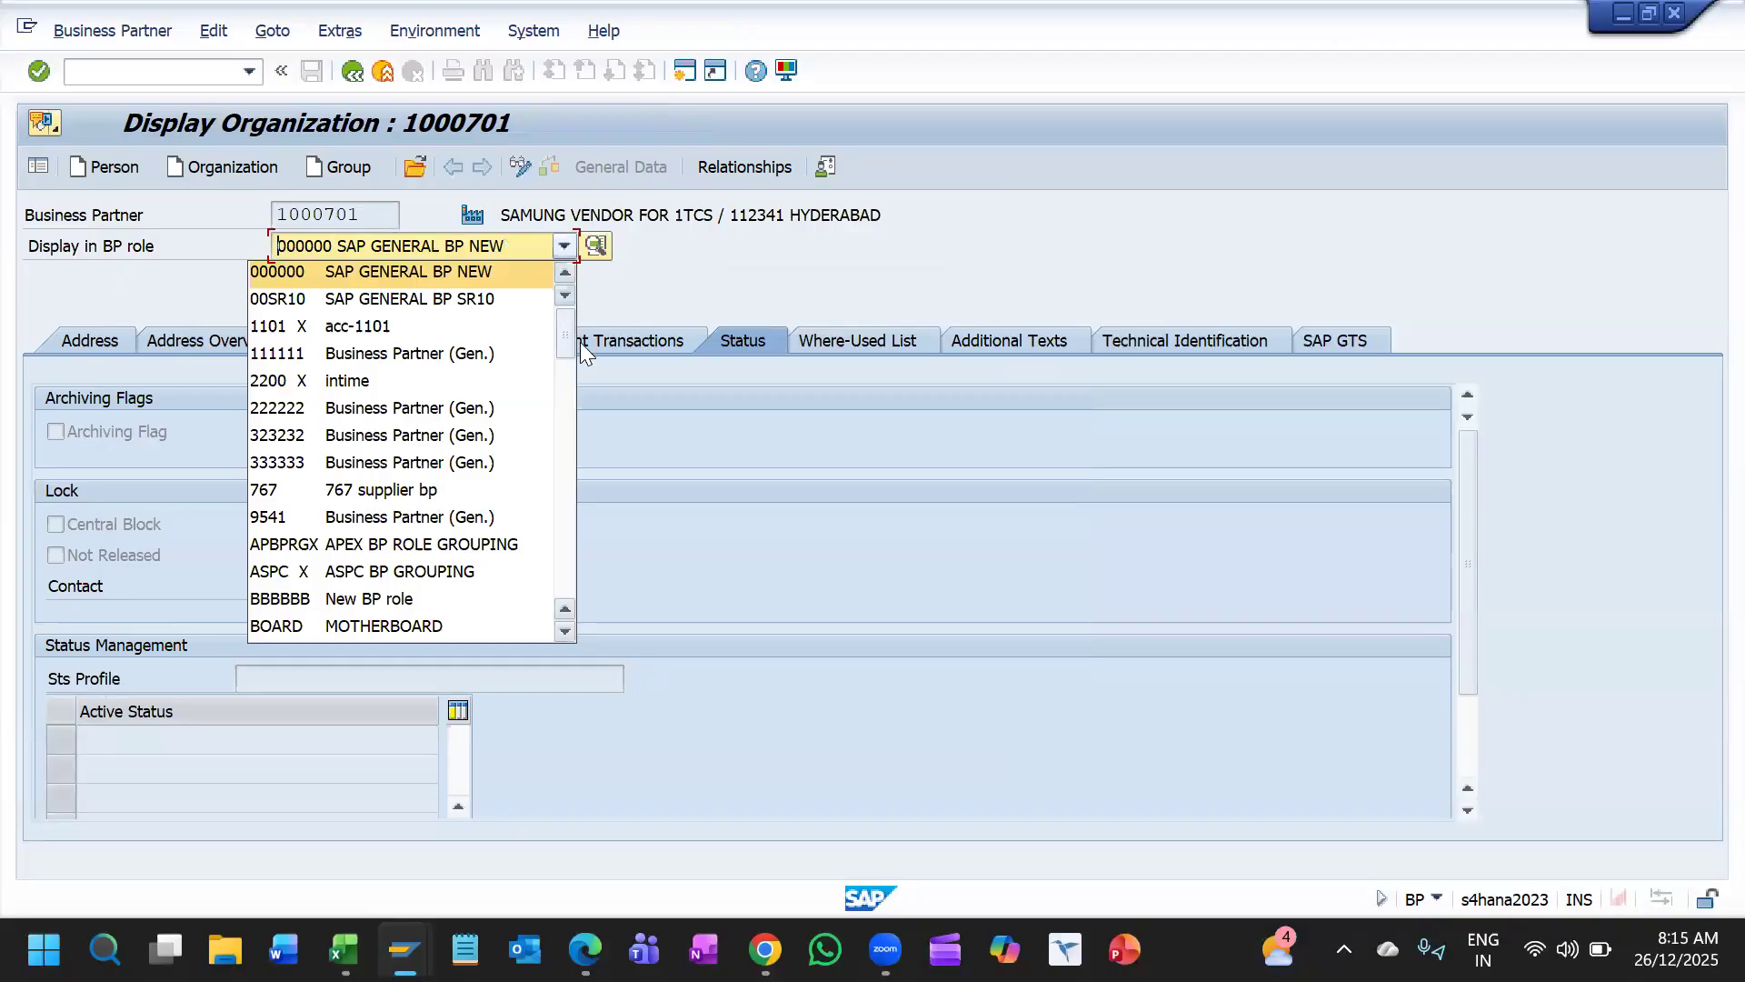
scroll(458, 545, down, 10)
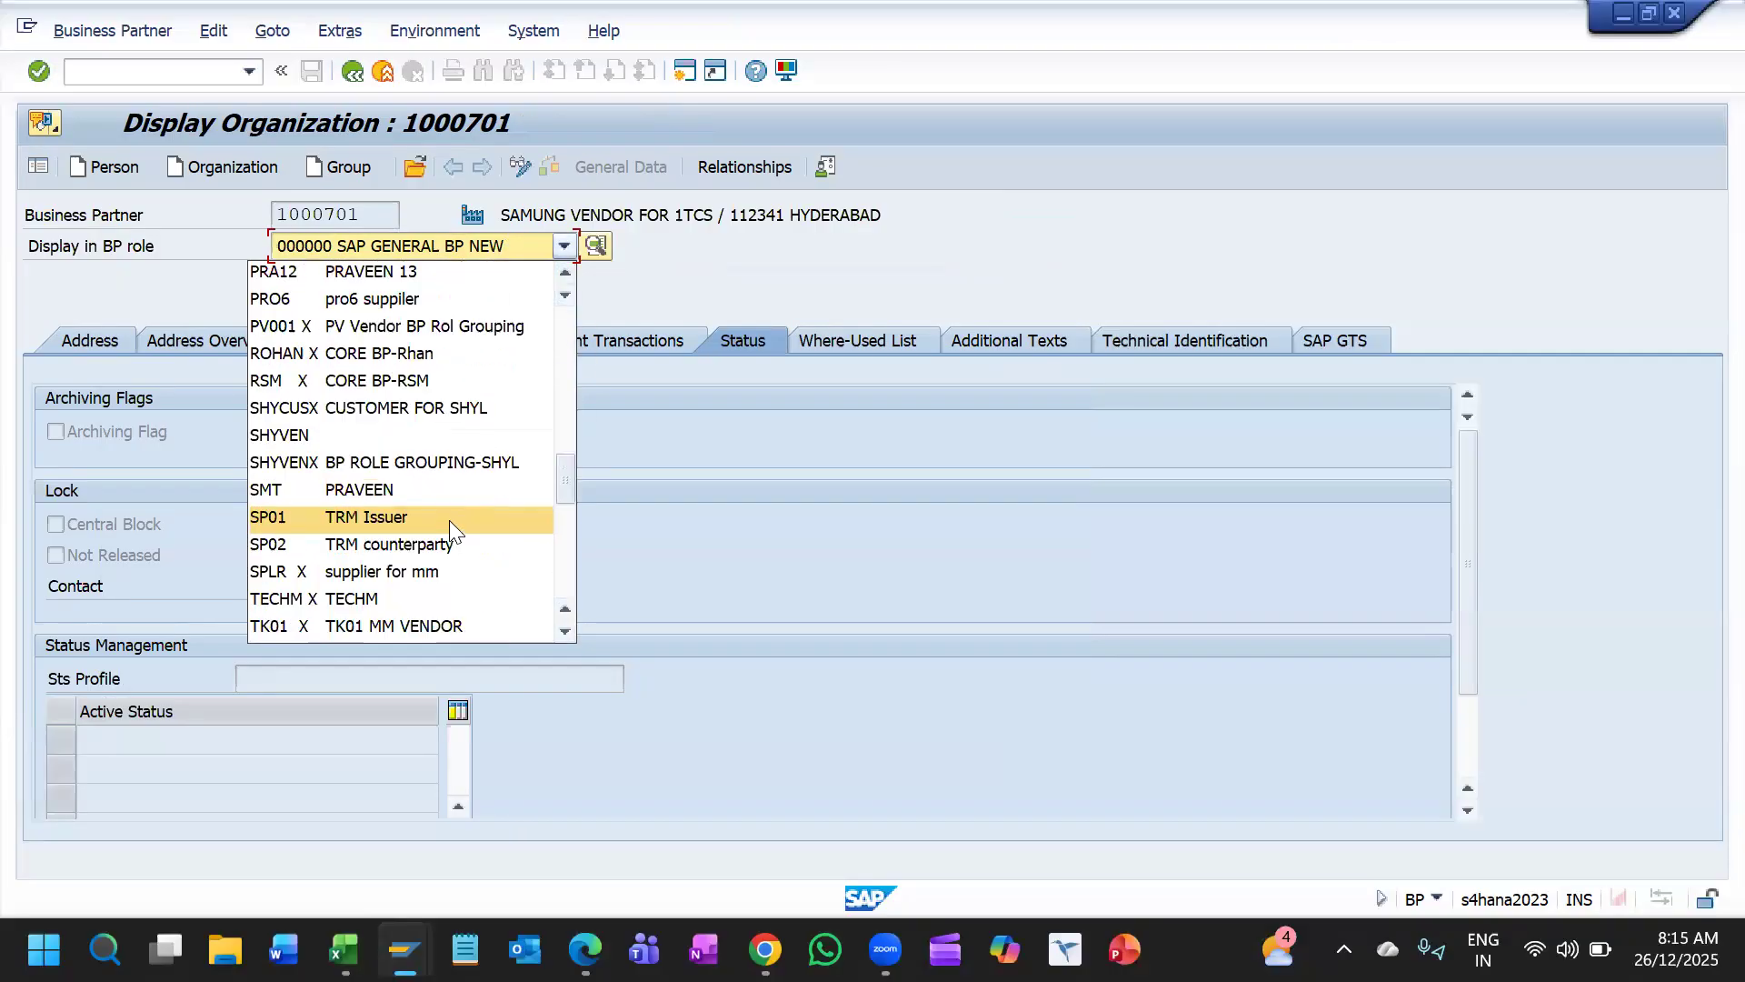
scroll(446, 496, up, 2)
scroll(446, 498, up, 5)
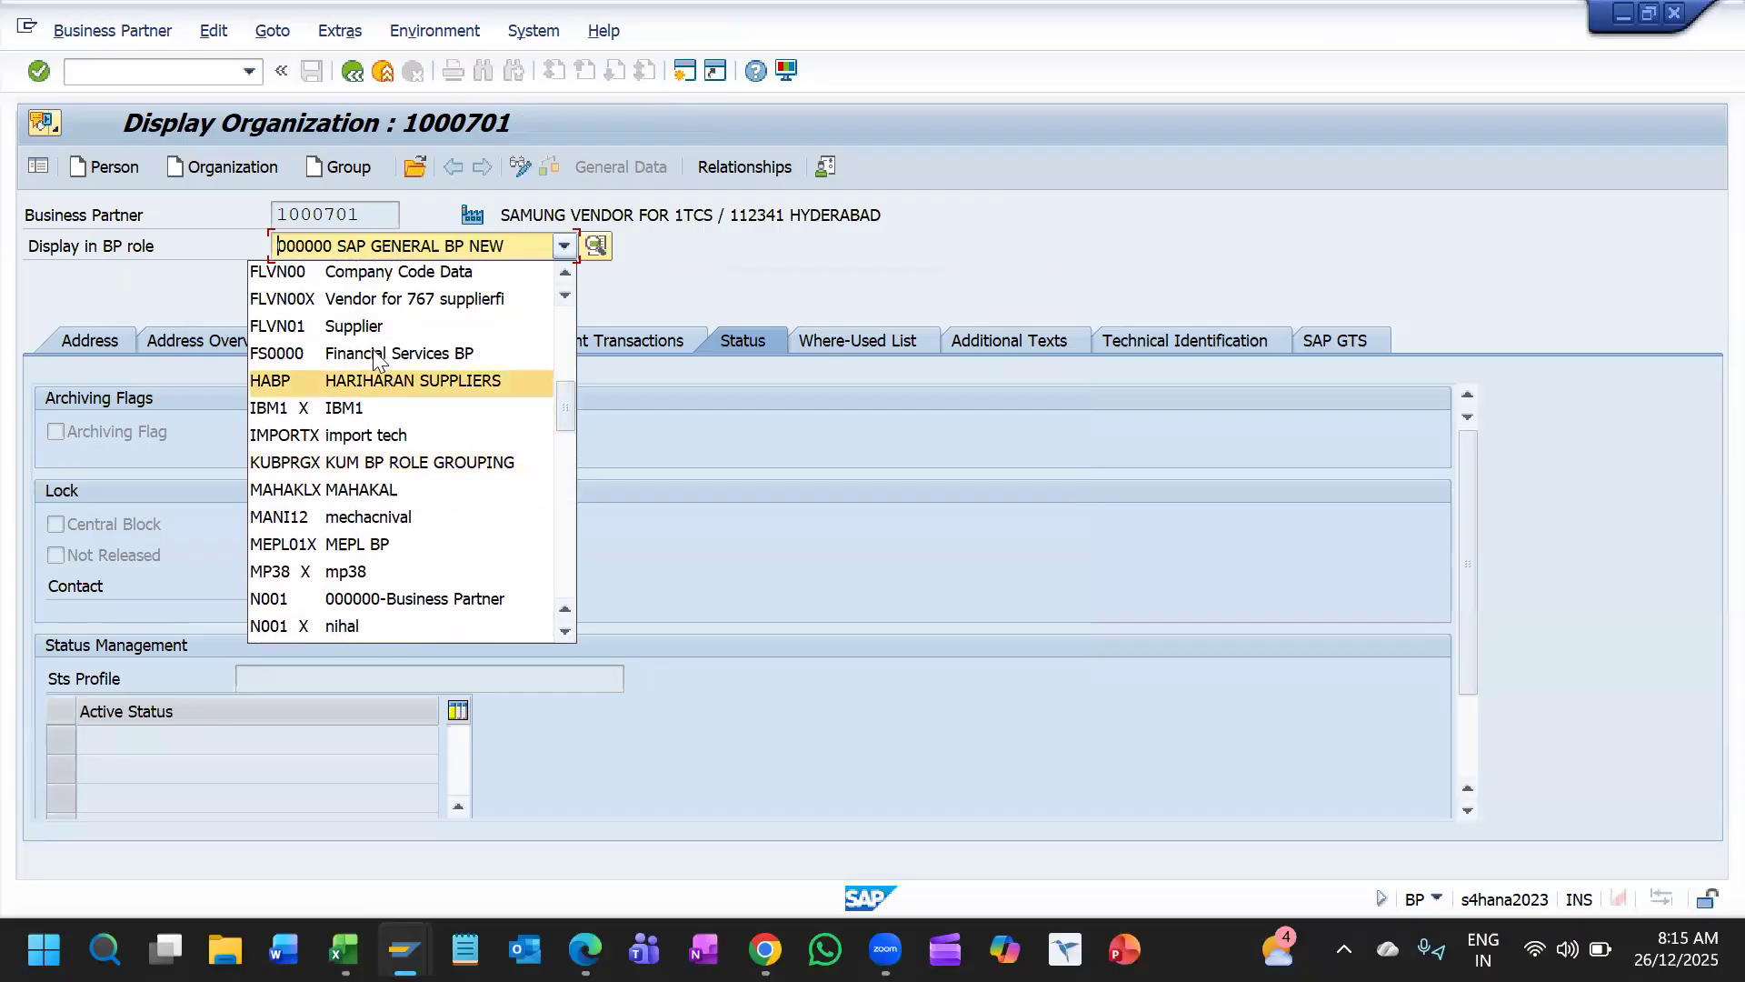
click(372, 268)
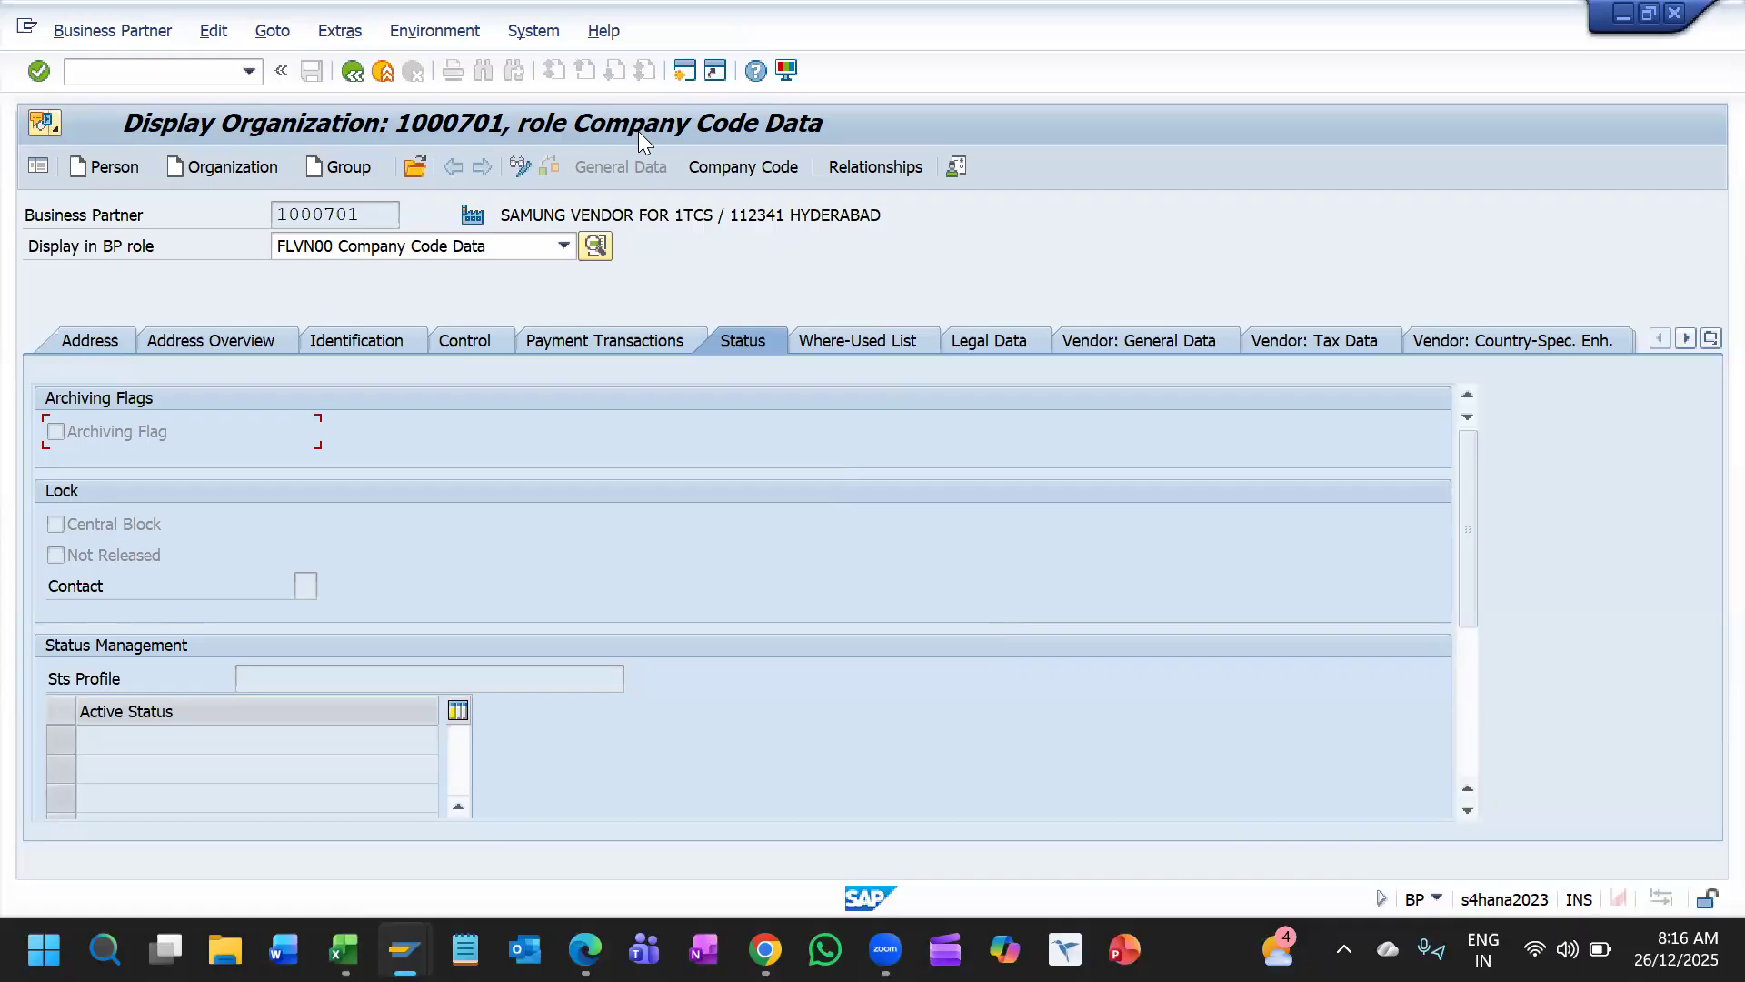
click(722, 171)
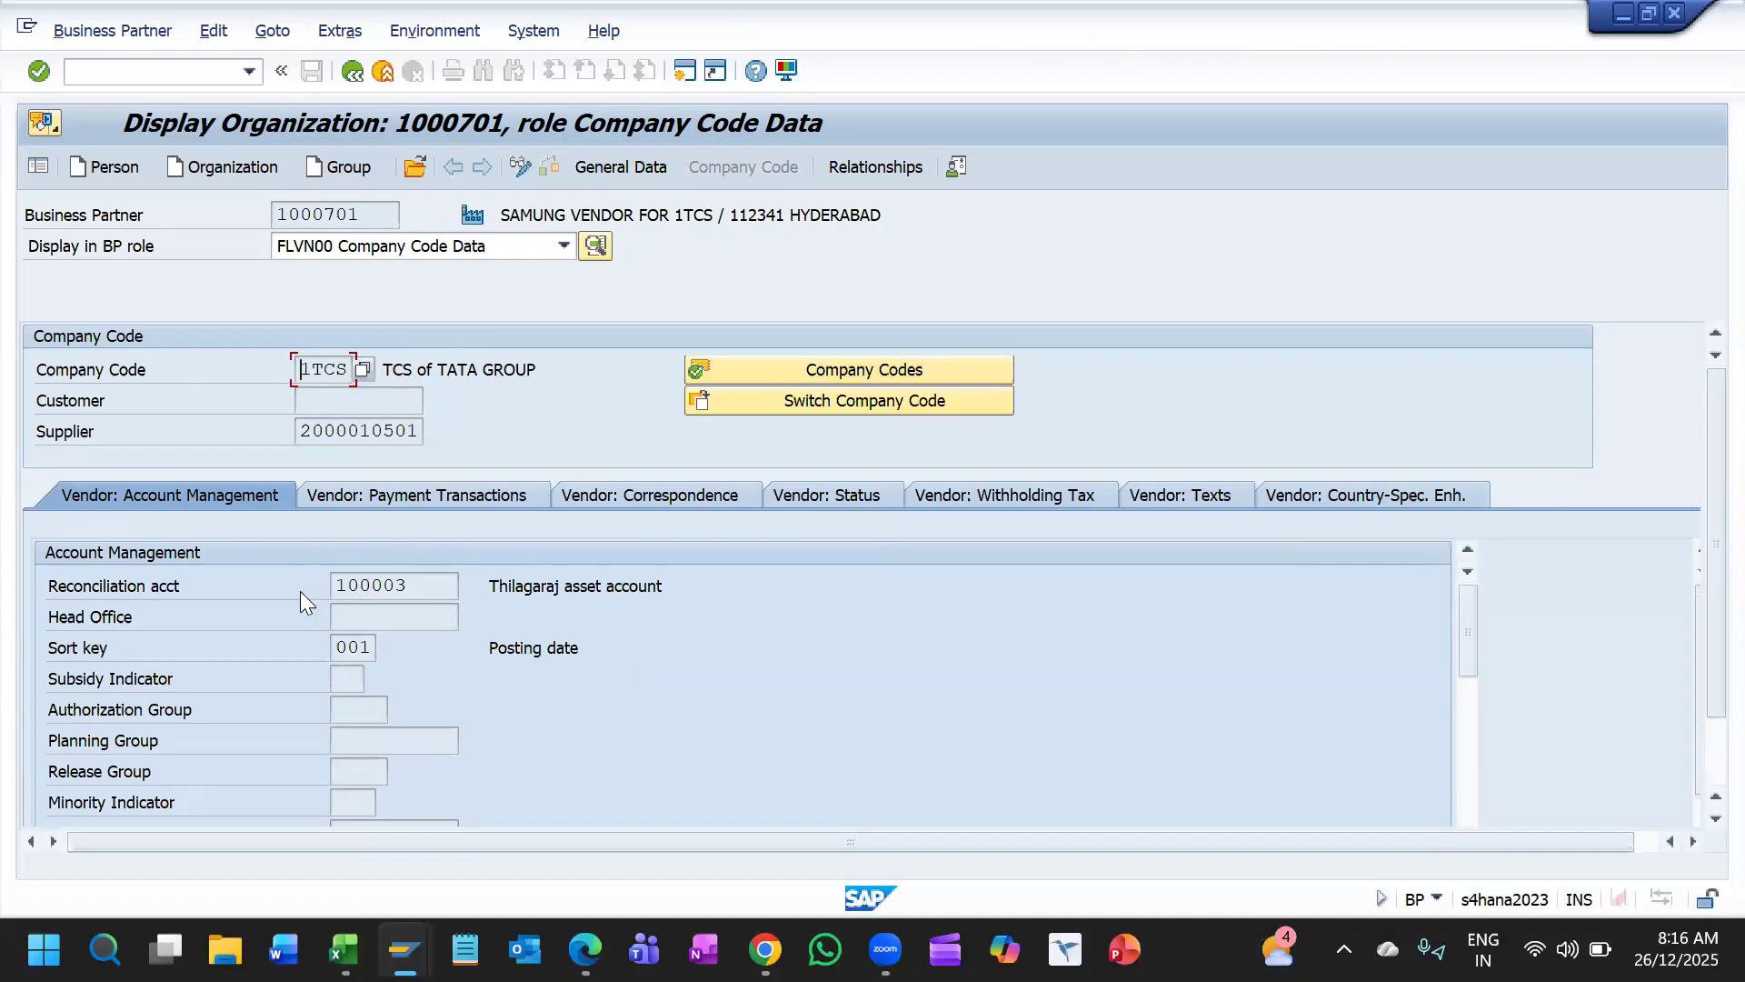
Step: Review the vendor's company code data for 1TCS, covering account management, payment transactions, correspondence and status
drag(448, 590, 291, 587)
scroll(395, 662, down, 2)
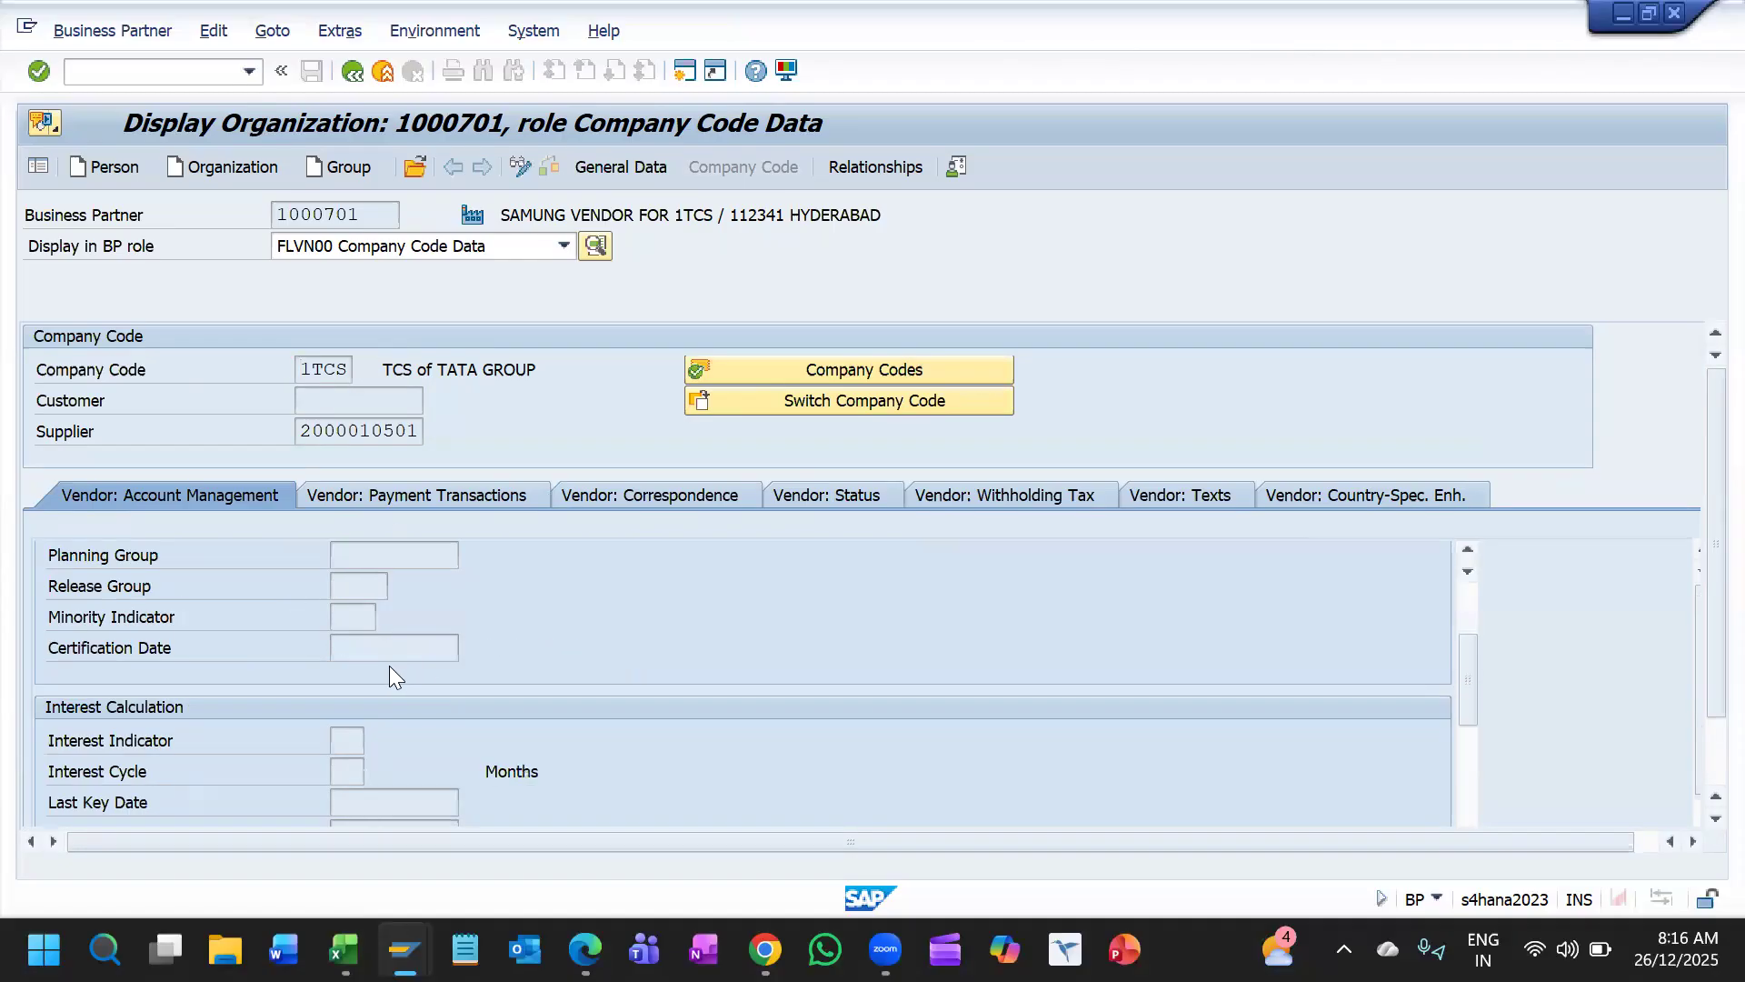
scroll(385, 644, down, 8)
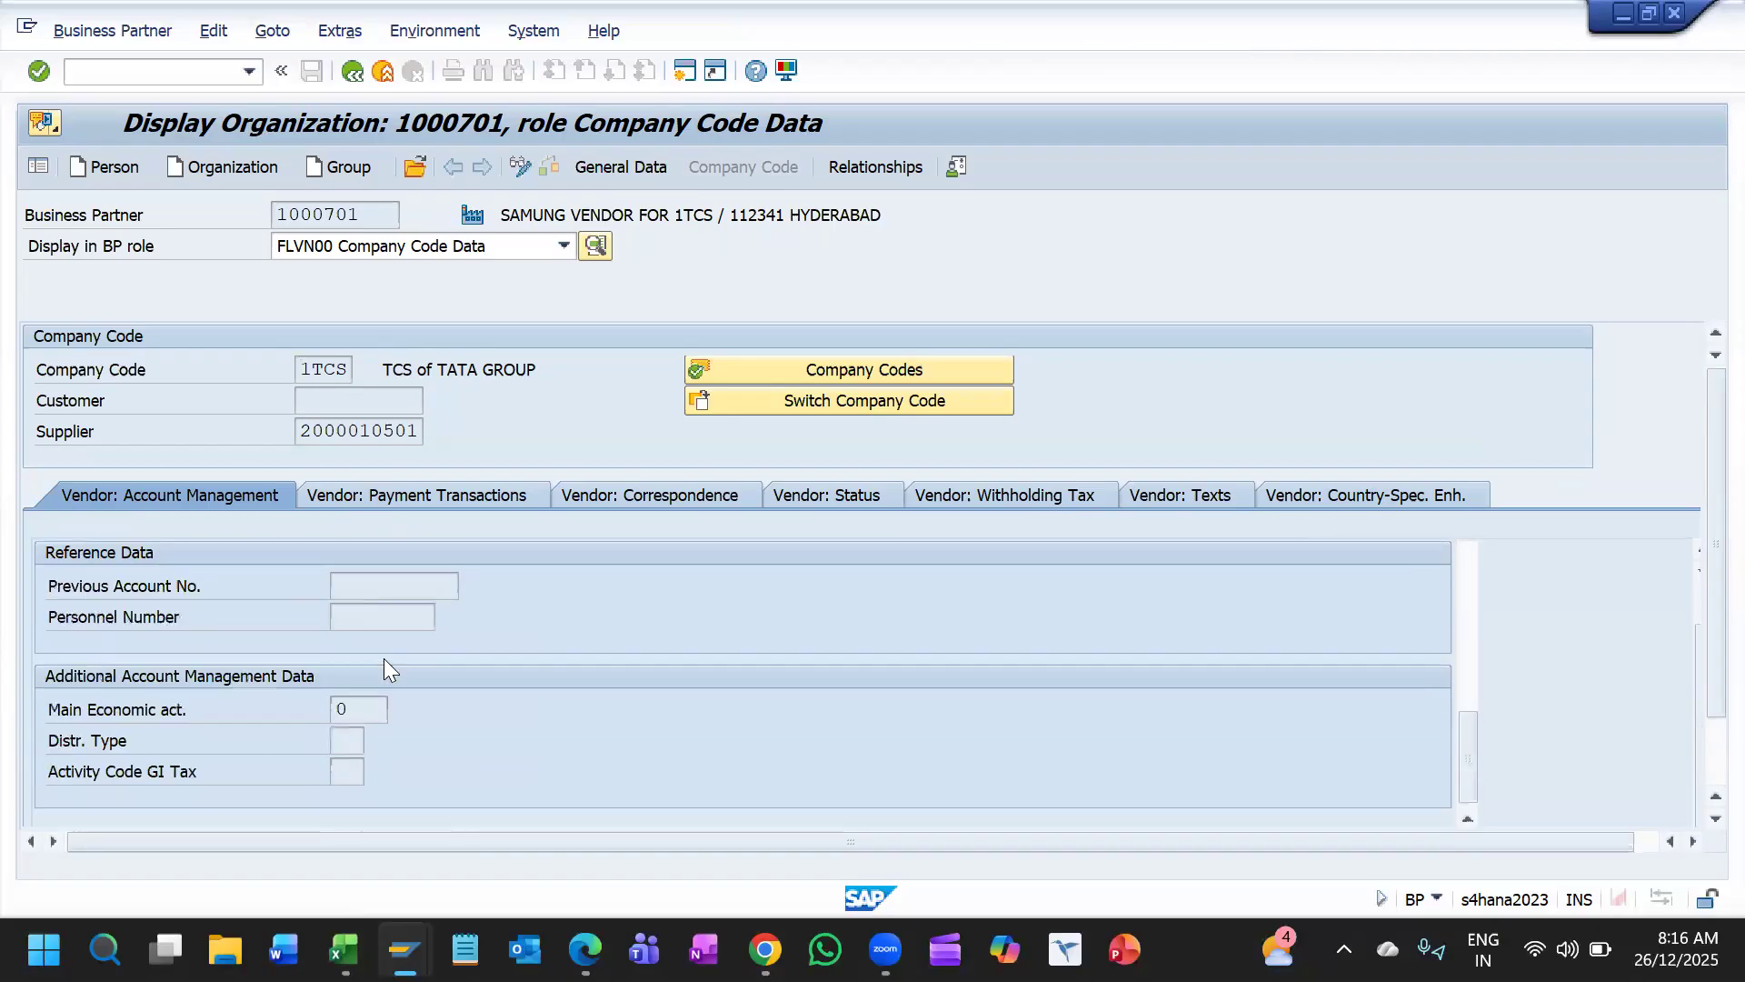
scroll(250, 600, up, 1)
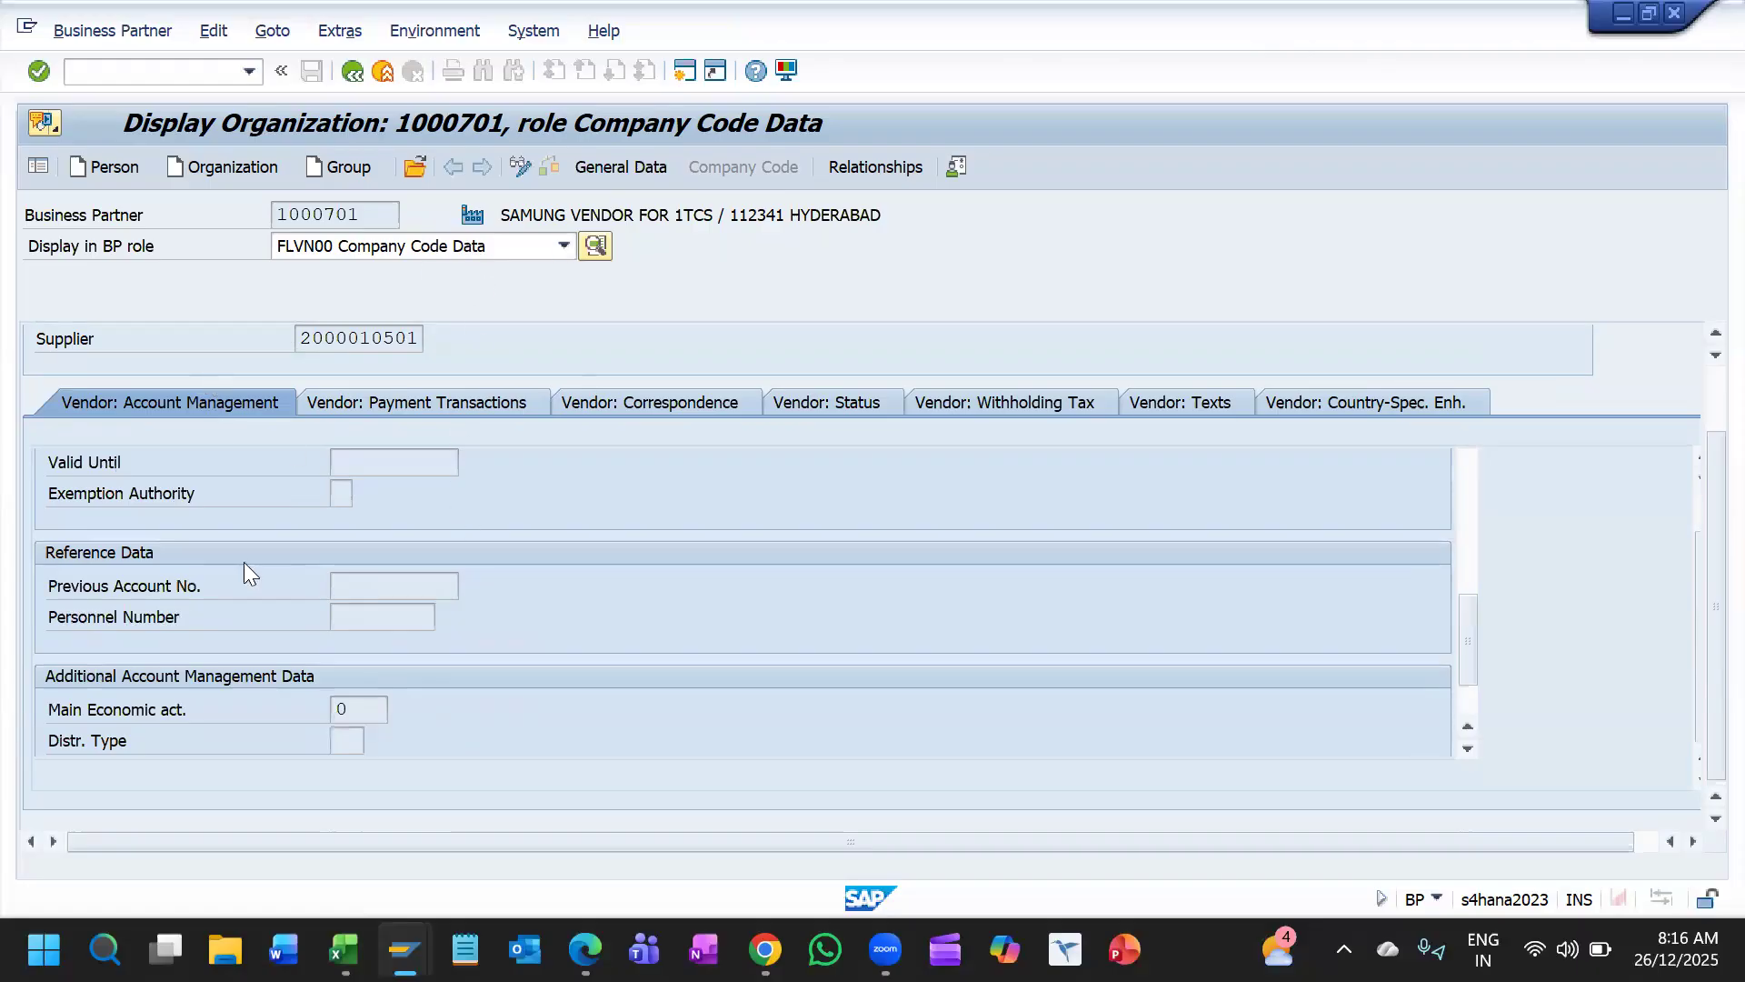
scroll(245, 571, up, 1)
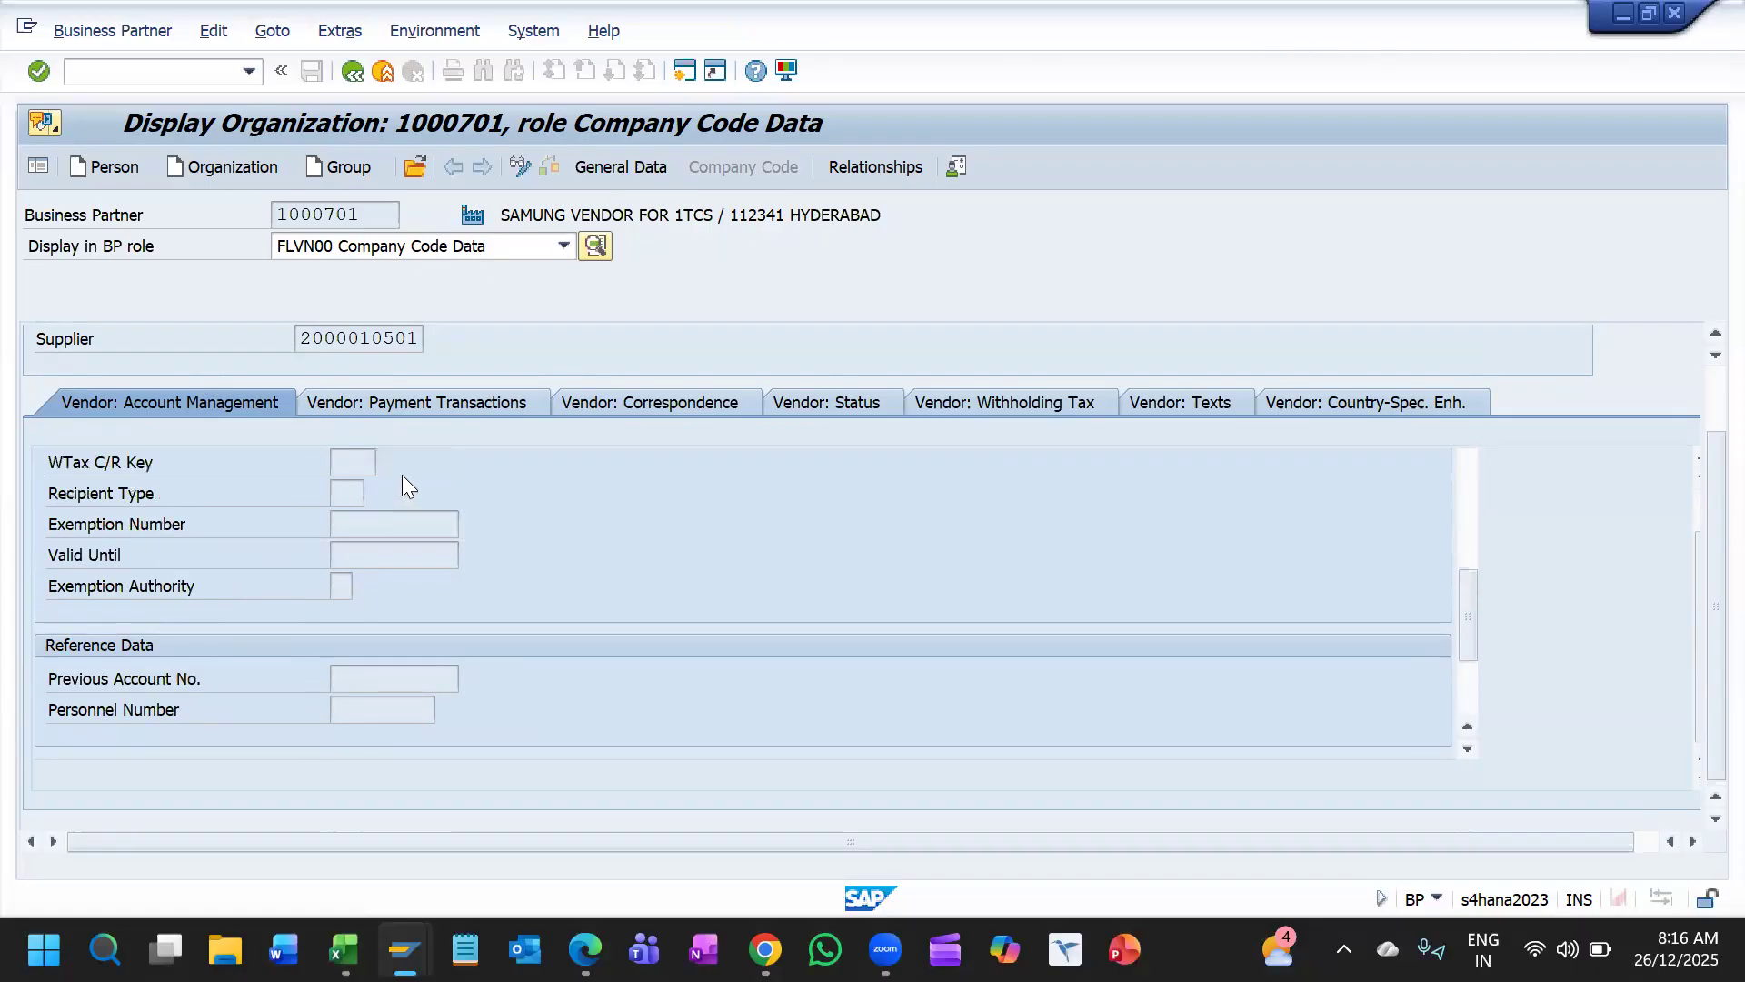
scroll(402, 475, up, 3)
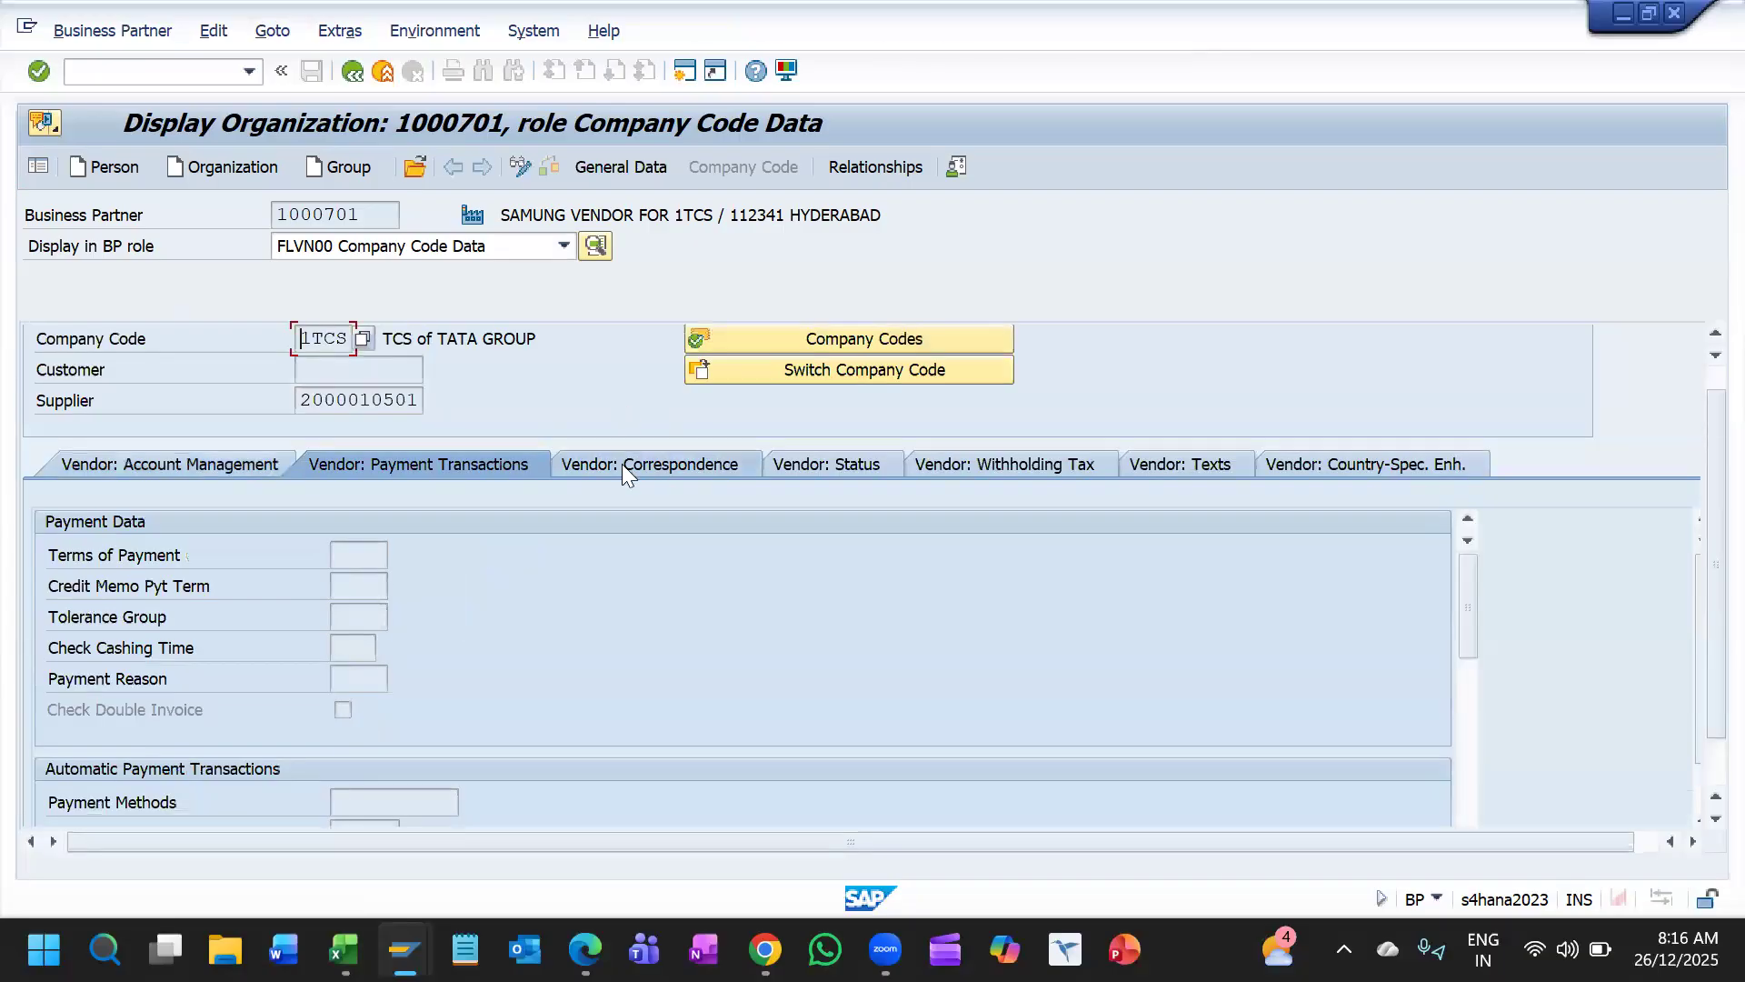
click(622, 464)
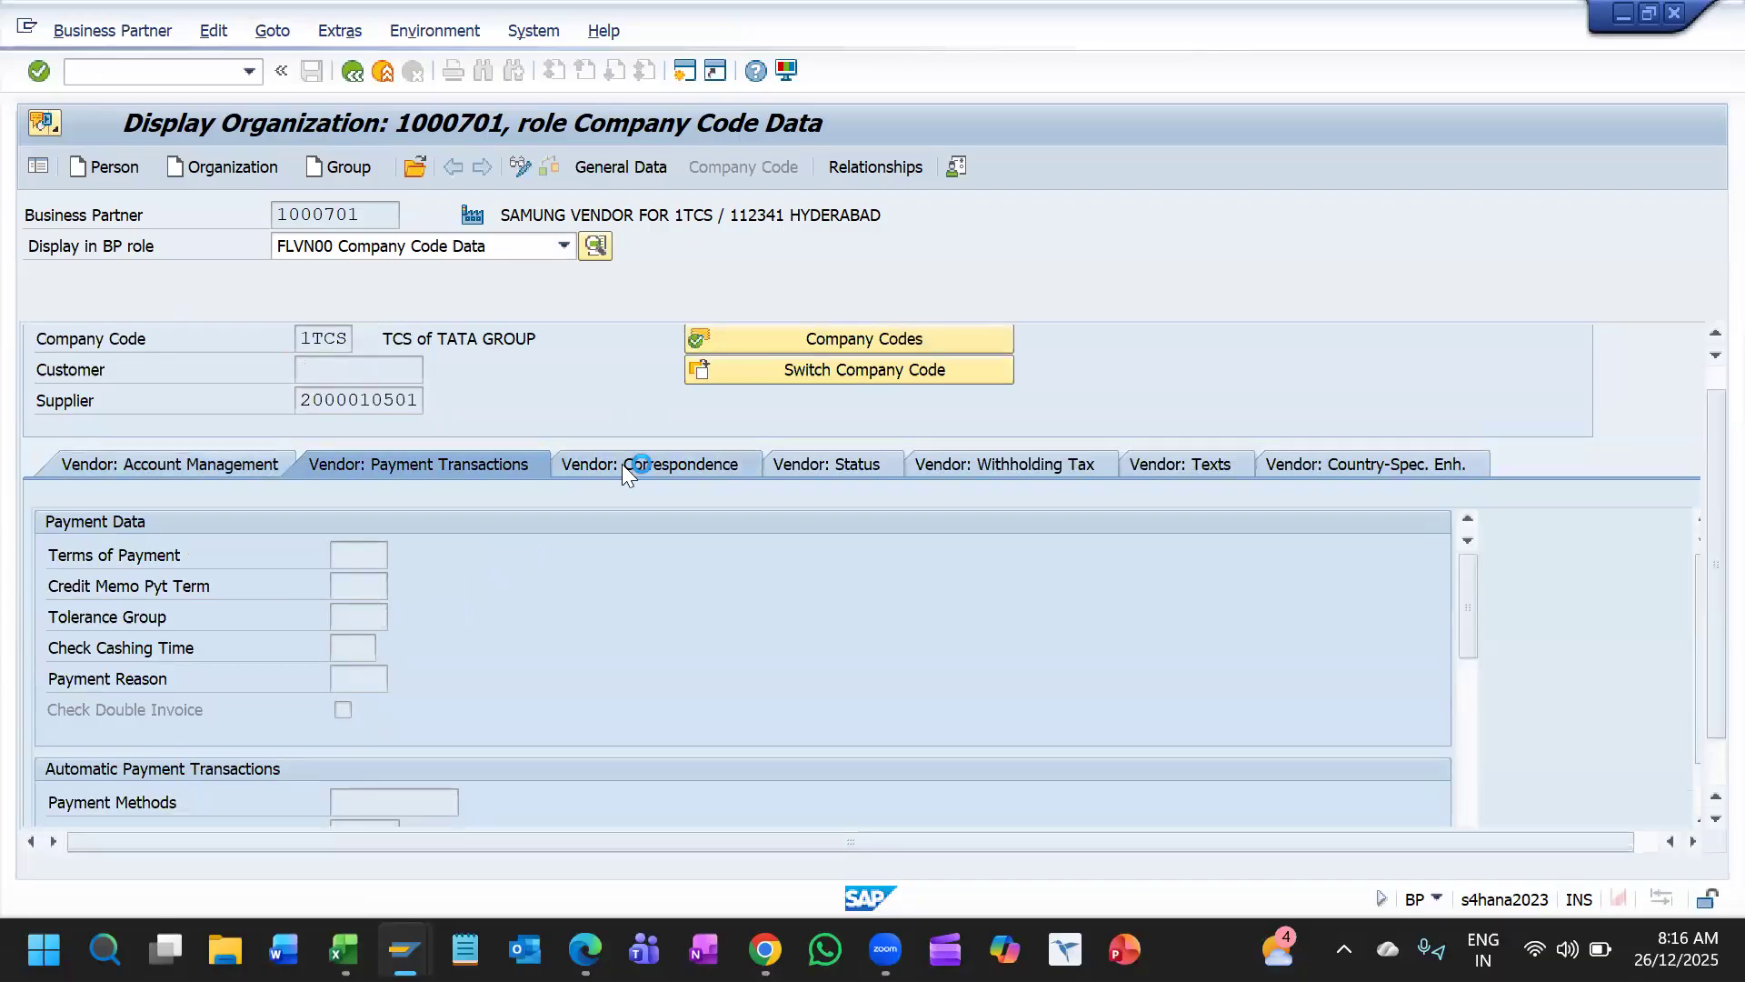
click(840, 467)
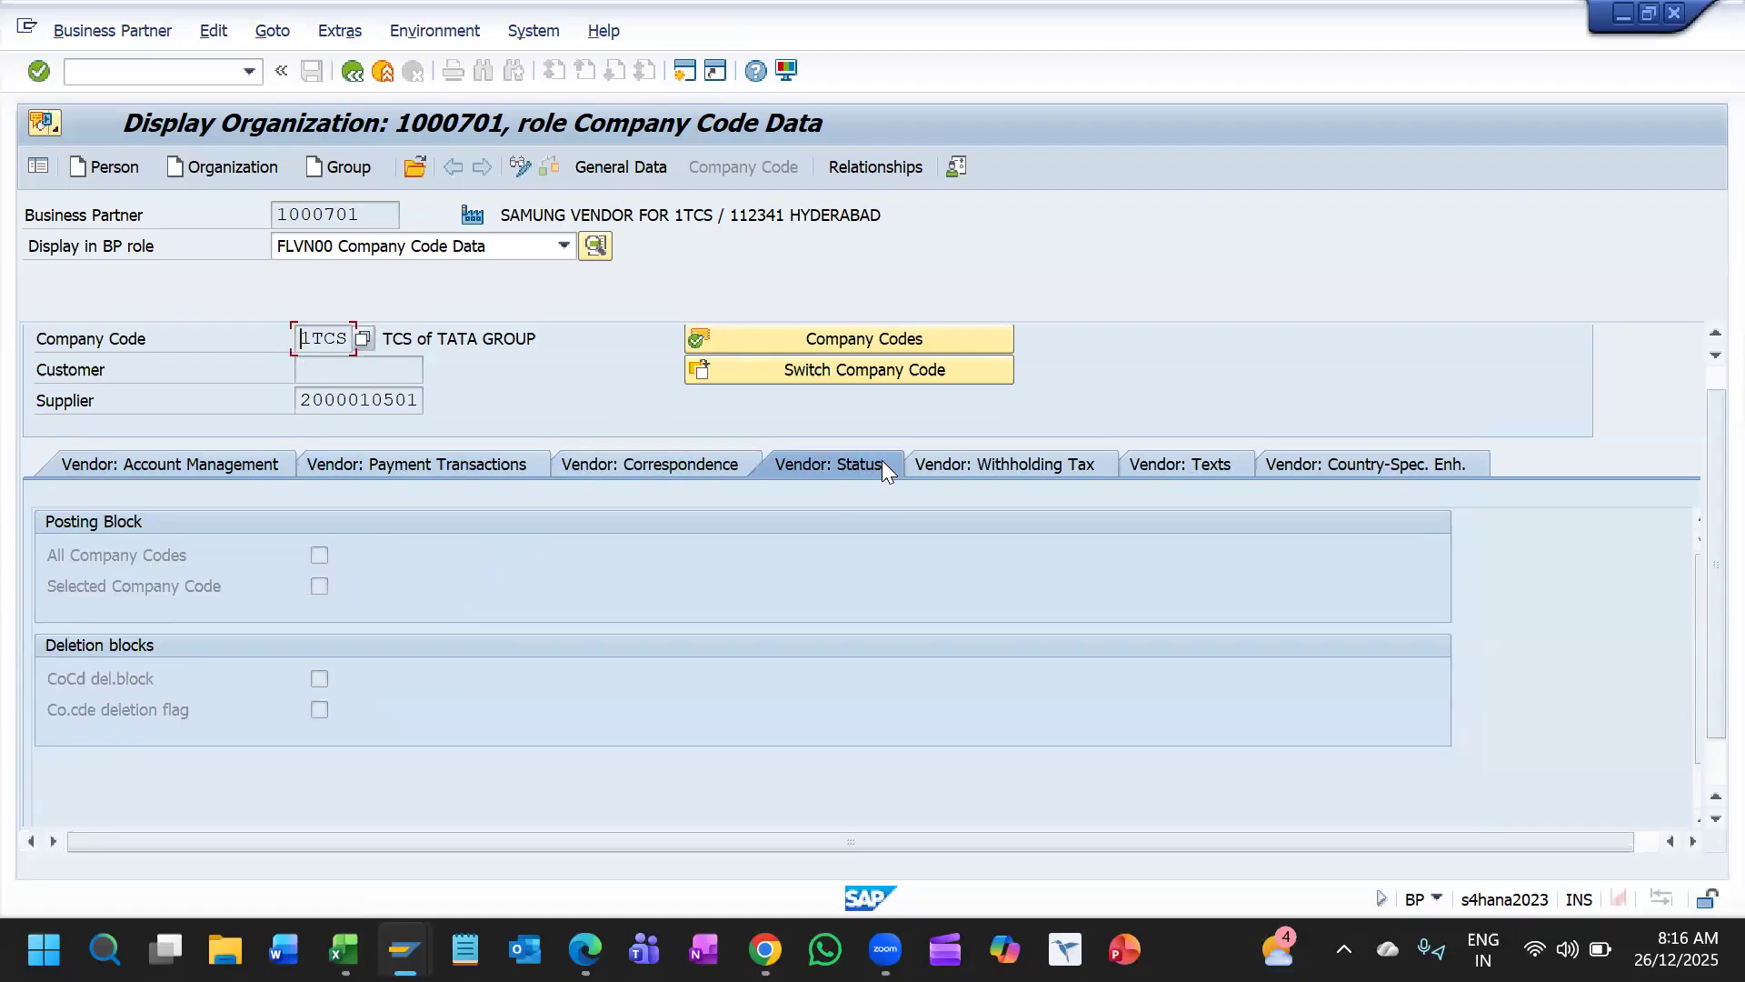
Step: Return to the vendor's account management data and examine the reconciliation account and its description
click(223, 471)
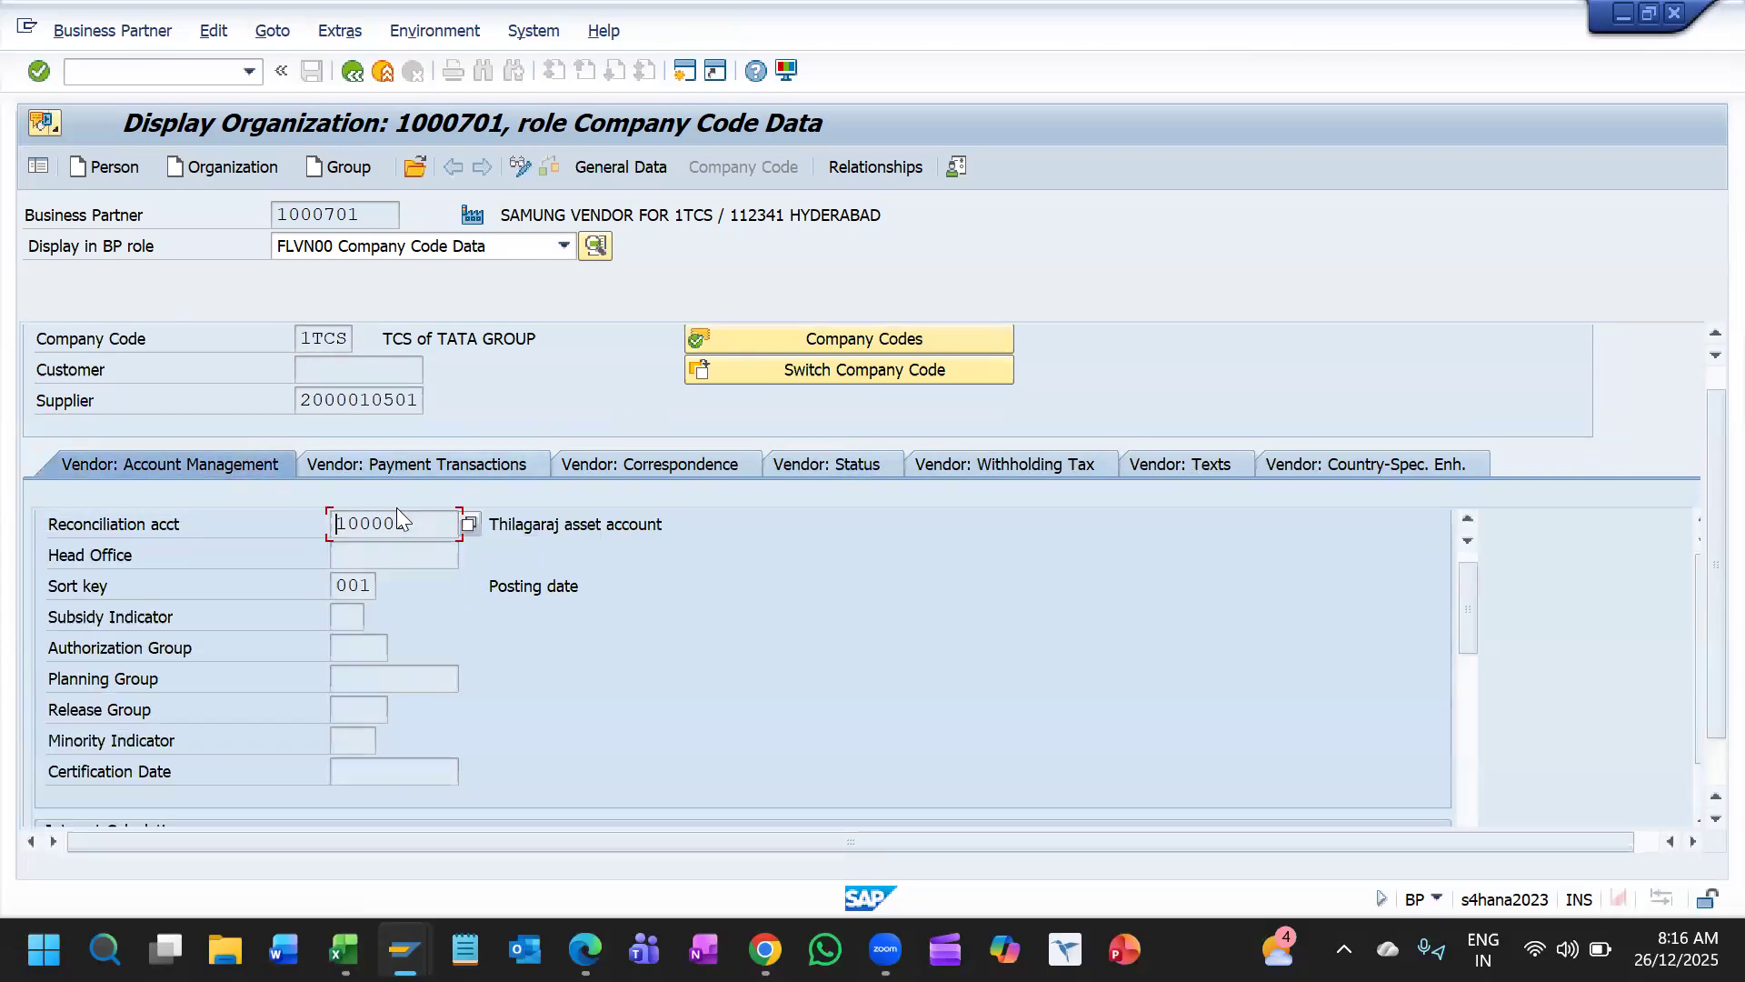
drag(444, 526, 282, 543)
drag(663, 525, 434, 529)
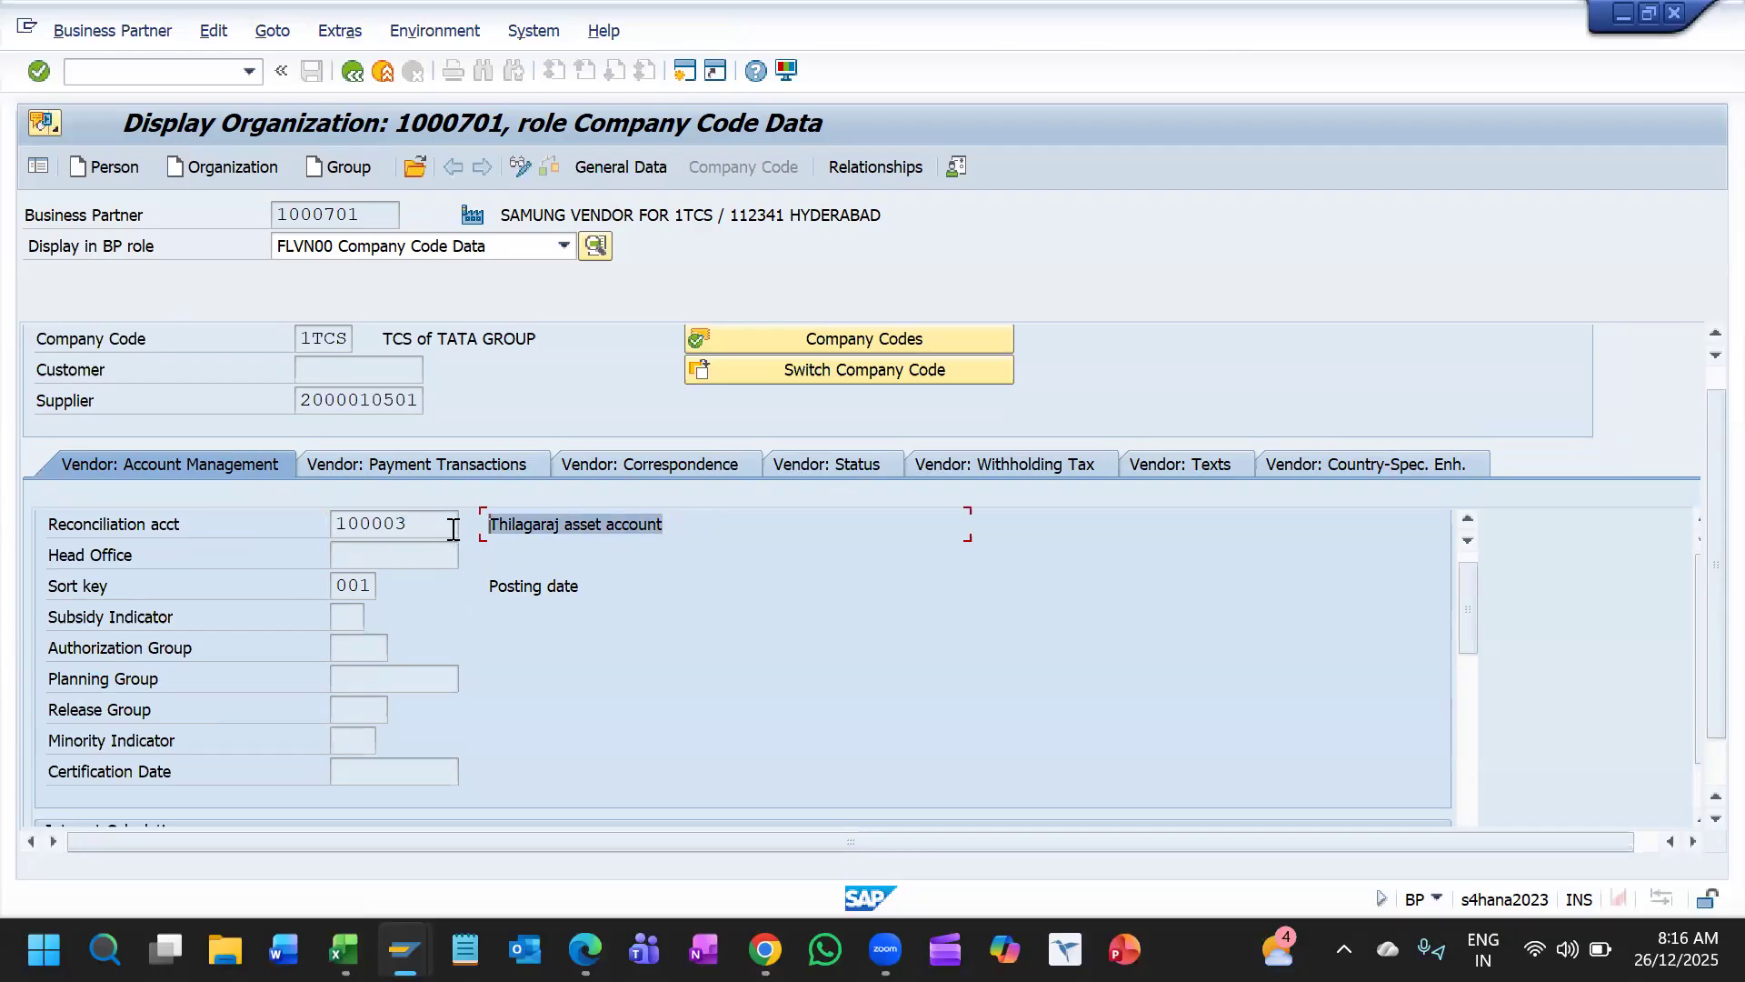
drag(453, 529, 315, 538)
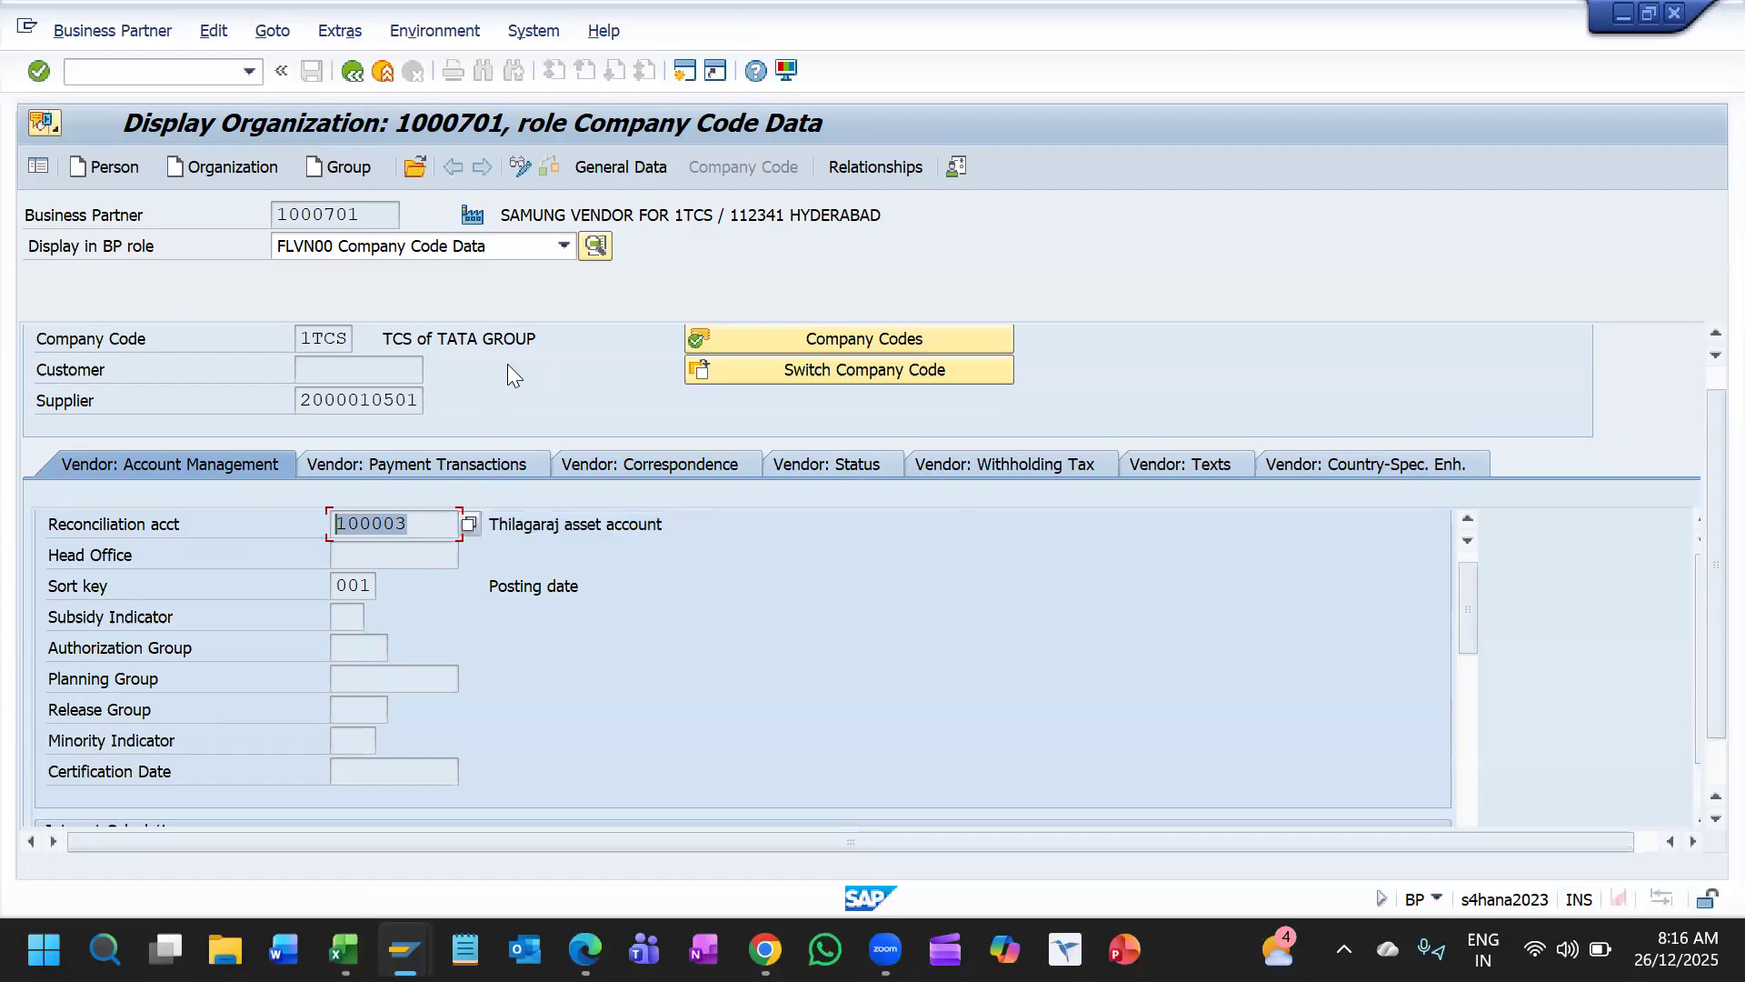
click(172, 69)
text(oby)
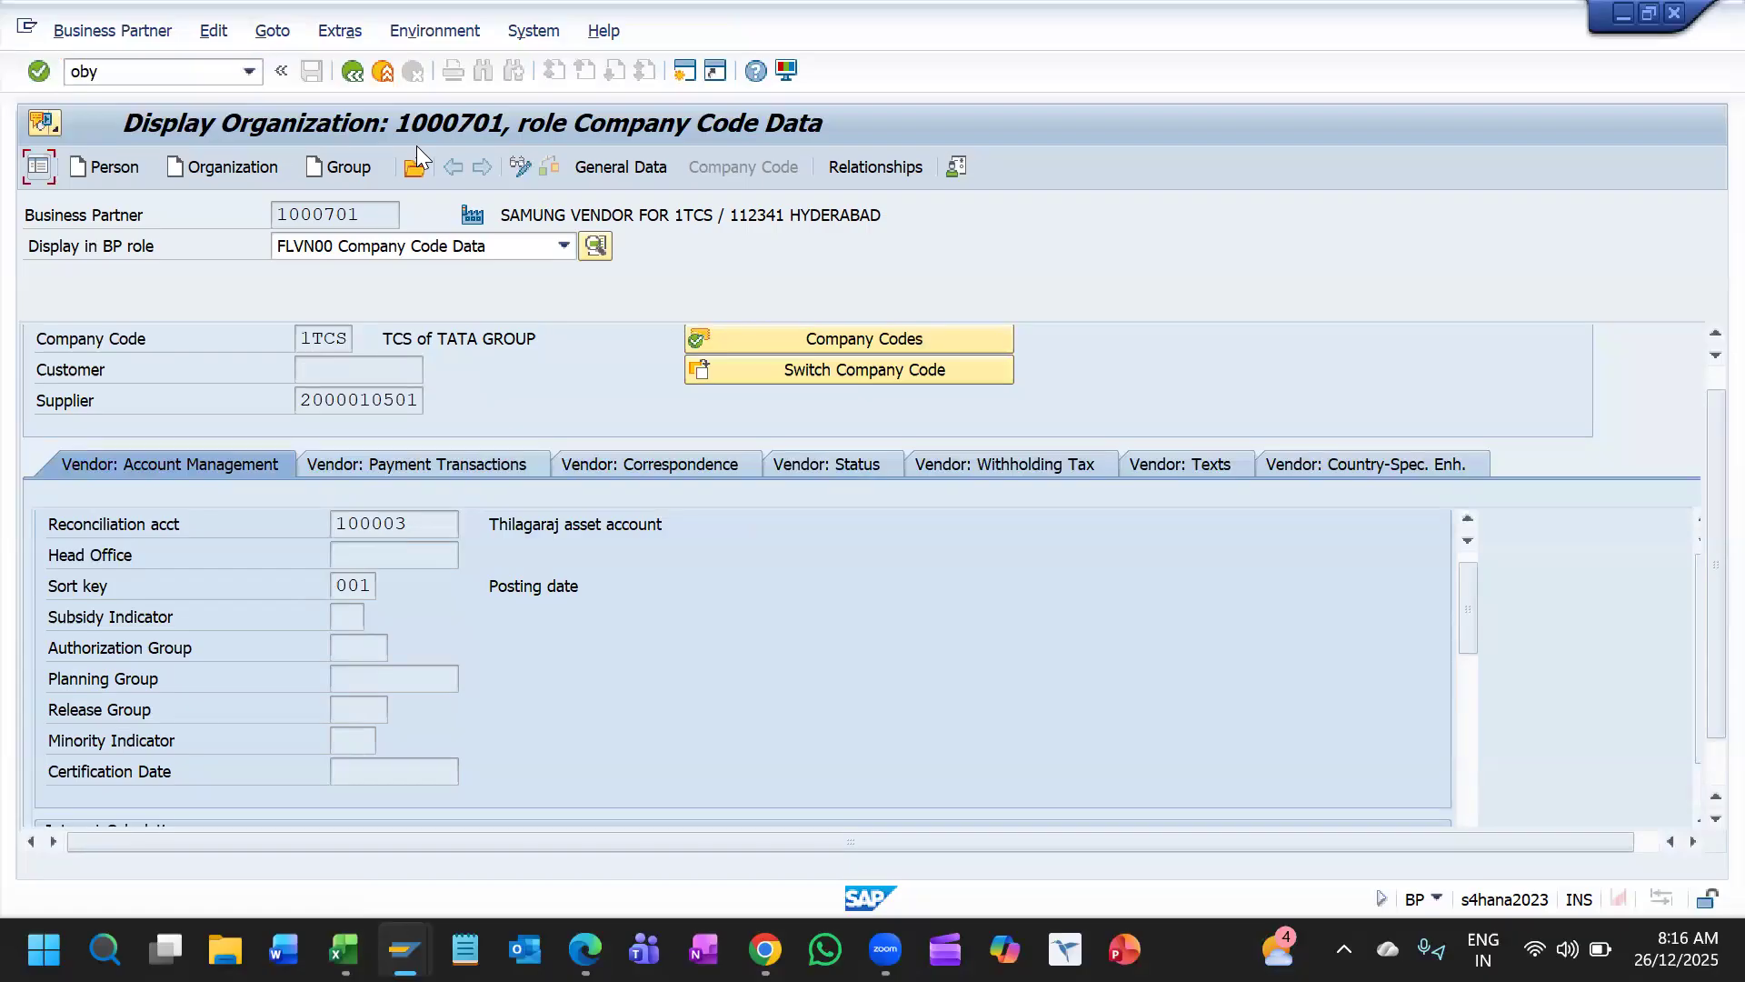
click(160, 72)
text(fsso)
key(BackSpace)
key(BackSpace)
key(BackSpace)
key(BackSpace)
text(/ofsso)
key(BackSpace)
key(BackSpace)
key(BackSpace)
key(BackSpace)
key(BackSpace)
key(BackSpace)
Step: Bring the Maintain Business Partner window to the front and leave its transaction for SAP Easy Access
mouse_move(404, 948)
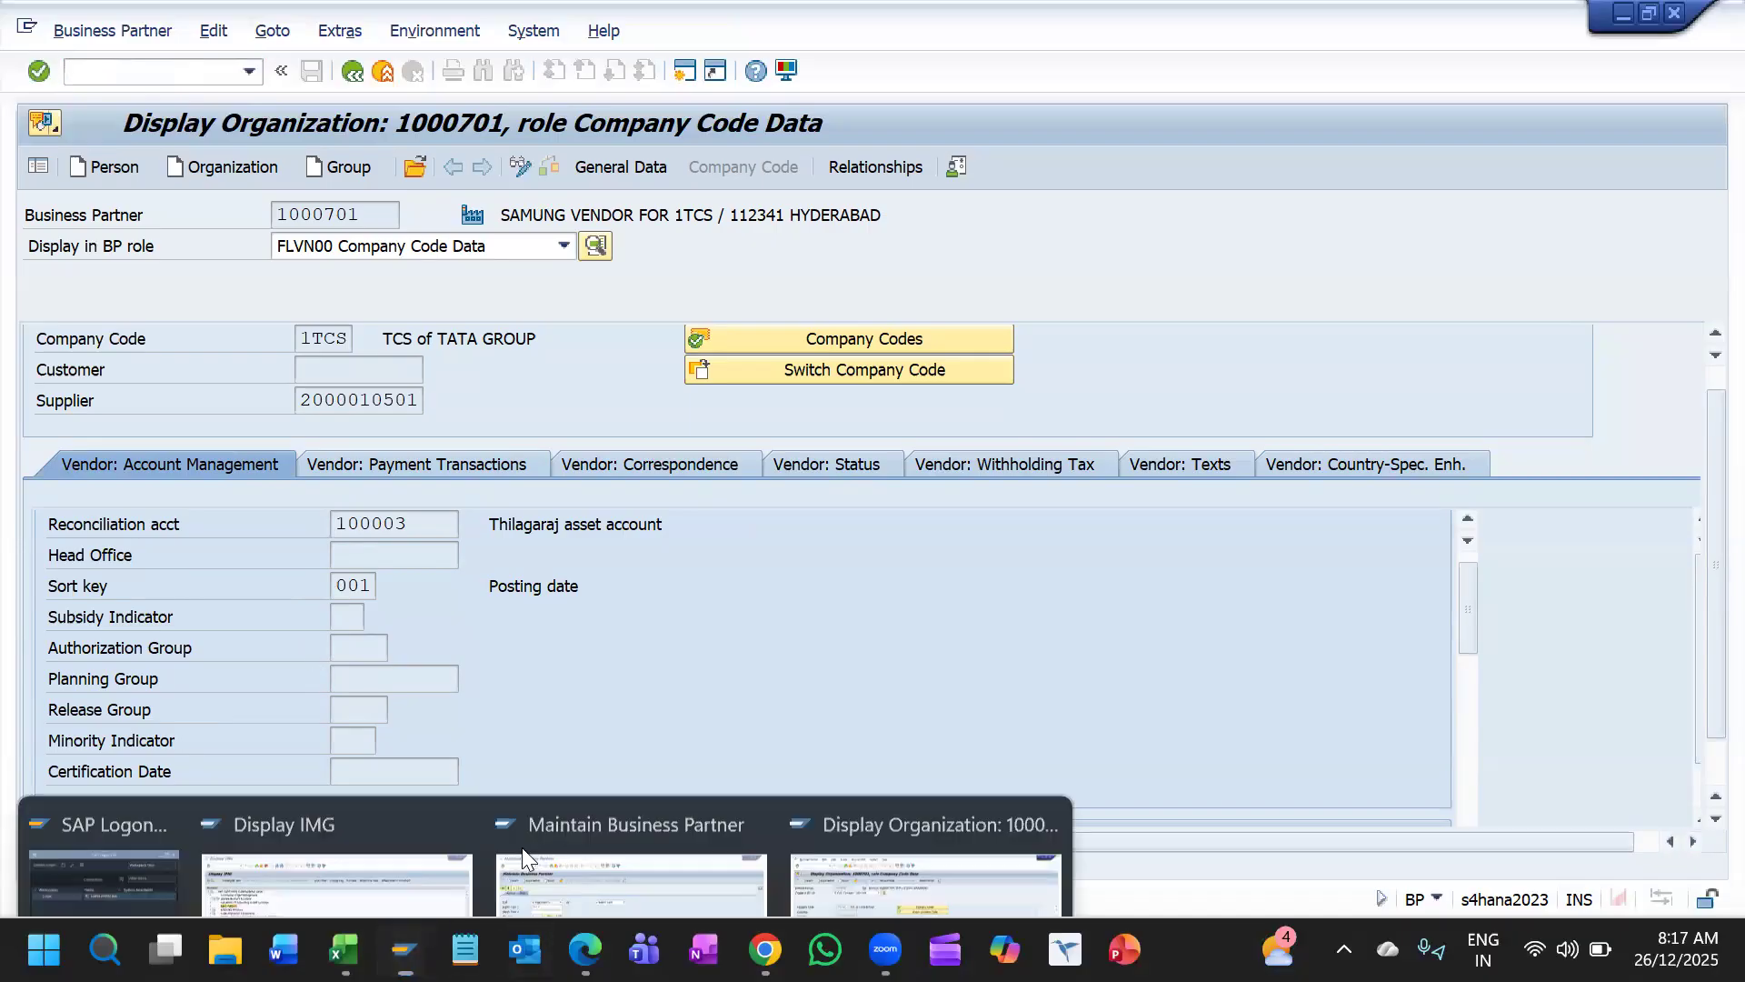
click(695, 789)
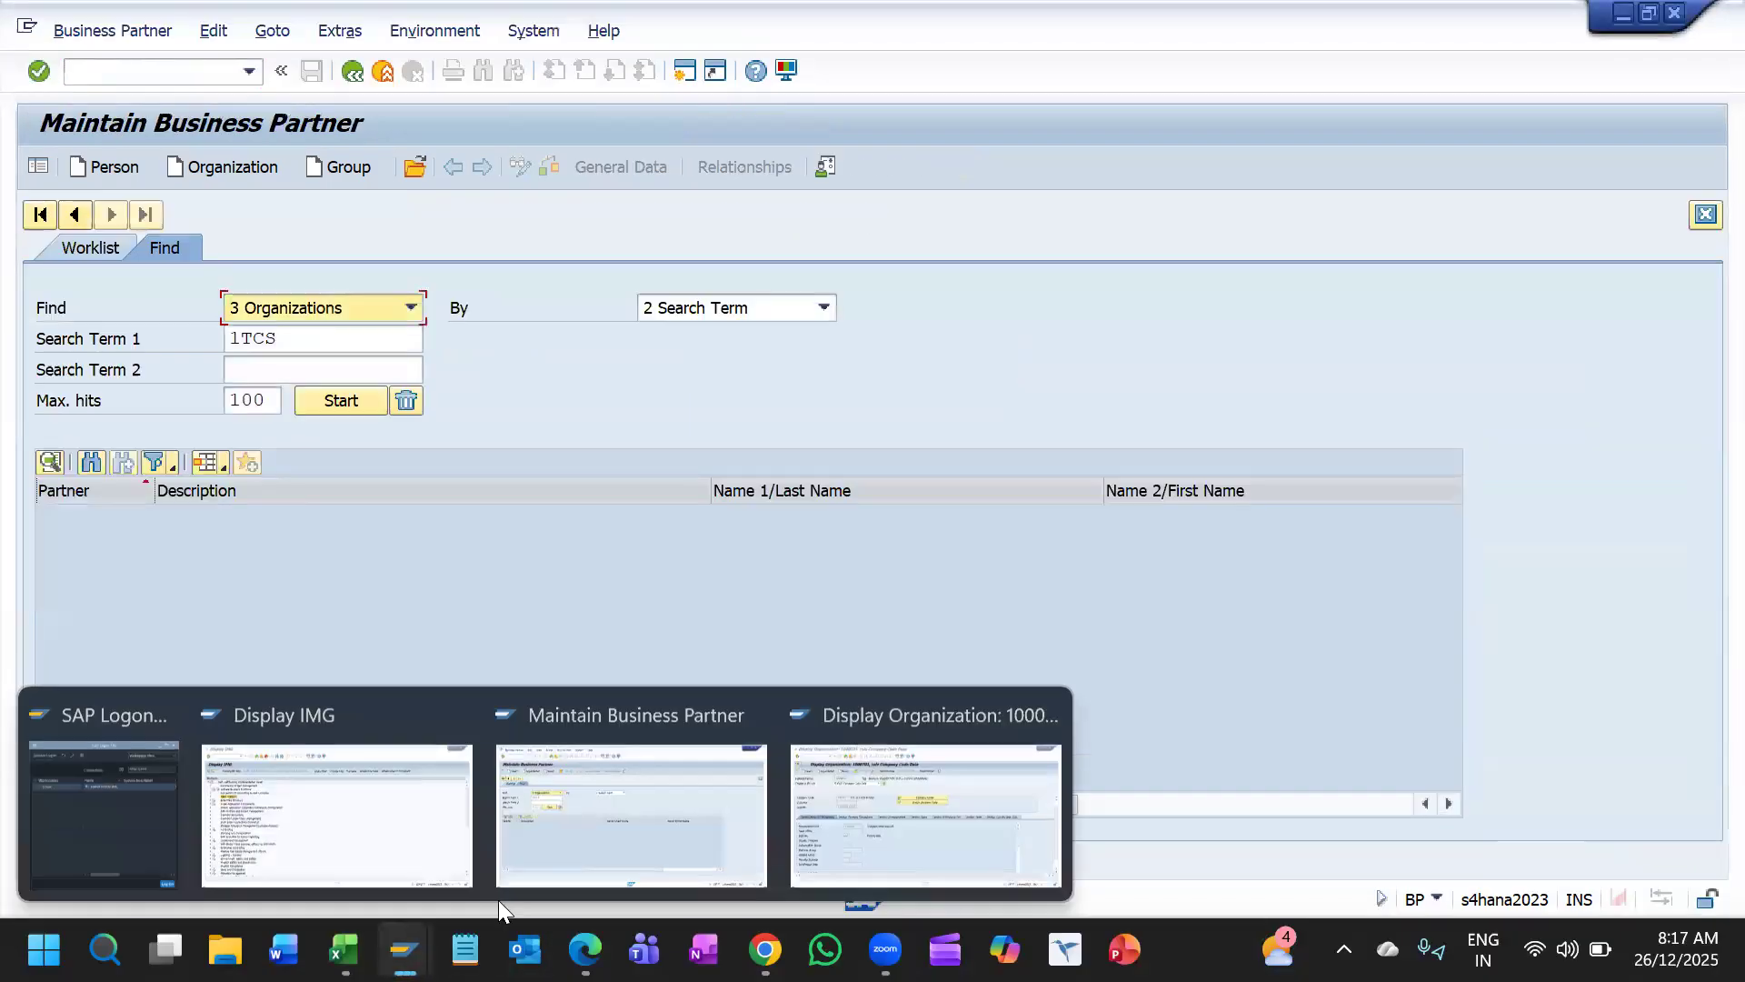
click(616, 790)
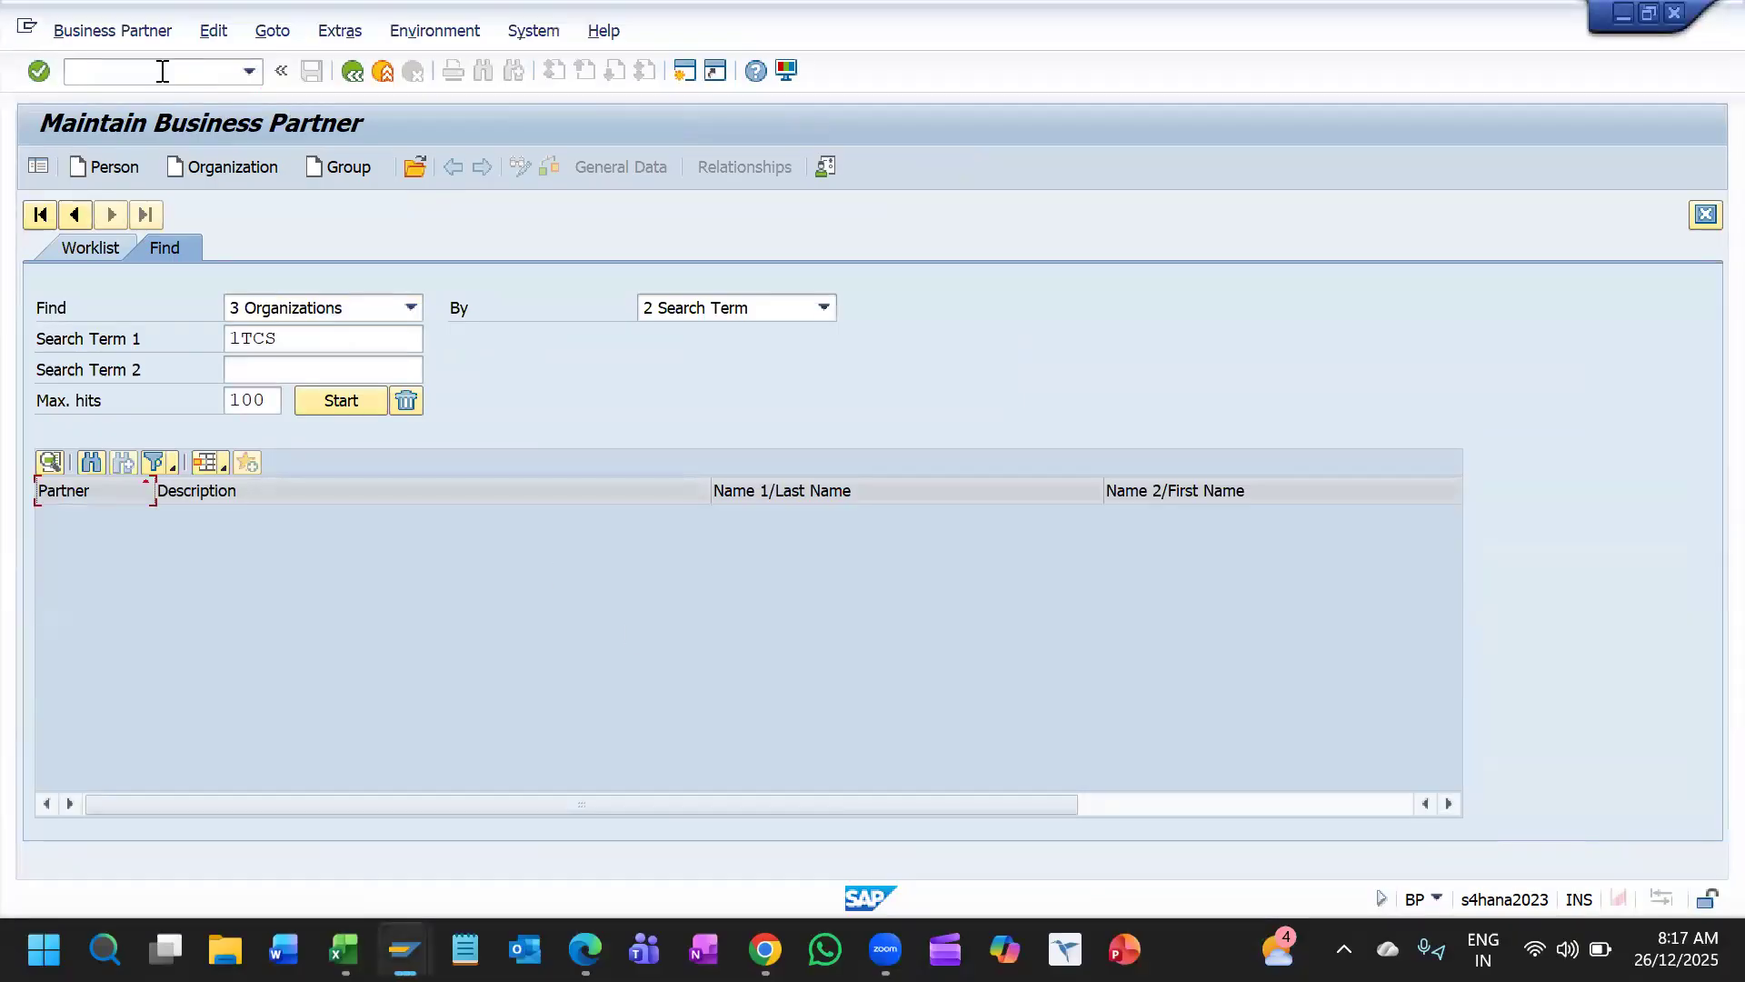
text(/nbp)
key(Return)
Step: Start transaction FS00 to open central G/L account maintenance
text(/OF)
key(BackSpace)
key(BackSpace)
key(BackSpace)
text(FSSO)
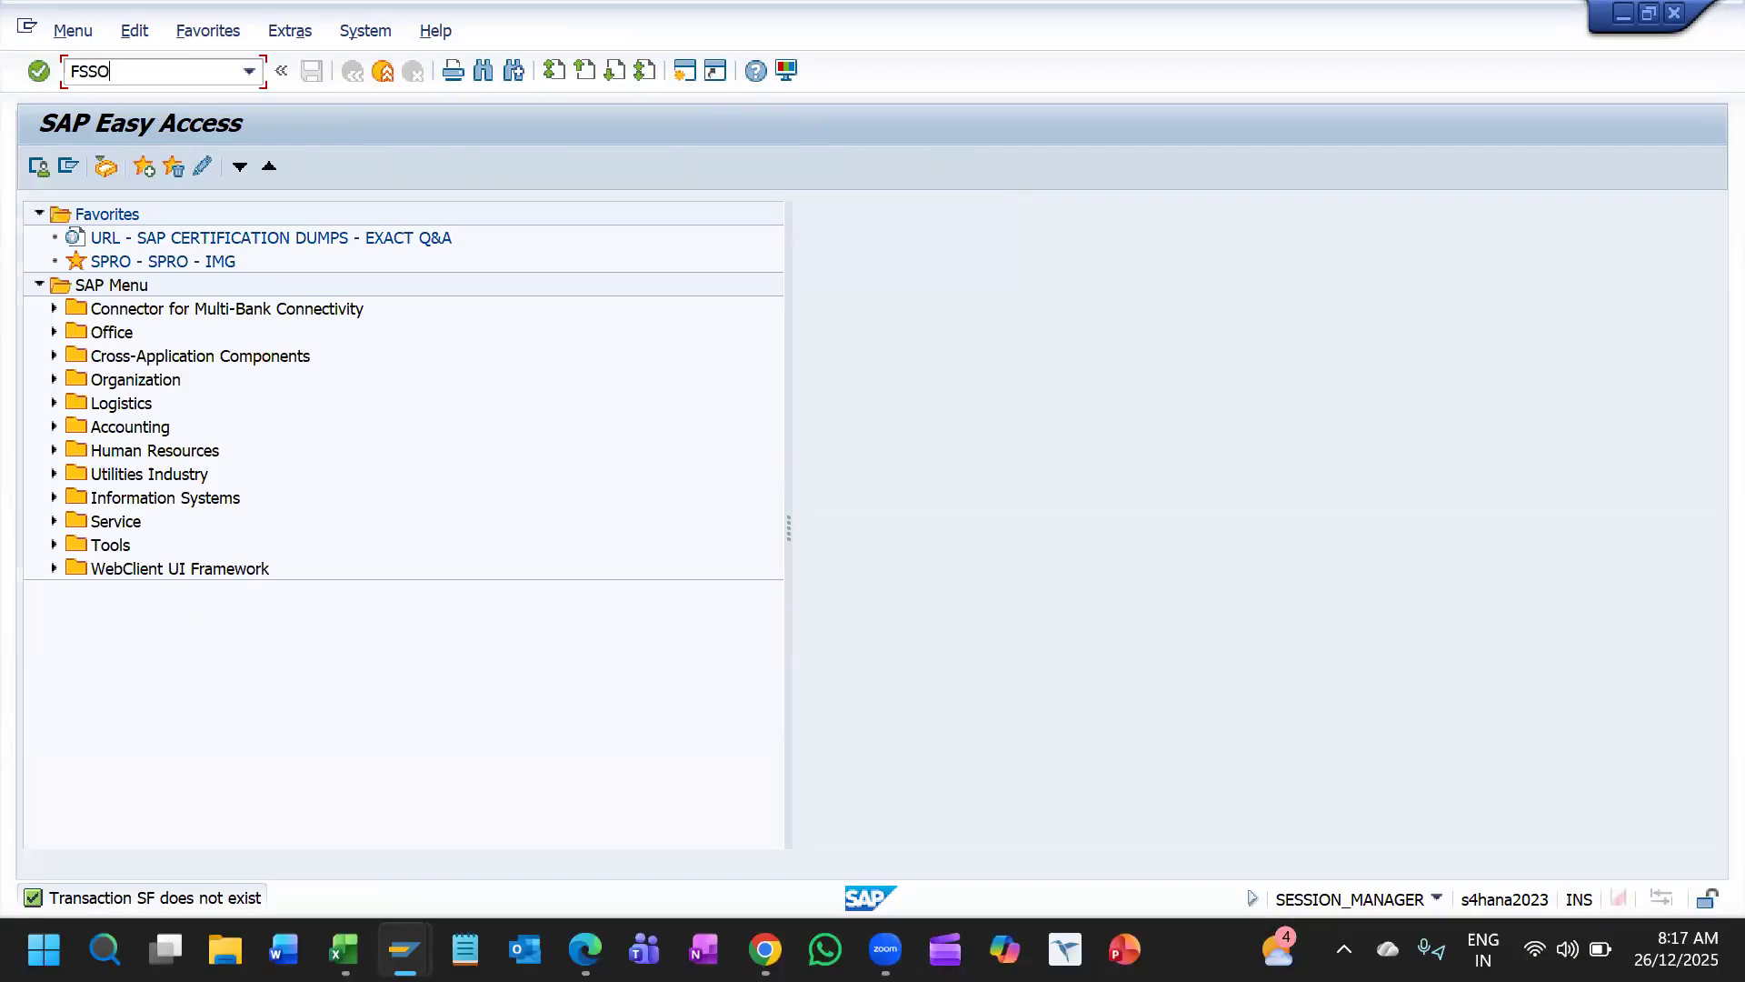
key(BackSpace)
key(BackSpace)
text(00)
key(Return)
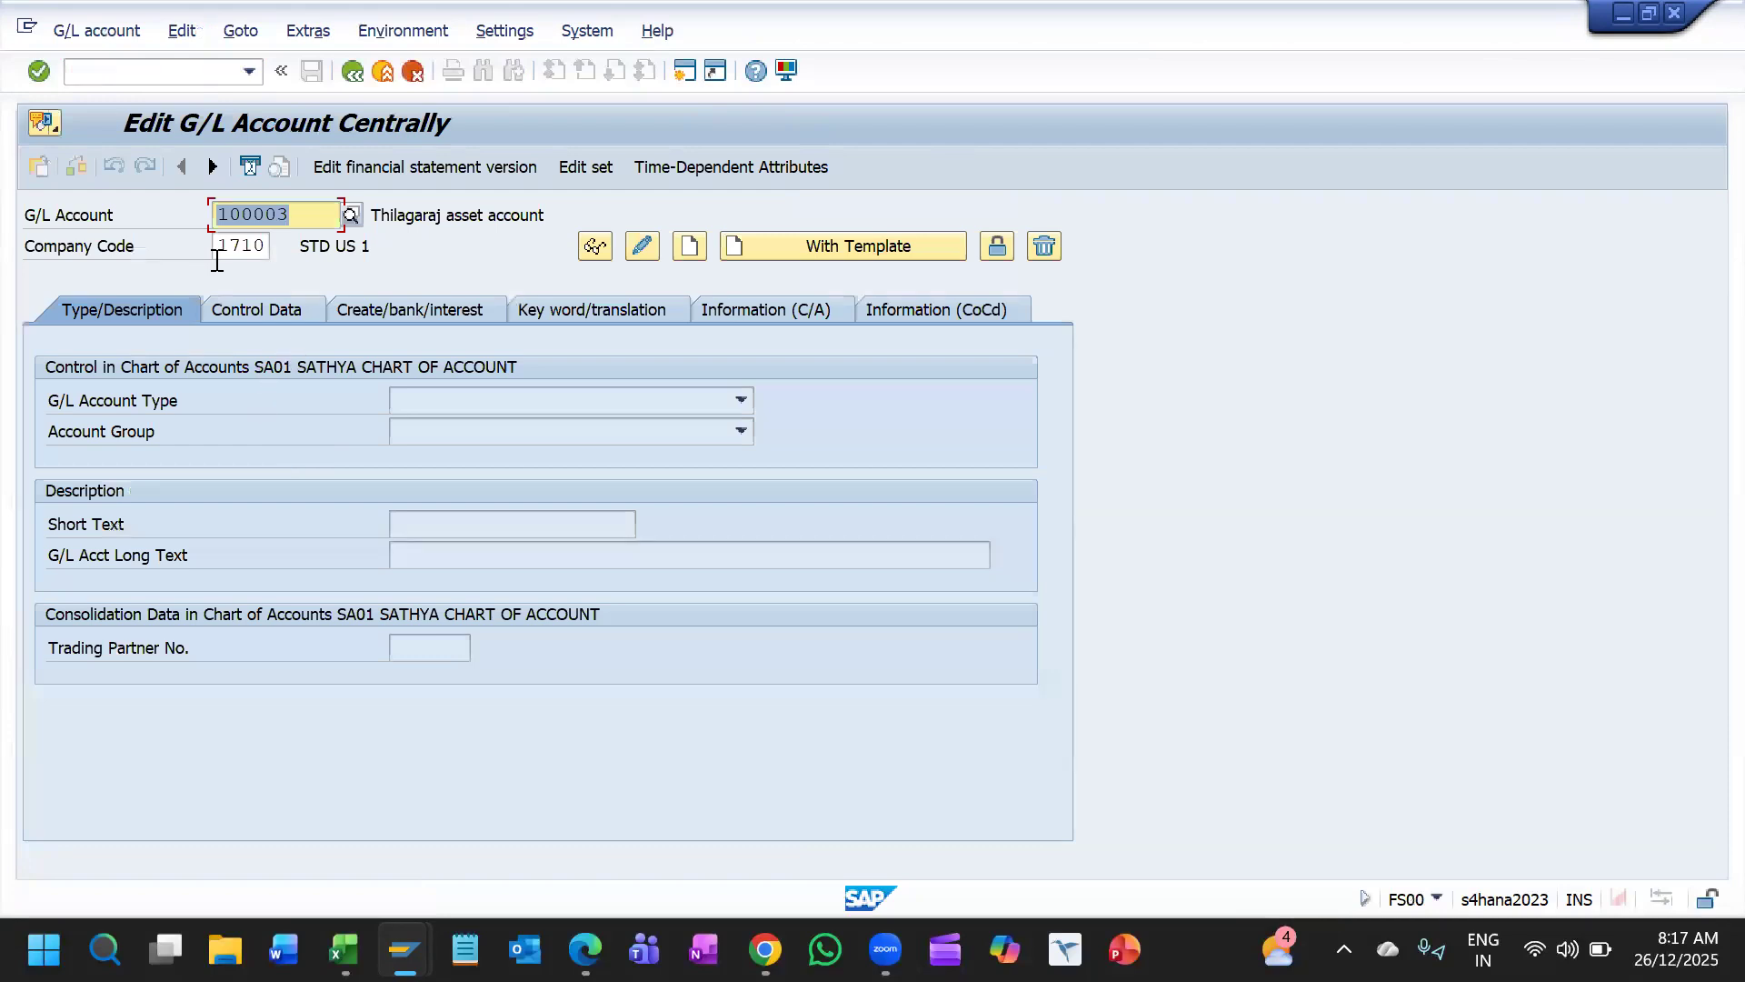
Step: Clear the G/L account number and look up the G/L accounts available in company code 1710
click(255, 246)
click(347, 218)
key(BackSpace)
key(BackSpace)
key(BackSpace)
key(BackSpace)
key(BackSpace)
key(BackSpace)
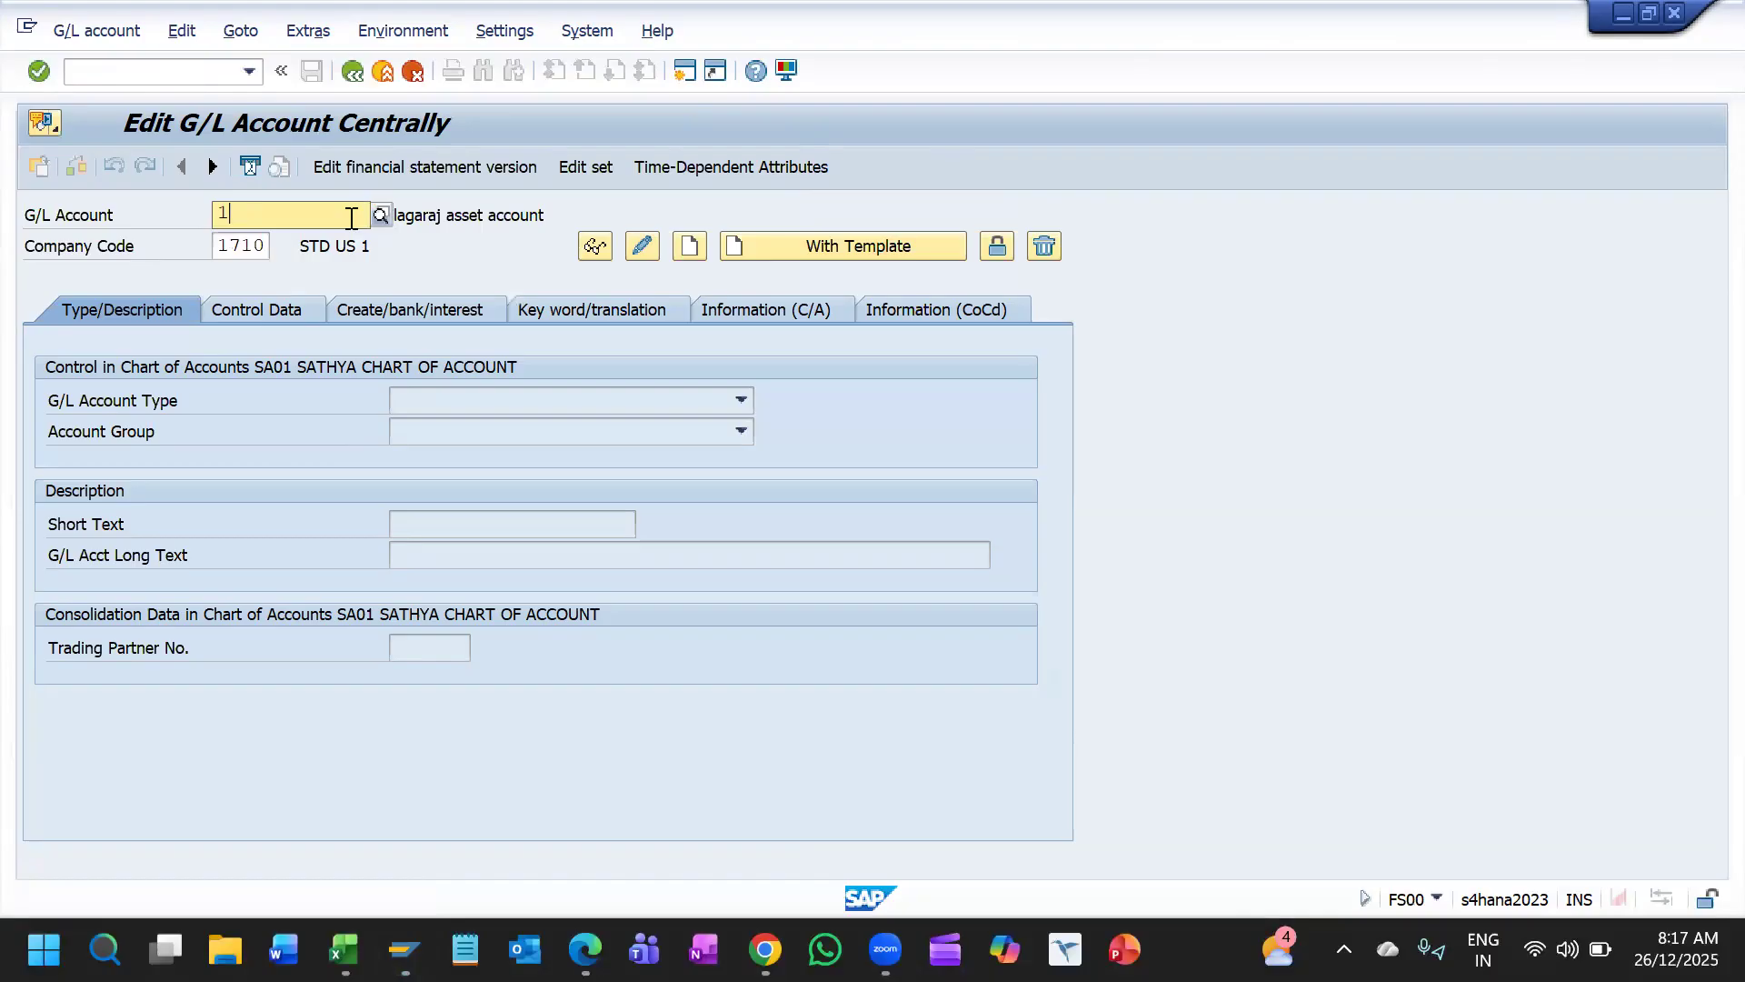
click(350, 216)
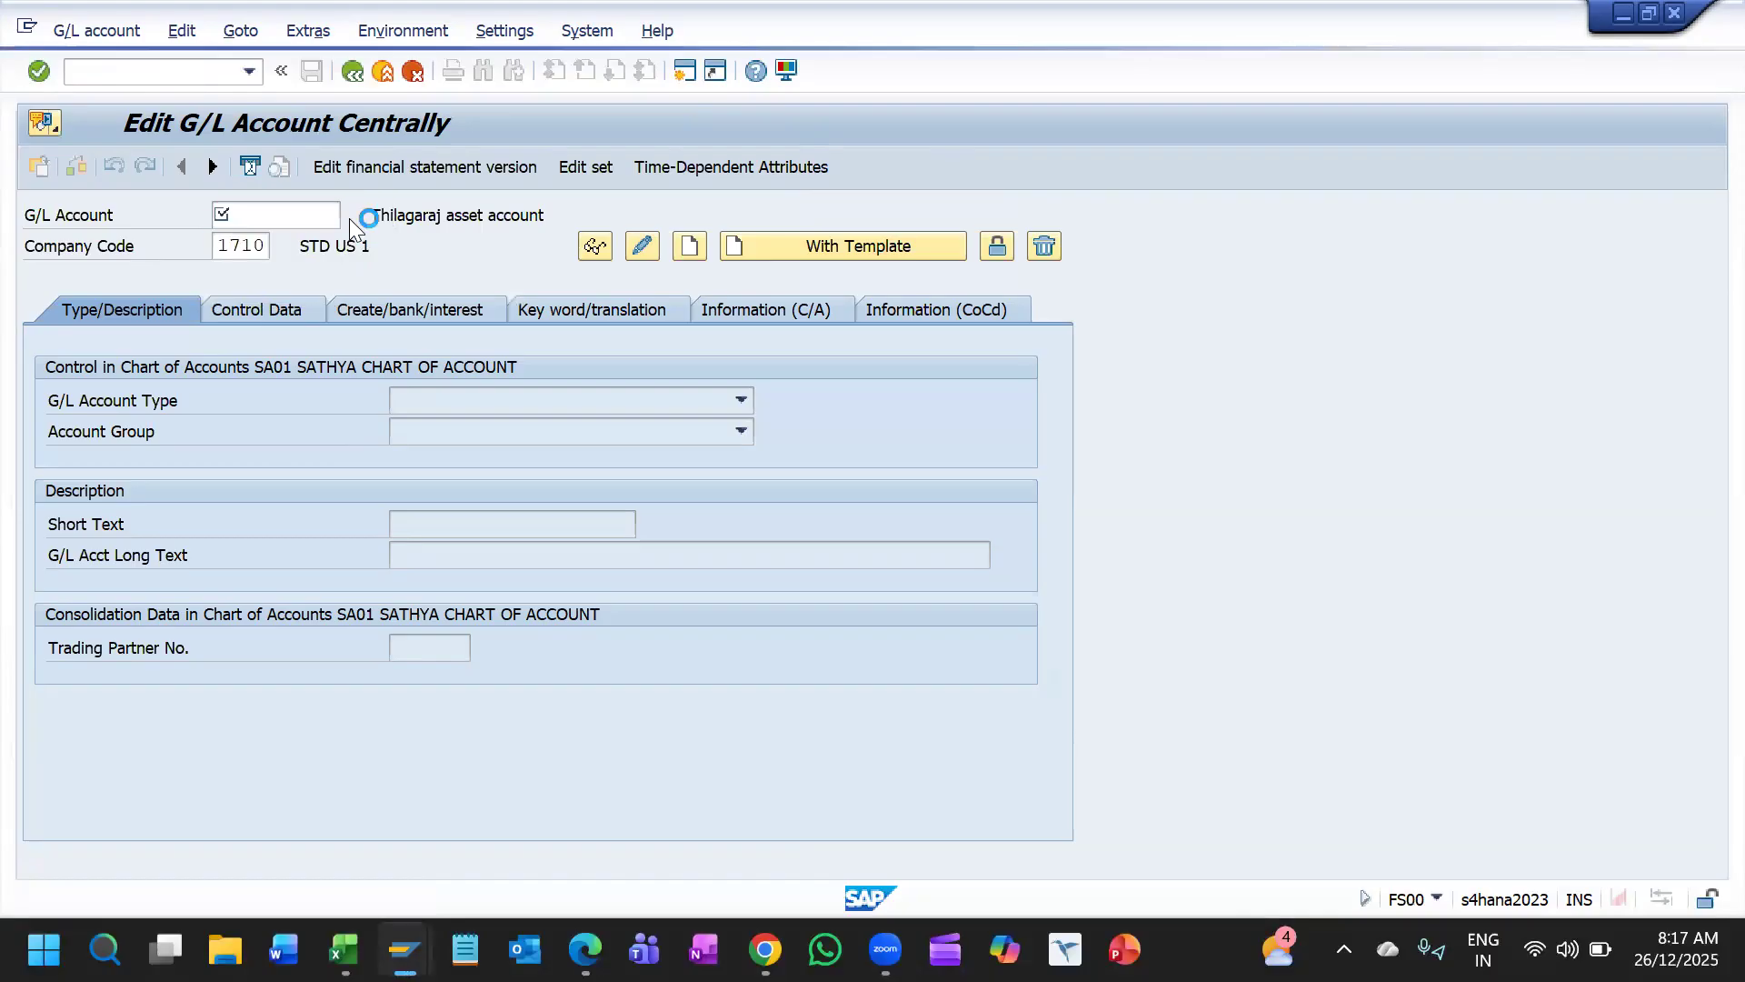
click(923, 618)
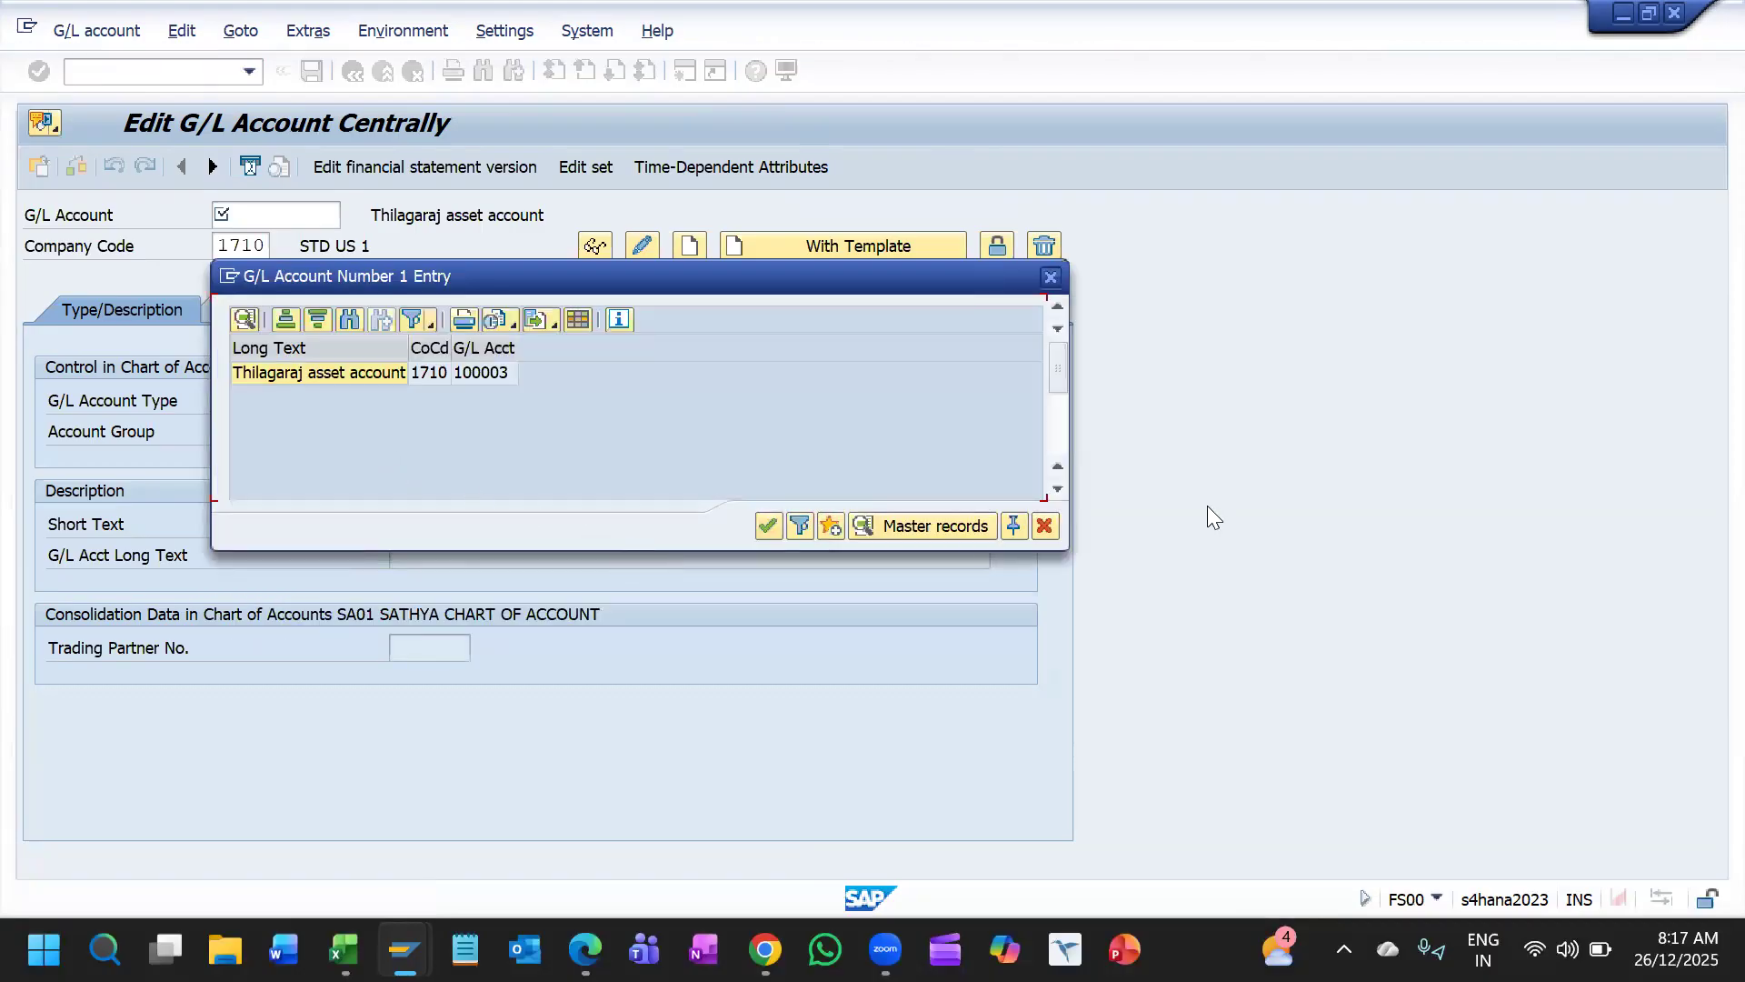
click(1014, 529)
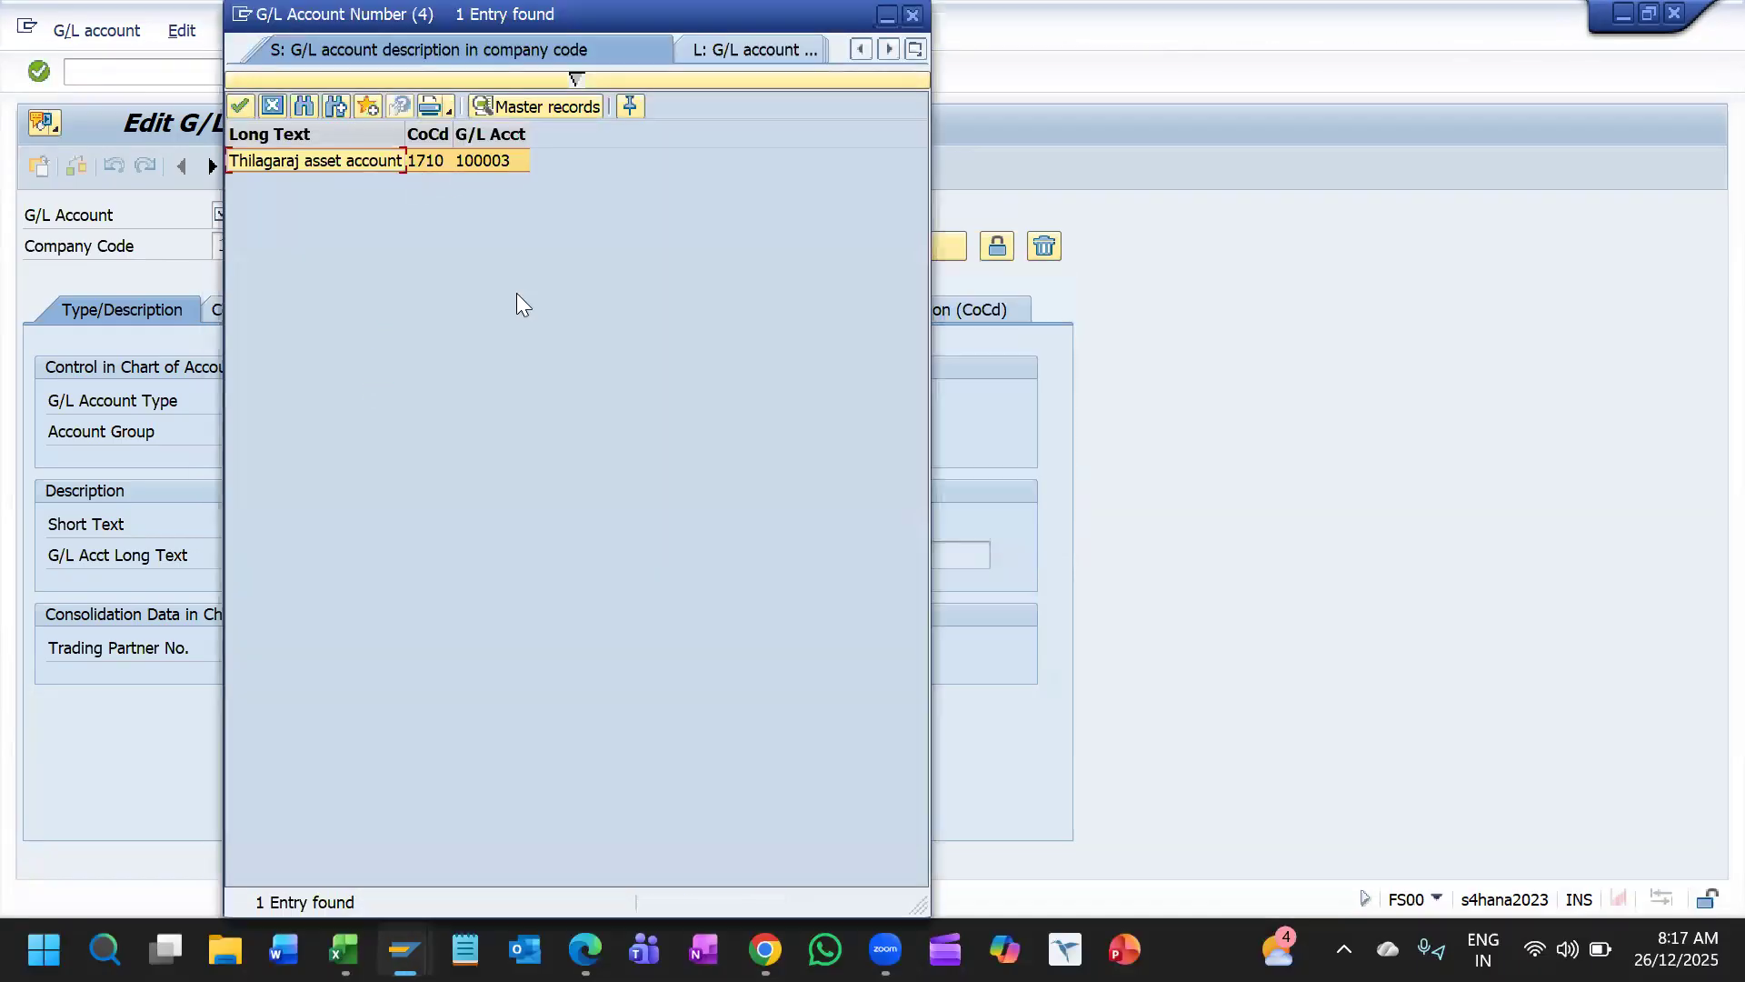
key(Return)
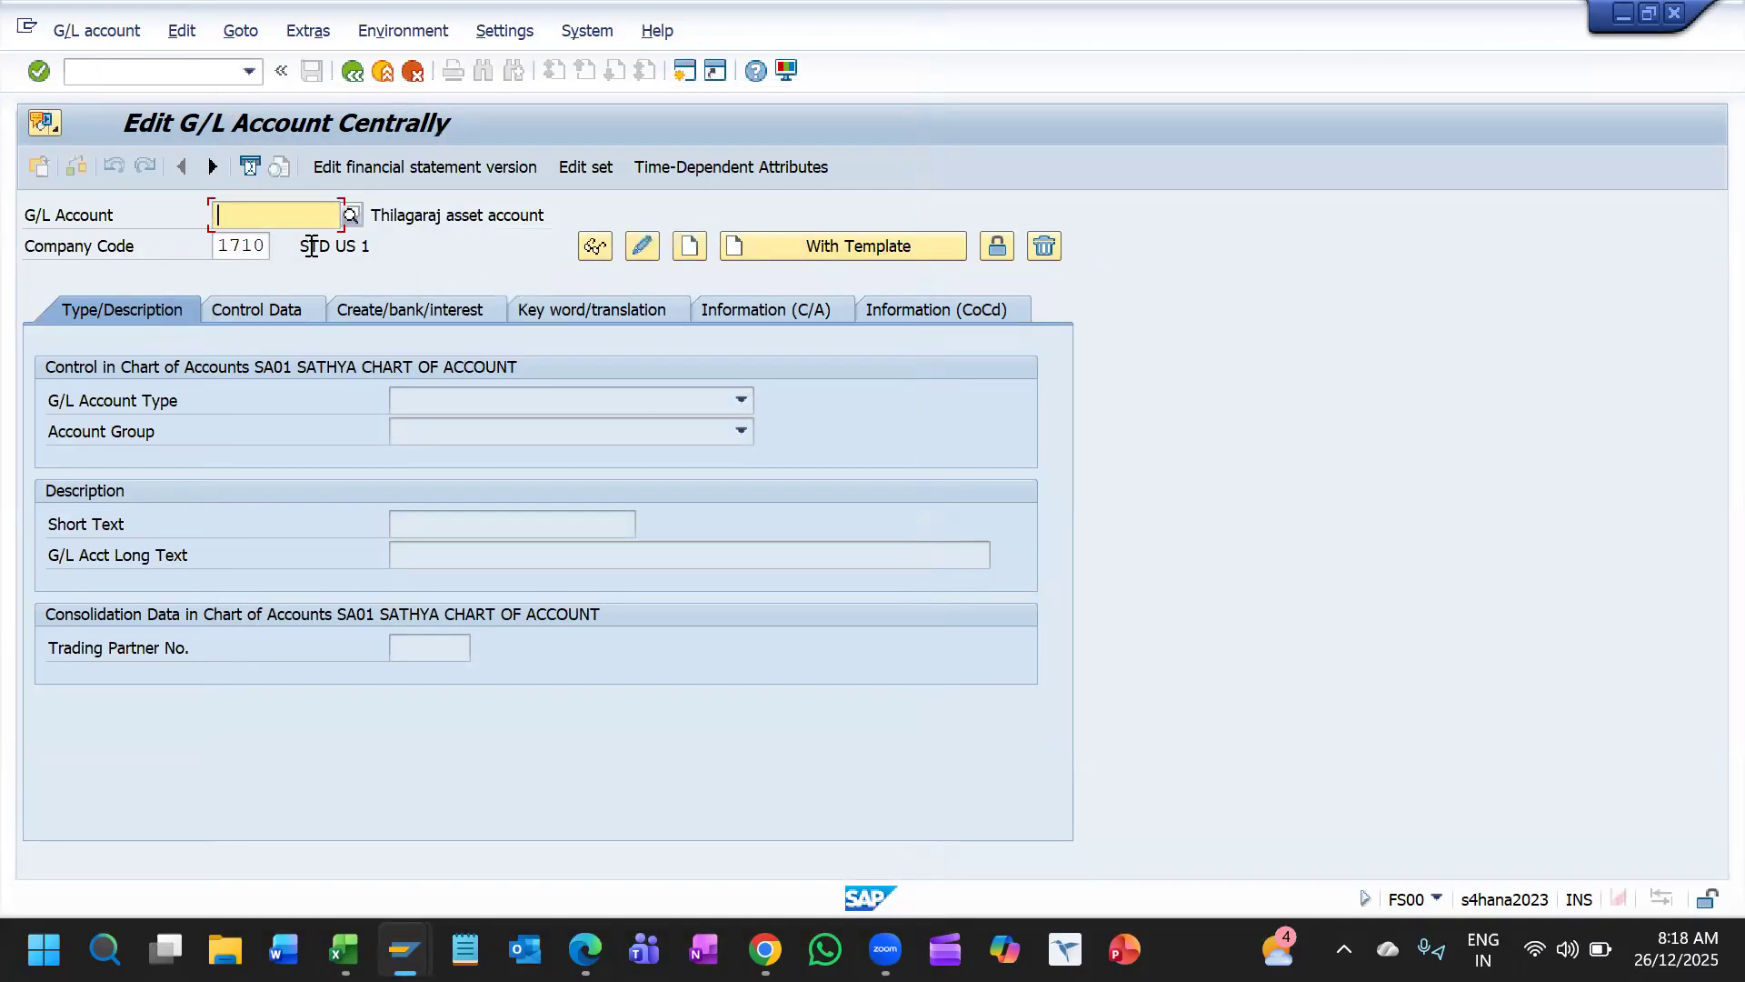
Step: Leave G/L account maintenance and start transaction EC01 for the company code organizational object
click(132, 71)
key(F3)
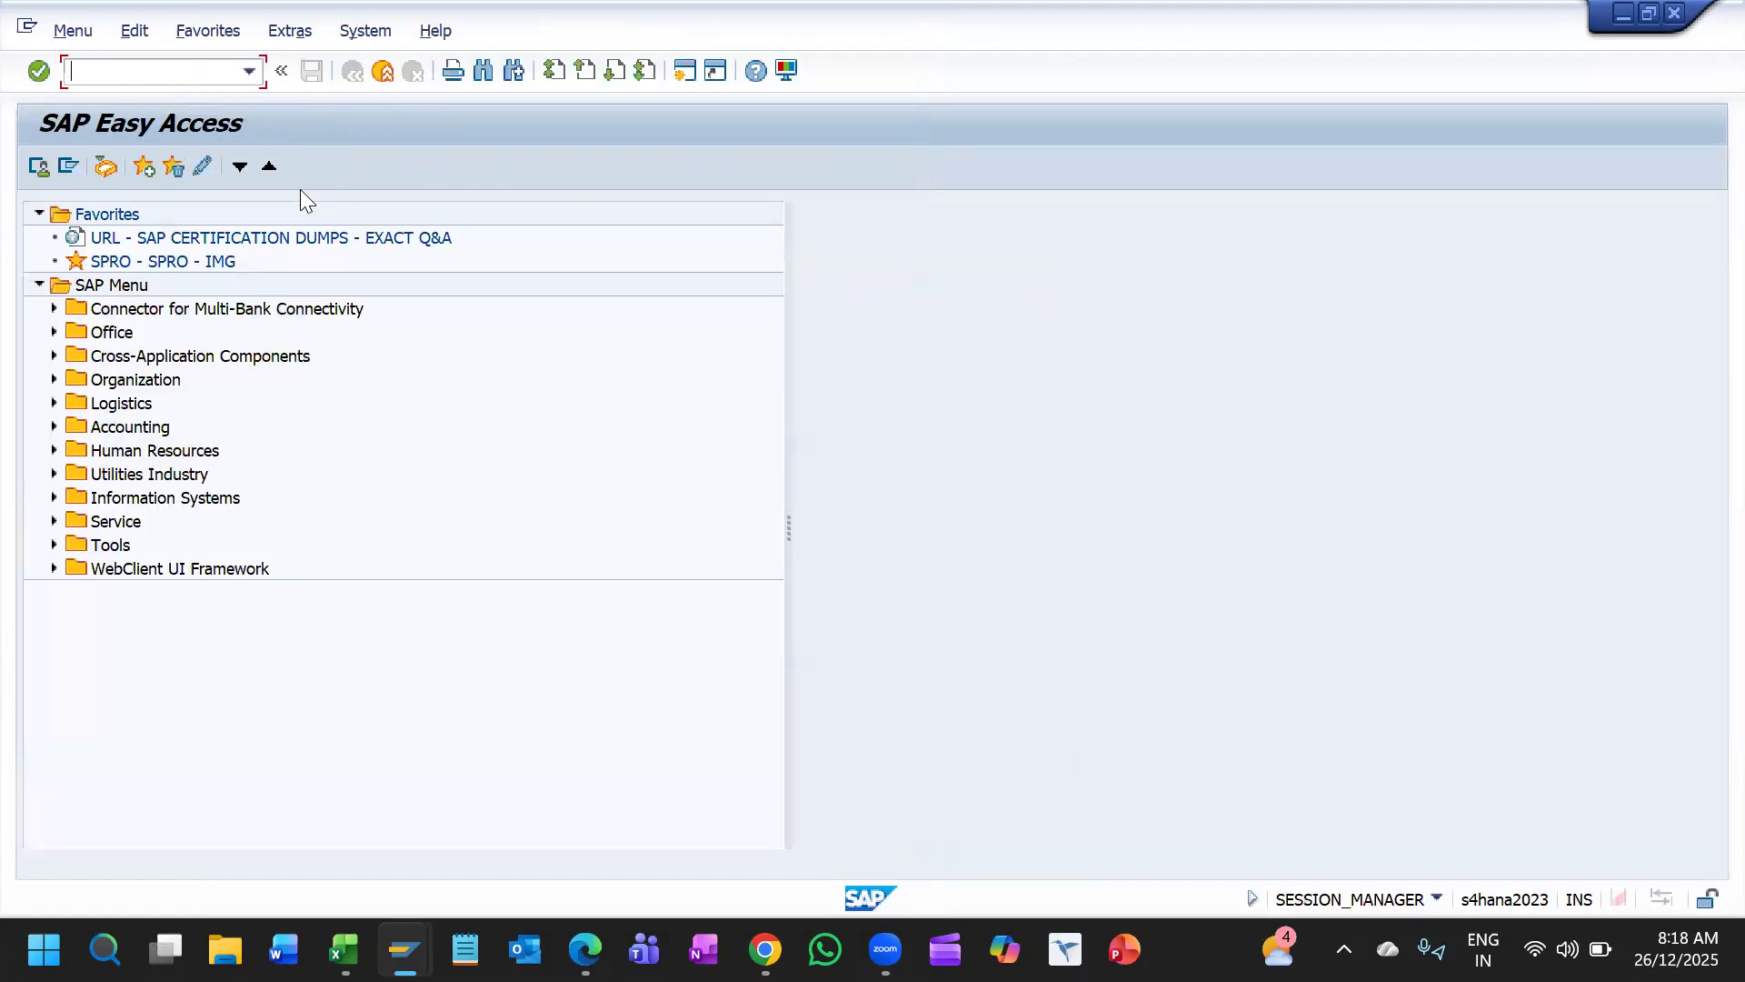
text(EC01)
key(Return)
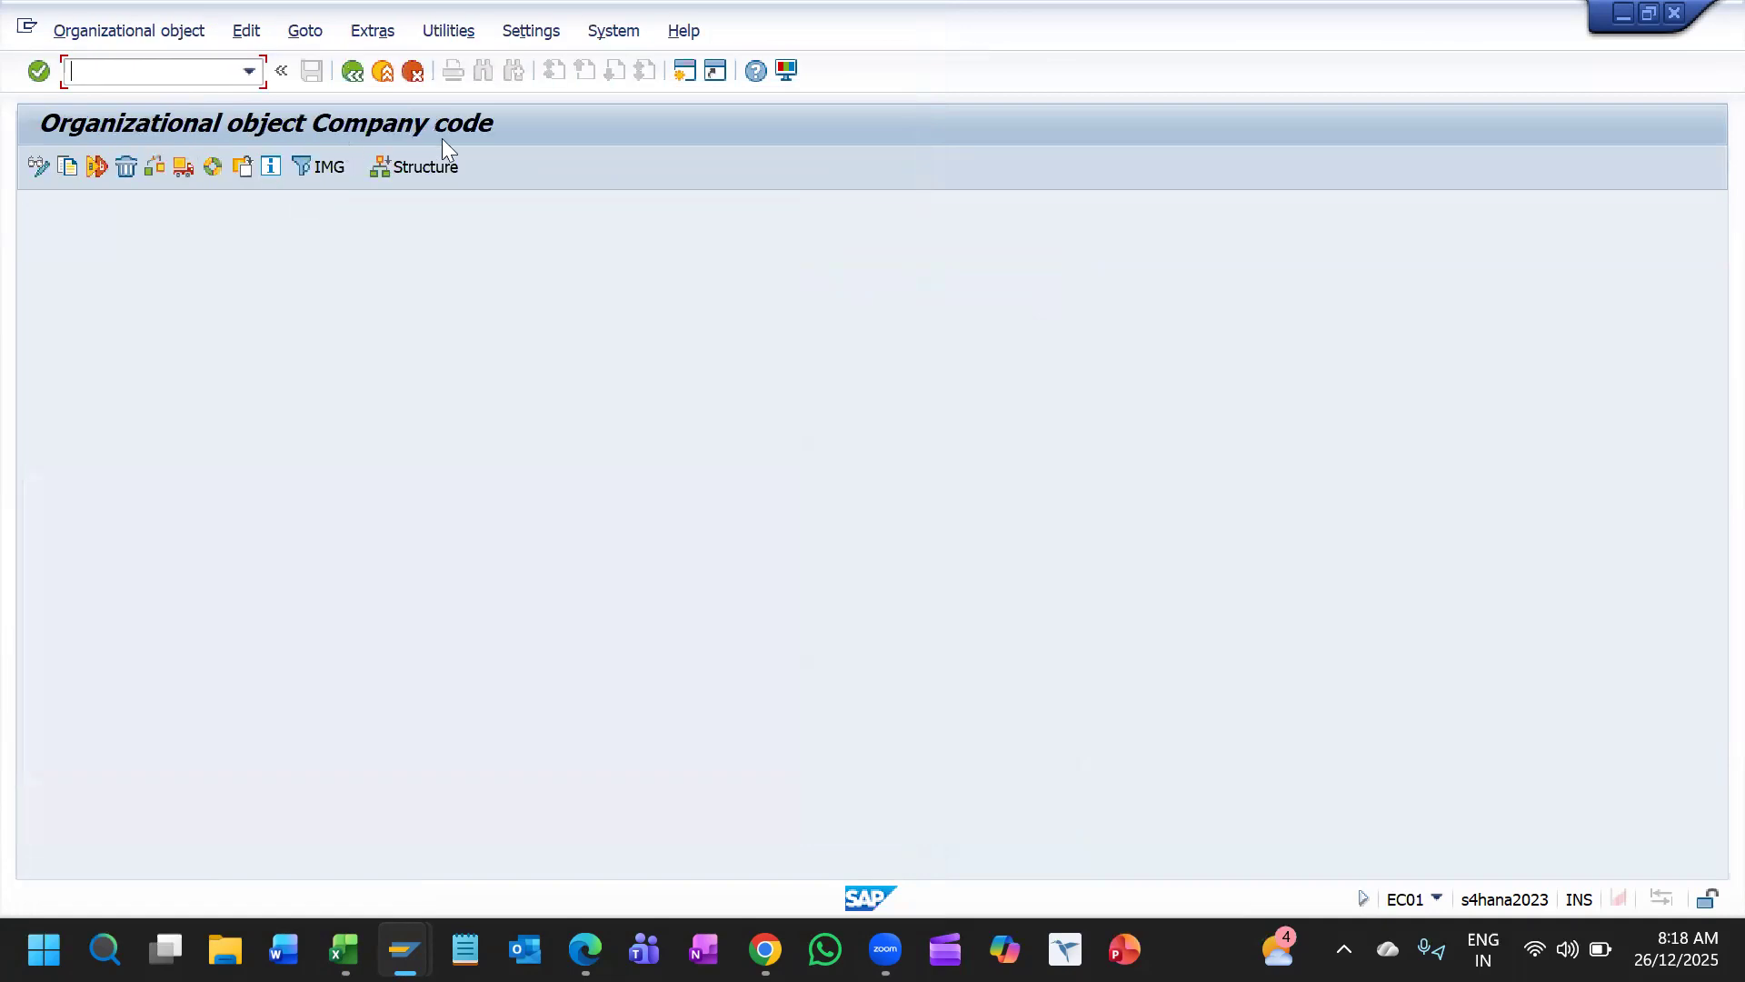
Step: Copy the organizational object from company code 0001 to company code 1TCS
click(69, 167)
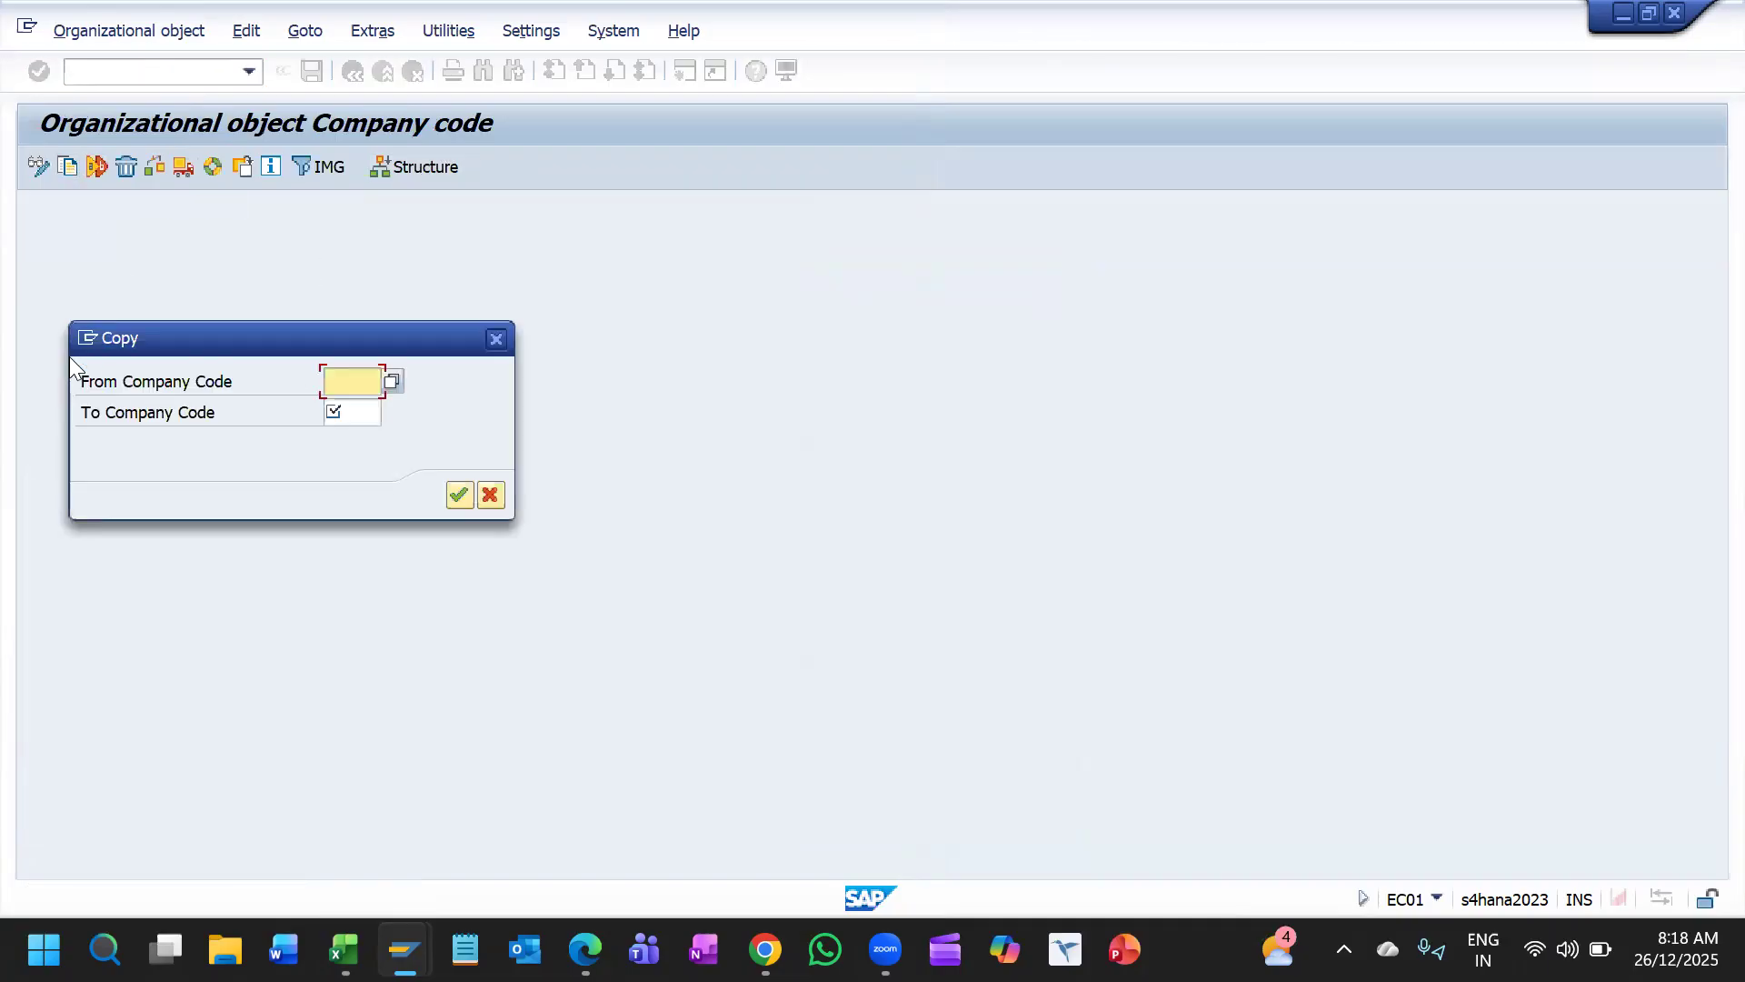
text(0001)
key(Tab)
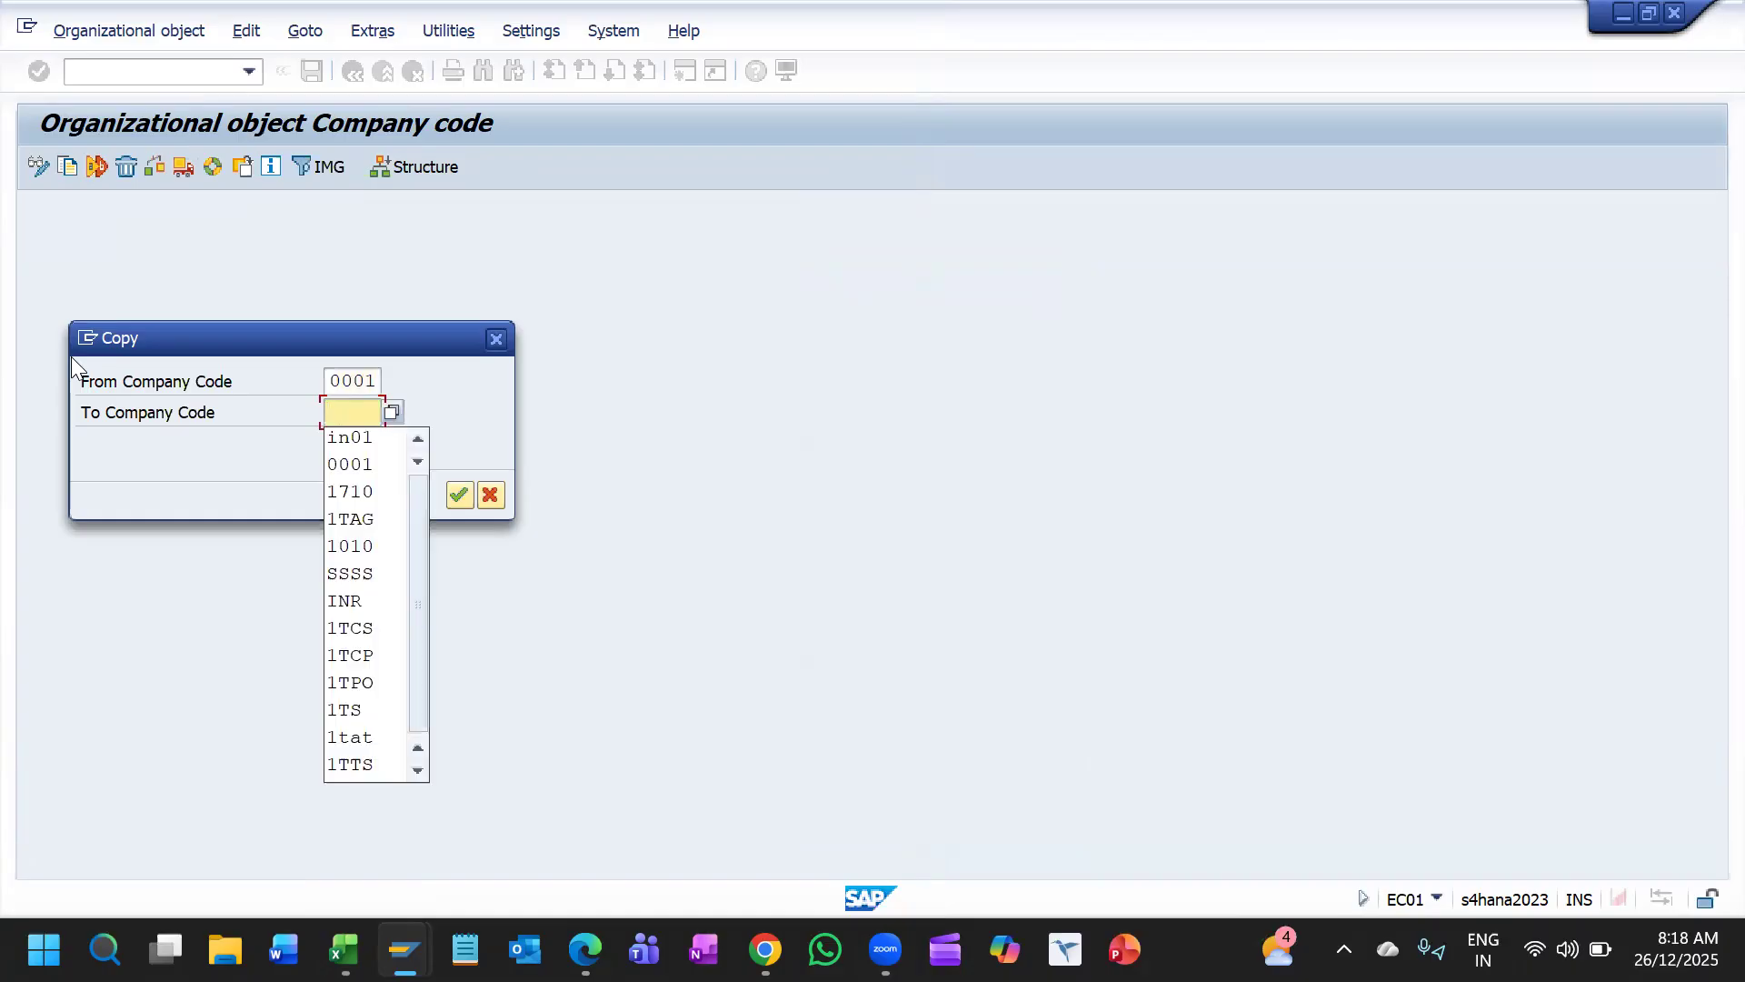
key(Down)
key(Down)
key(Down)
key(Down)
key(Down)
key(Down)
key(Down)
key(Down)
key(Return)
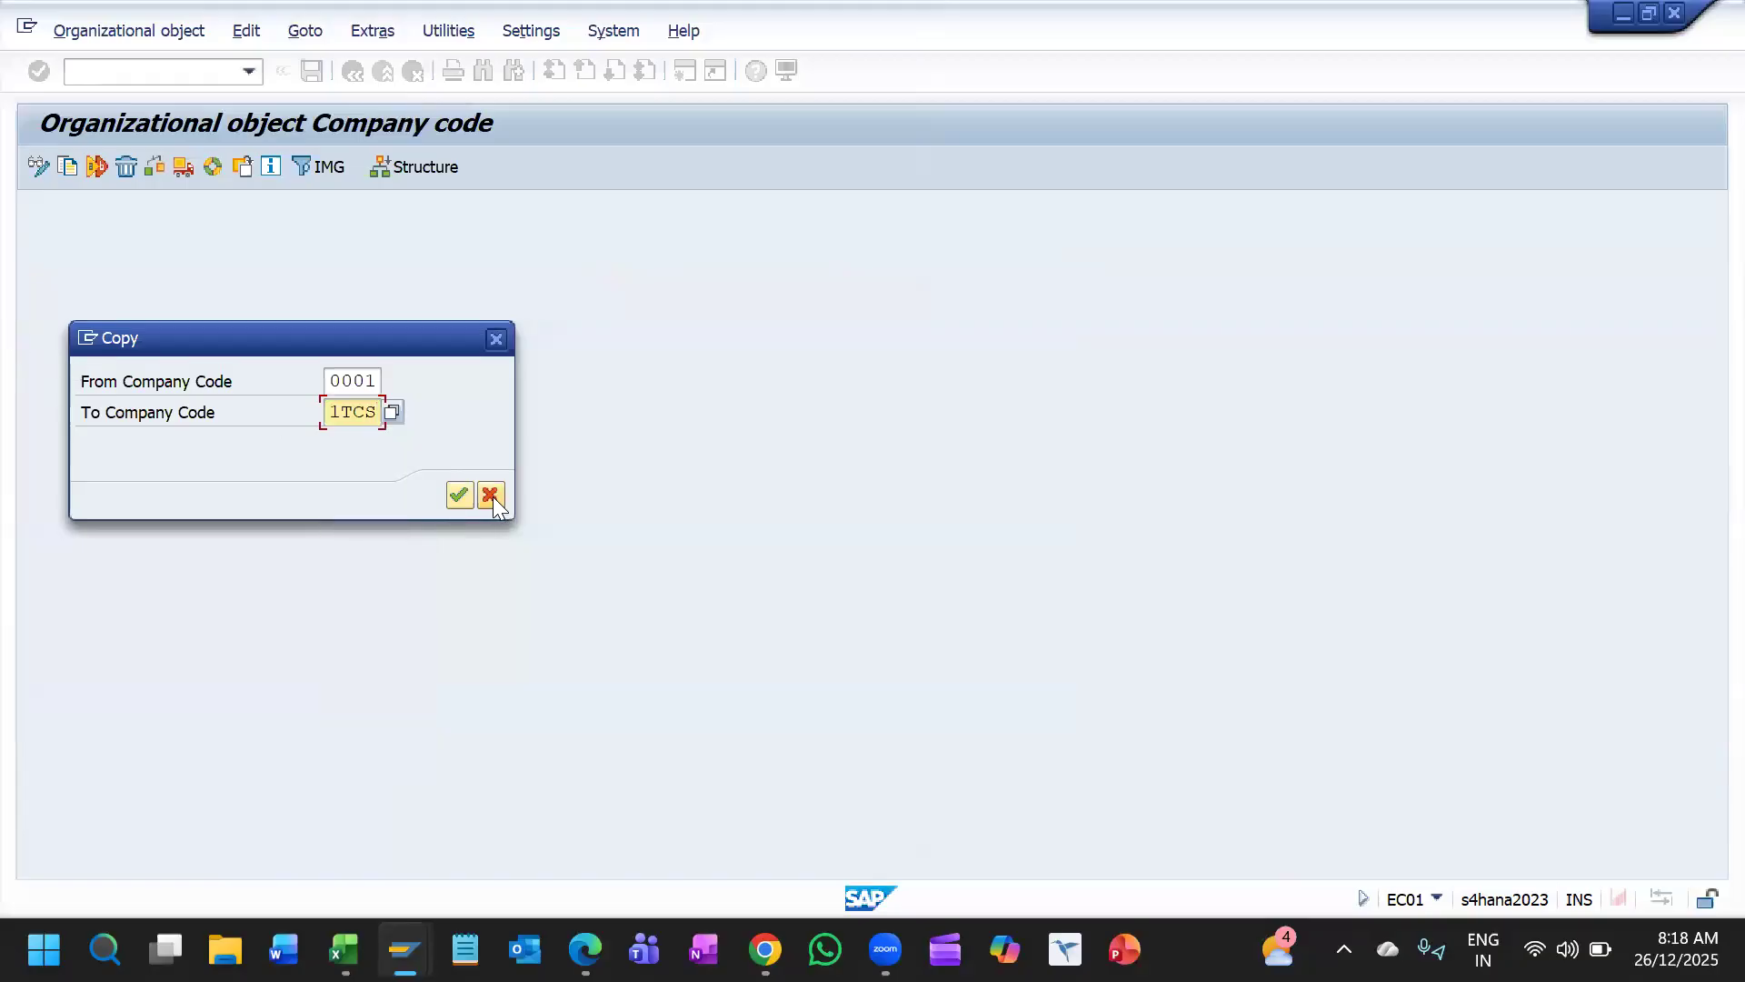
click(459, 494)
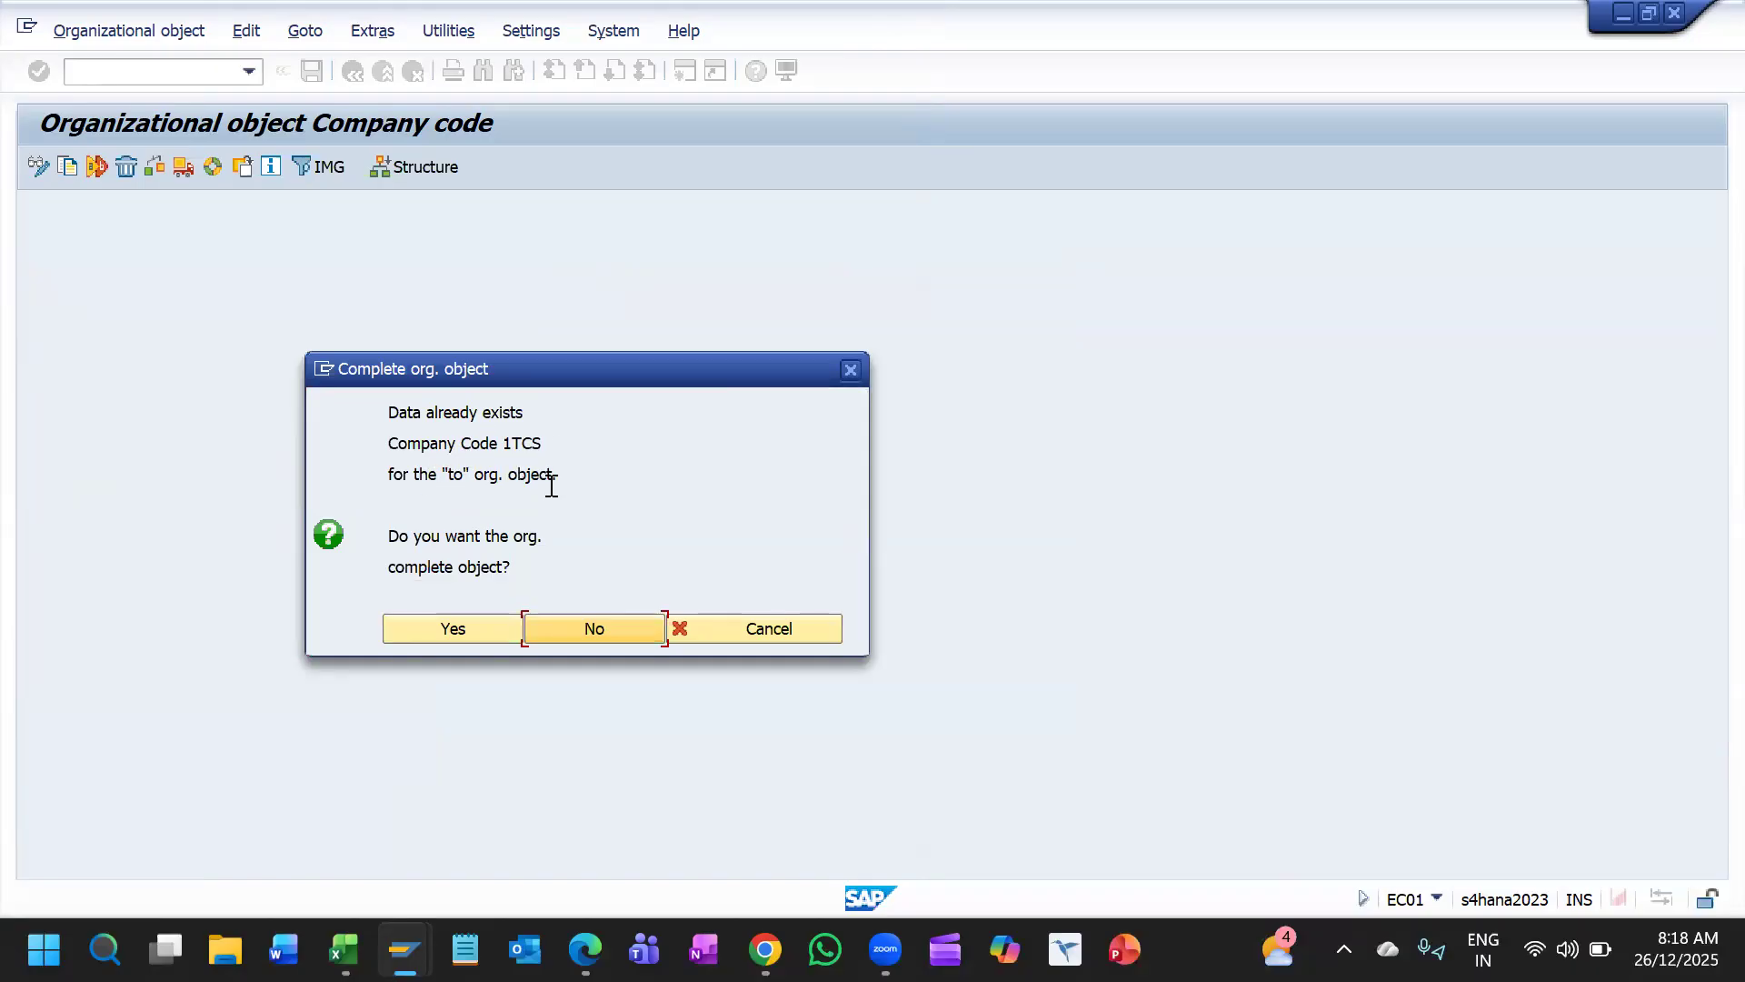
Step: Agree to complete company code 1TCS, including the G/L account company code data, and allocate INR as its local currency
click(459, 627)
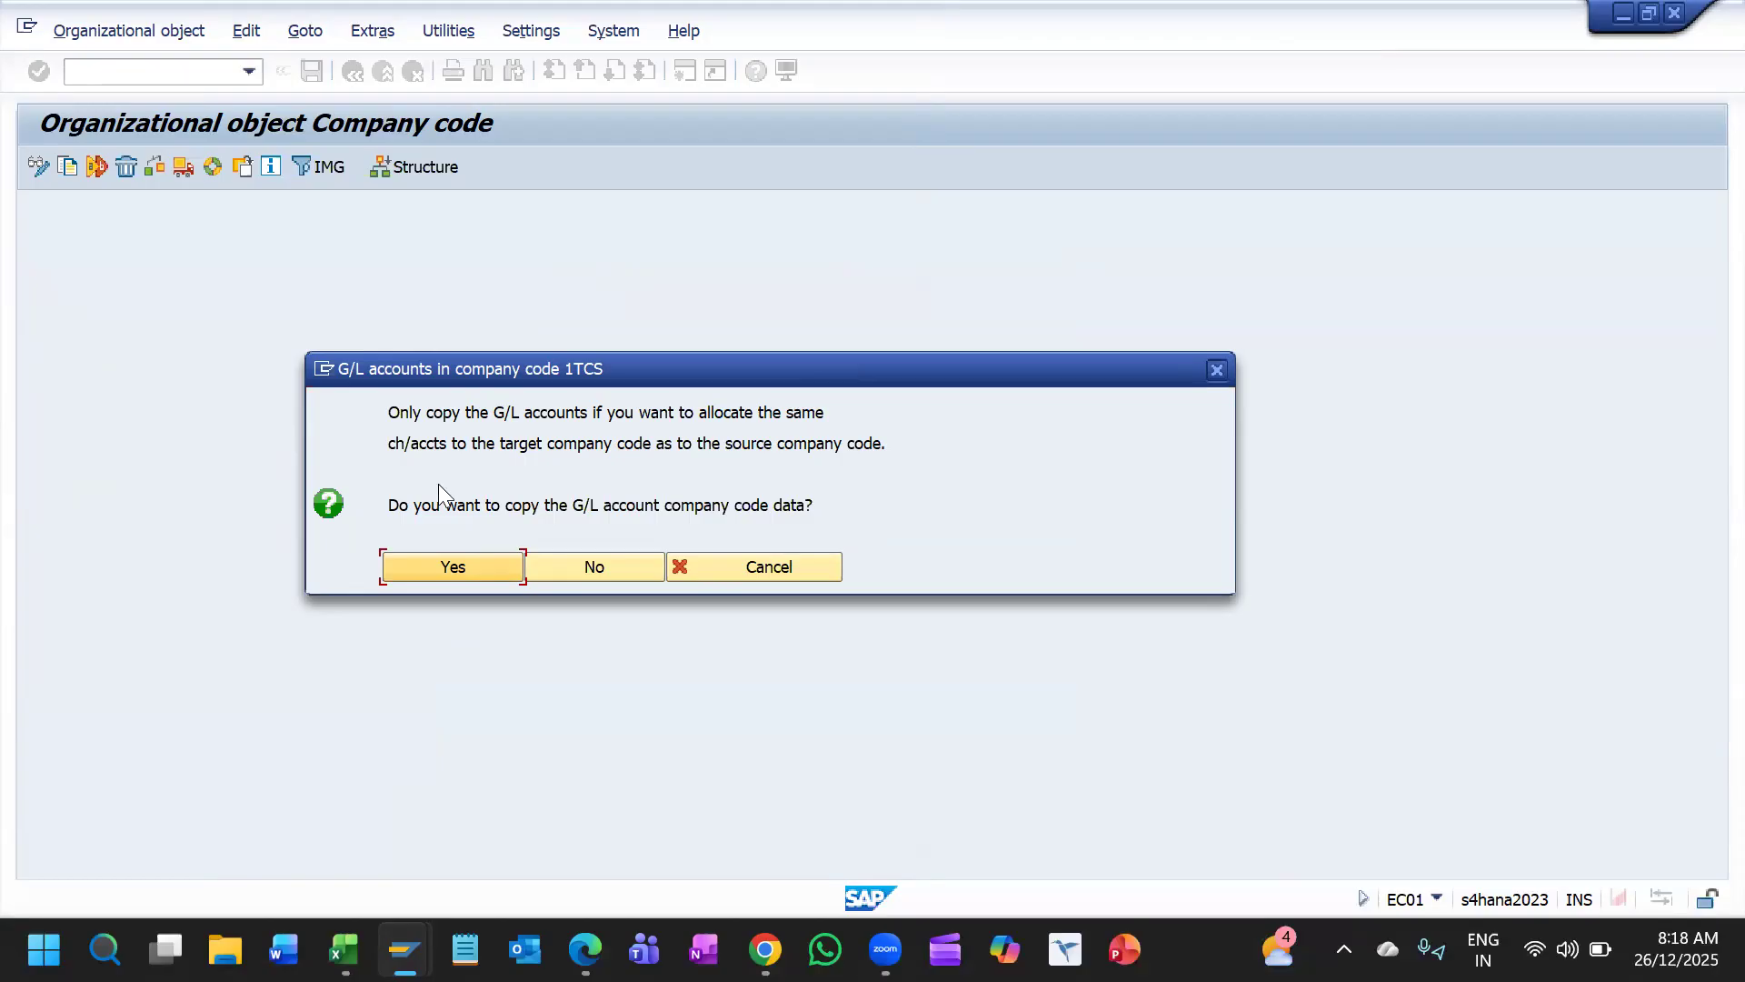
click(418, 565)
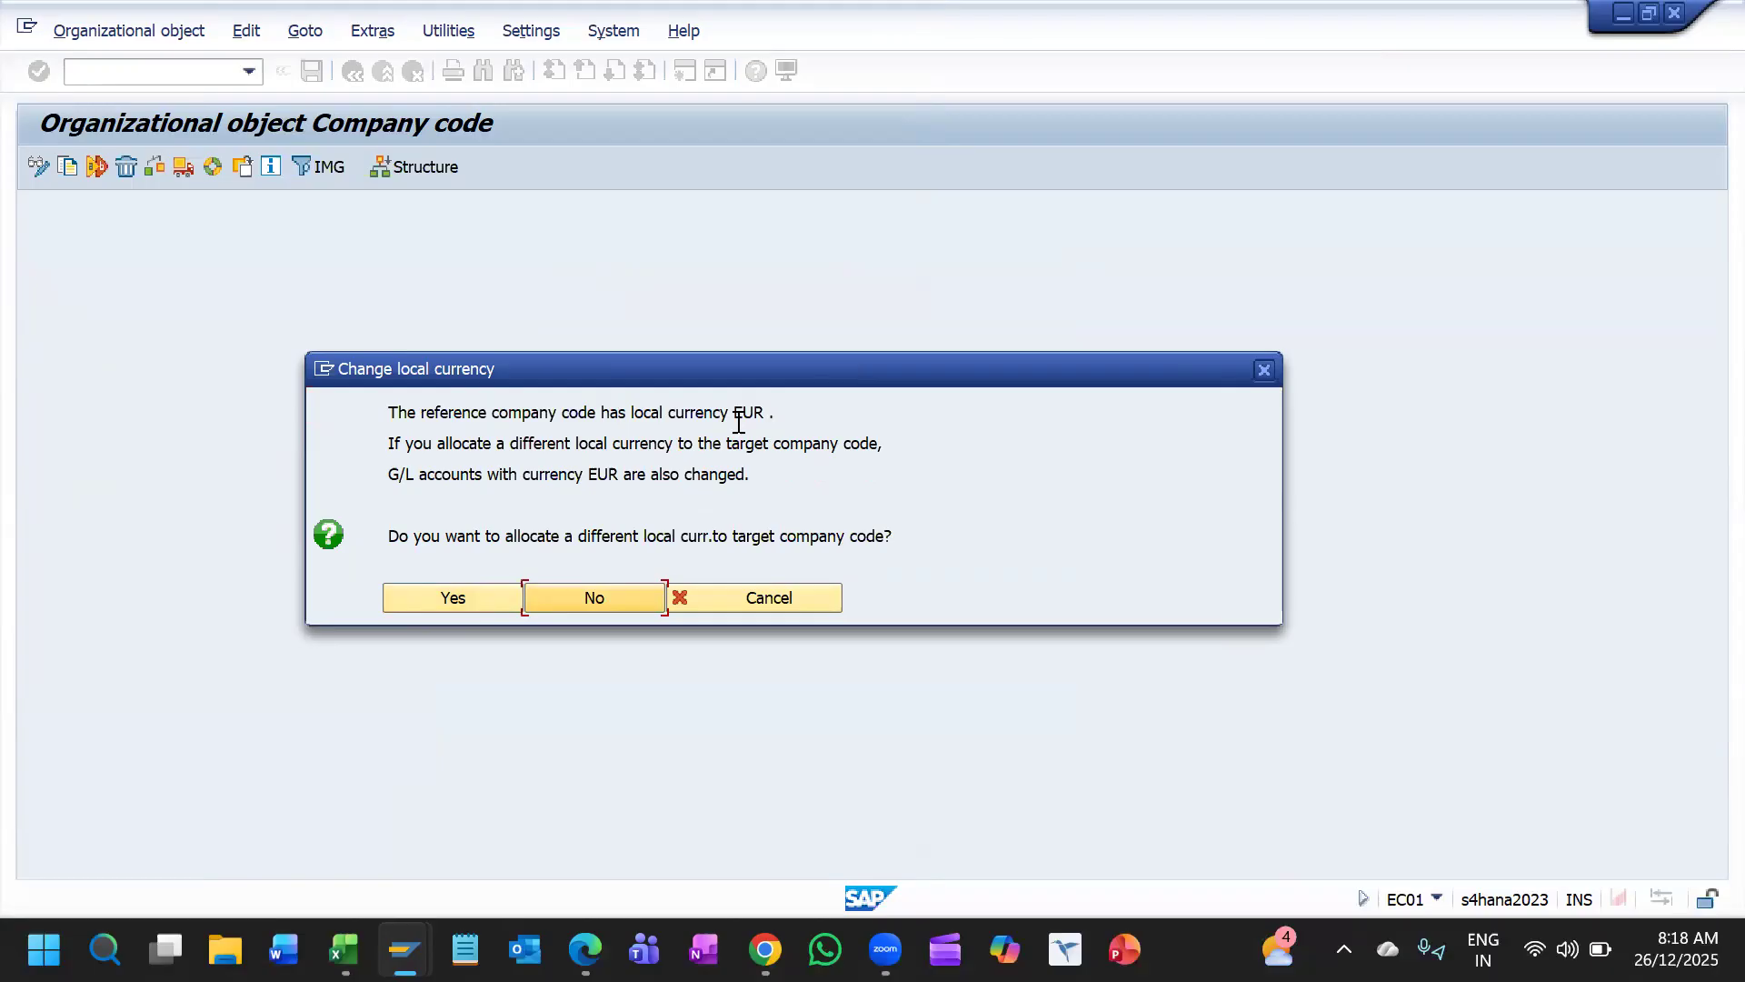
click(480, 591)
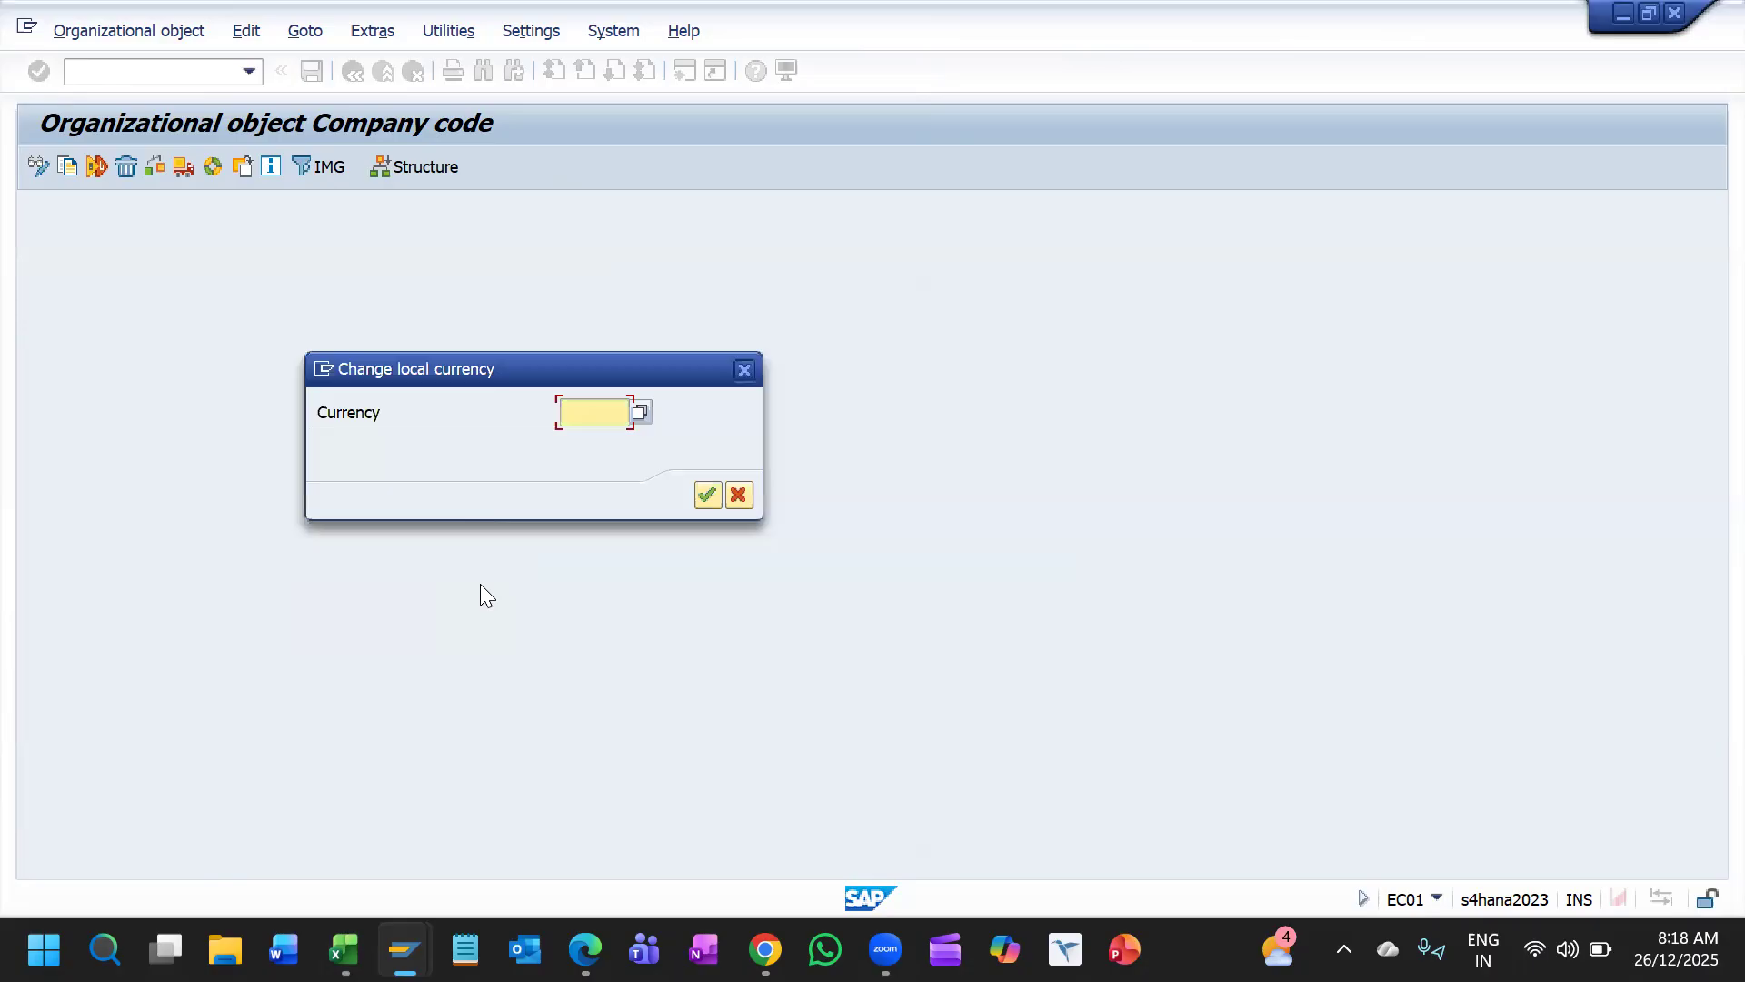
text(IN)
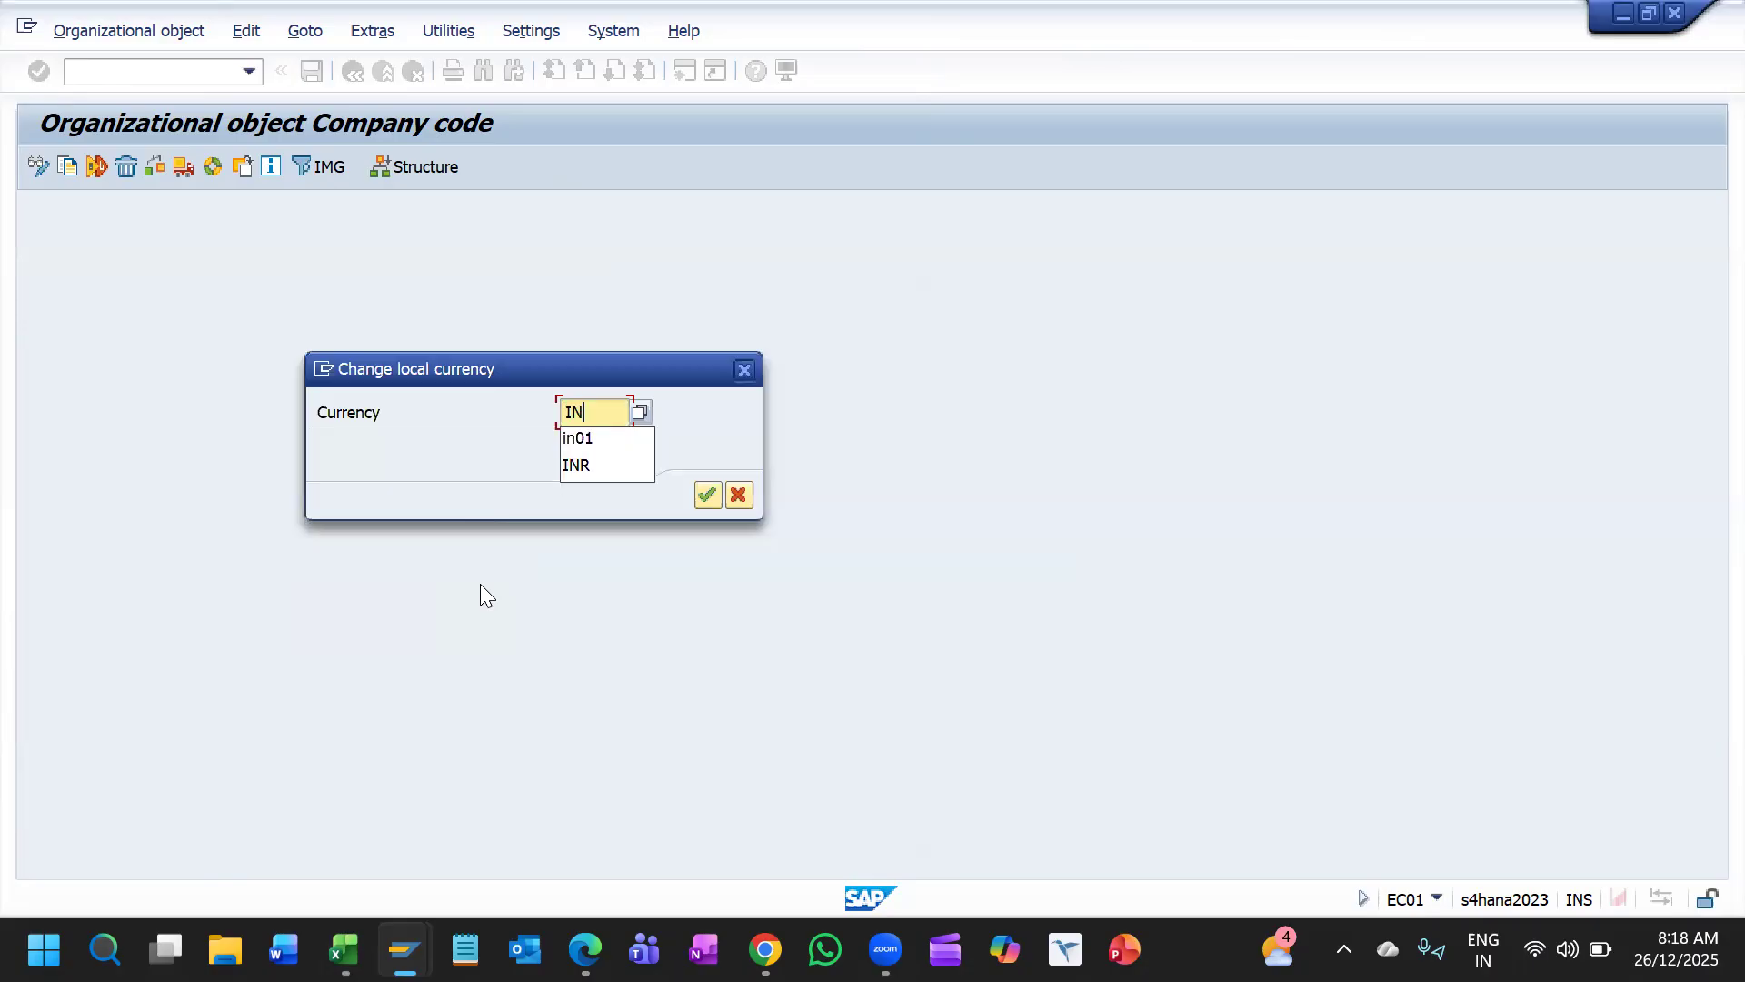
text(R)
click(707, 495)
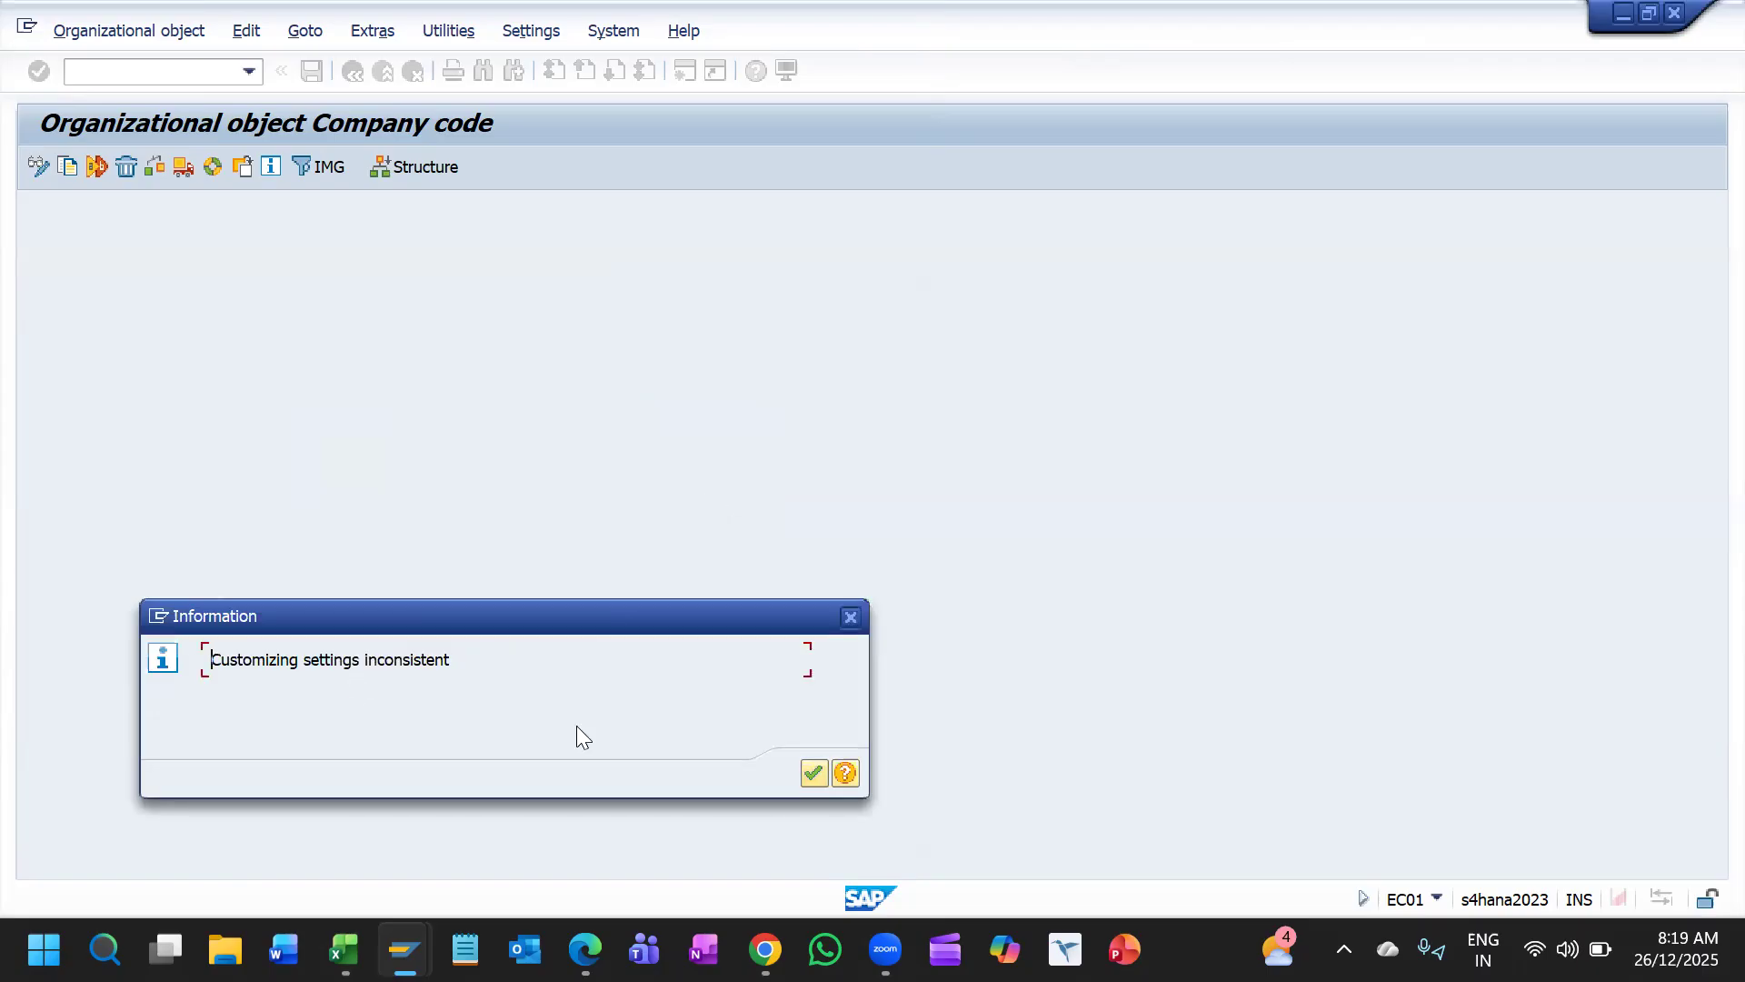
Step: Acknowledge the copy notices, agree to transport number ranges and record the changes in customizing request A4HK946432
click(807, 774)
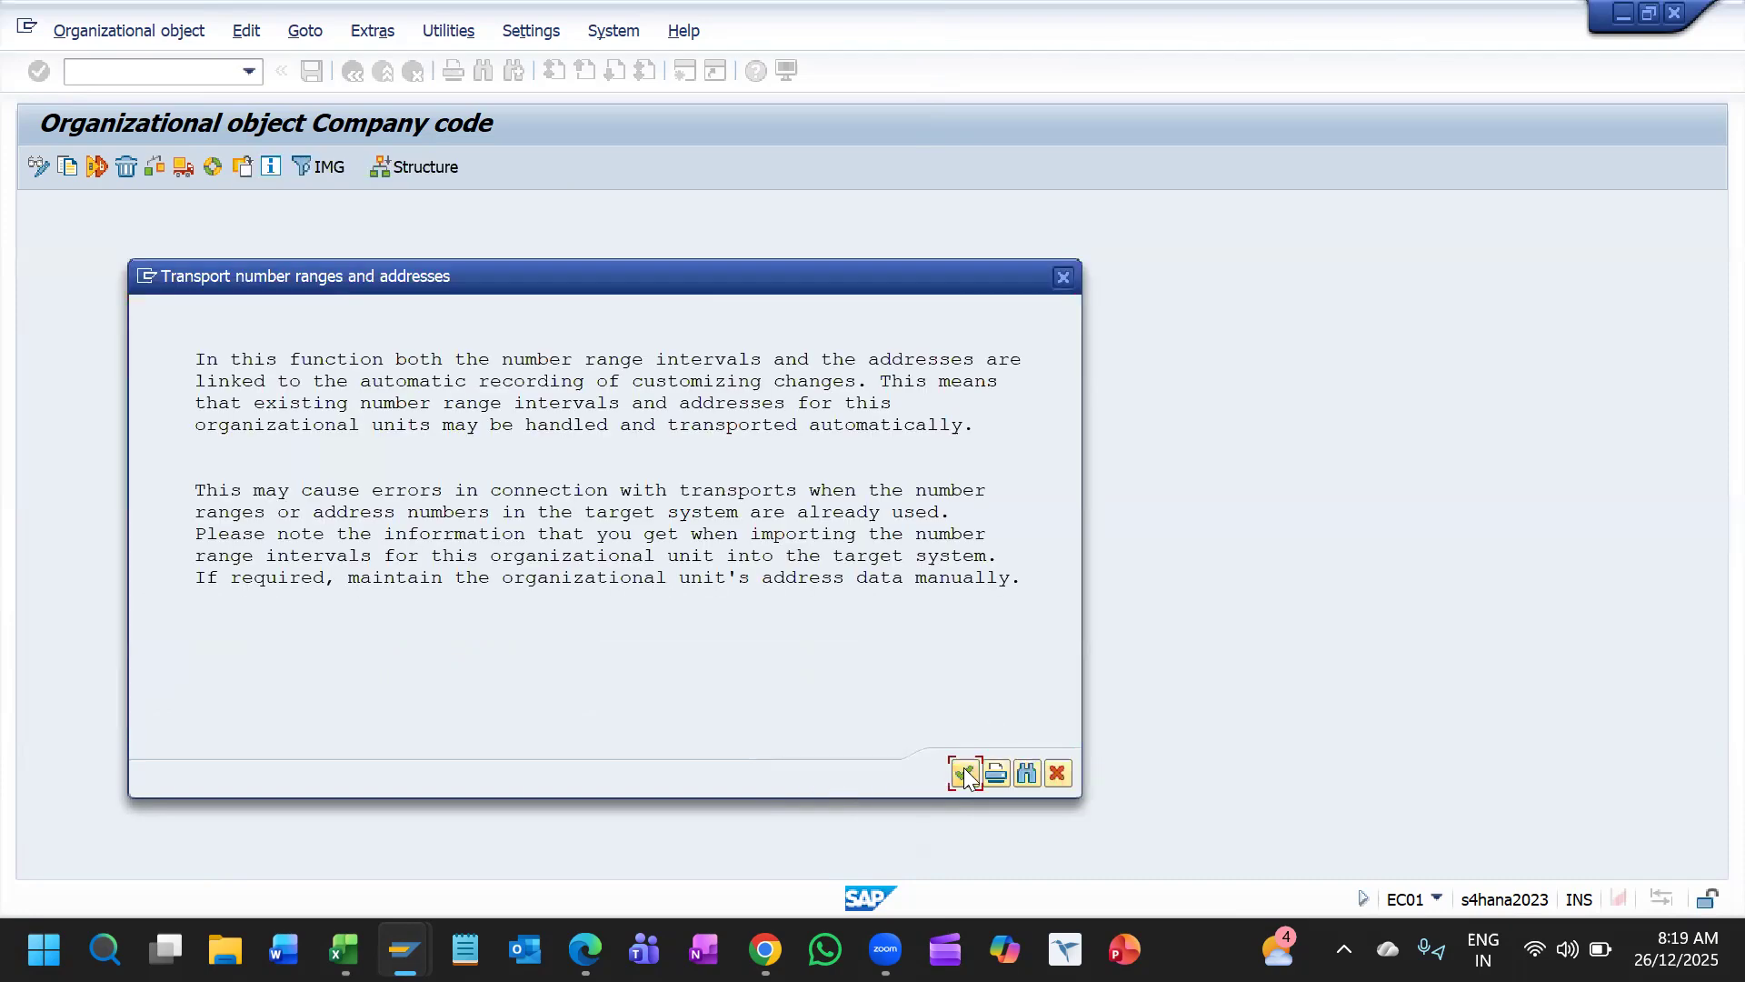
click(965, 773)
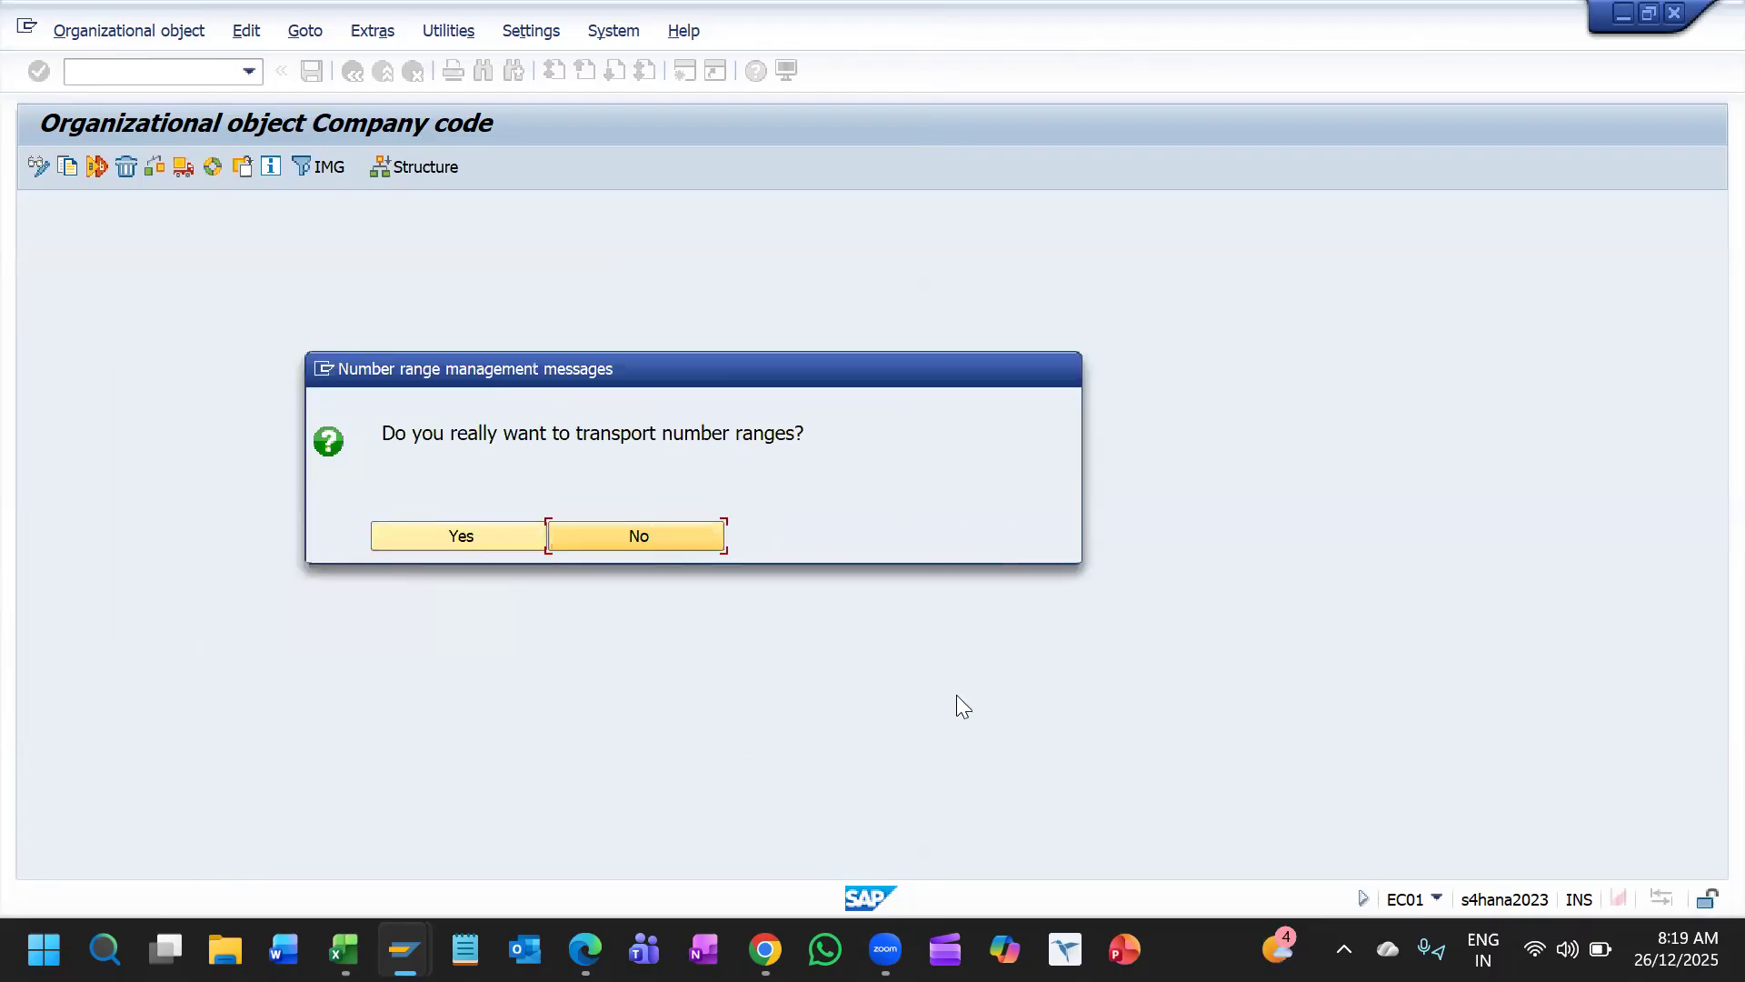
click(507, 532)
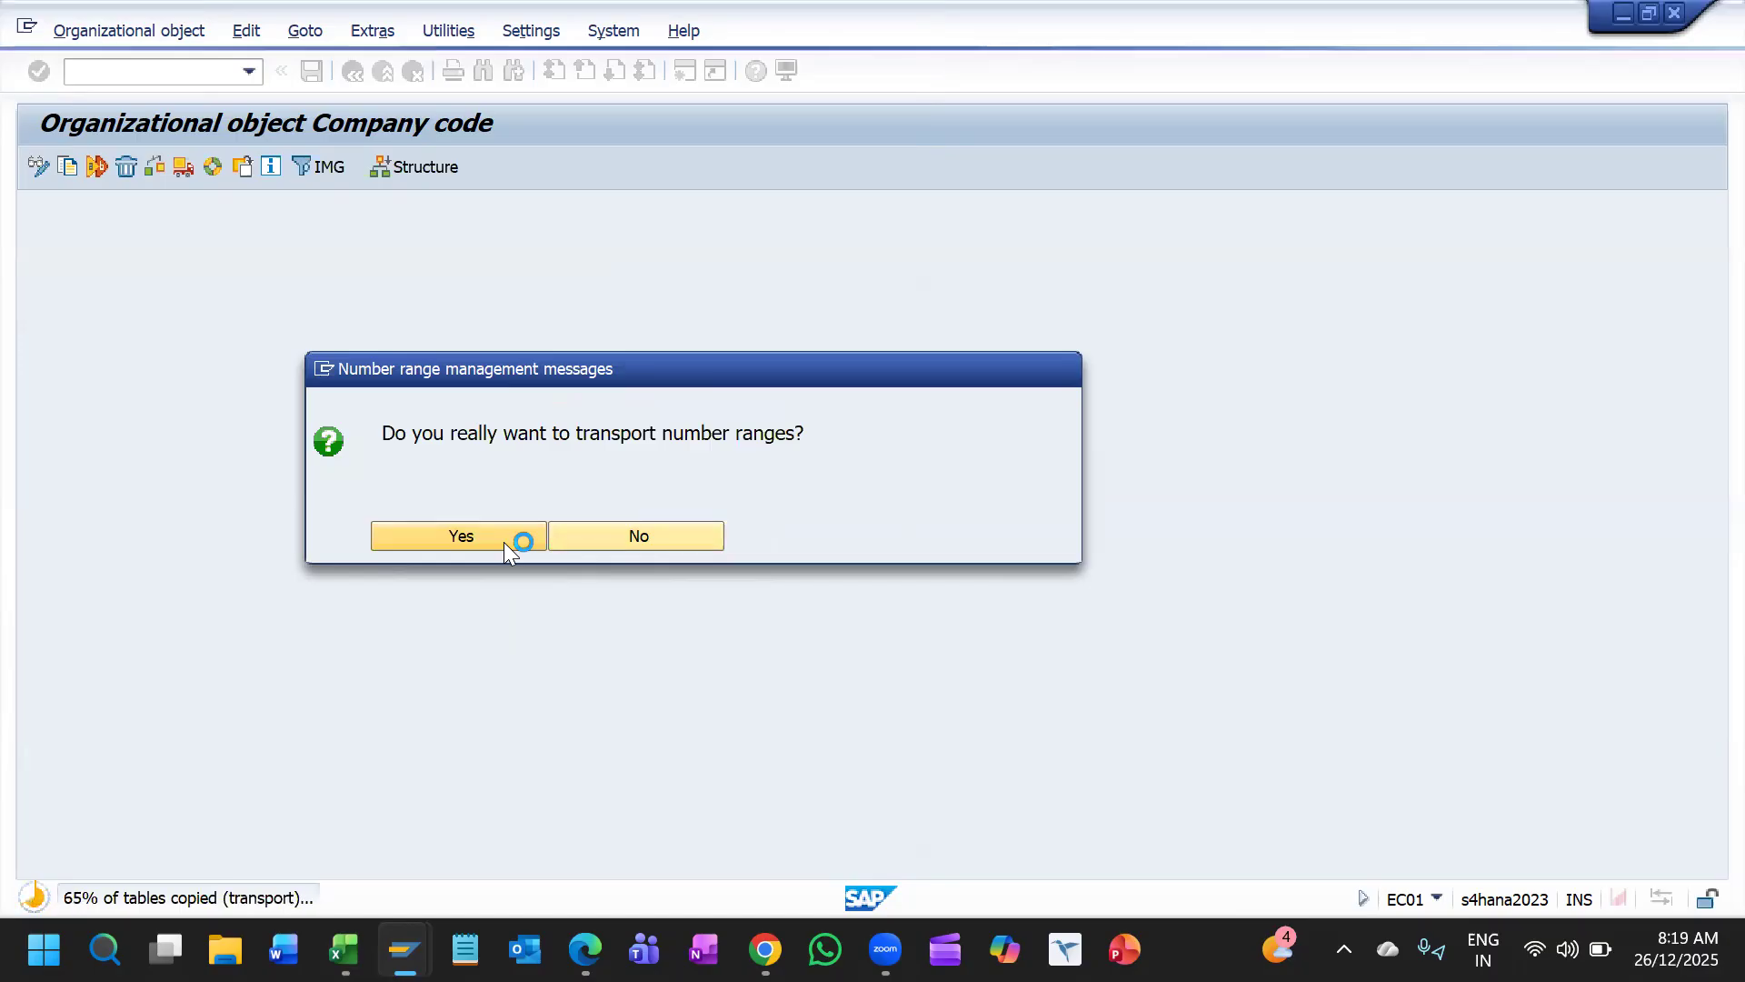
click(504, 542)
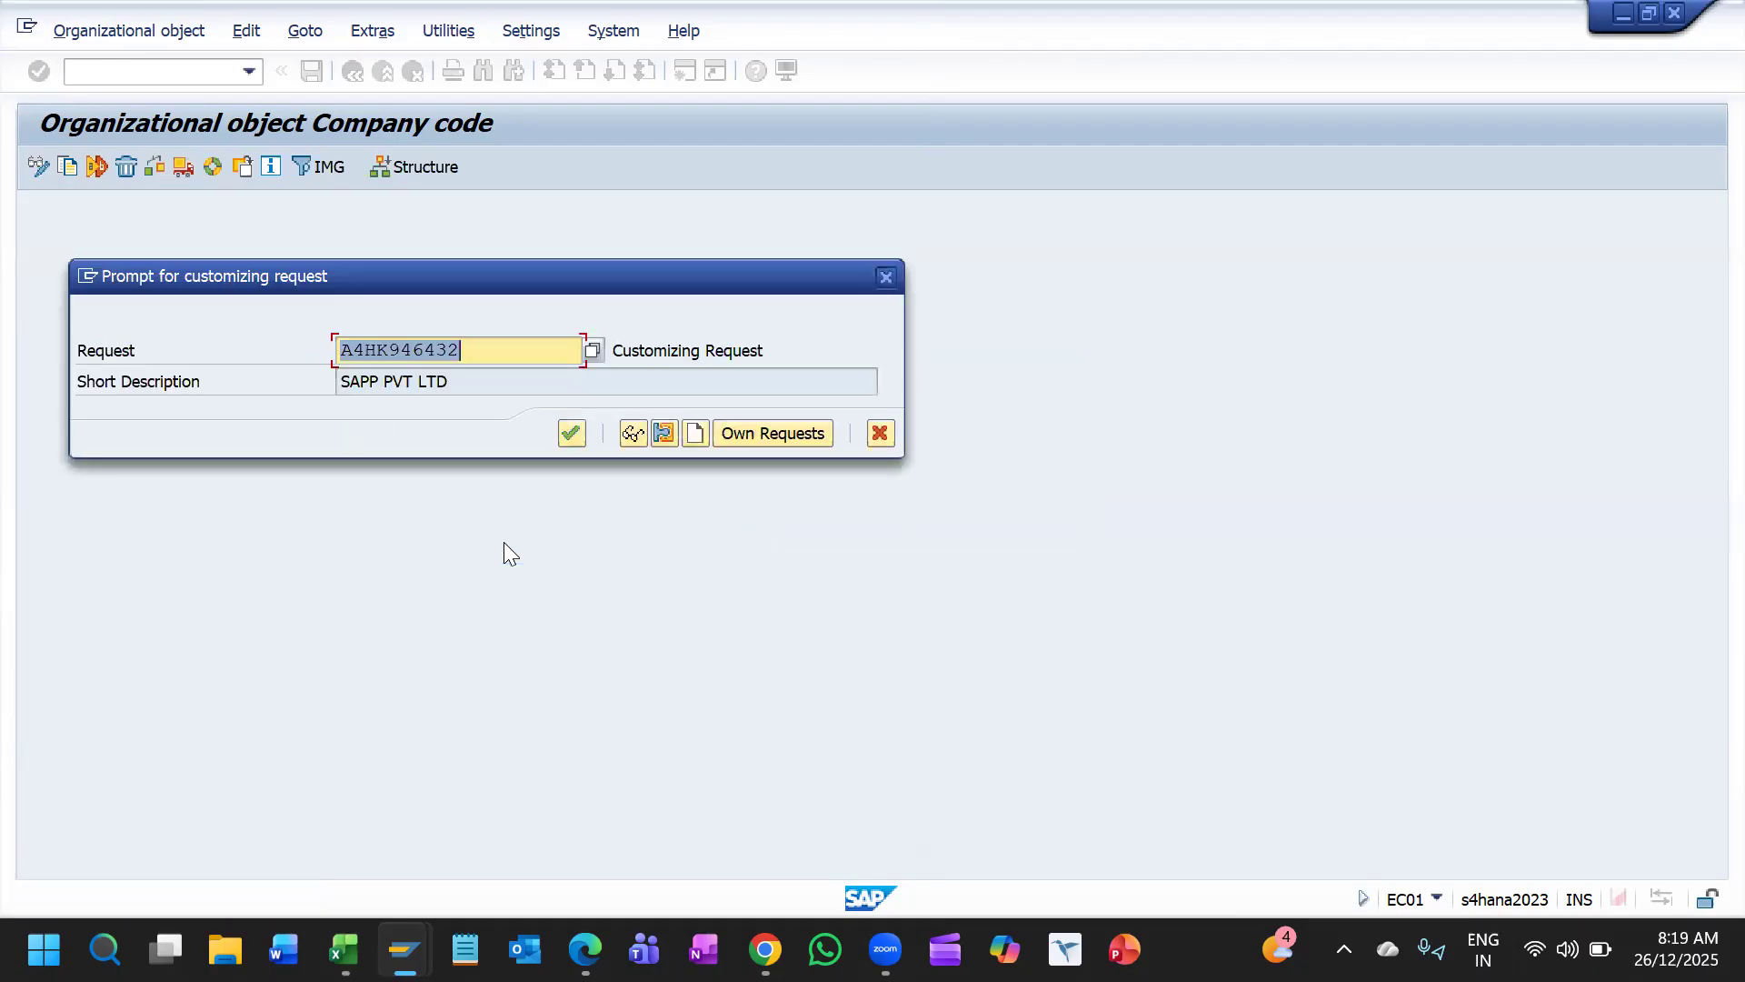
click(572, 433)
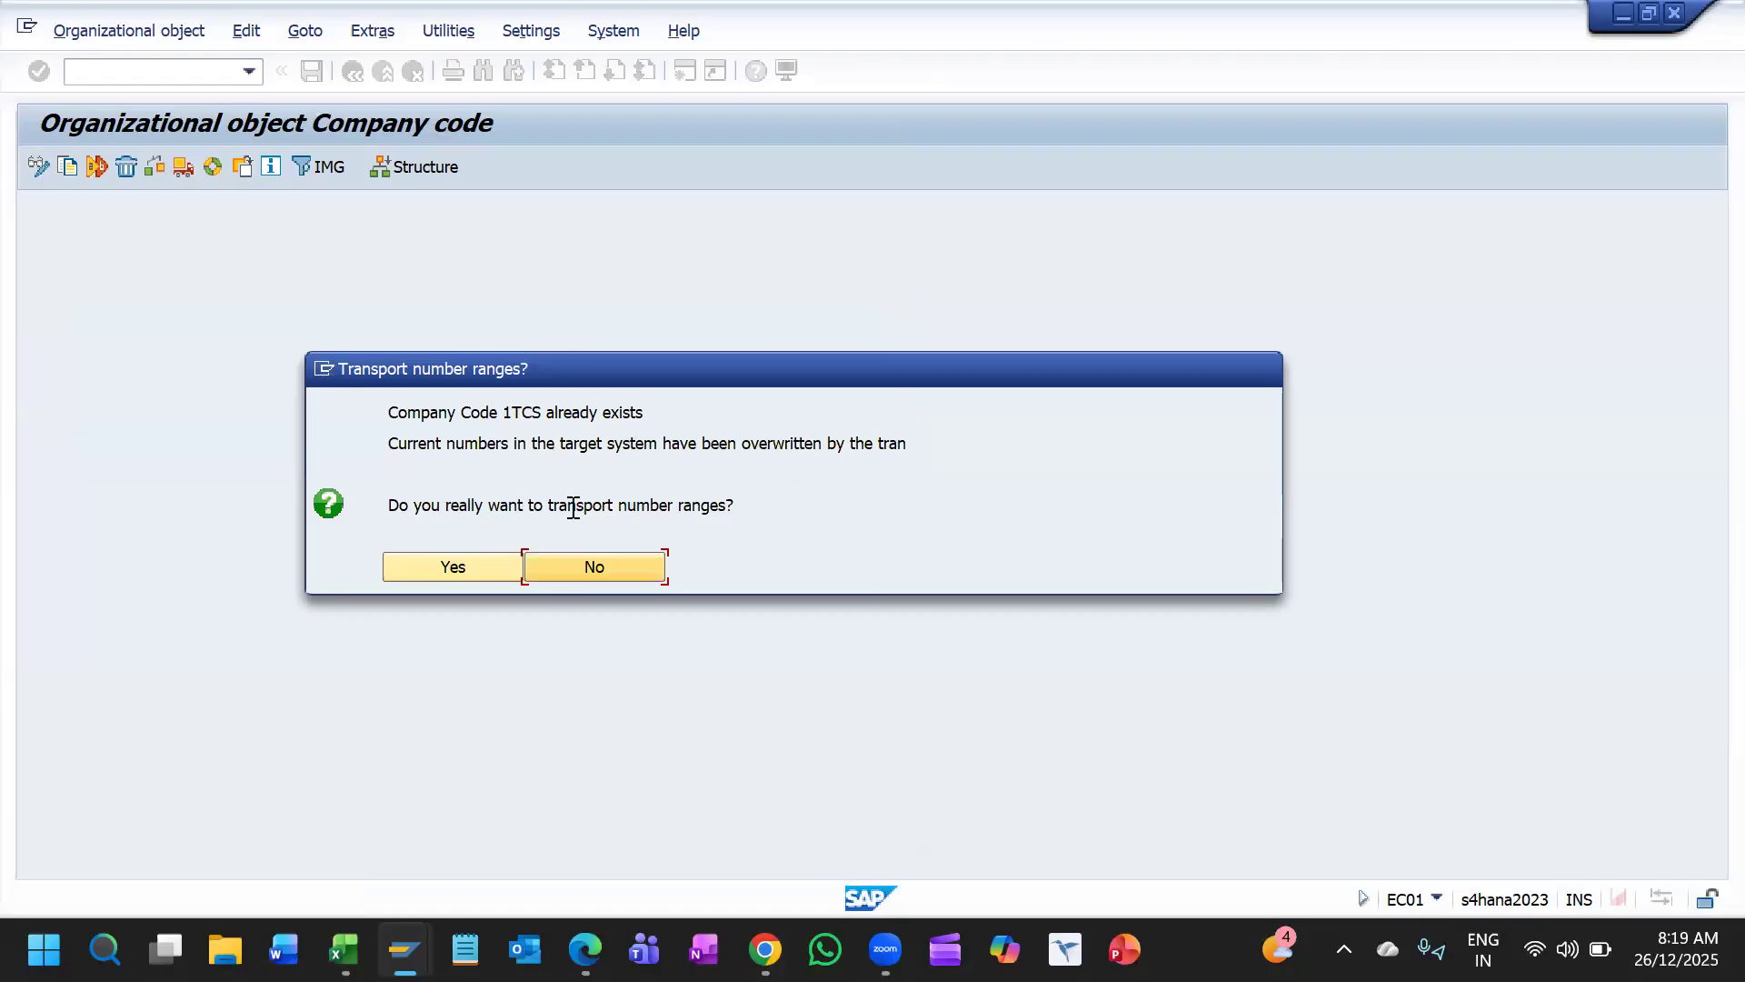
Step: Confirm the number range transport for existing company code 1TCS and record the first two interval transports in request A4HK946432
click(432, 565)
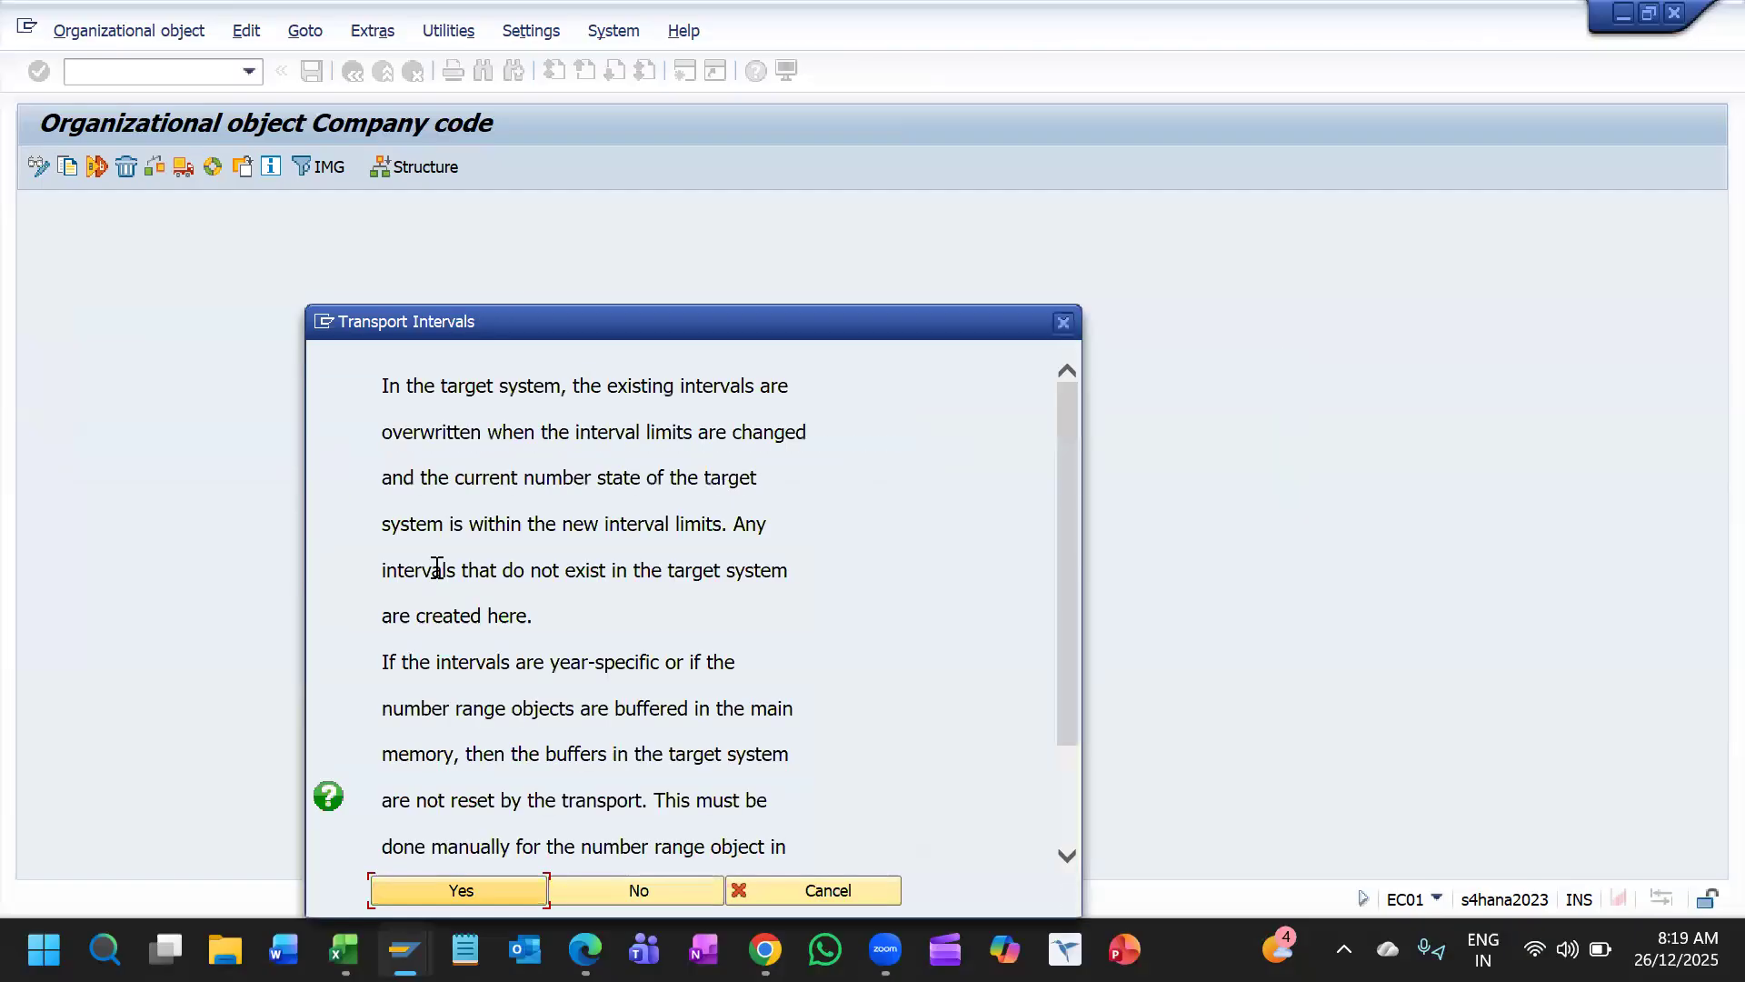
drag(584, 322, 543, 202)
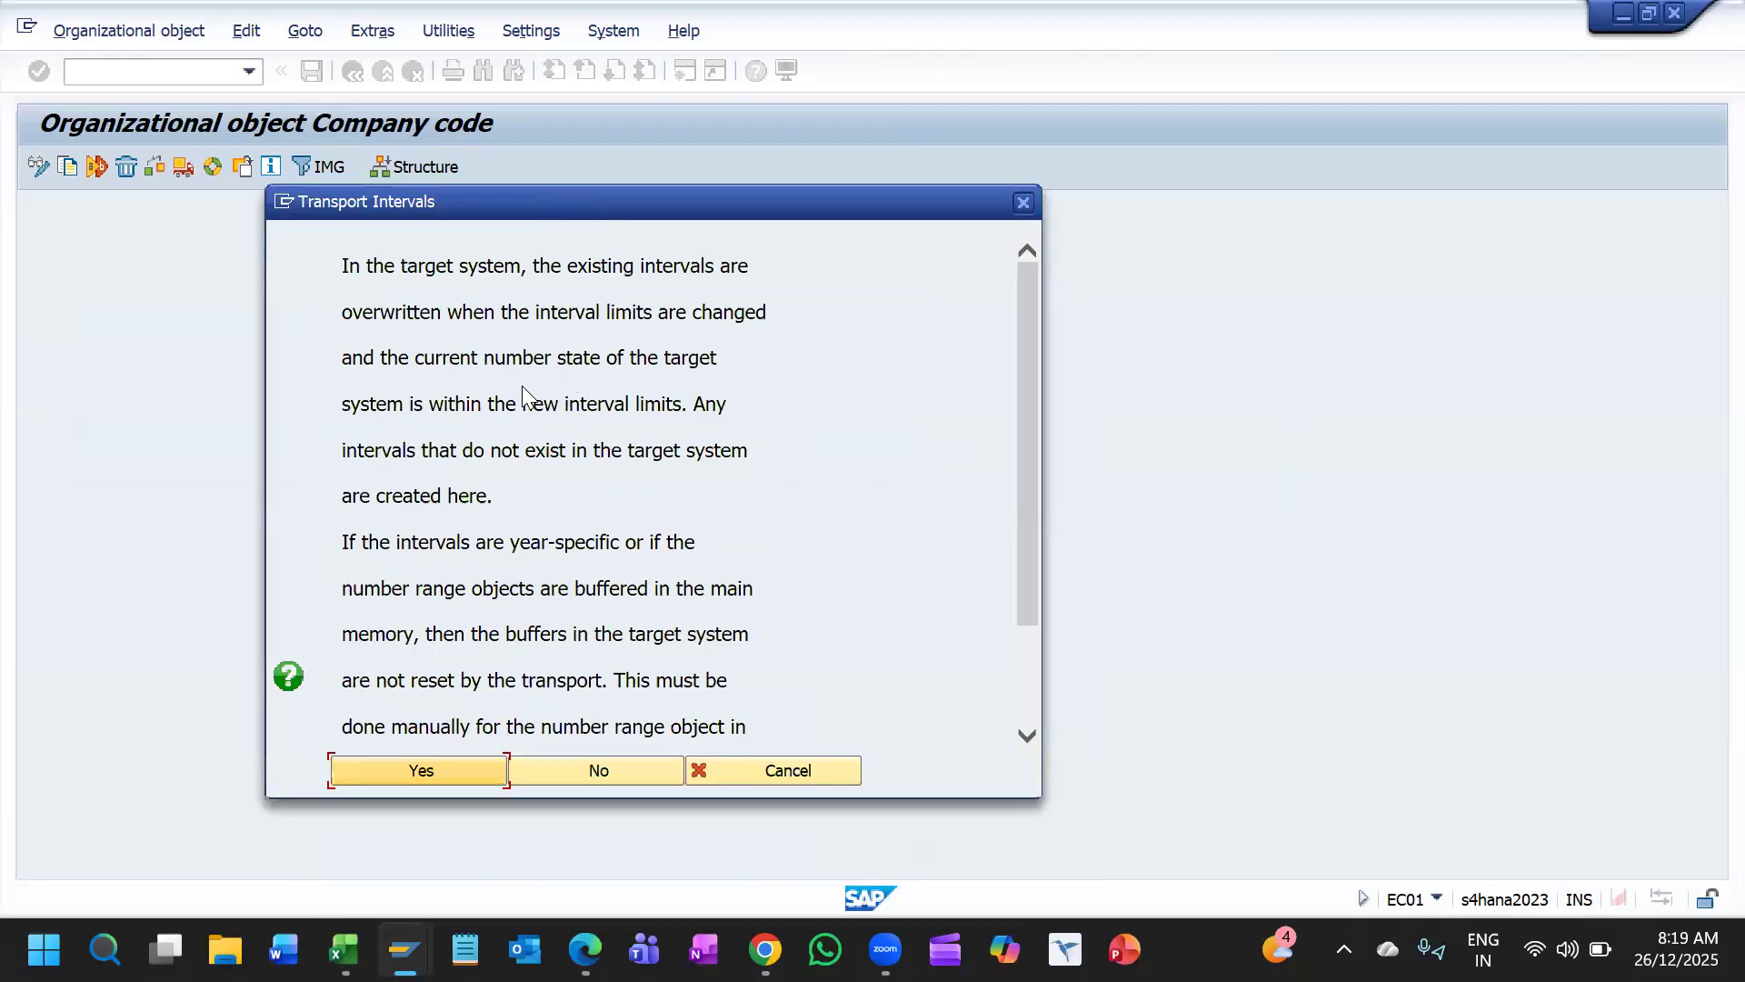
click(442, 764)
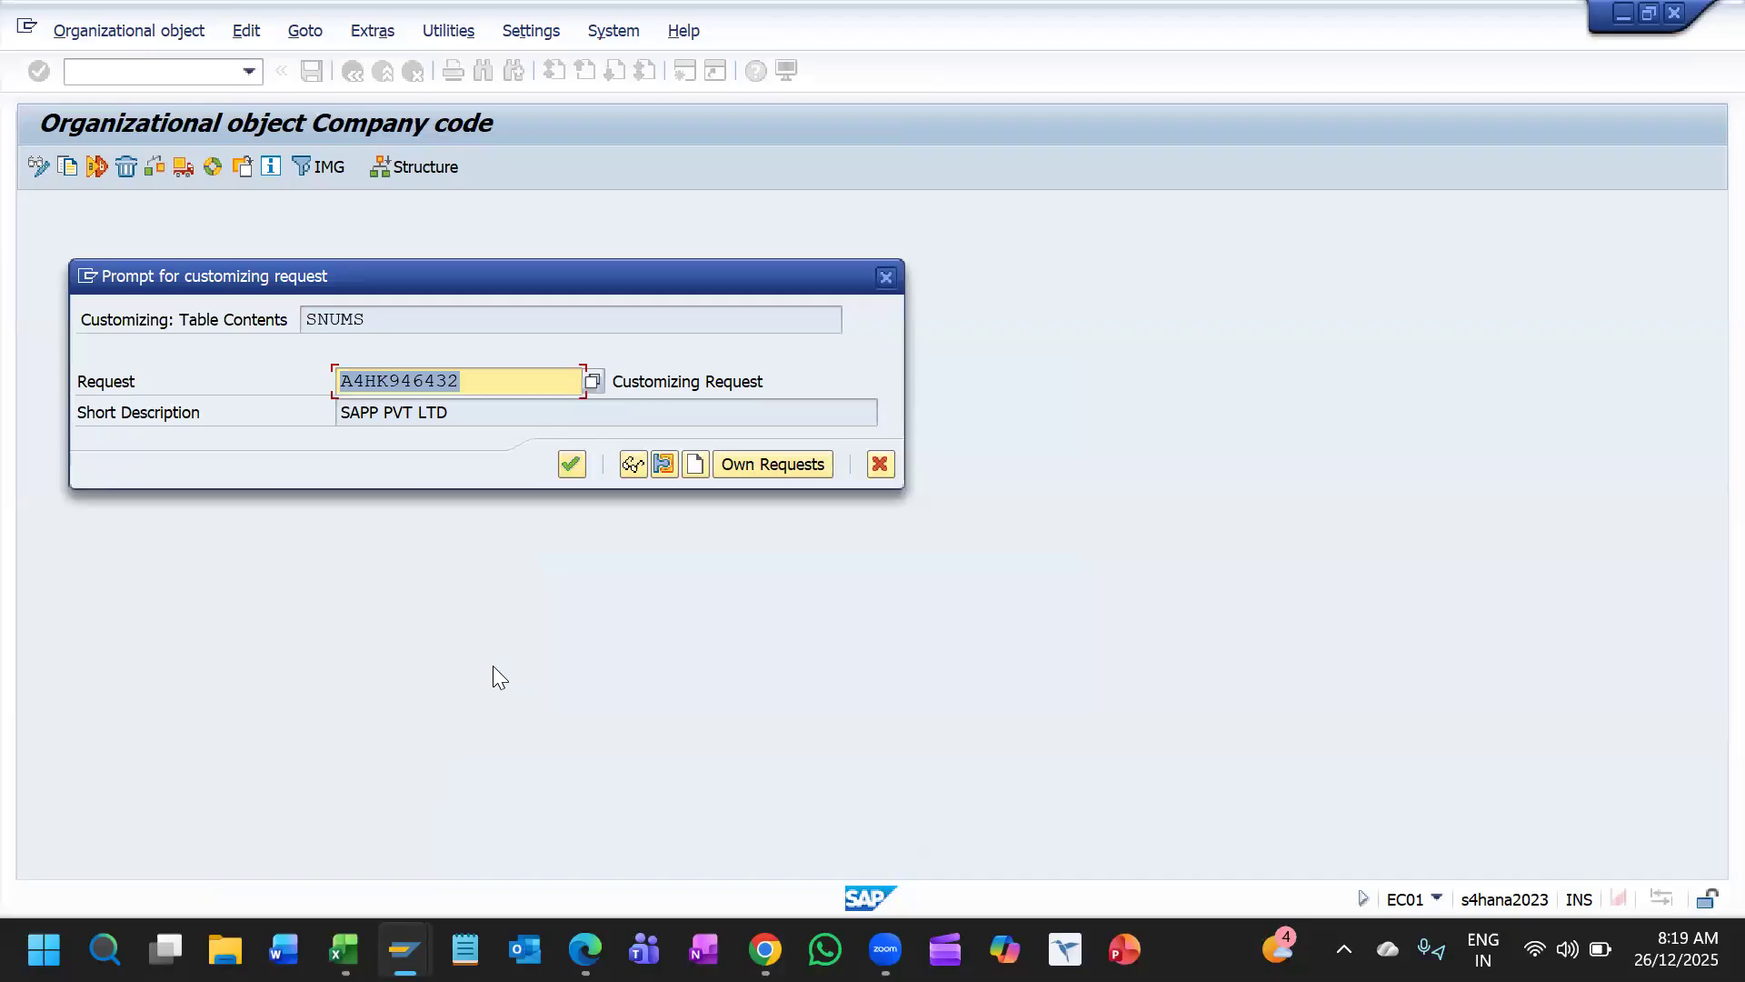
click(572, 462)
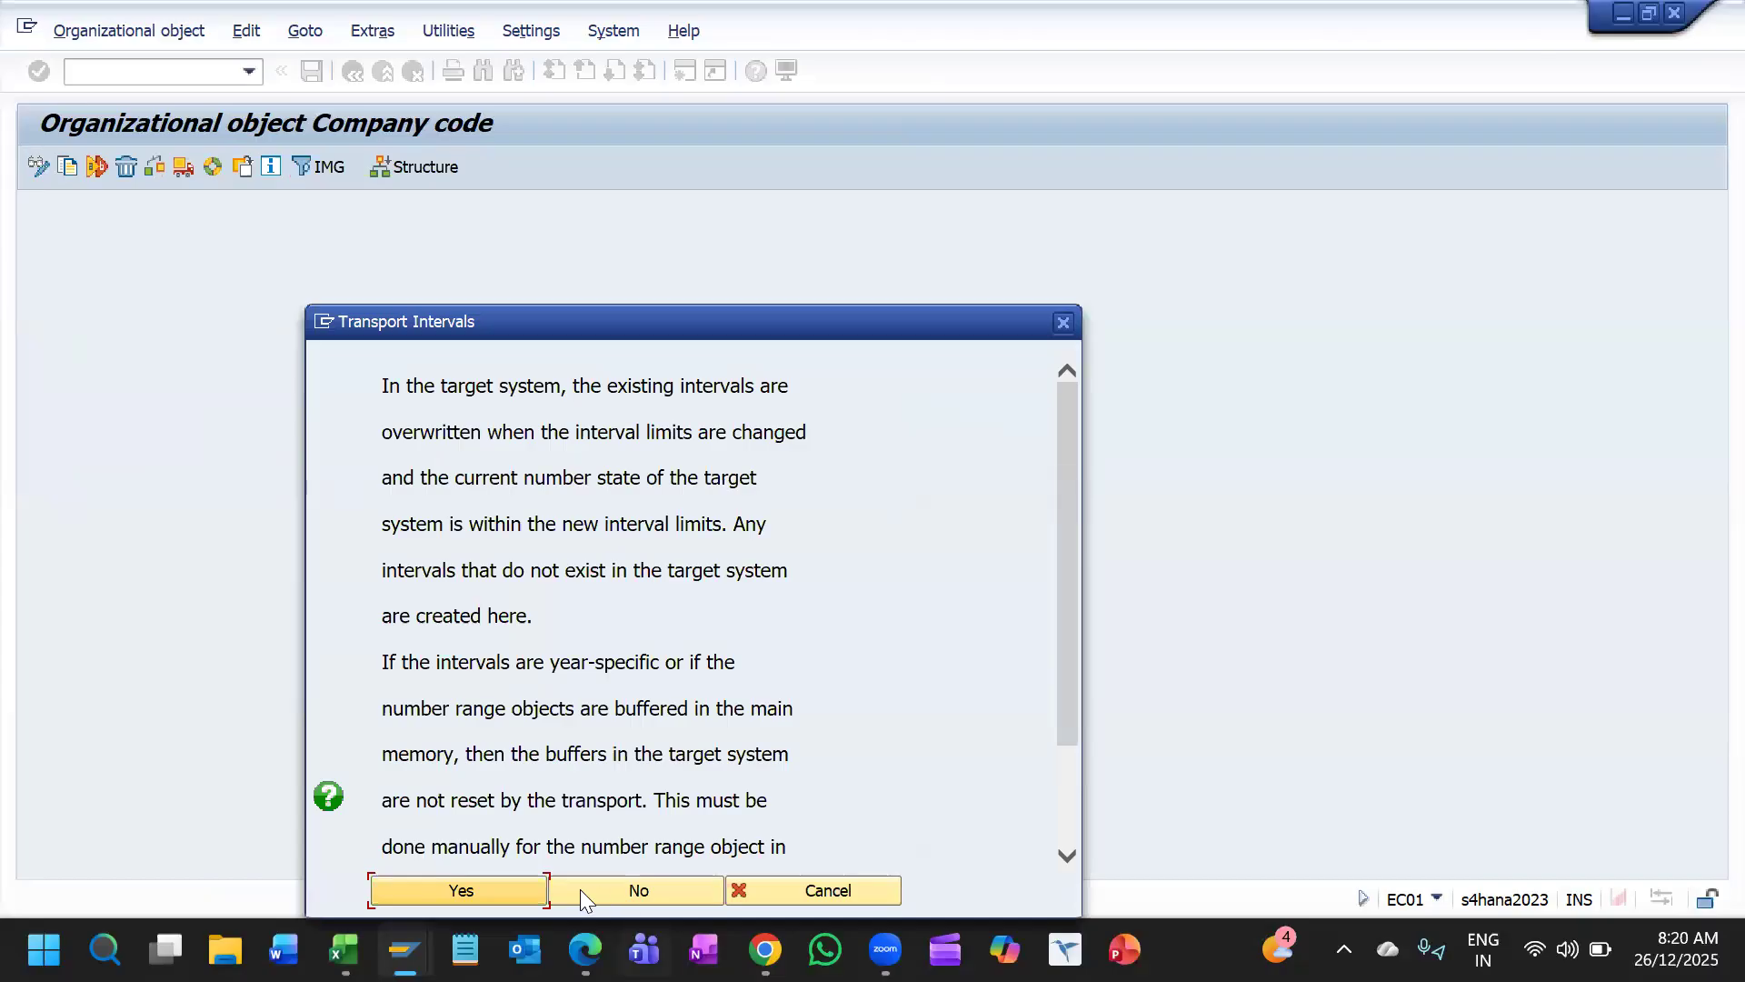
click(441, 887)
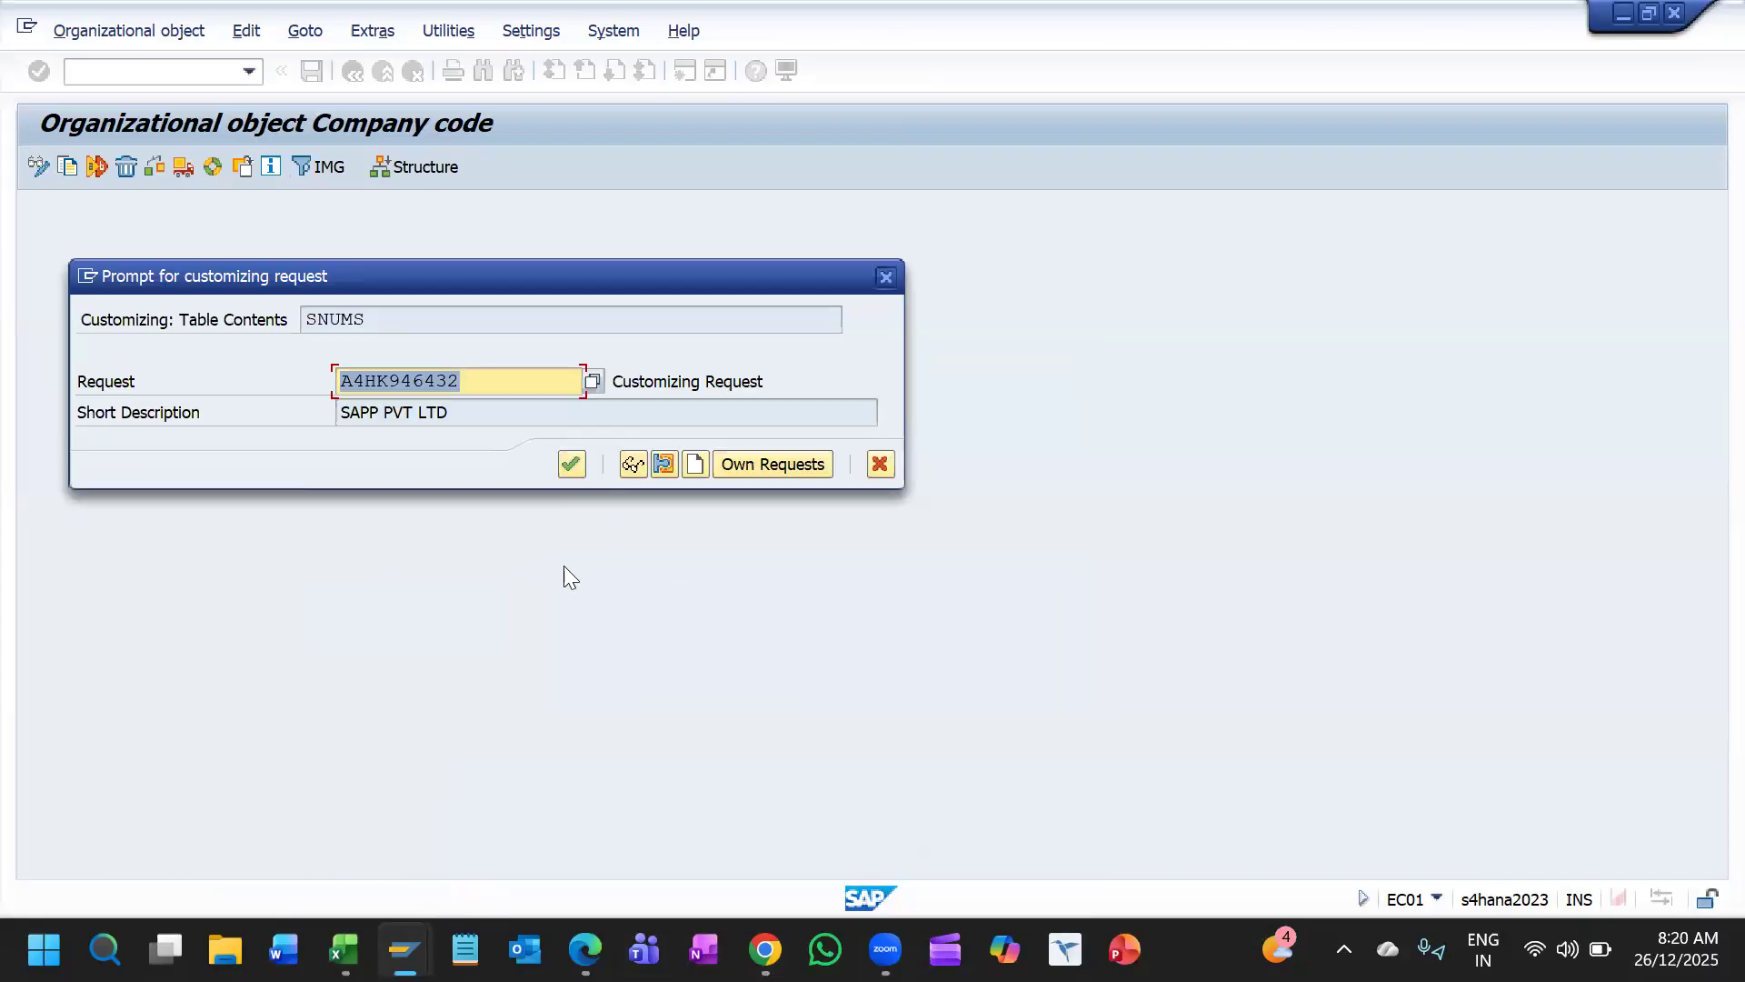
click(570, 458)
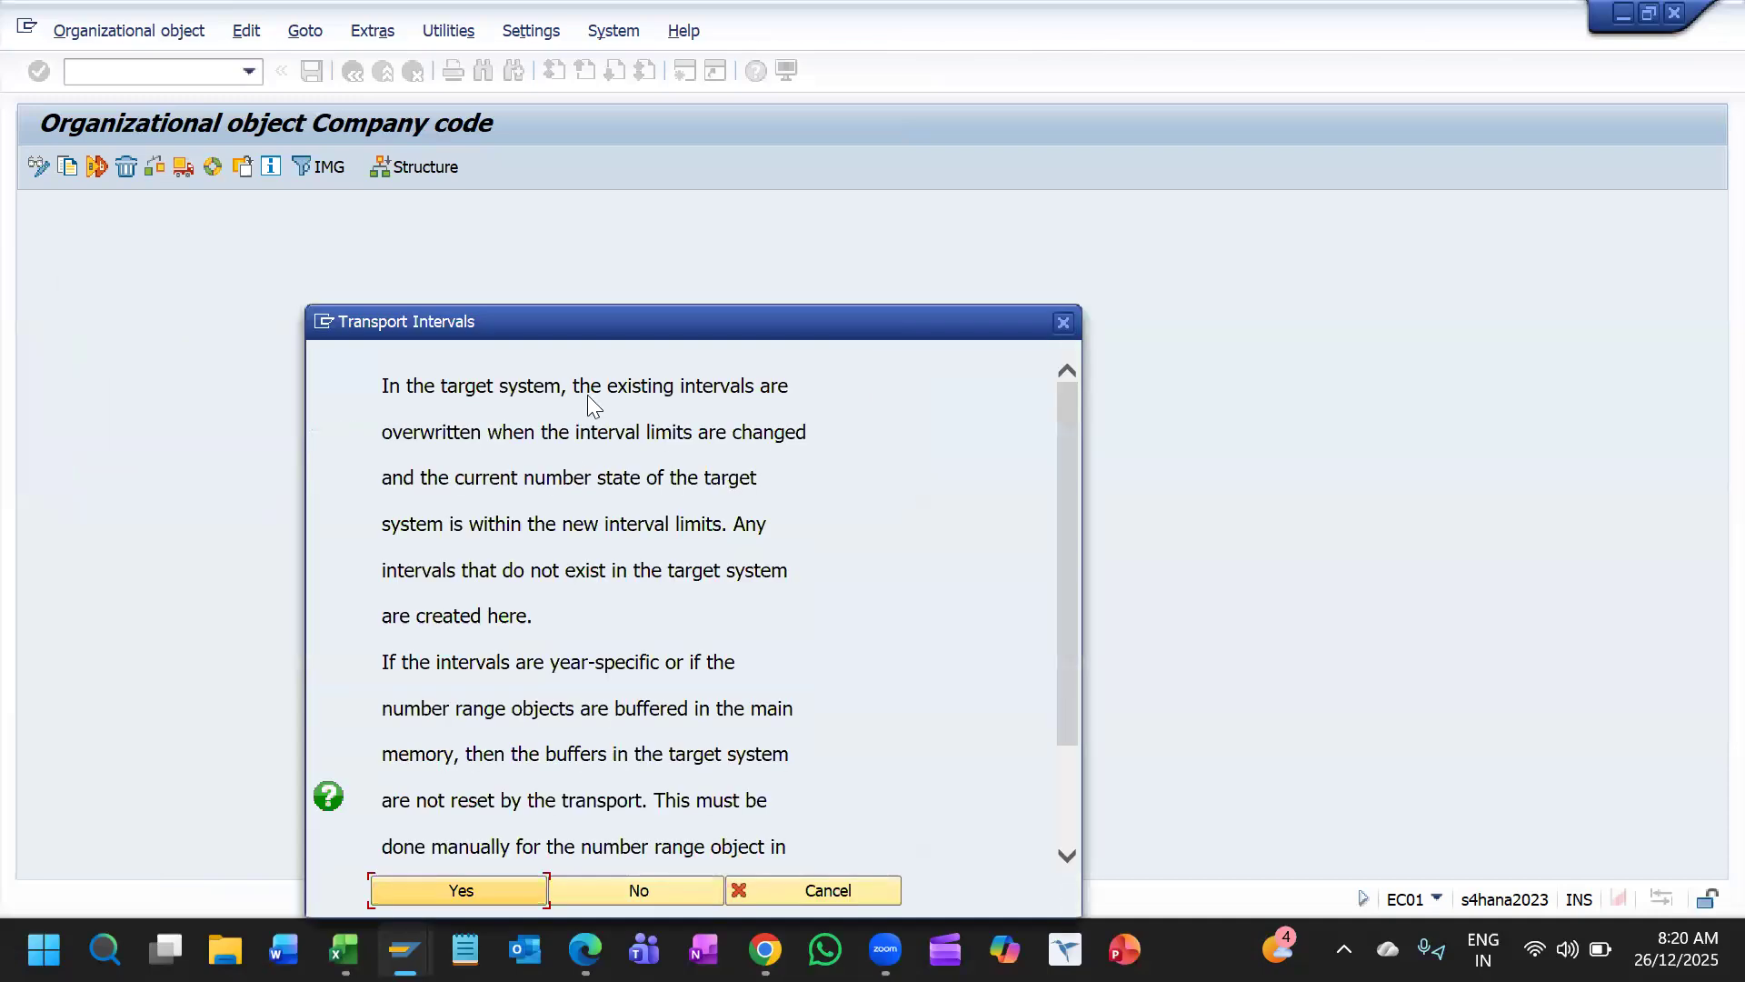
Step: Decline the next interval transport and acknowledge the caution about number range object FAGL_PL_LC
drag(575, 318, 555, 228)
click(573, 797)
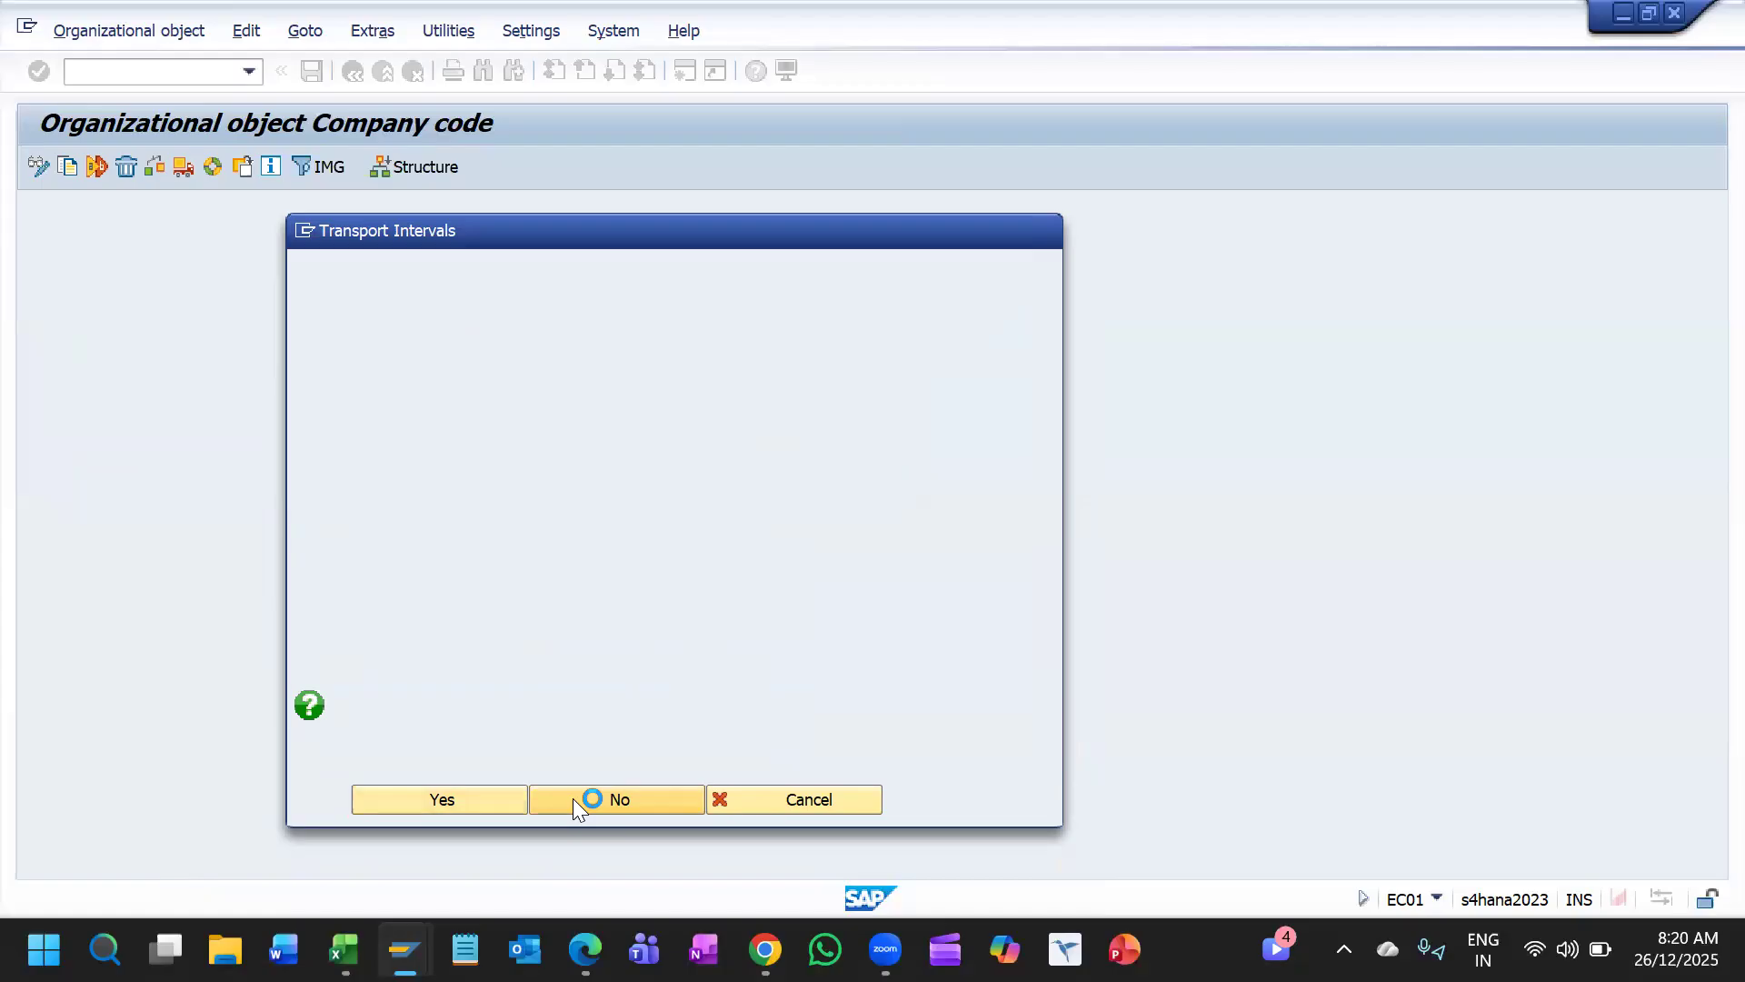
click(744, 763)
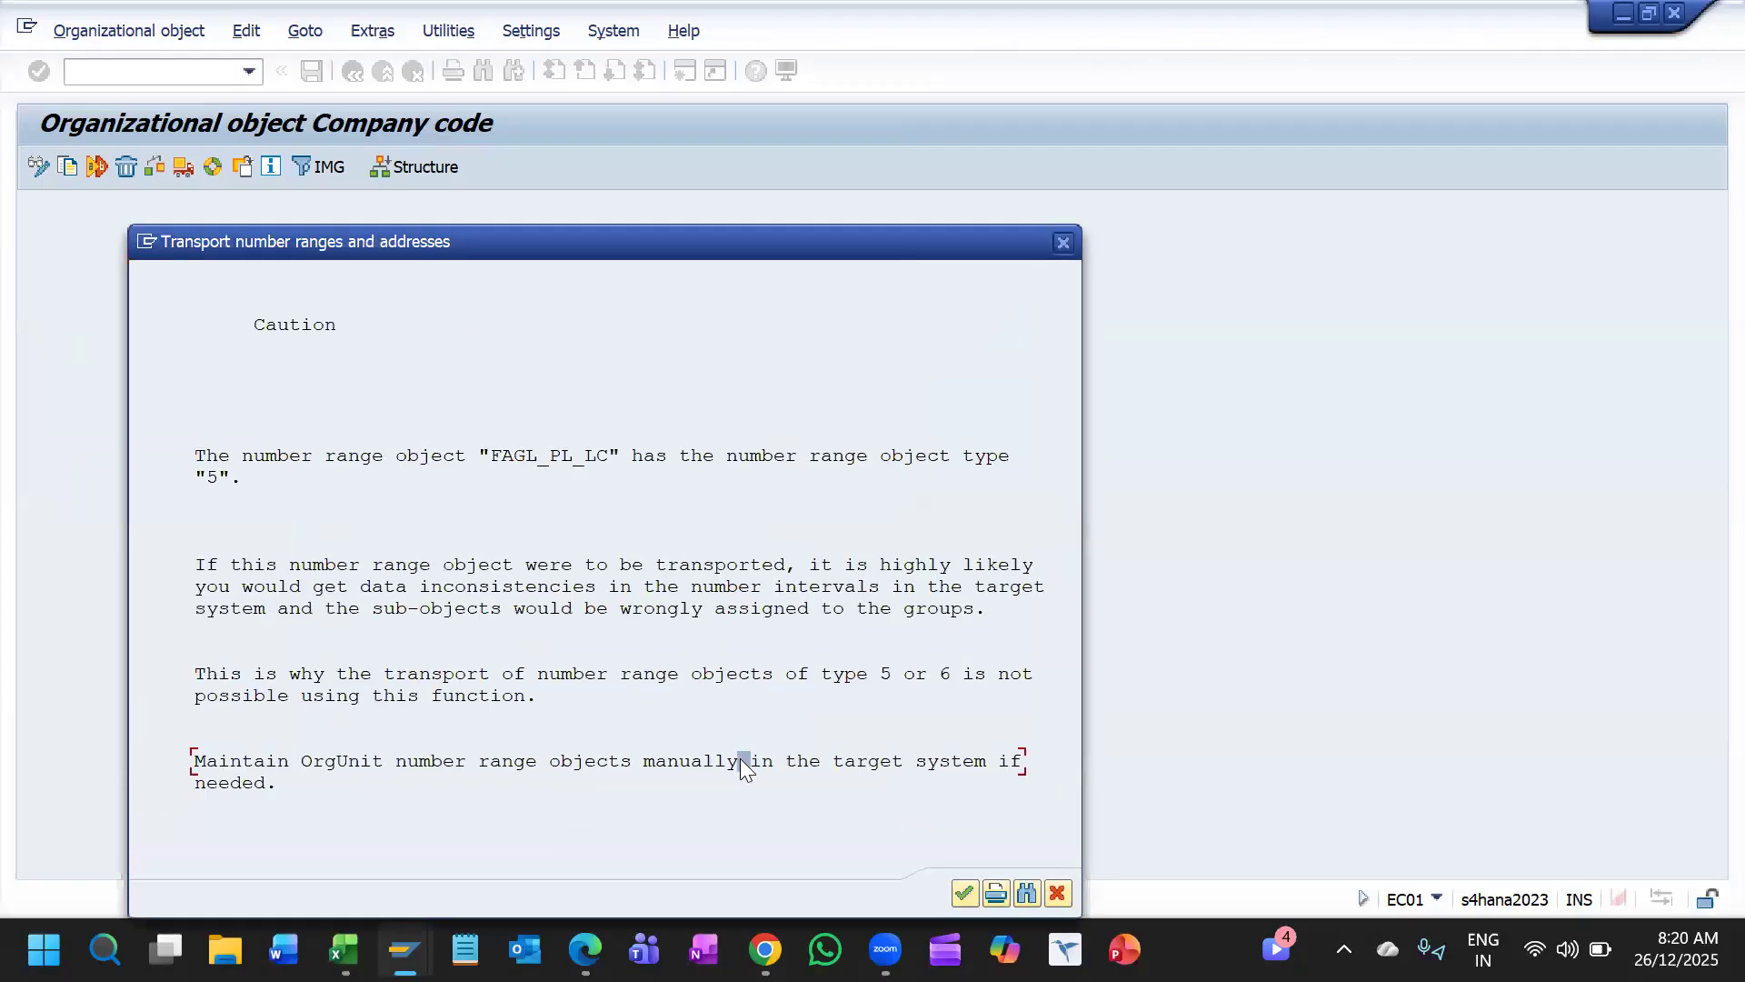
click(963, 888)
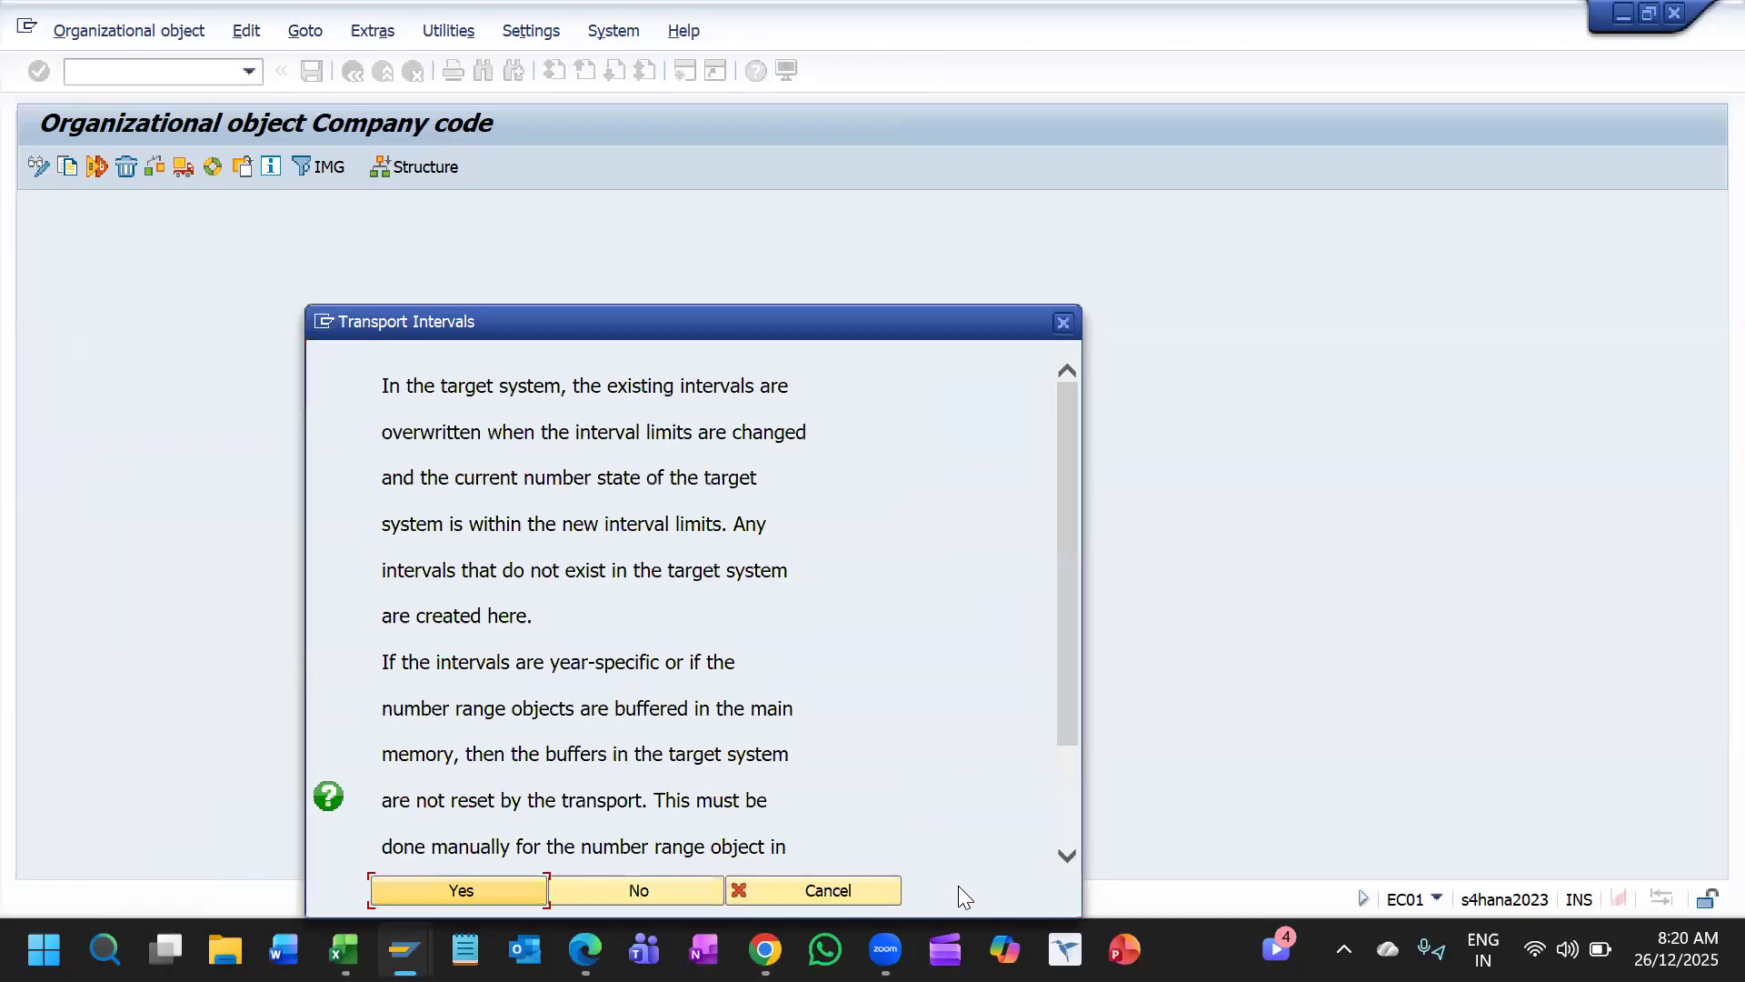
Step: Accept the successive interval transports and record each of them in customizing request A4HK946432
click(449, 893)
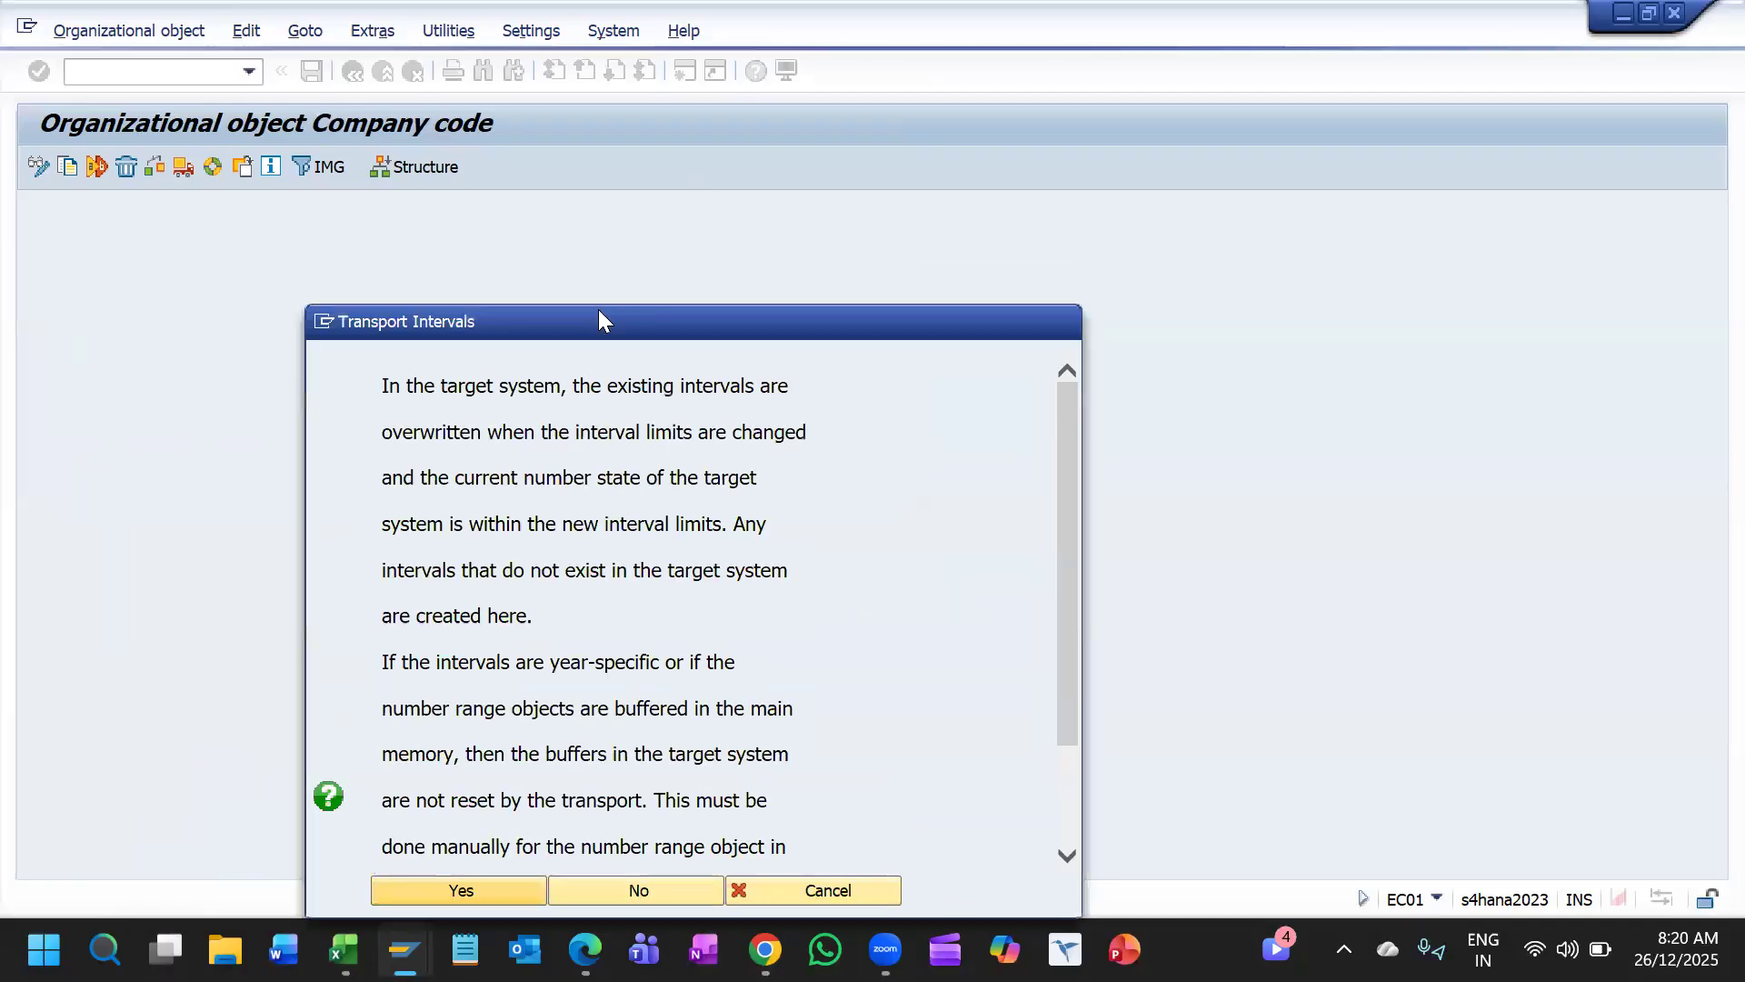
click(570, 465)
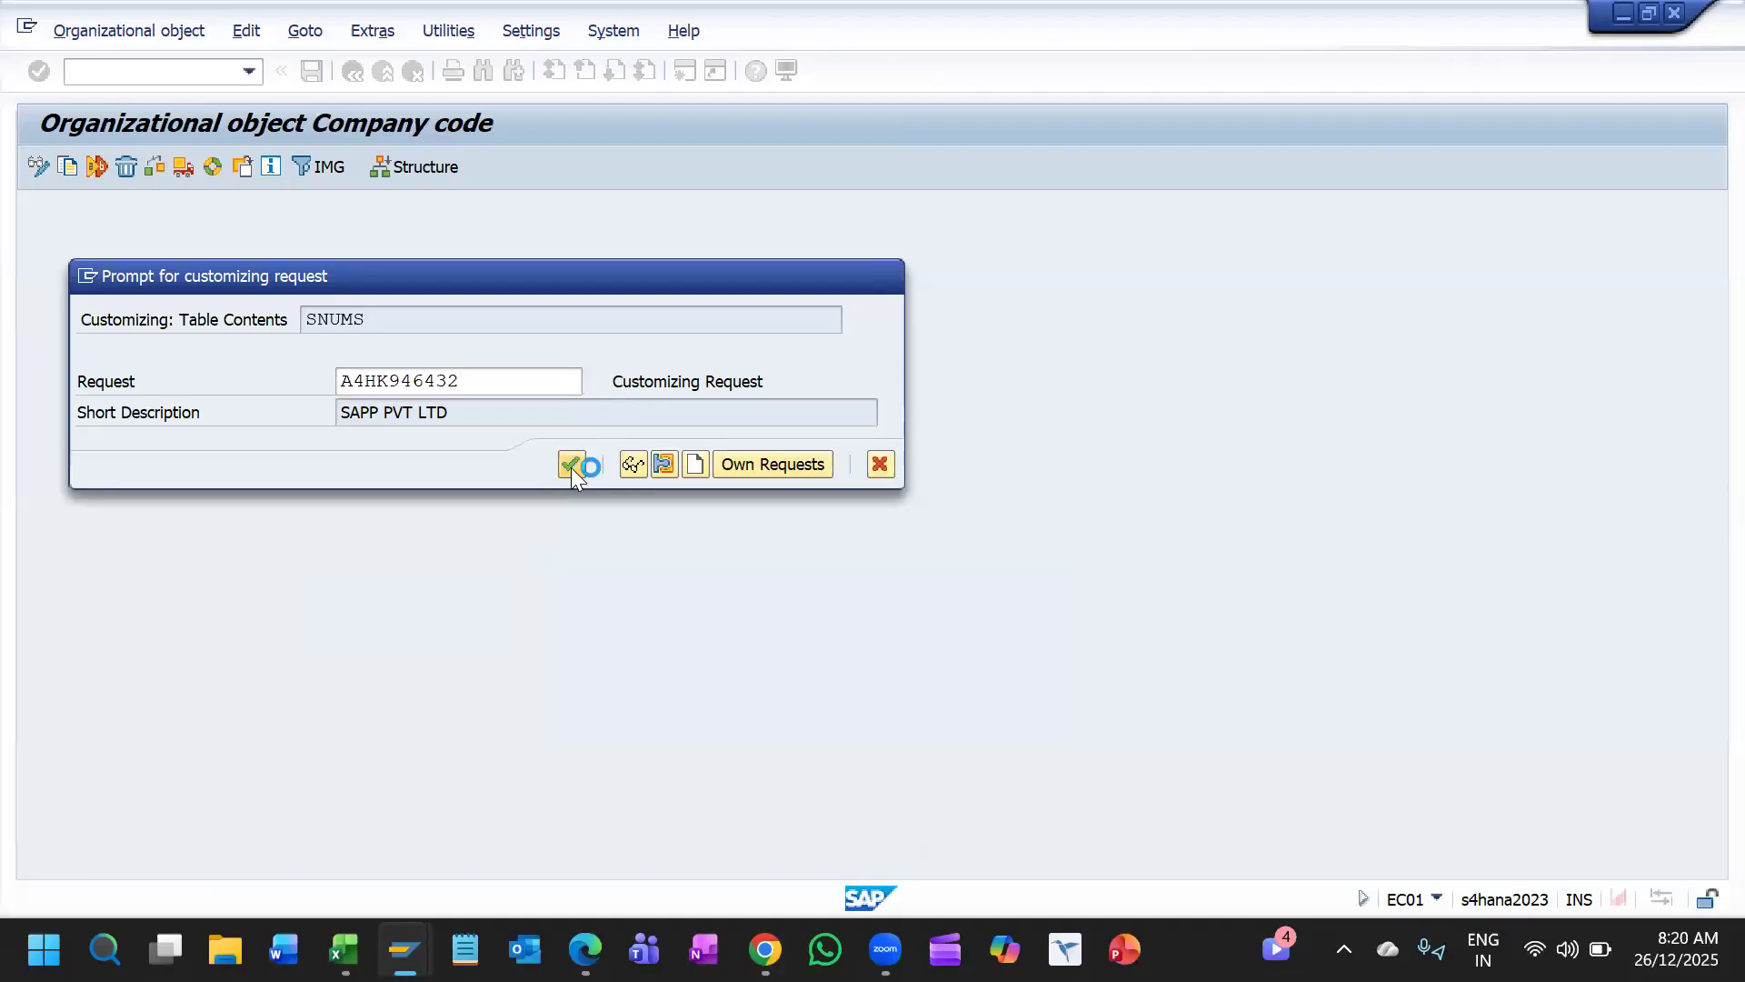
click(456, 891)
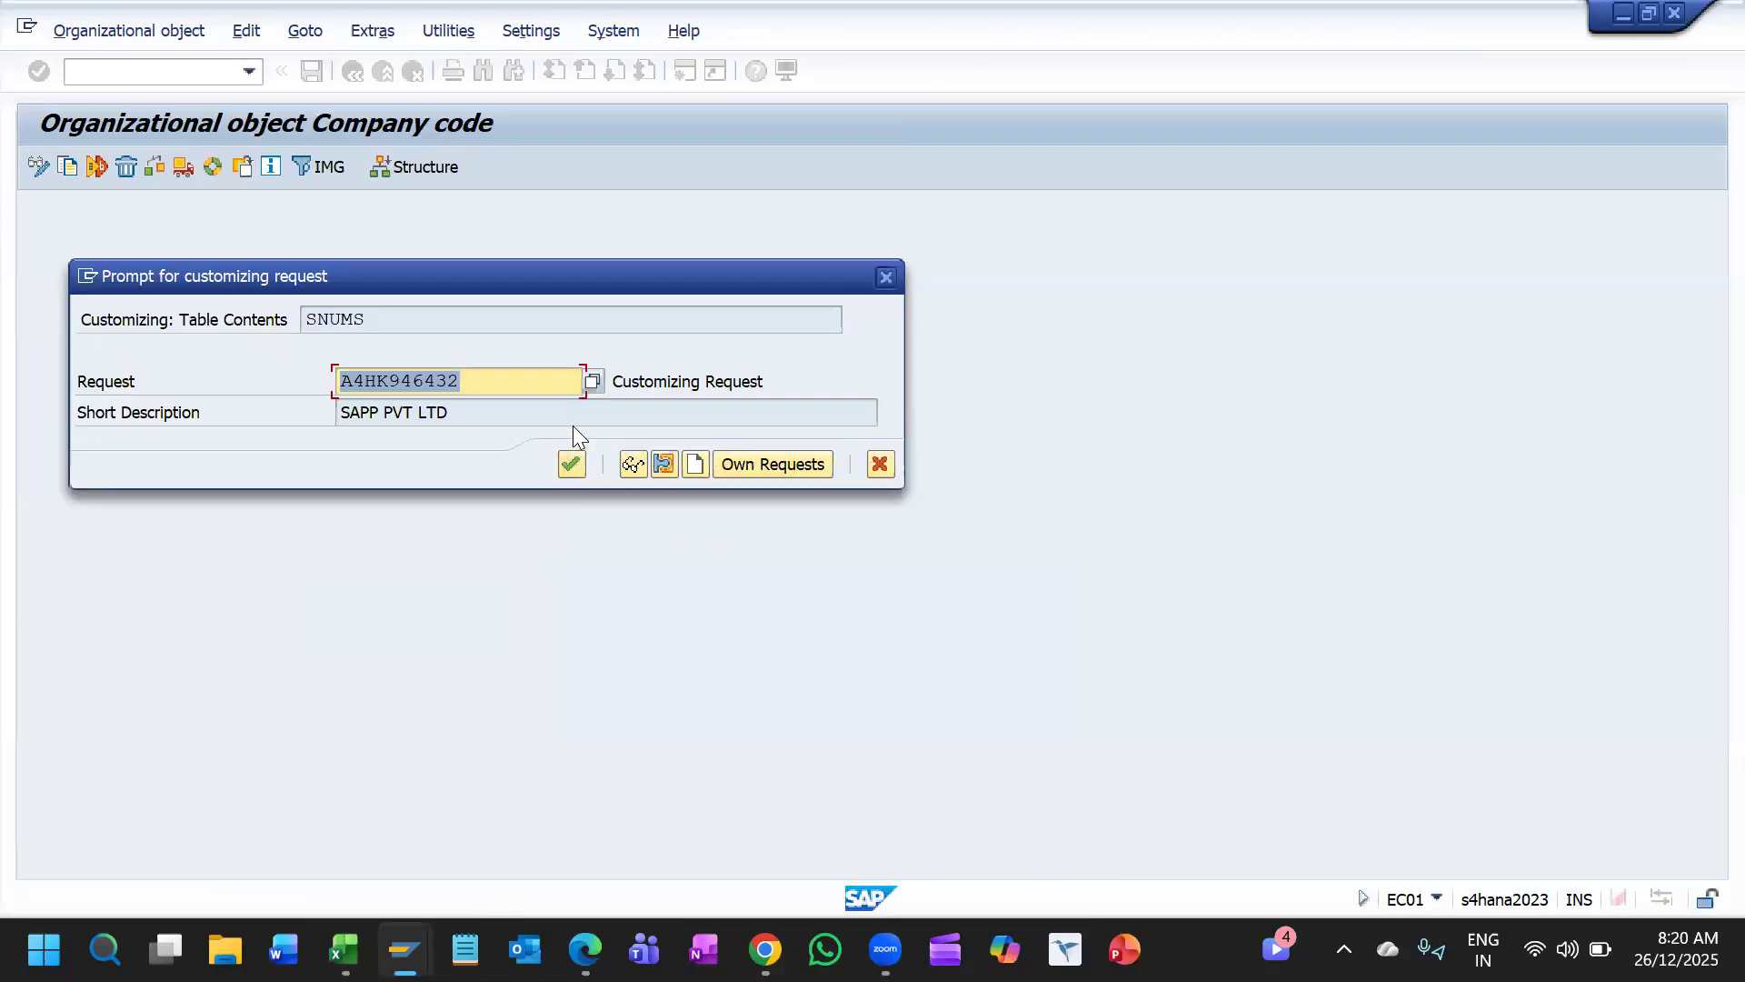
click(571, 464)
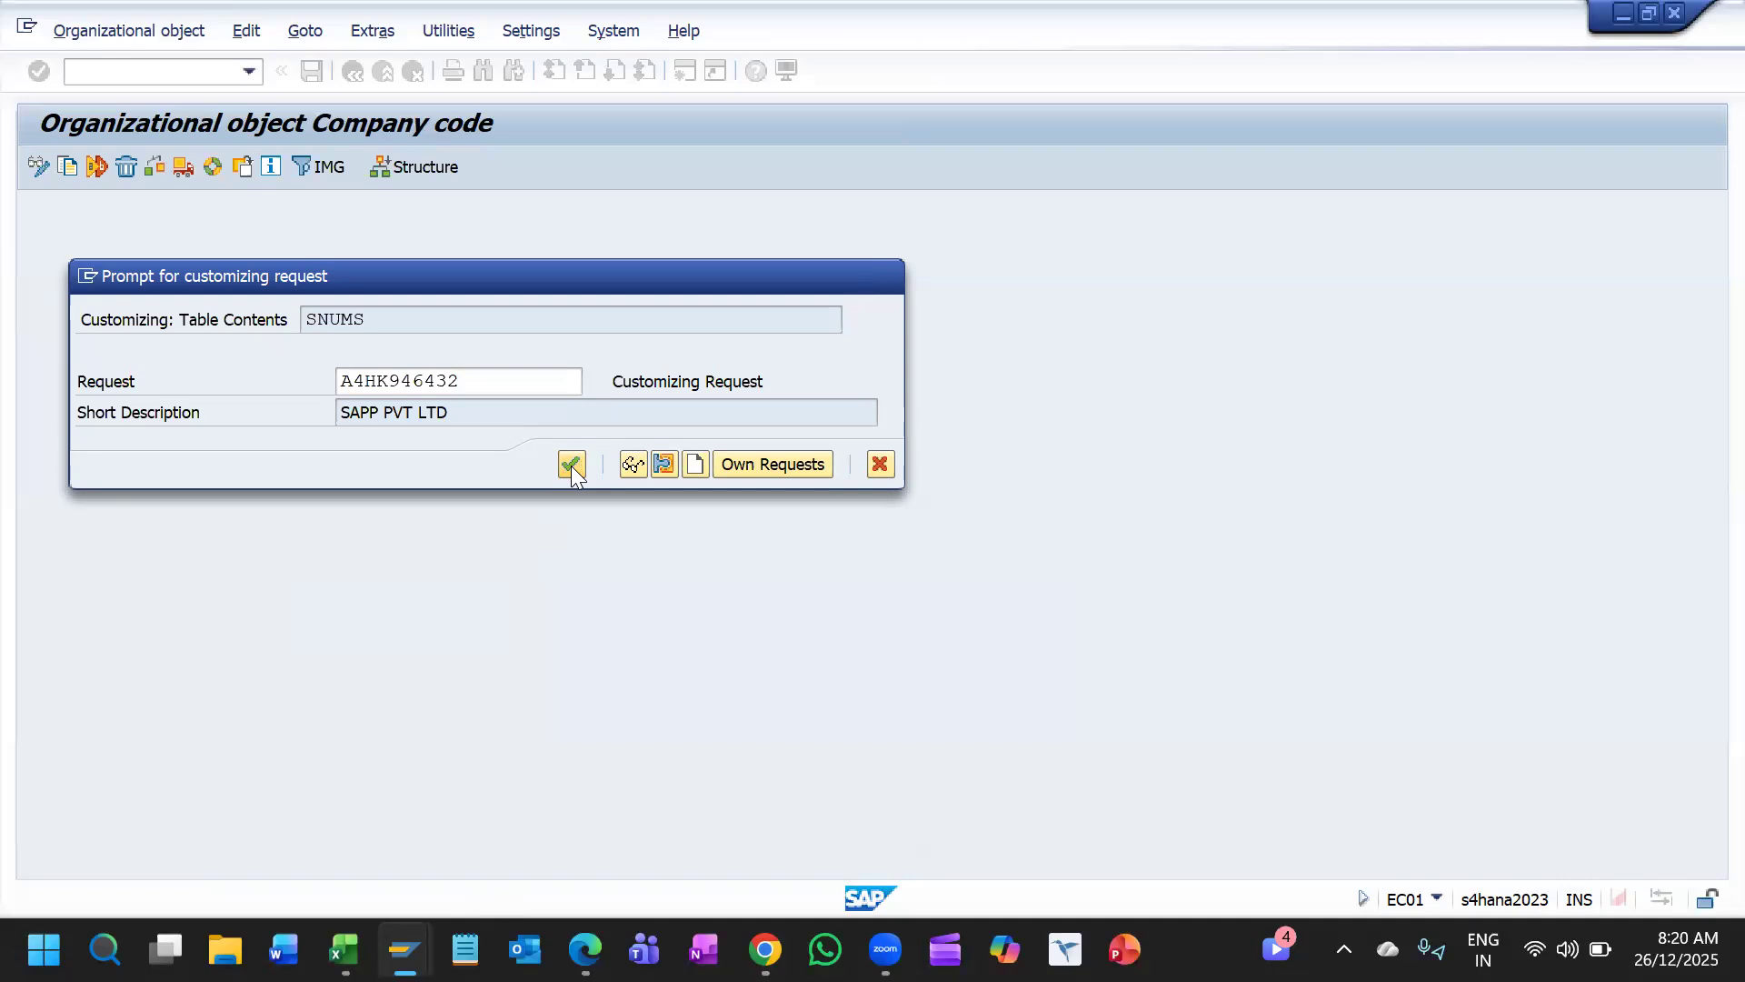
click(478, 893)
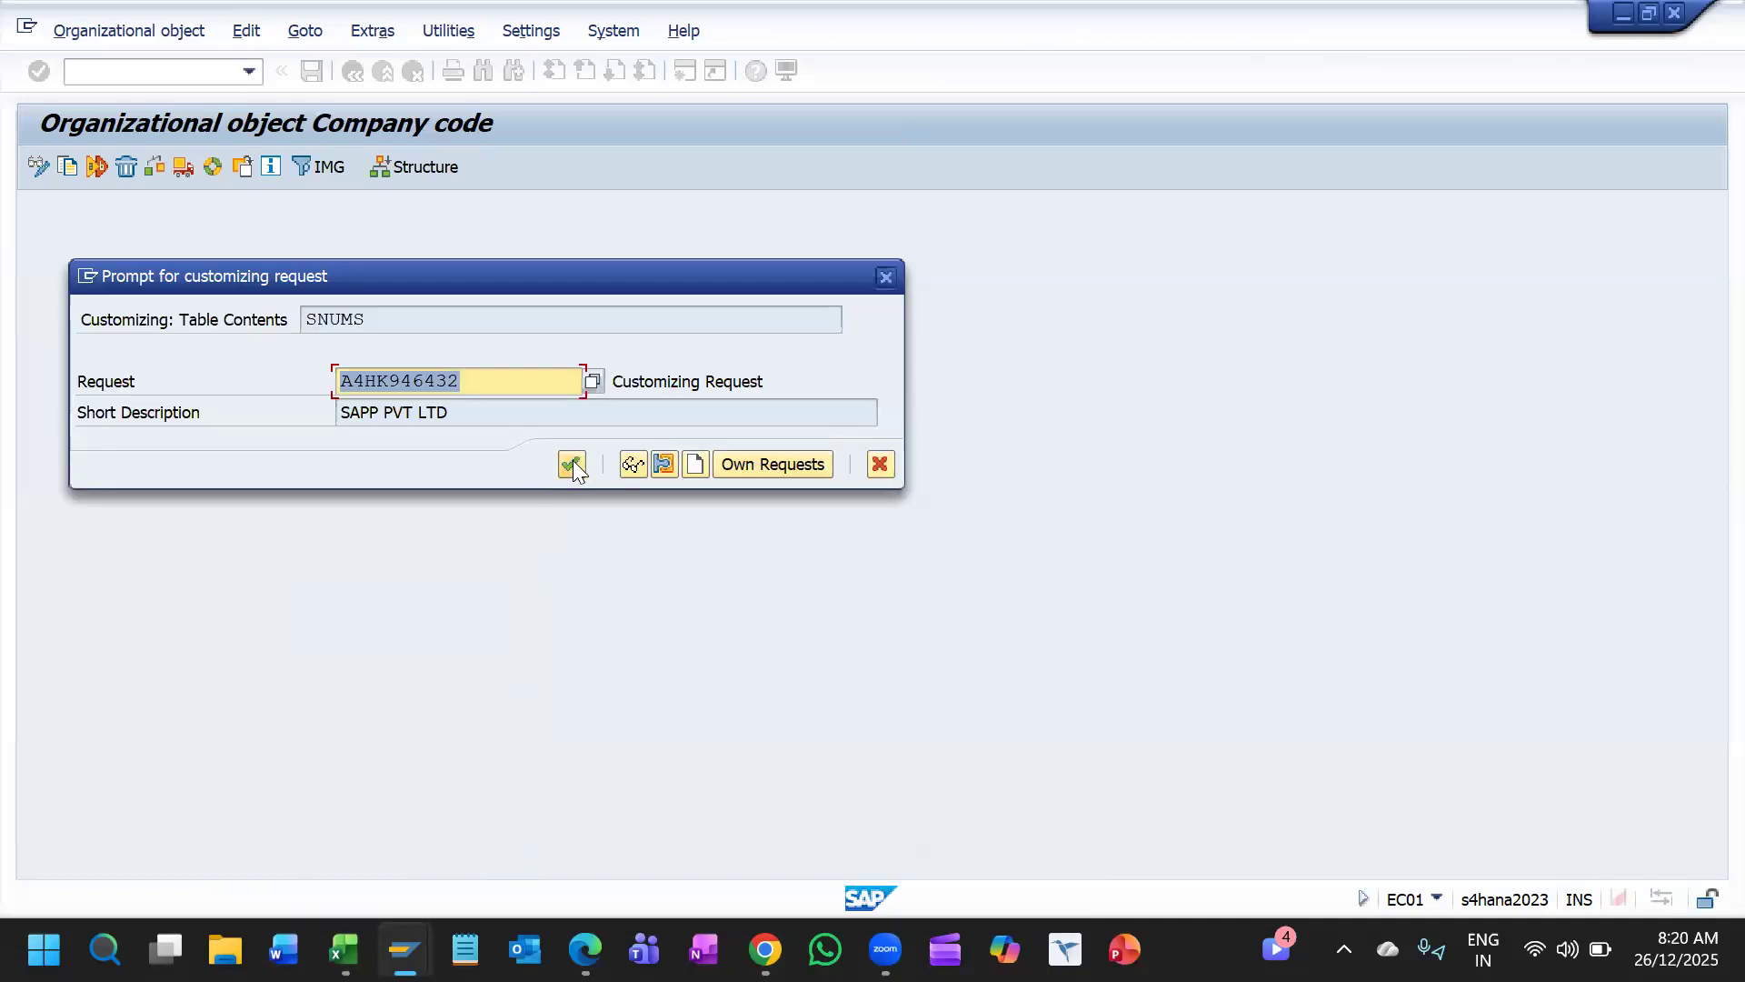
click(572, 464)
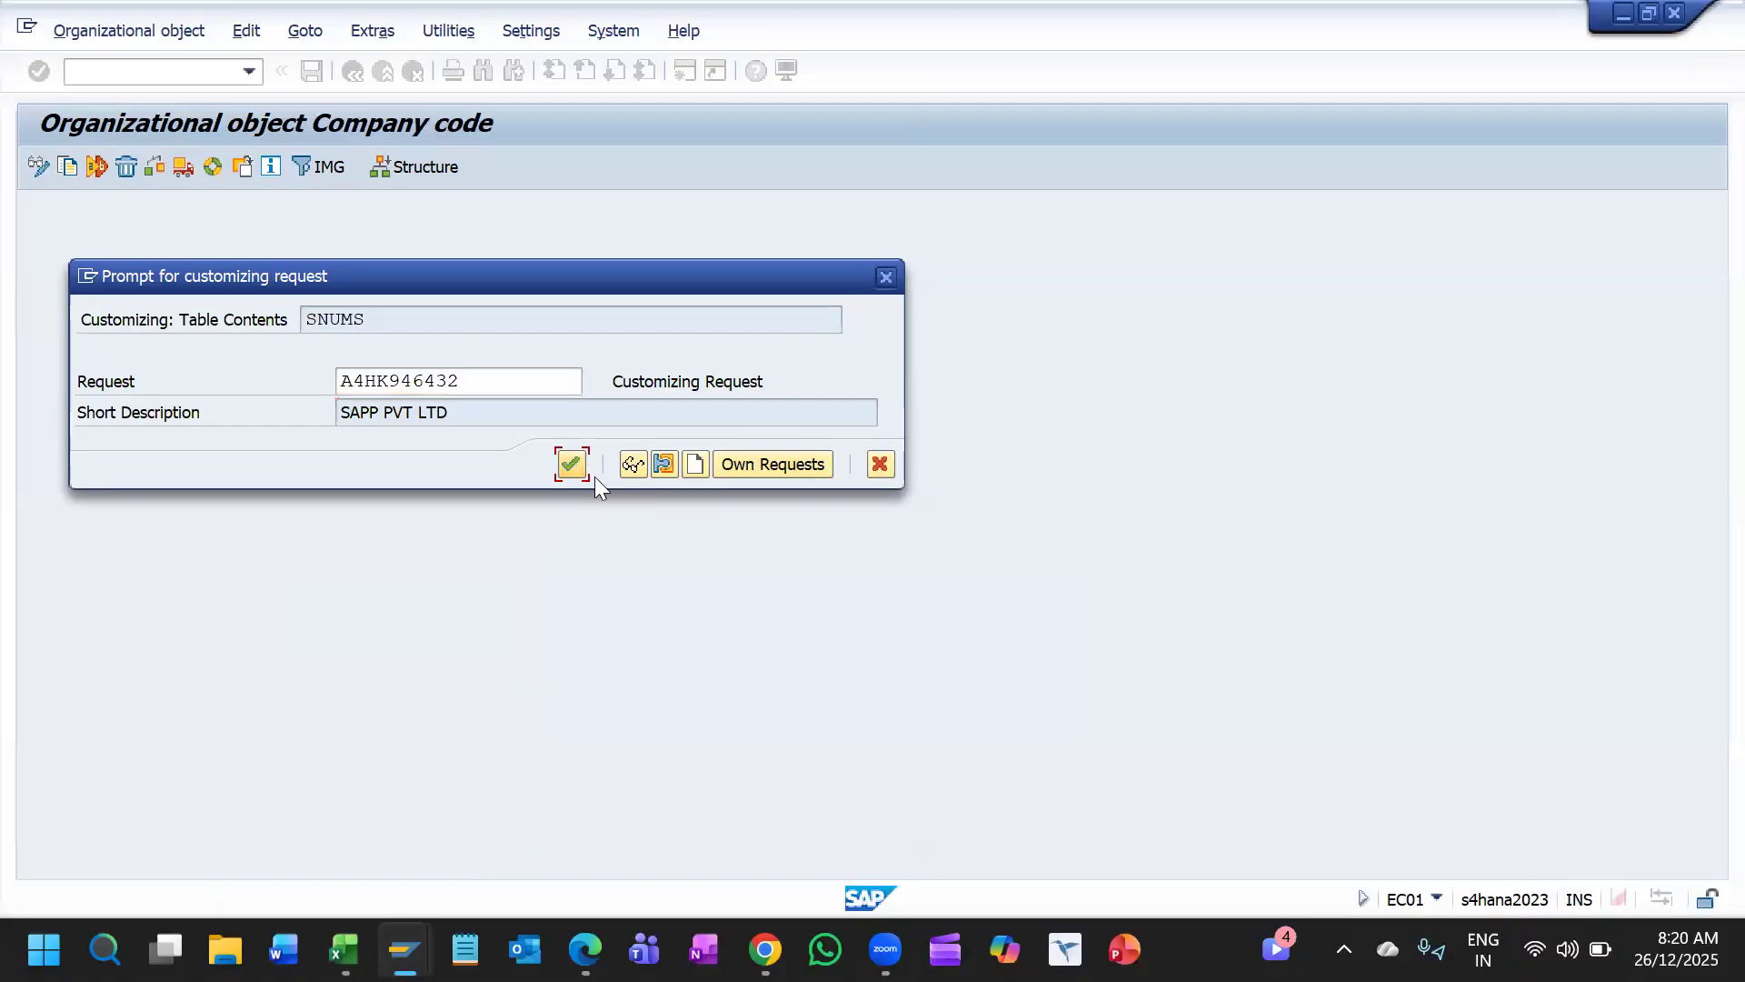
click(572, 465)
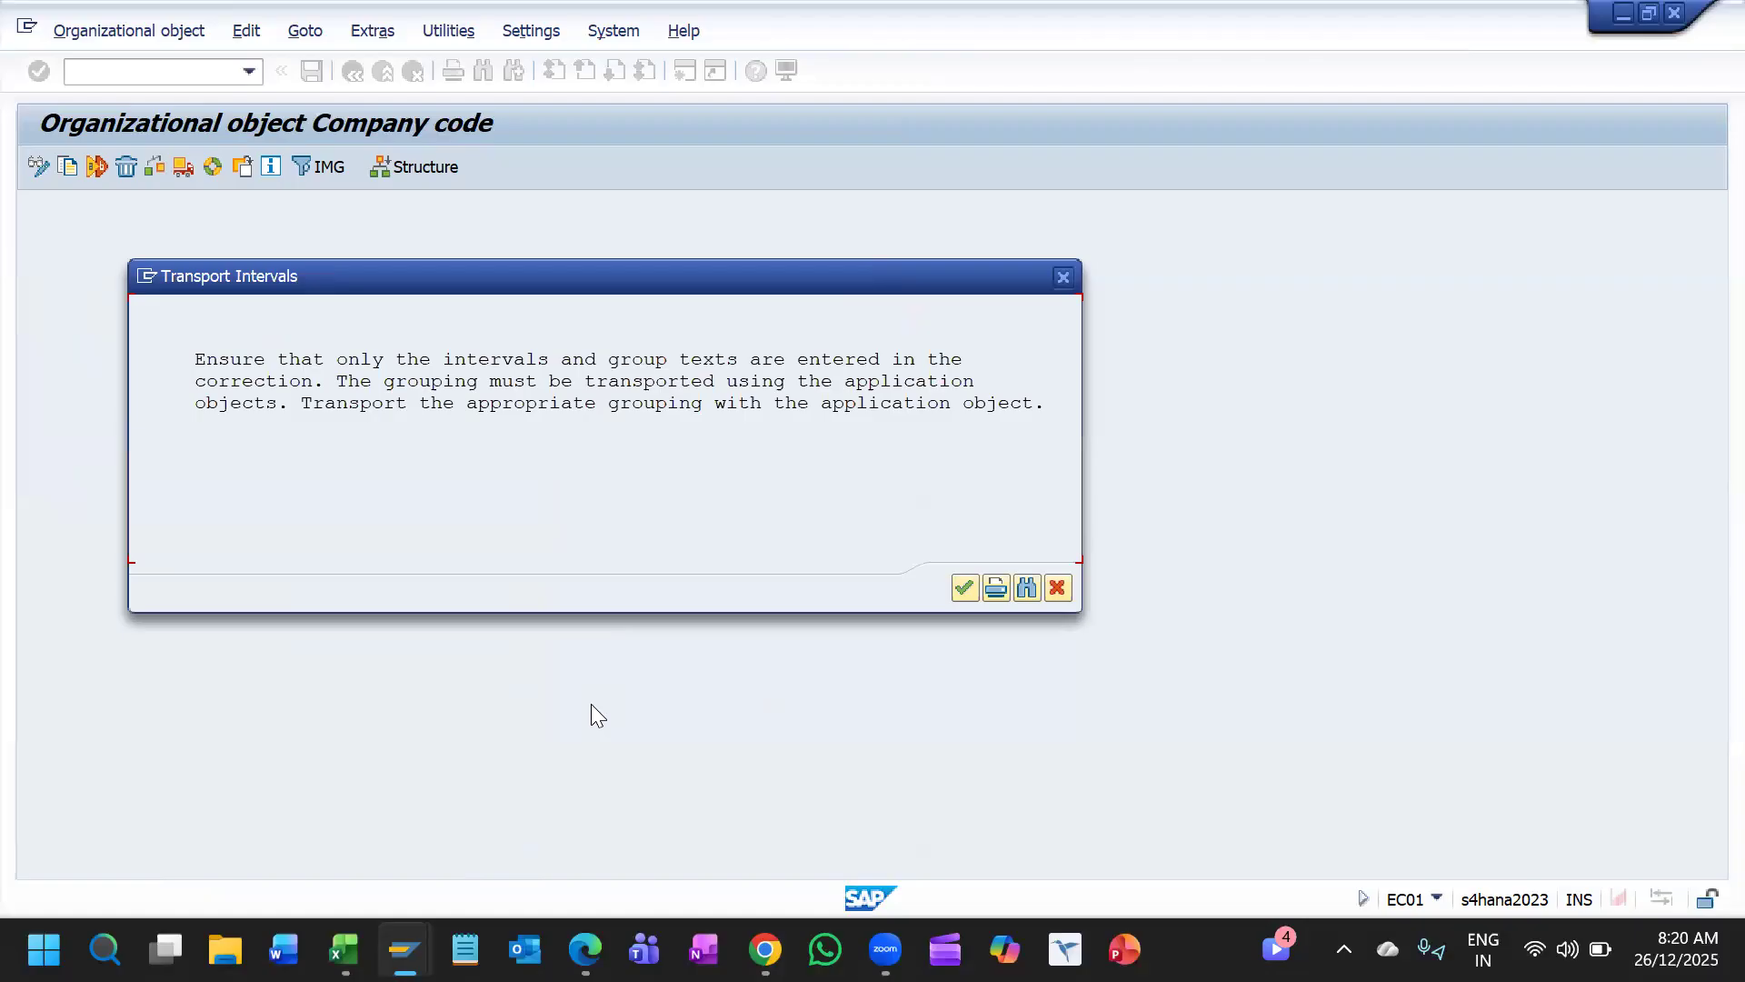
Step: Acknowledge the note about transporting groupings, accept the following interval transport and record it in request A4HK946432
click(970, 580)
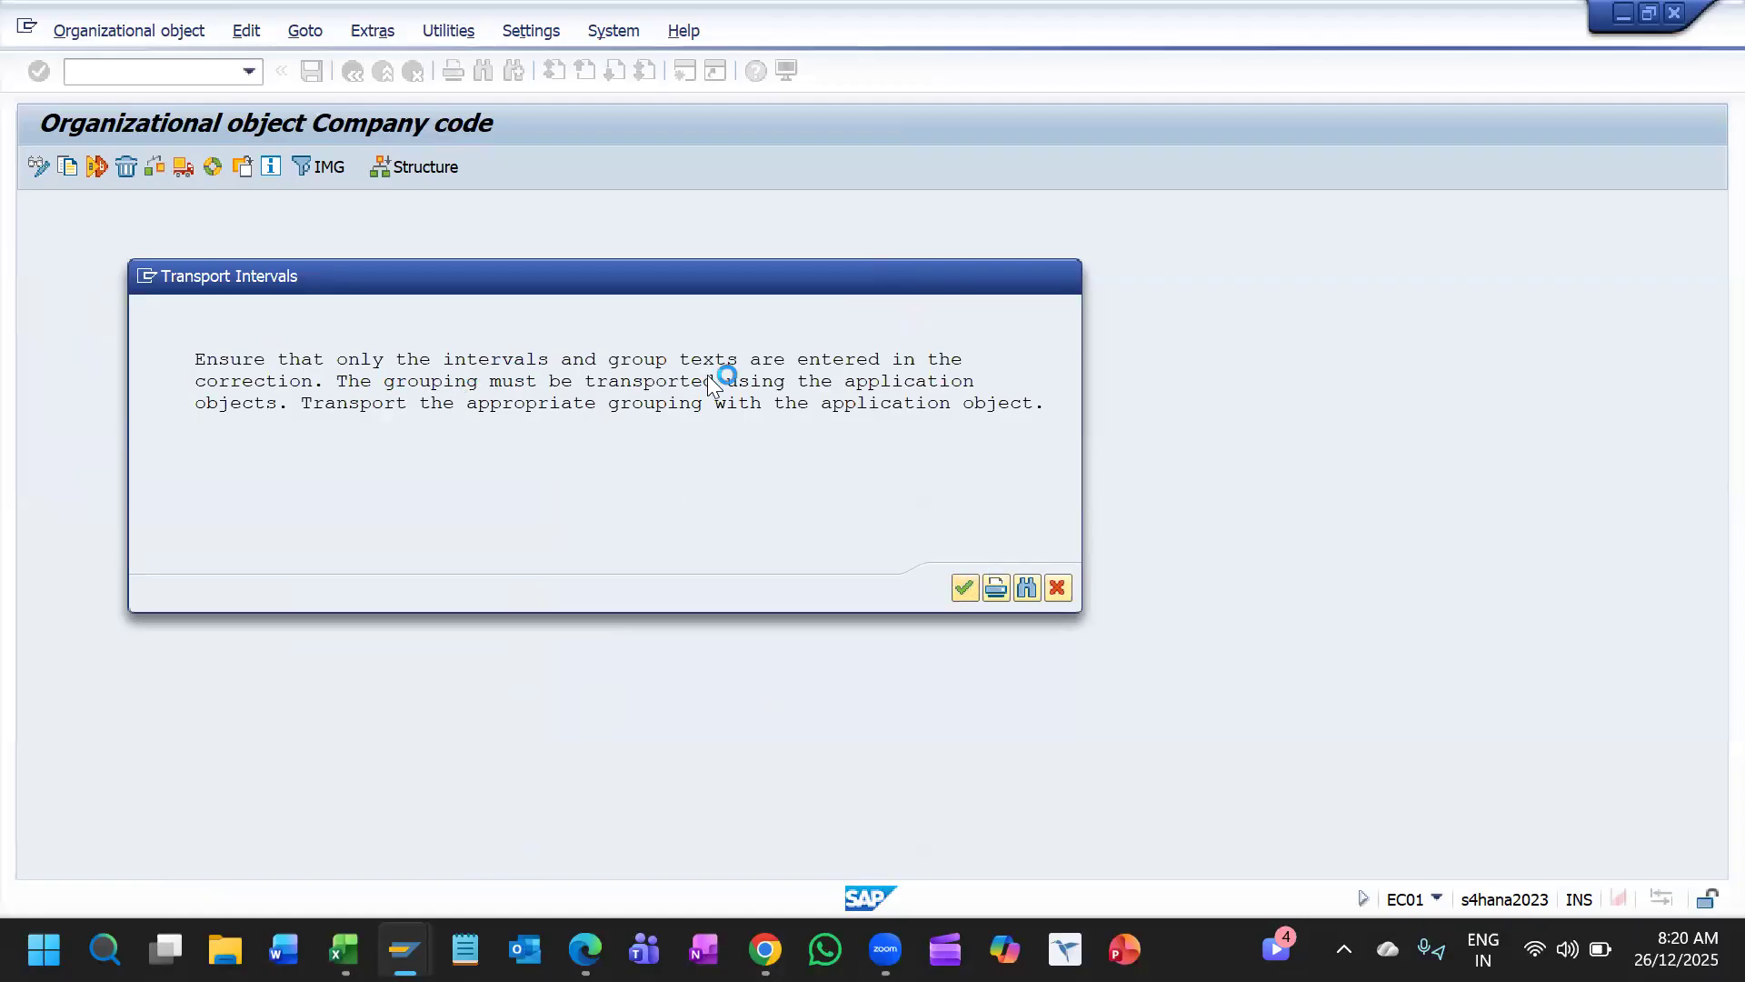
click(476, 887)
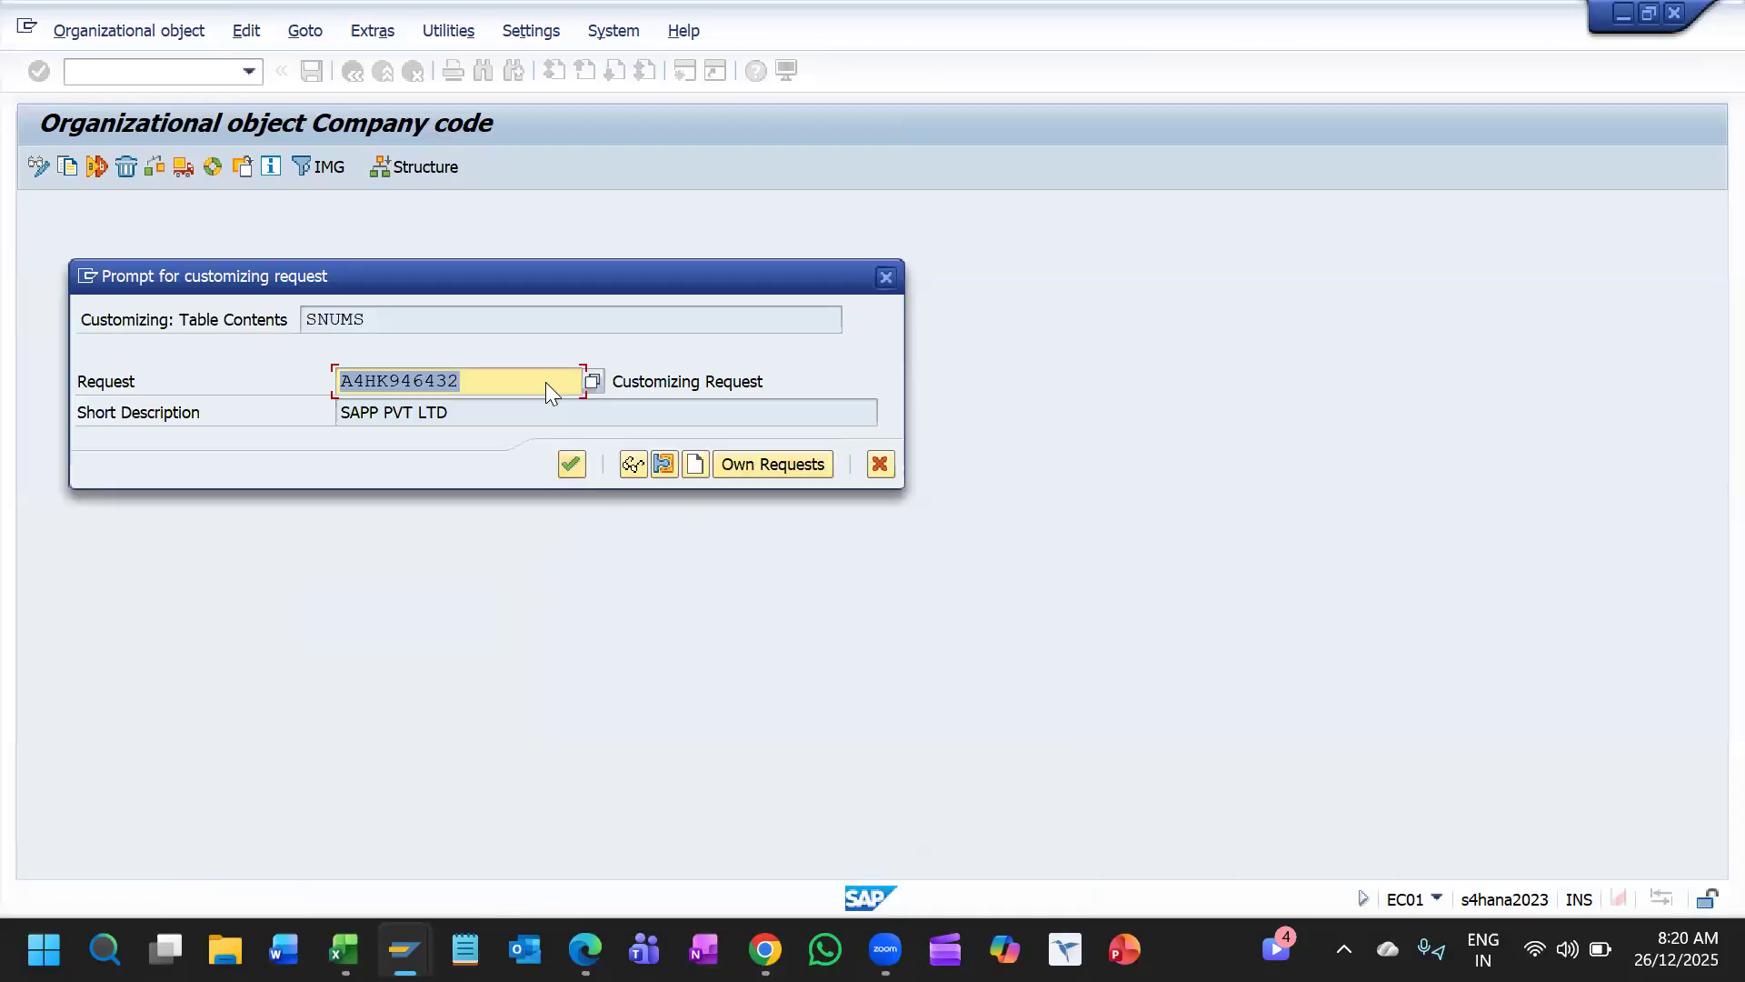
click(567, 468)
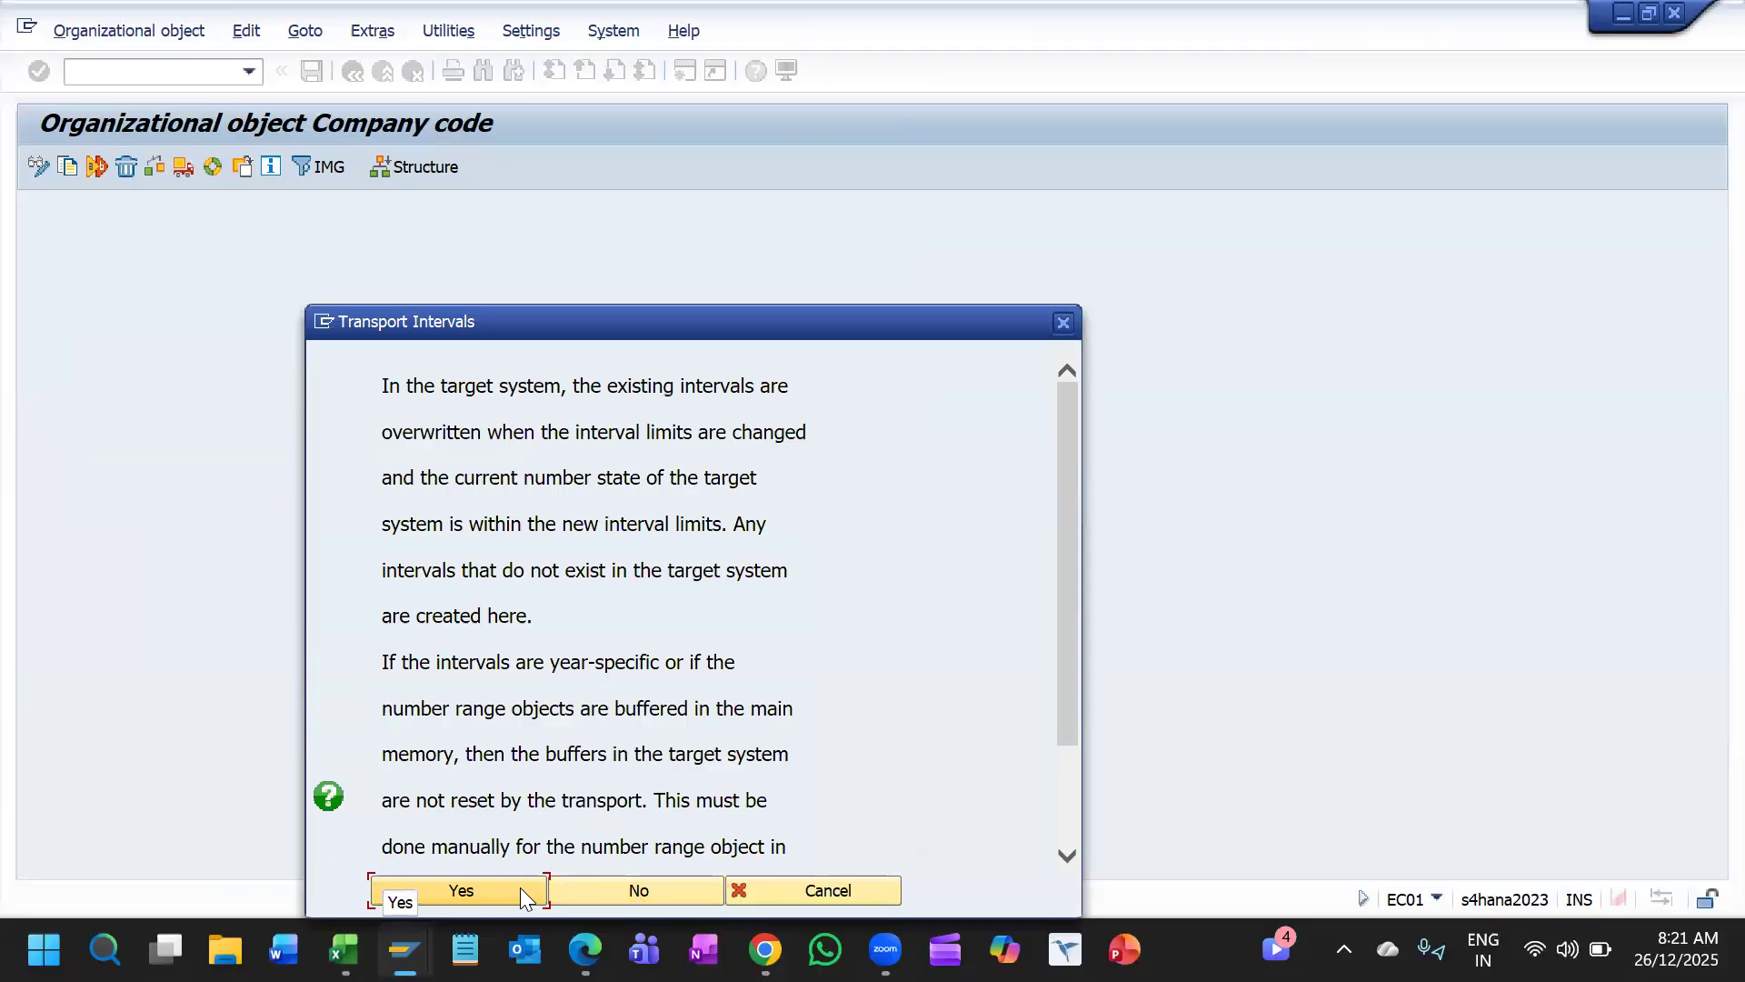
Step: Decline two further interval transports and cancel the one that follows
scroll(689, 706, down, 1)
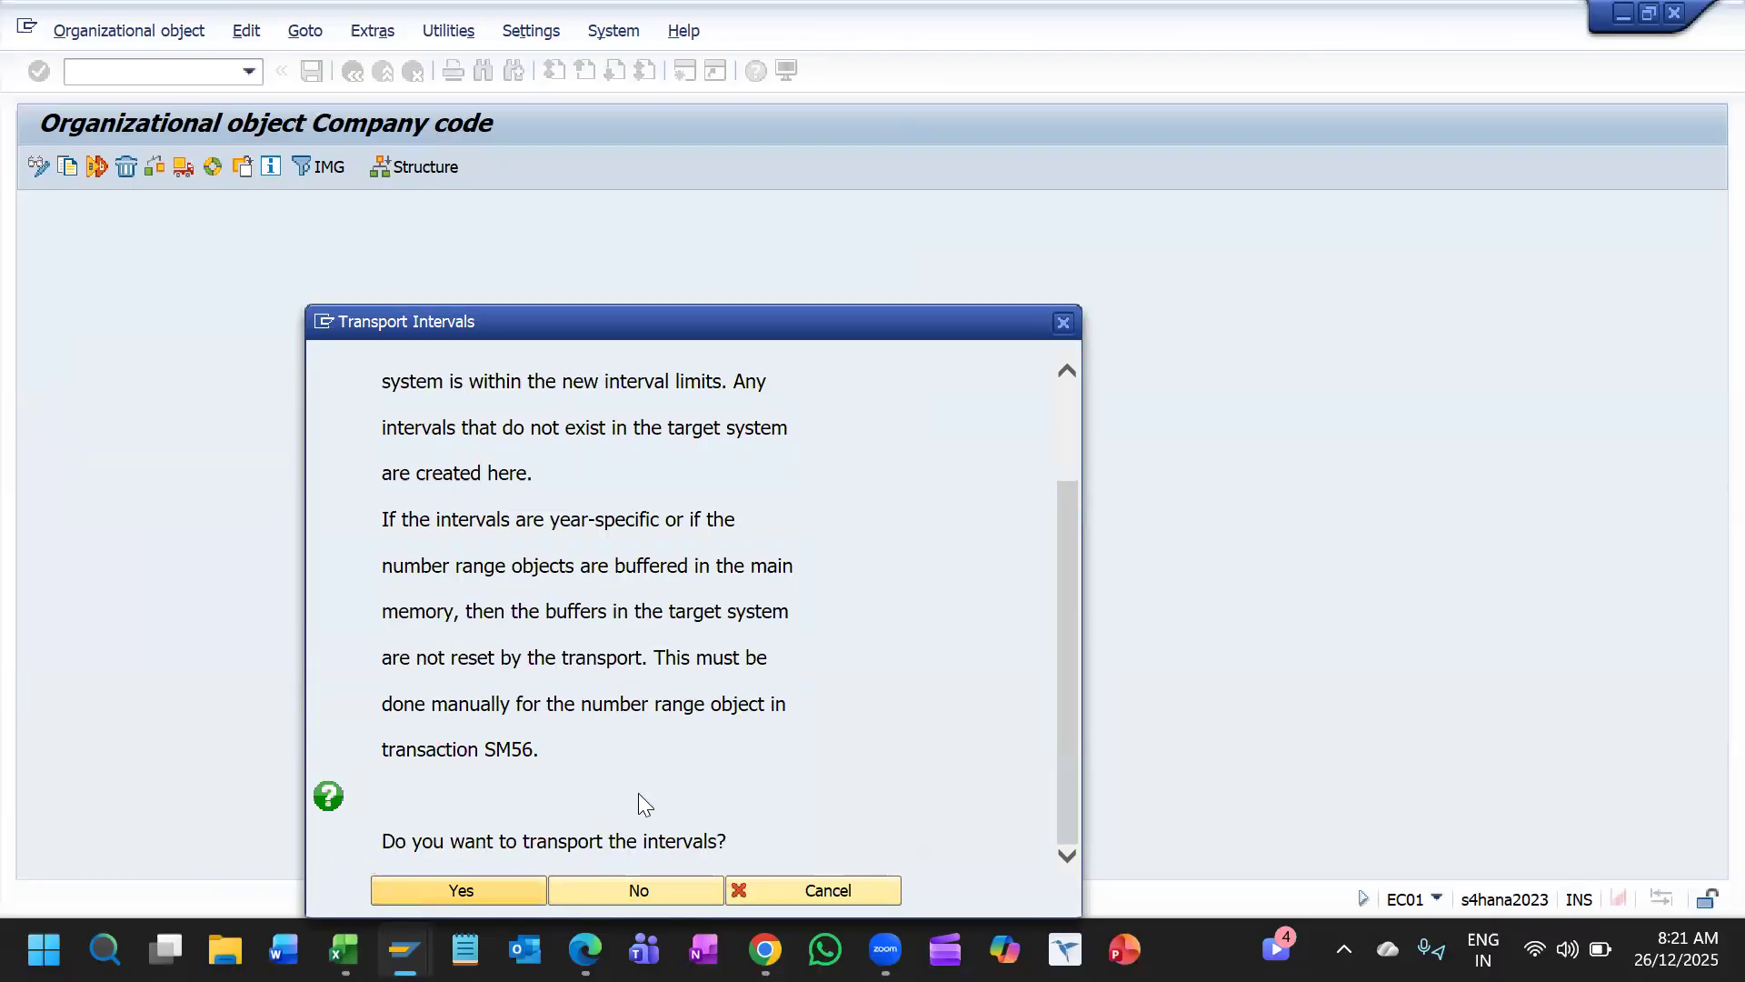
click(609, 881)
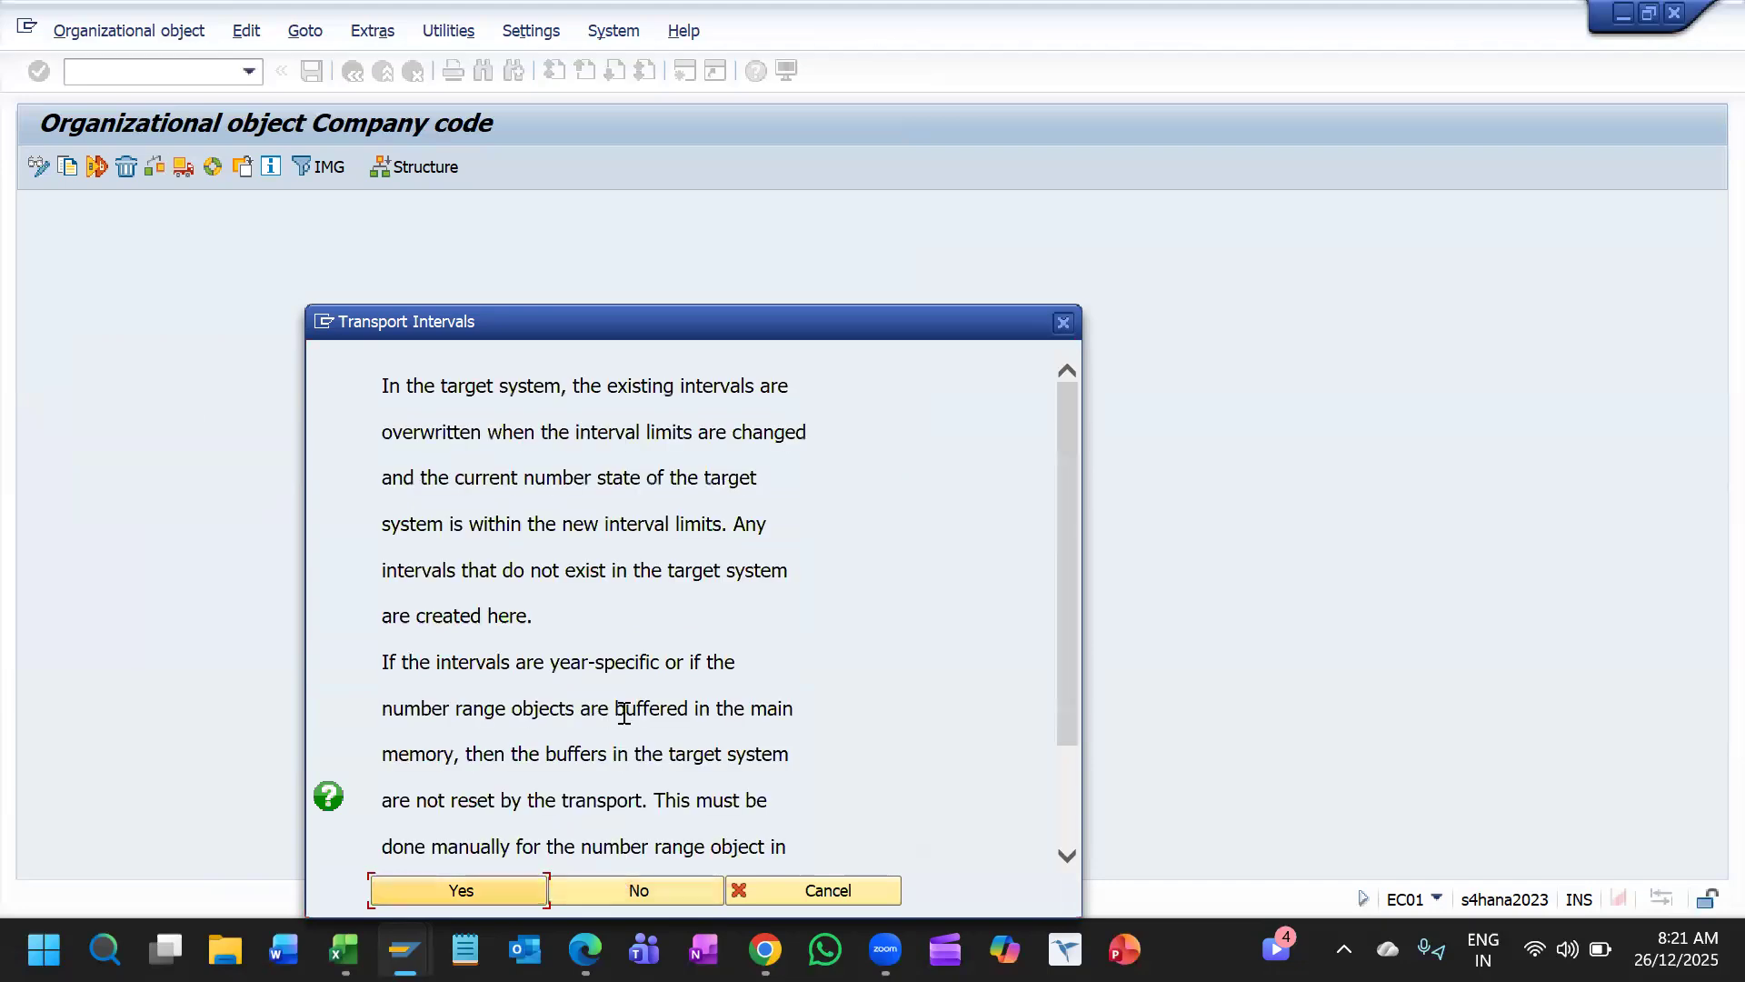
scroll(632, 716, down, 1)
click(643, 893)
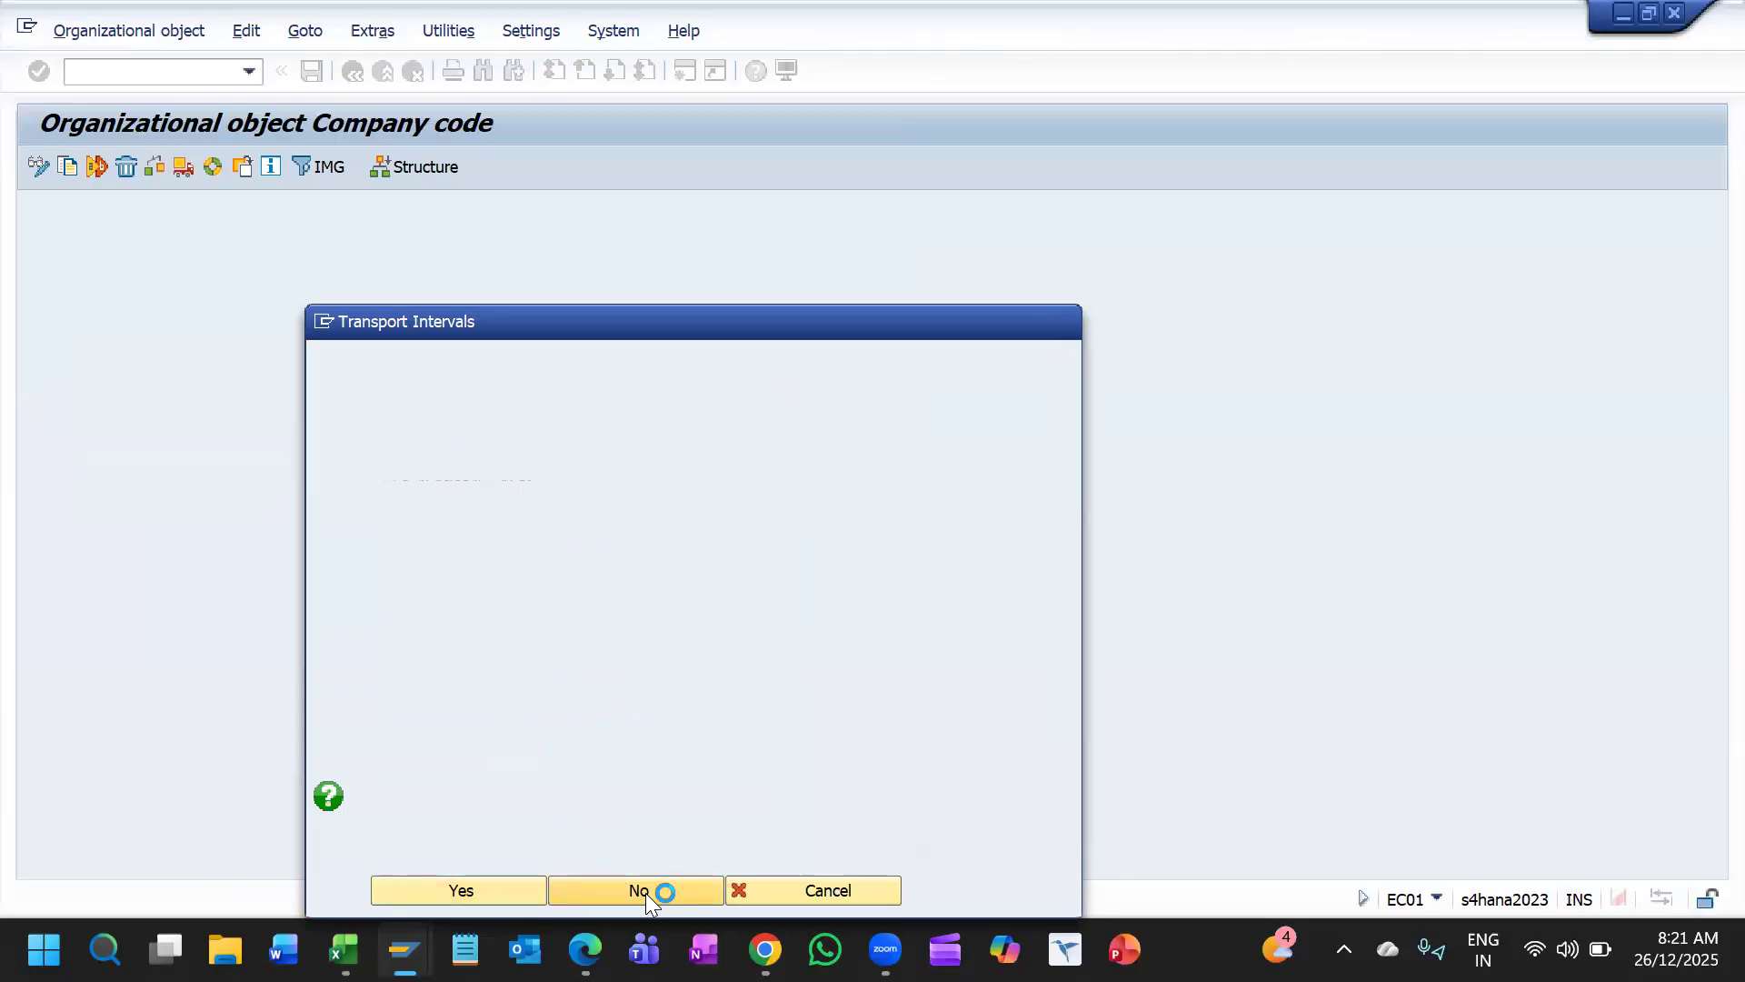
scroll(787, 837, down, 1)
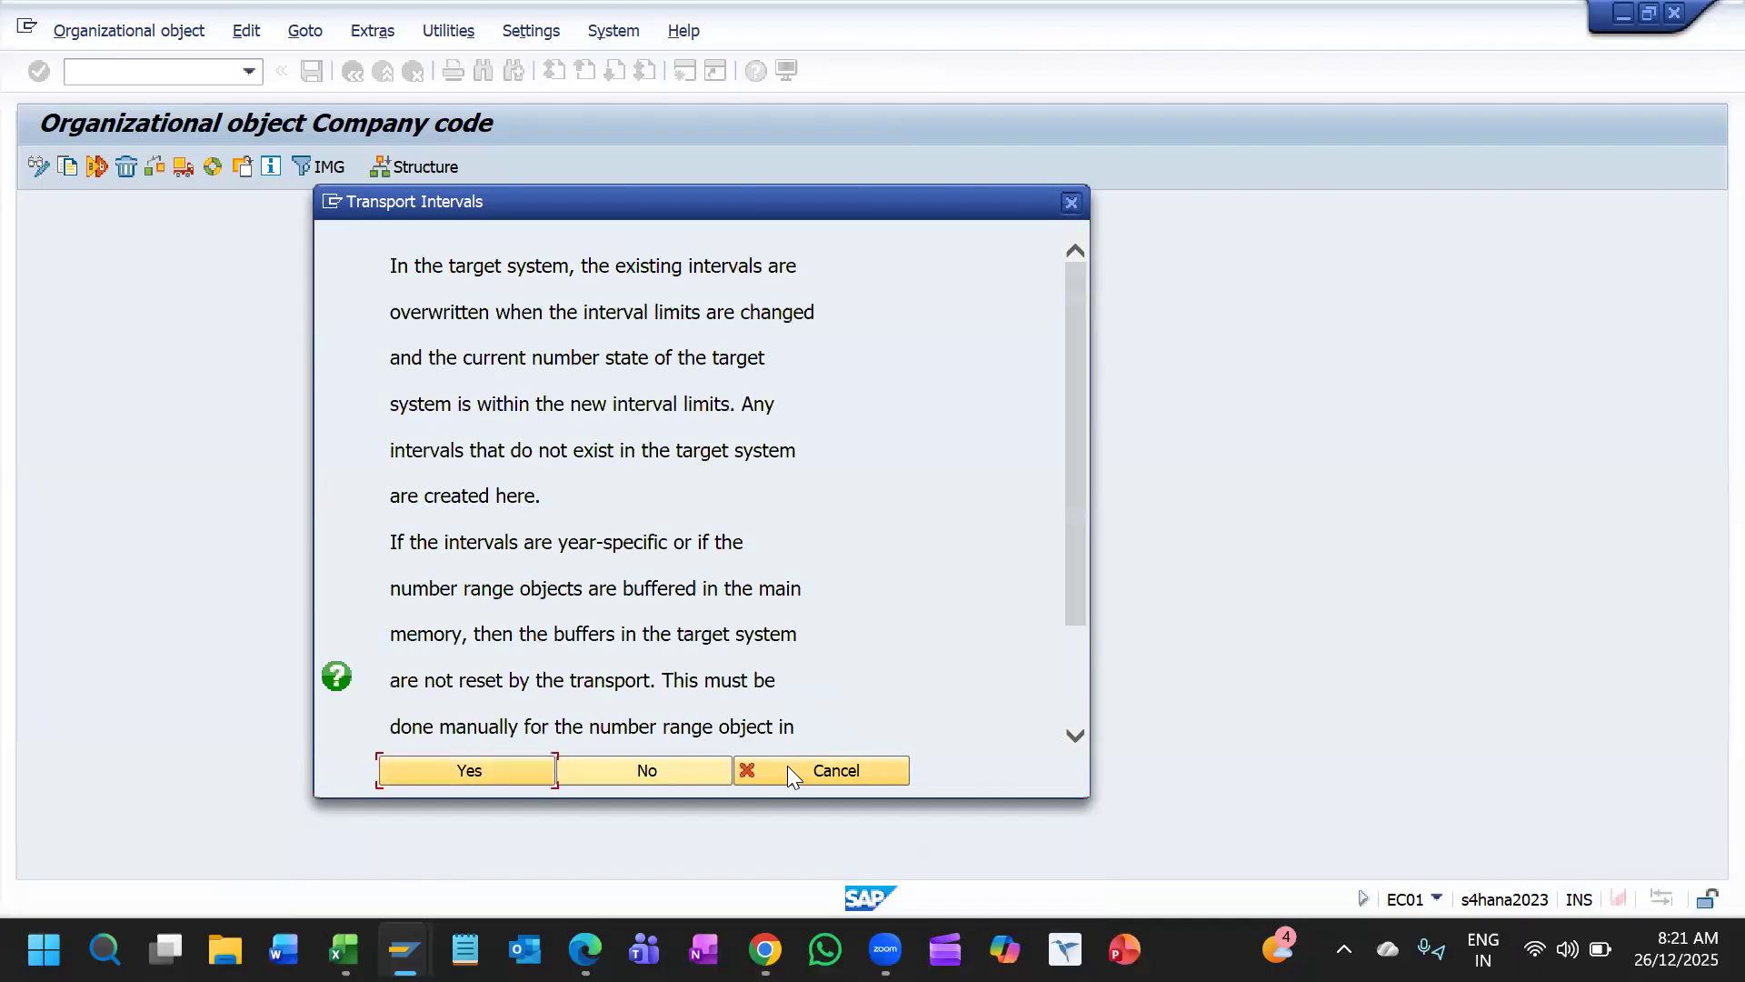
click(814, 768)
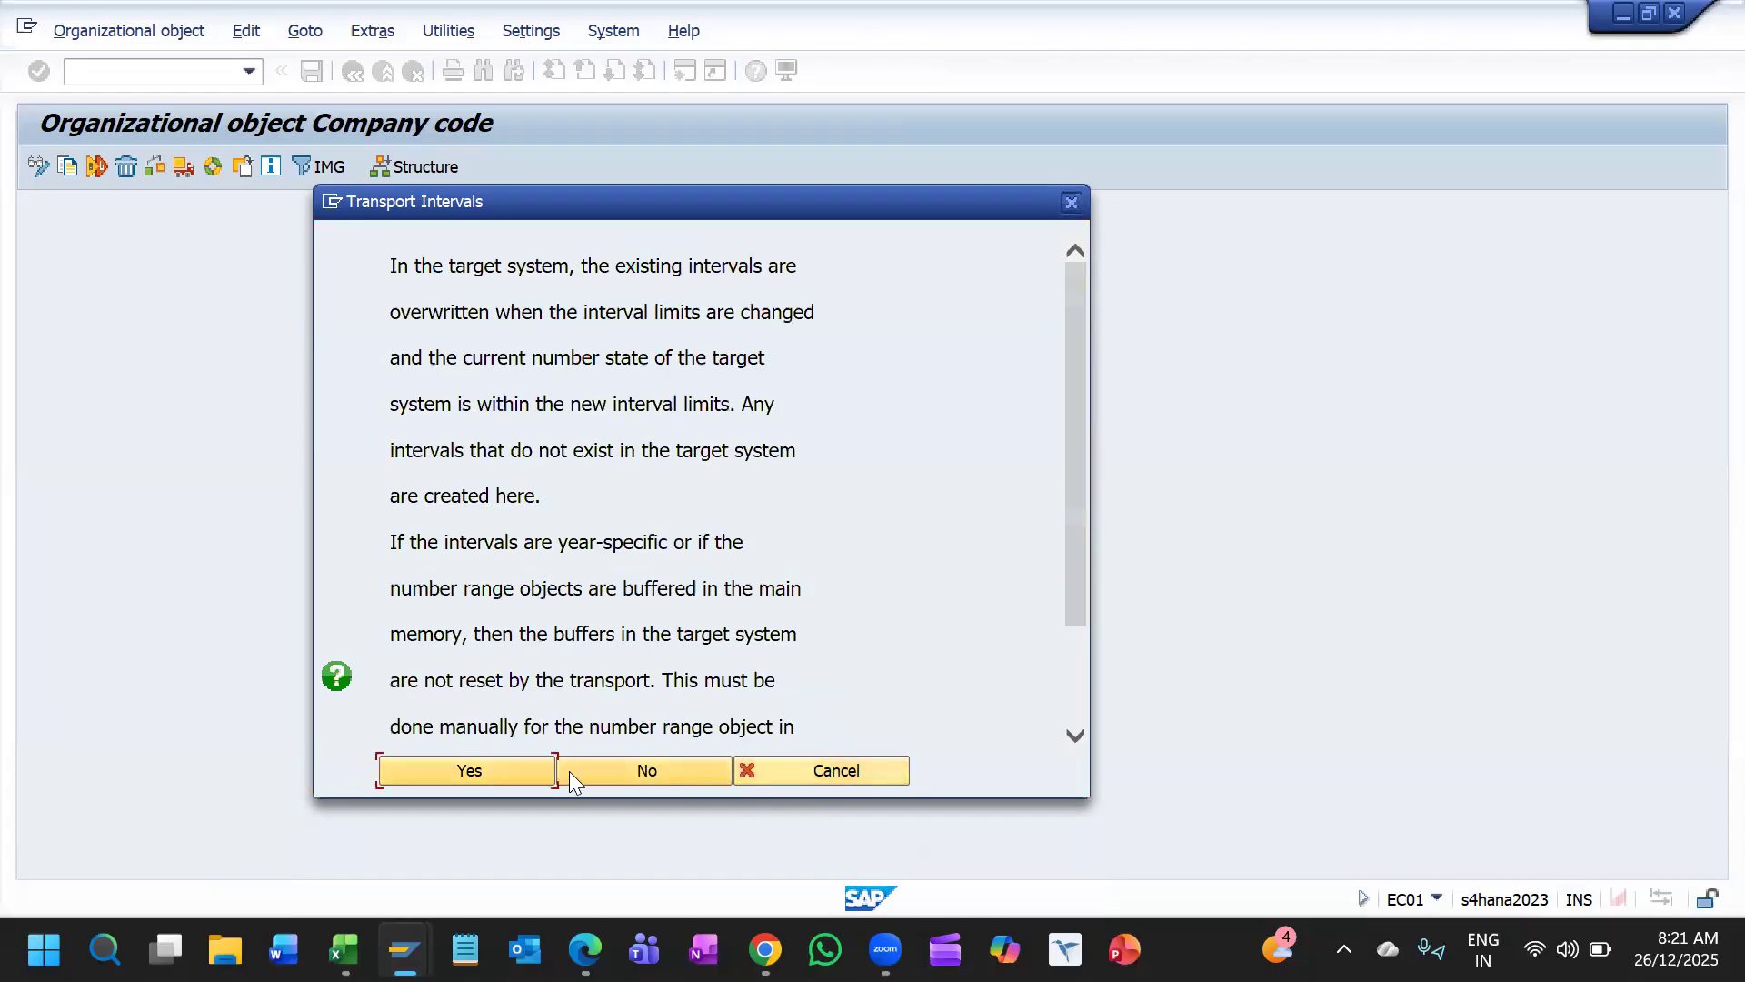
Step: Agree to transport the next number range intervals and record them in customizing request A4HK946432
scroll(719, 658, down, 2)
click(490, 771)
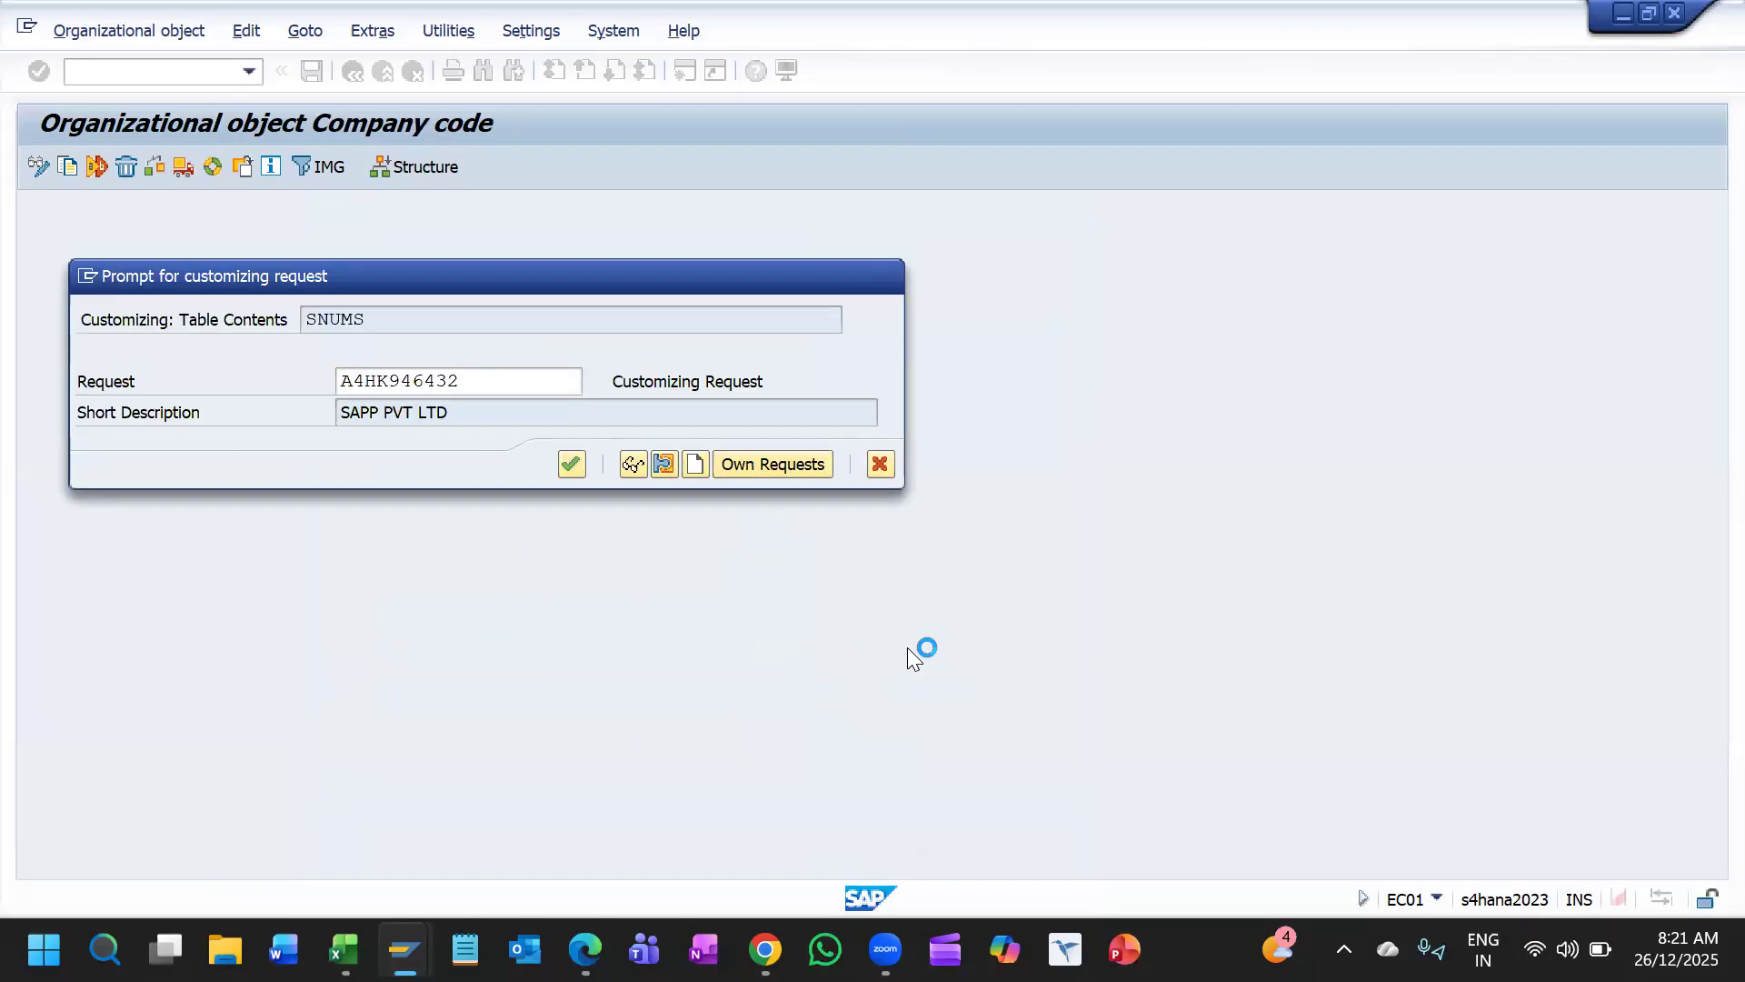
key(Return)
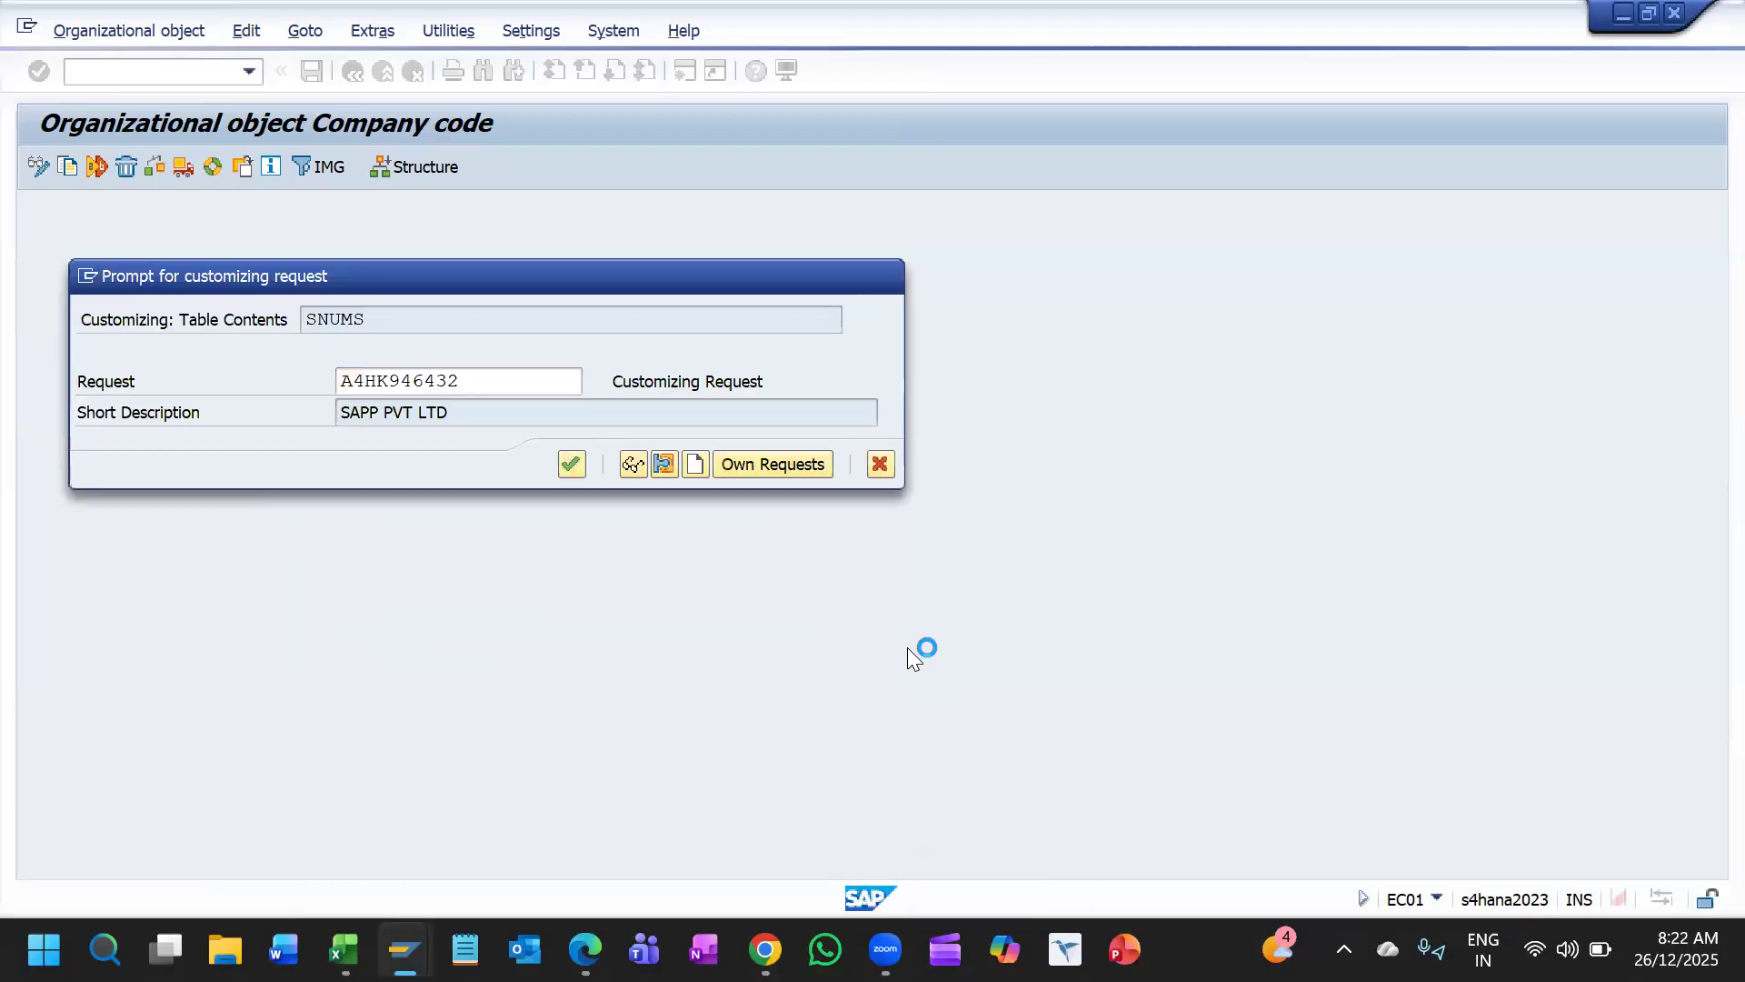
key(Return)
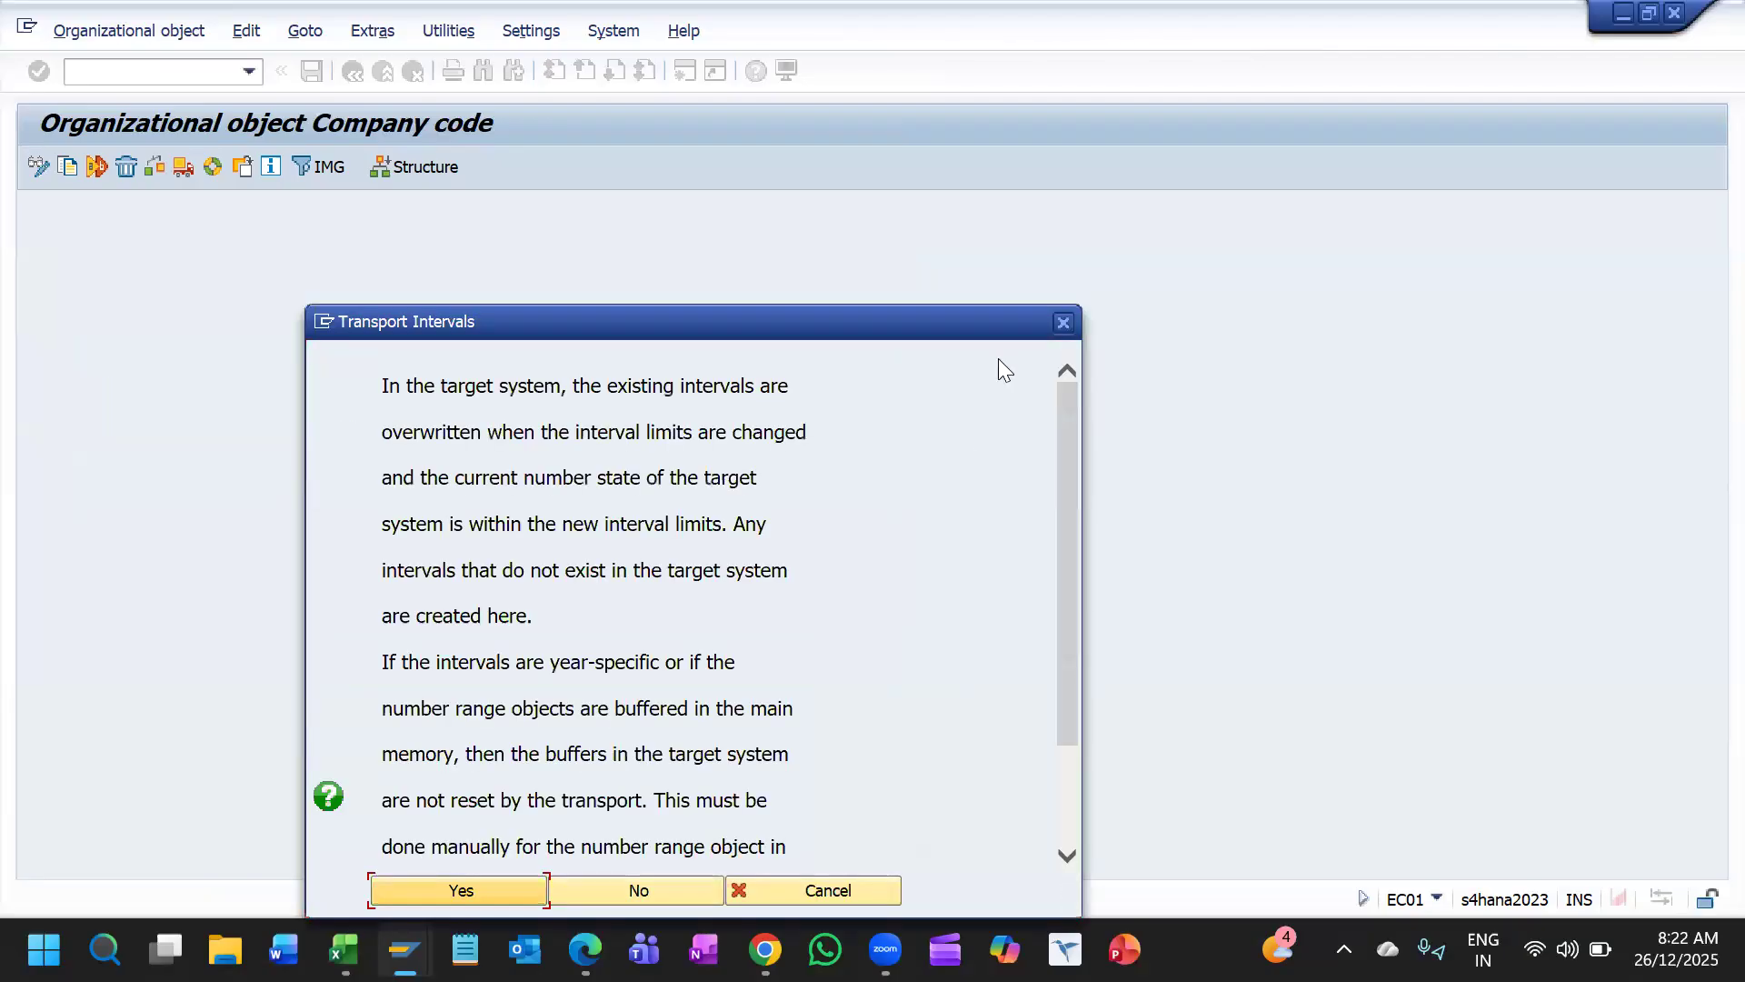
click(1689, 17)
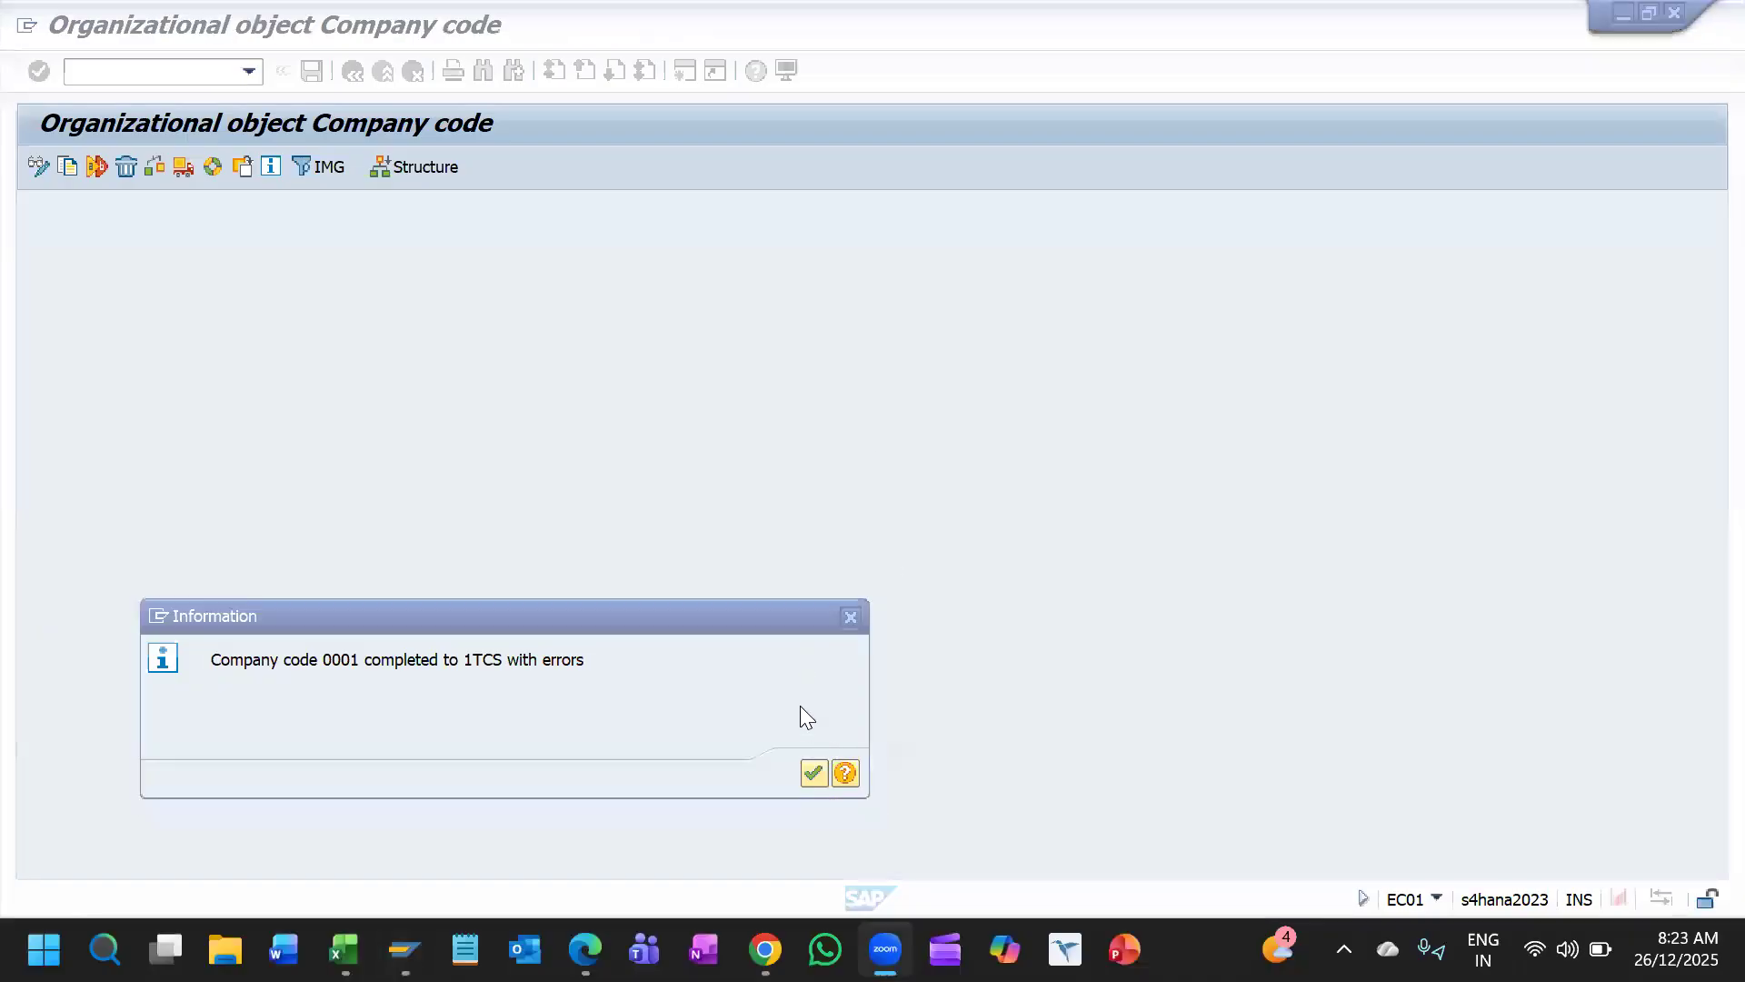
Step: Acknowledge the company code copy notice, check the completed activities and return to SAP Easy Access
click(802, 771)
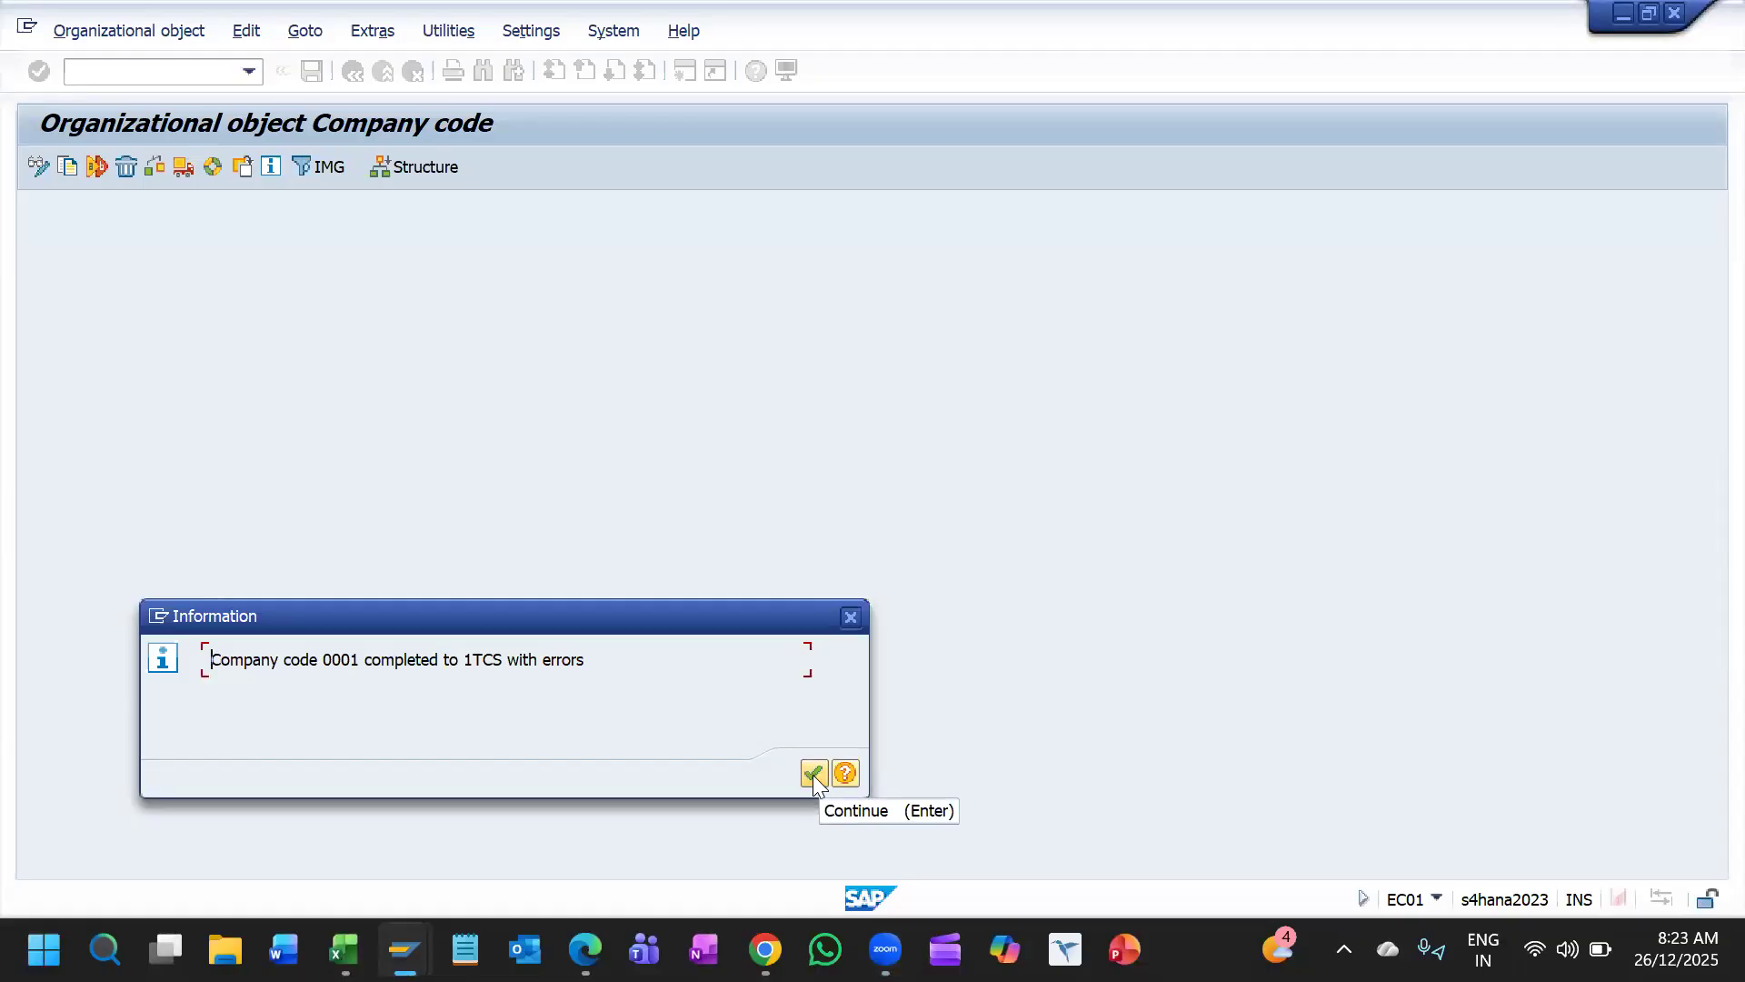
click(812, 774)
click(264, 313)
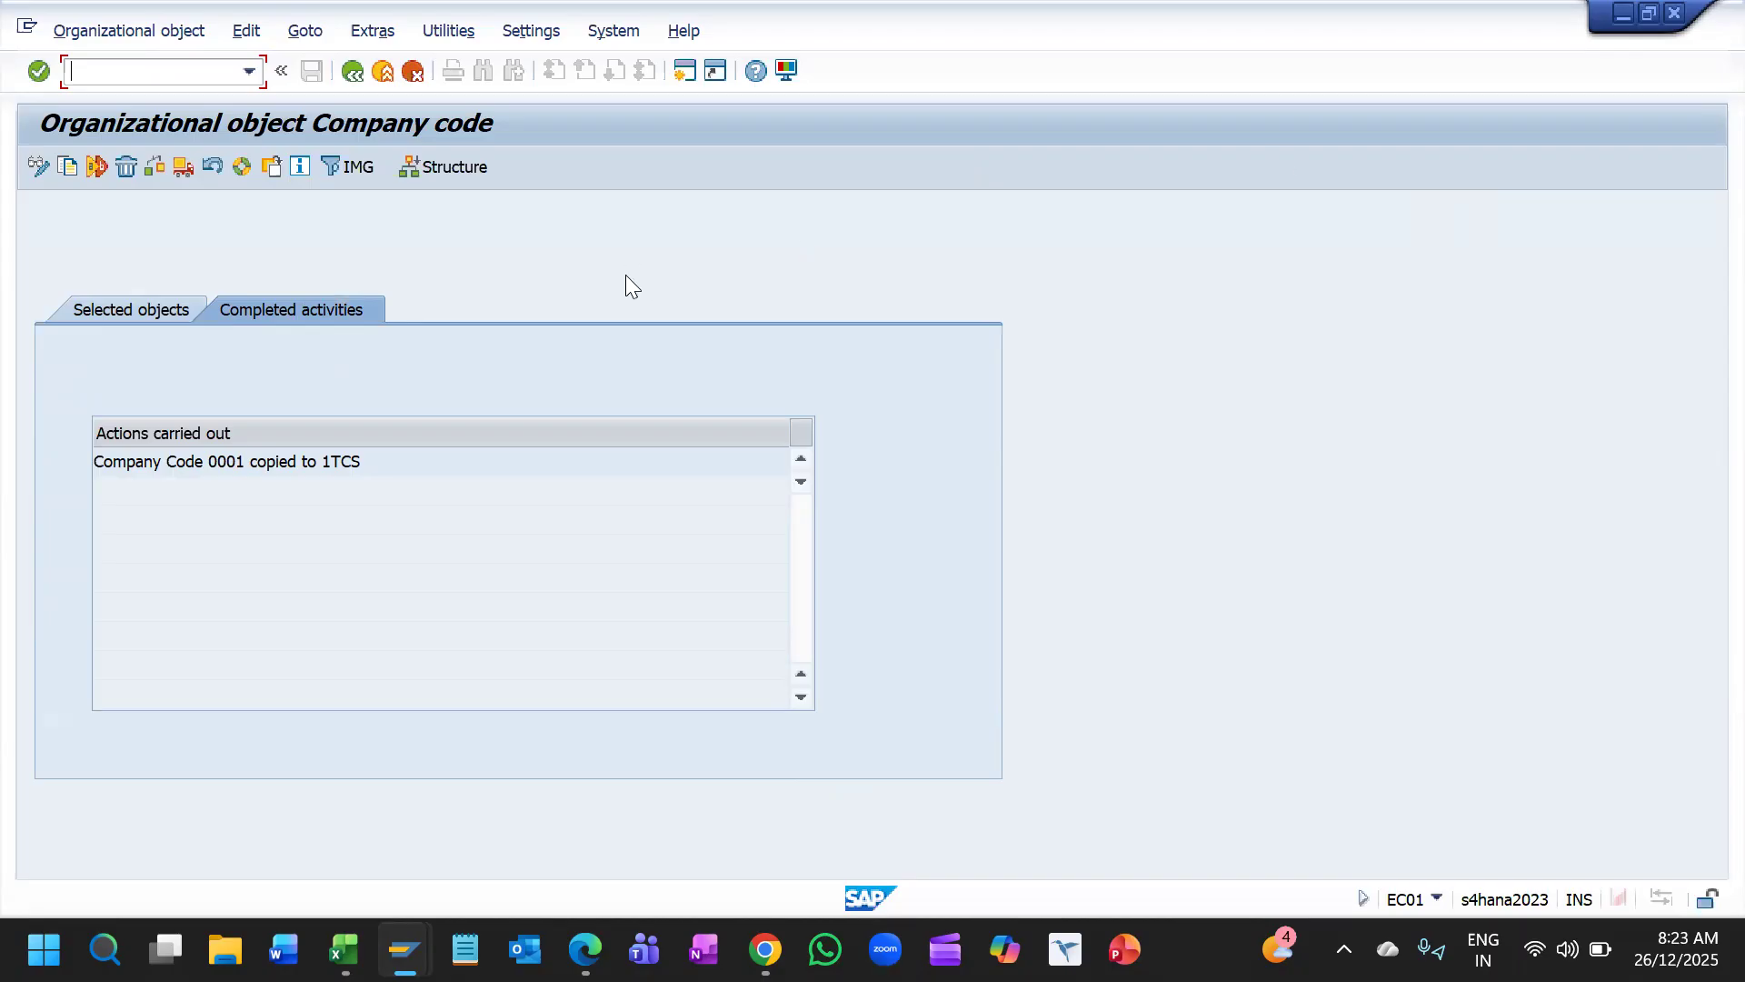
click(357, 78)
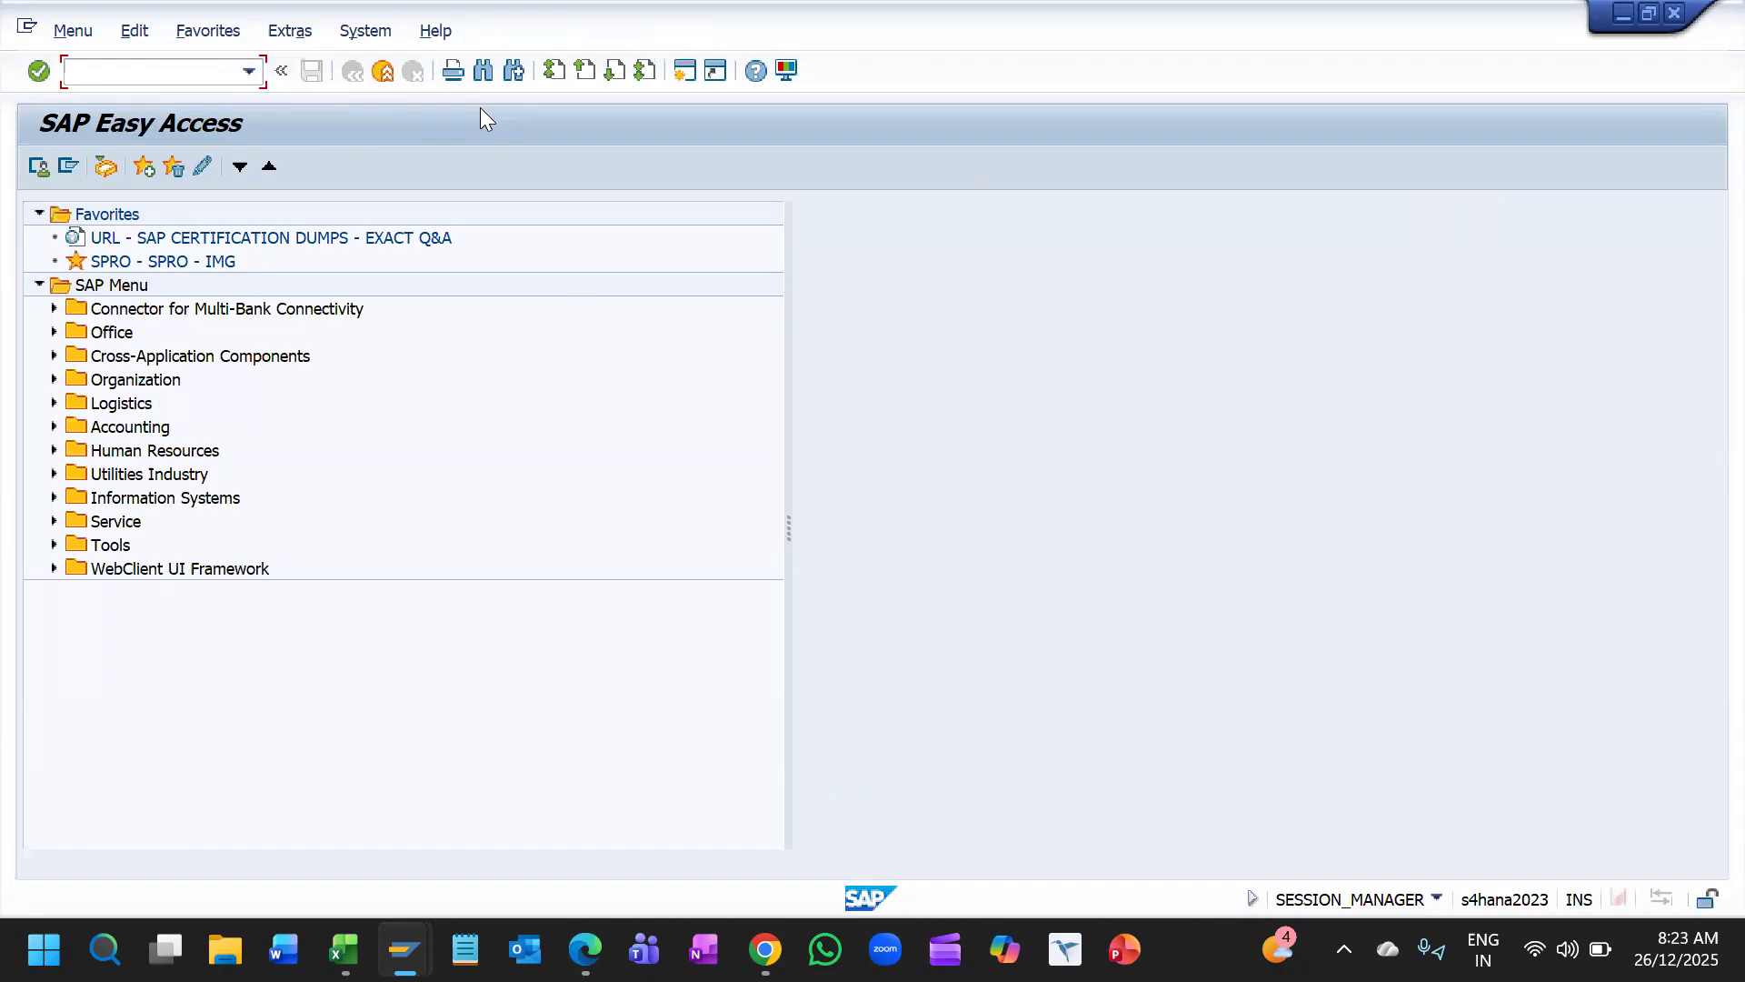
Step: Switch to the SAP window with the implementation guide and expand Enterprise Structure, Definition, Financial Accounting
text(O)
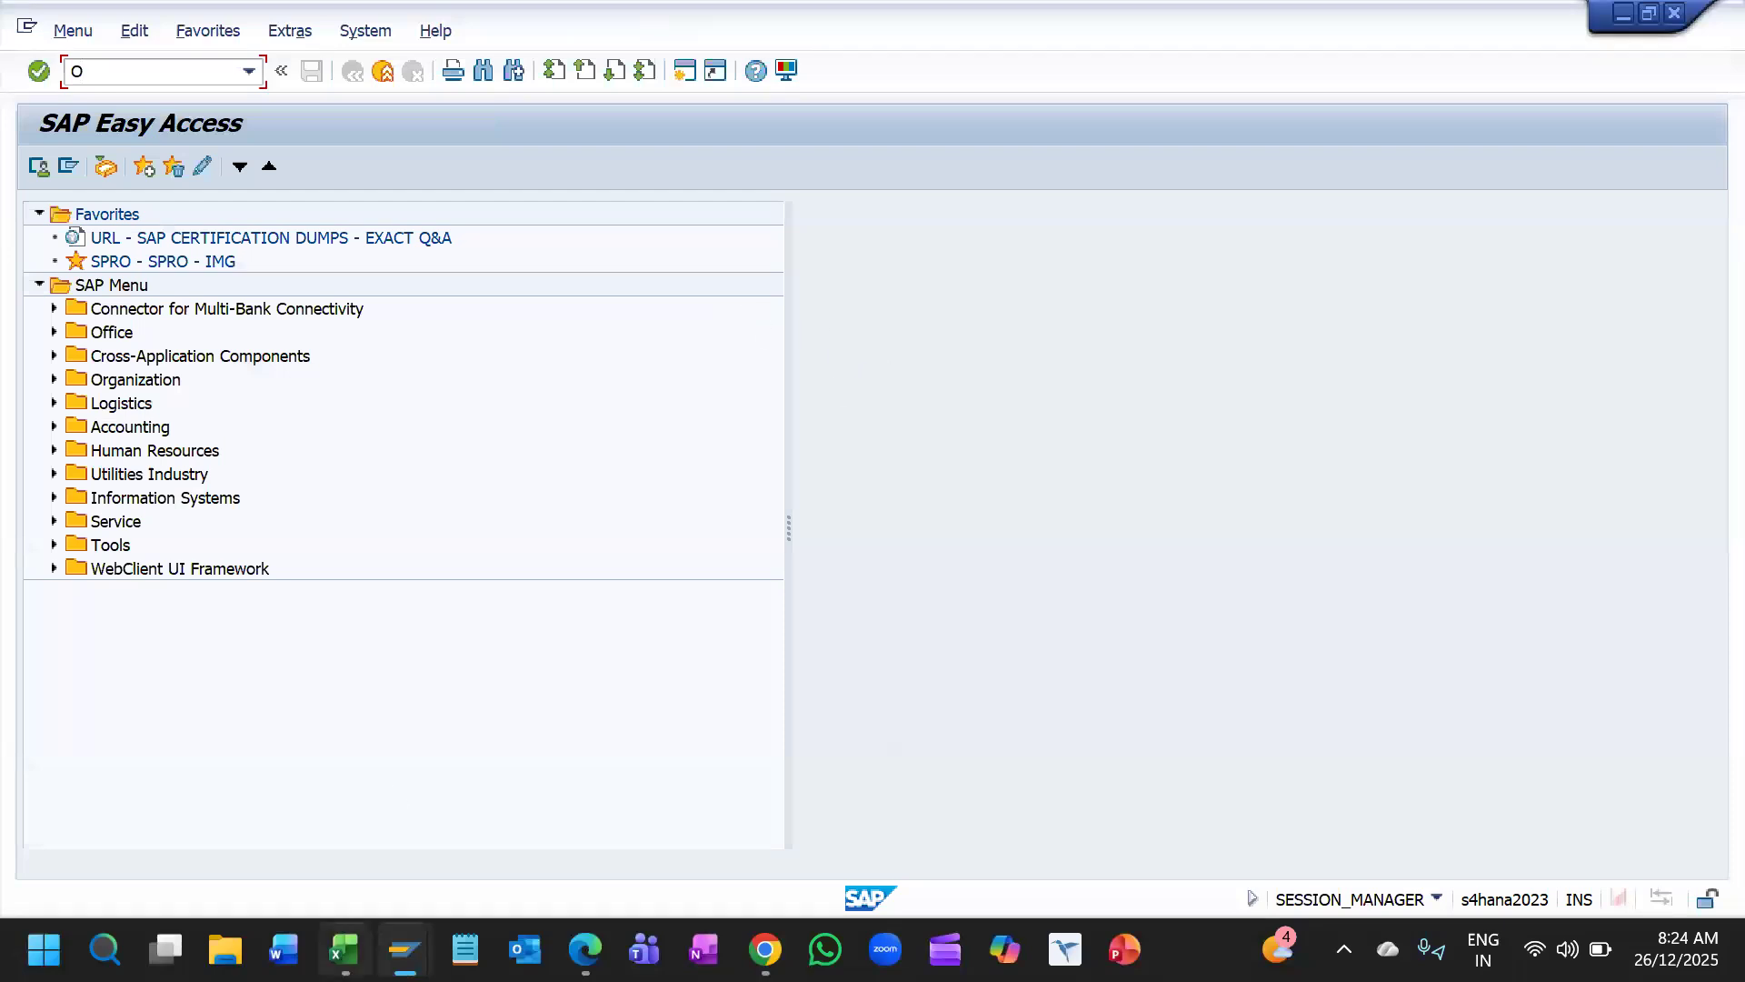
mouse_move(405, 949)
click(405, 868)
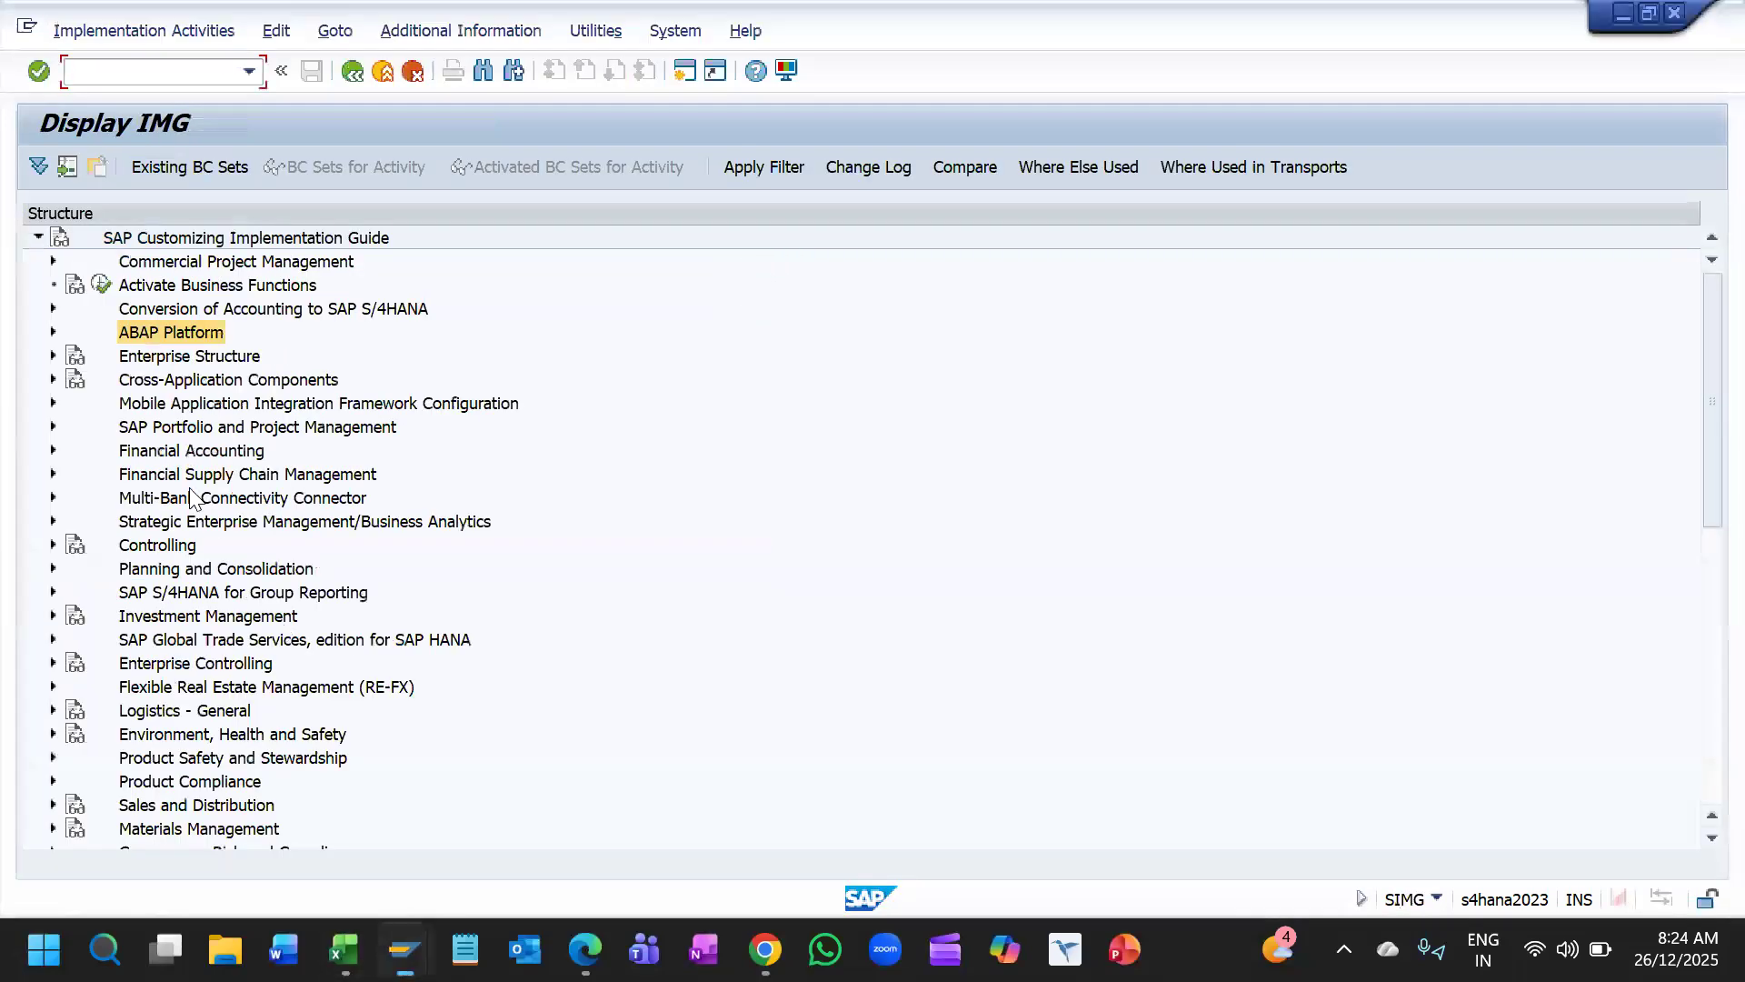
double_click(162, 356)
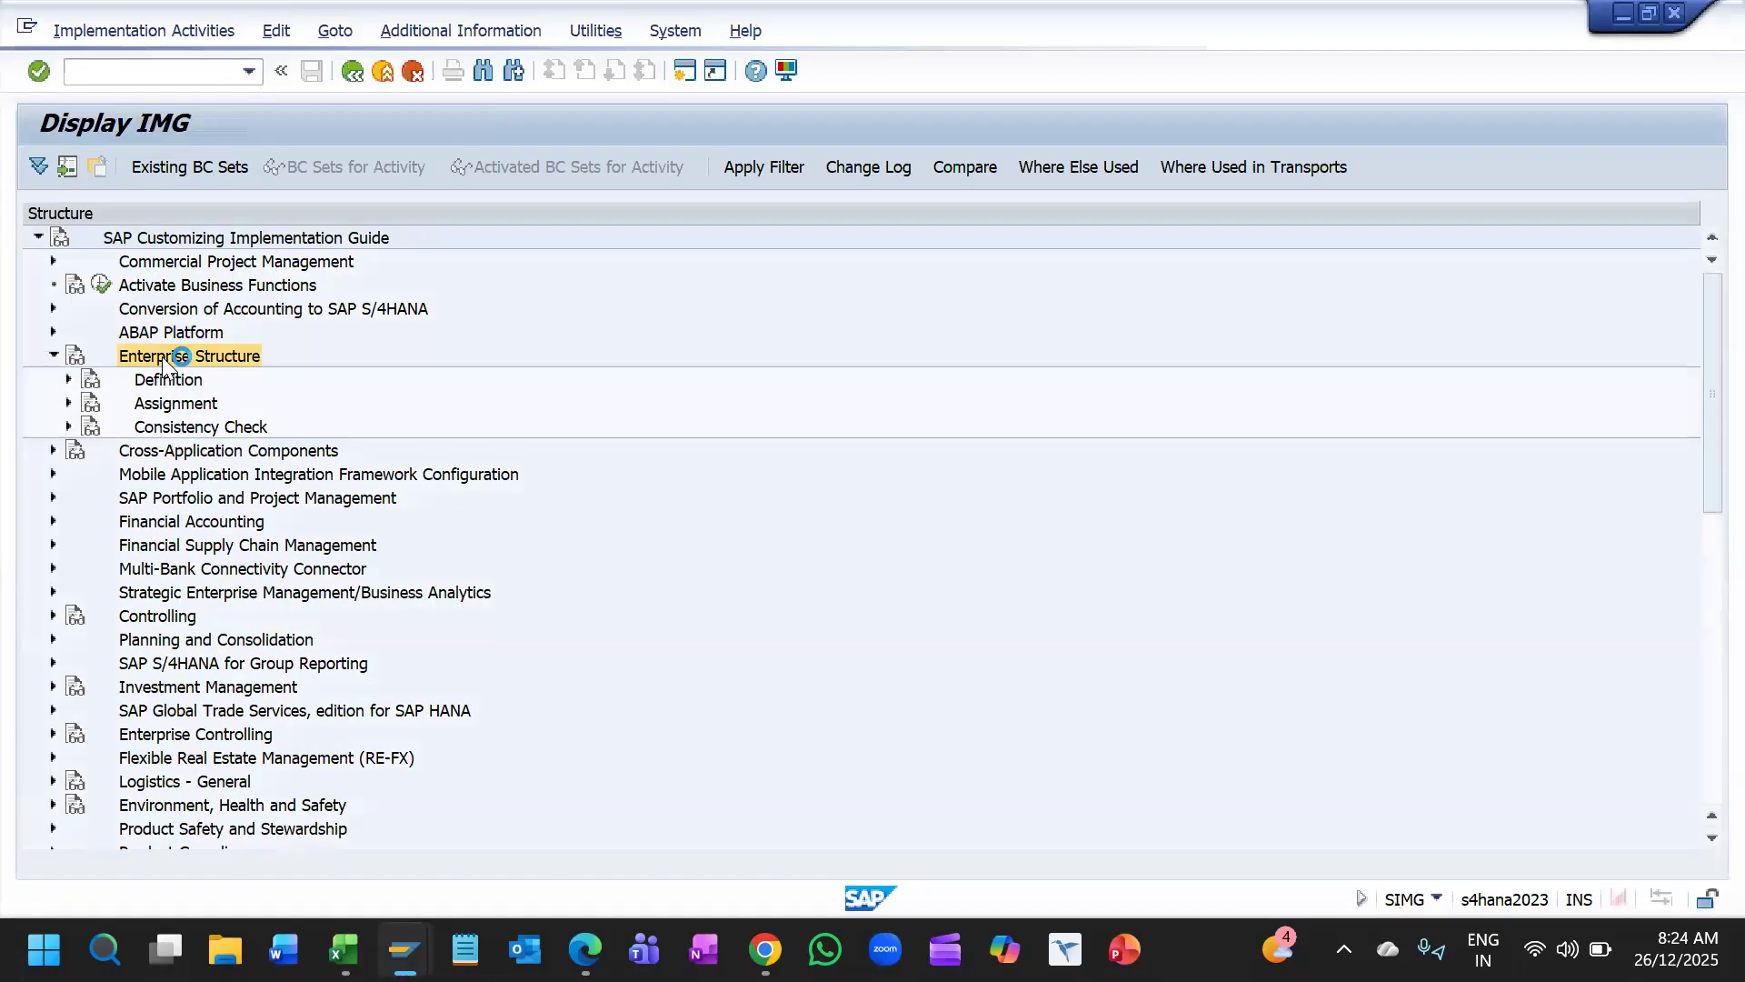
key(Down)
key(Right)
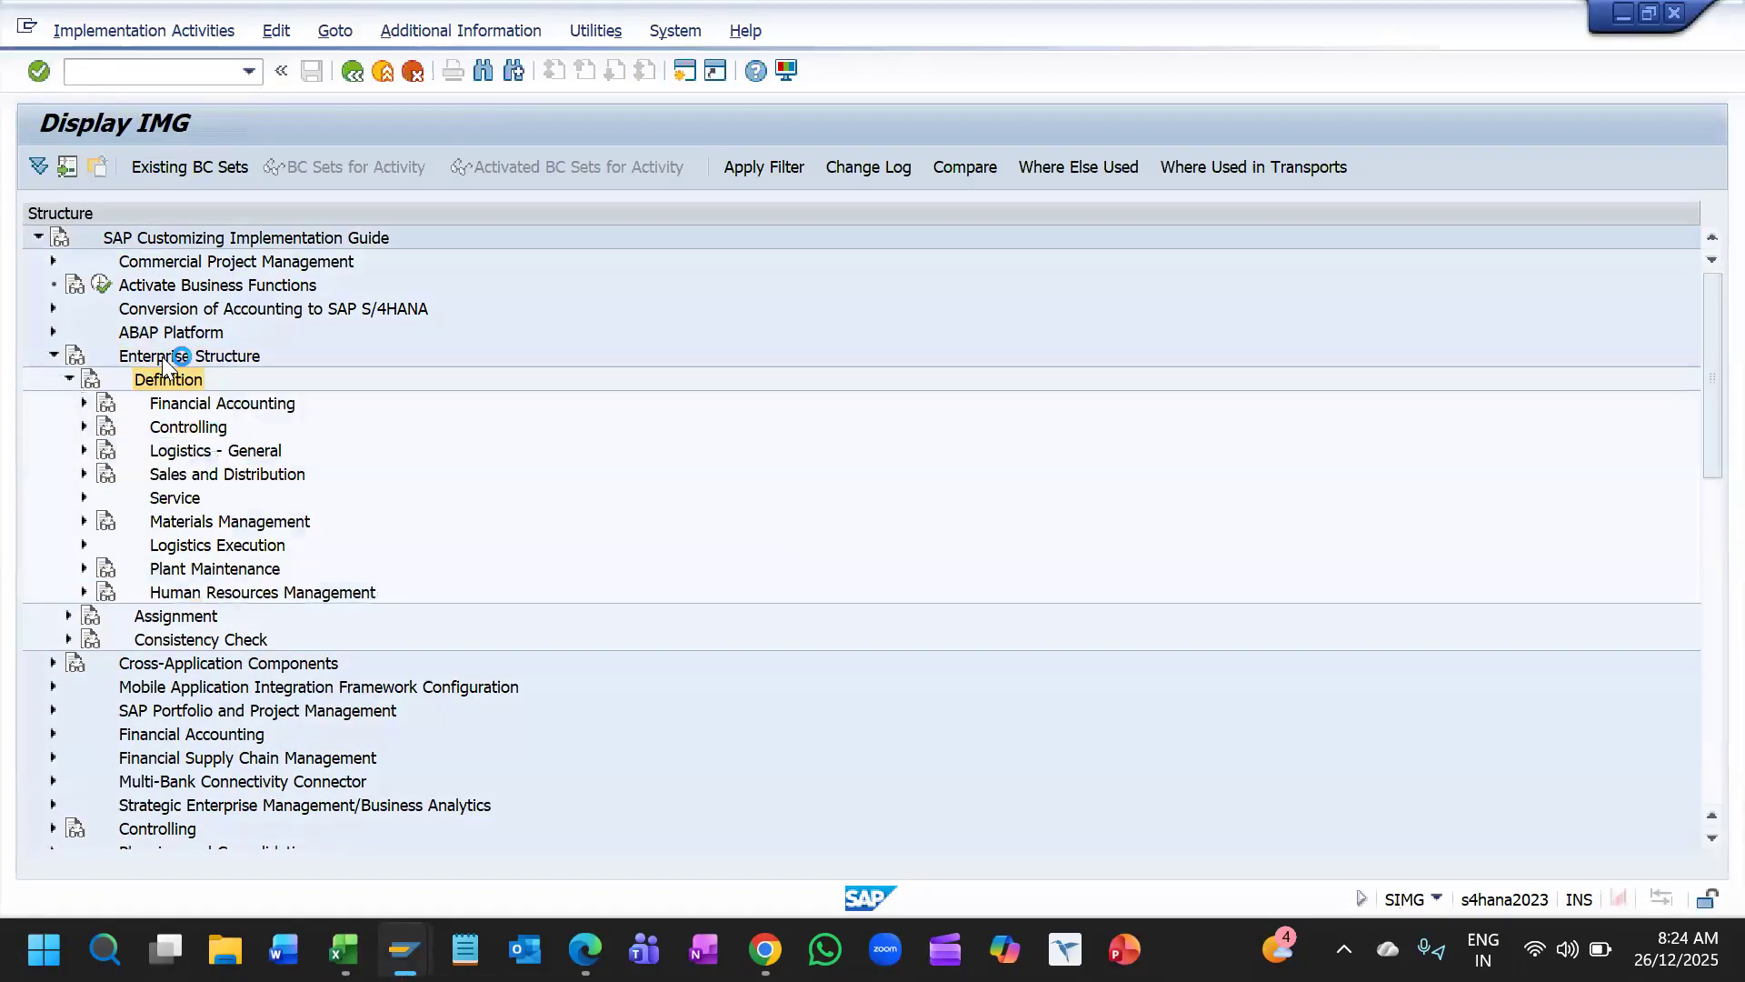
key(Down)
key(Right)
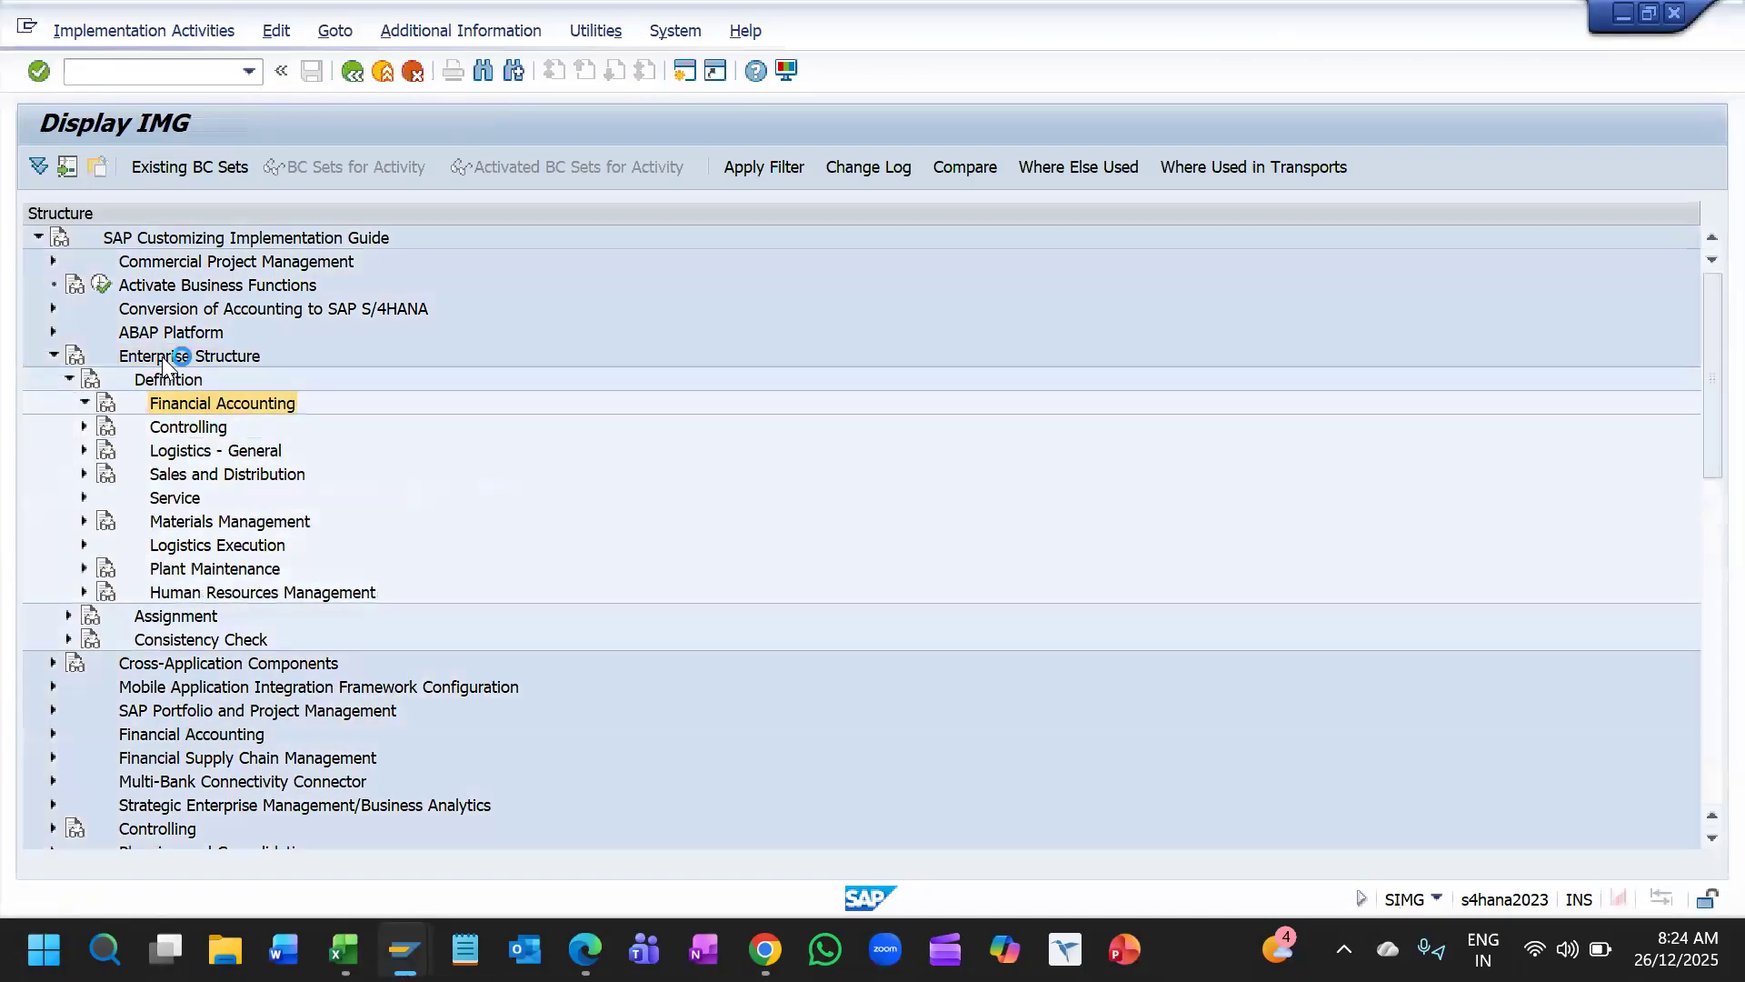
Step: Open the Edit Company Code Data activity under Edit, Copy, Delete, Check Company Code
key(Down)
key(Down)
key(Down)
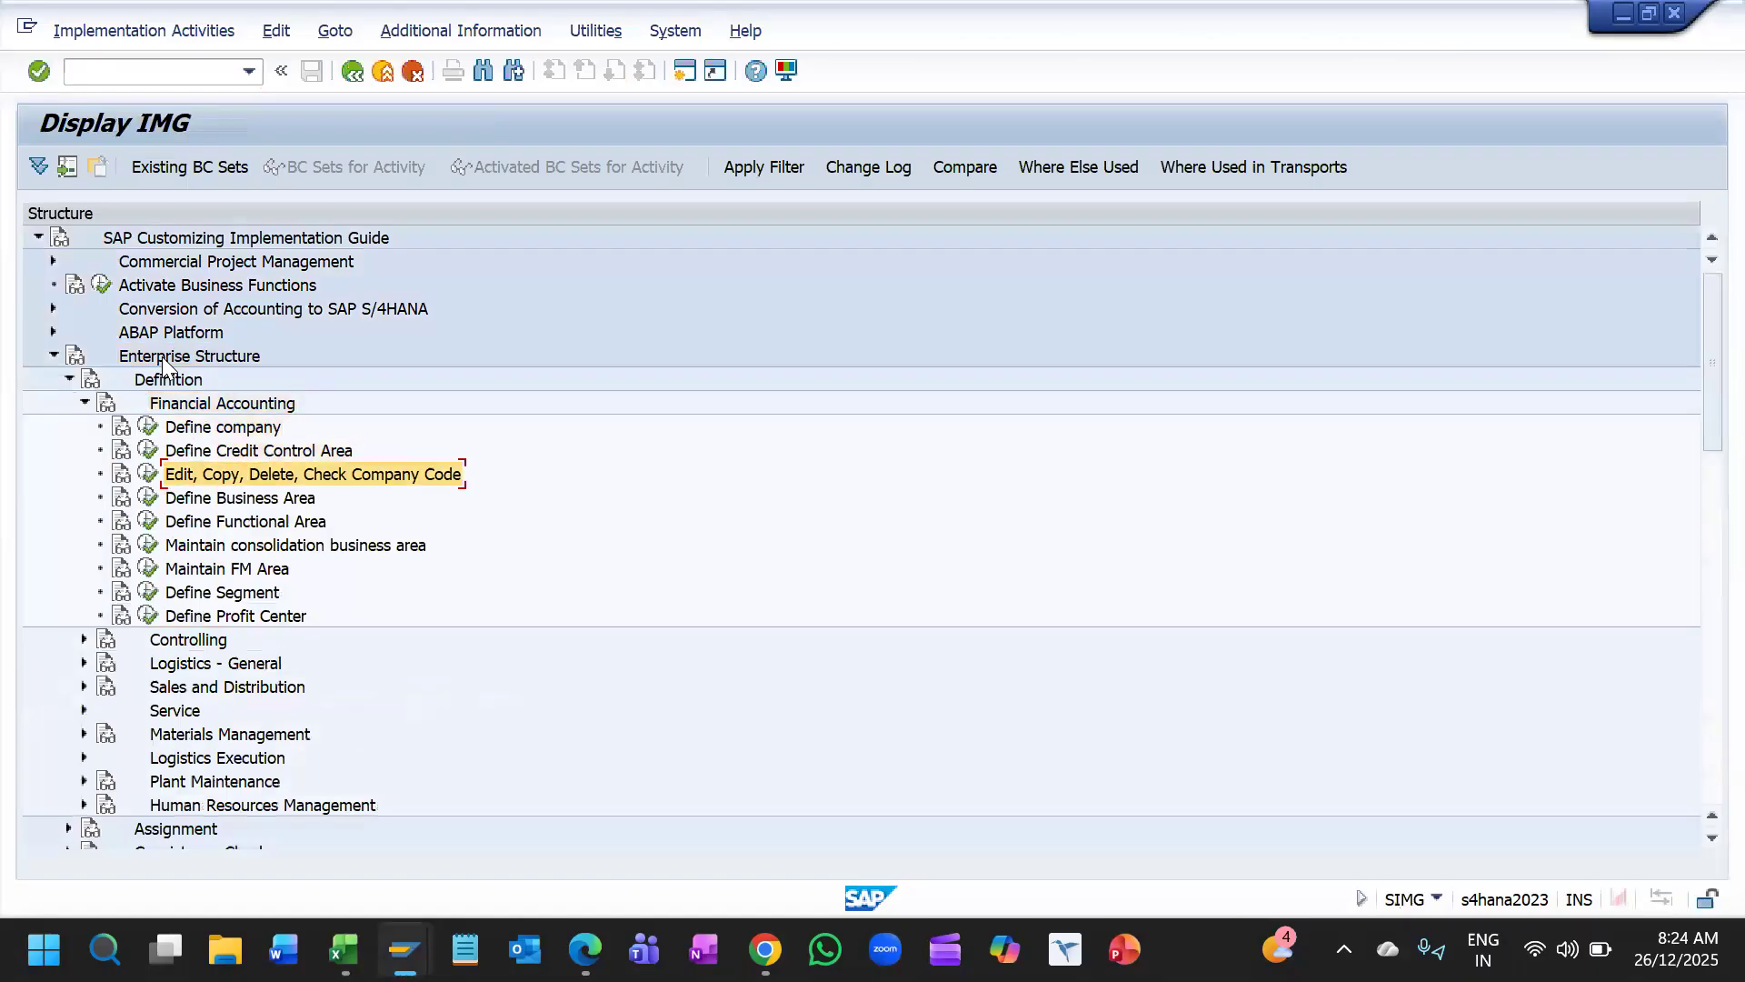
key(Left)
key(Return)
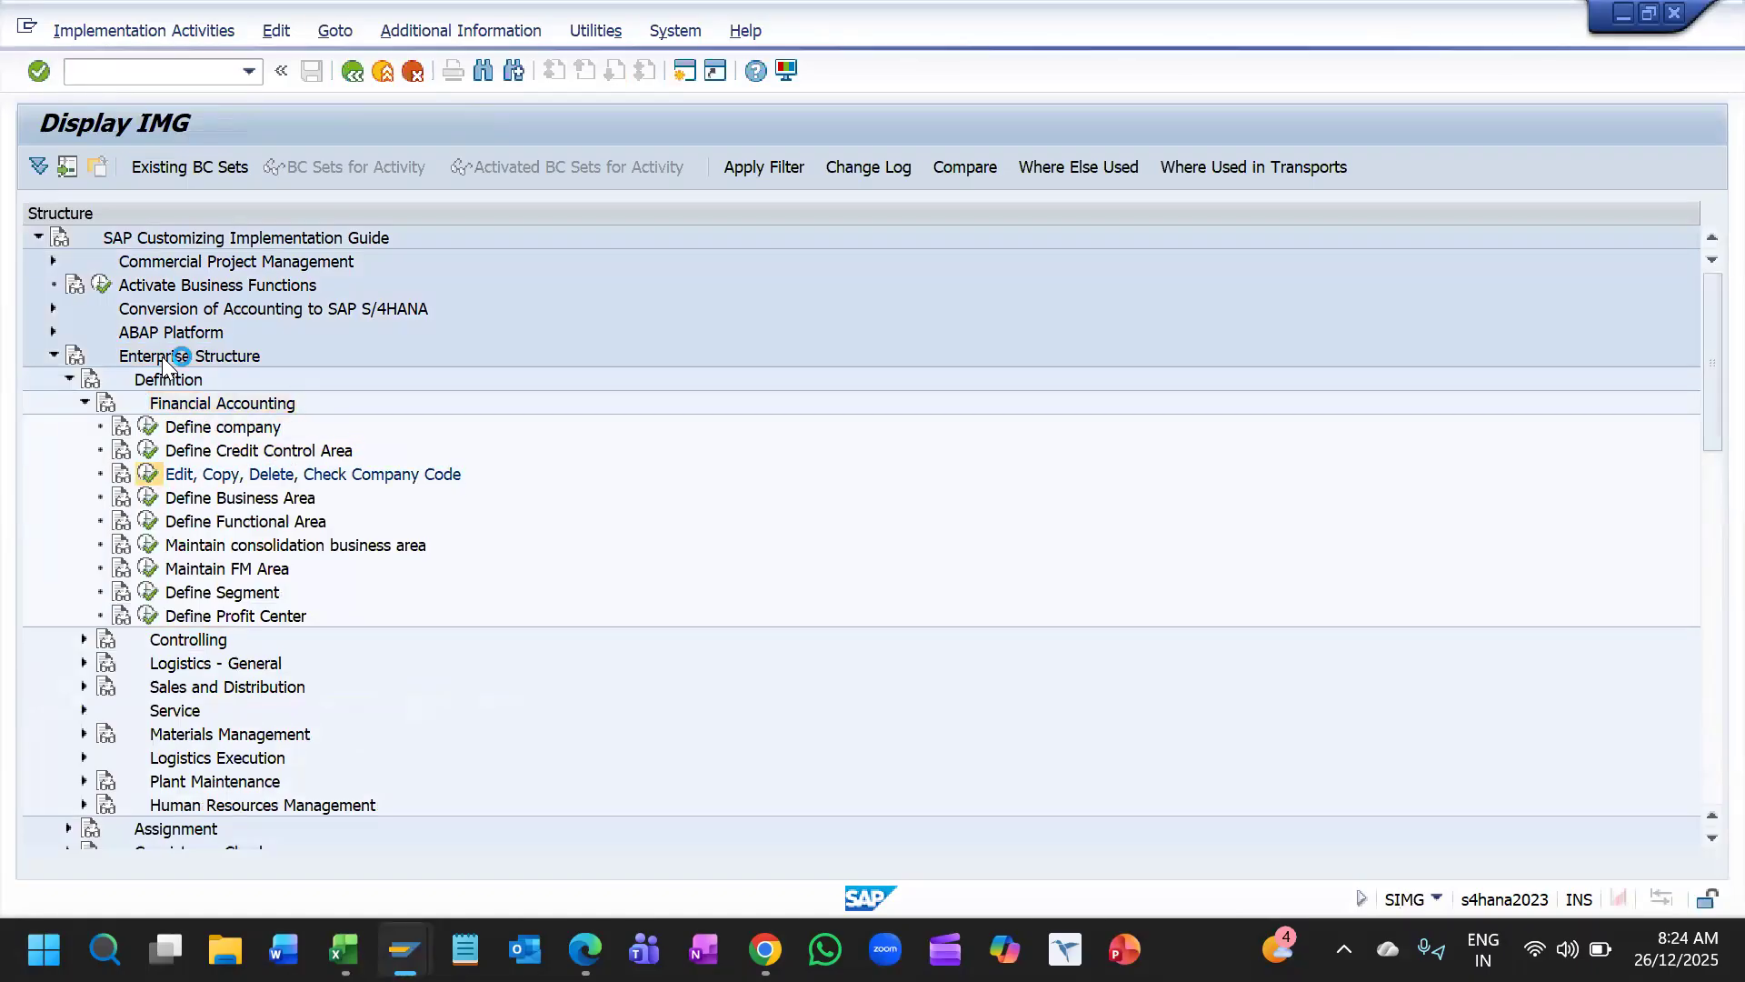
key(Return)
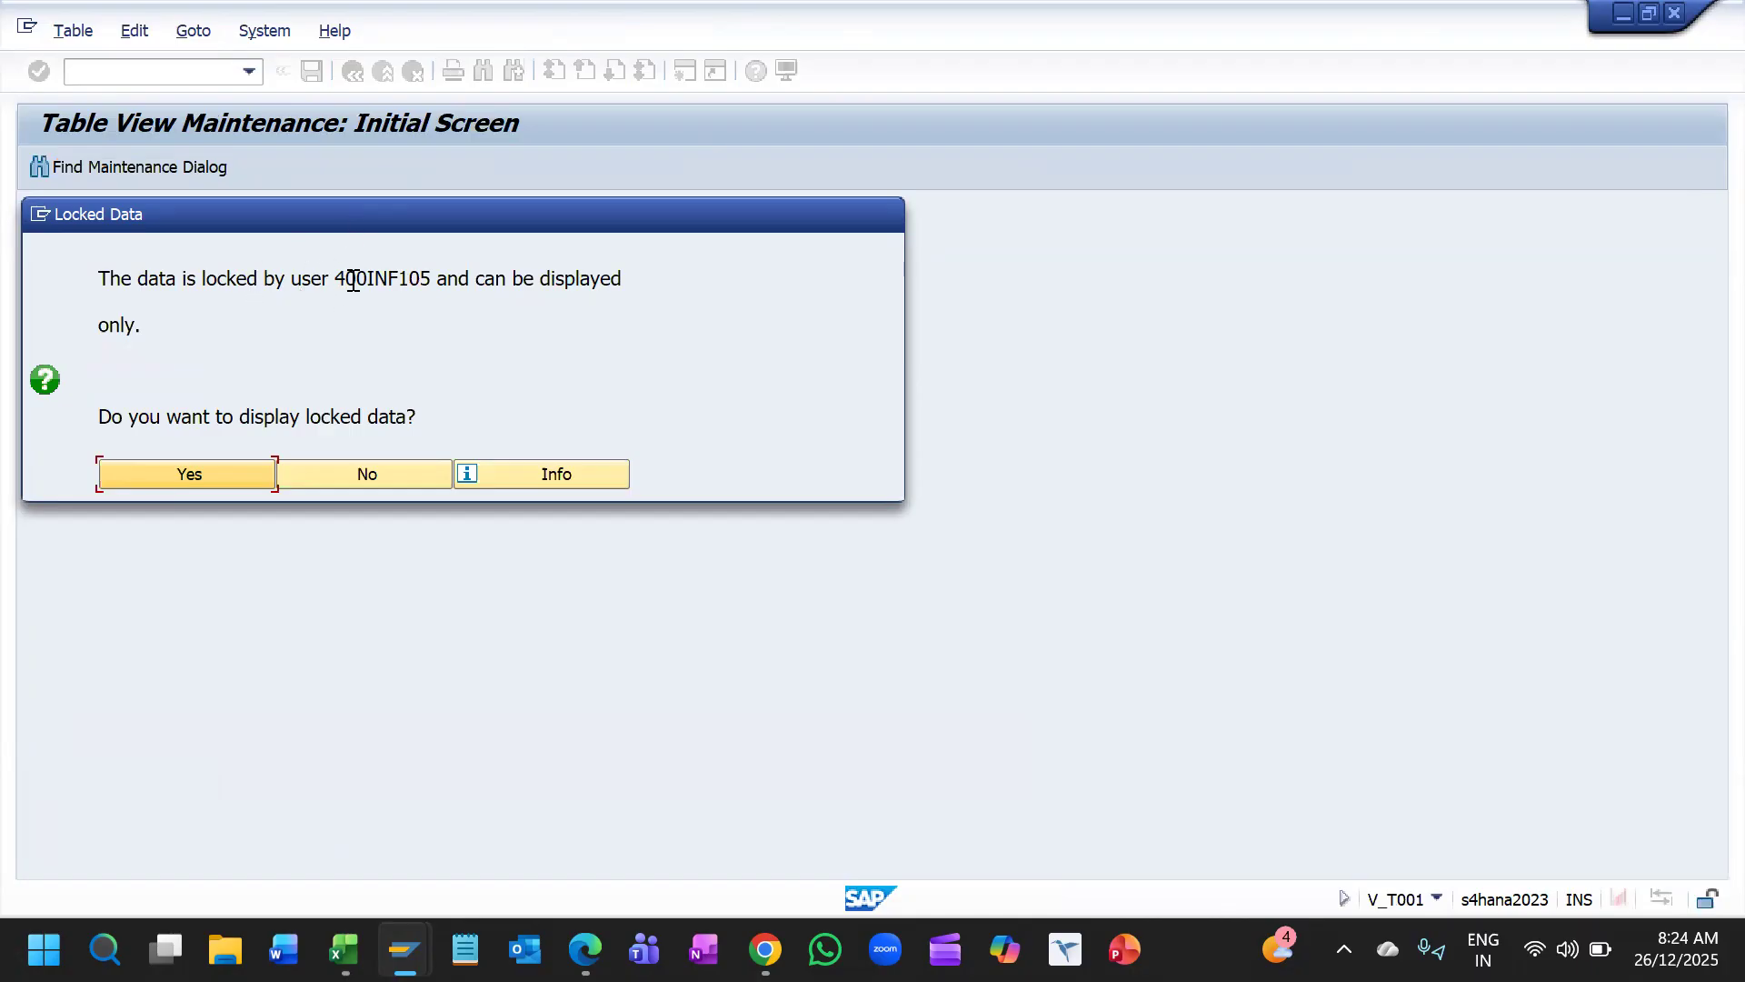
Step: Highlight the locking user's ID in the notice and decline to display the locked company code data
drag(430, 279, 362, 280)
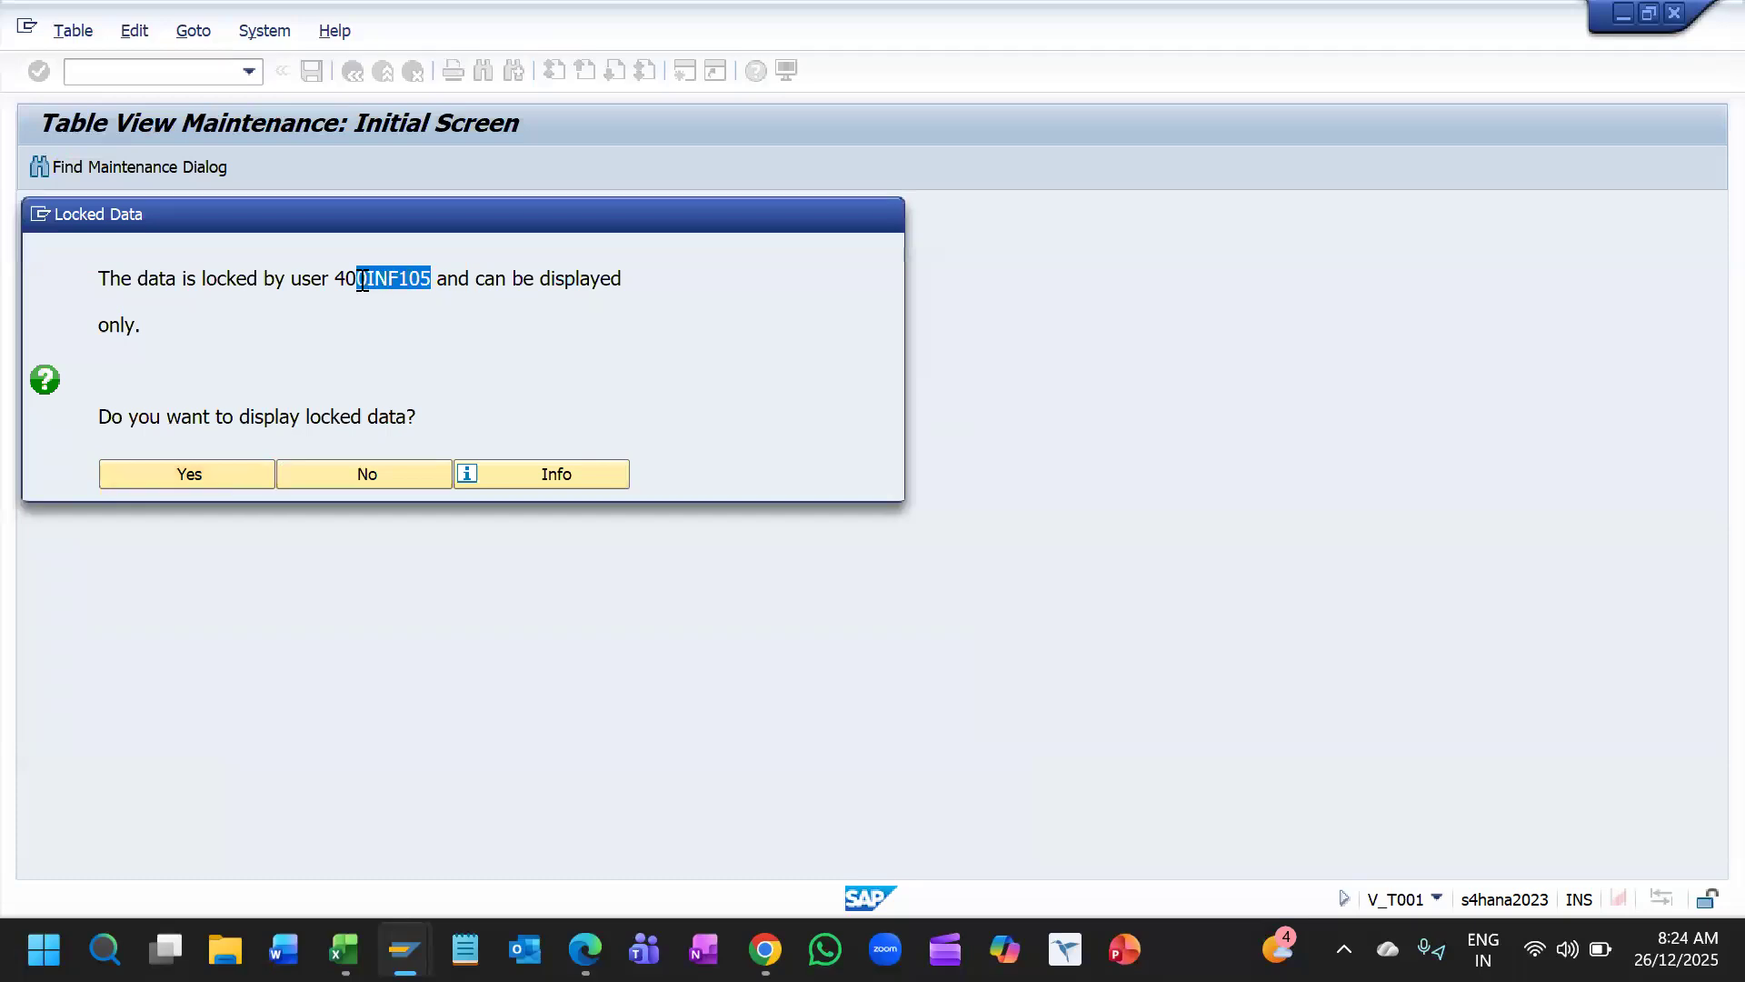
click(372, 343)
click(349, 472)
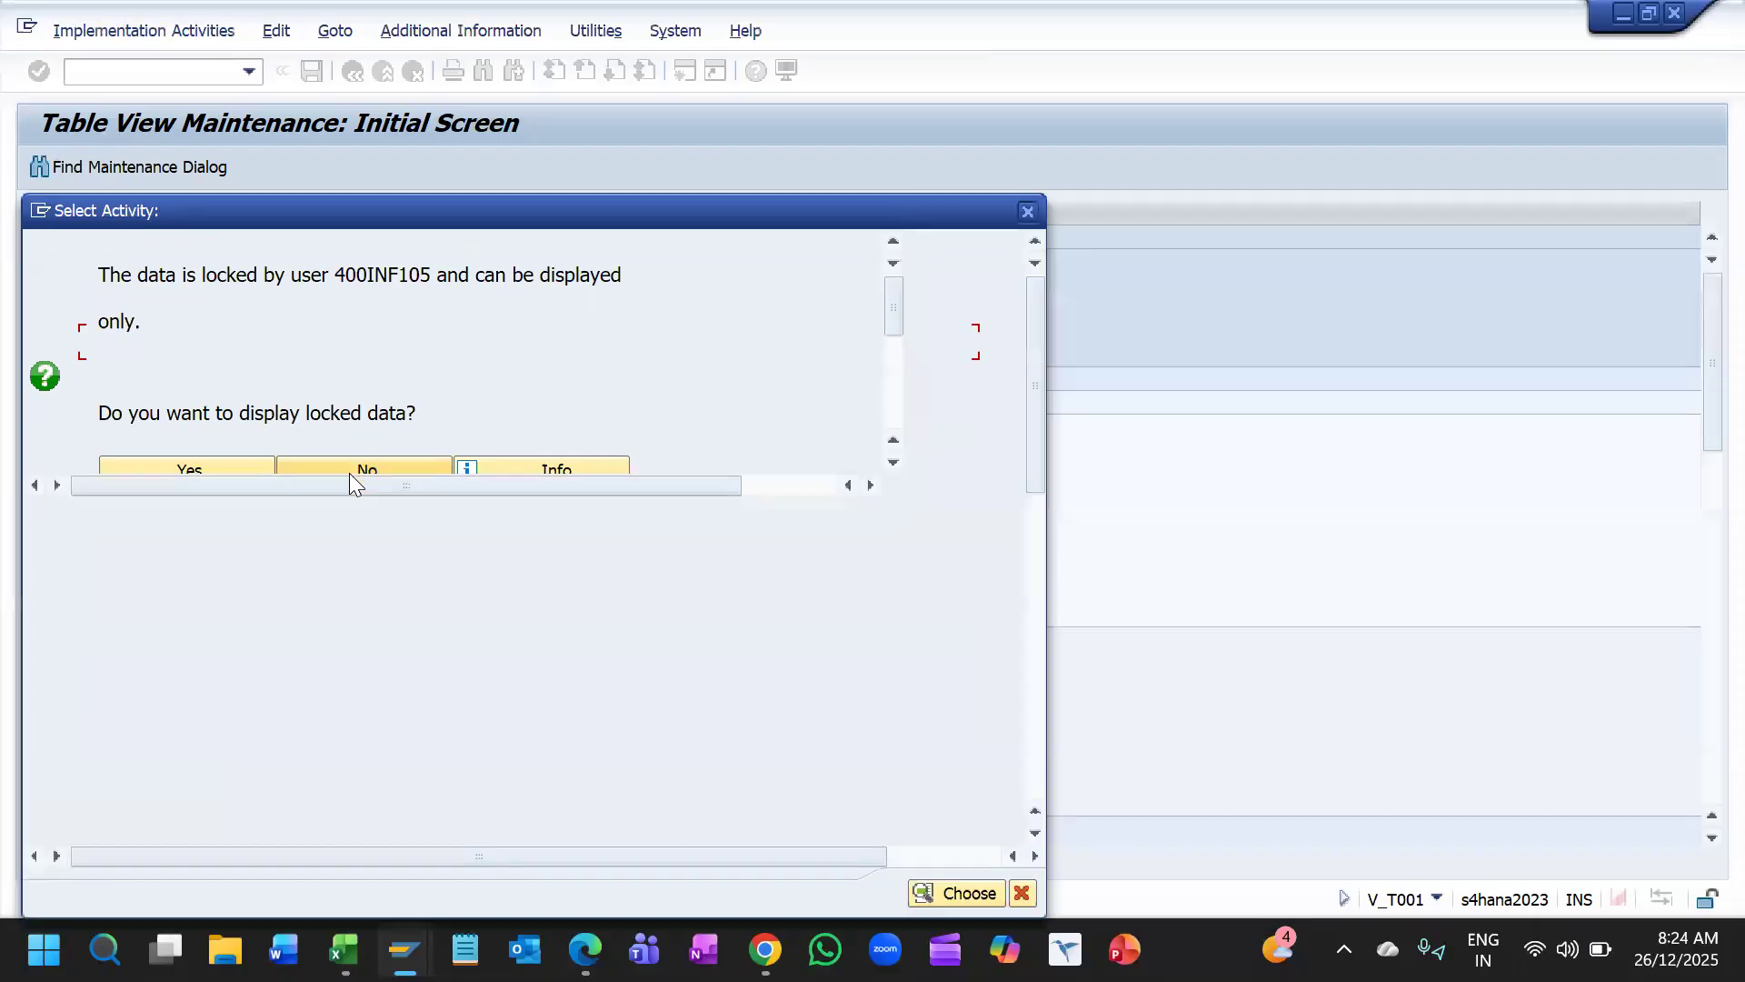
Step: Leave the activity selection for company codes and return to the SAP Easy Access screen
click(450, 338)
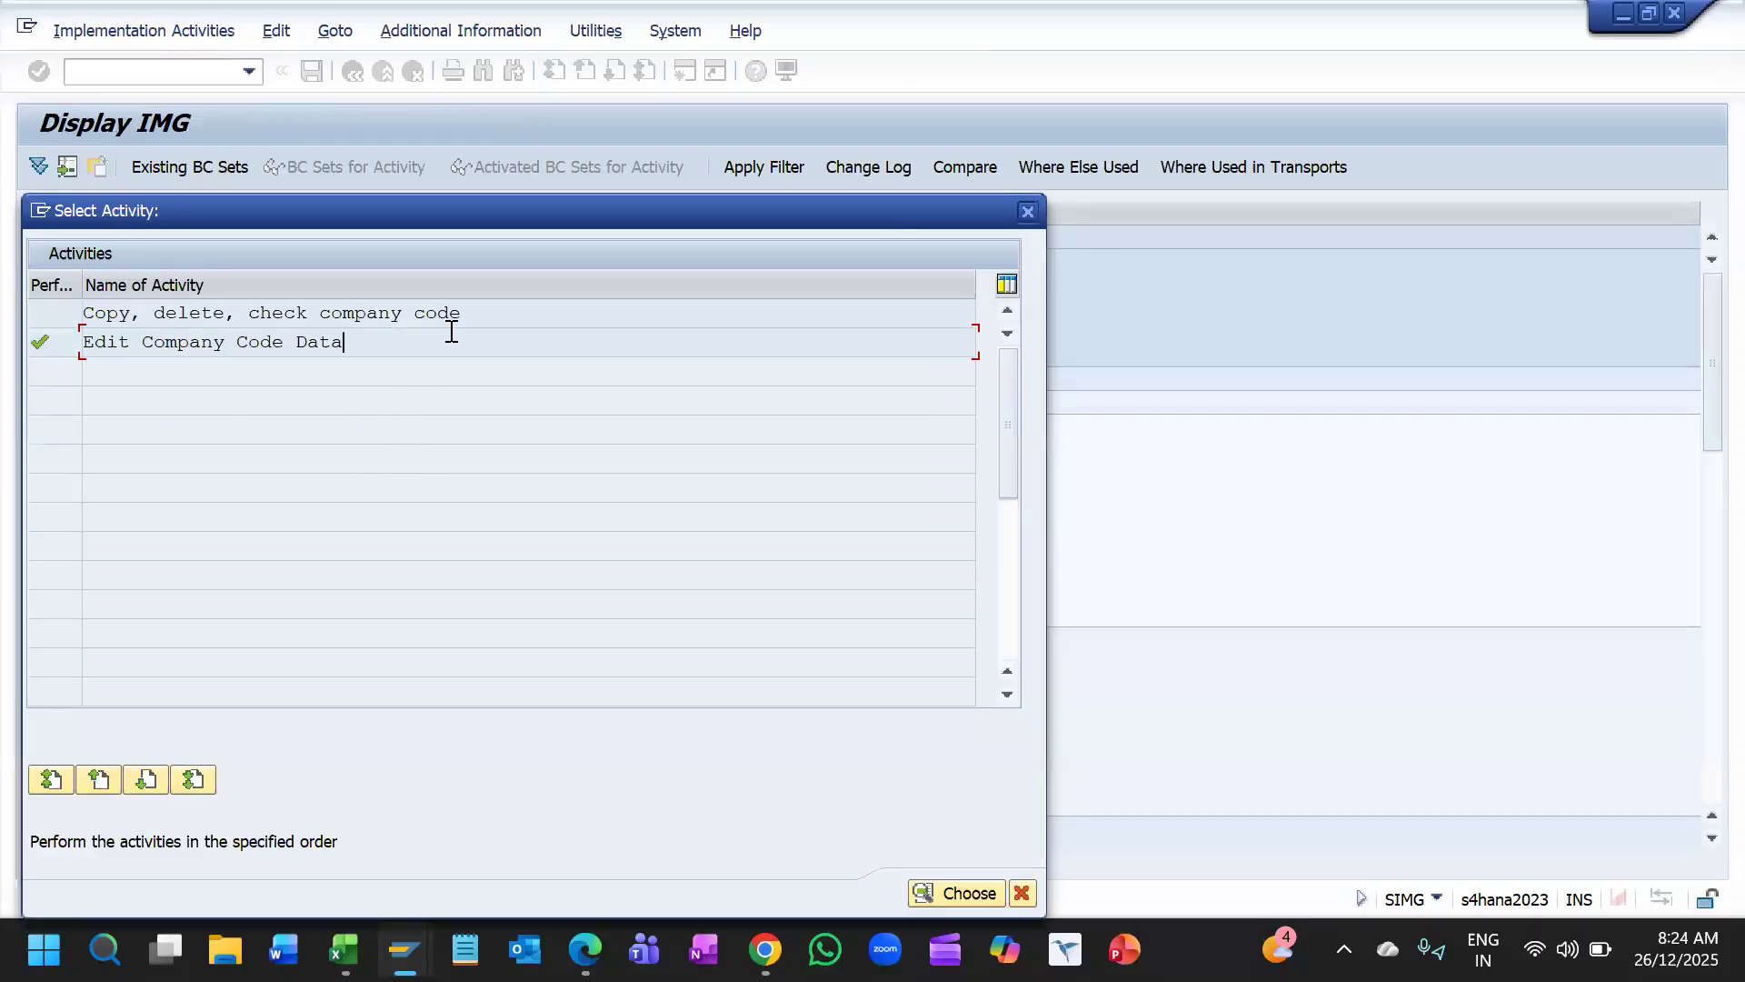
key(alt+space)
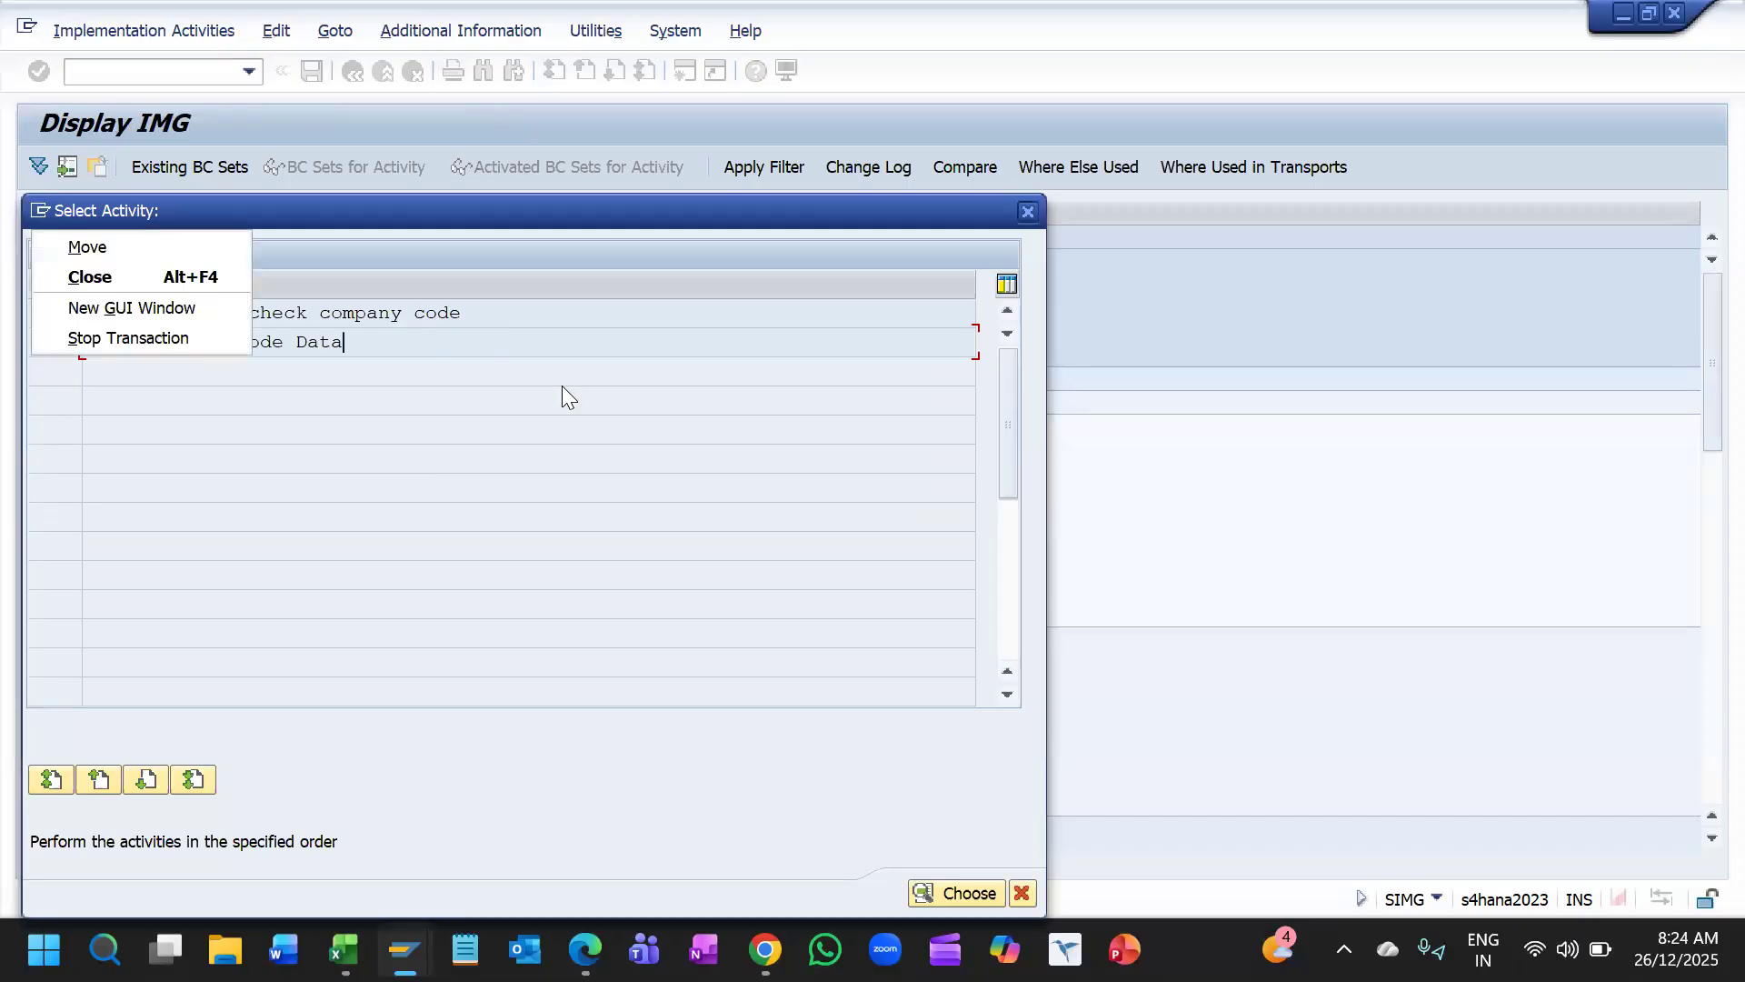
key(Up)
key(Up)
key(Escape)
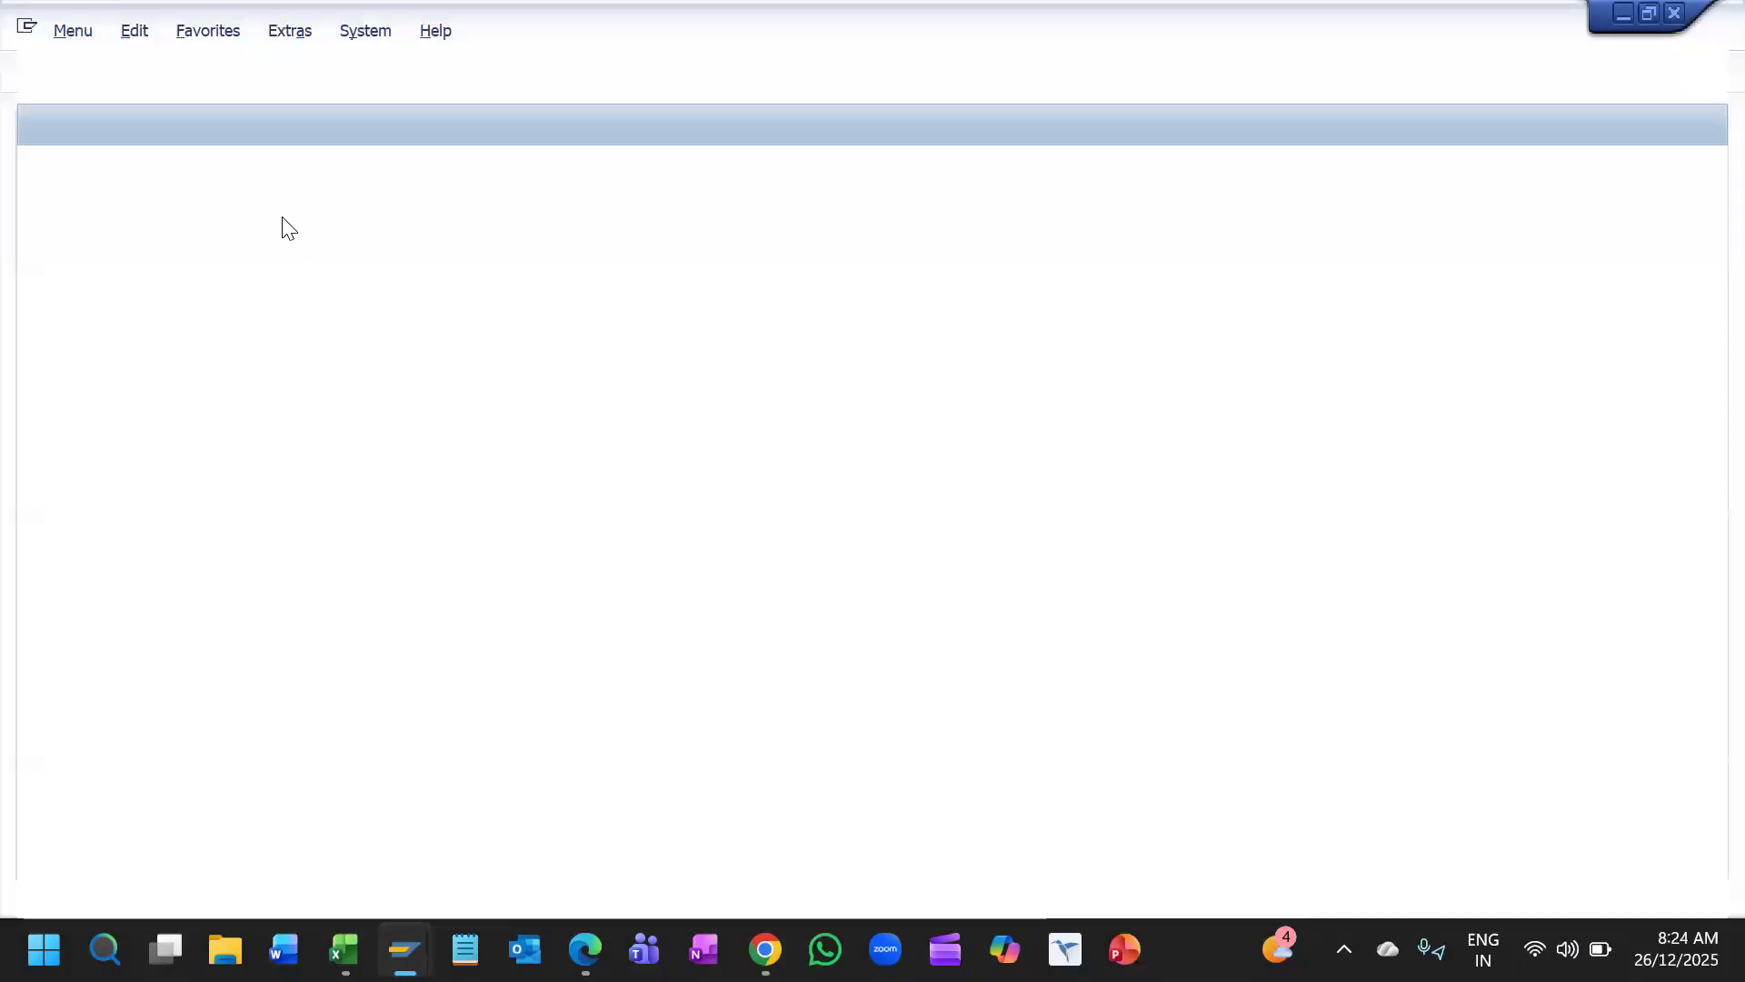
Step: Open transaction SM12 and search for the lock entries of all users with the user name set to *
text(SM12)
key(Return)
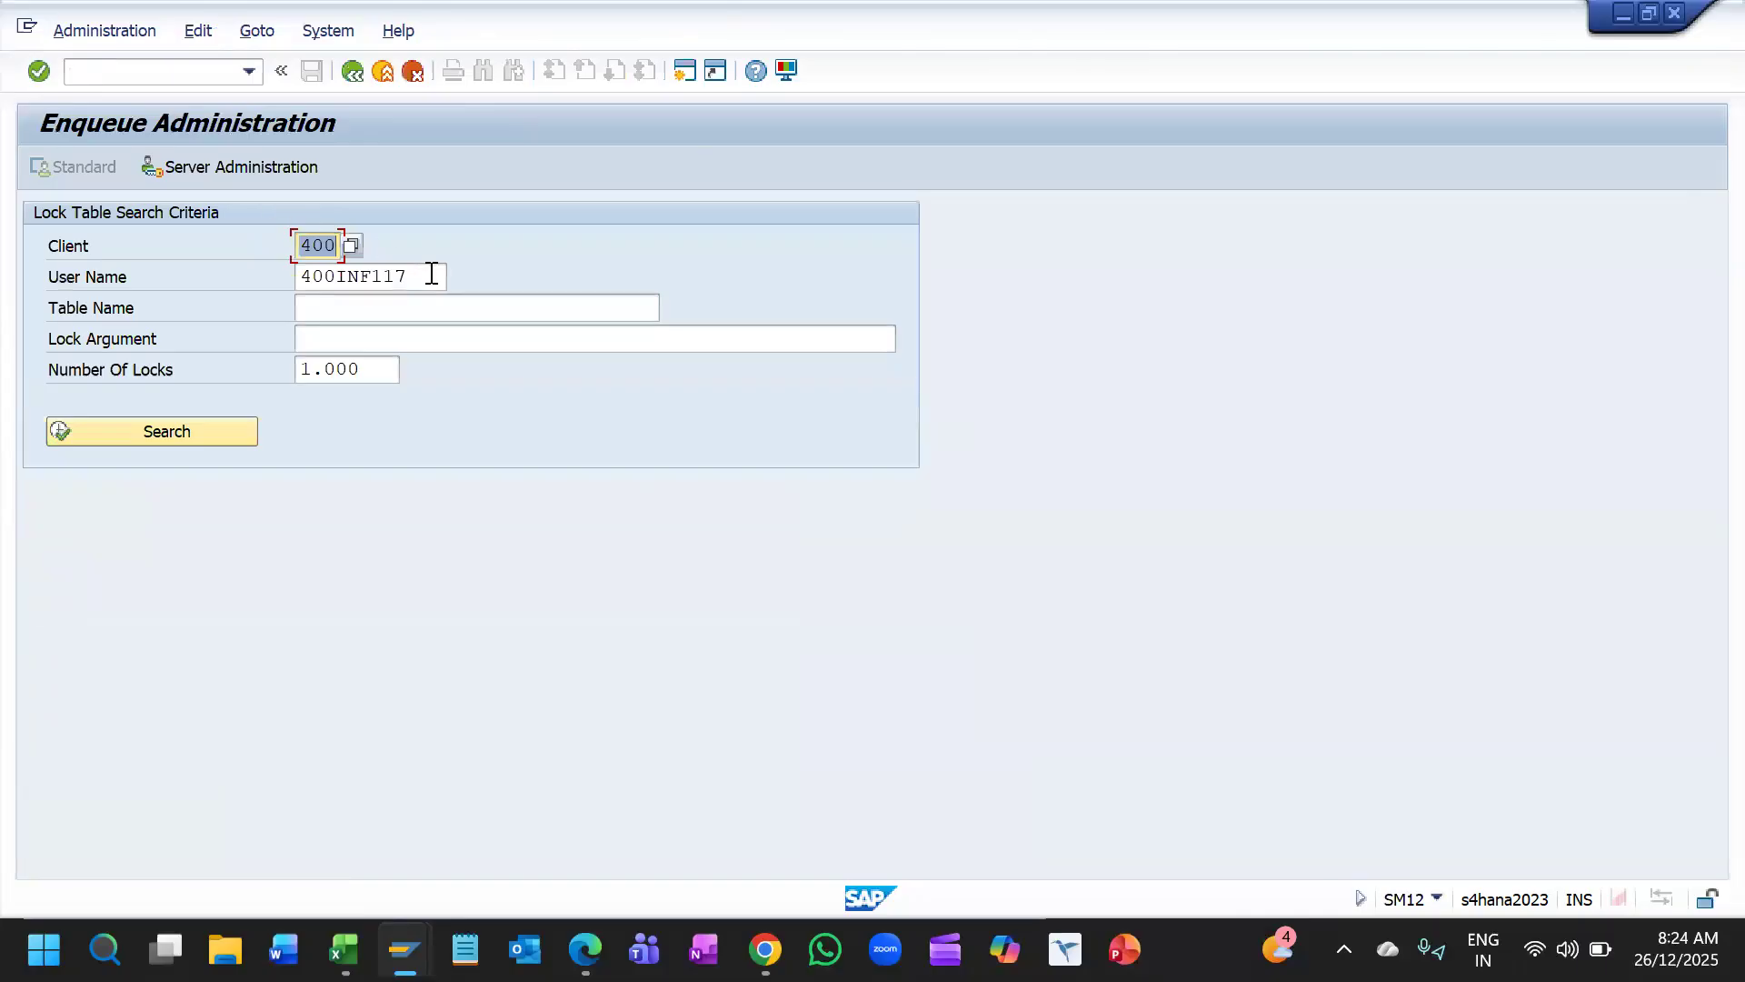
click(432, 273)
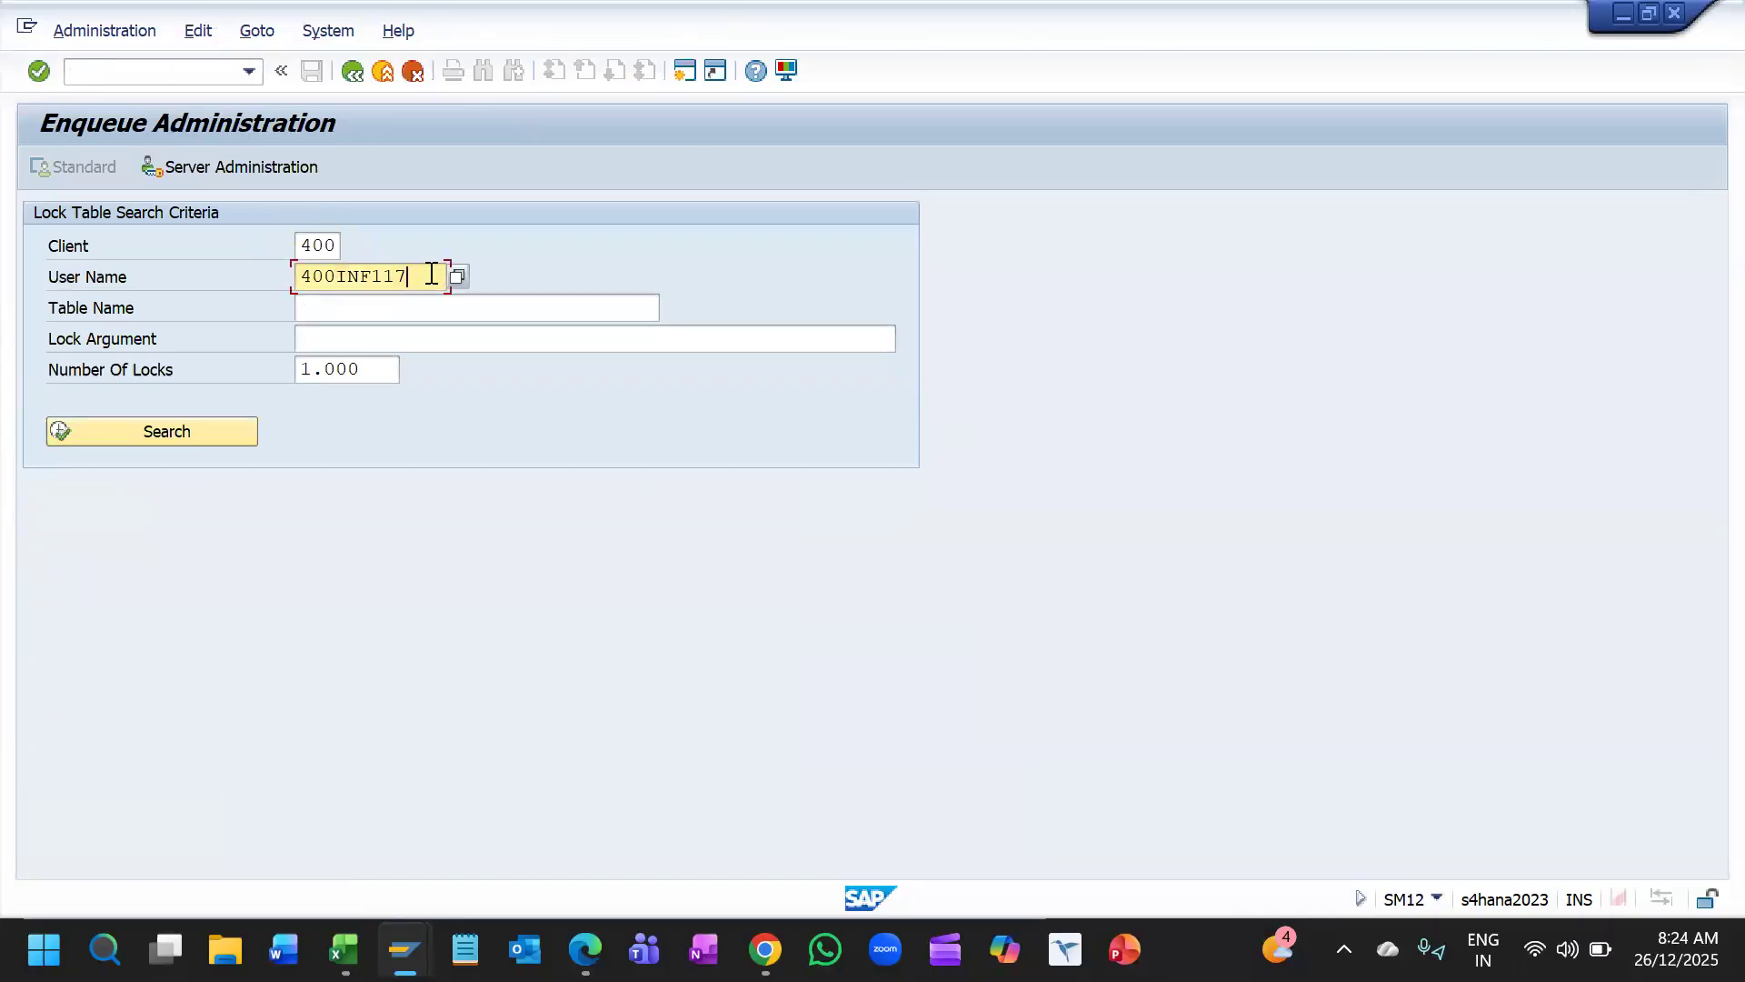
double_click(432, 274)
key(BackSpace)
text(*)
click(171, 429)
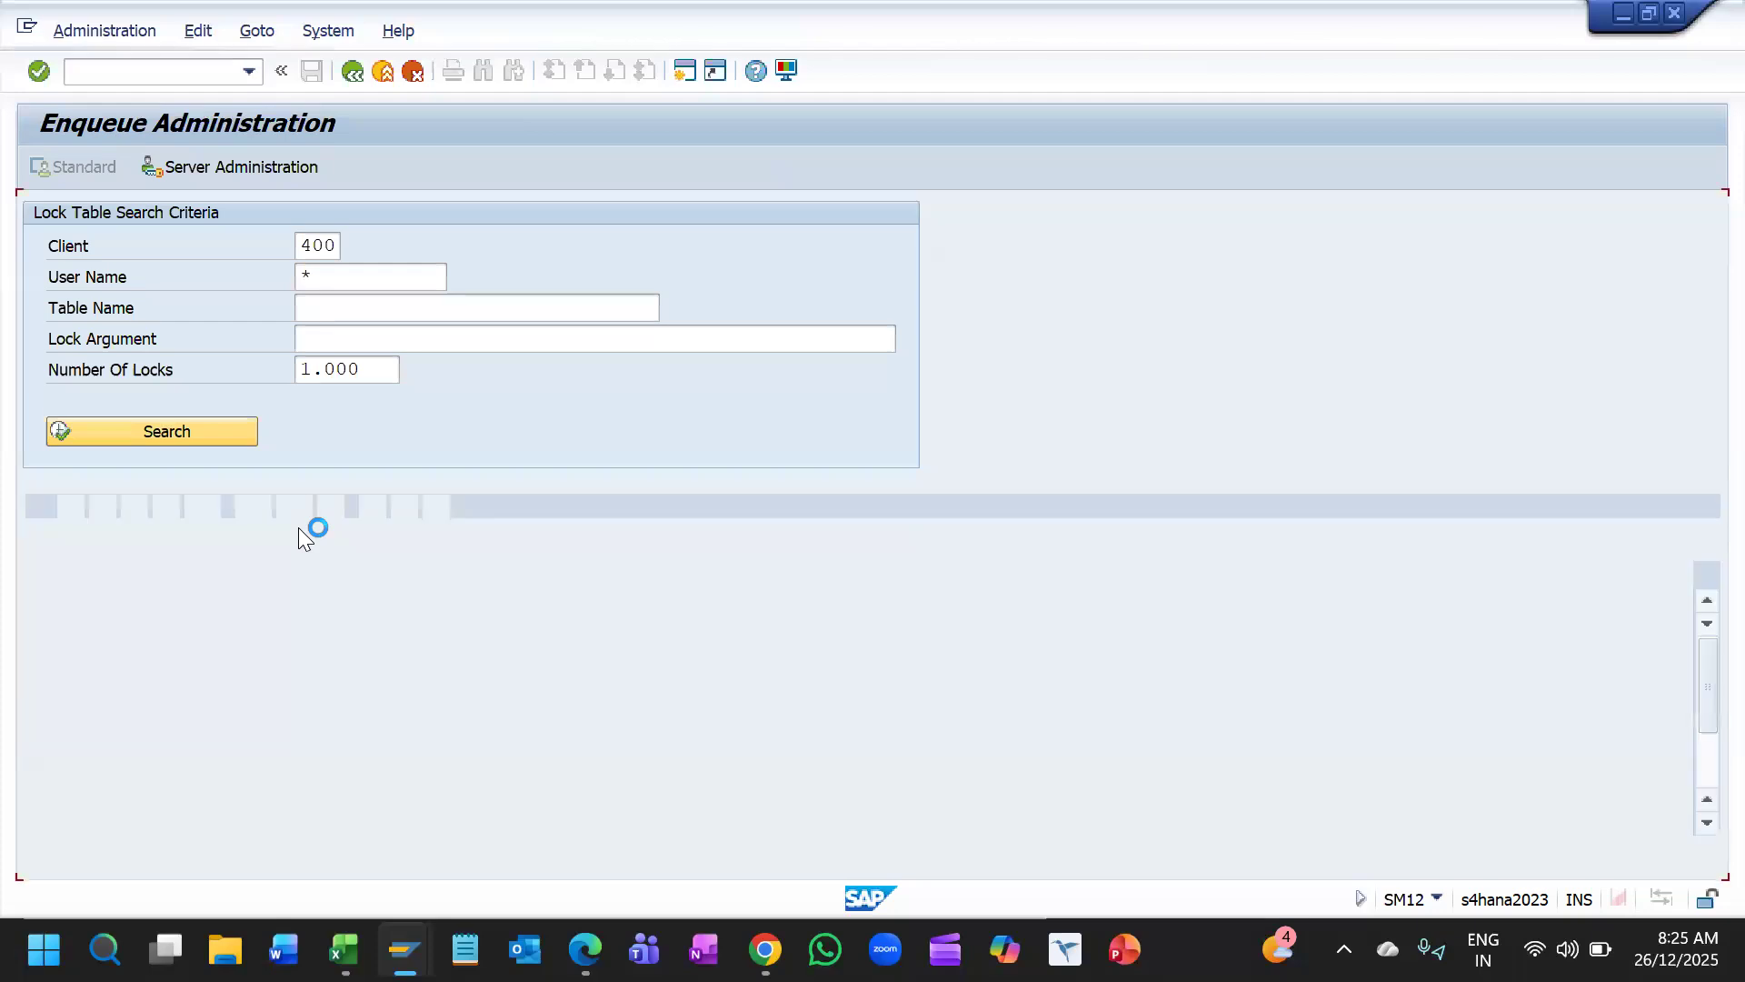
Step: Select all entries in the lock table and delete the locks, confirming the deletion
click(326, 716)
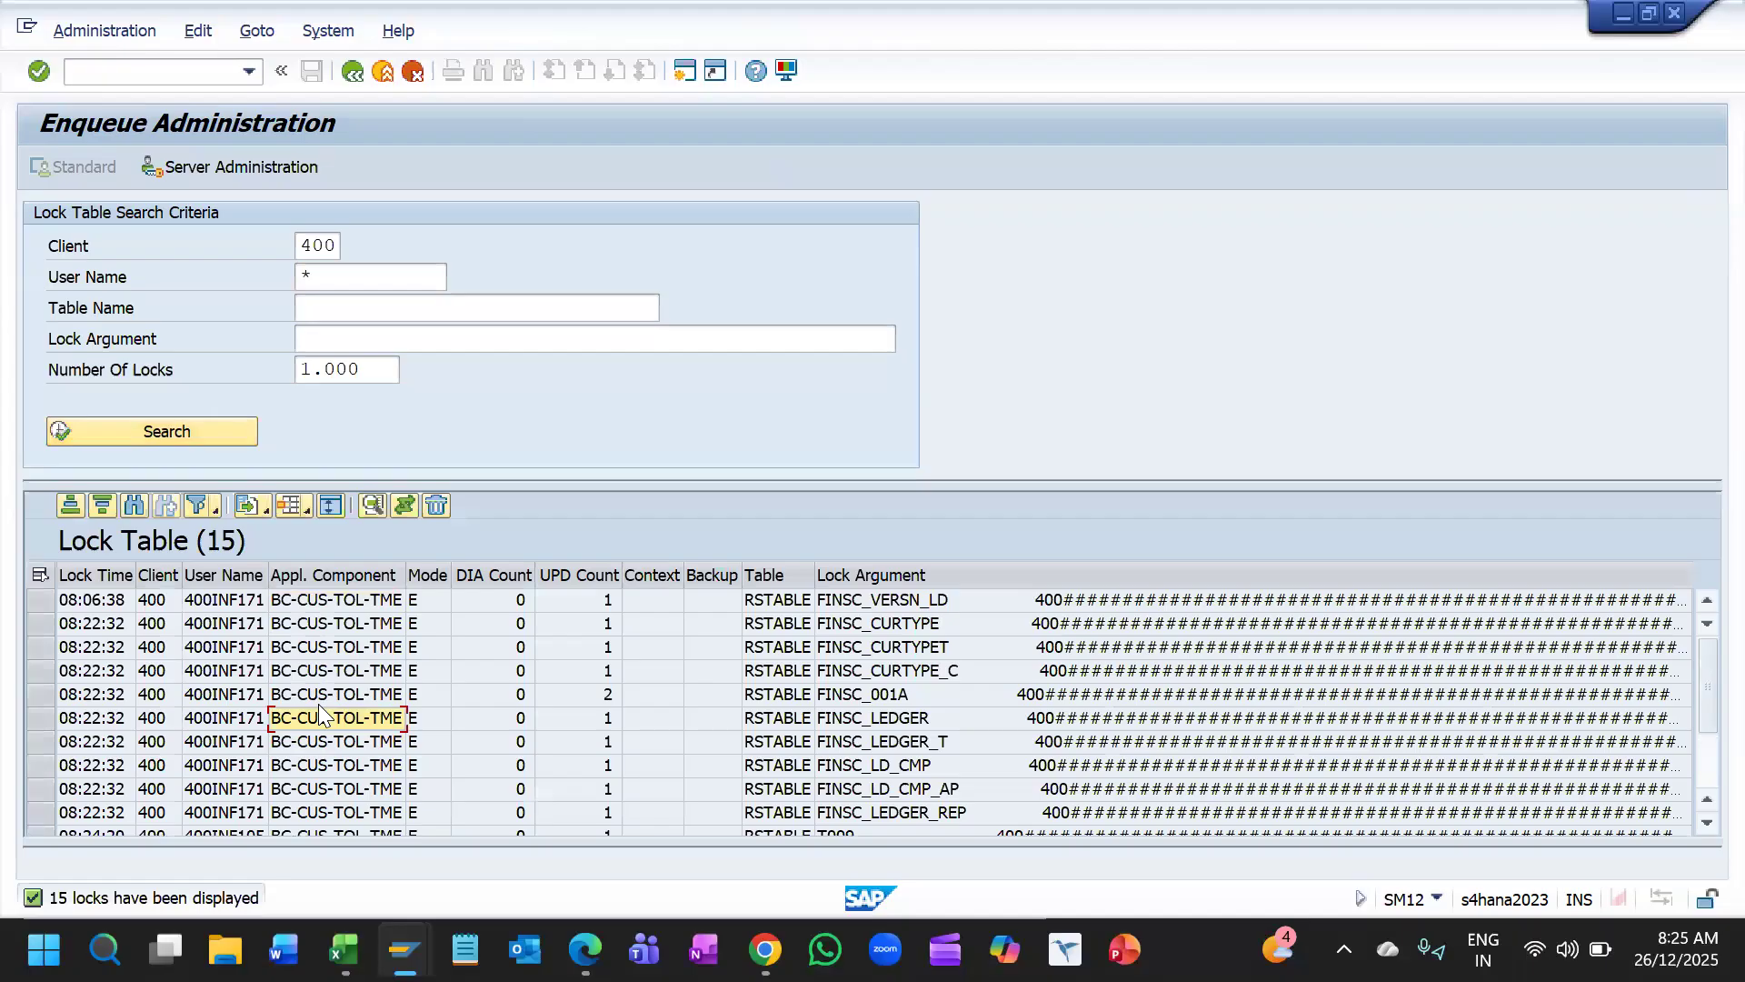
scroll(320, 717, down, 2)
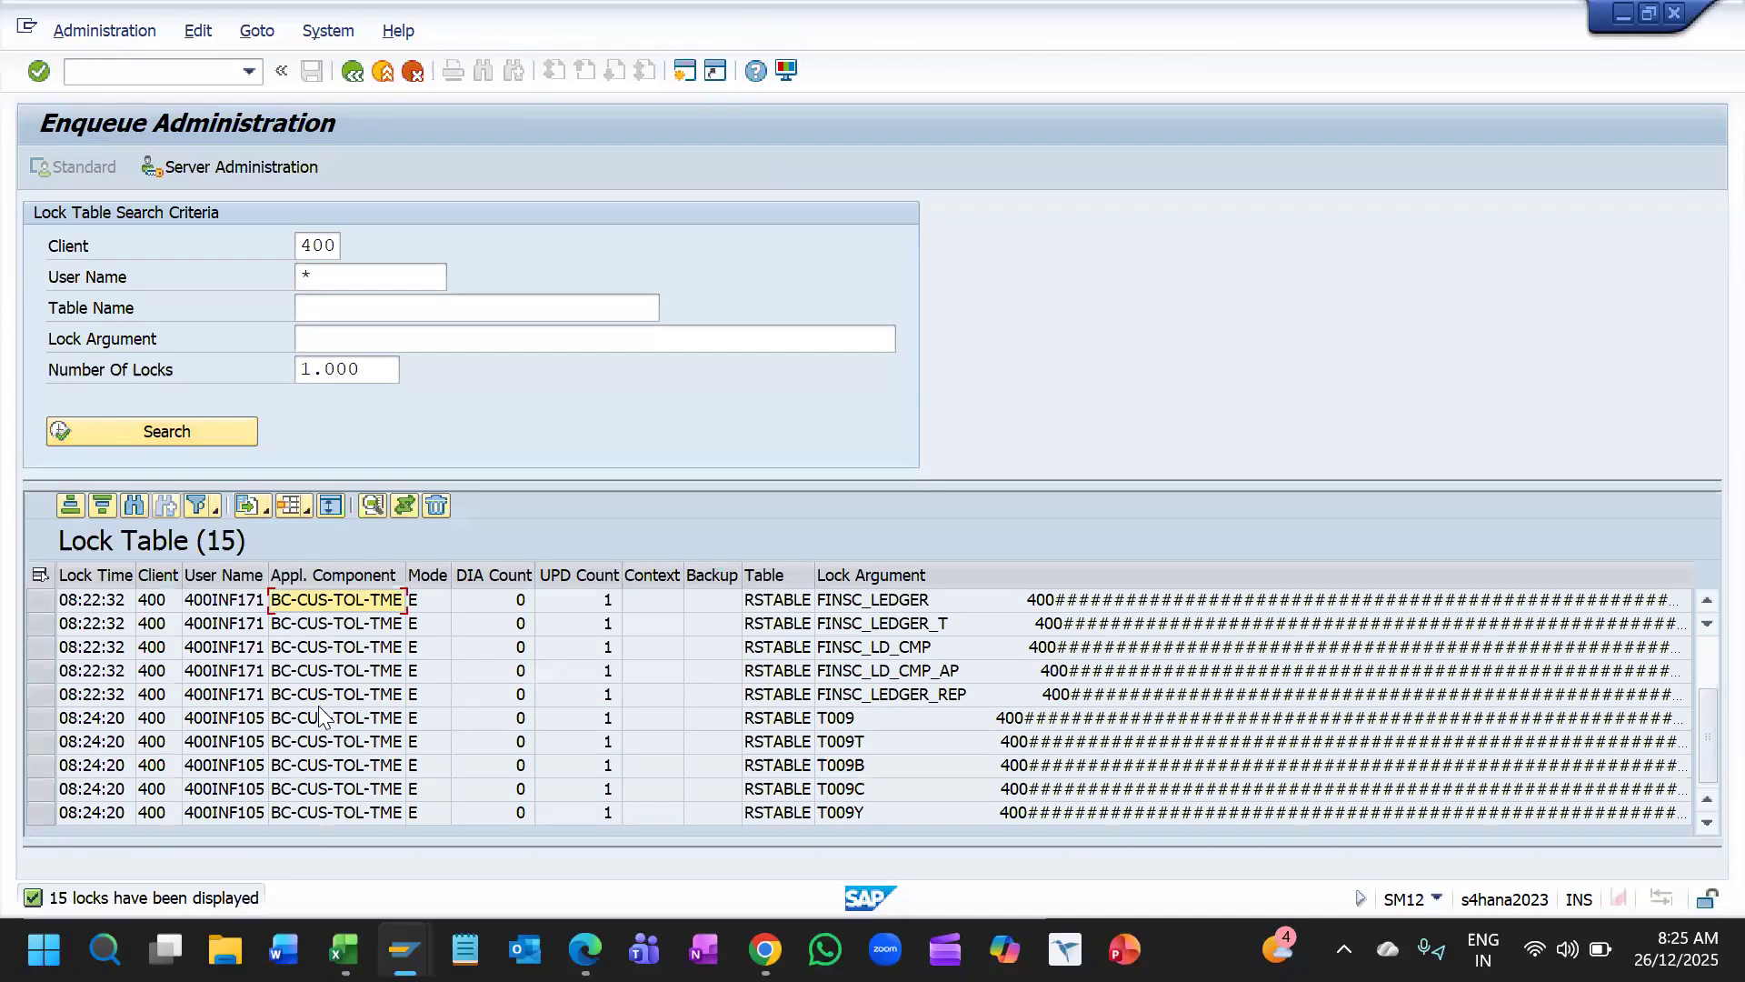
click(38, 572)
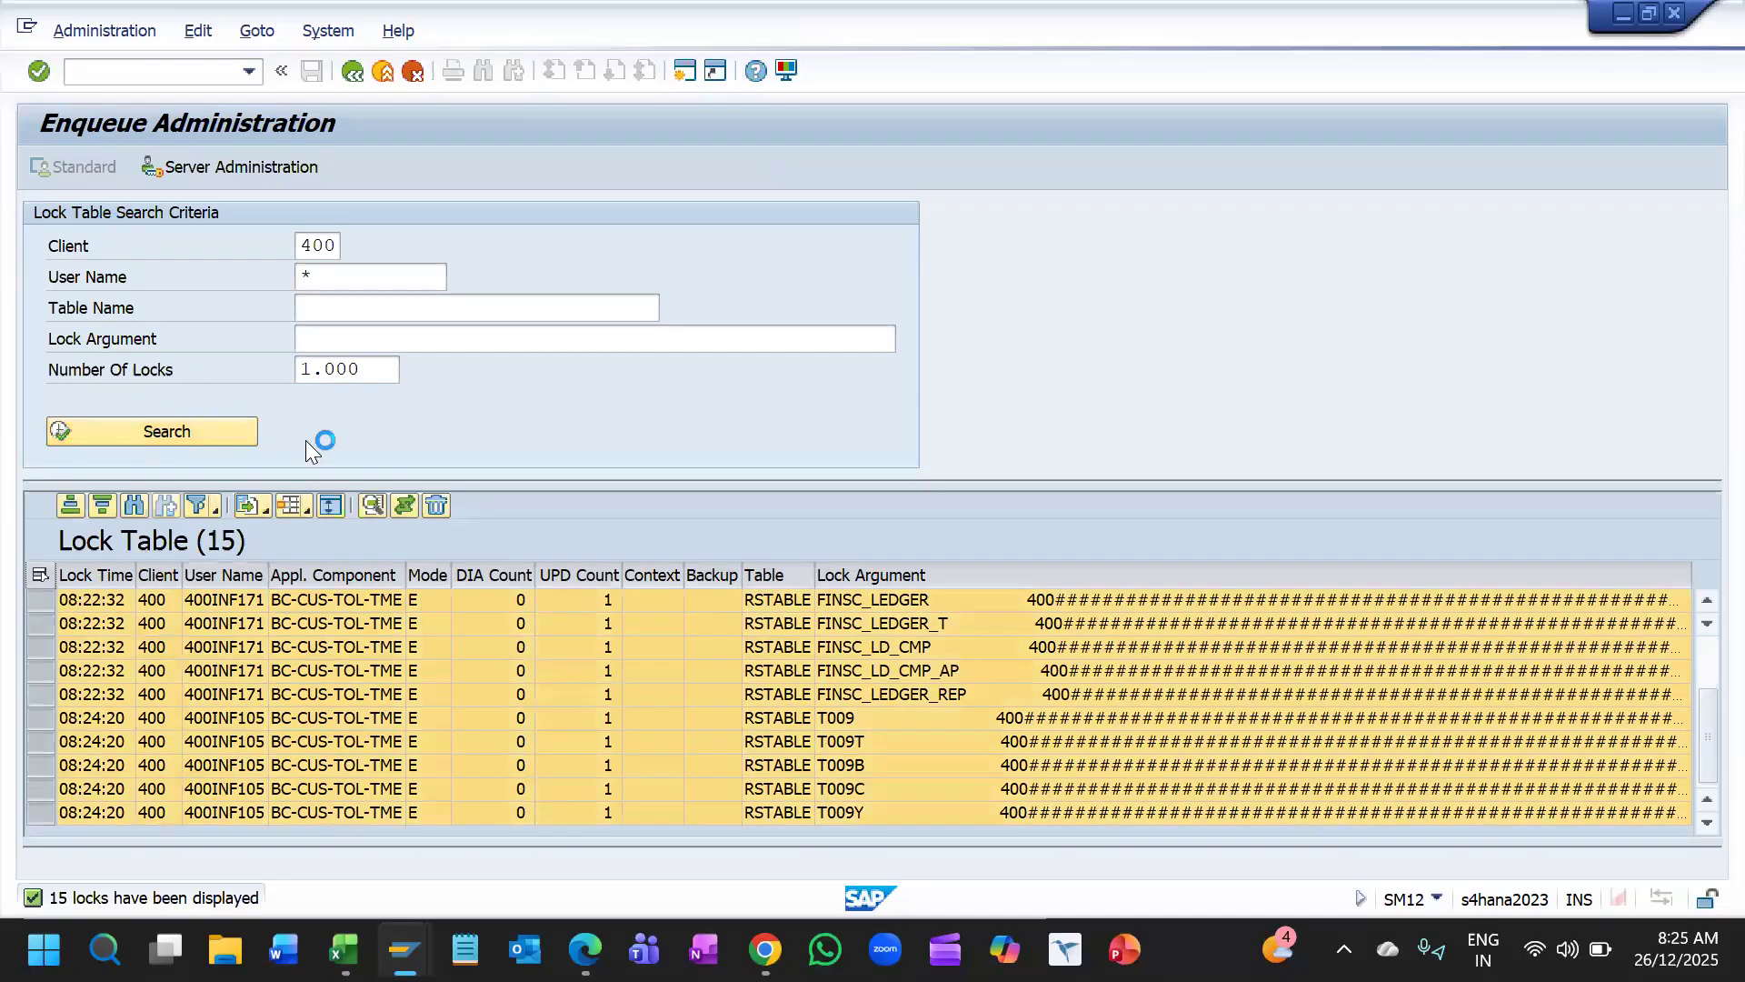
click(437, 505)
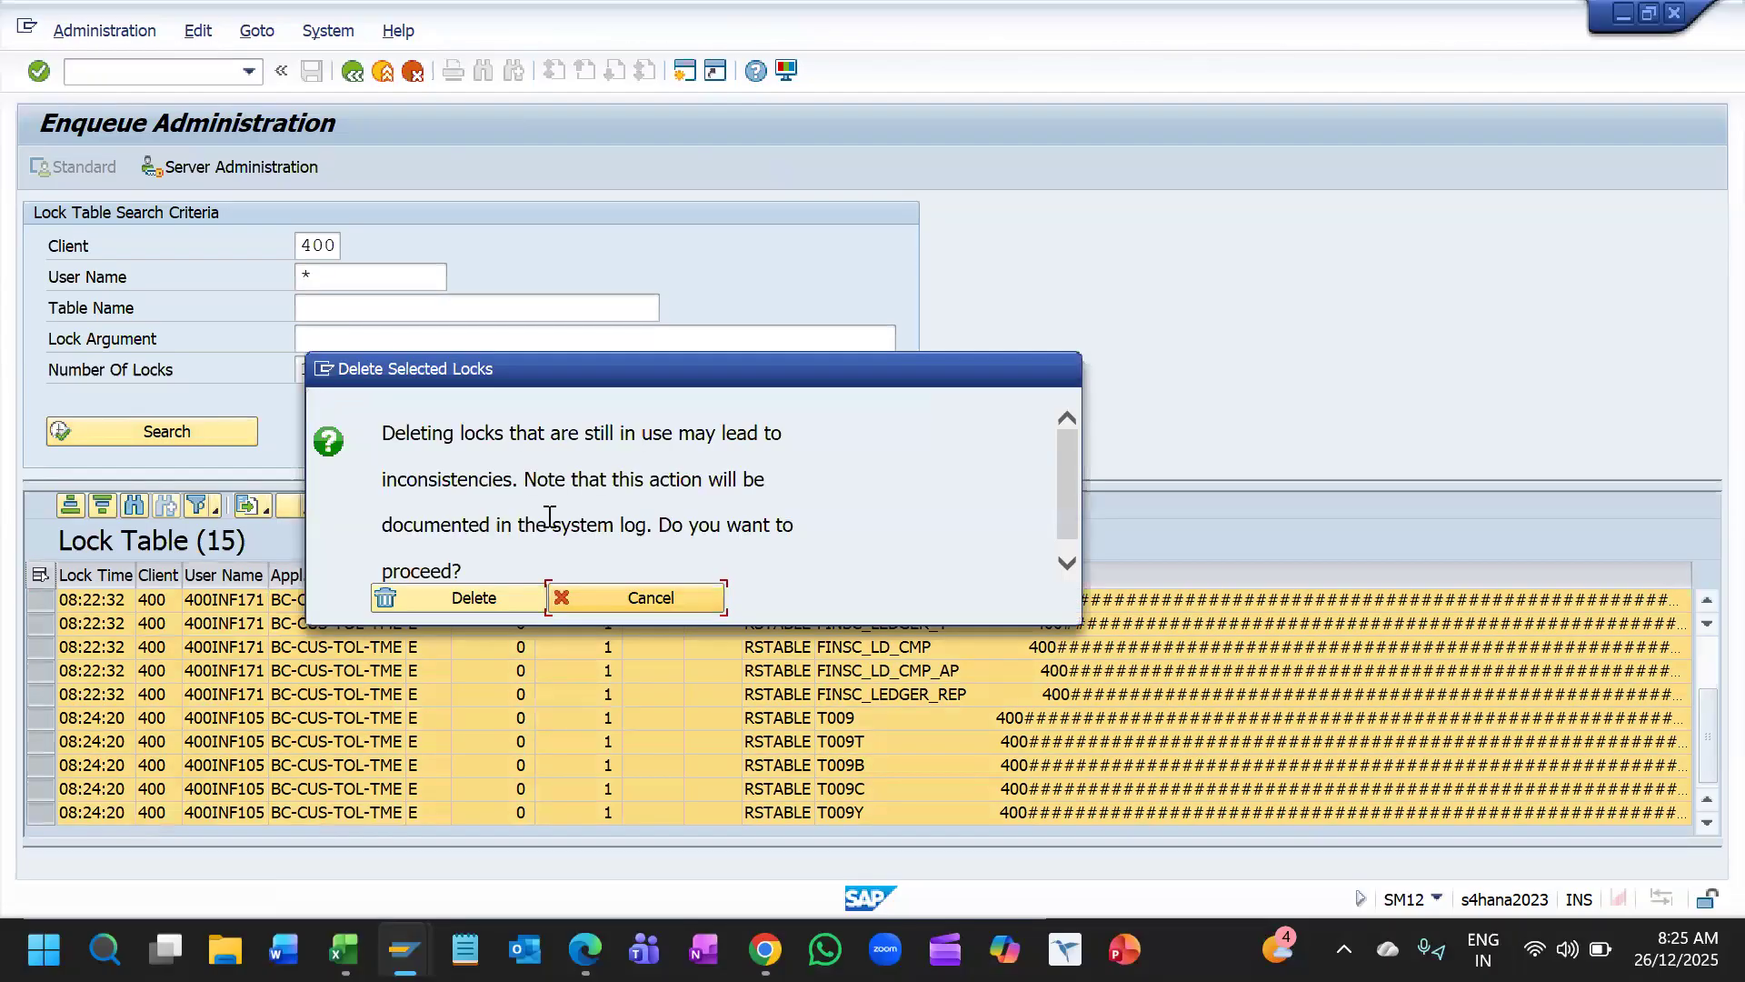
click(472, 596)
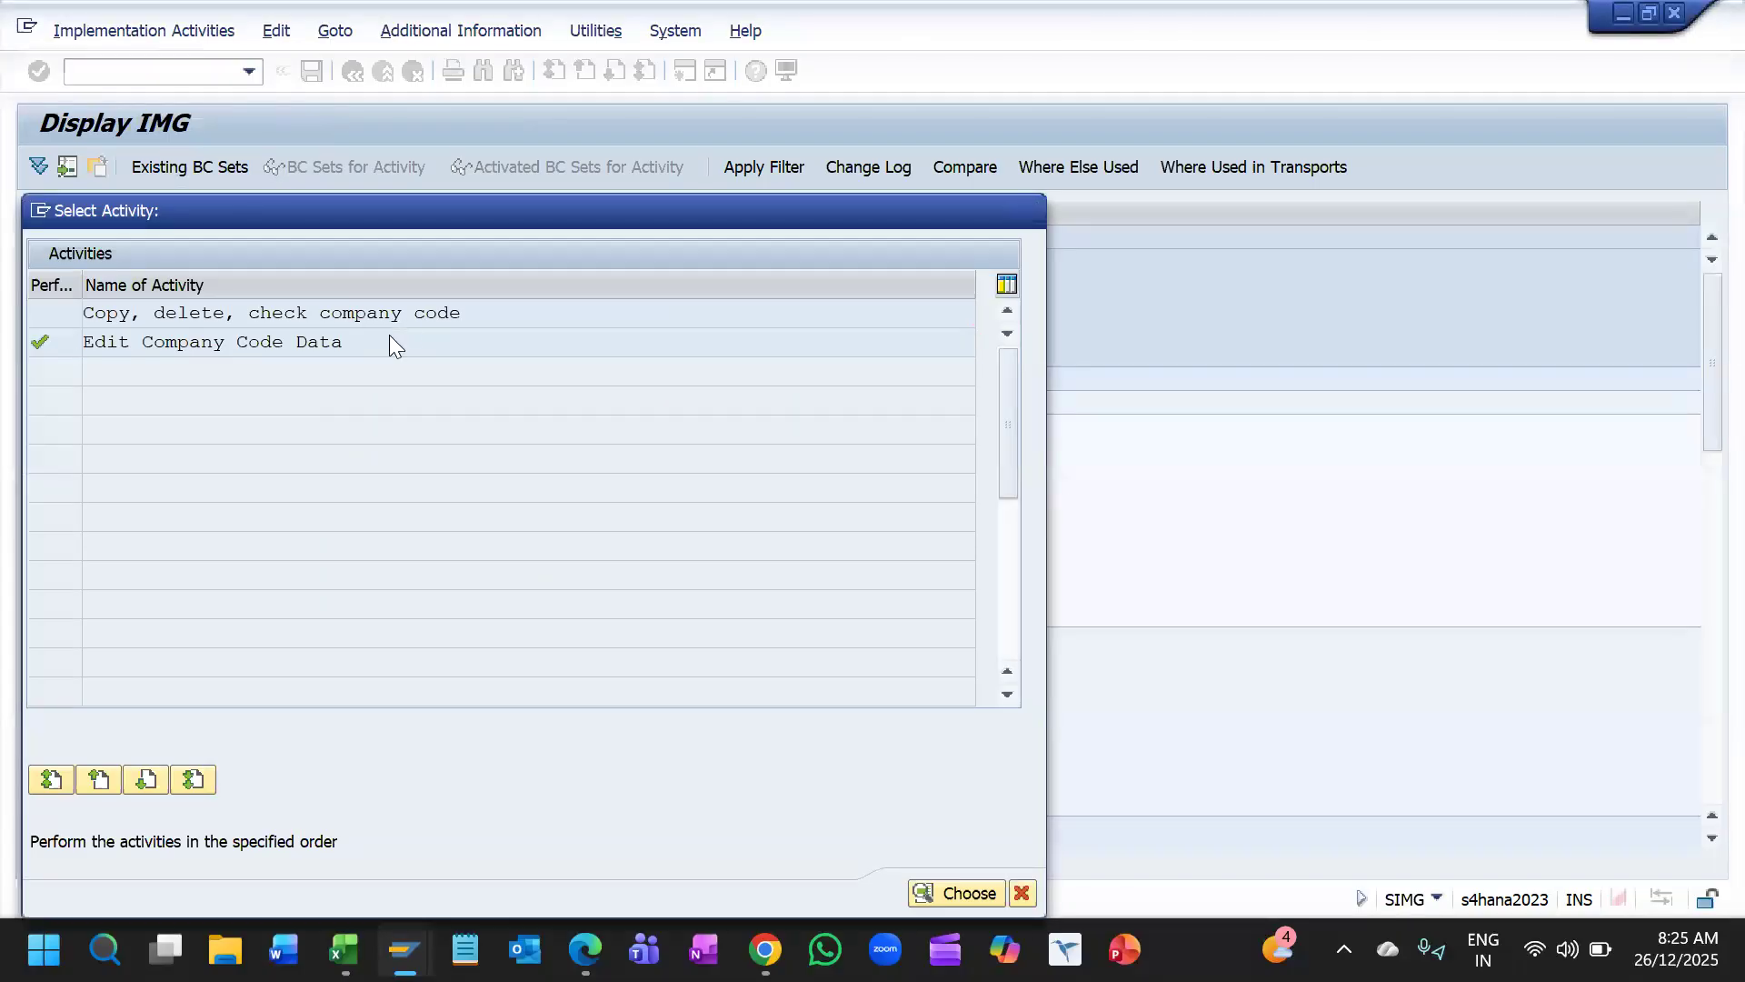
Step: Open the Edit Company Code Data activity and bring up the Position entry dialog for the company code list
double_click(389, 336)
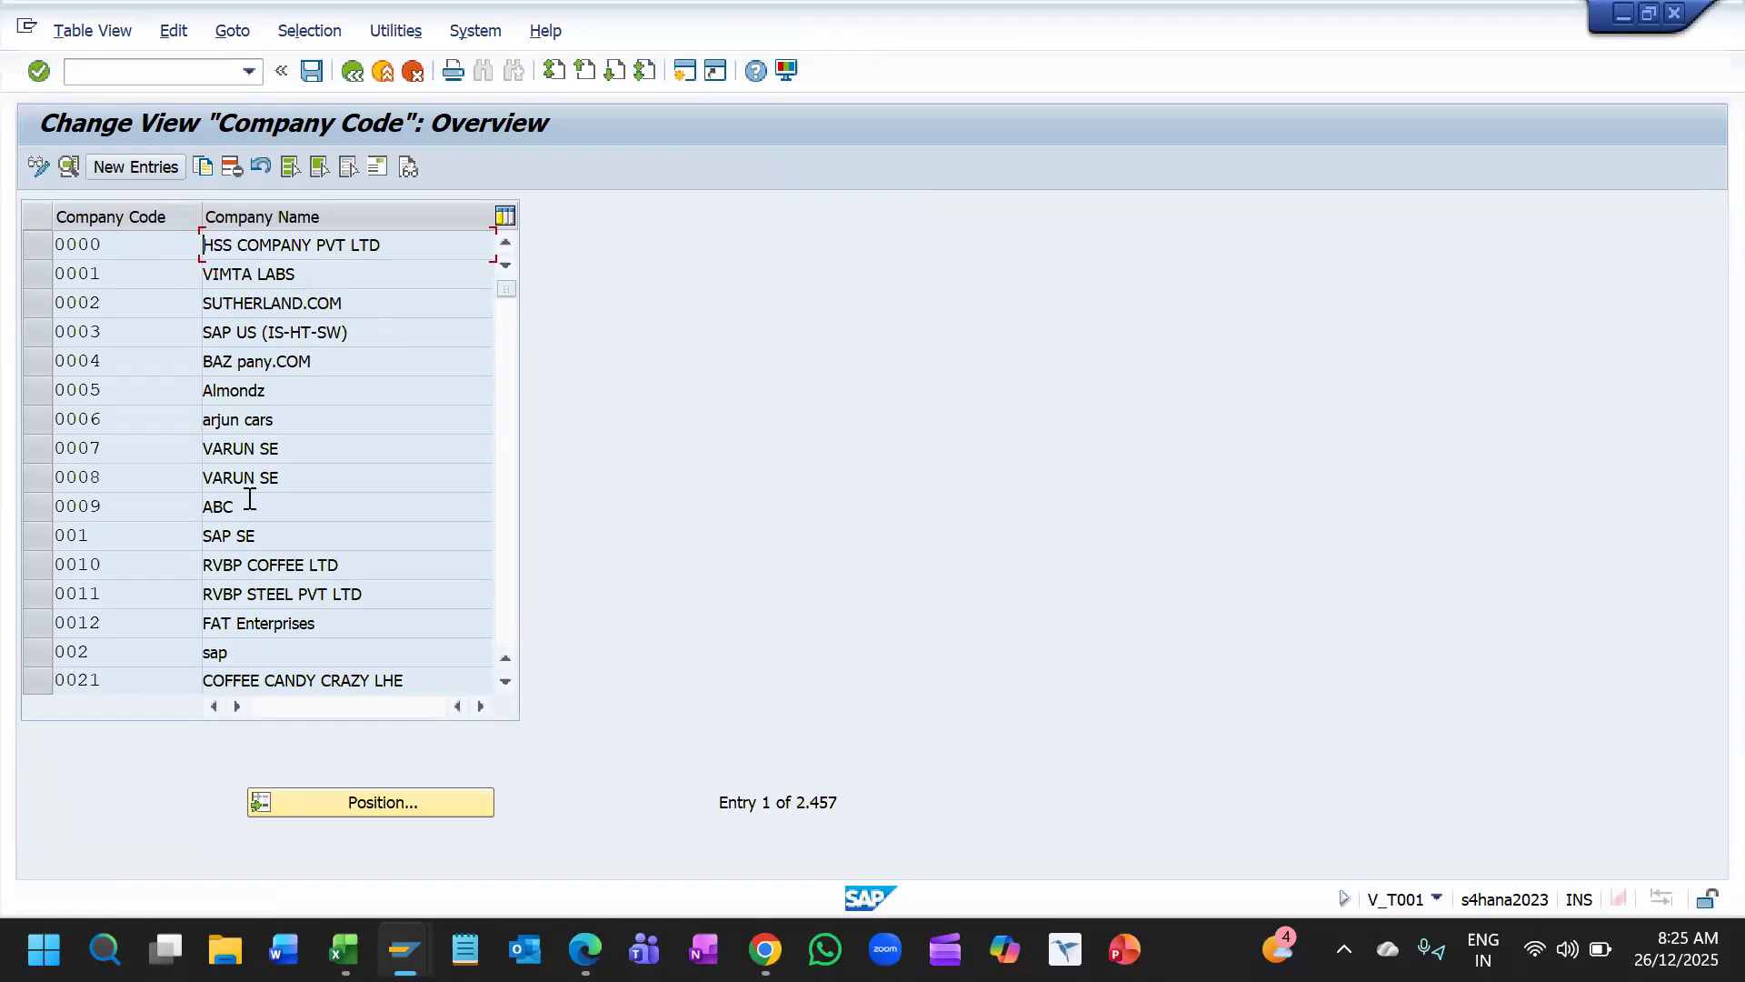
click(391, 802)
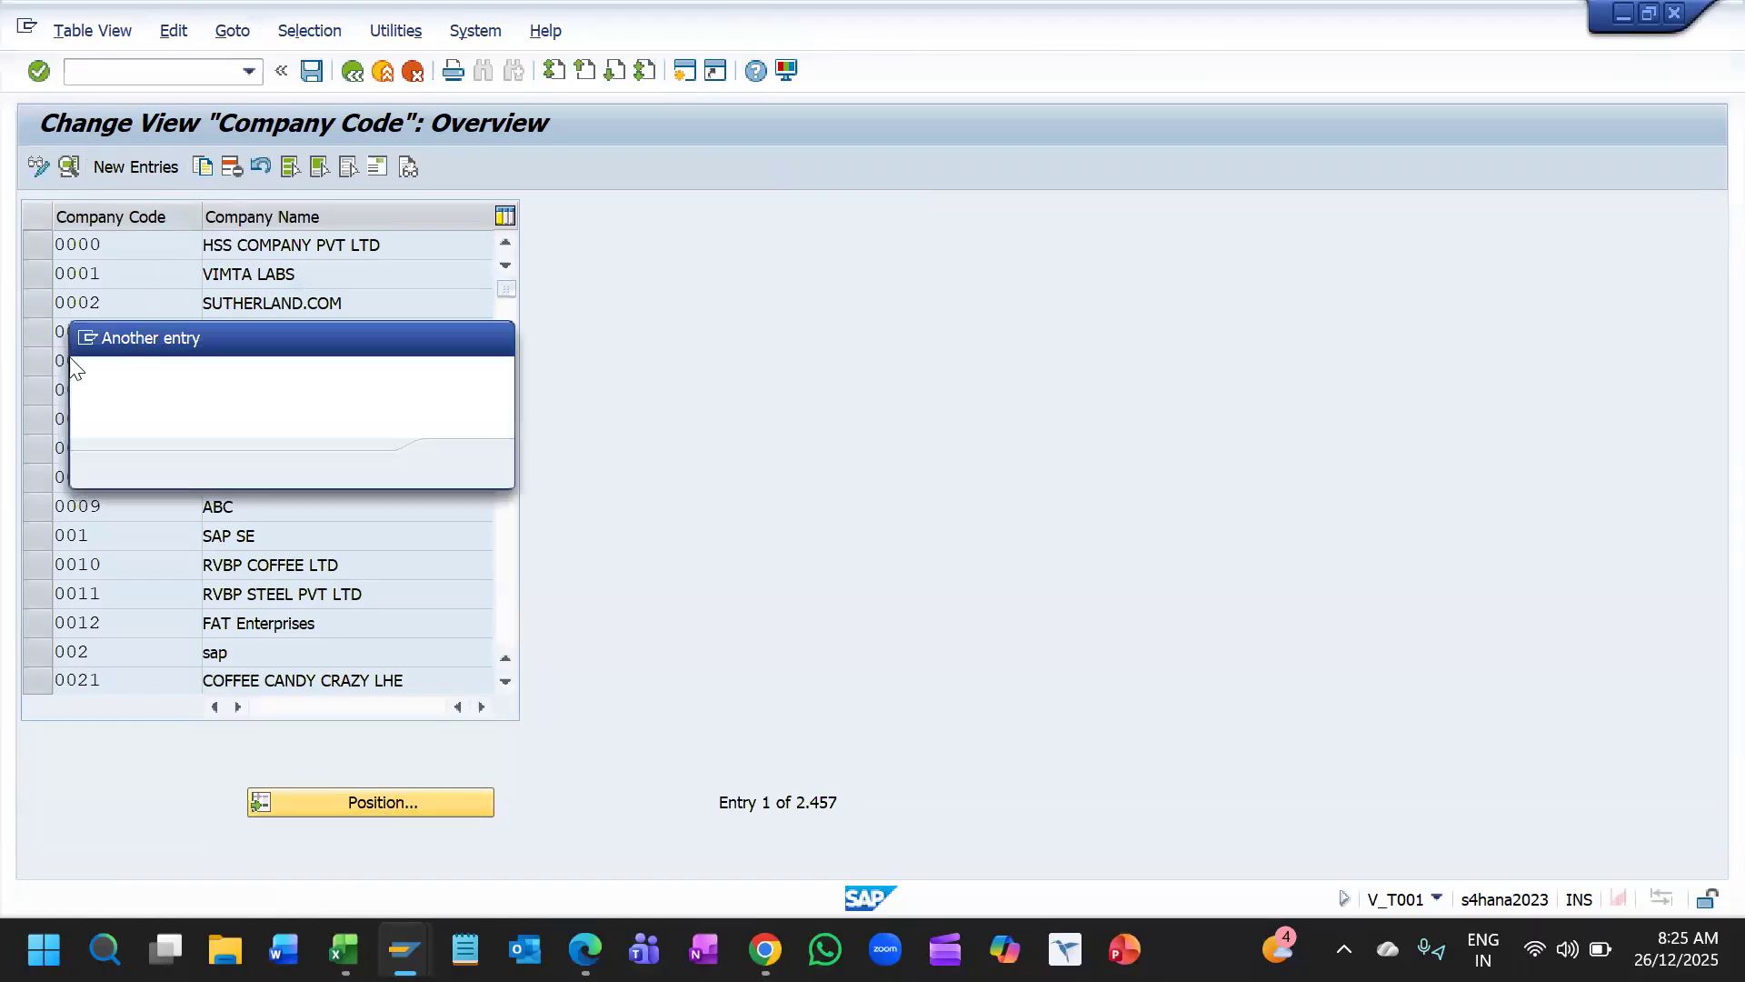
Step: Find company code 1TCS in the Company Code overview and check its details and address data
text(1TCS)
key(Return)
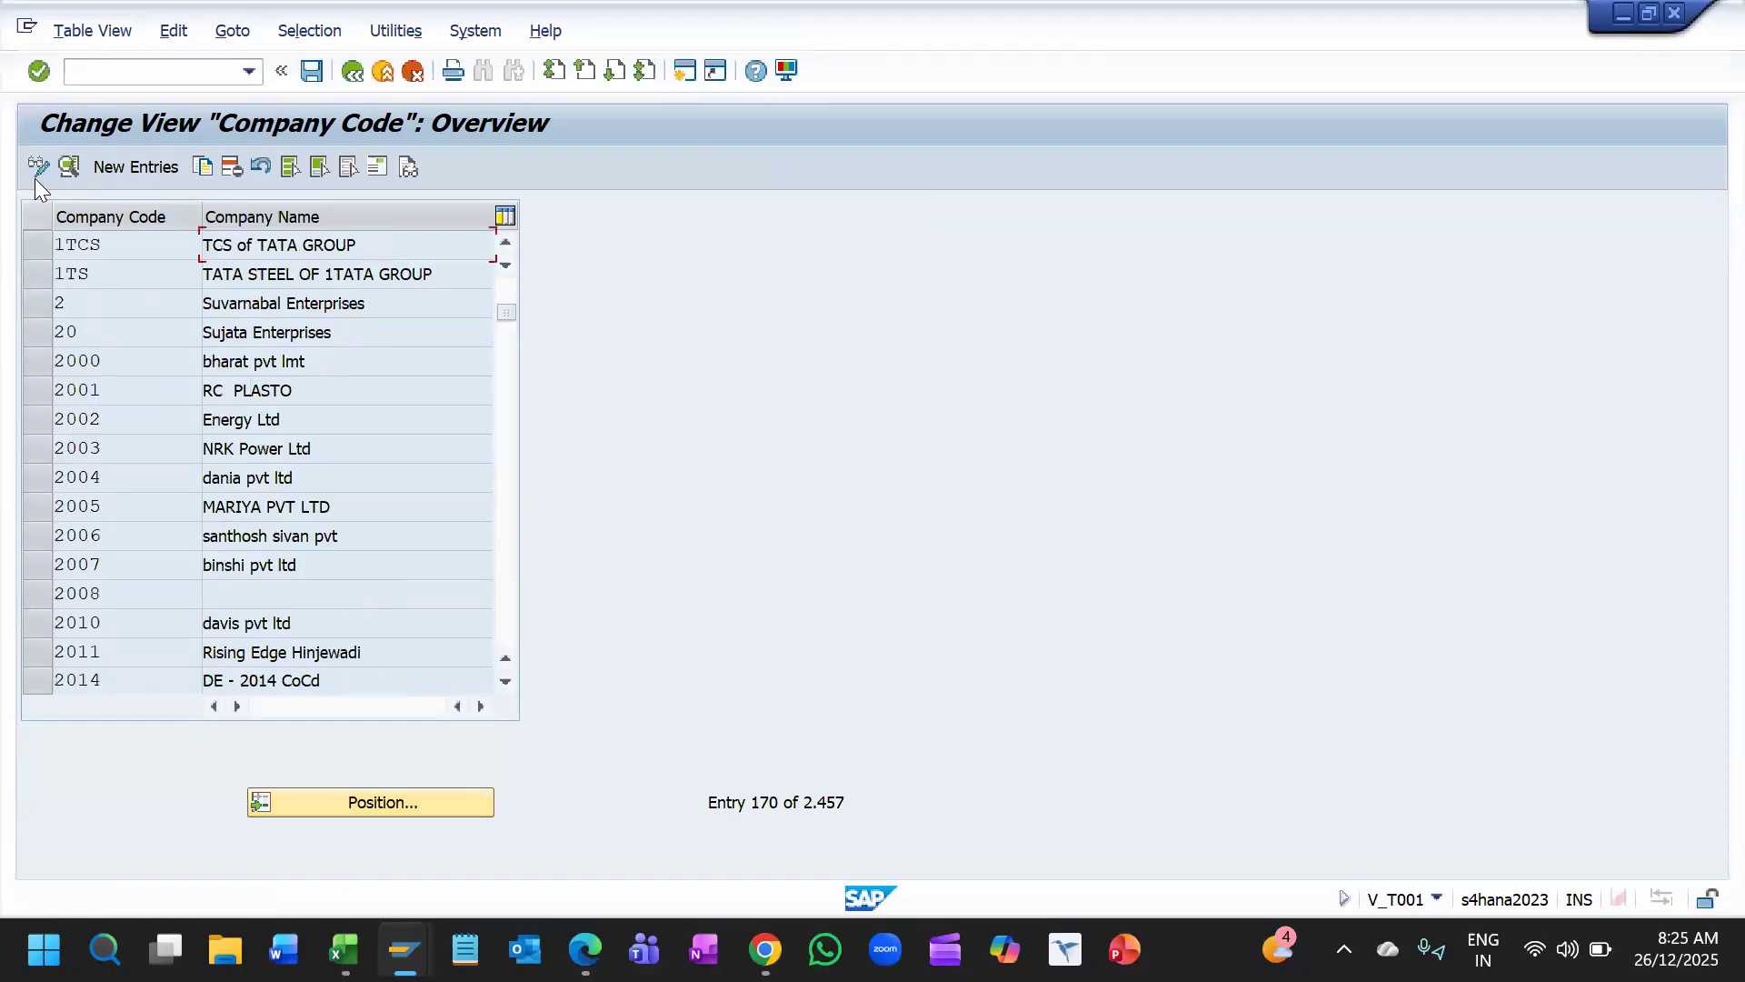
double_click(160, 251)
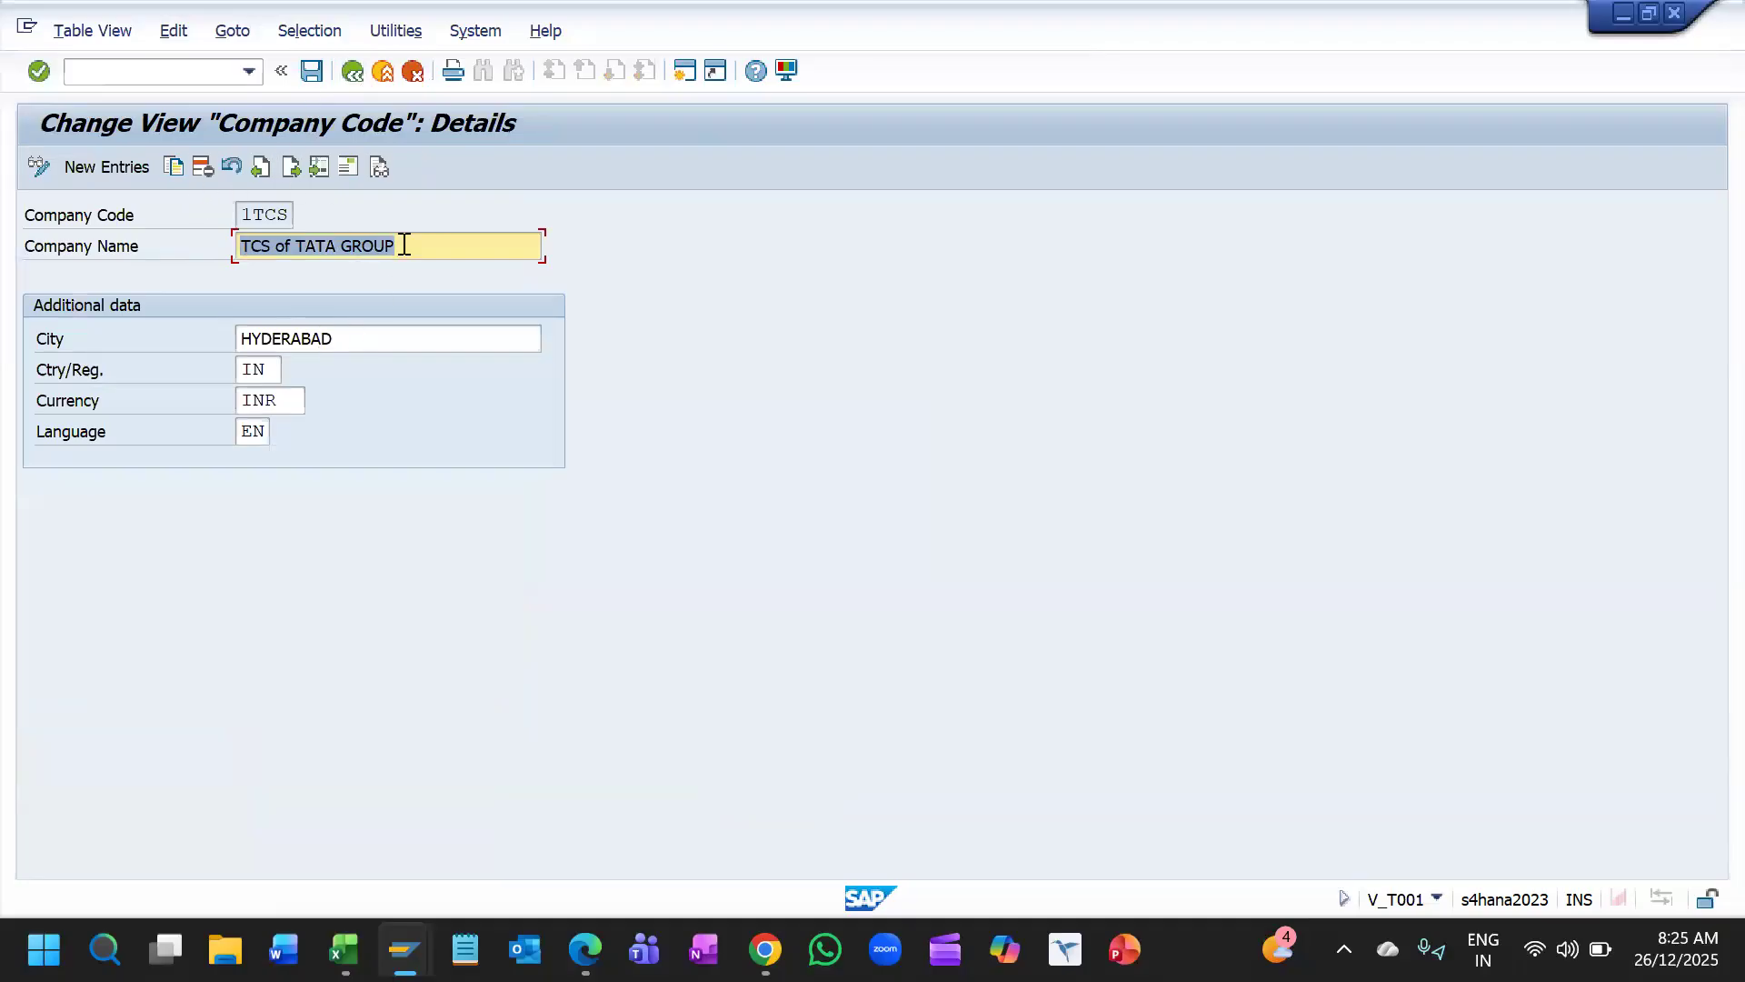
click(375, 169)
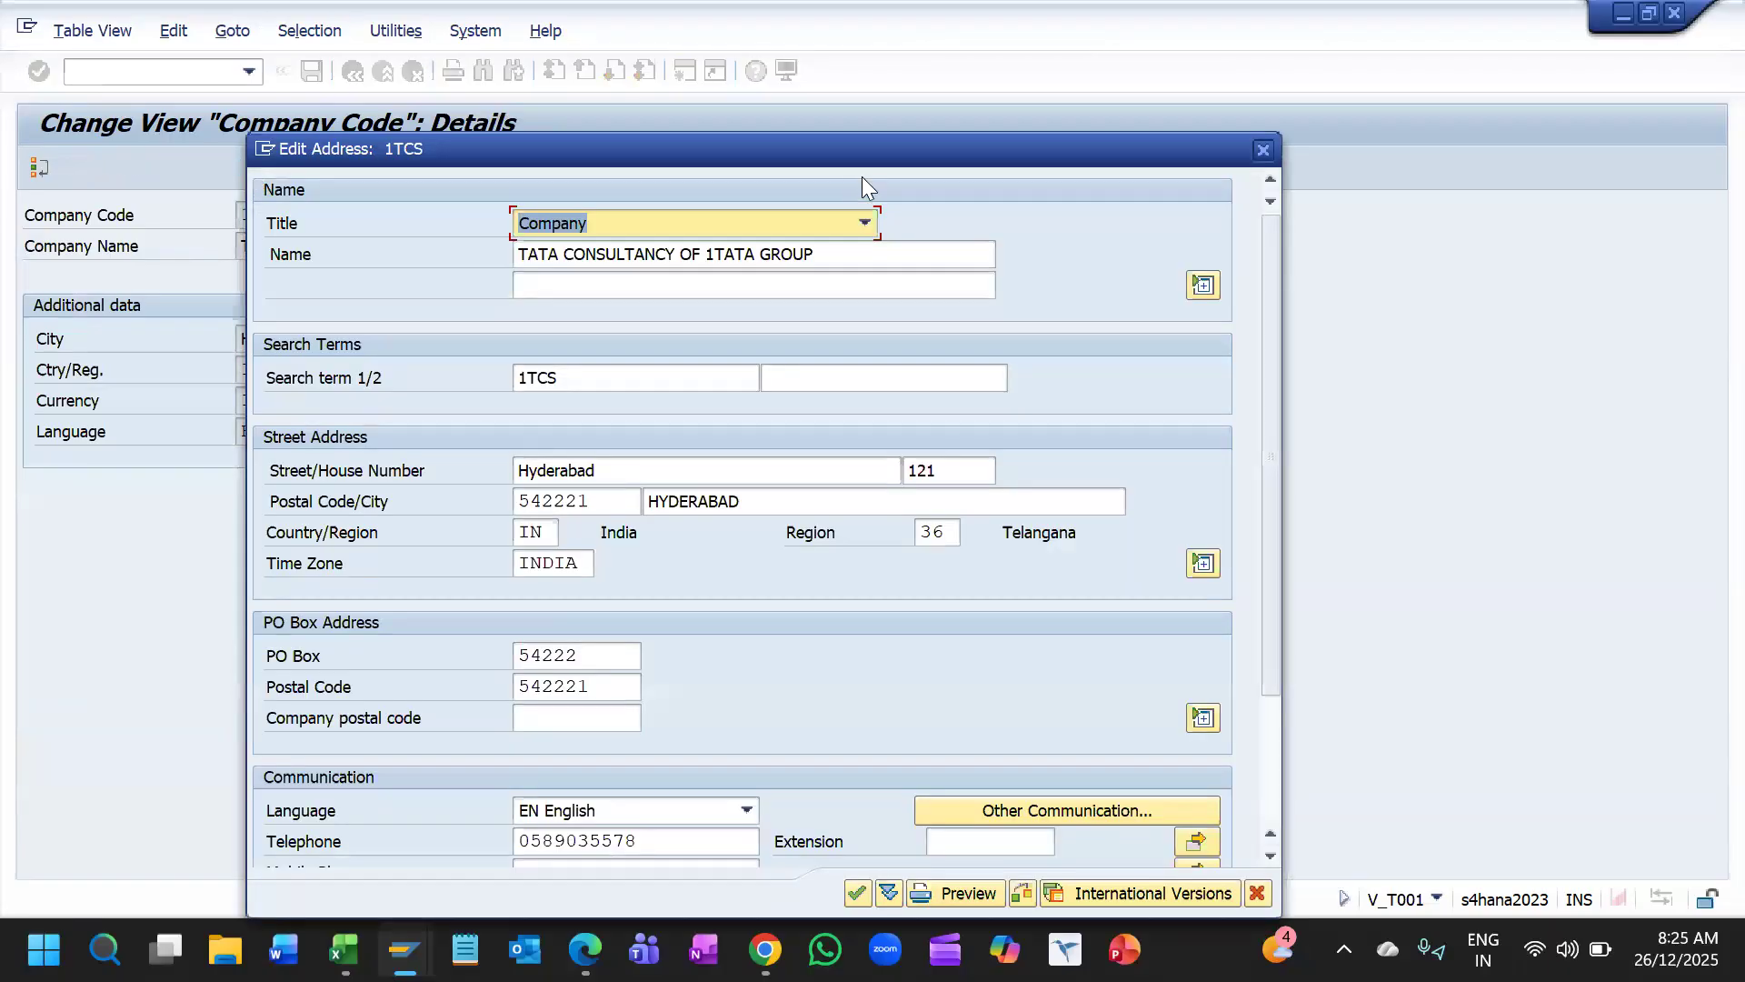
click(1256, 149)
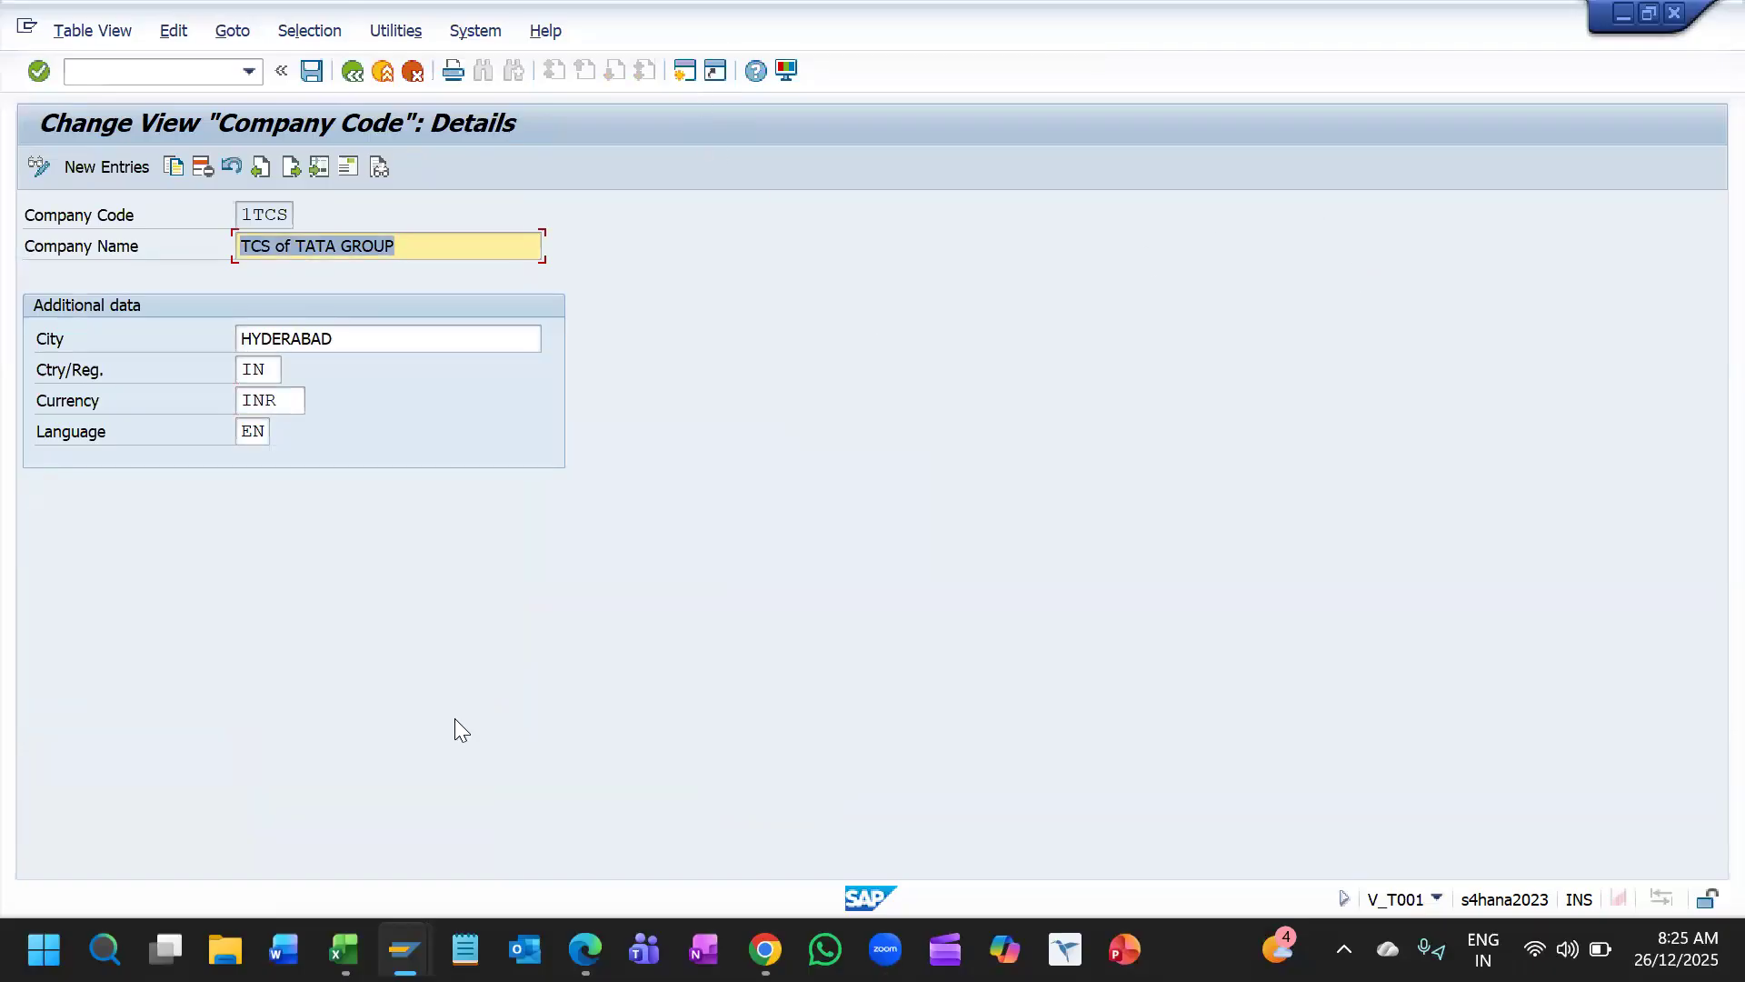
Step: Open the central G/L account maintenance with transaction FS00 in the SAP Easy Access session
click(405, 949)
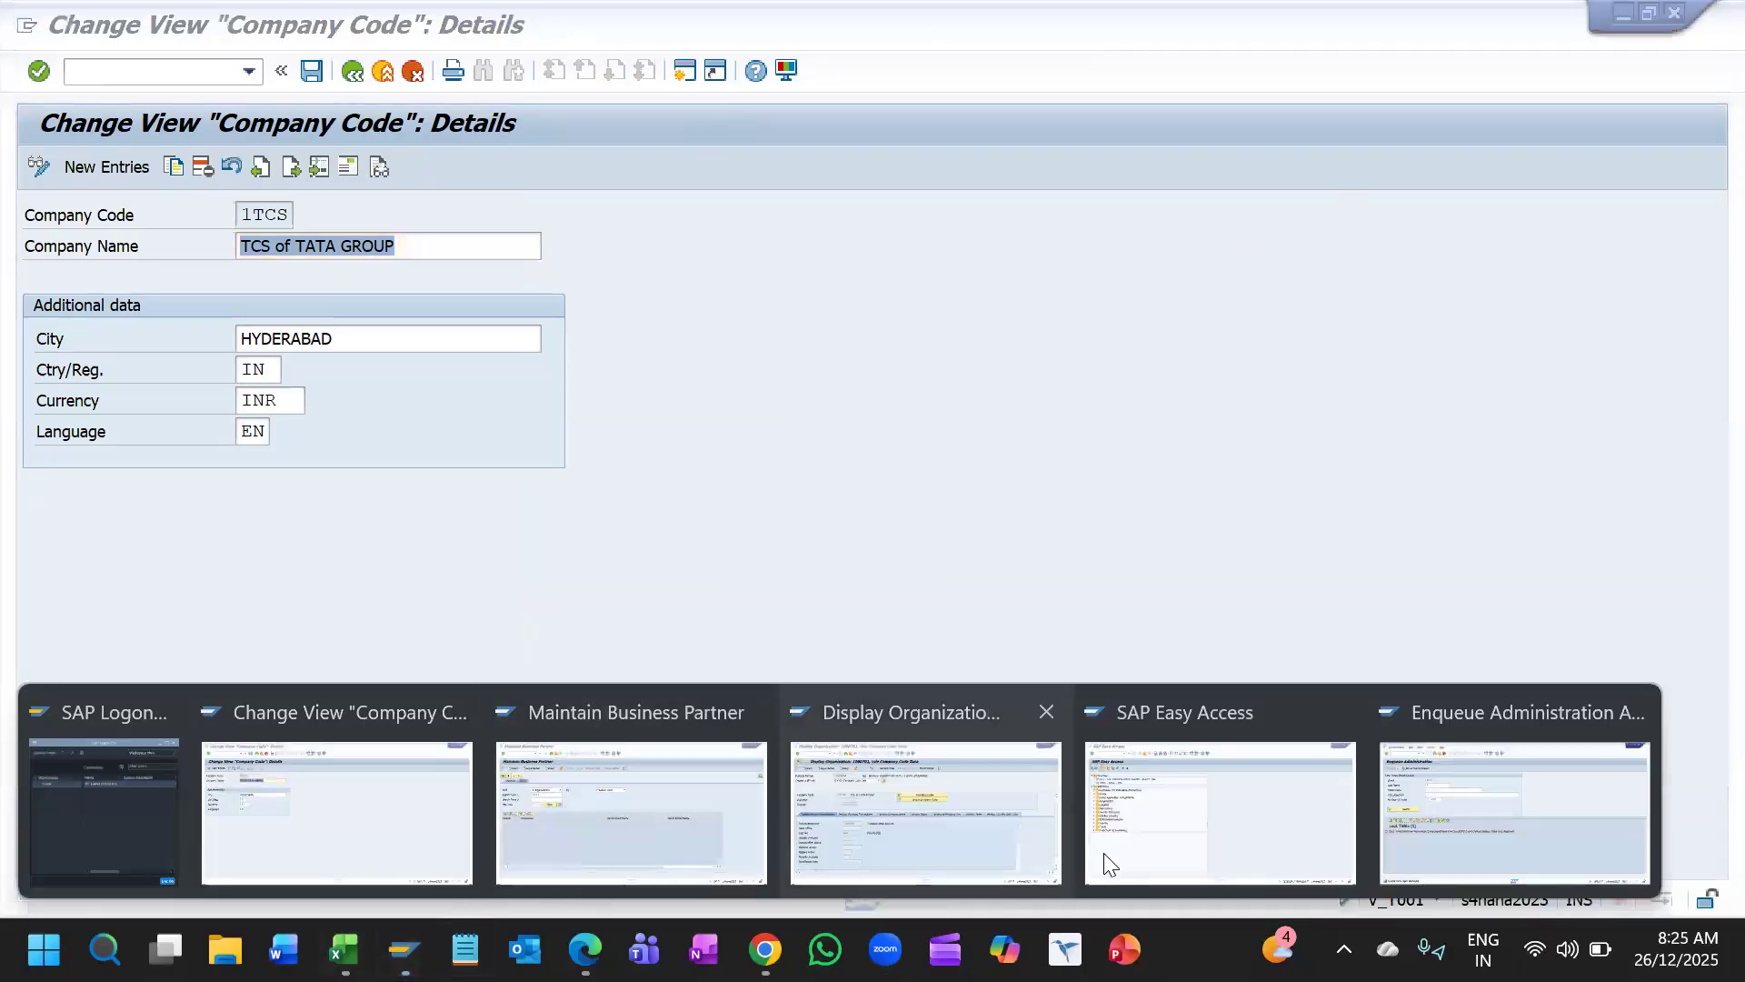
click(1118, 818)
text(FS00)
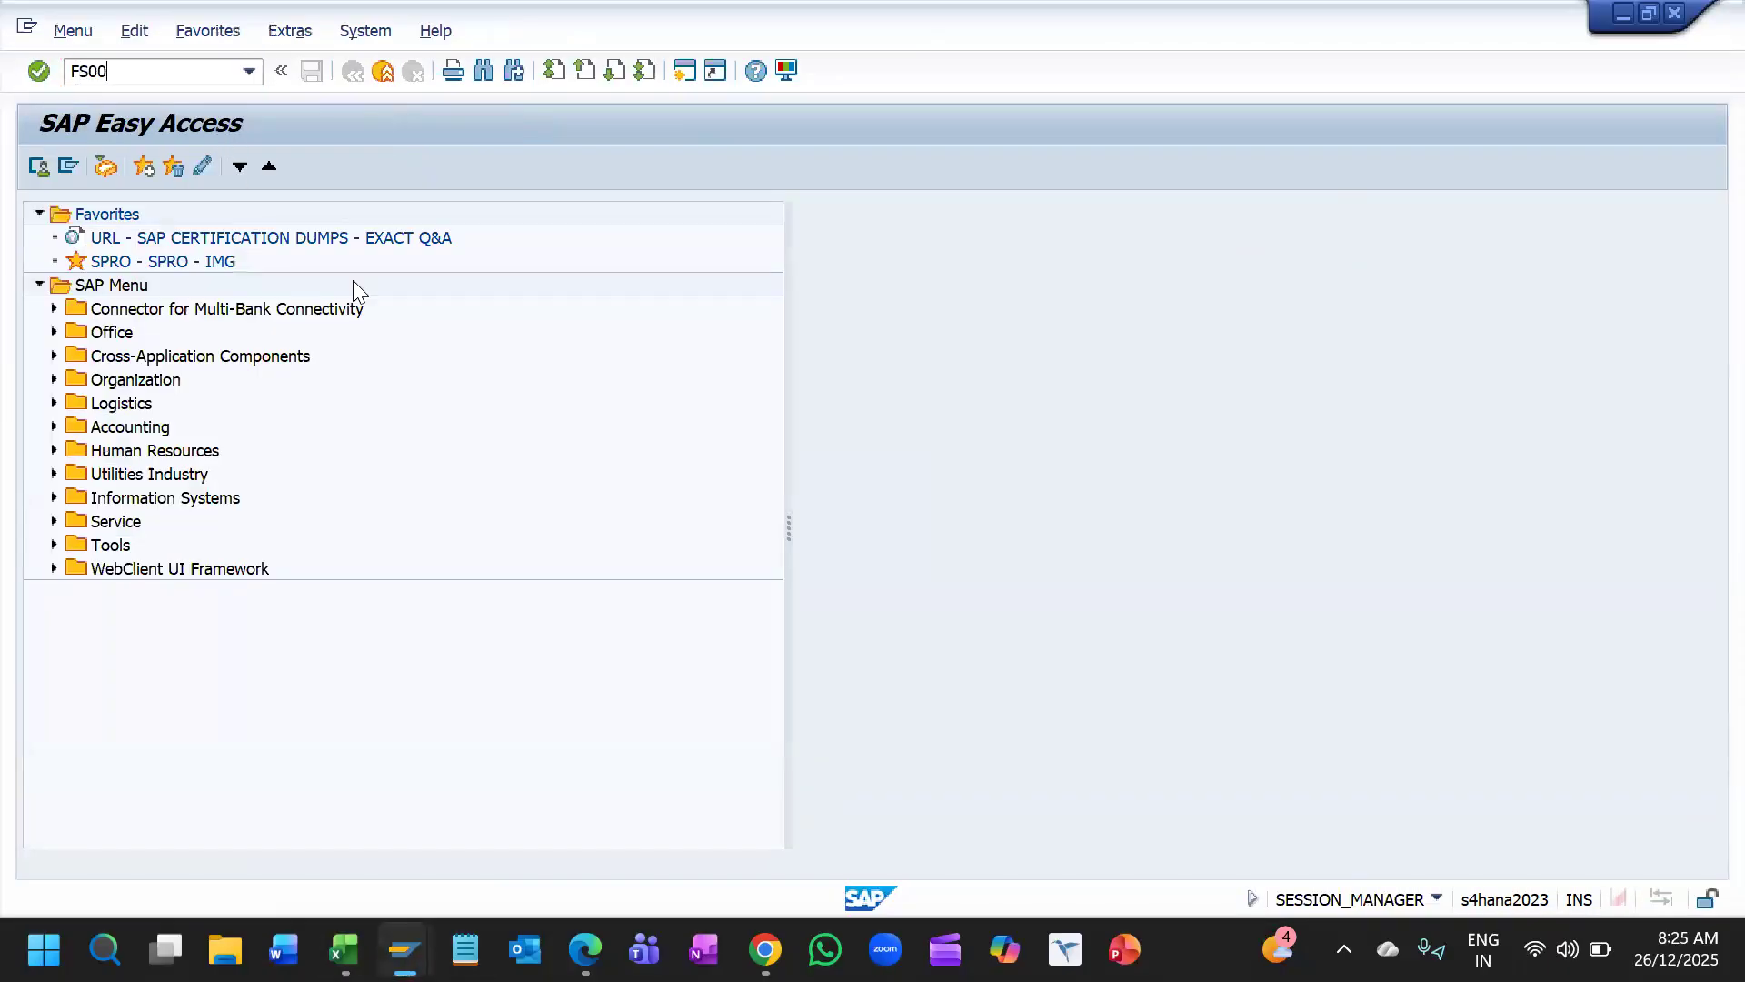
key(Return)
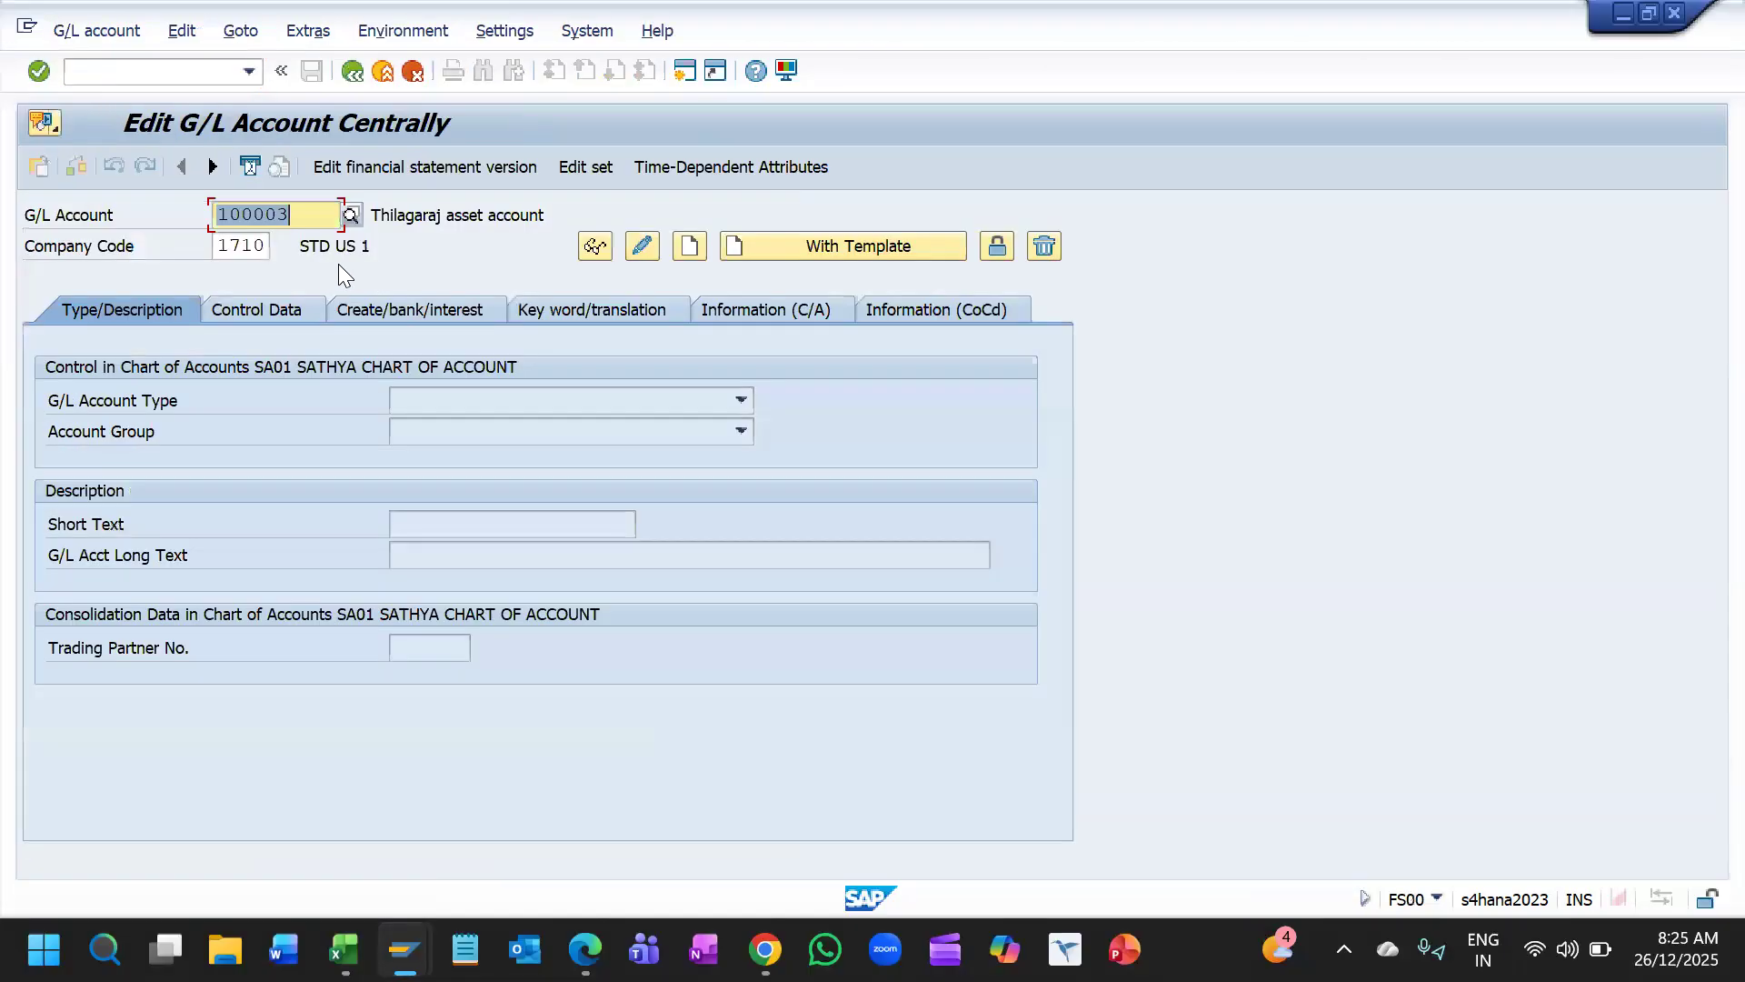
Step: Set the company code for the G/L account to 1TCS, TCS of TATA GROUP
key(BackSpace)
key(BackSpace)
key(BackSpace)
key(BackSpace)
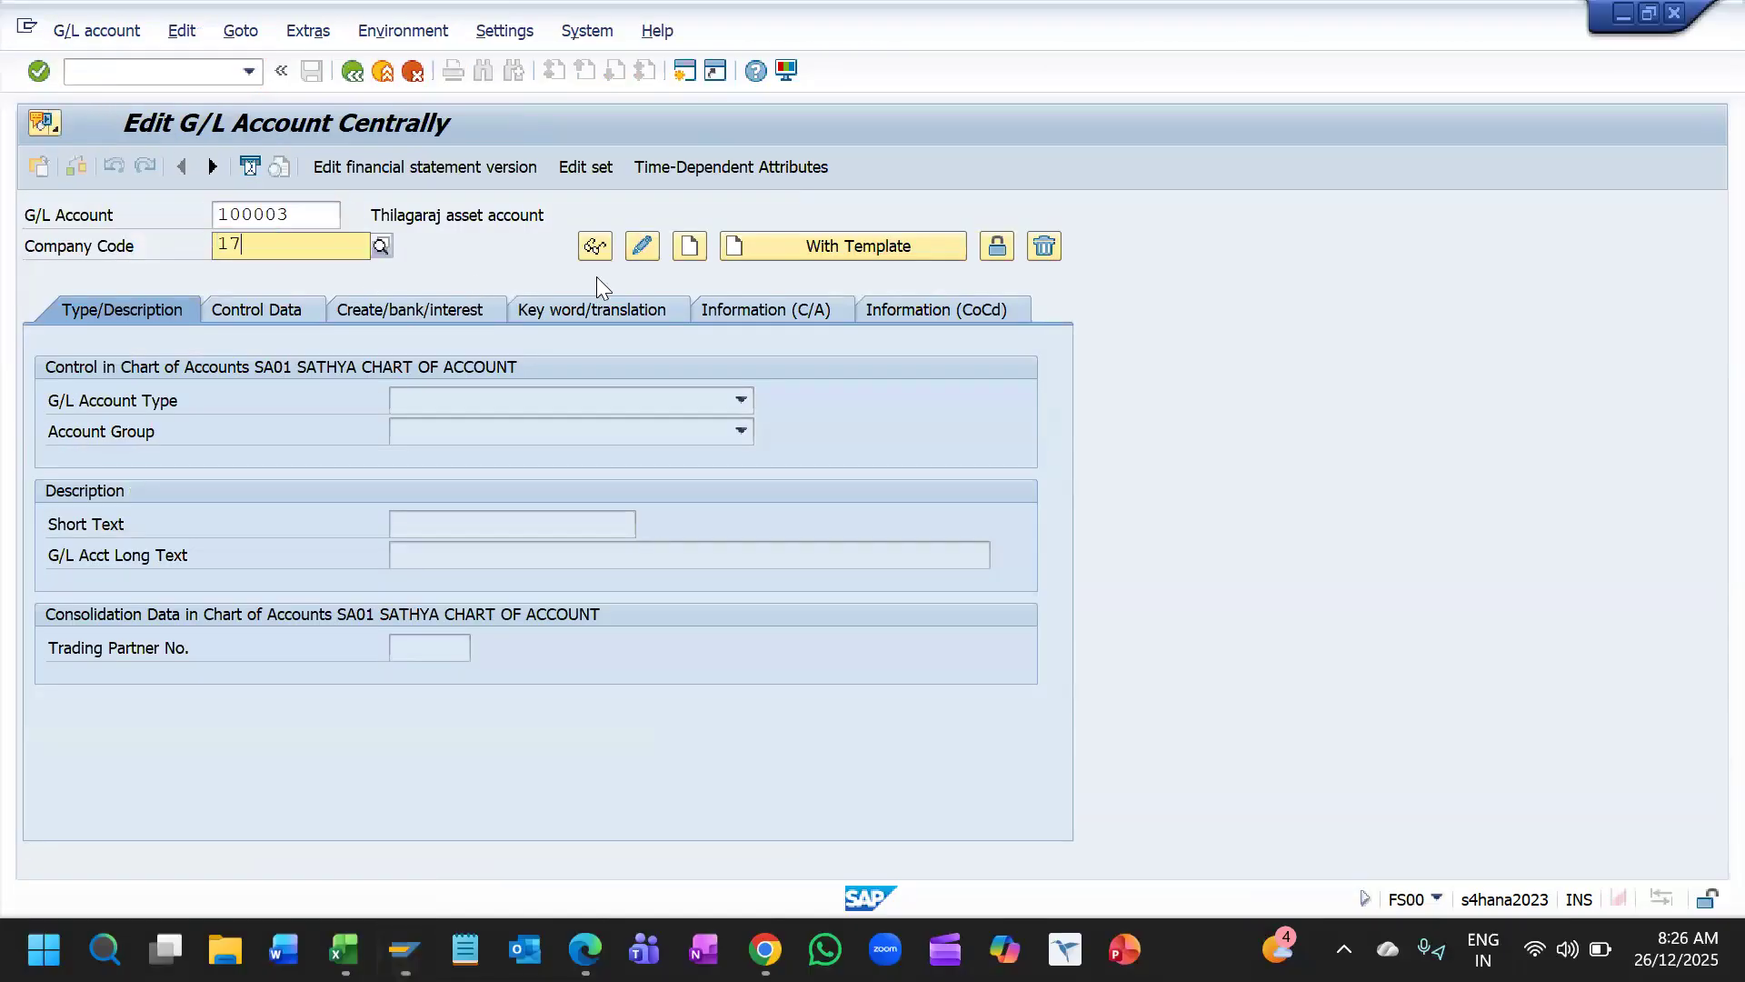
text(1T)
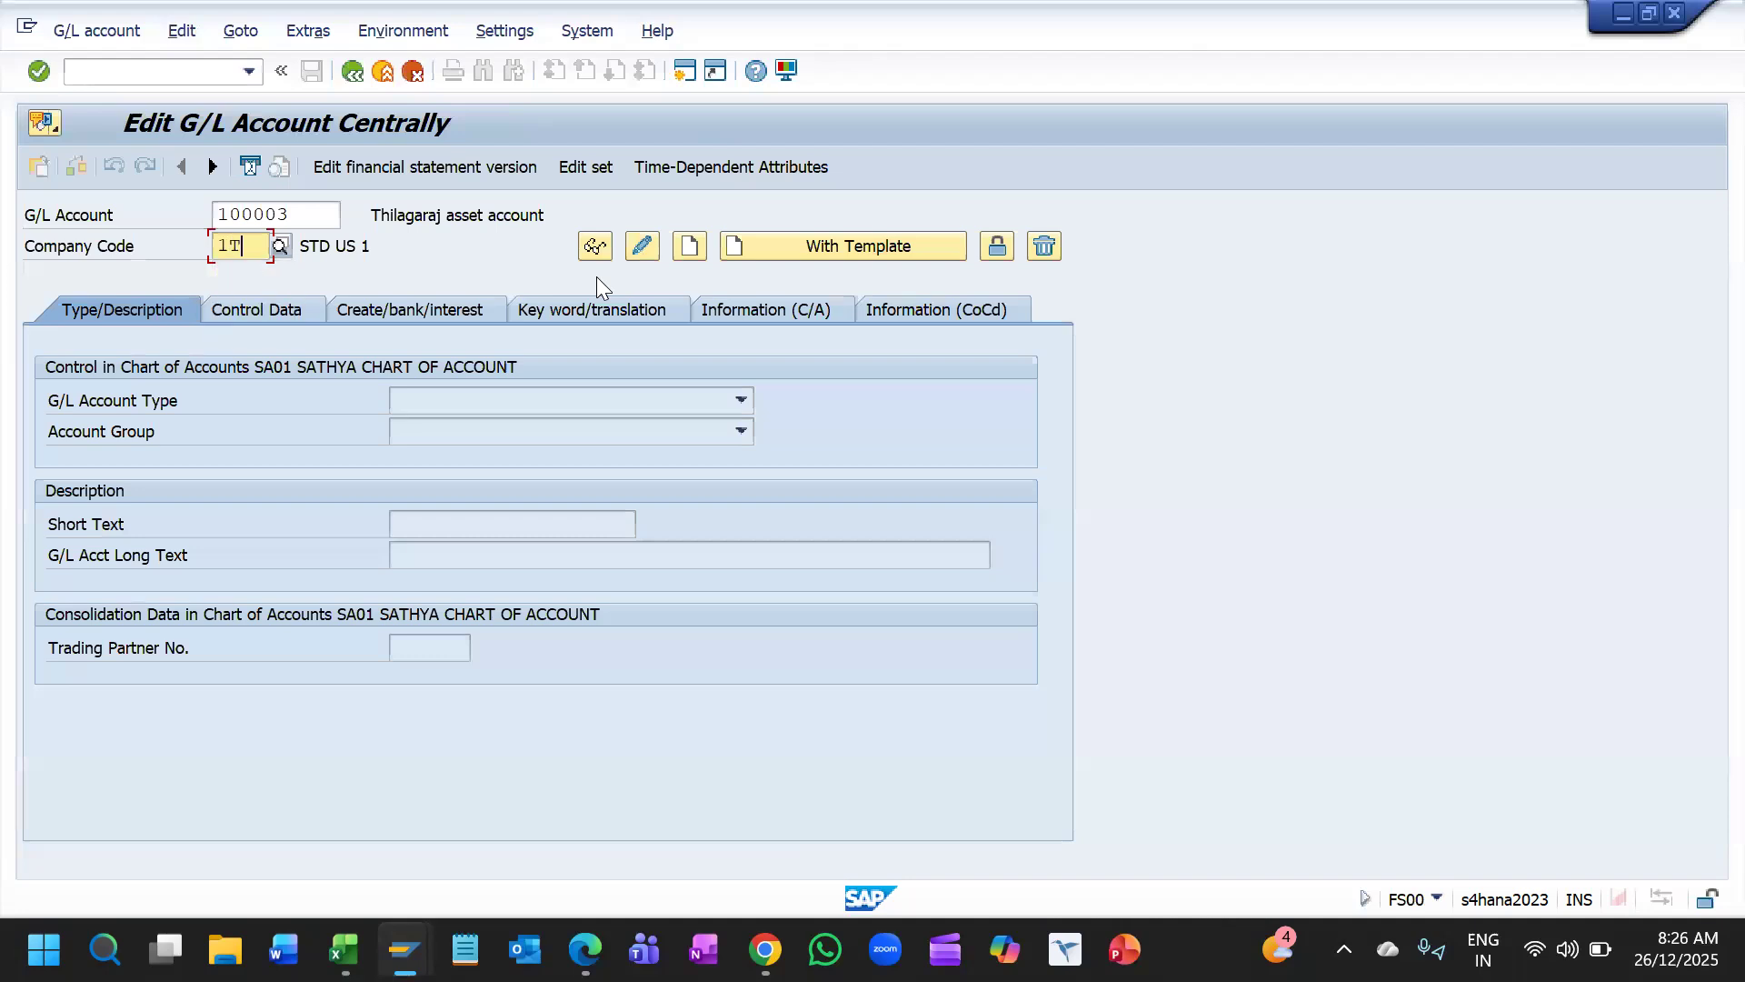
text(CS)
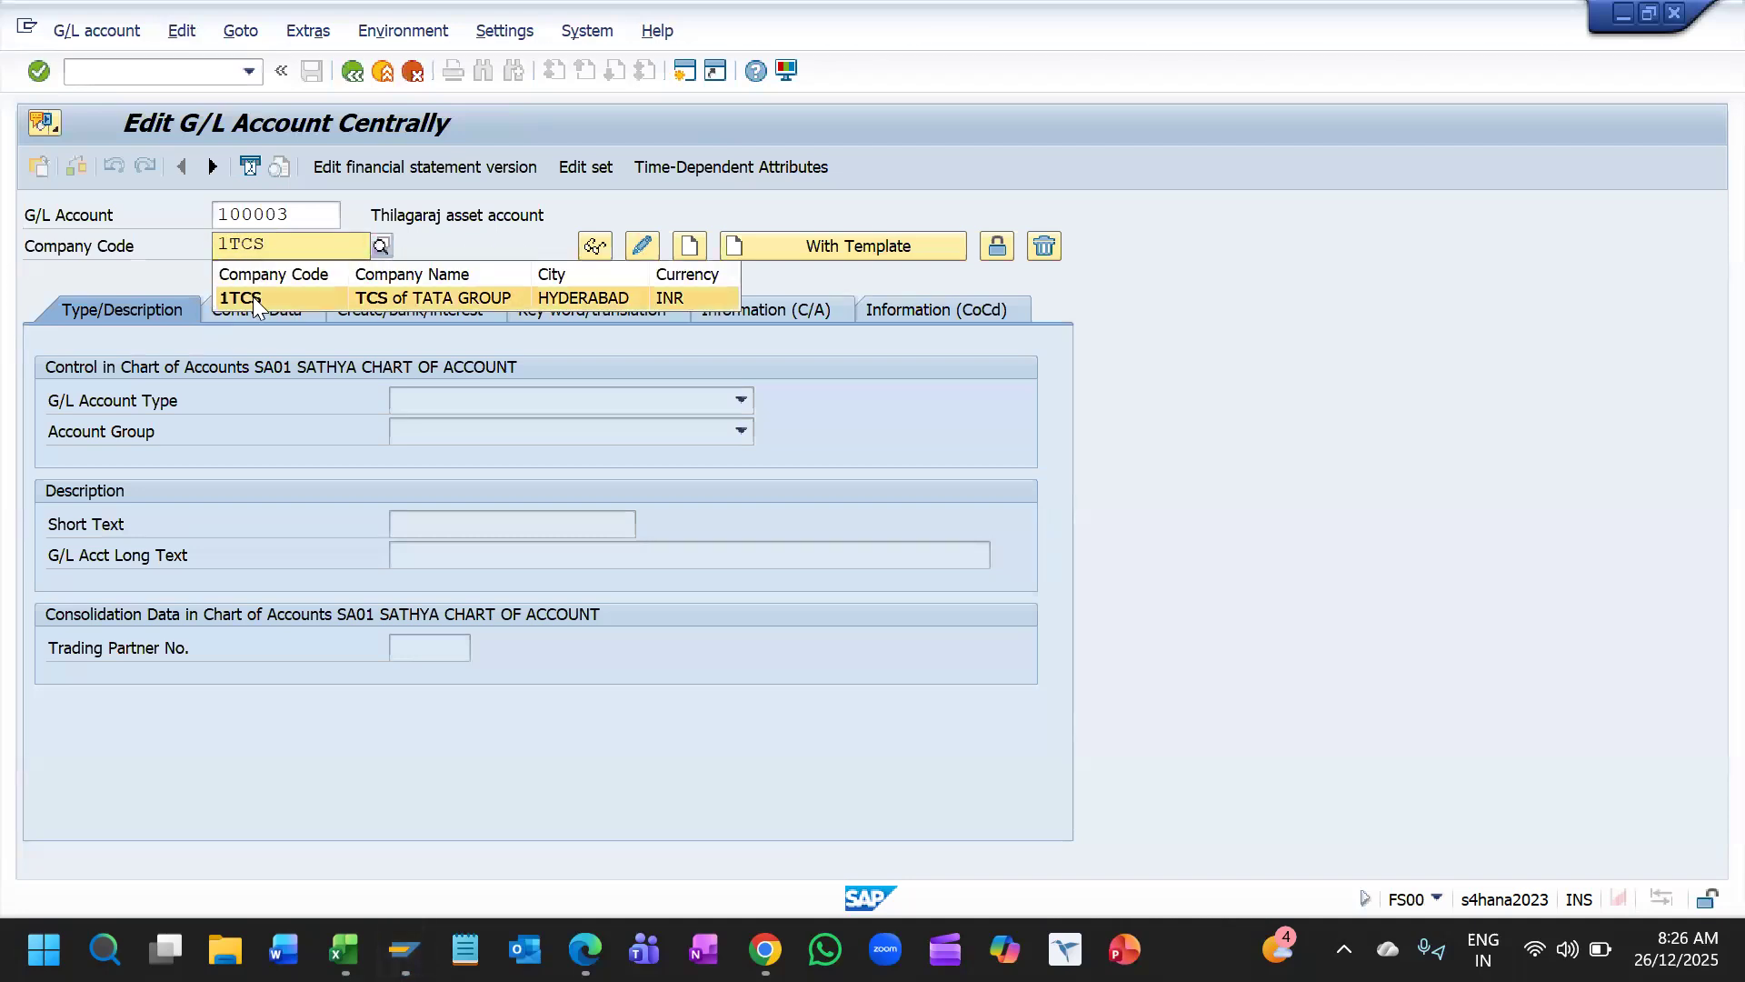
click(254, 296)
Step: List the G/L accounts of company code 1TCS in a held-open hit list and adopt the asset account
click(325, 226)
double_click(325, 227)
key(BackSpace)
key(F4)
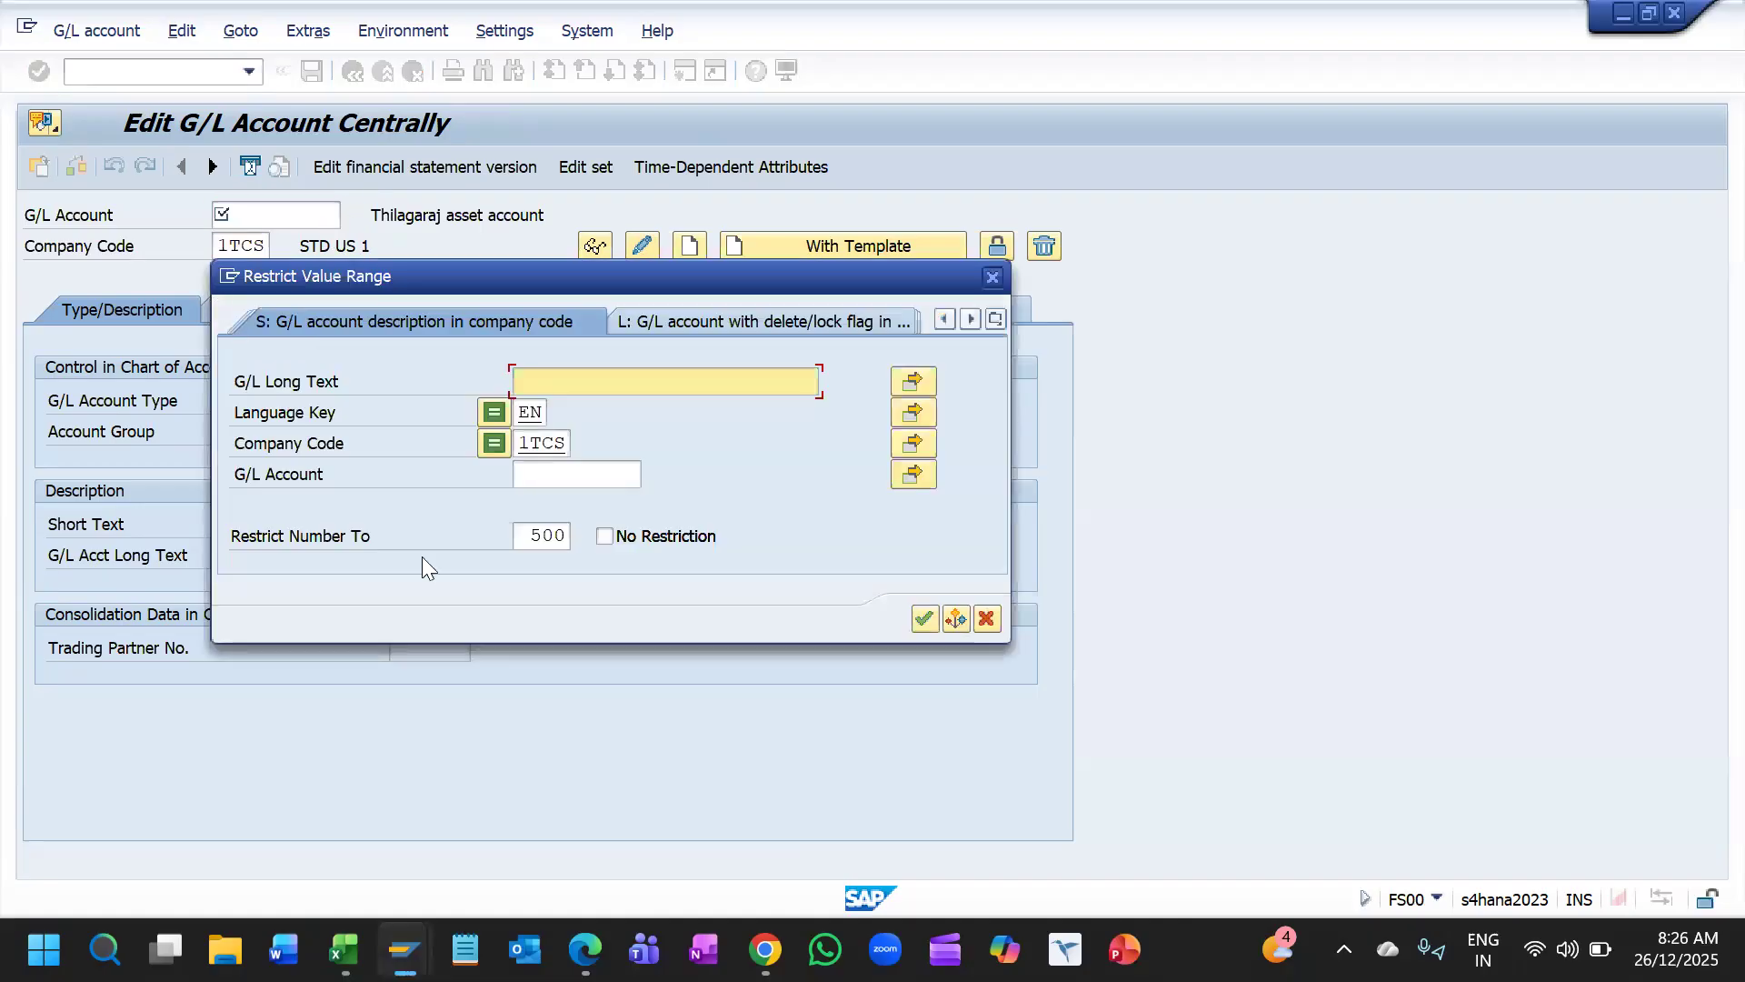
click(923, 618)
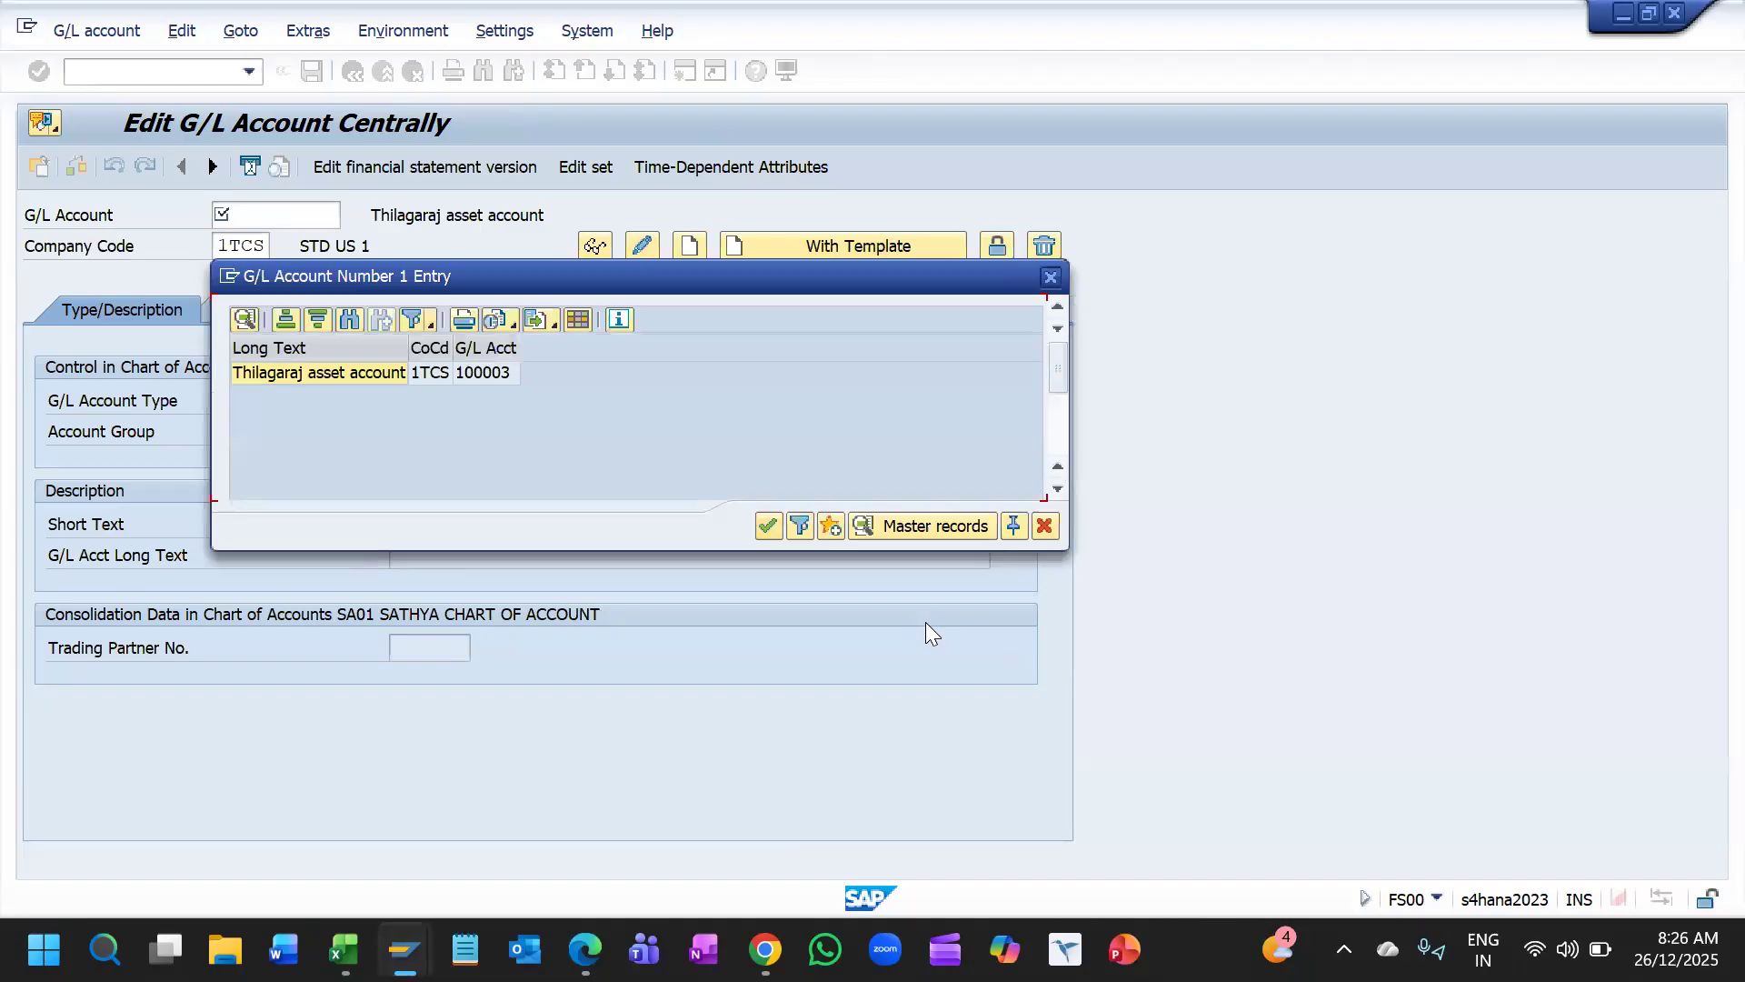
click(1015, 526)
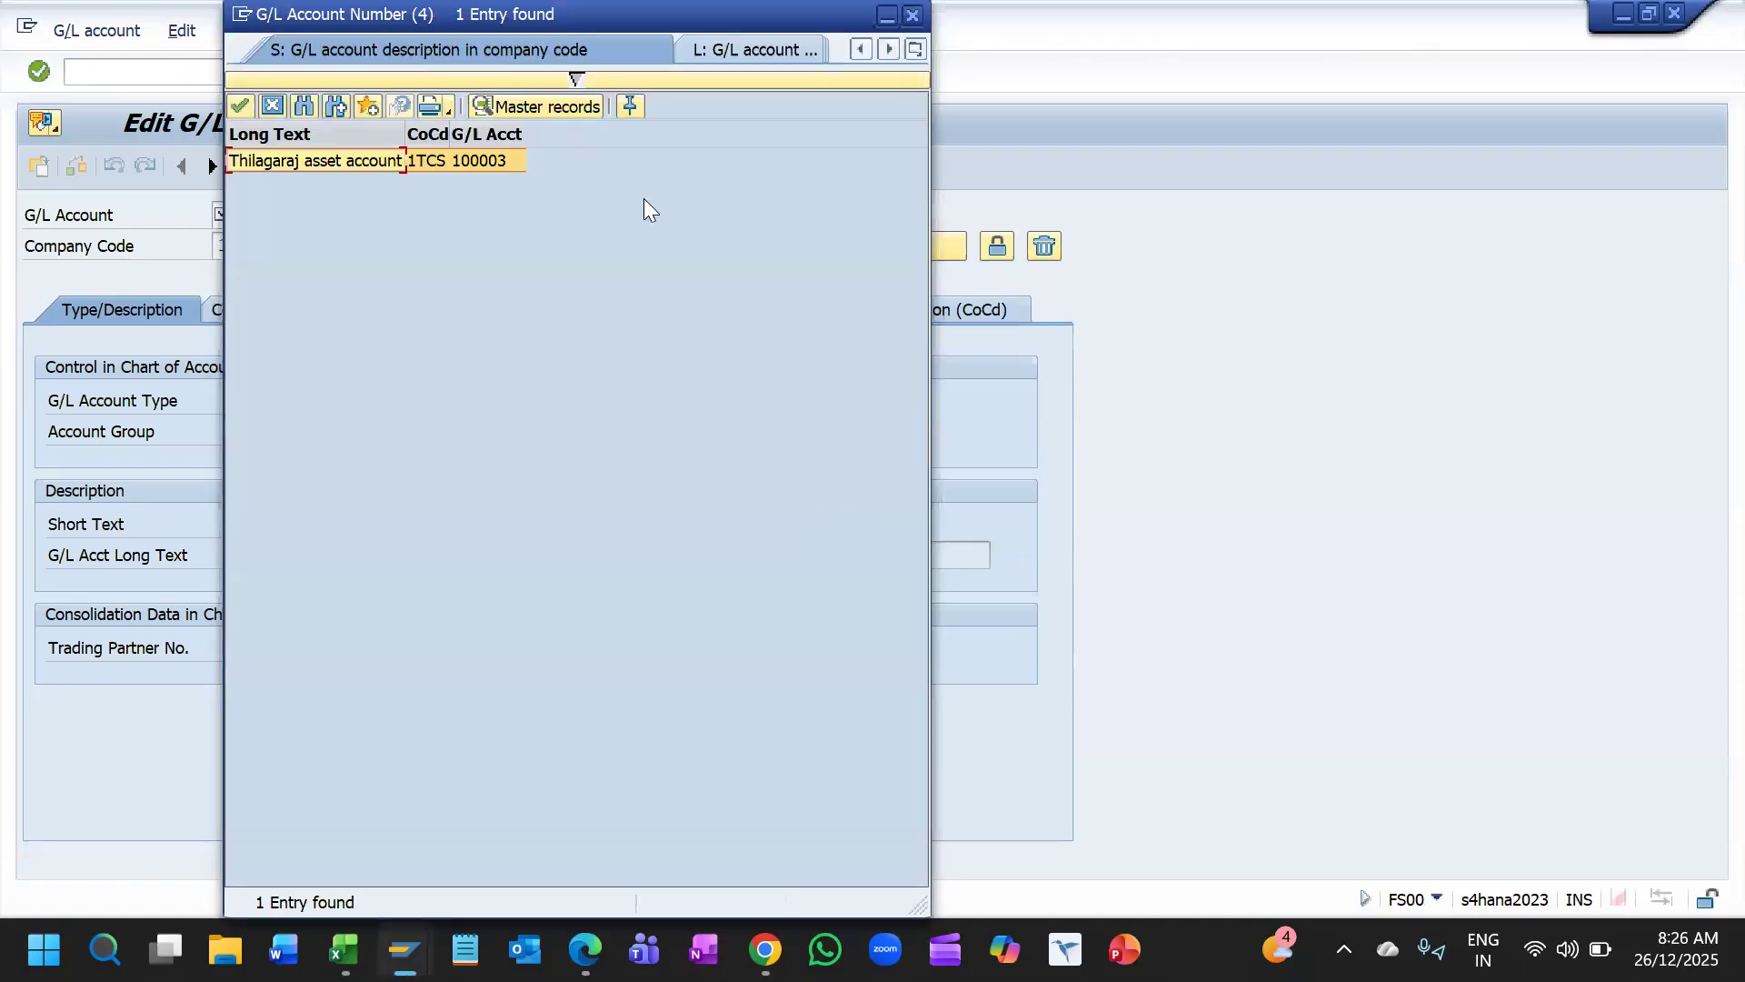
click(580, 79)
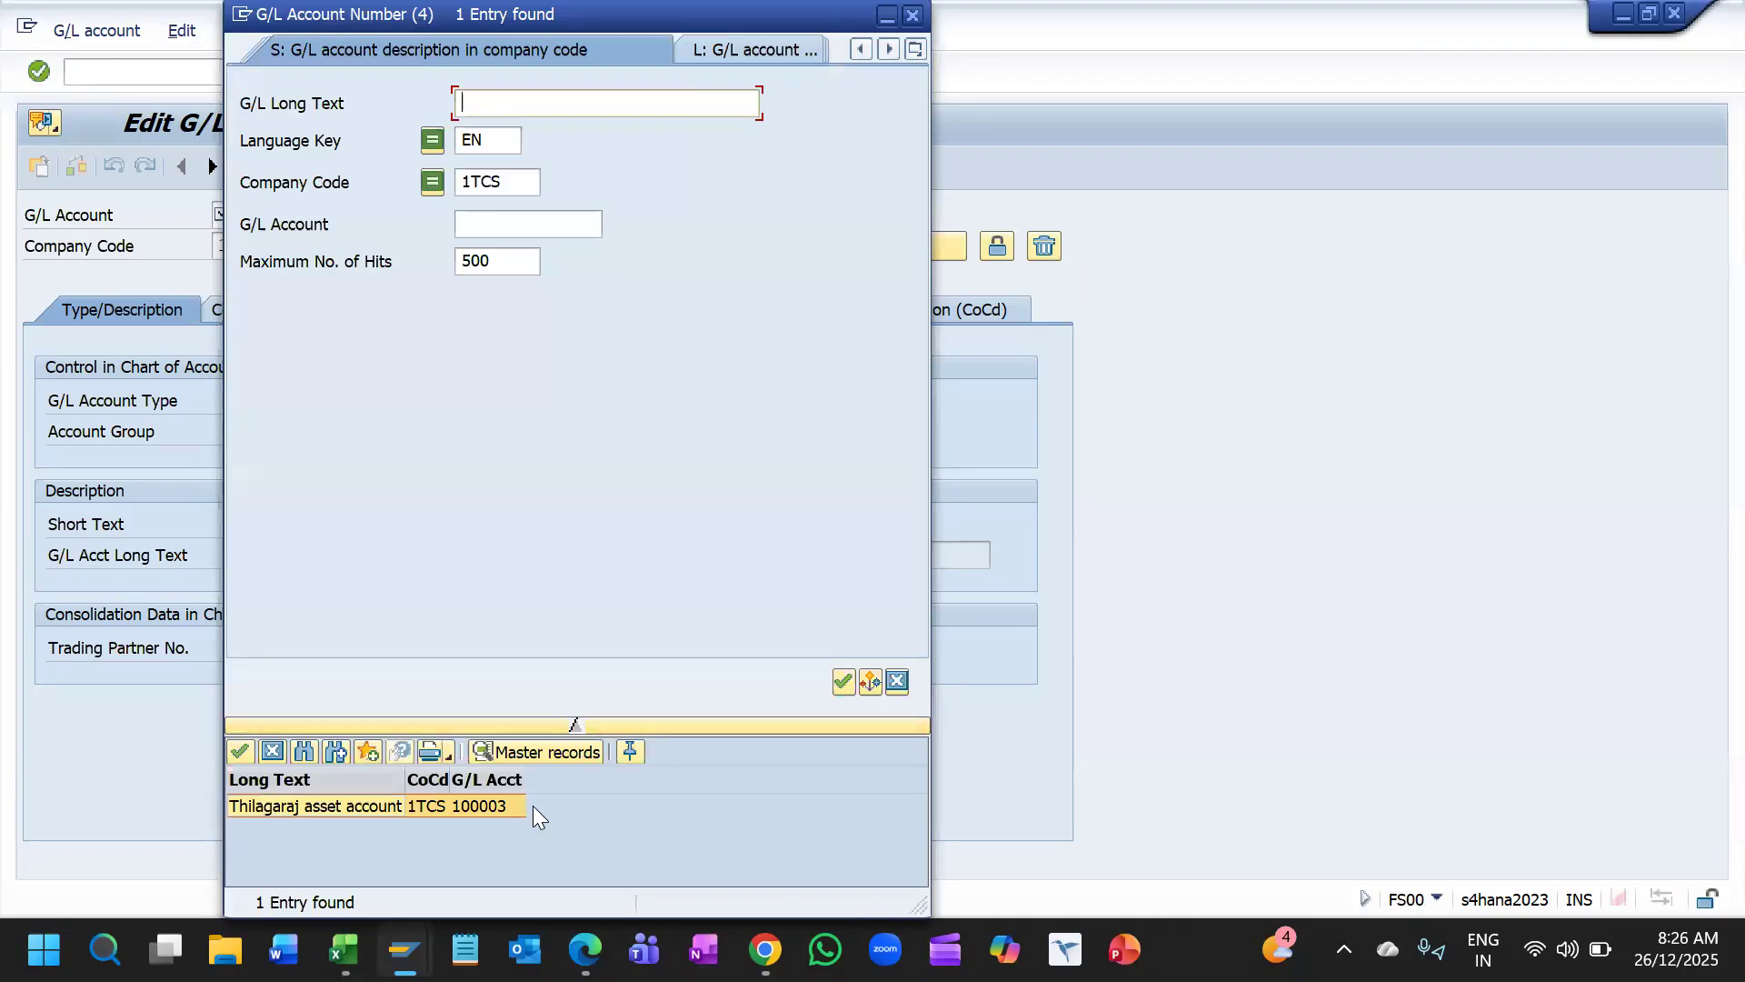
click(242, 751)
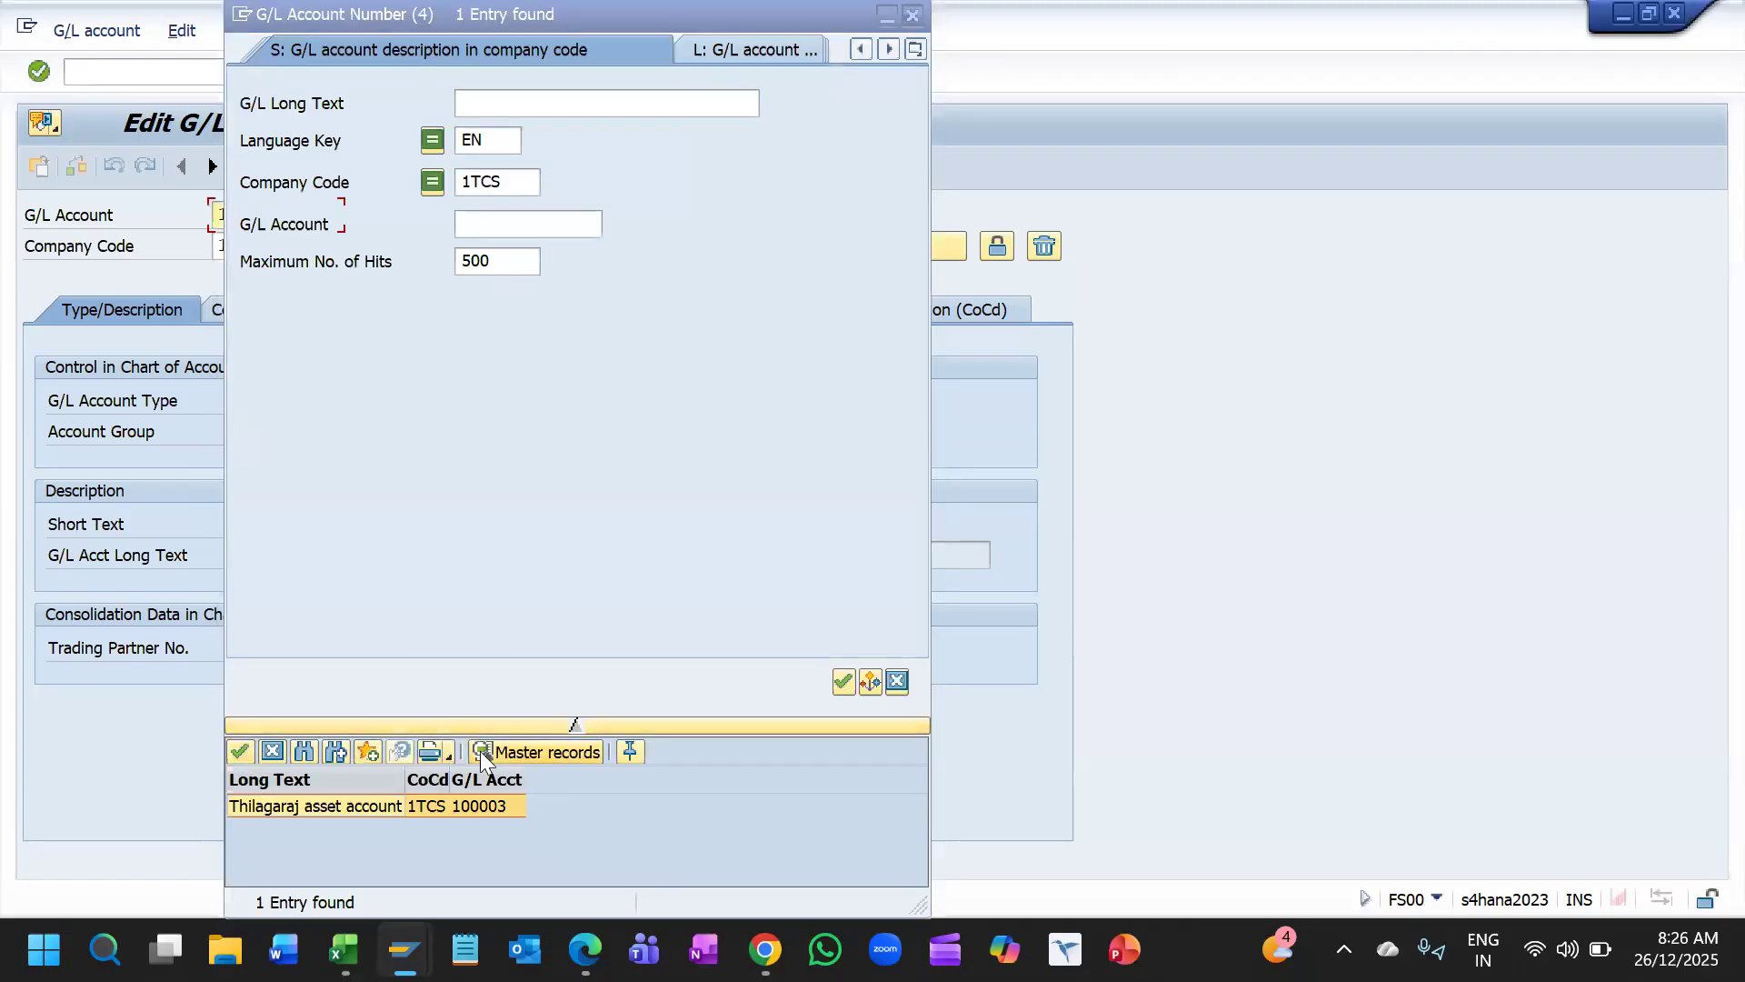
click(244, 749)
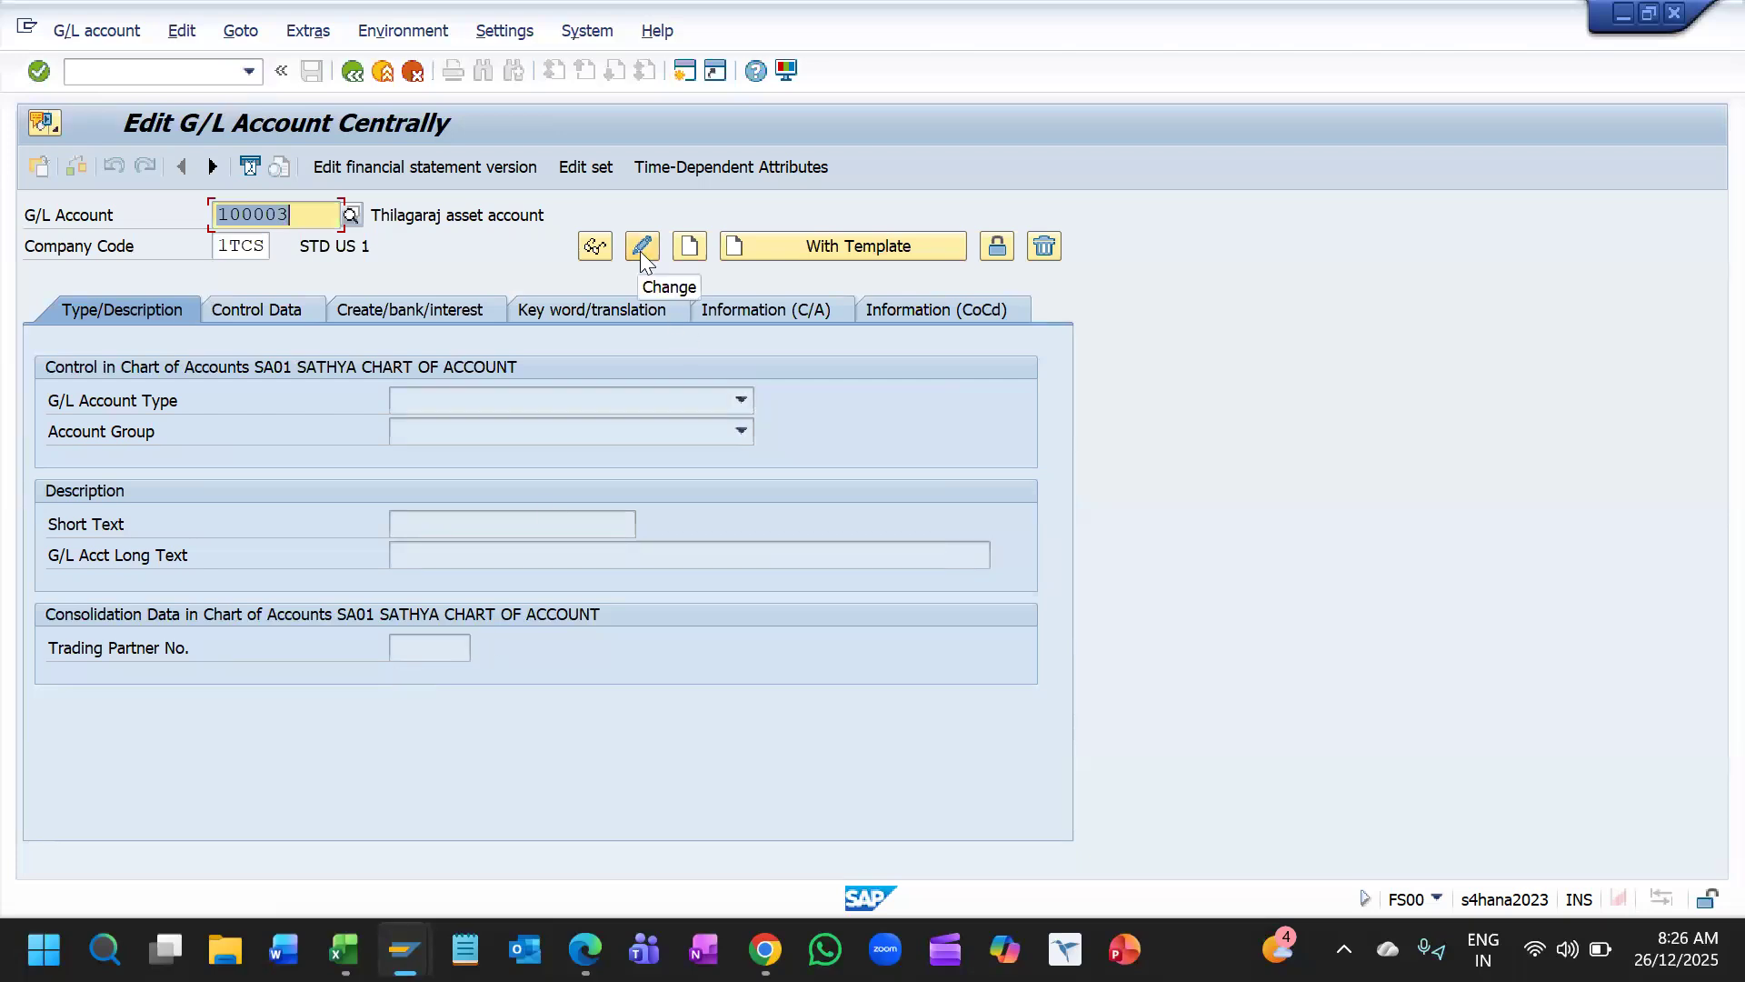
Step: Clear the G/L account and check the list of accounts for company code 1TCS again
key(BackSpace)
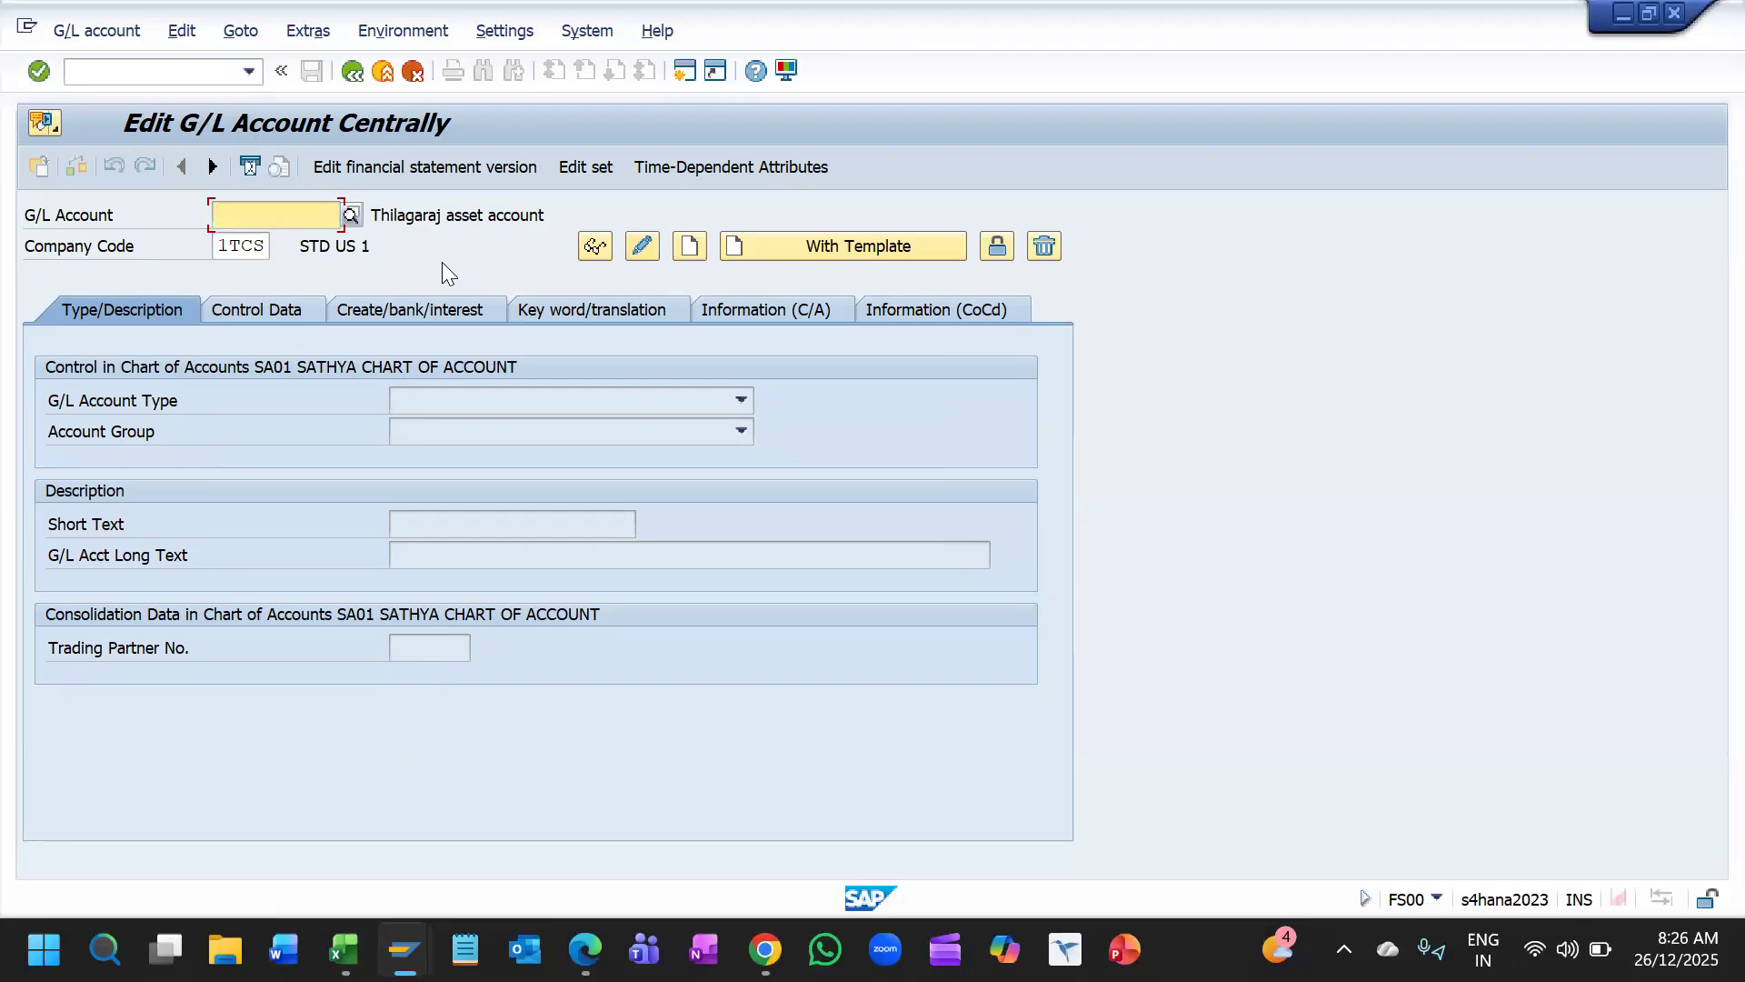
click(350, 215)
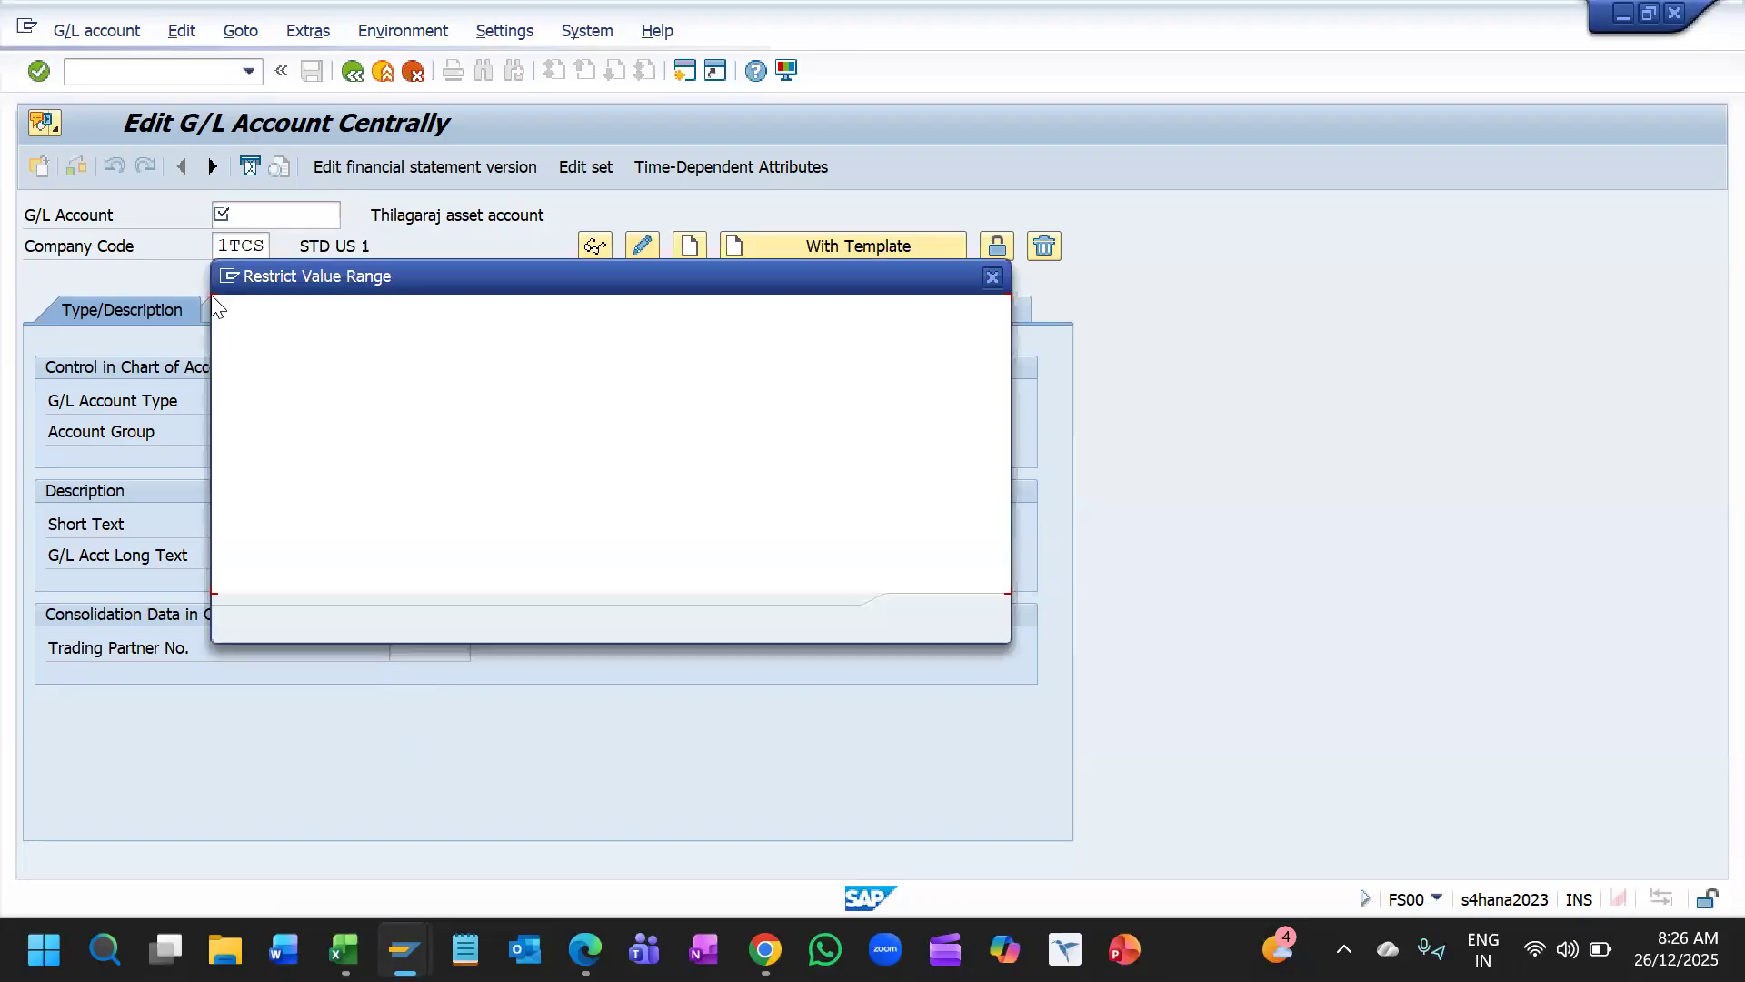
click(920, 625)
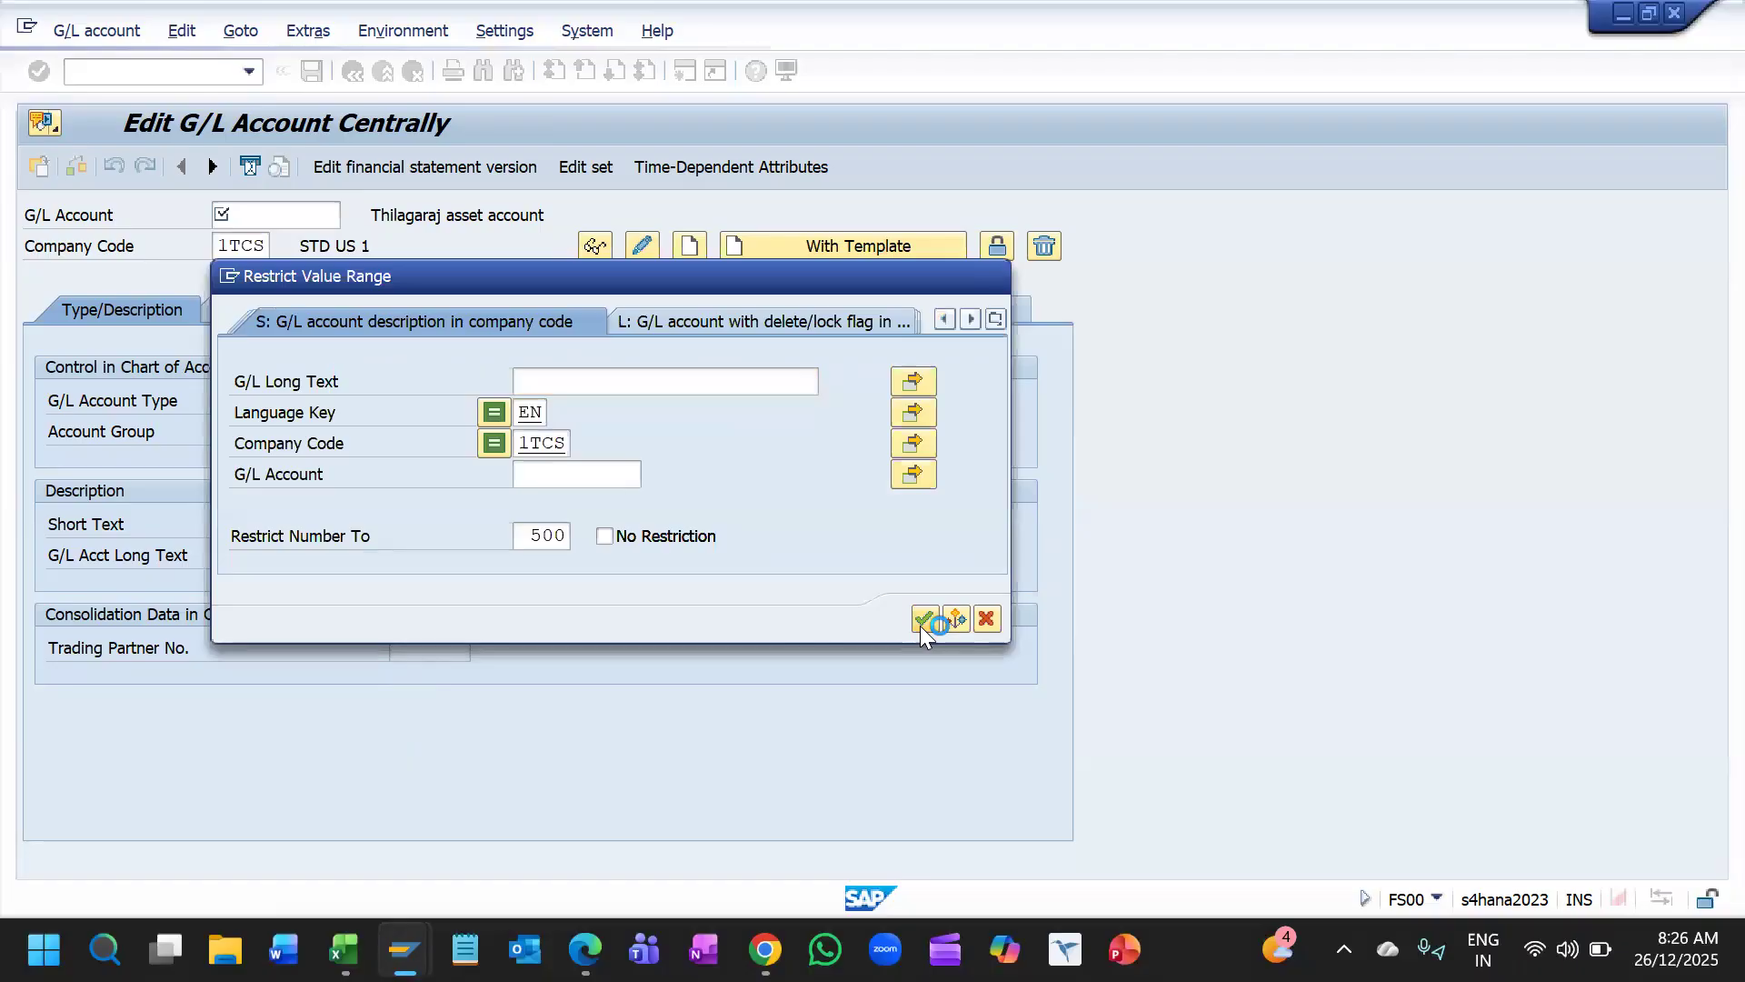
key(Escape)
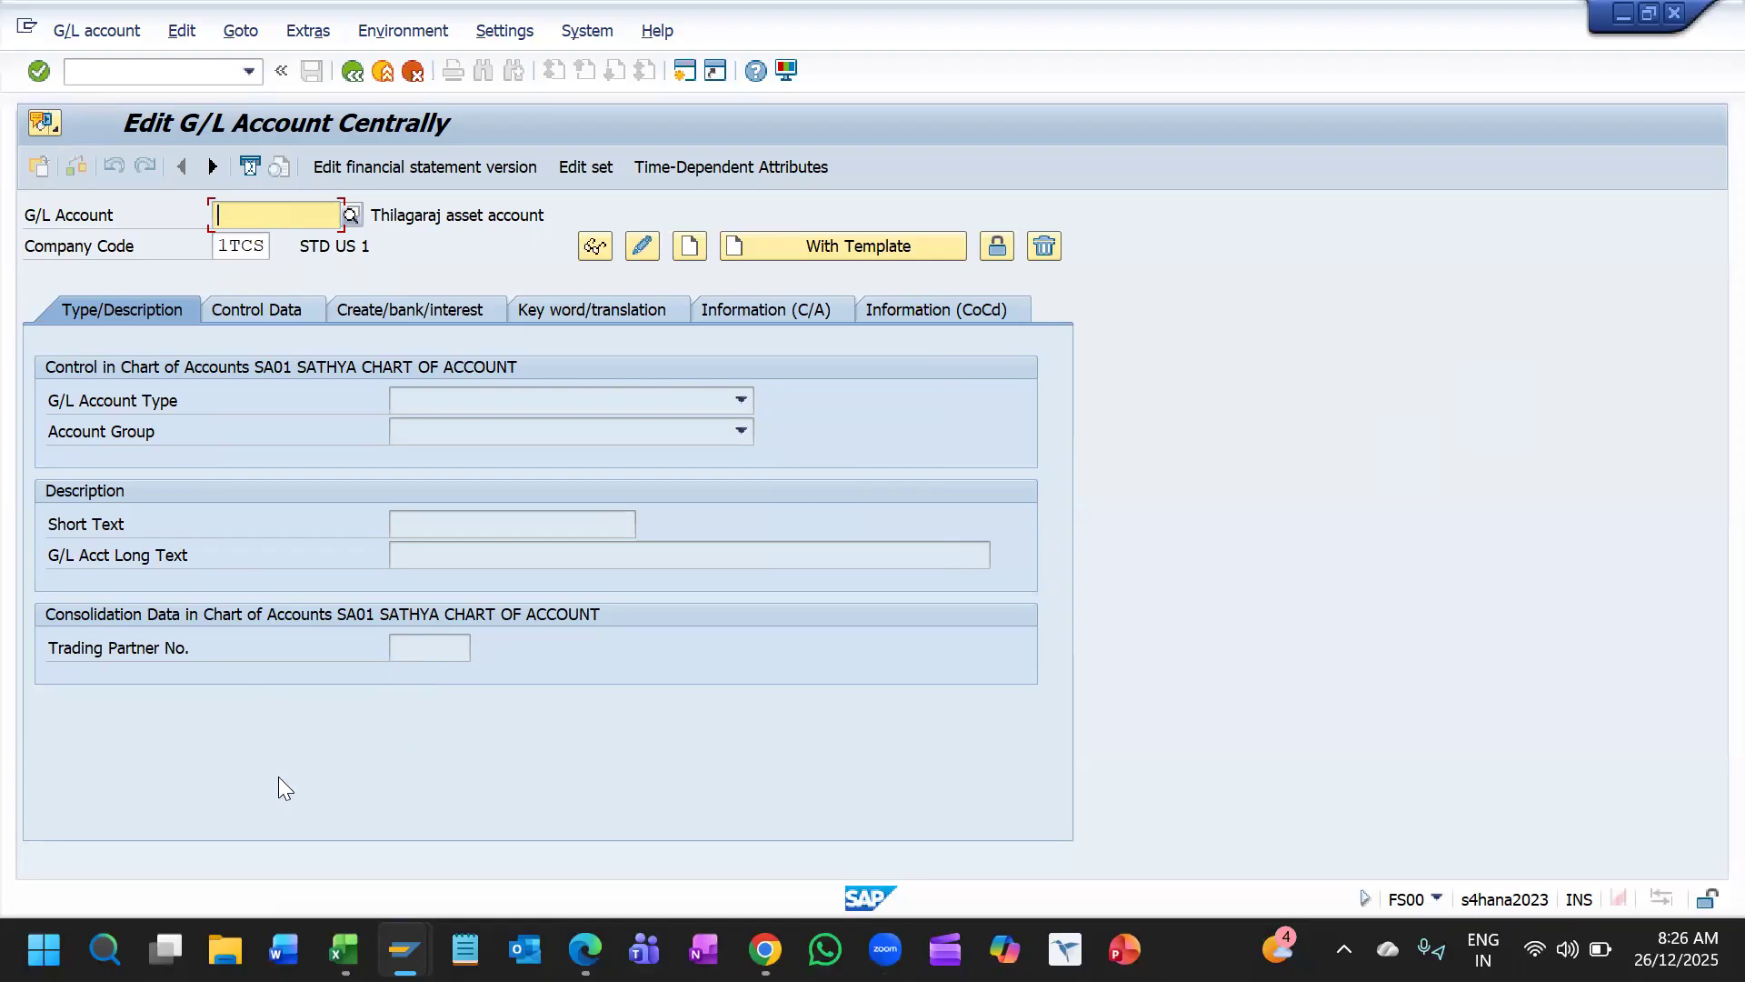
Step: Delete company code 1TCS from the Company Code overview and save the deletion under customizing request A4HK946432
click(404, 947)
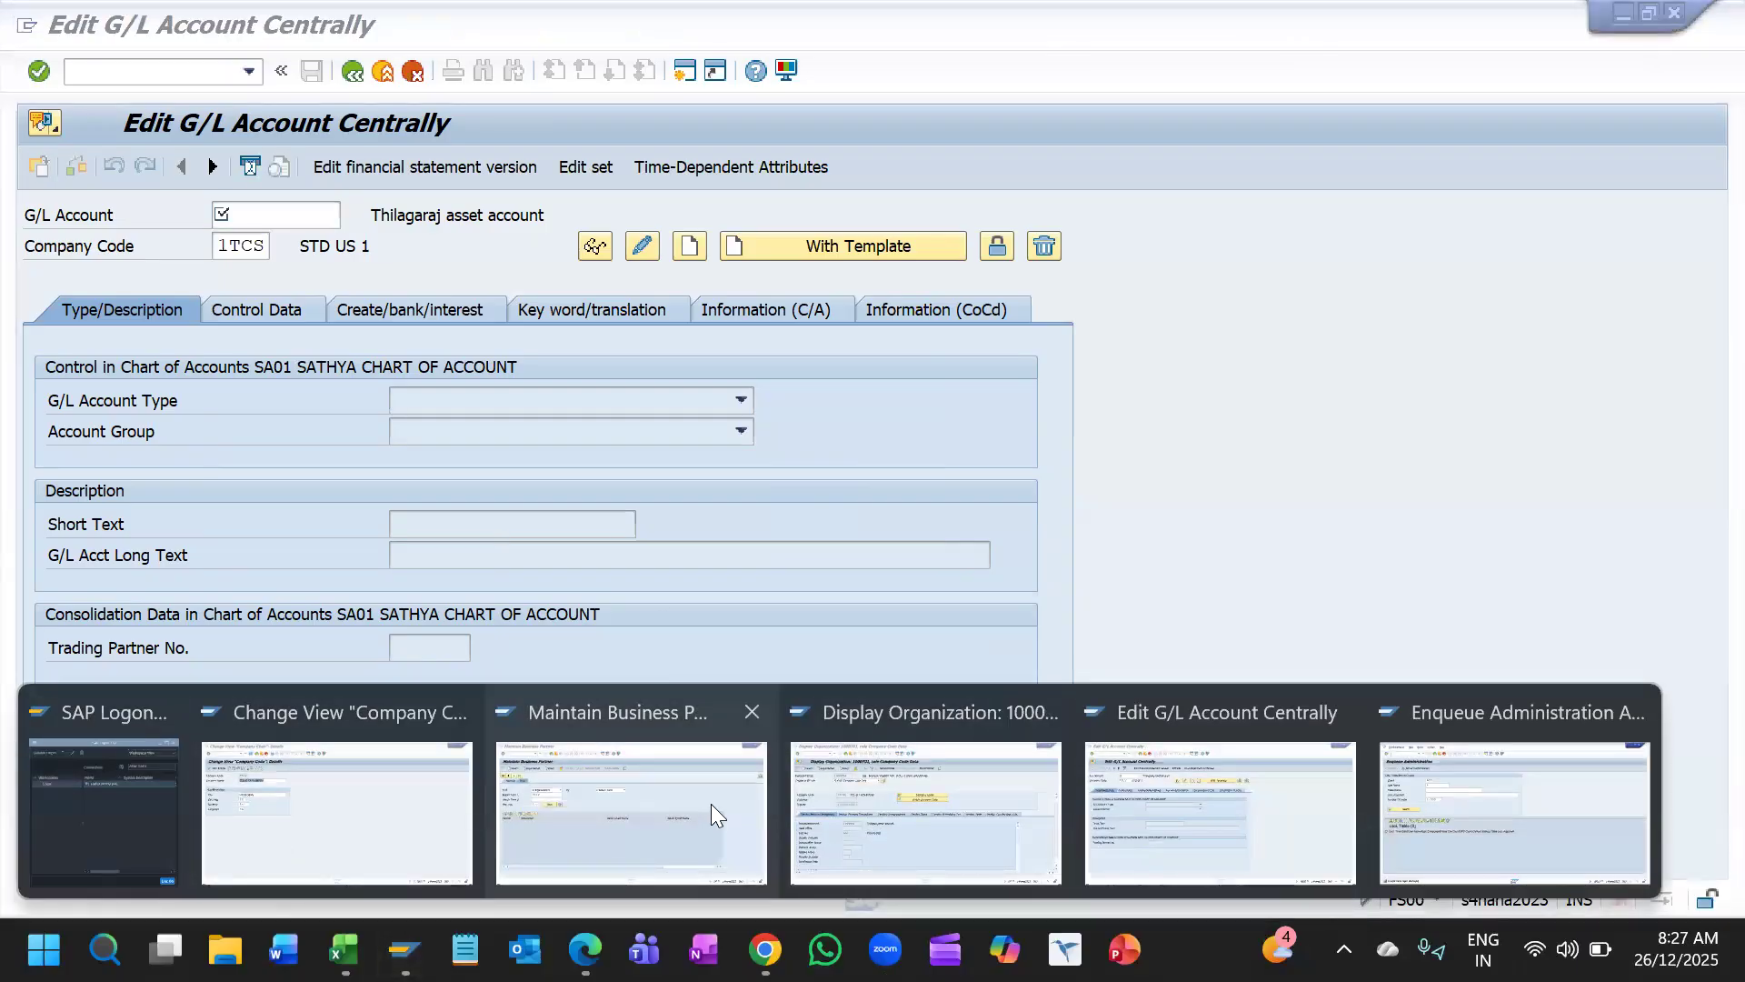
click(375, 798)
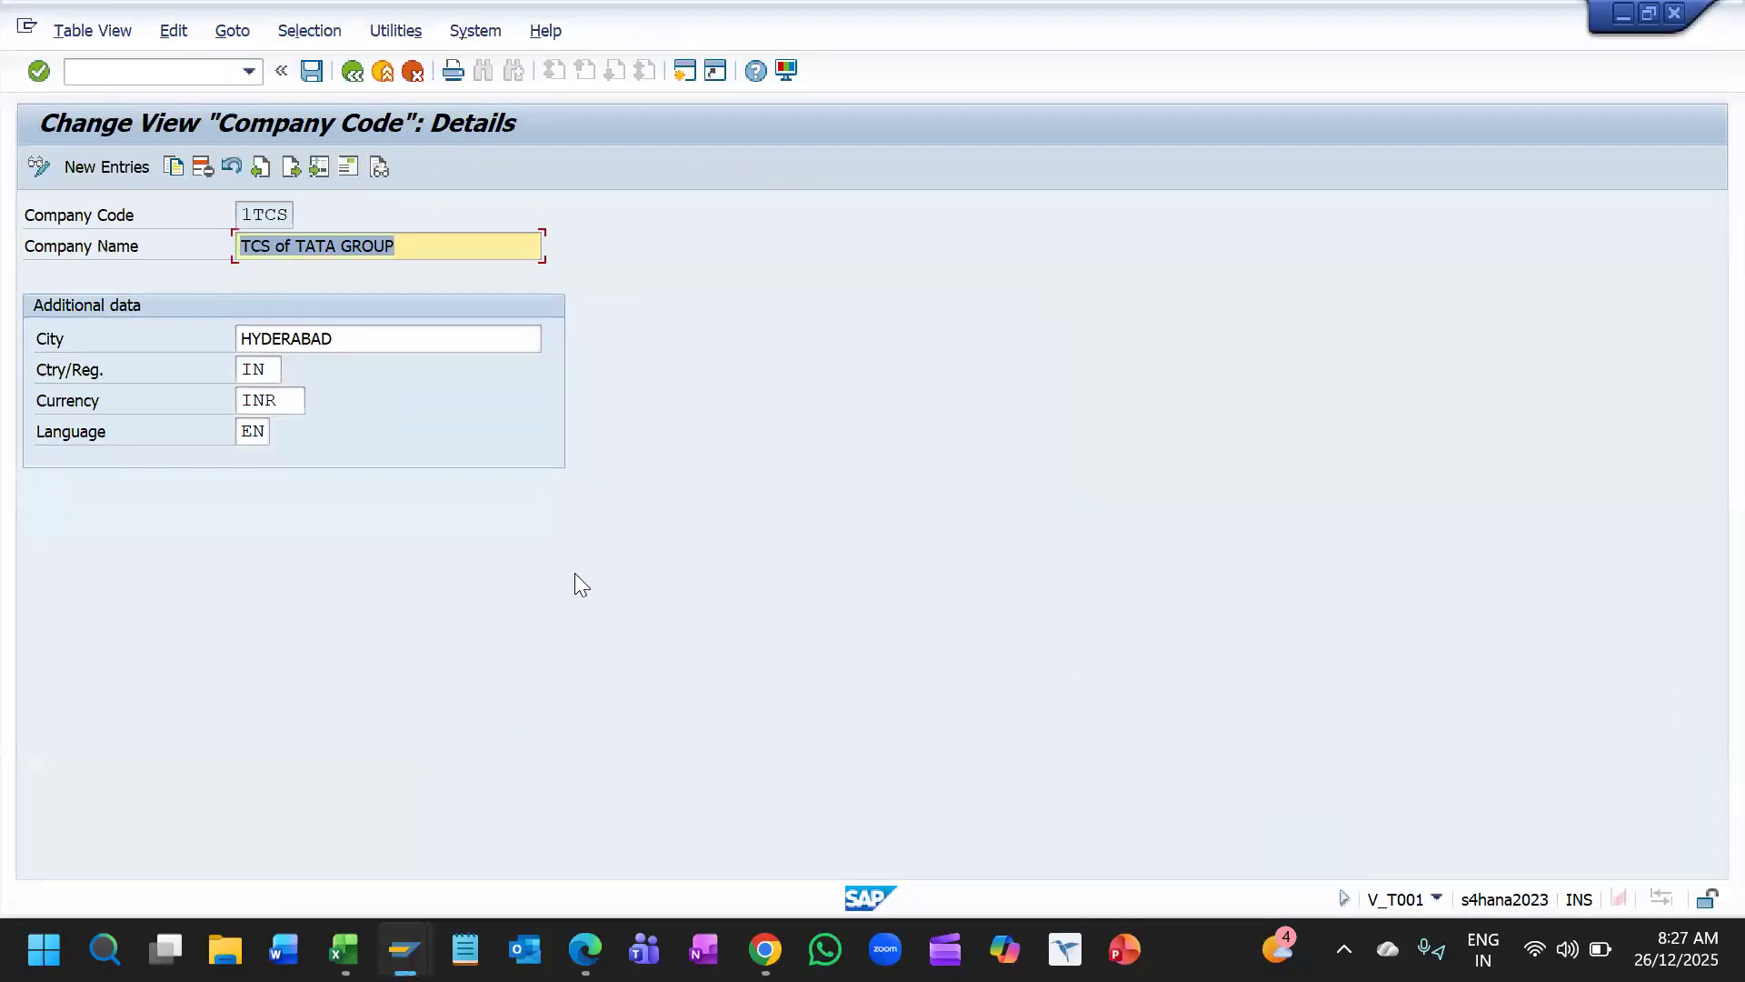
key(F3)
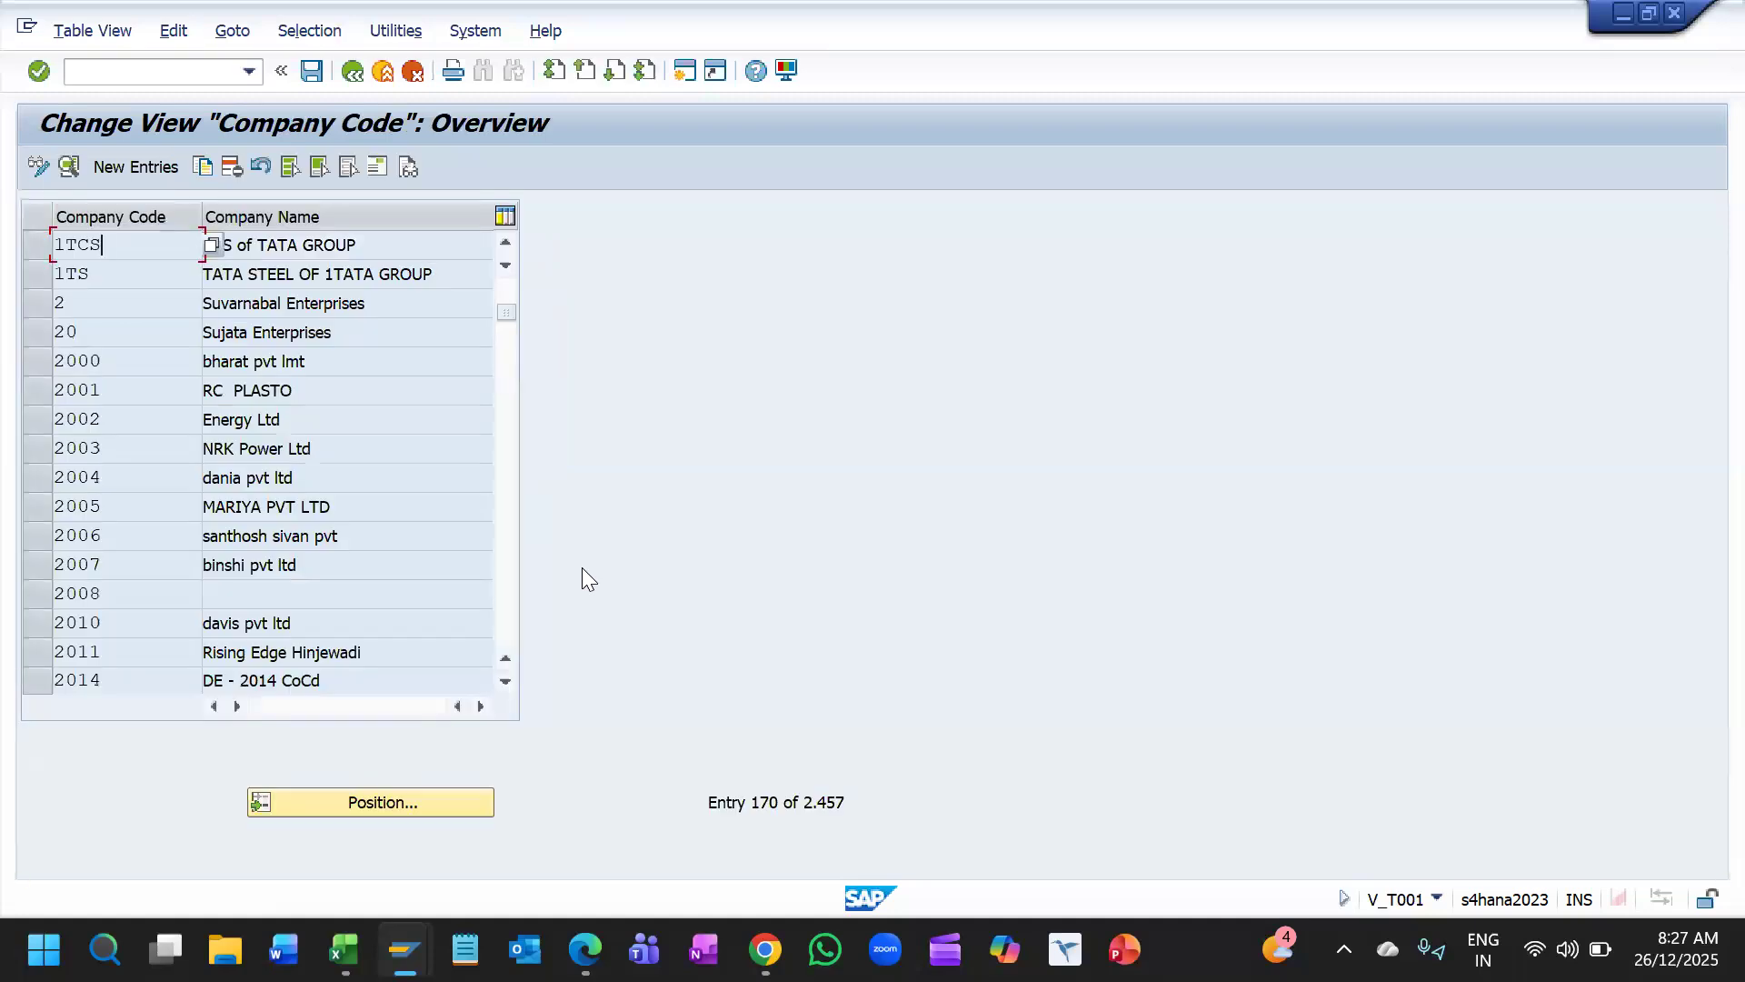
click(39, 246)
click(232, 168)
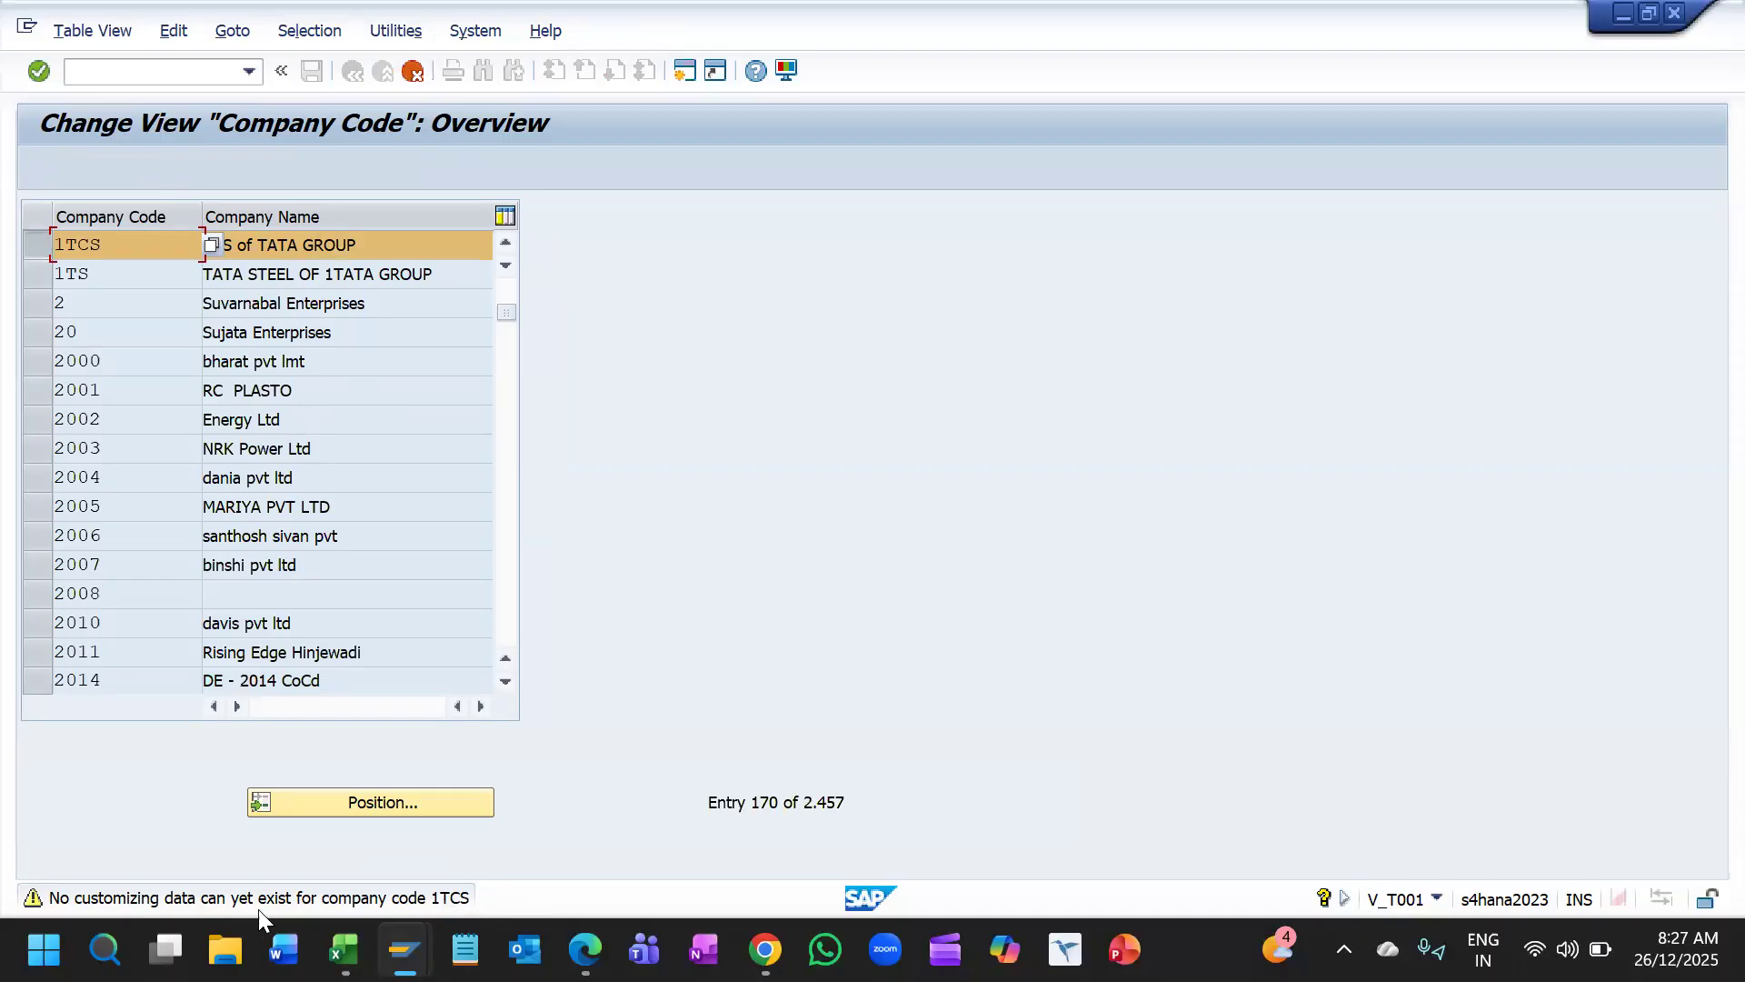
key(shift+F2)
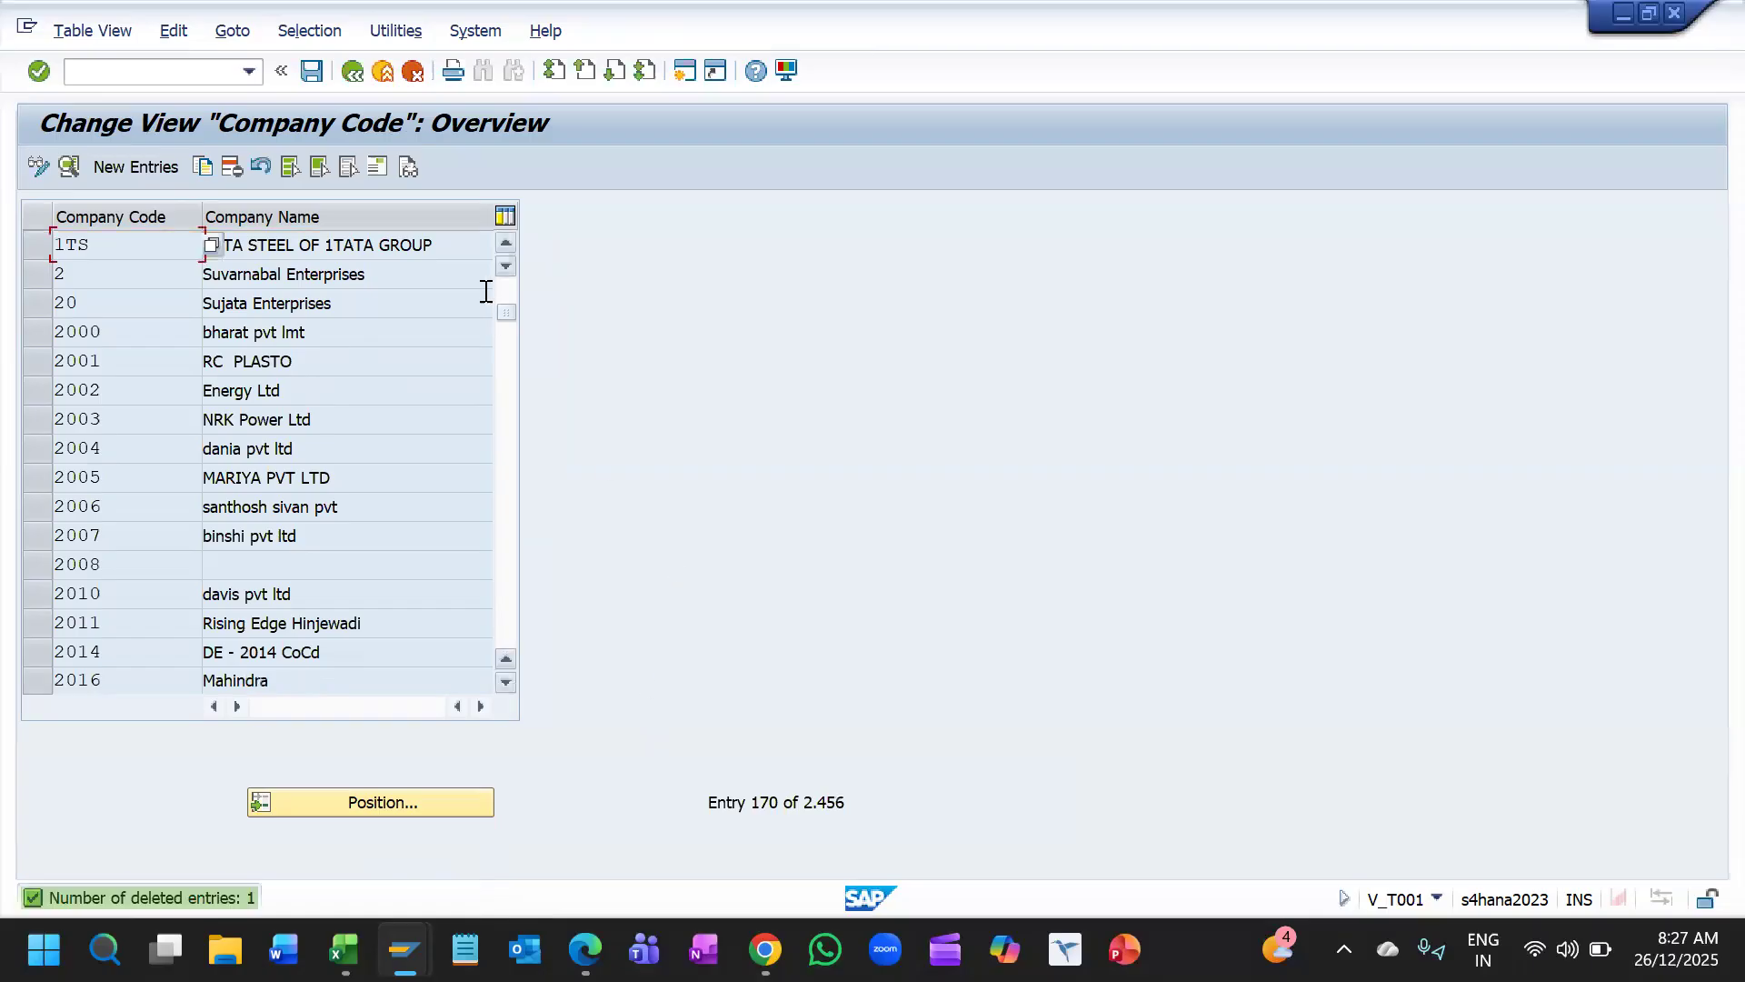
click(311, 72)
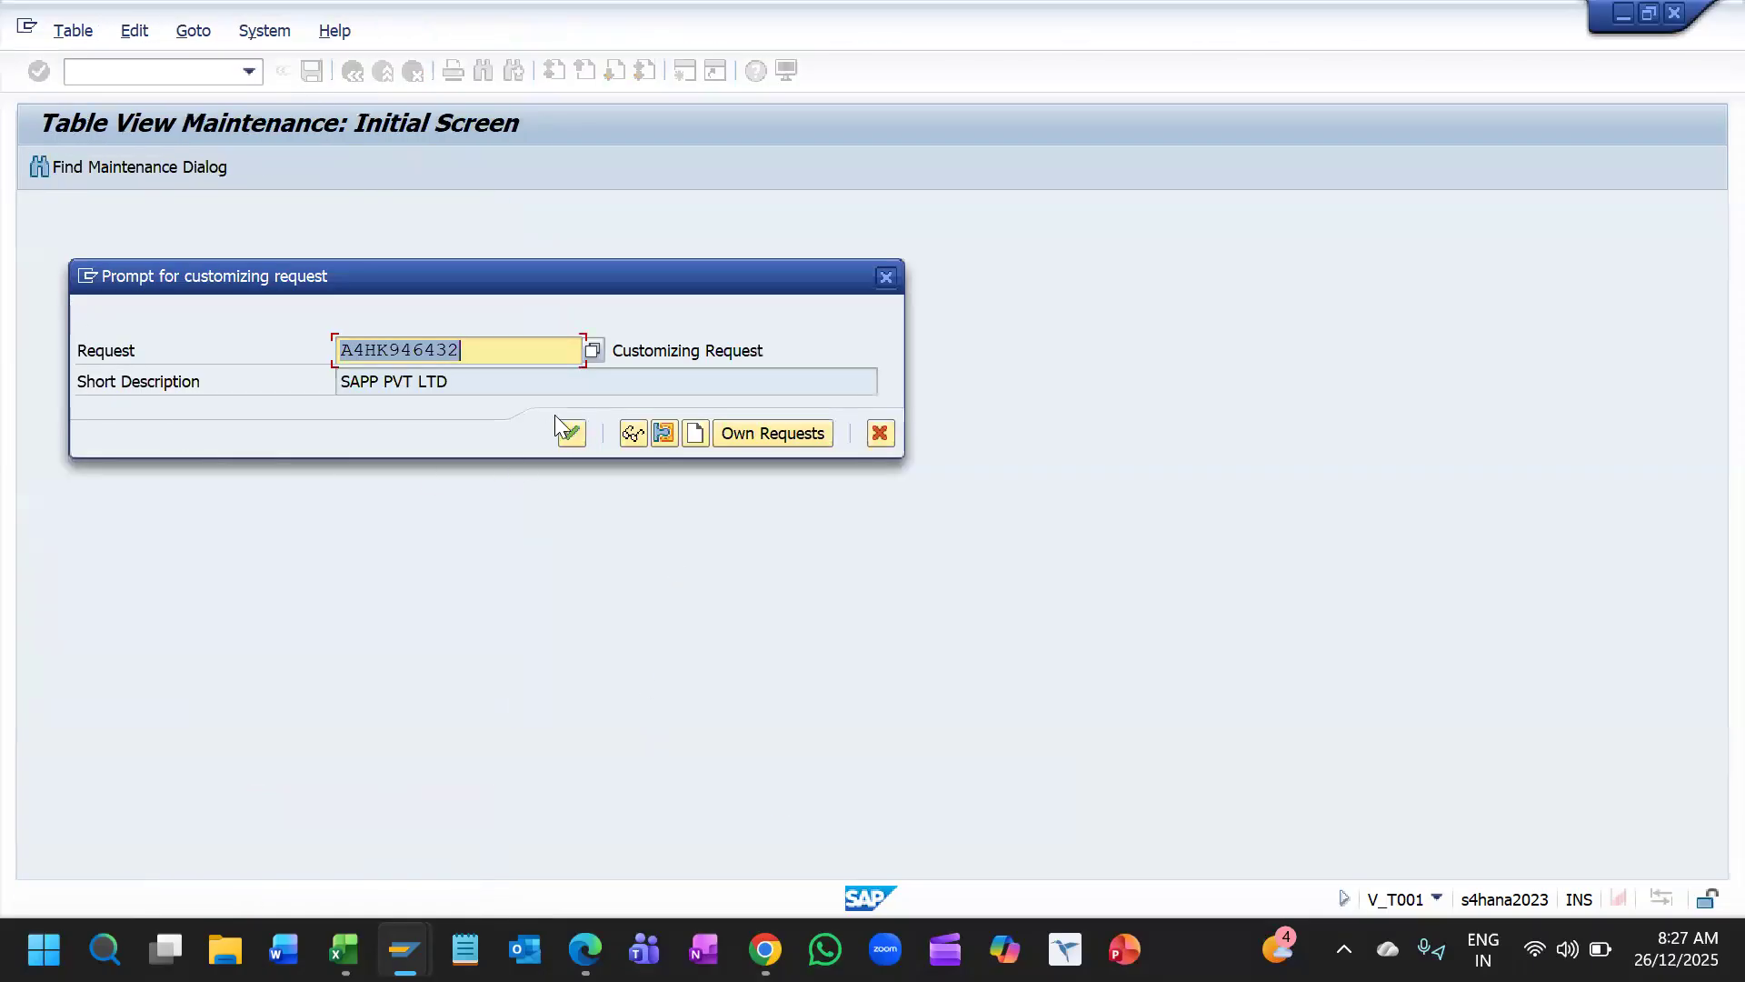
click(571, 429)
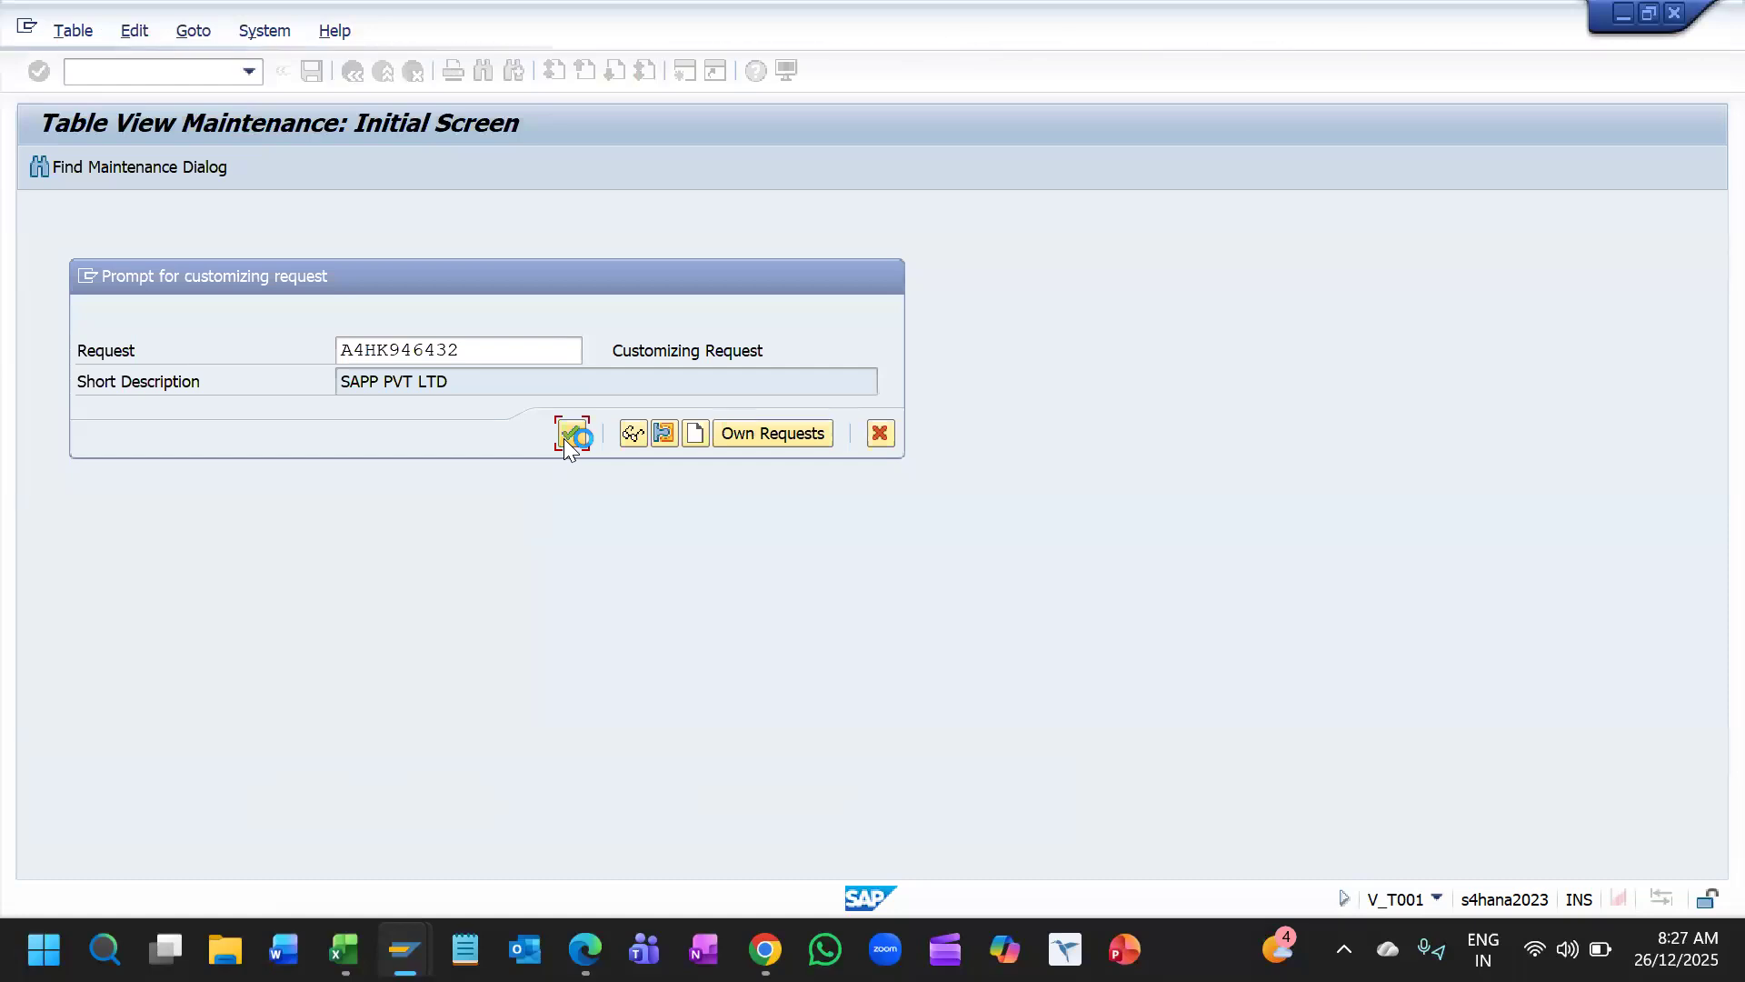
Step: Return to the G/L account maintenance session and set the company code to 0001
mouse_move(404, 948)
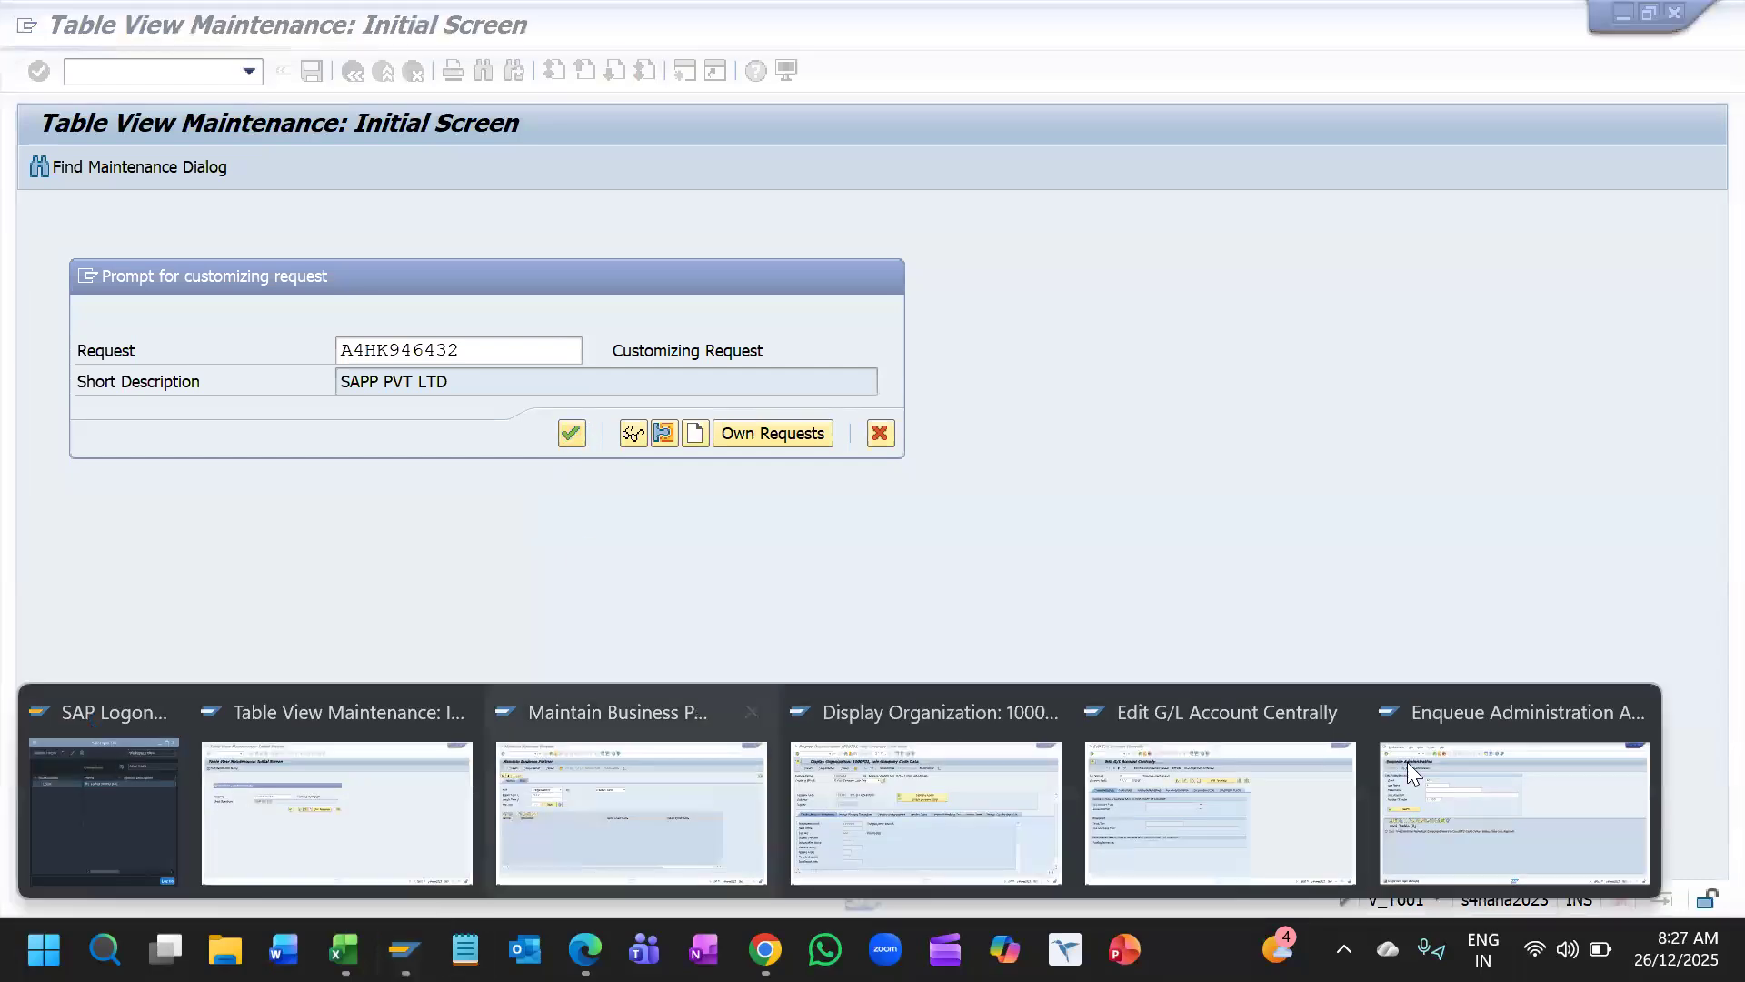
click(1249, 798)
key(Tab)
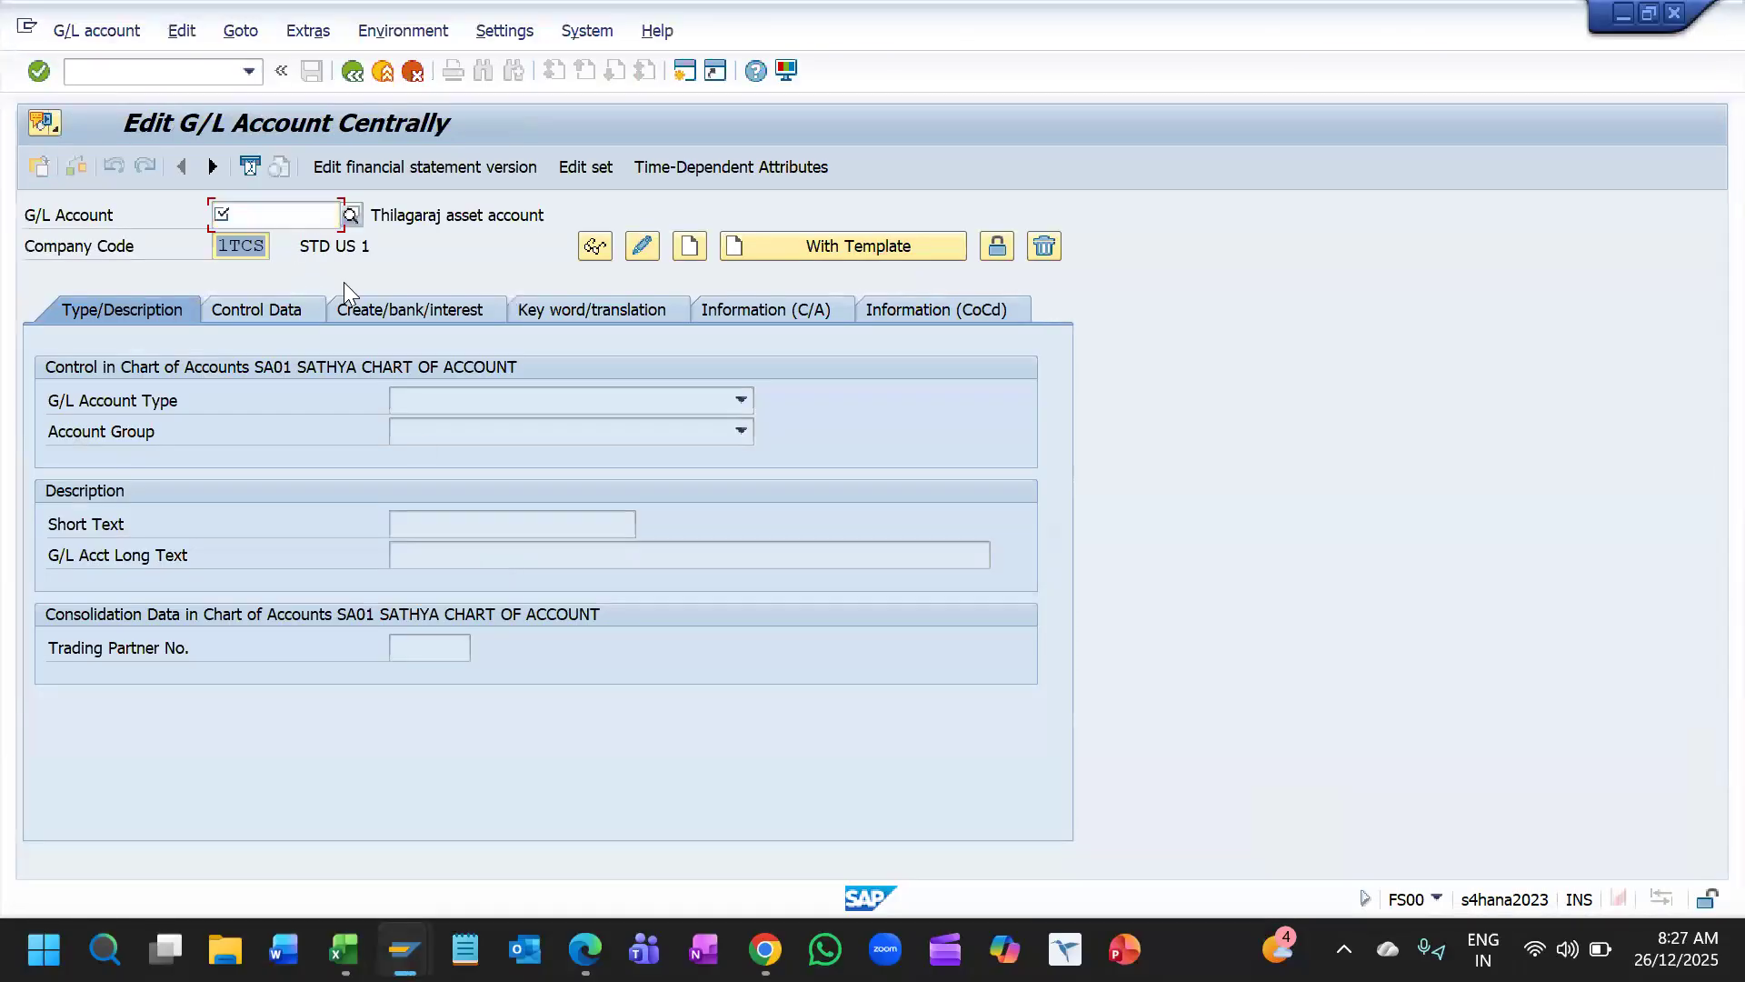
text(0001)
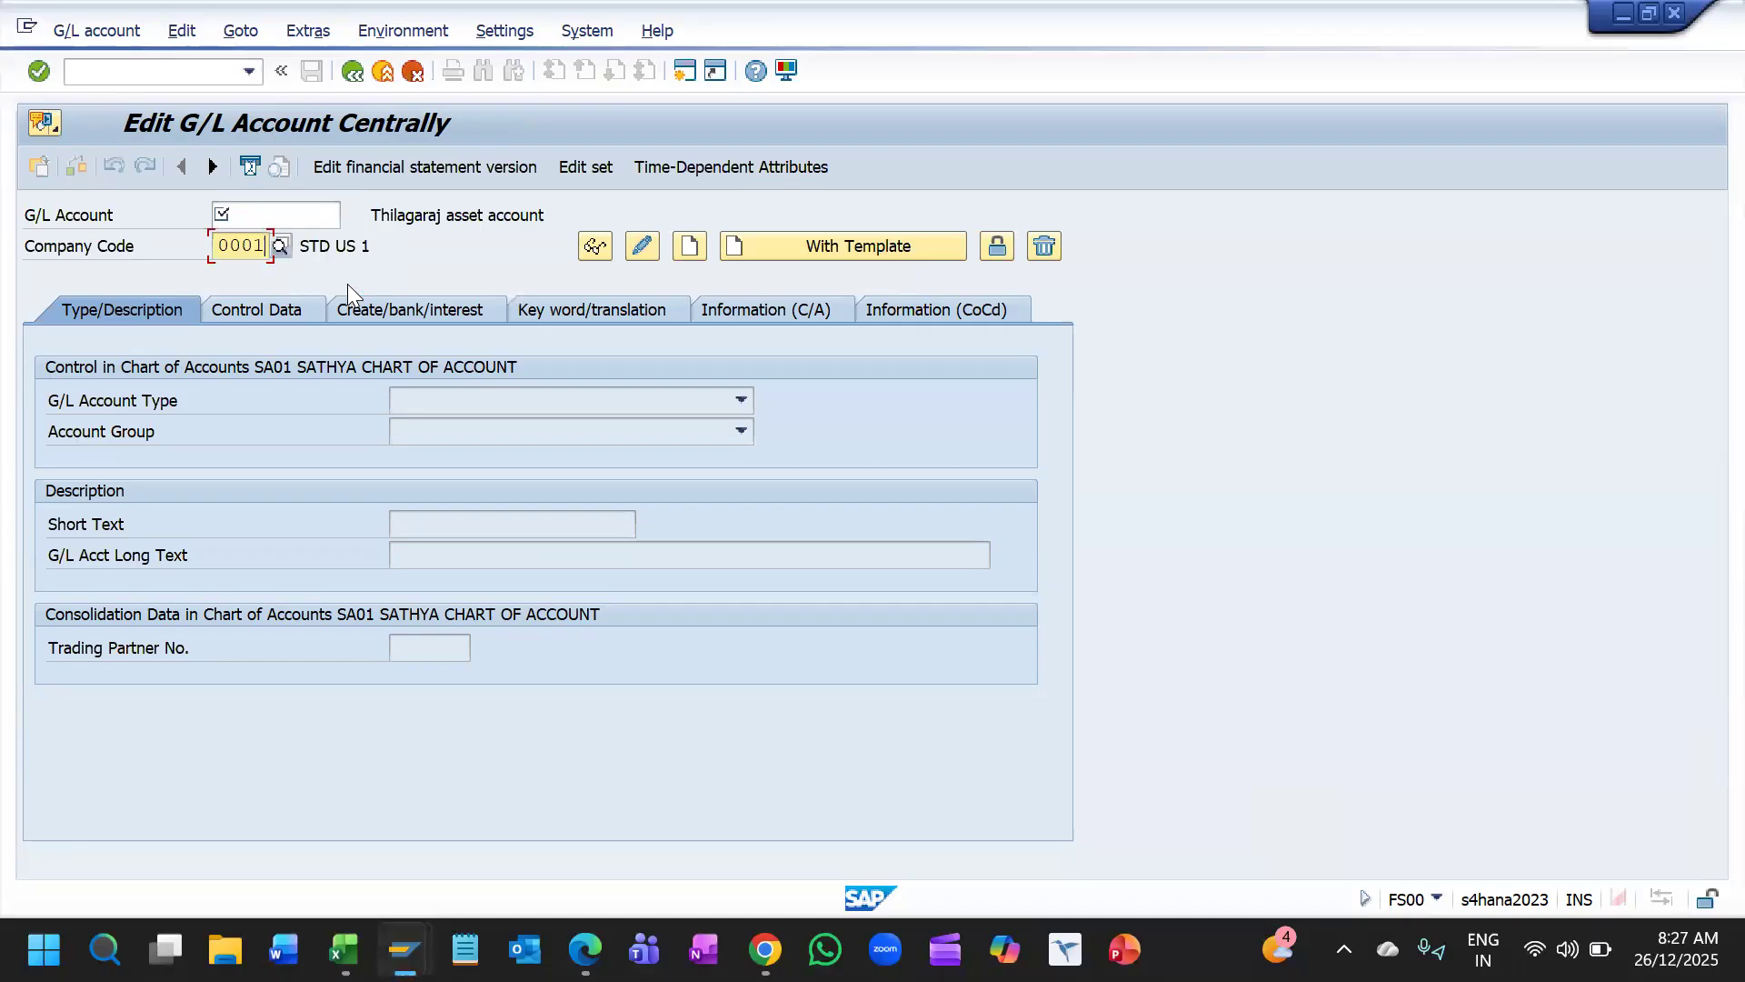
key(Return)
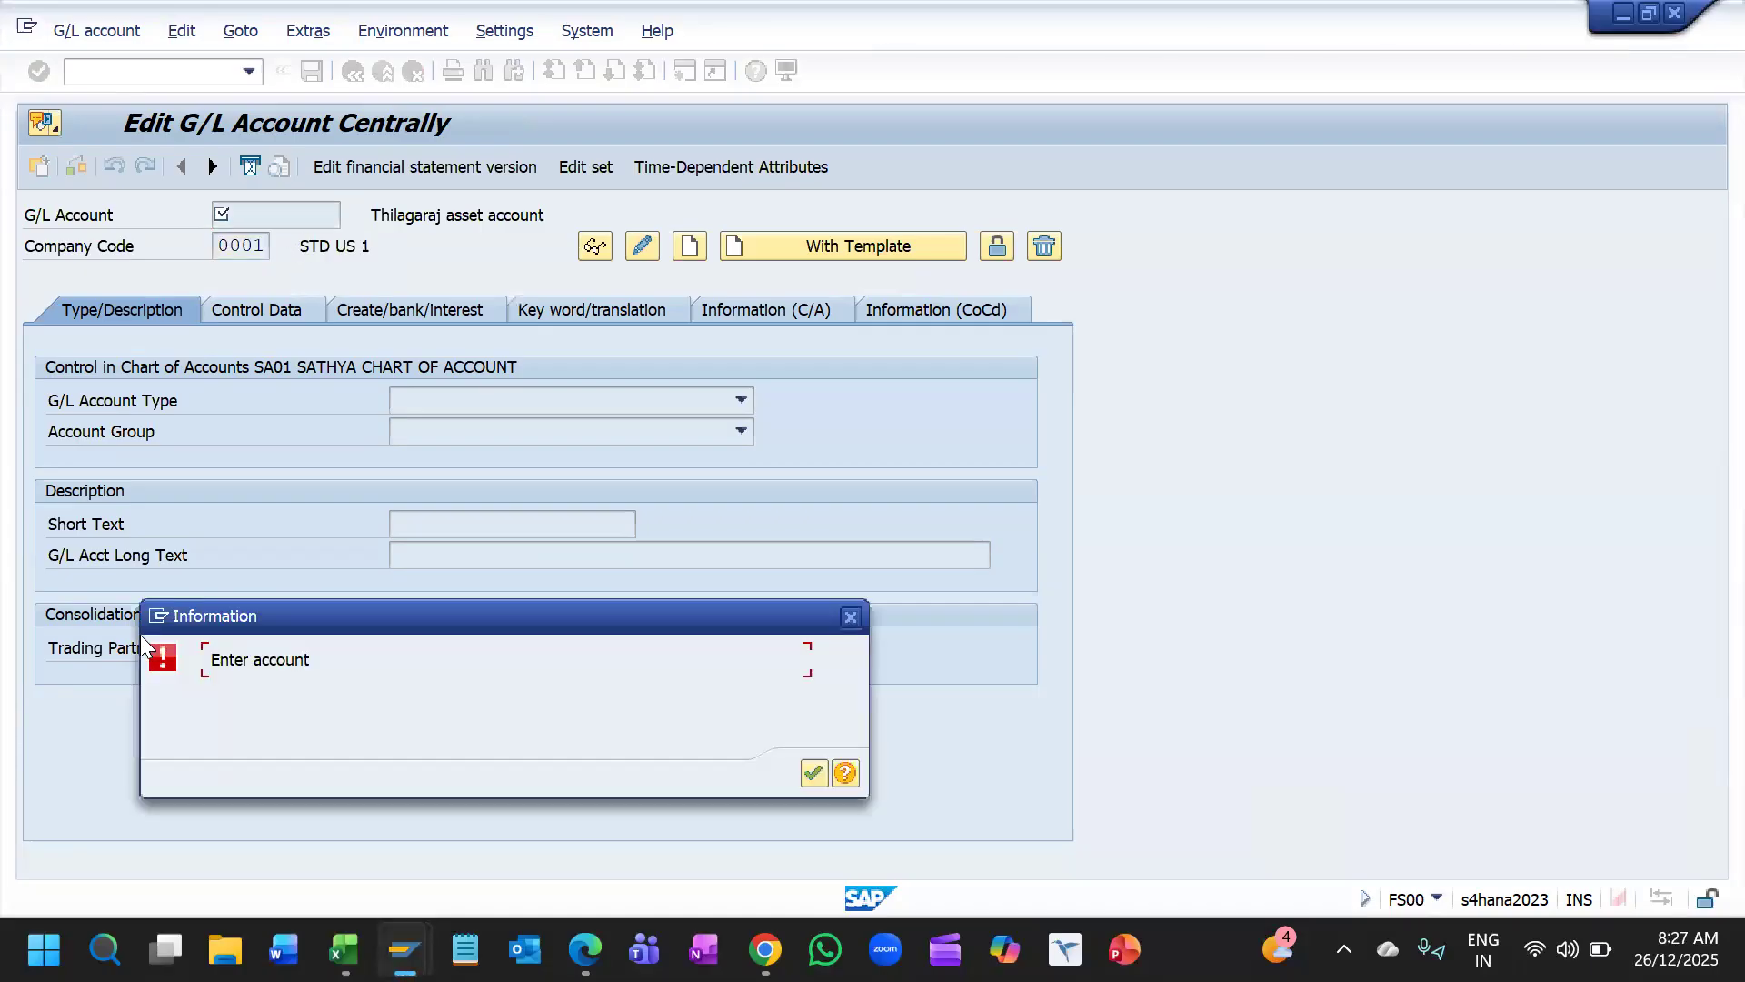
click(812, 773)
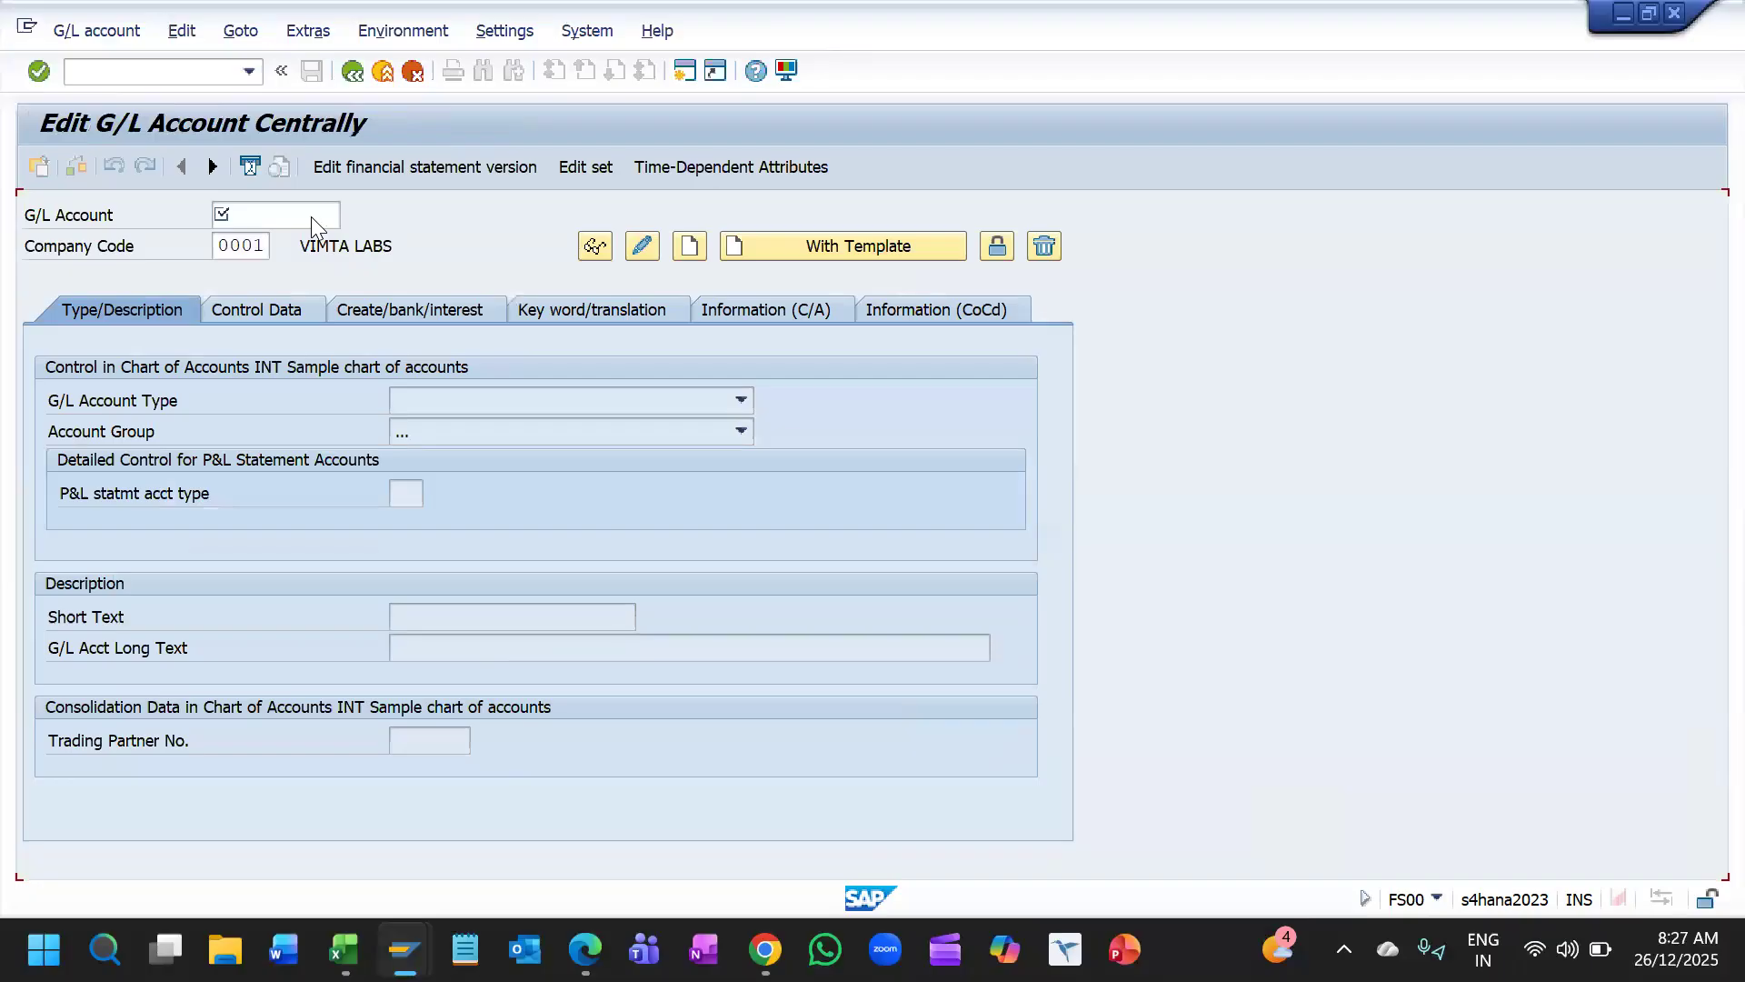
Step: Review the list of G/L accounts that exist in company code 0001
click(350, 217)
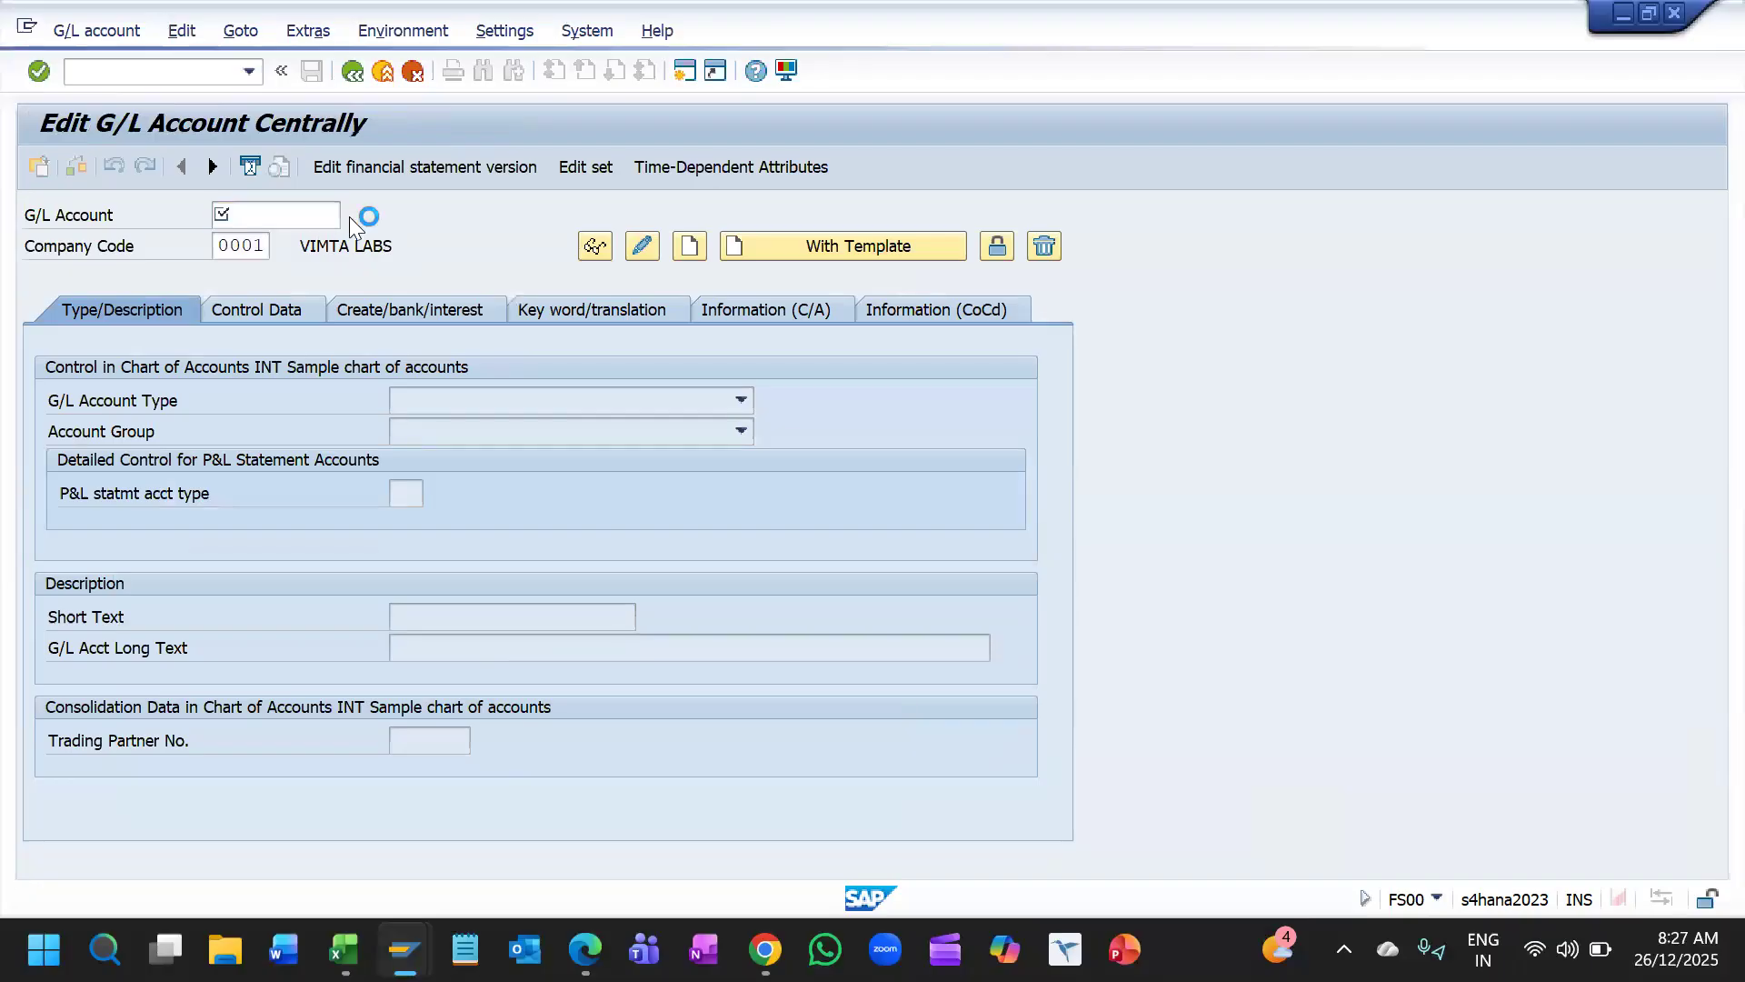
click(924, 618)
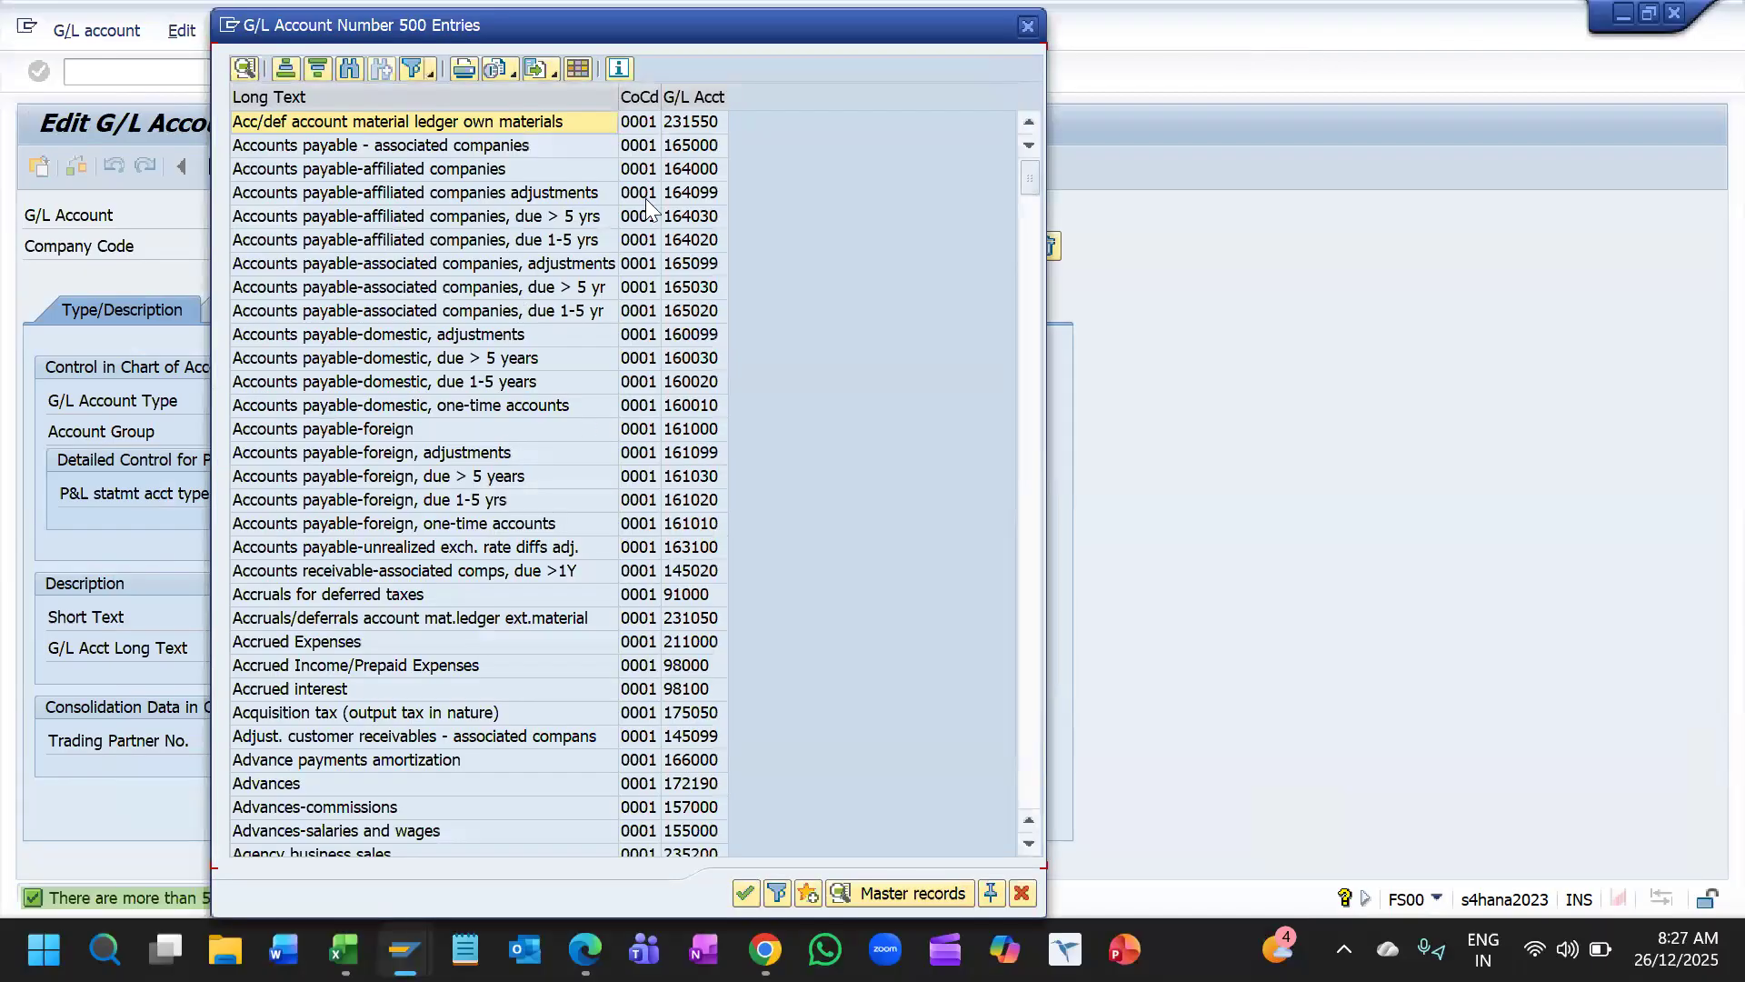
click(1028, 25)
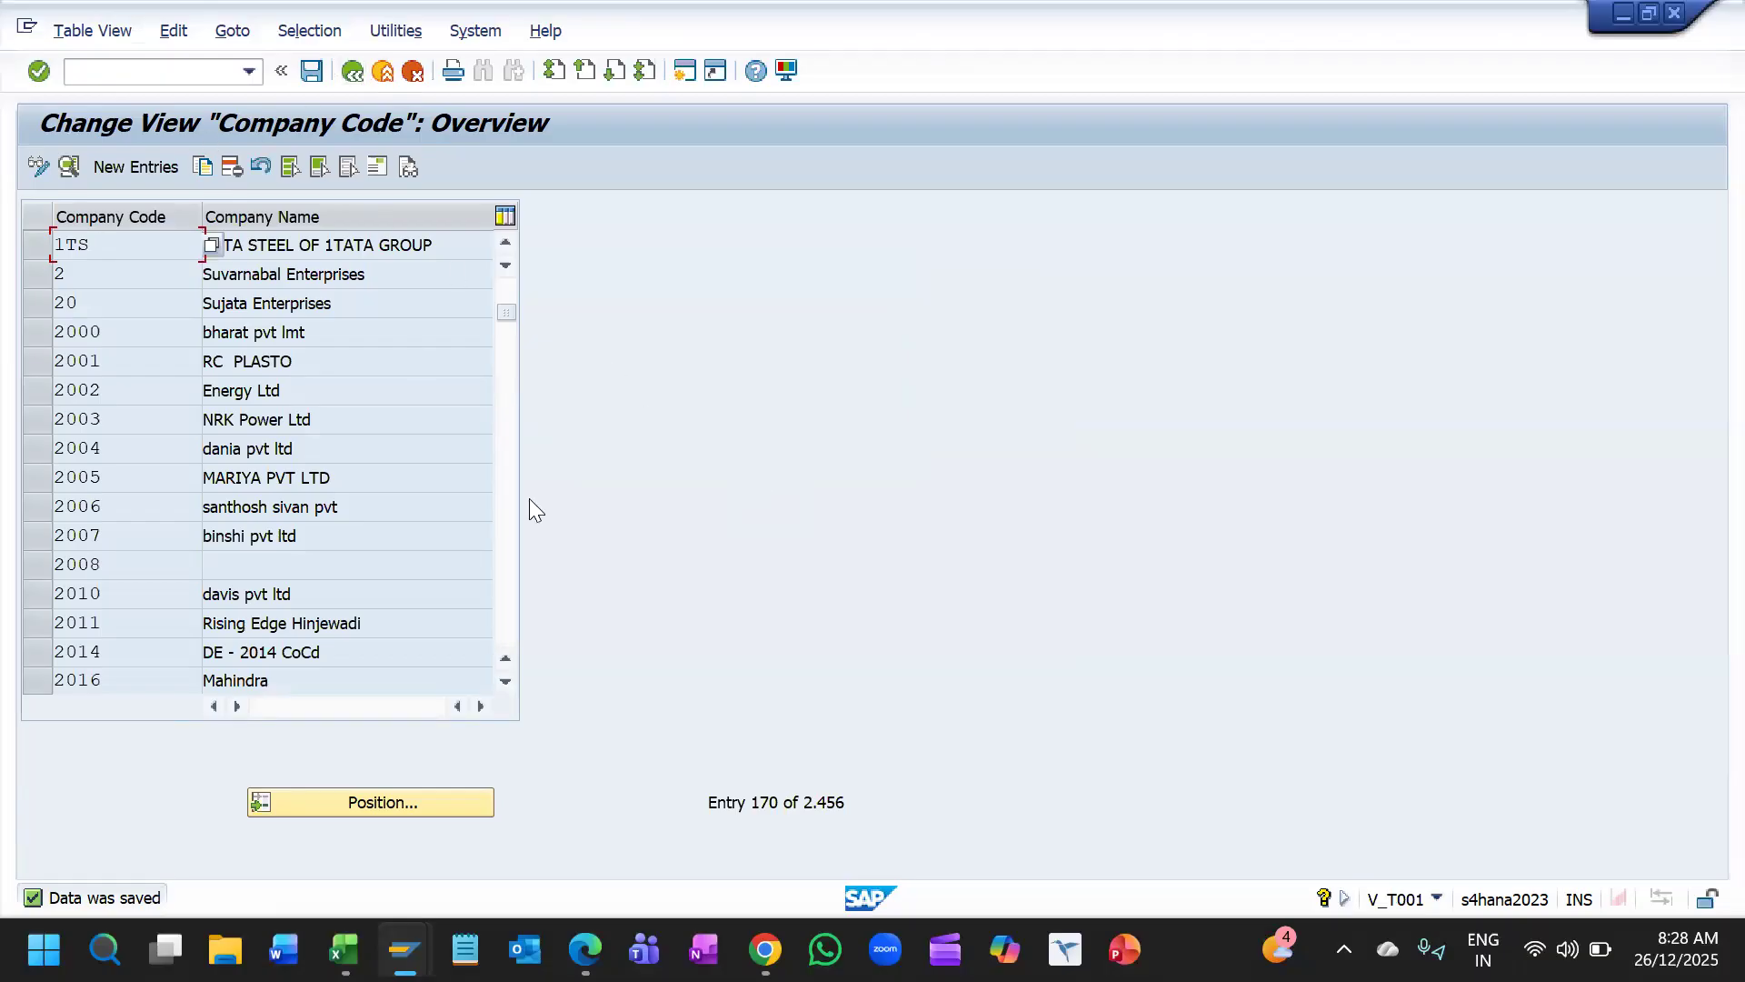
Step: Leave the Company Code overview and open the activity for copying, deleting and checking company codes
click(505, 240)
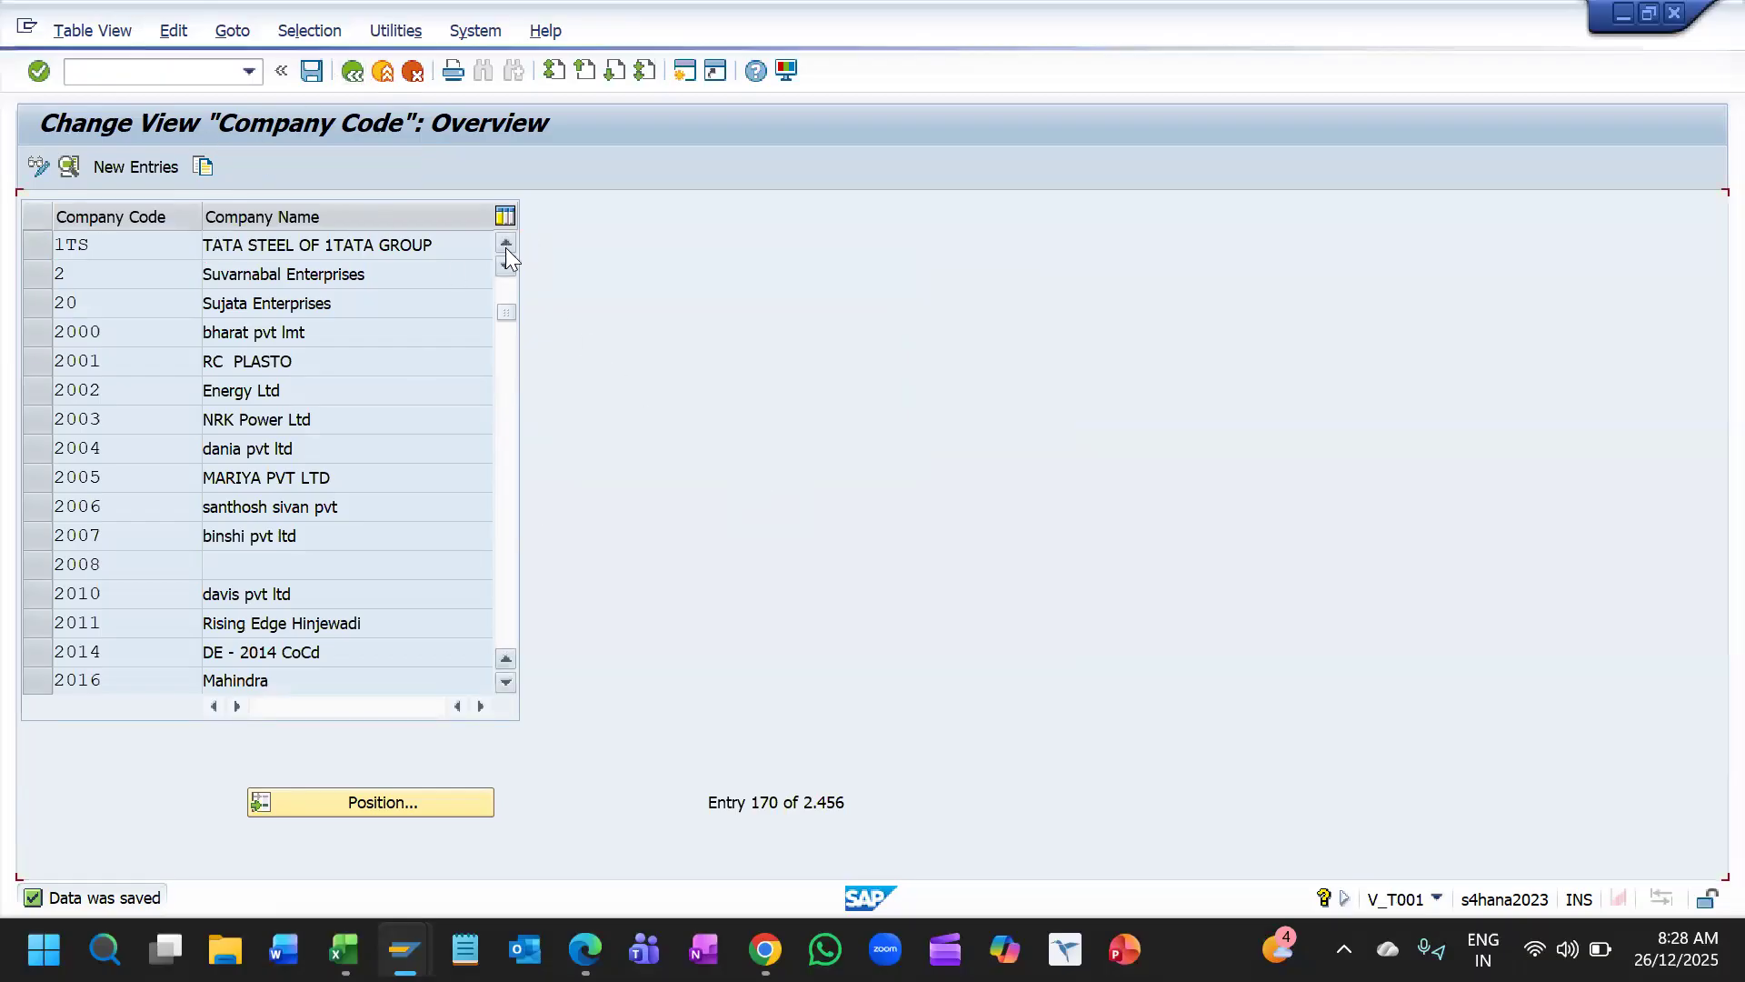
click(349, 73)
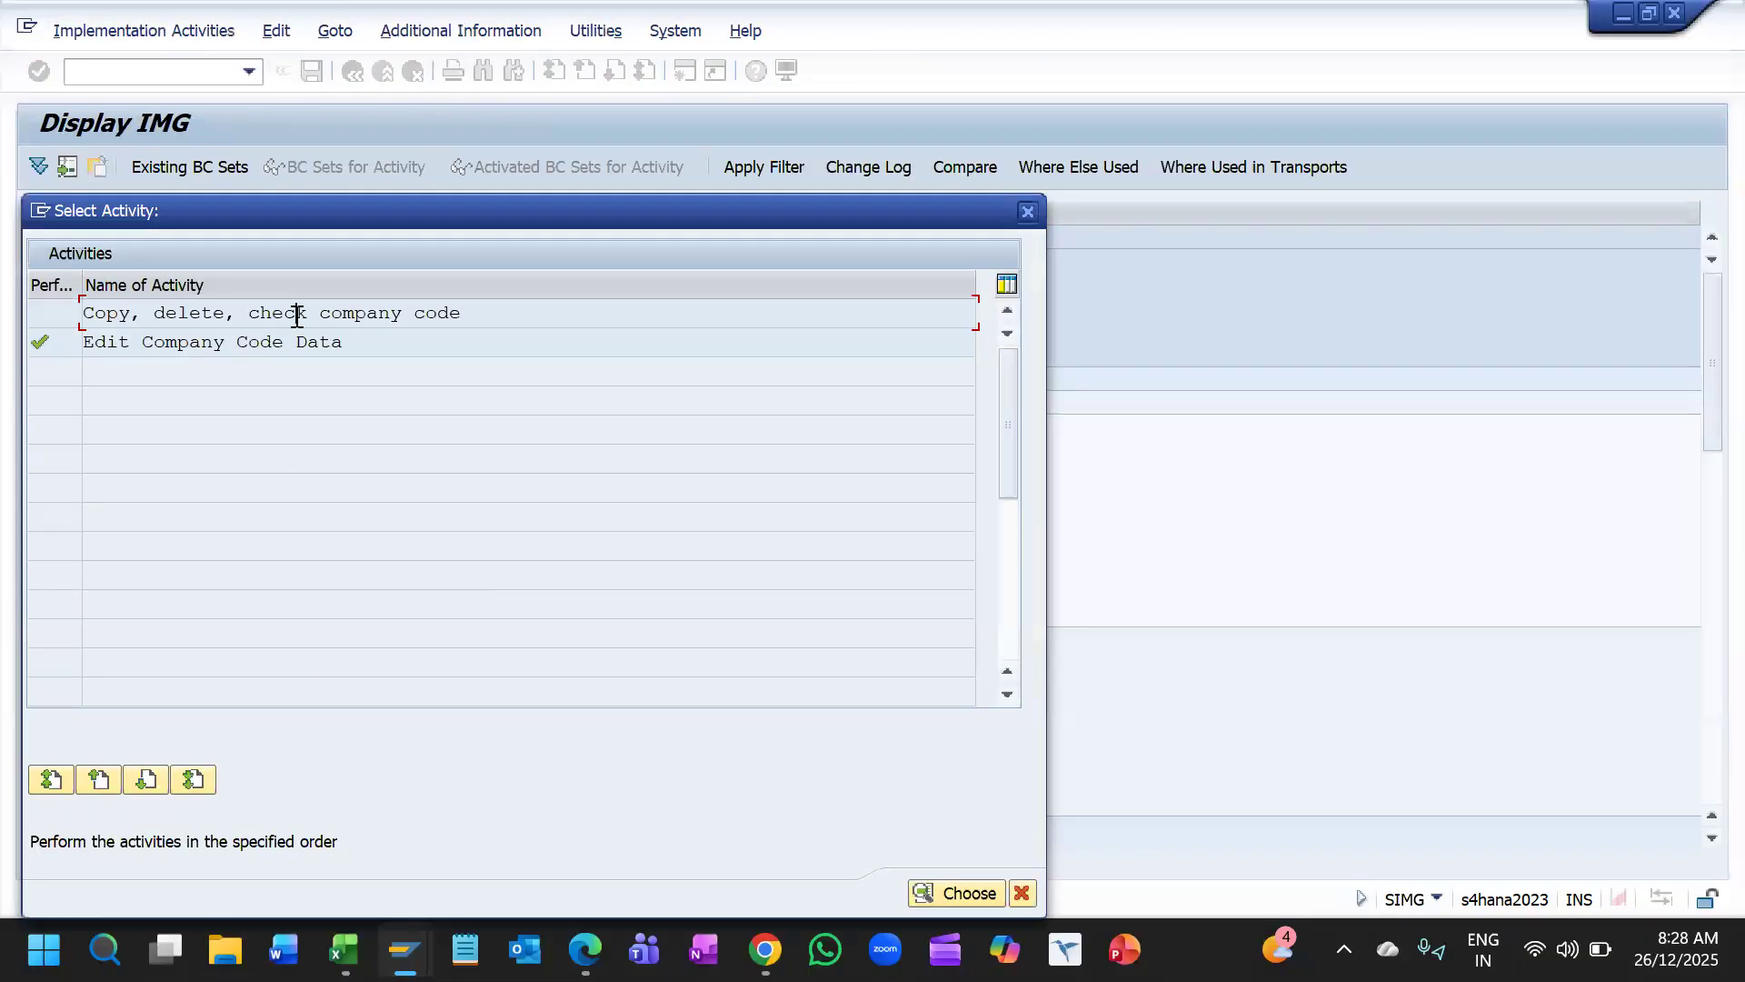
double_click(296, 315)
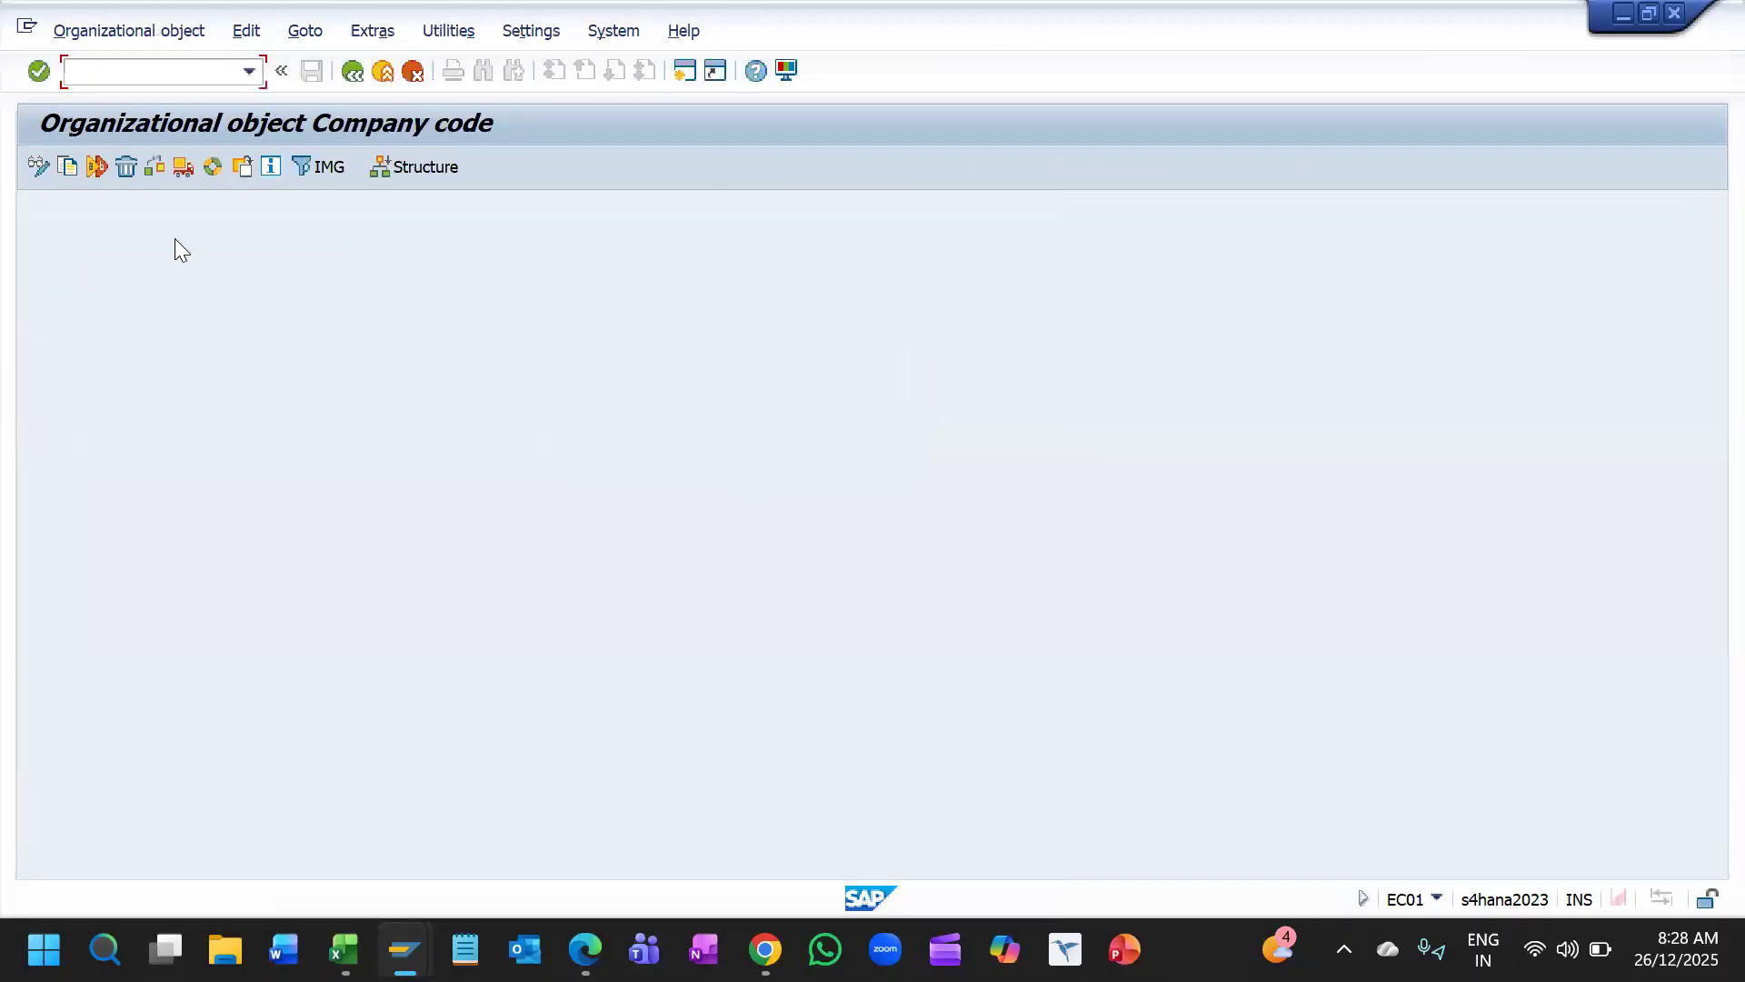
Step: Copy company code 0001 to company code 1TCS, including the G/L account company code data
click(67, 166)
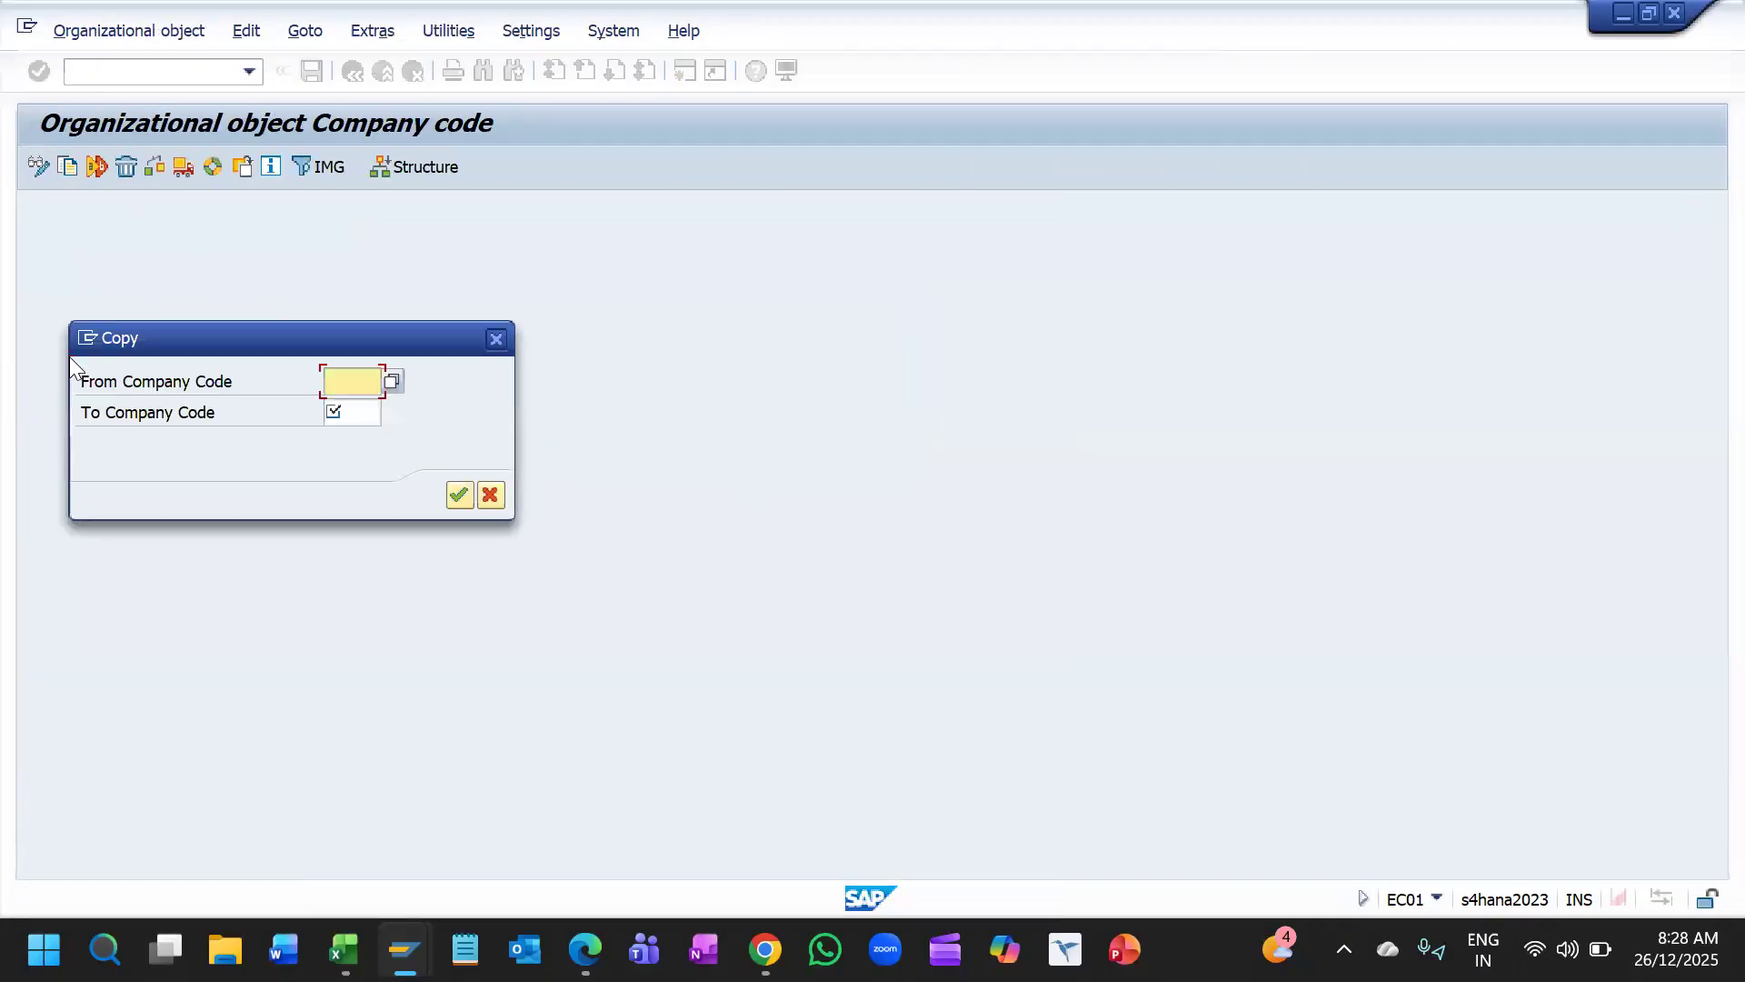
key(BackSpace)
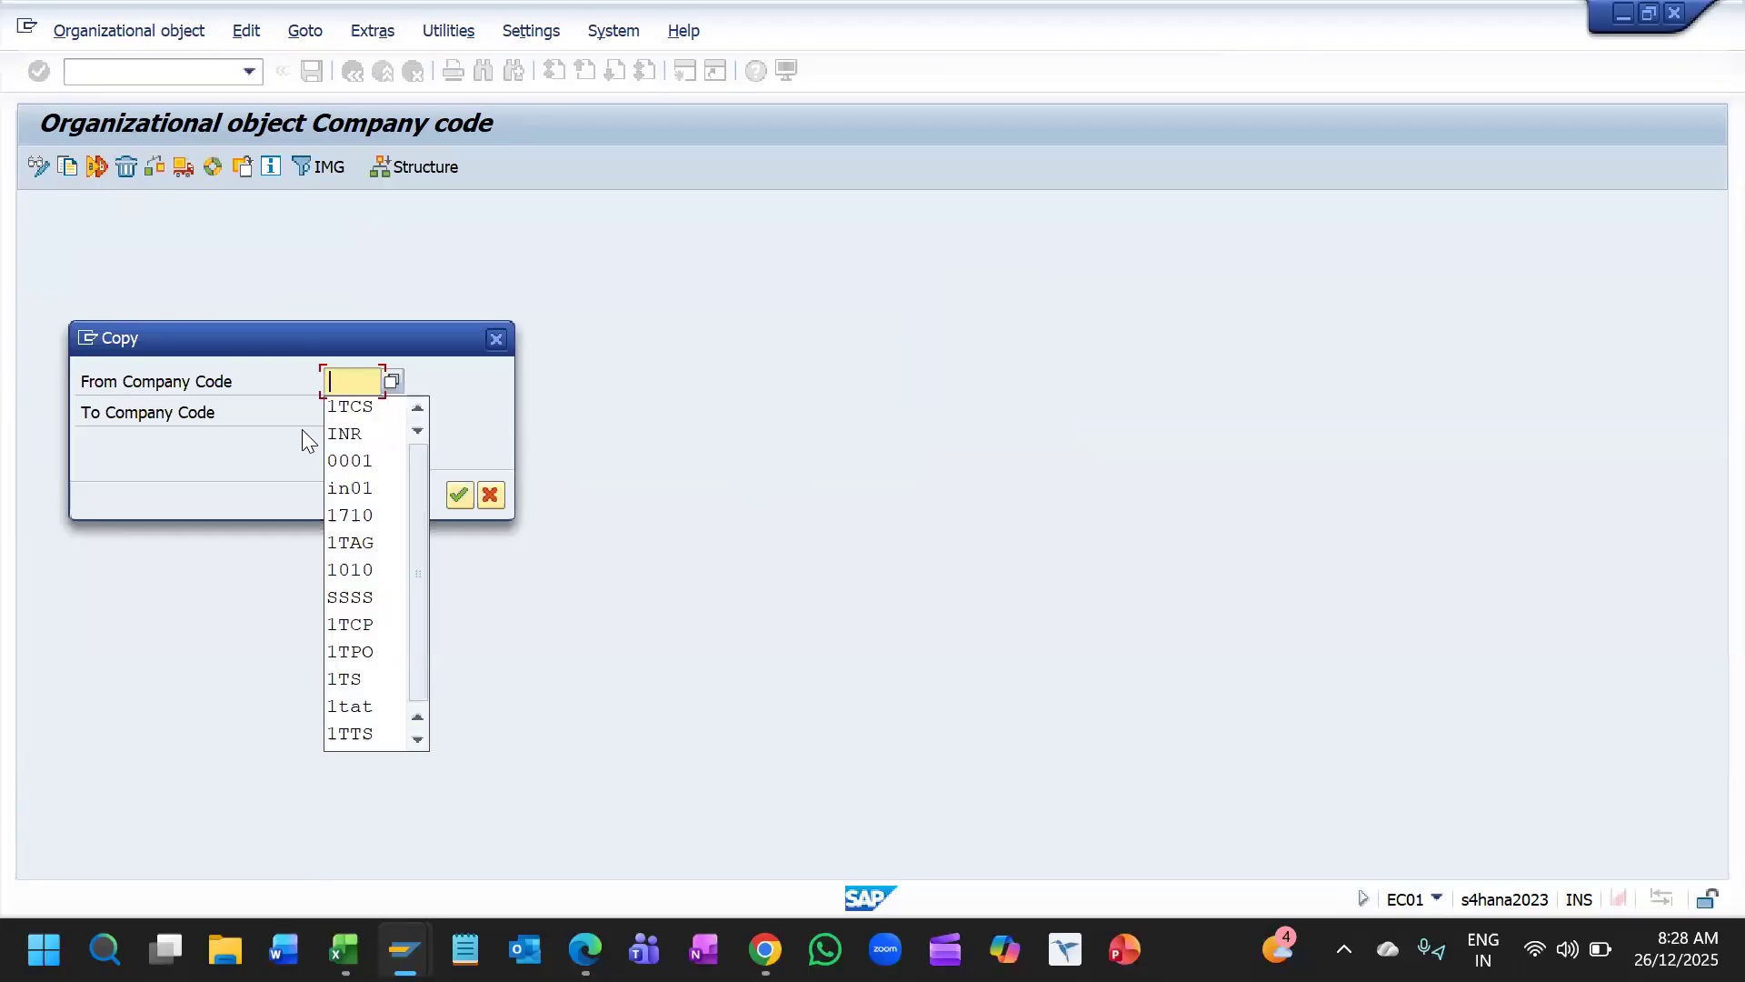
key(Down)
key(Down)
key(Down)
key(Tab)
key(BackSpace)
key(Down)
key(Return)
key(Return)
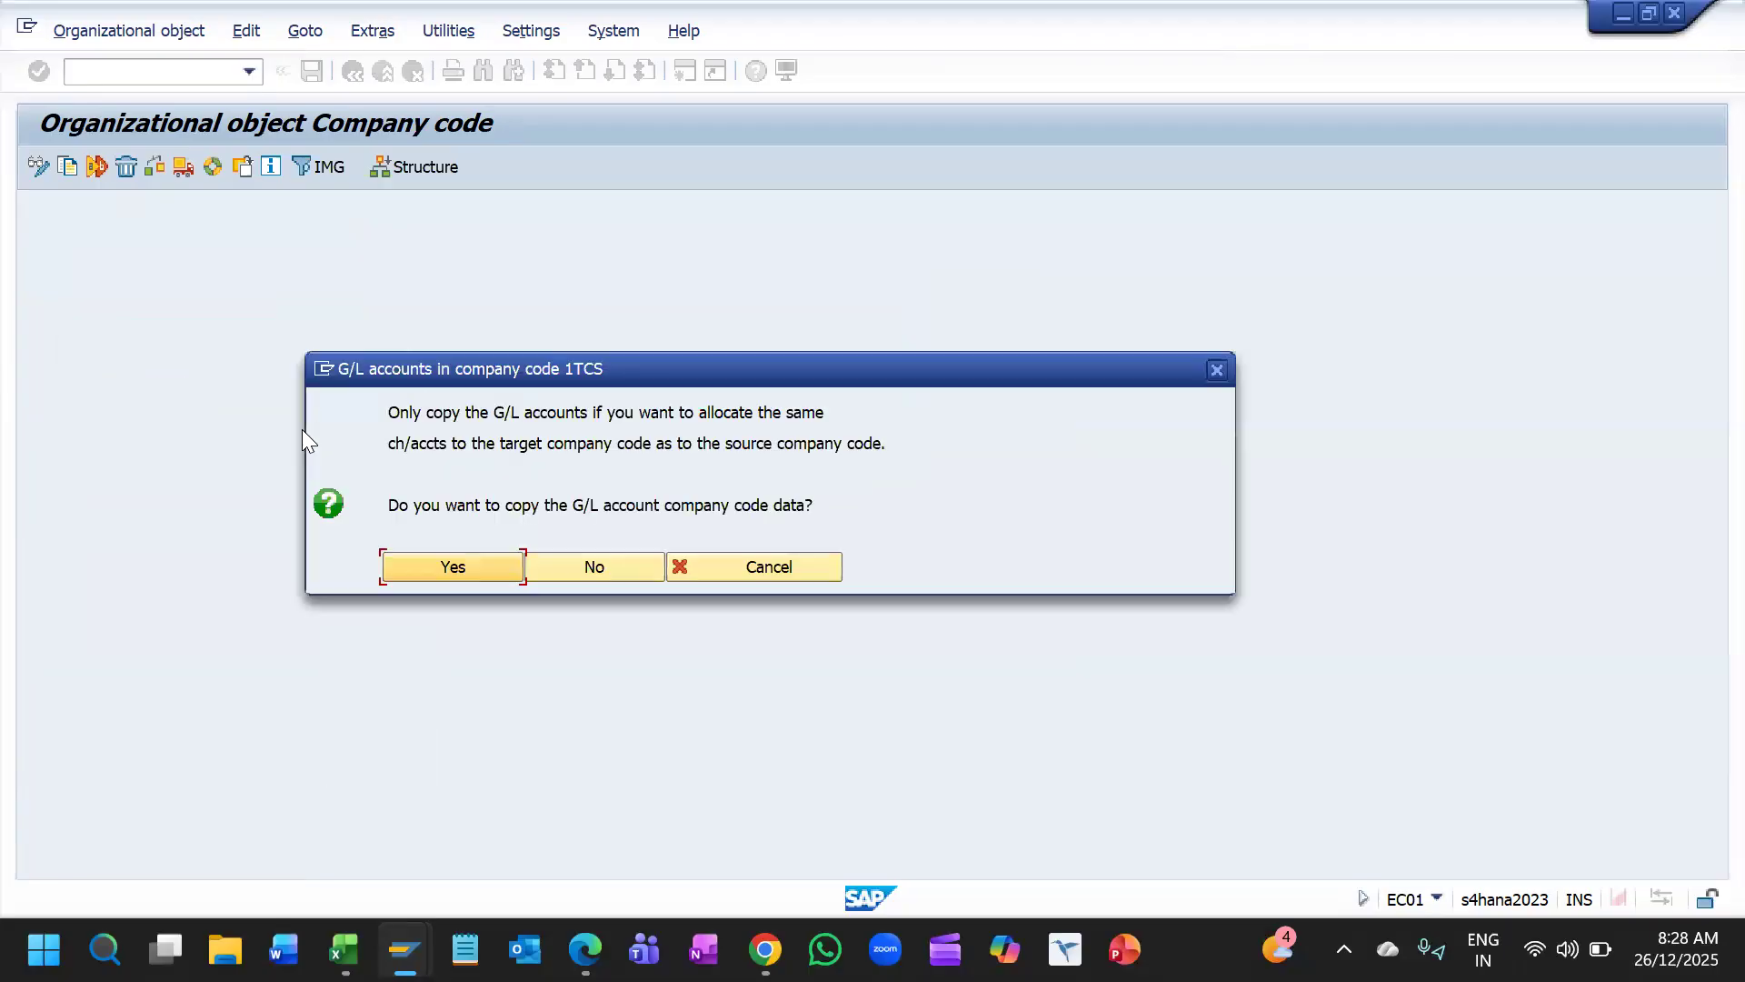
click(456, 571)
Step: Allocate a different local currency to the target company code and set it to INR
click(456, 605)
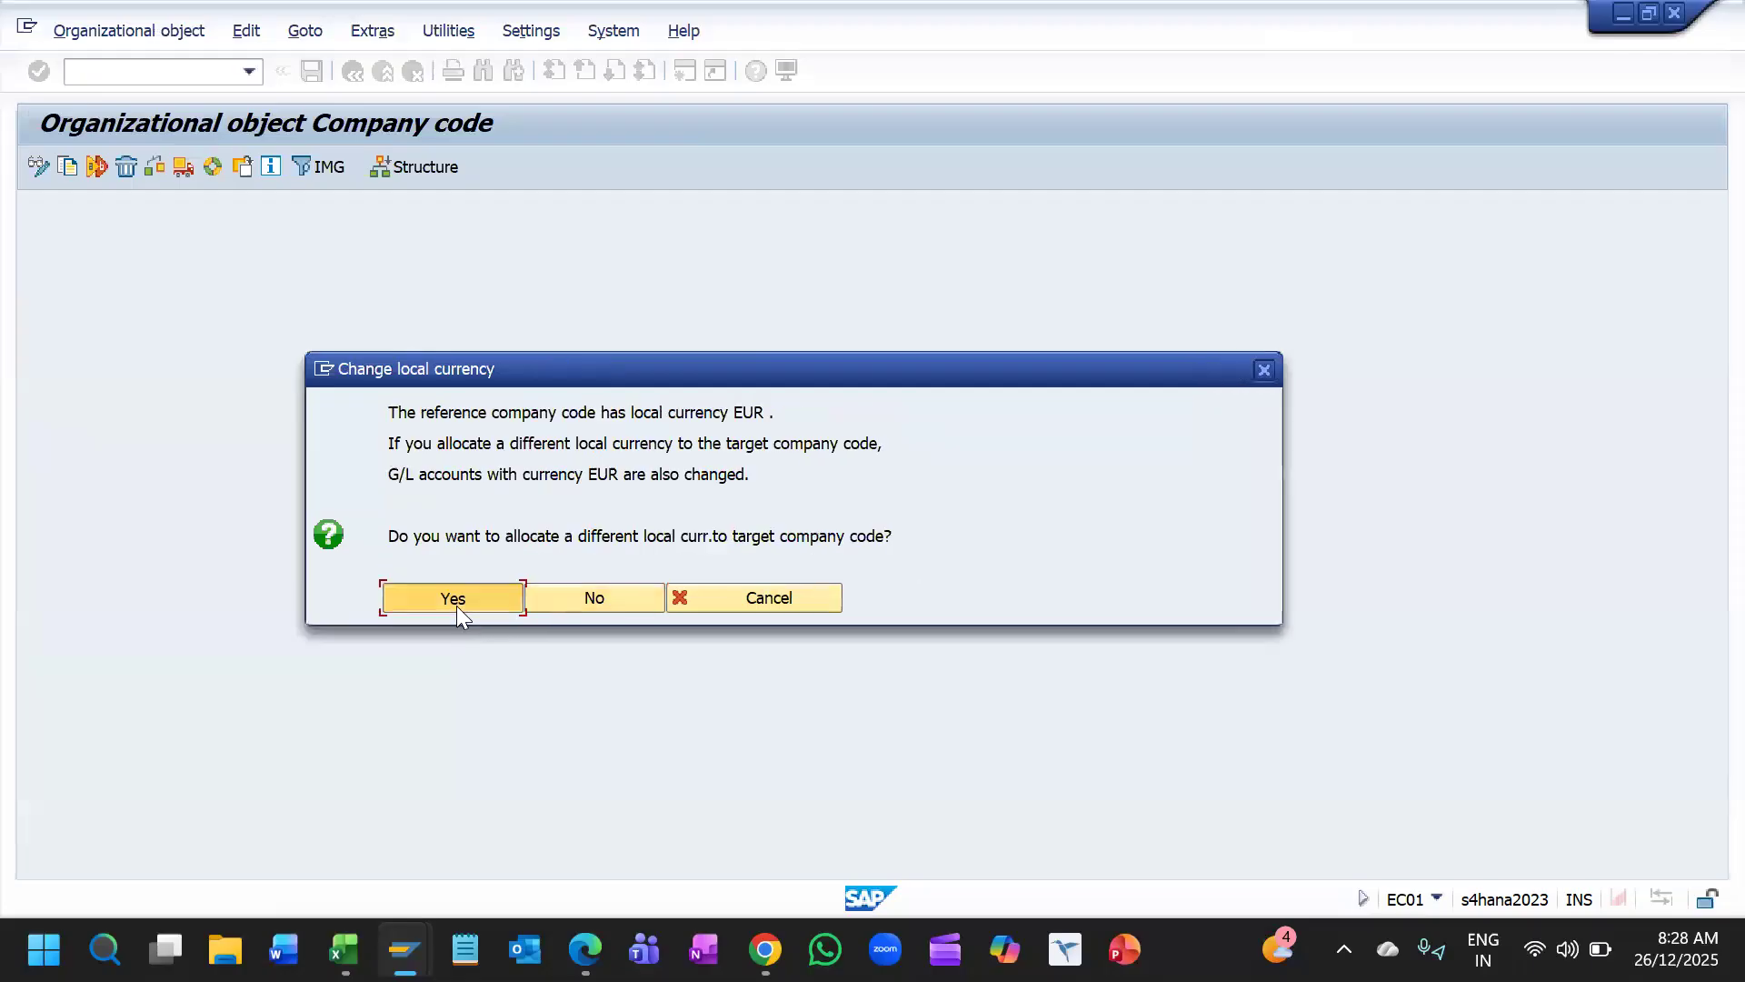
key(BackSpace)
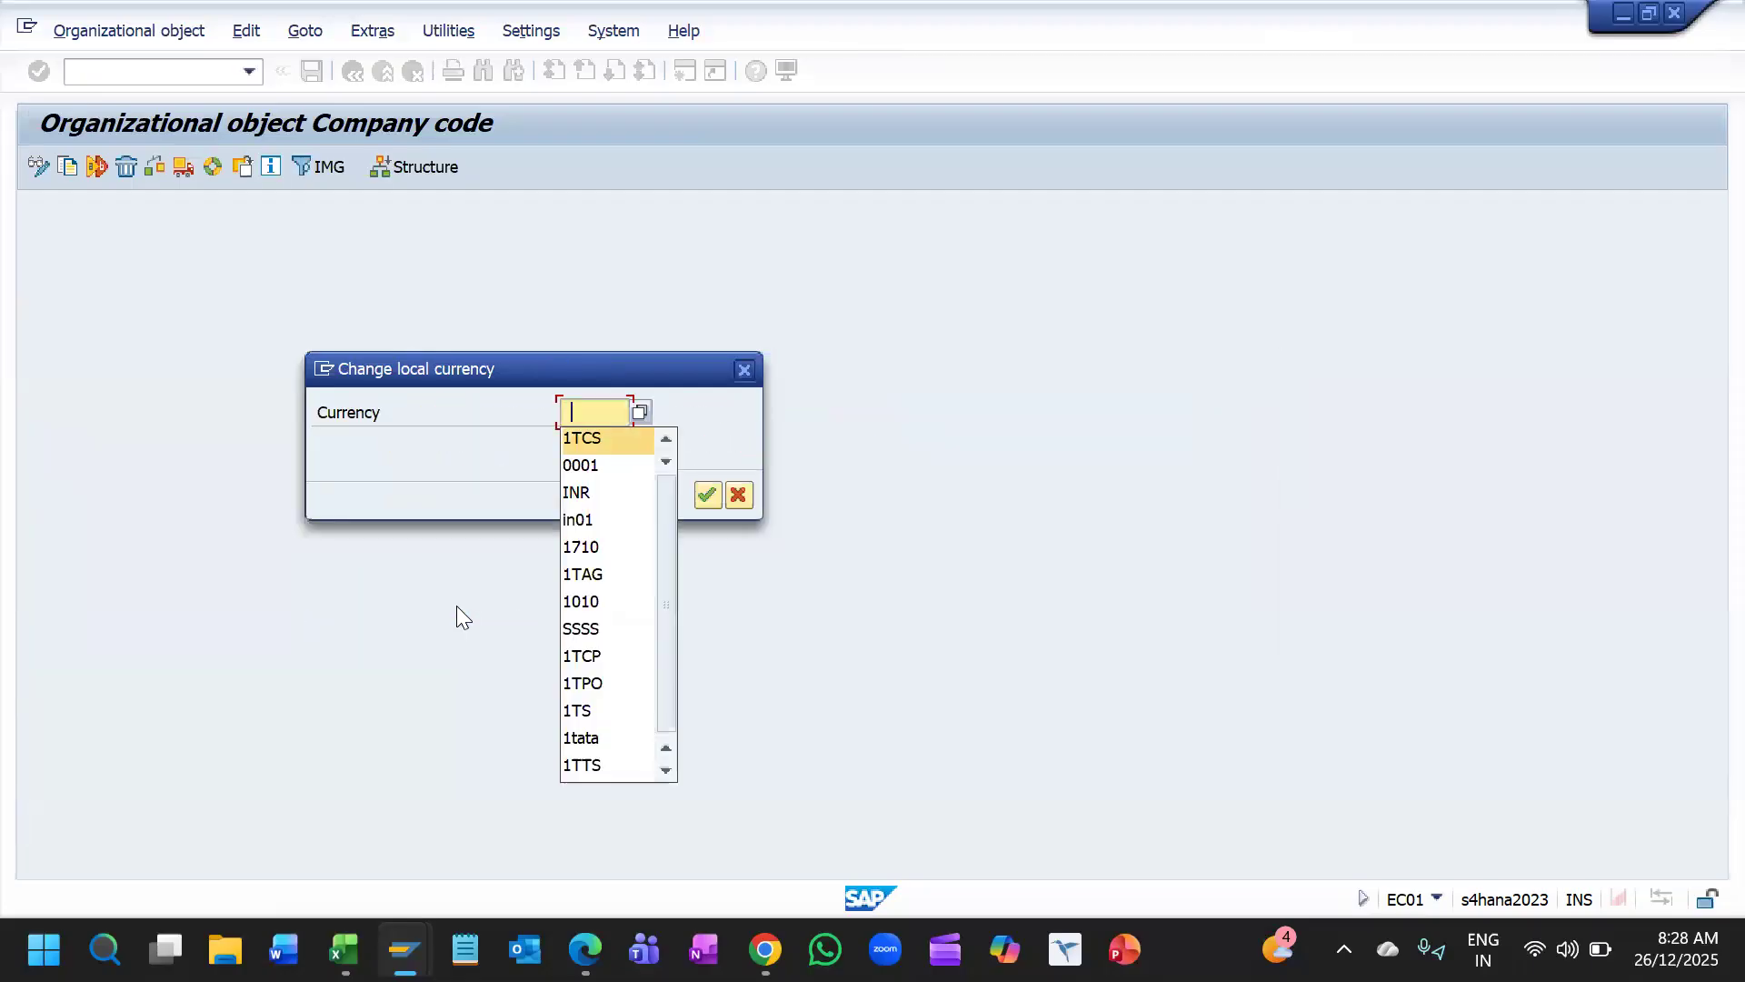
key(Down)
key(Down)
key(Return)
key(Return)
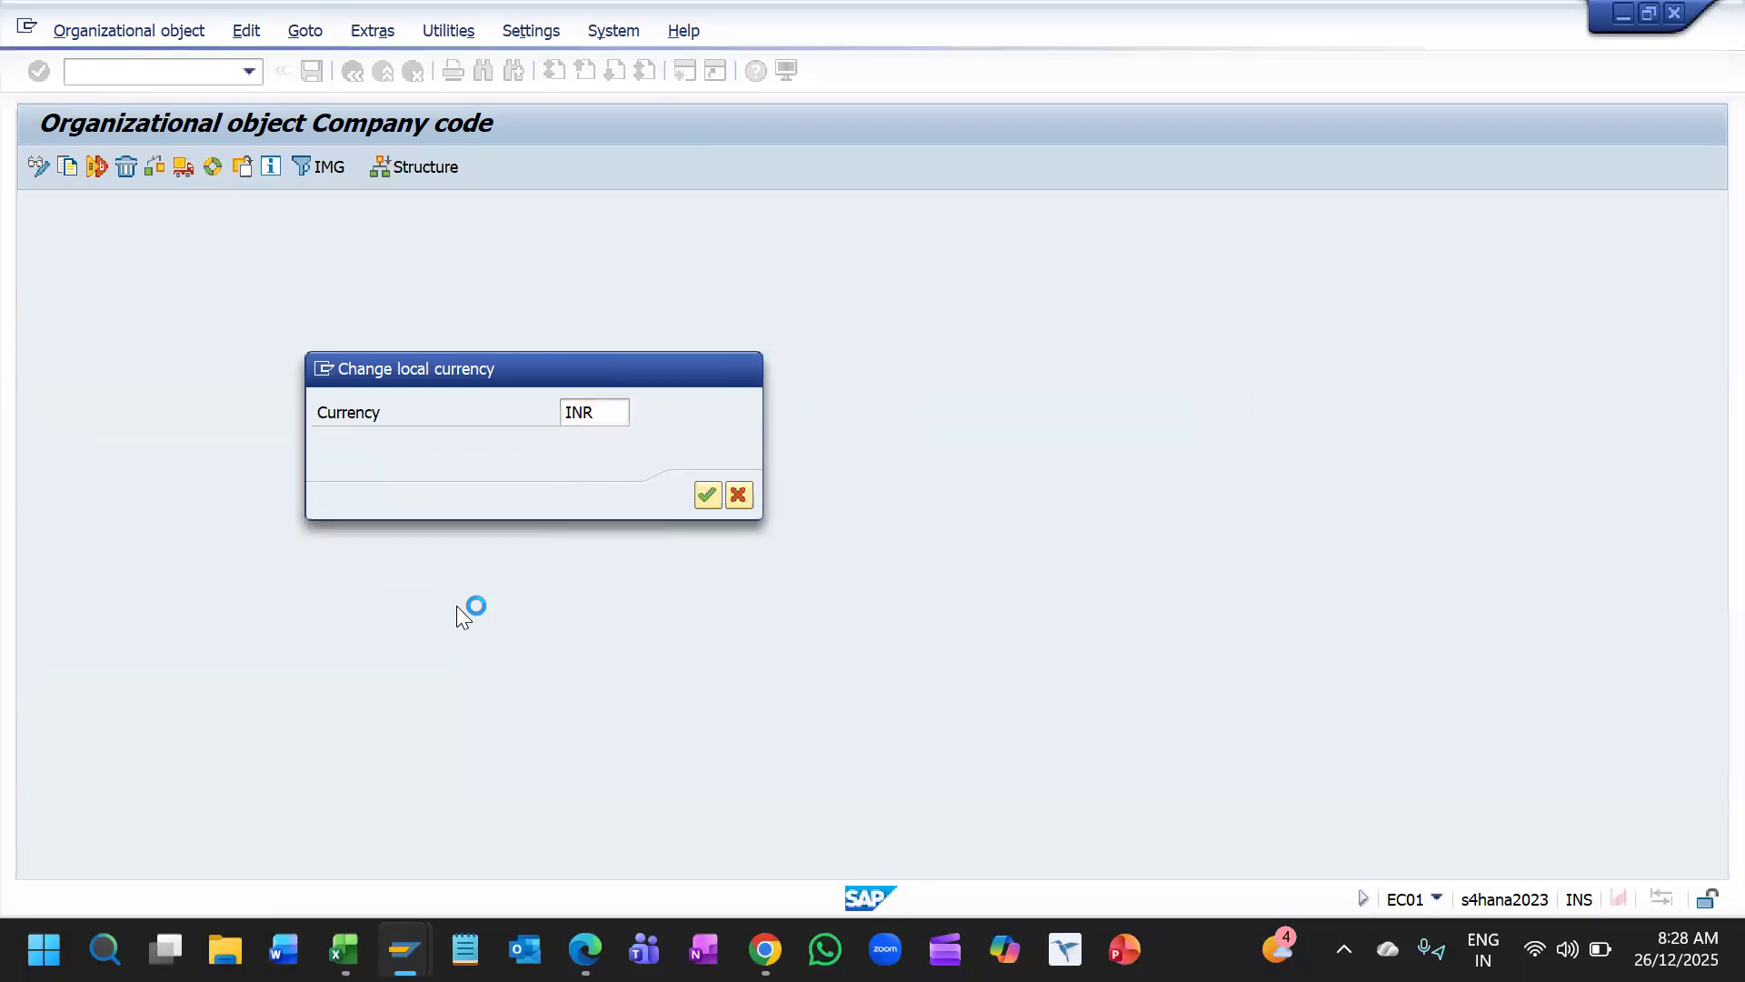
key(Return)
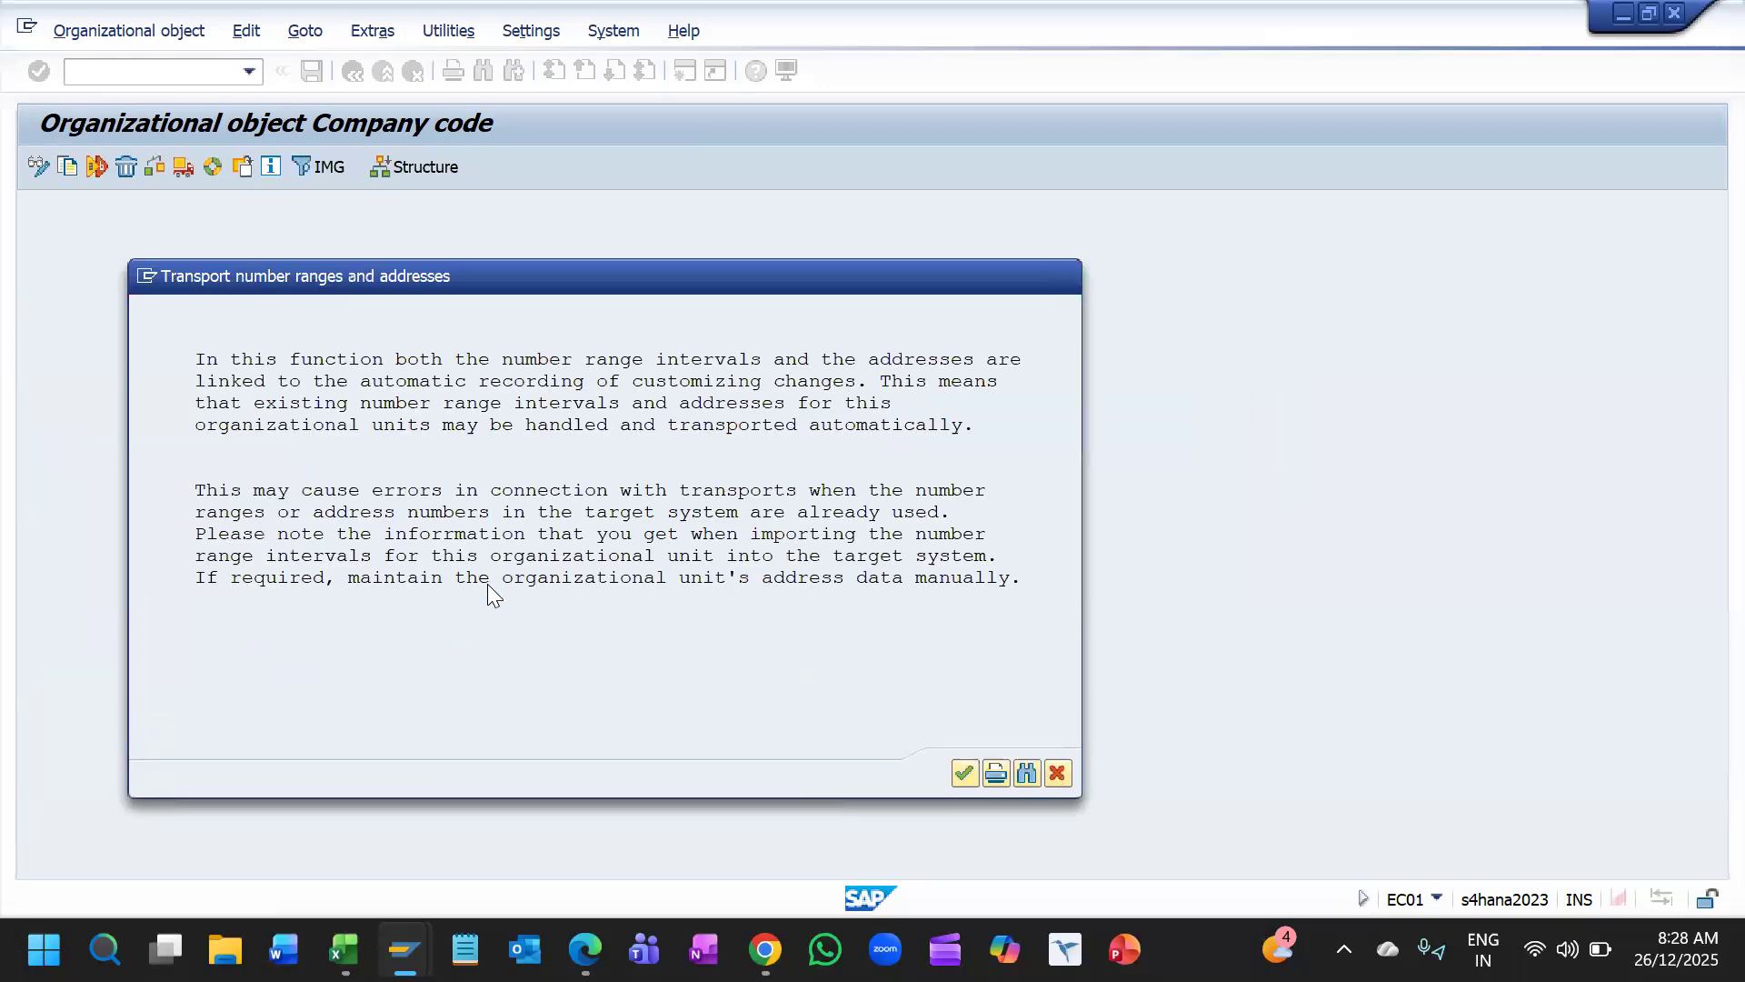
Step: Accept the notice on transporting number ranges and addresses, and record the copy under customizing request A4HK946432
key(Return)
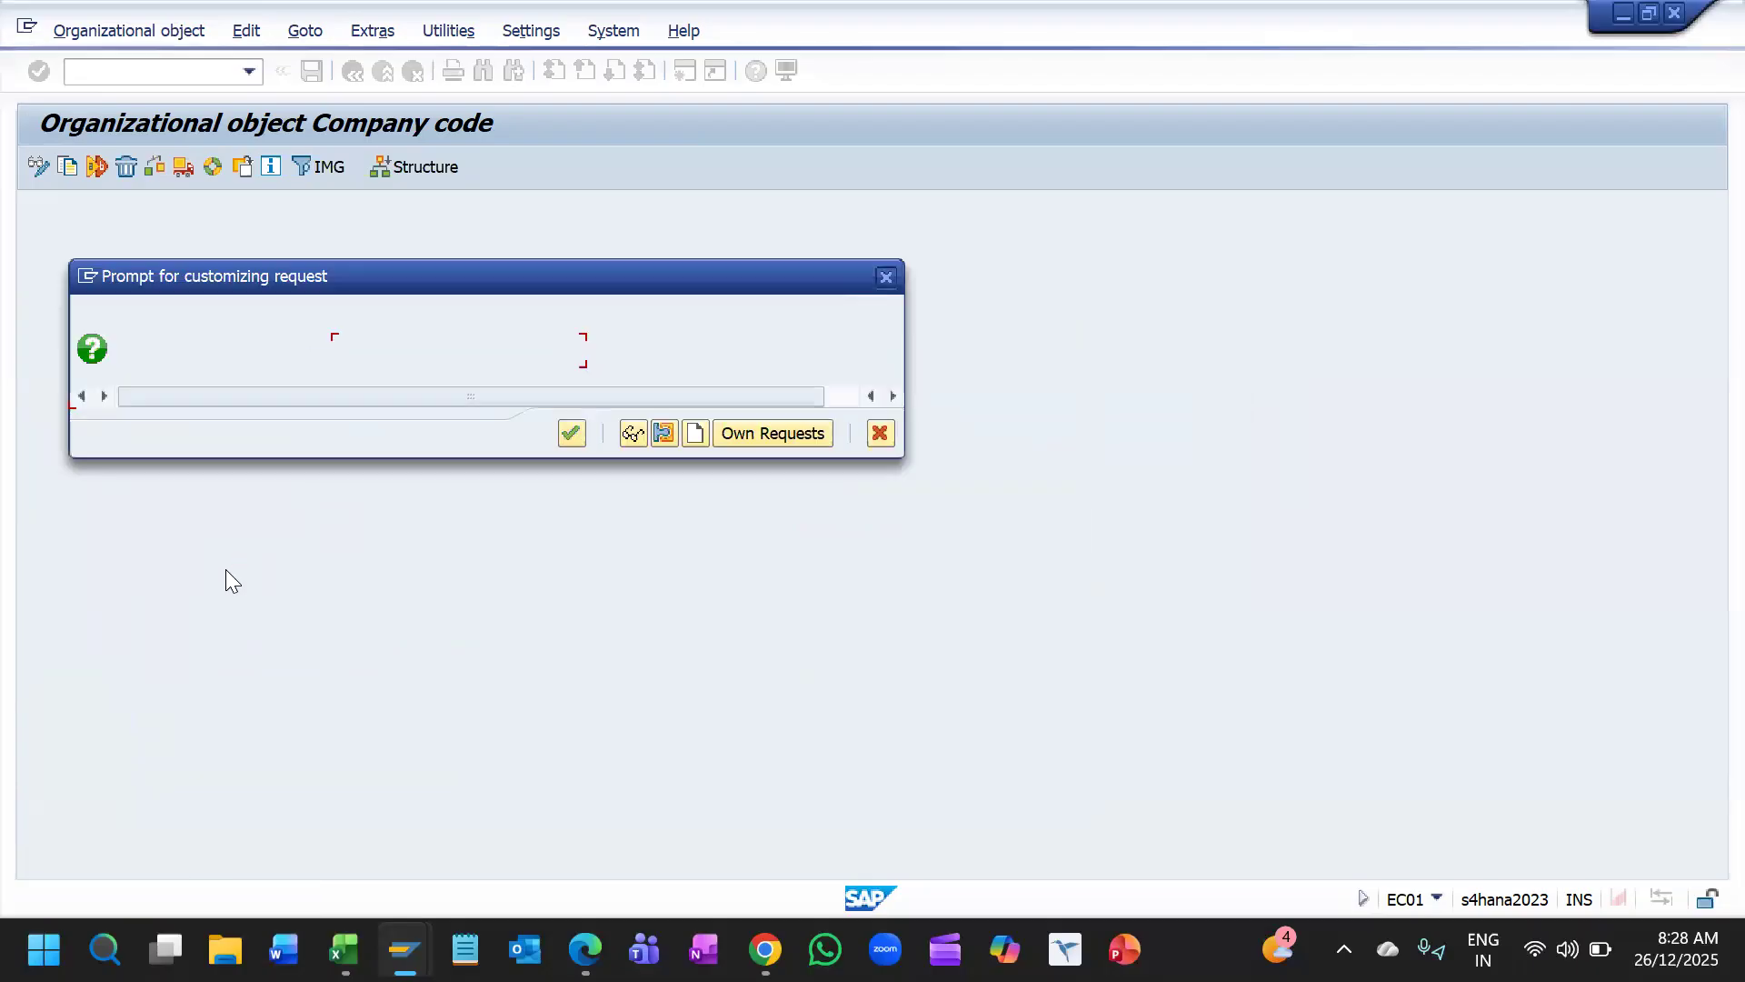
key(Return)
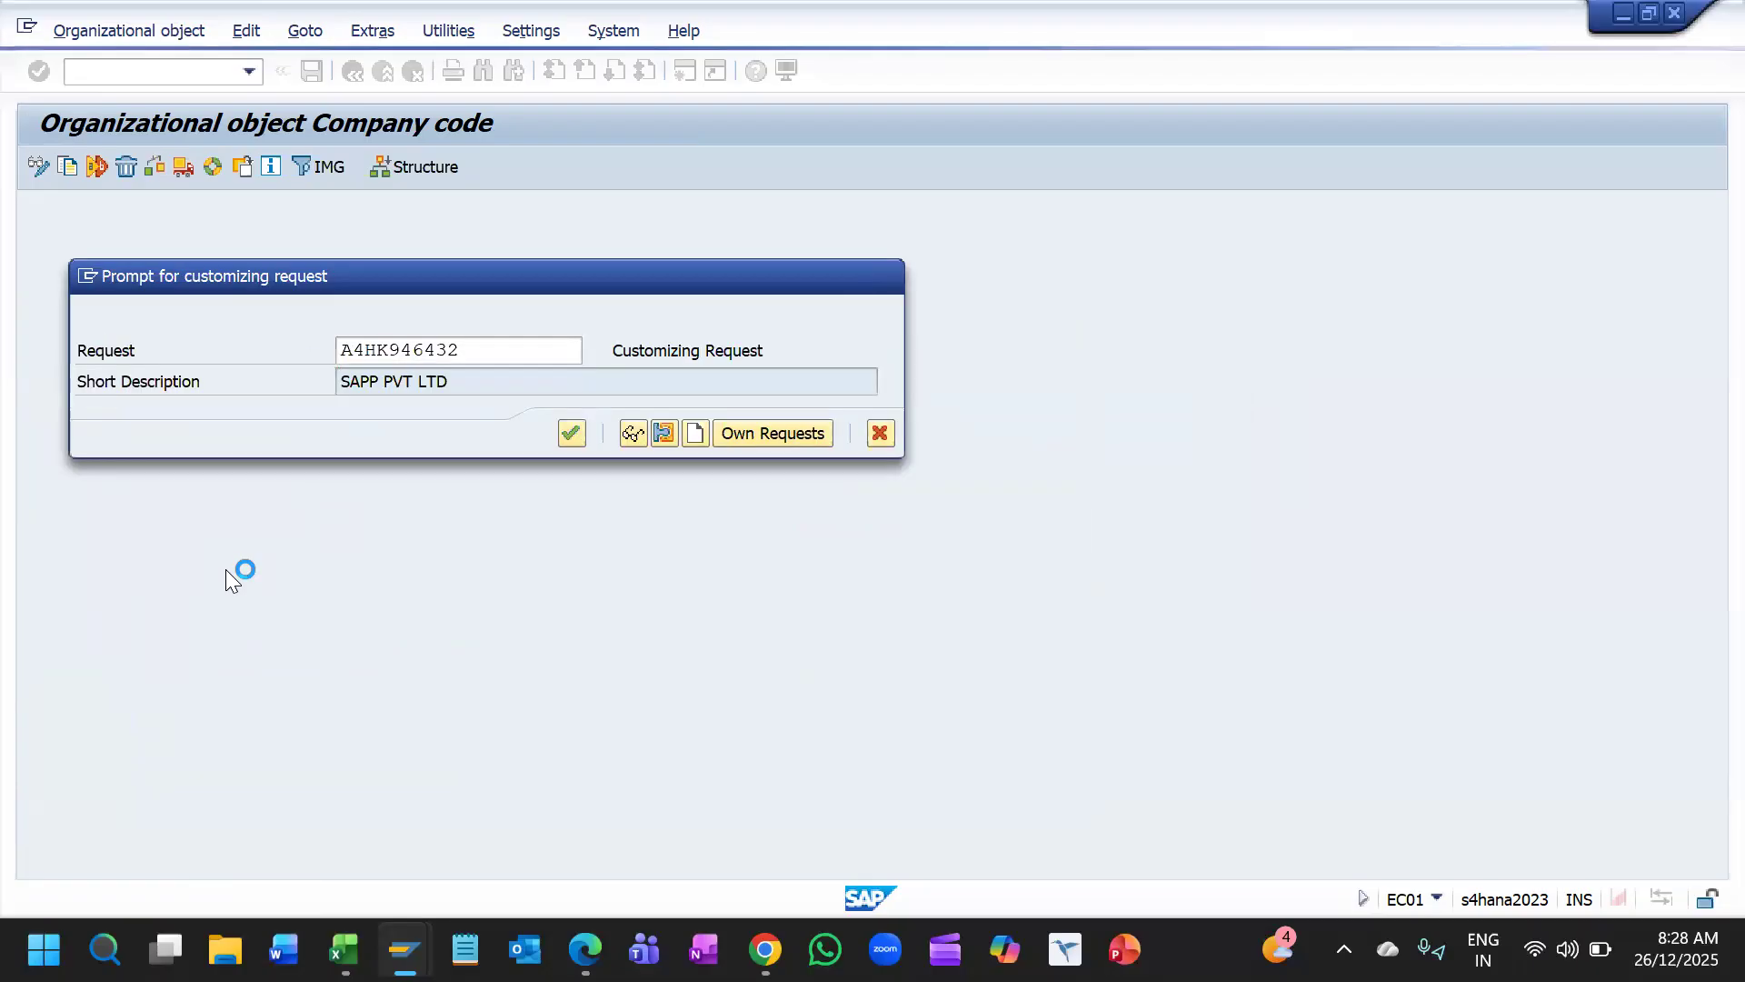
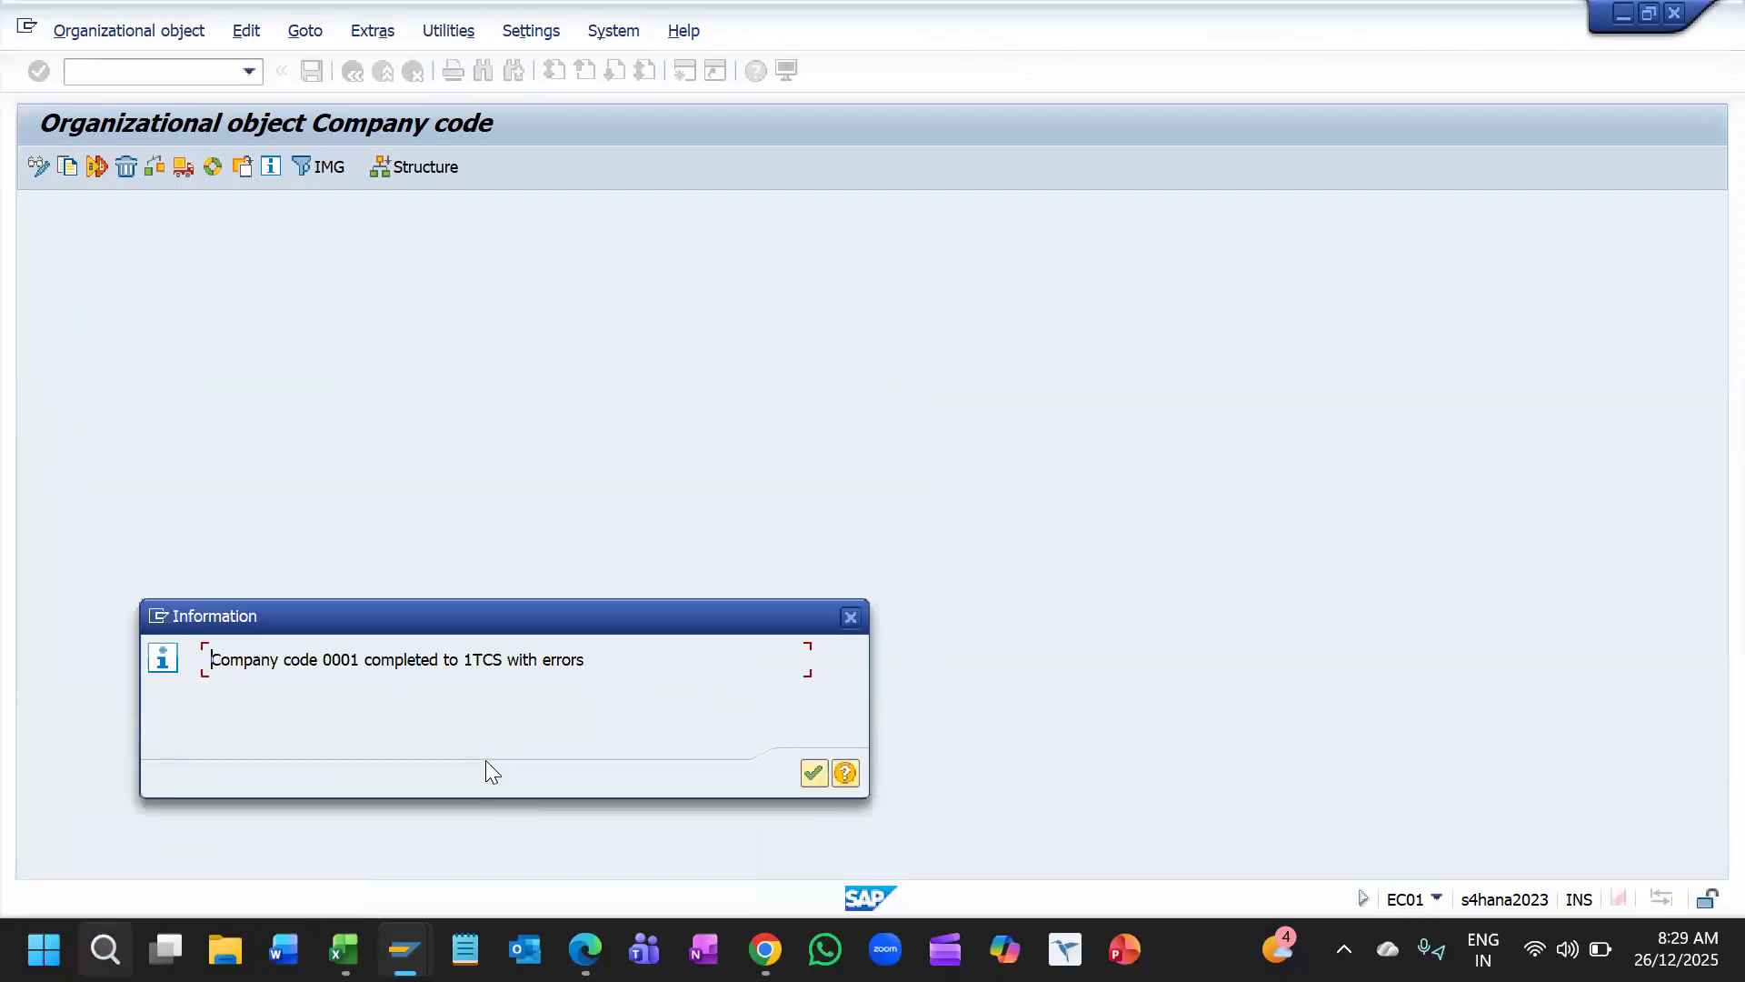
key(Return)
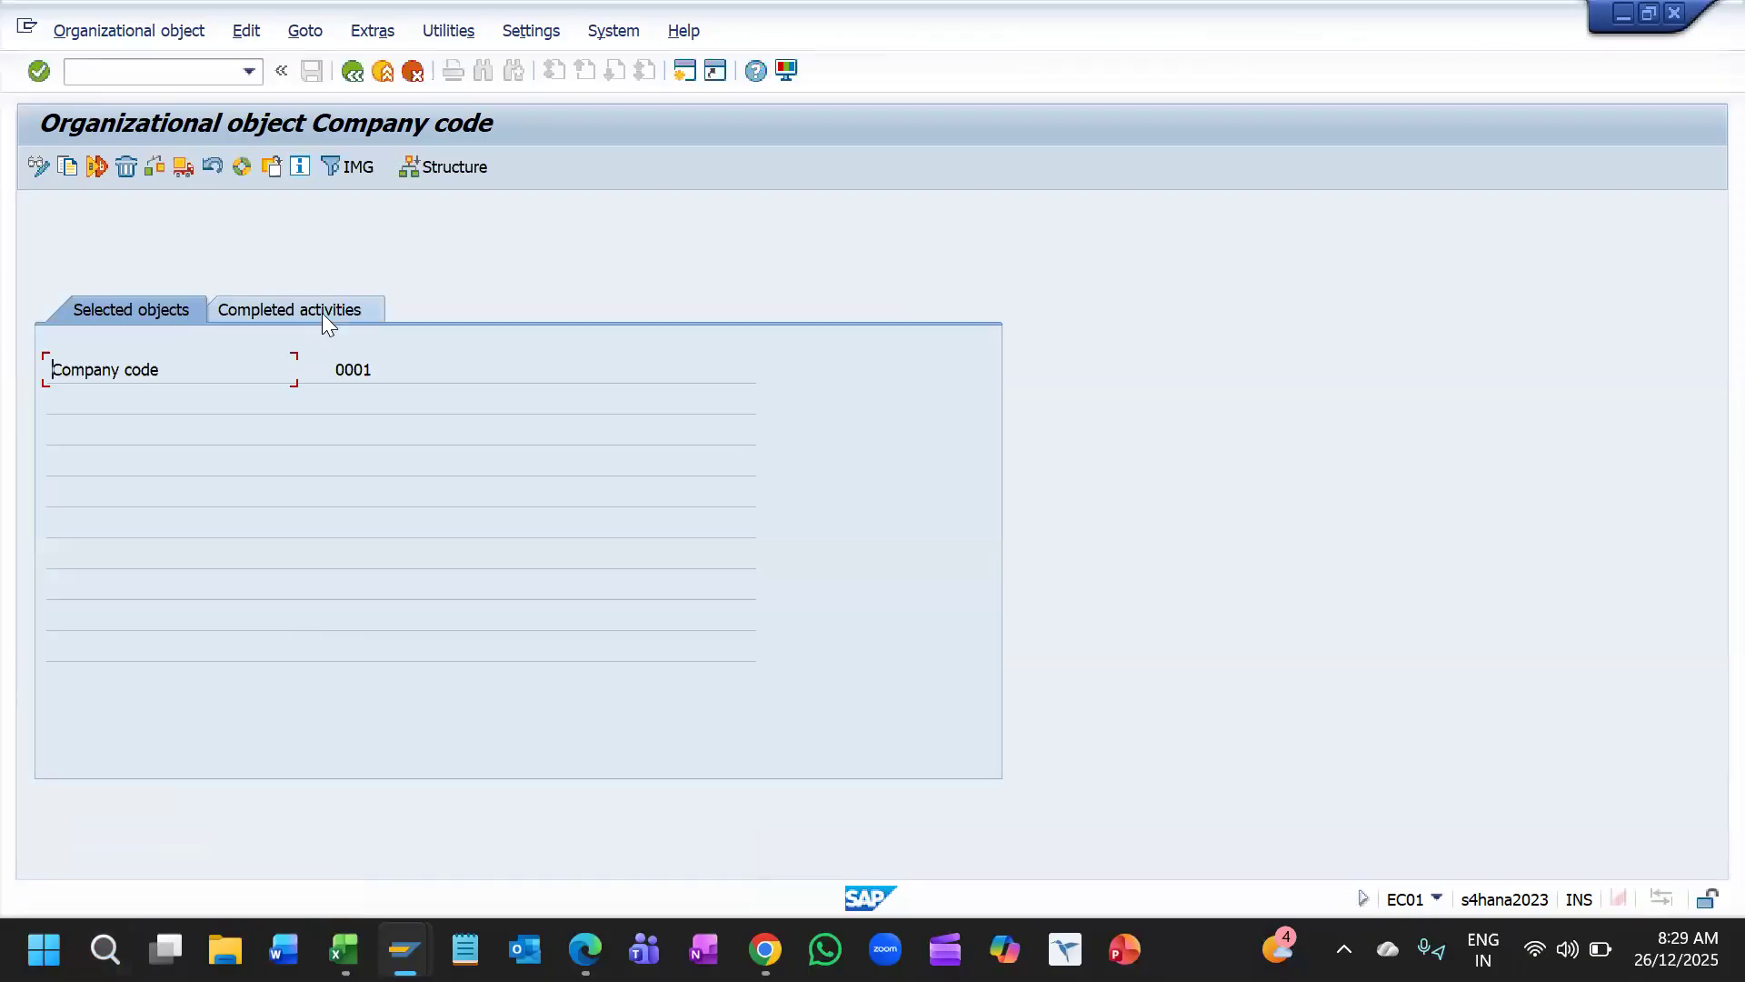
Step: Check the completed activities for the company code copy and return to the activity selection
click(322, 307)
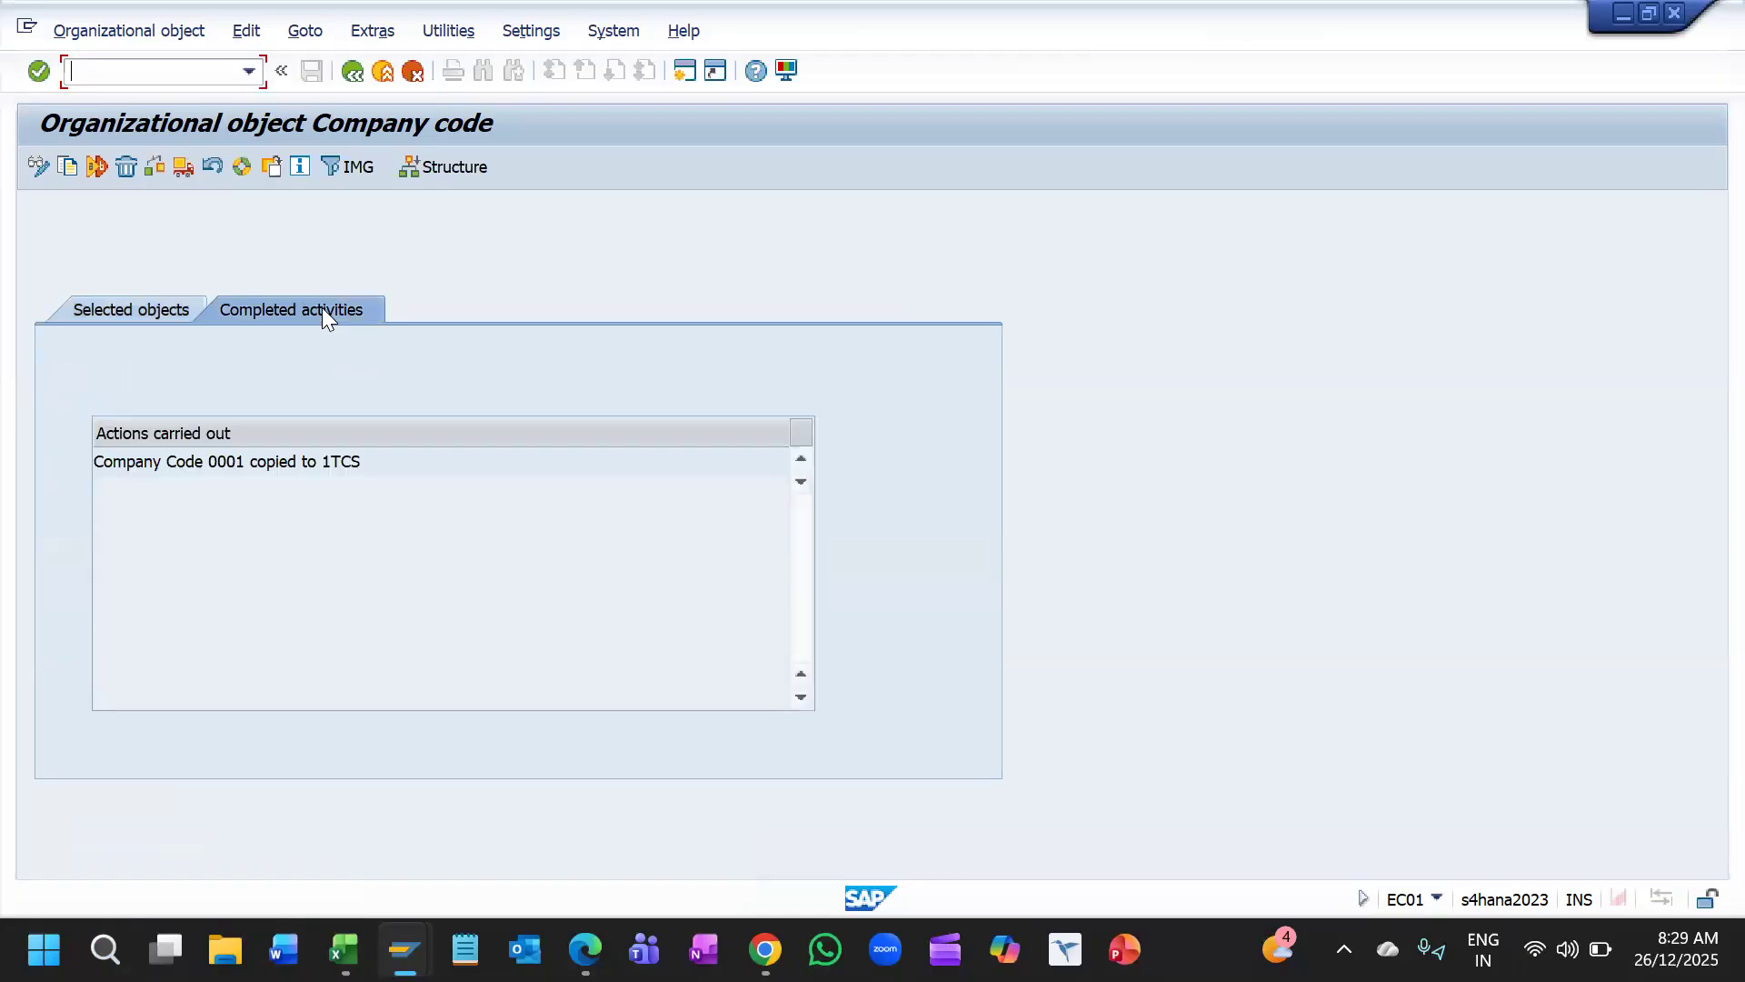
drag(363, 460, 195, 461)
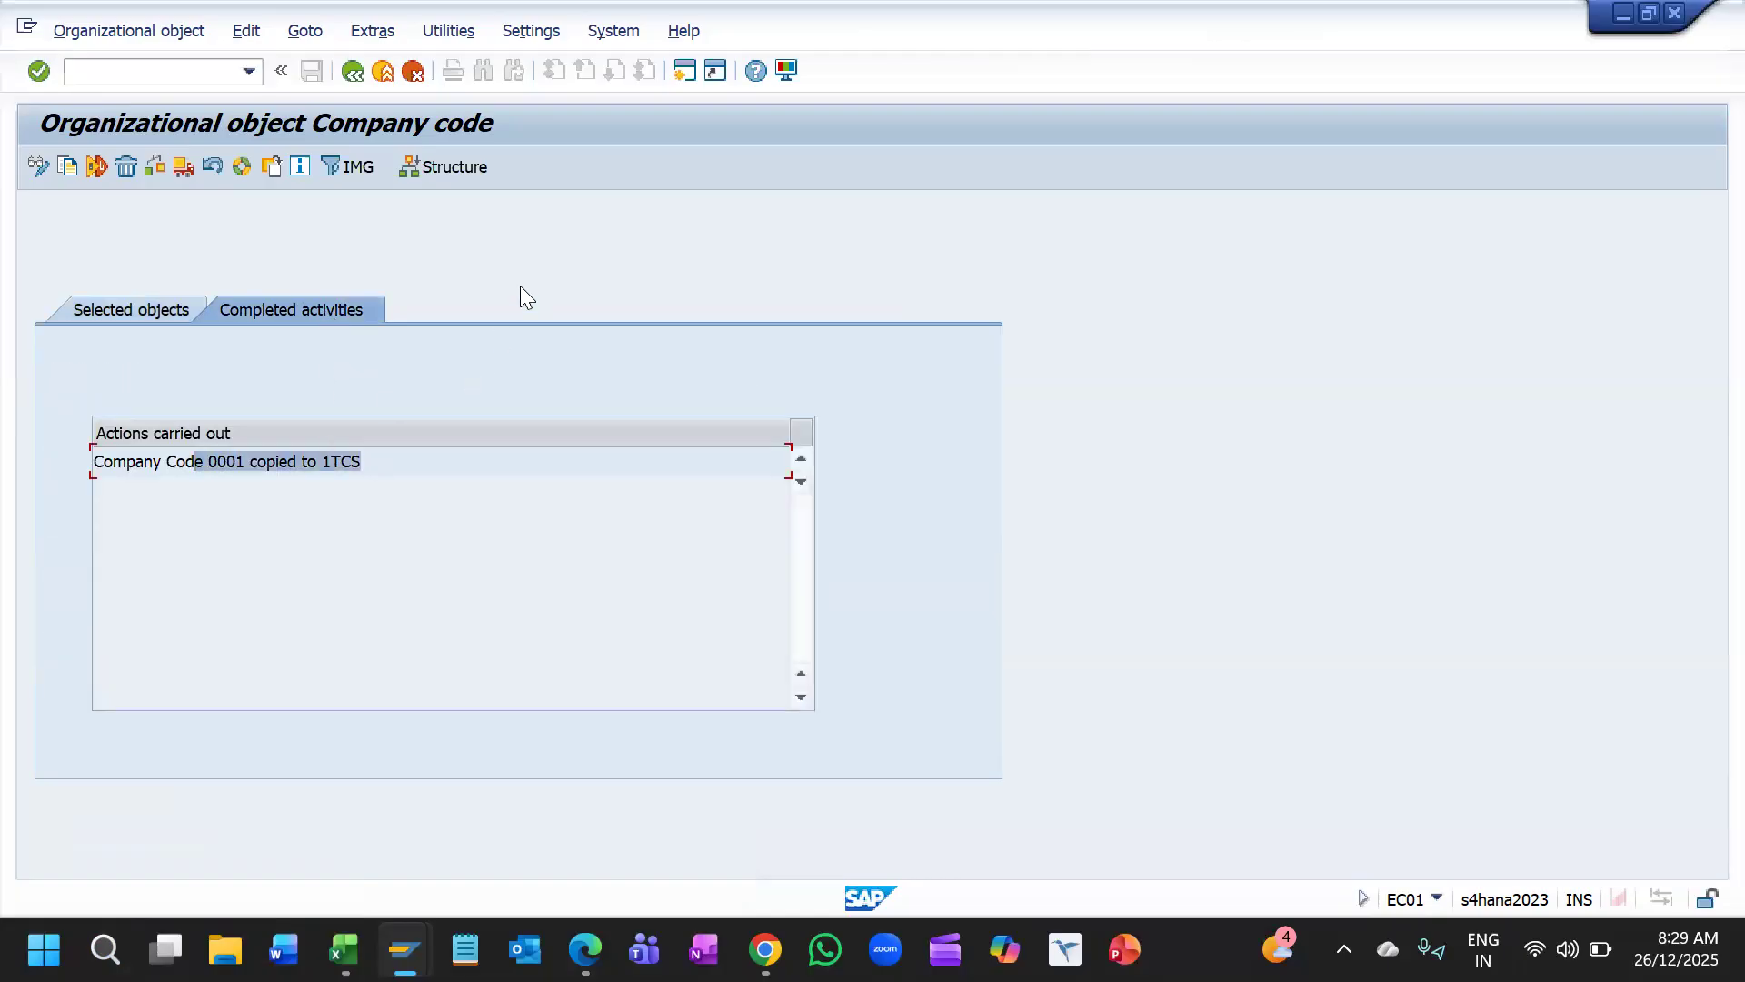
key(F3)
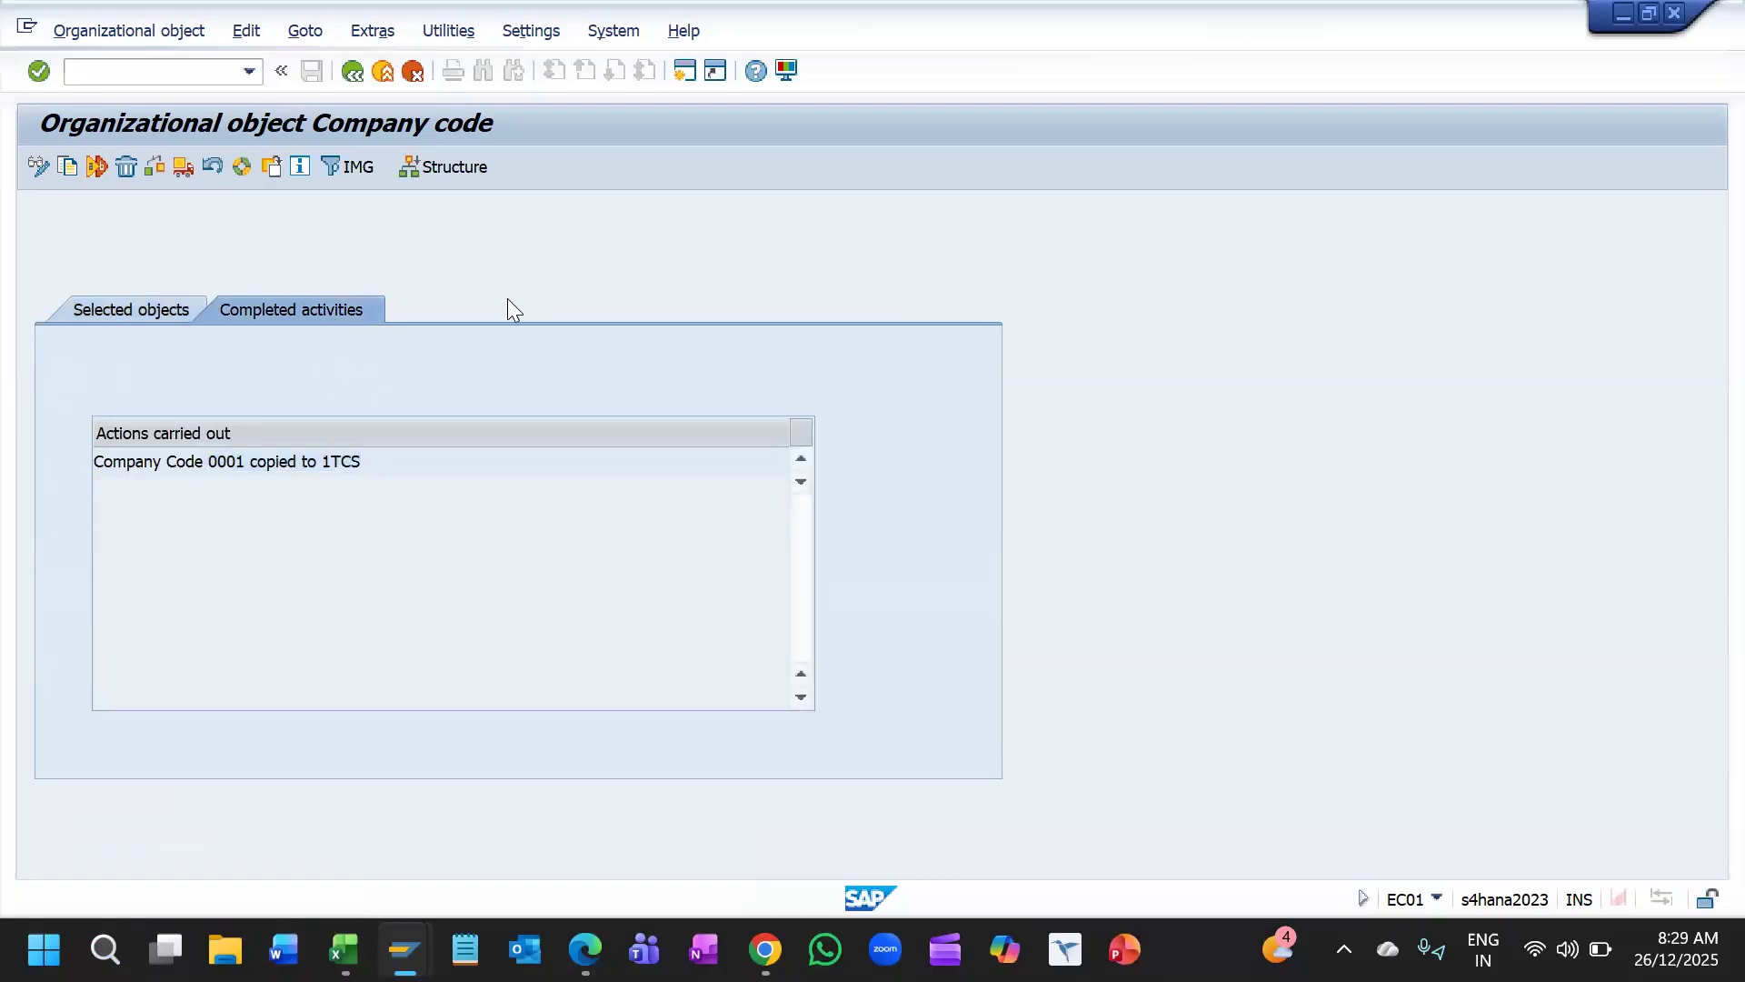
Step: Try to open the Edit Company Code Data activity and decline displaying the locked data
double_click(416, 334)
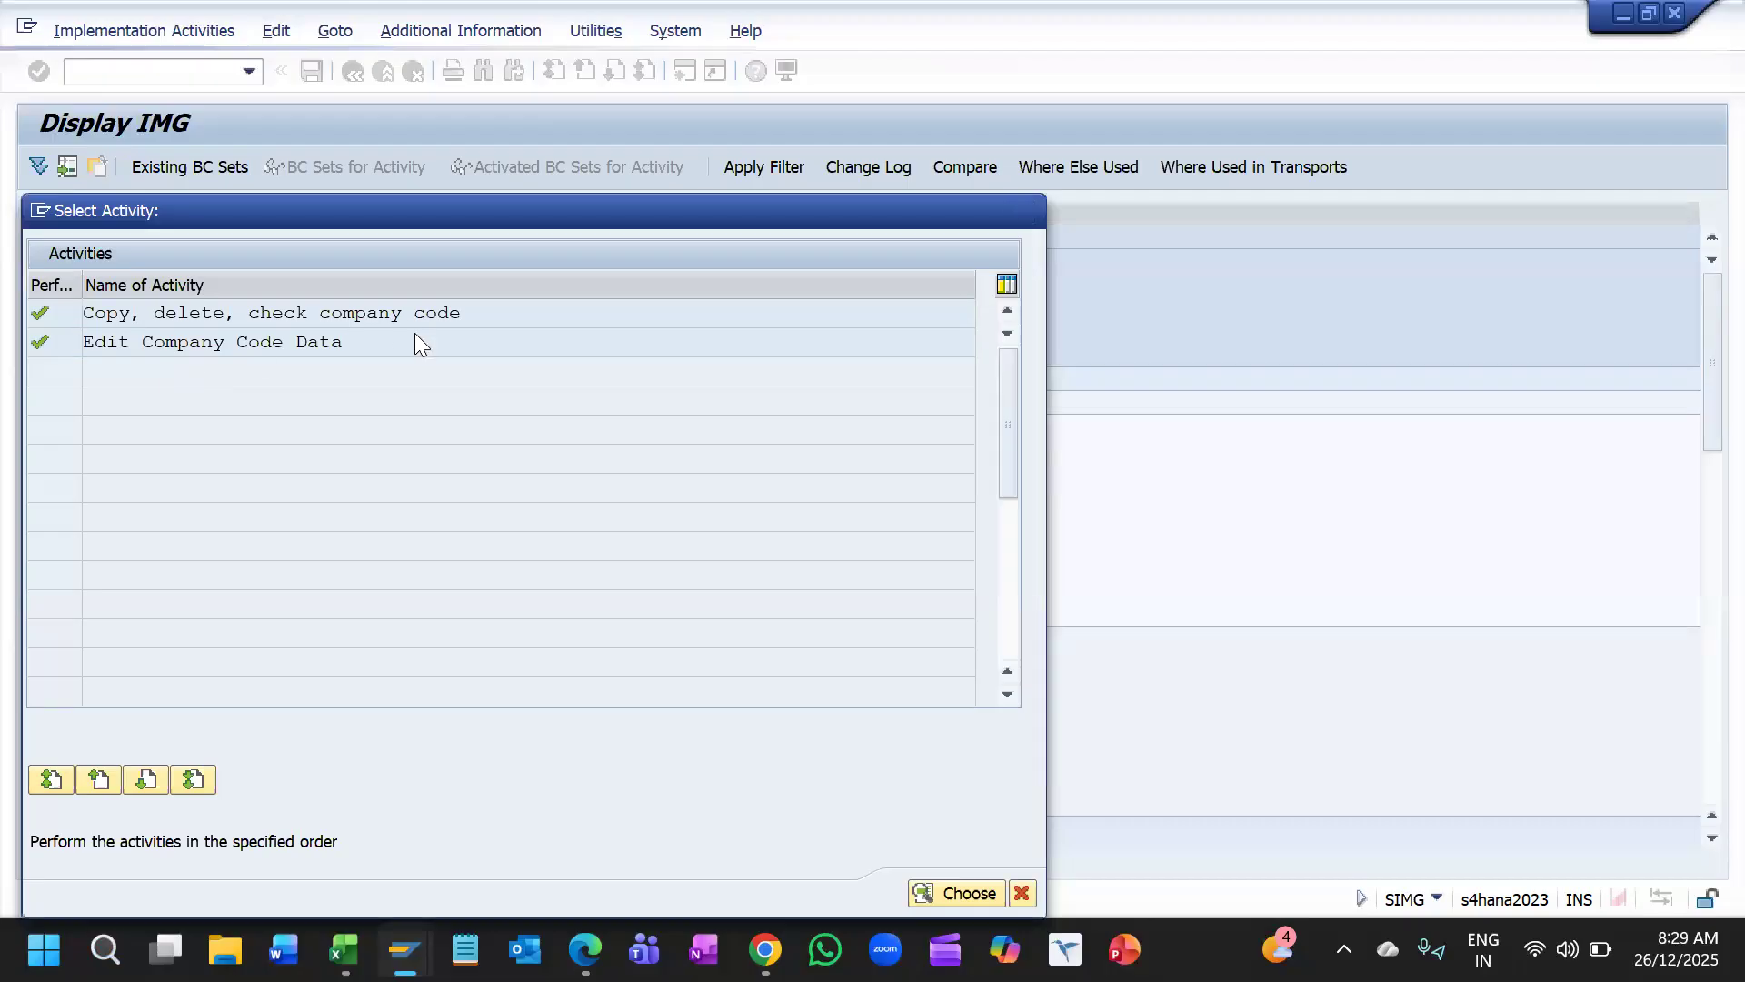
double_click(409, 352)
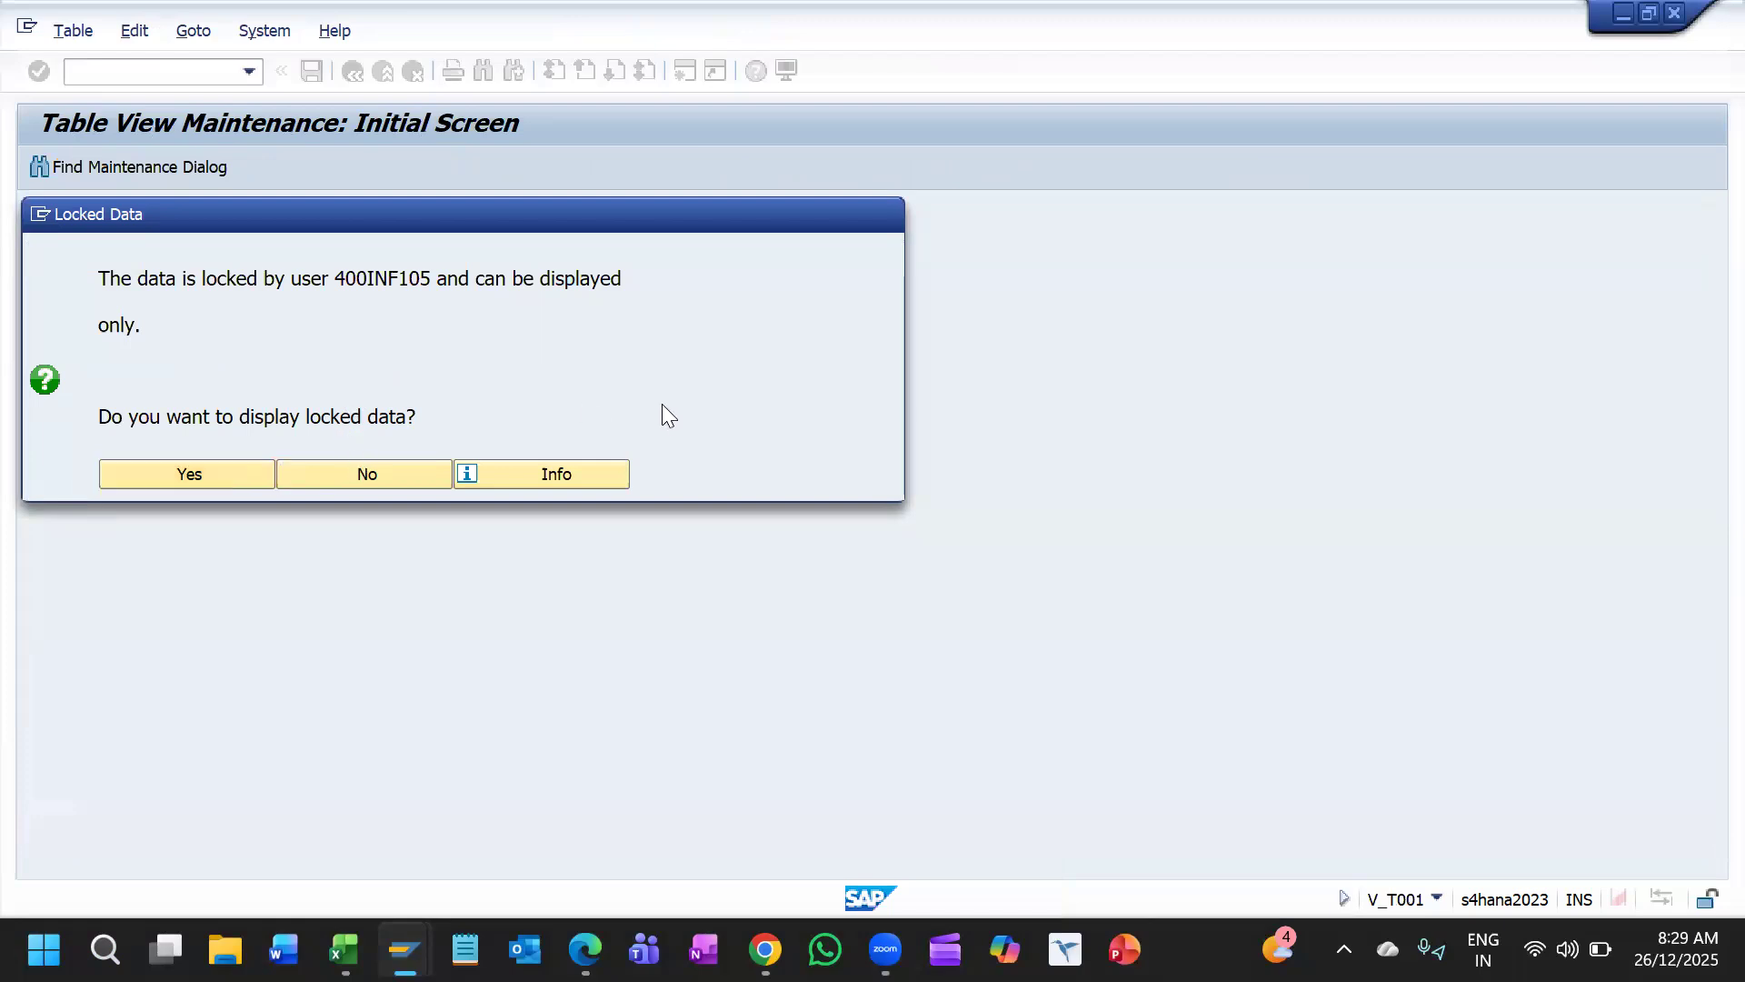
click(400, 474)
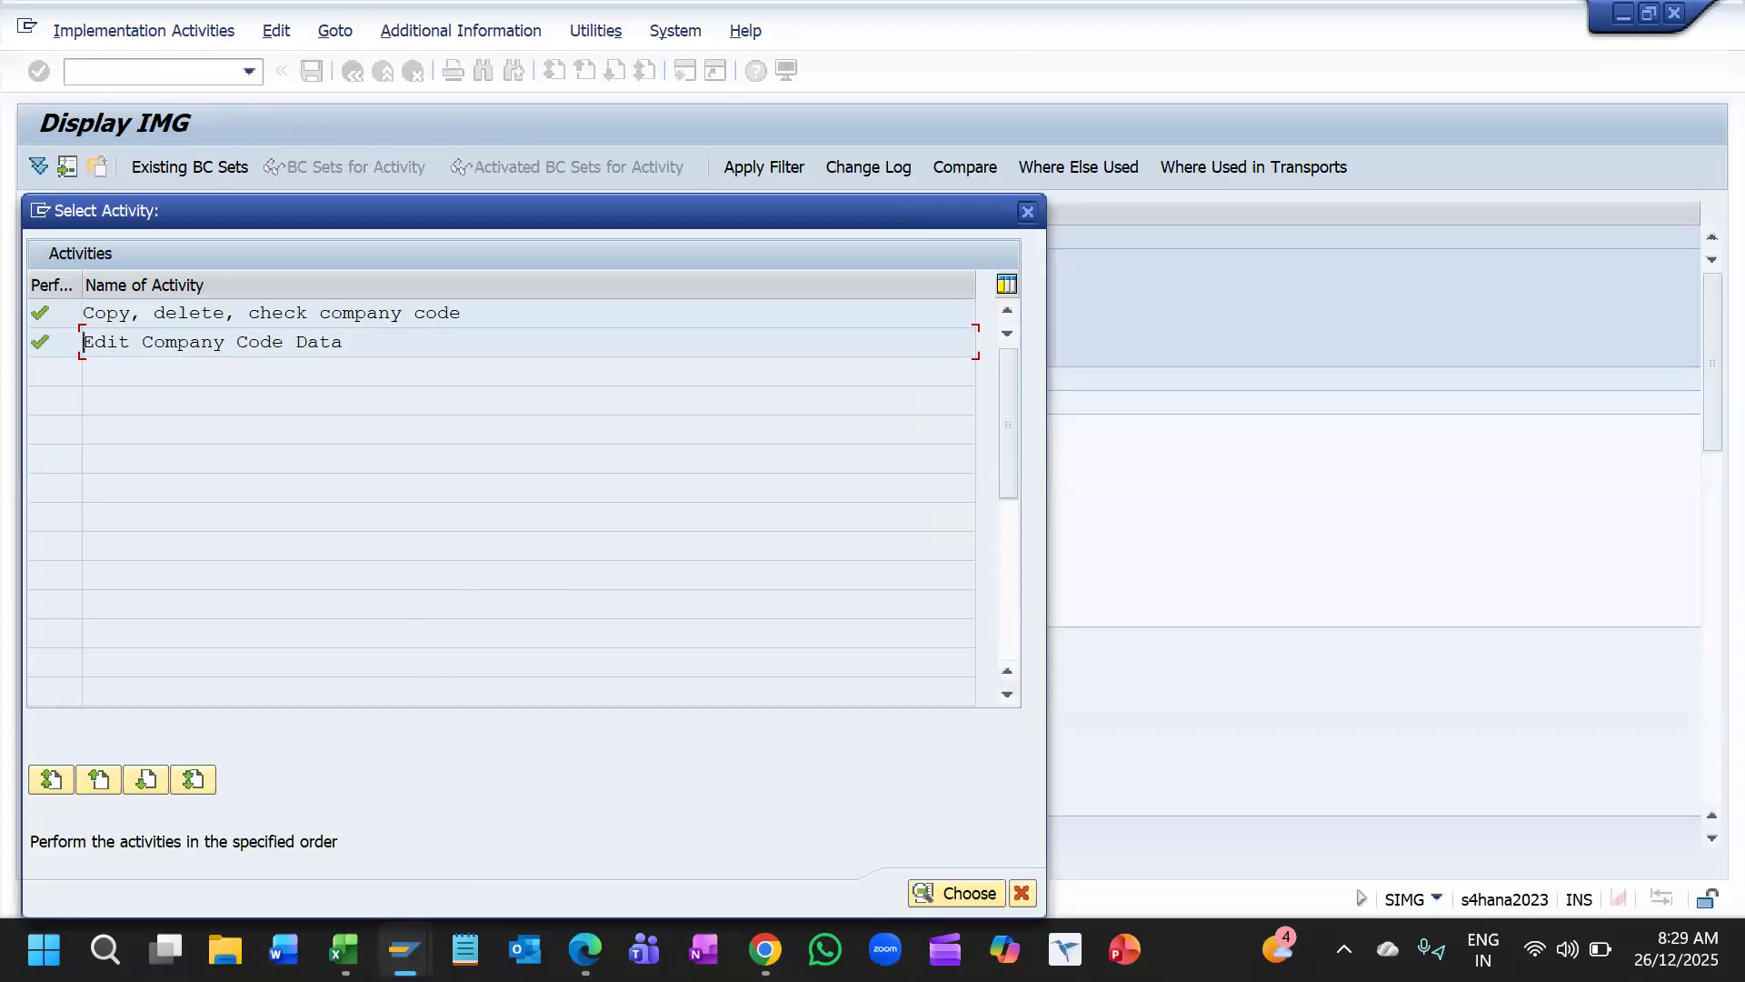
Step: Switch to the Enqueue Administration session and search client 400 for locks held by the blocking user's ID
mouse_move(405, 949)
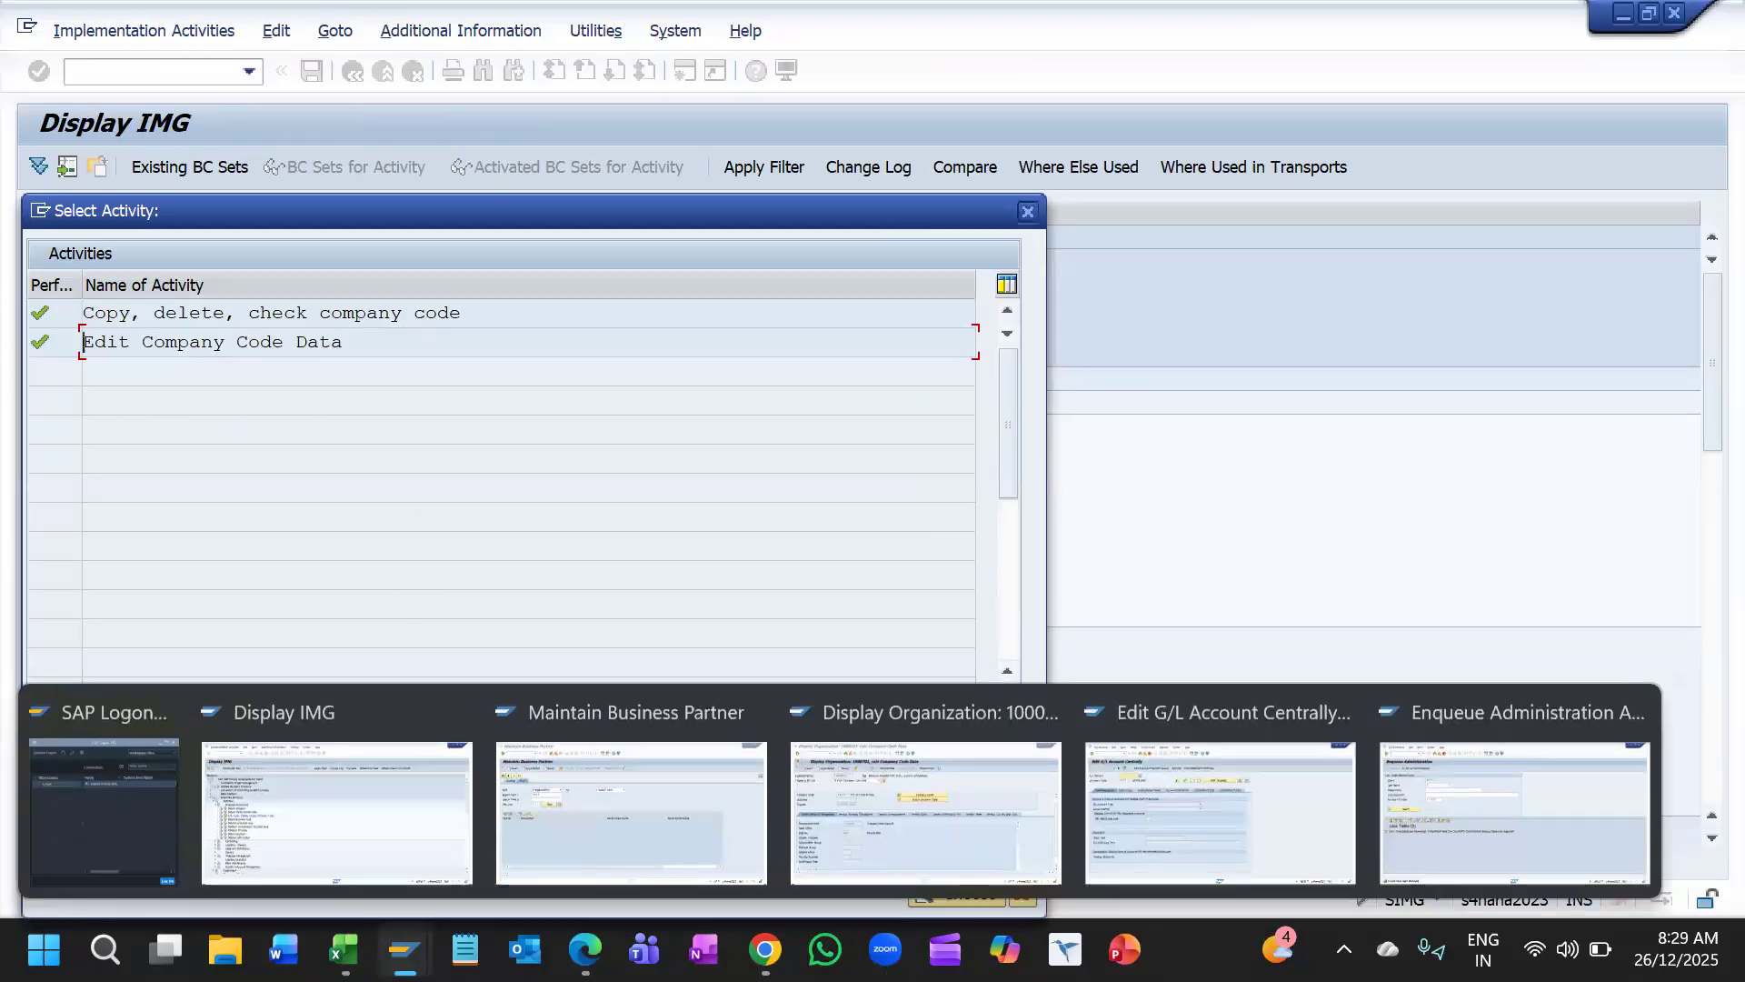
click(1511, 807)
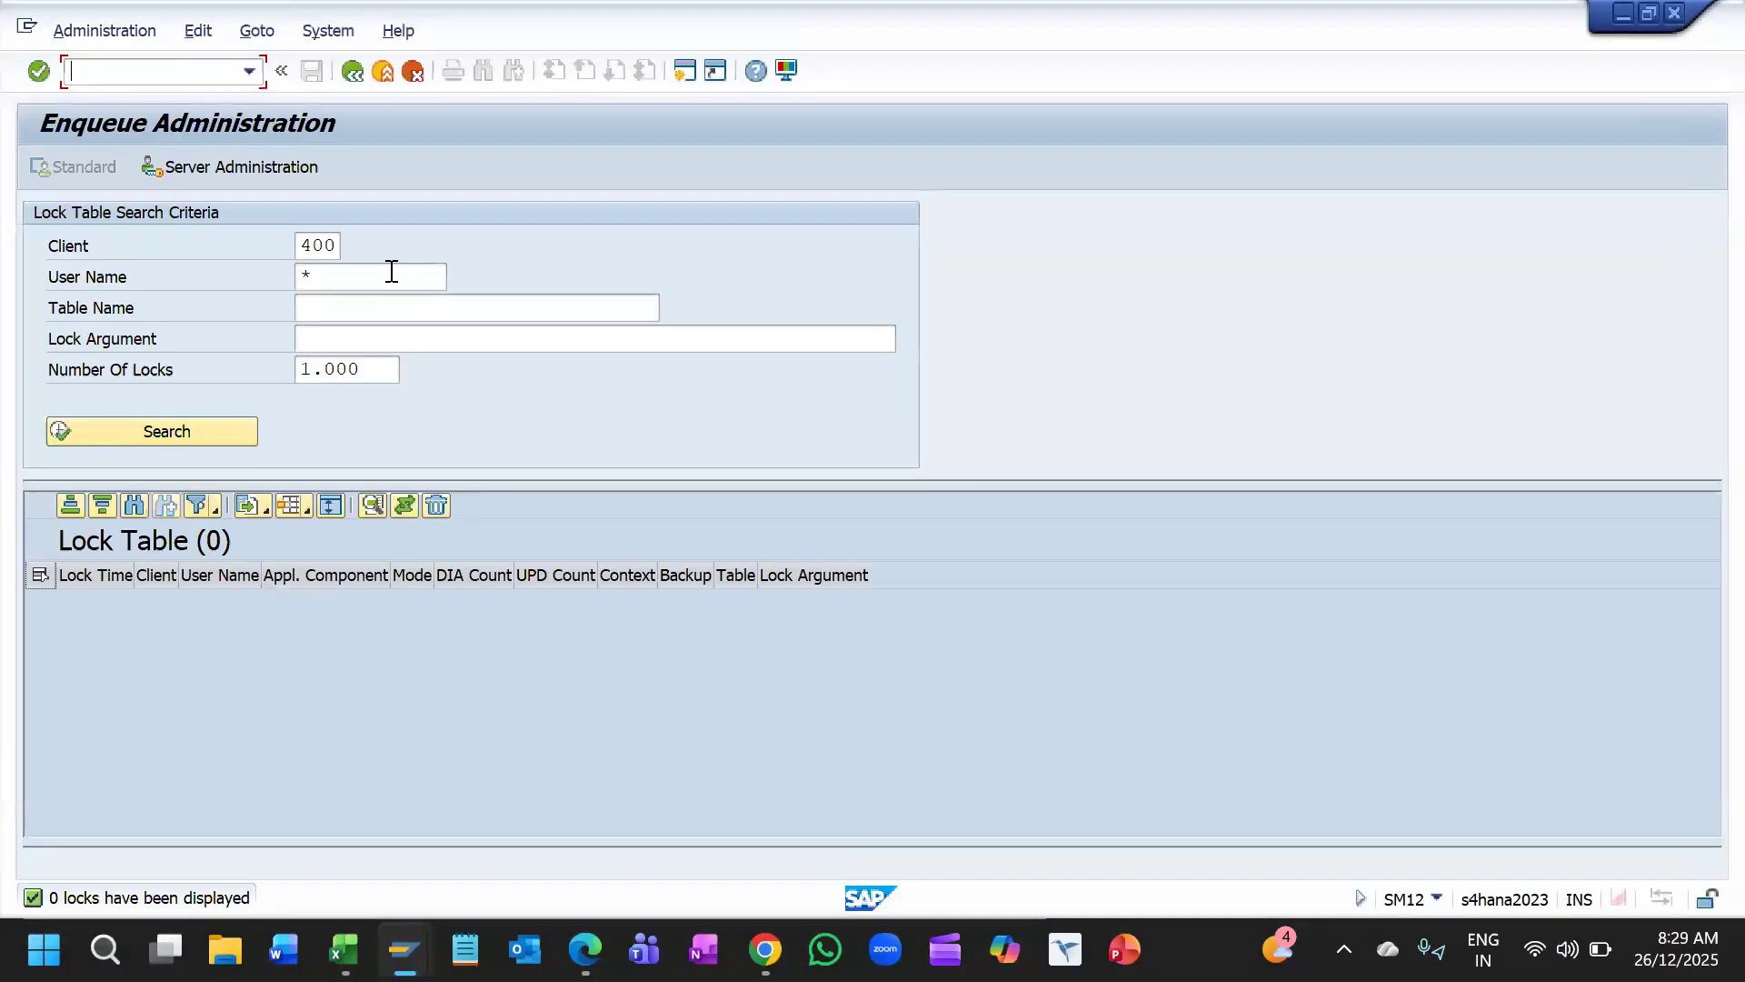
click(390, 273)
key(BackSpace)
key(Down)
key(Return)
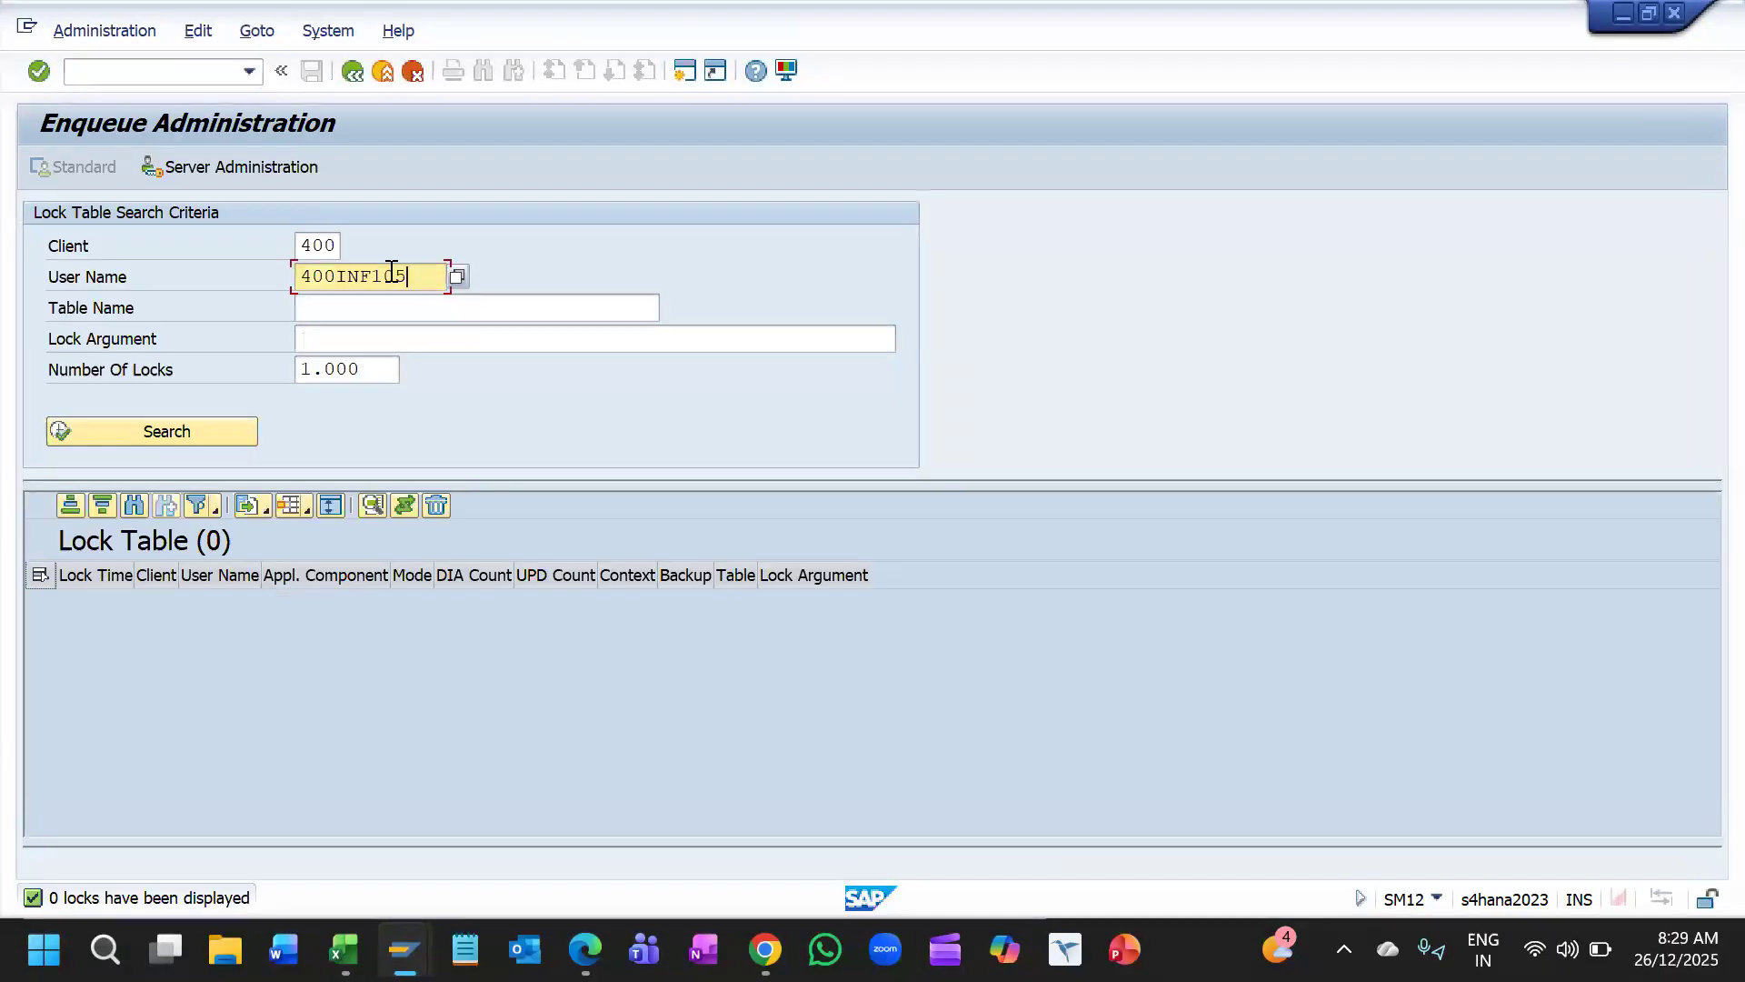
click(126, 429)
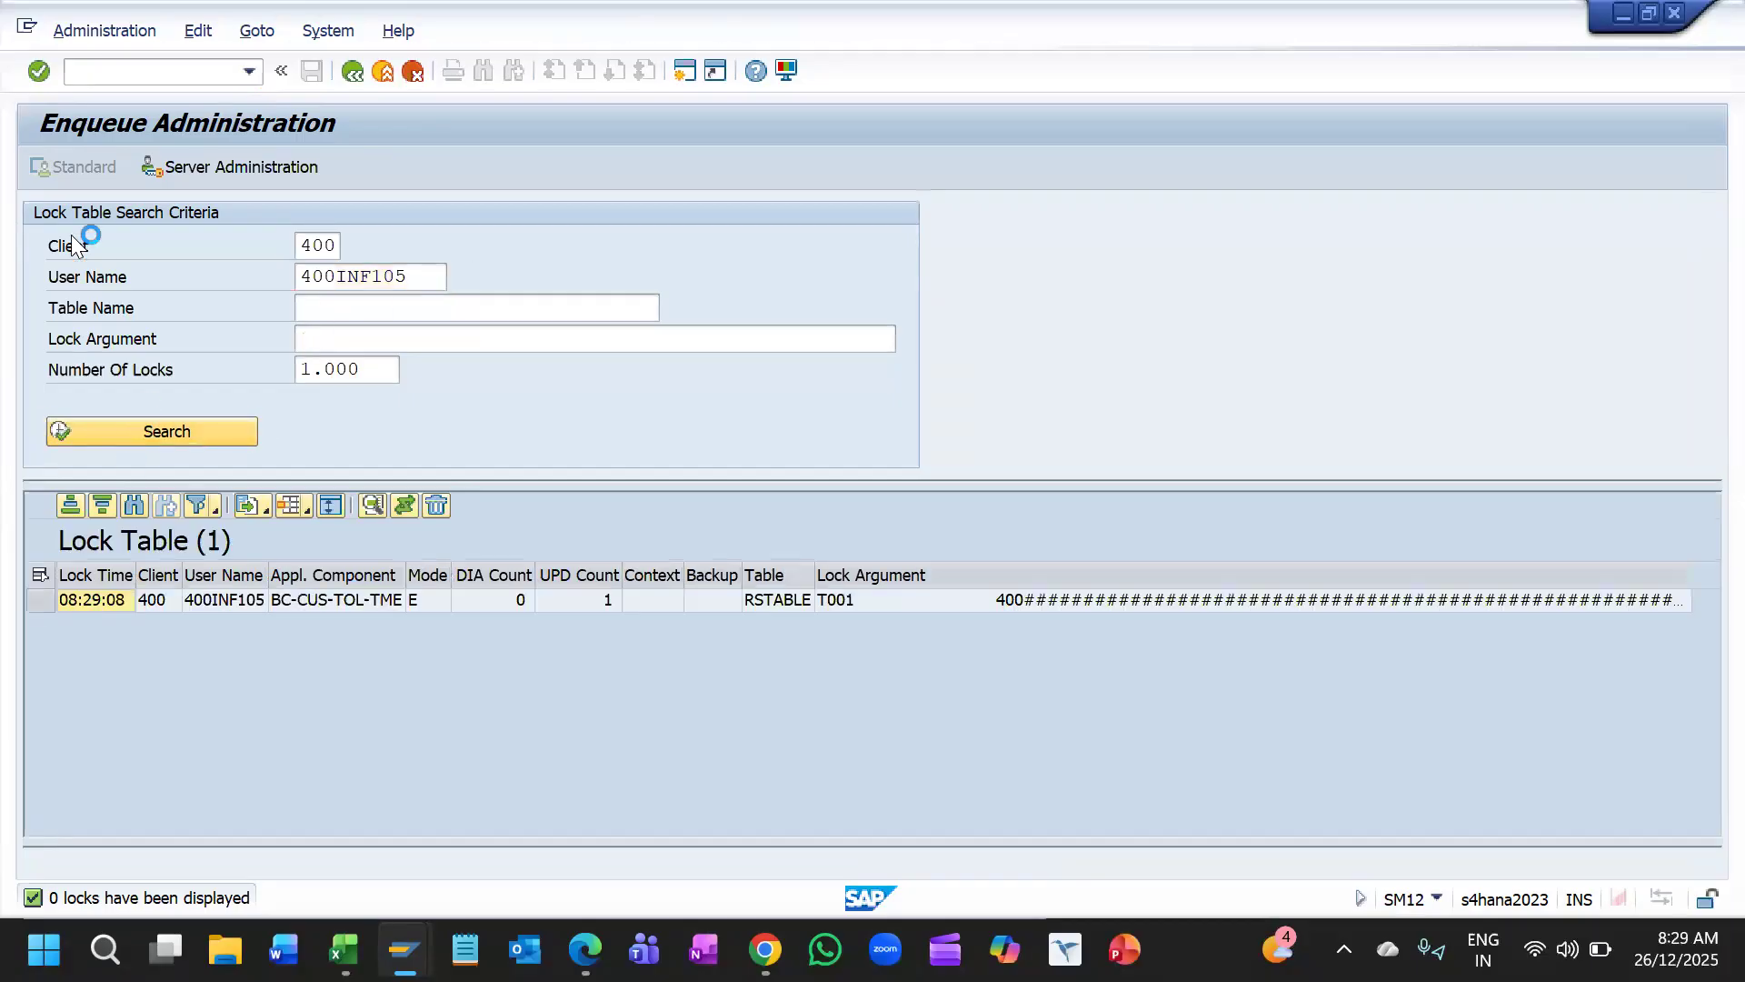
Step: Delete the lock entry found for the company code table and leave Enqueue Administration
click(40, 574)
click(436, 505)
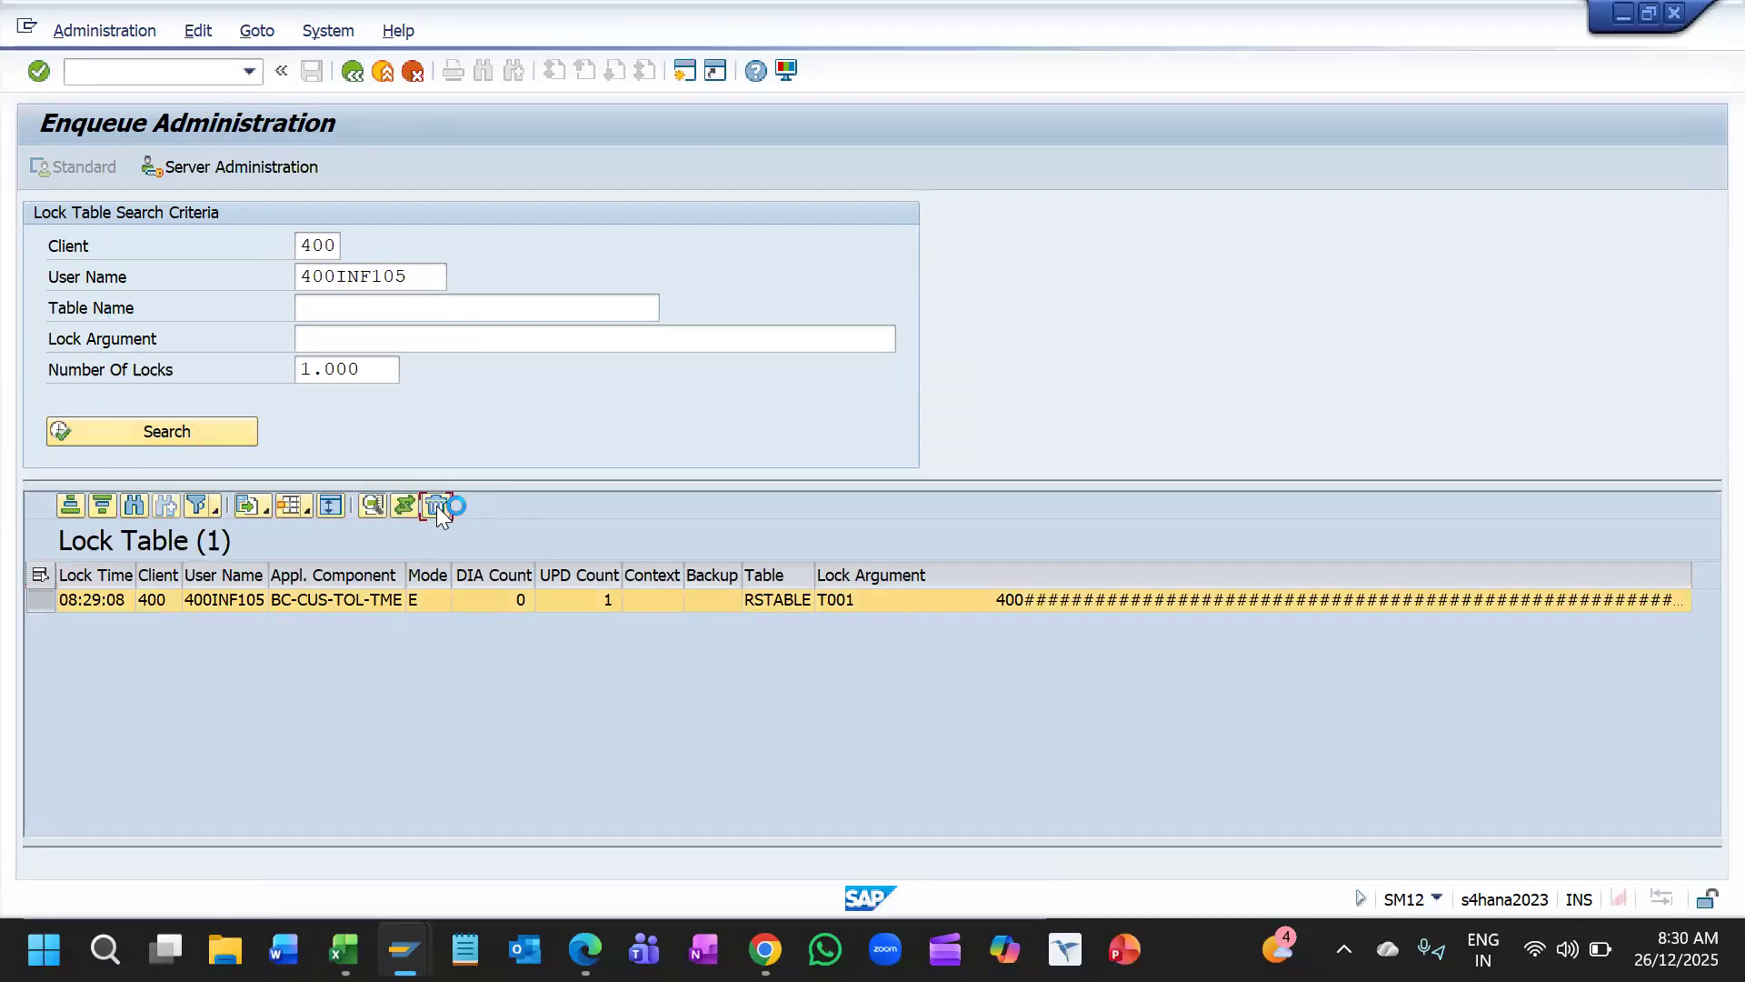
key(Return)
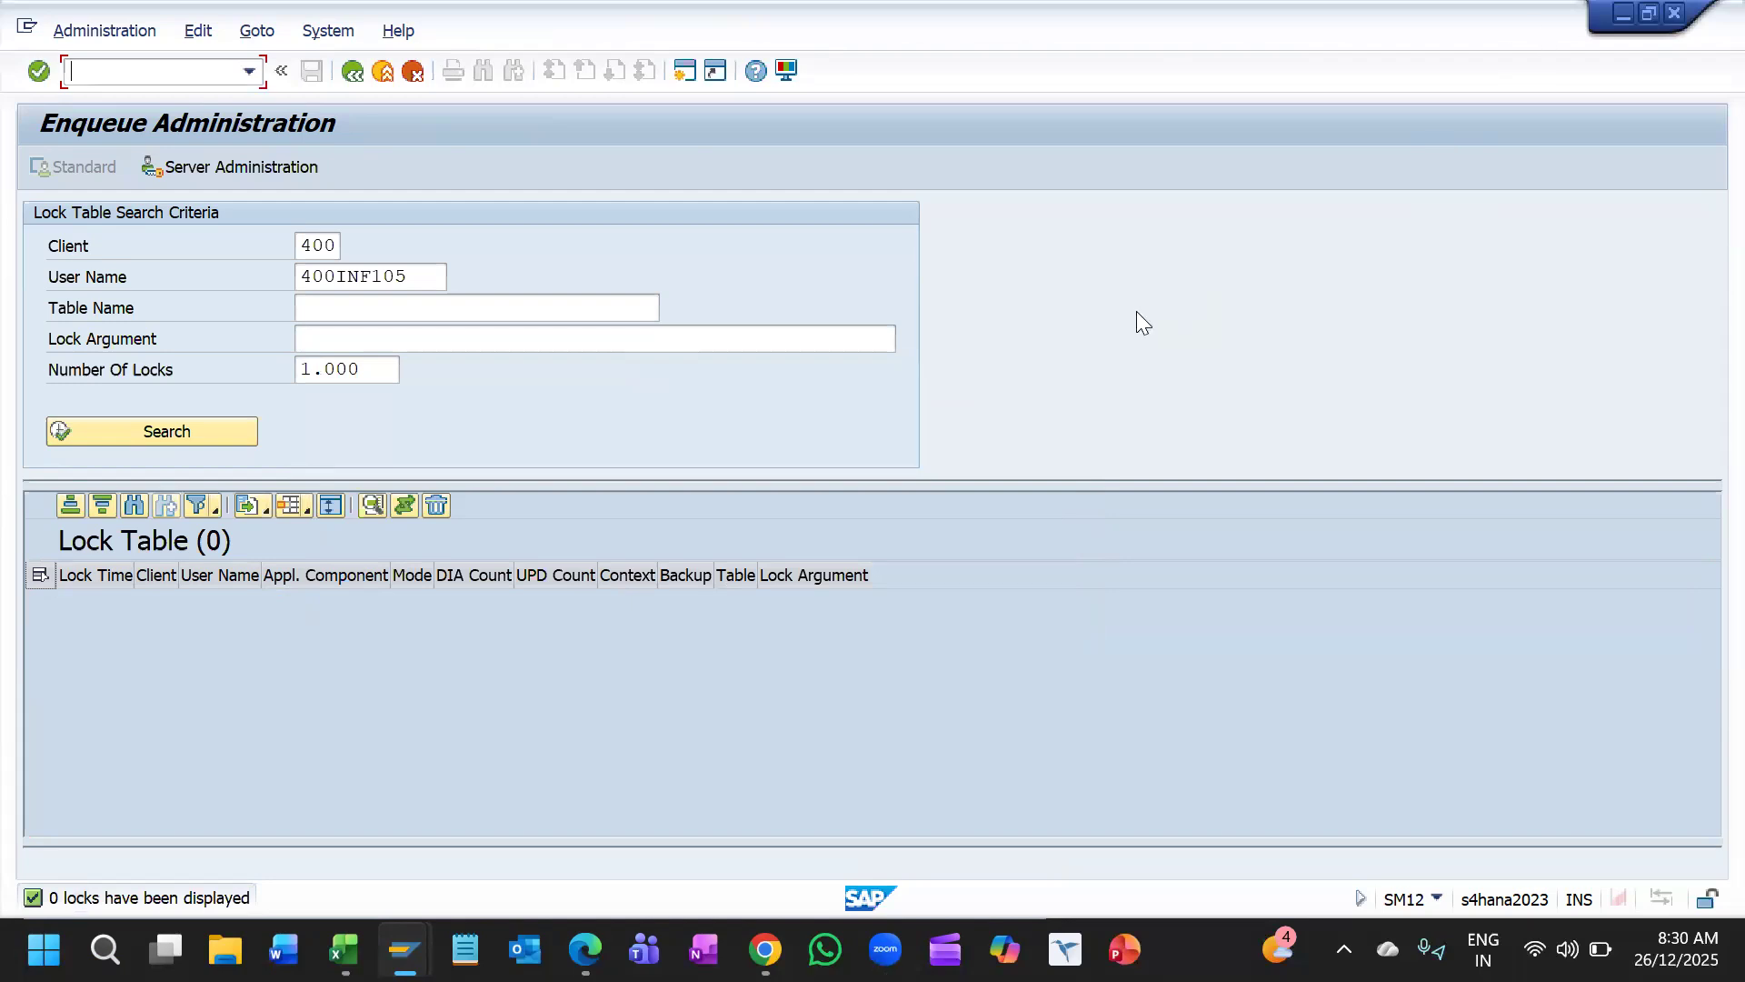
key(F3)
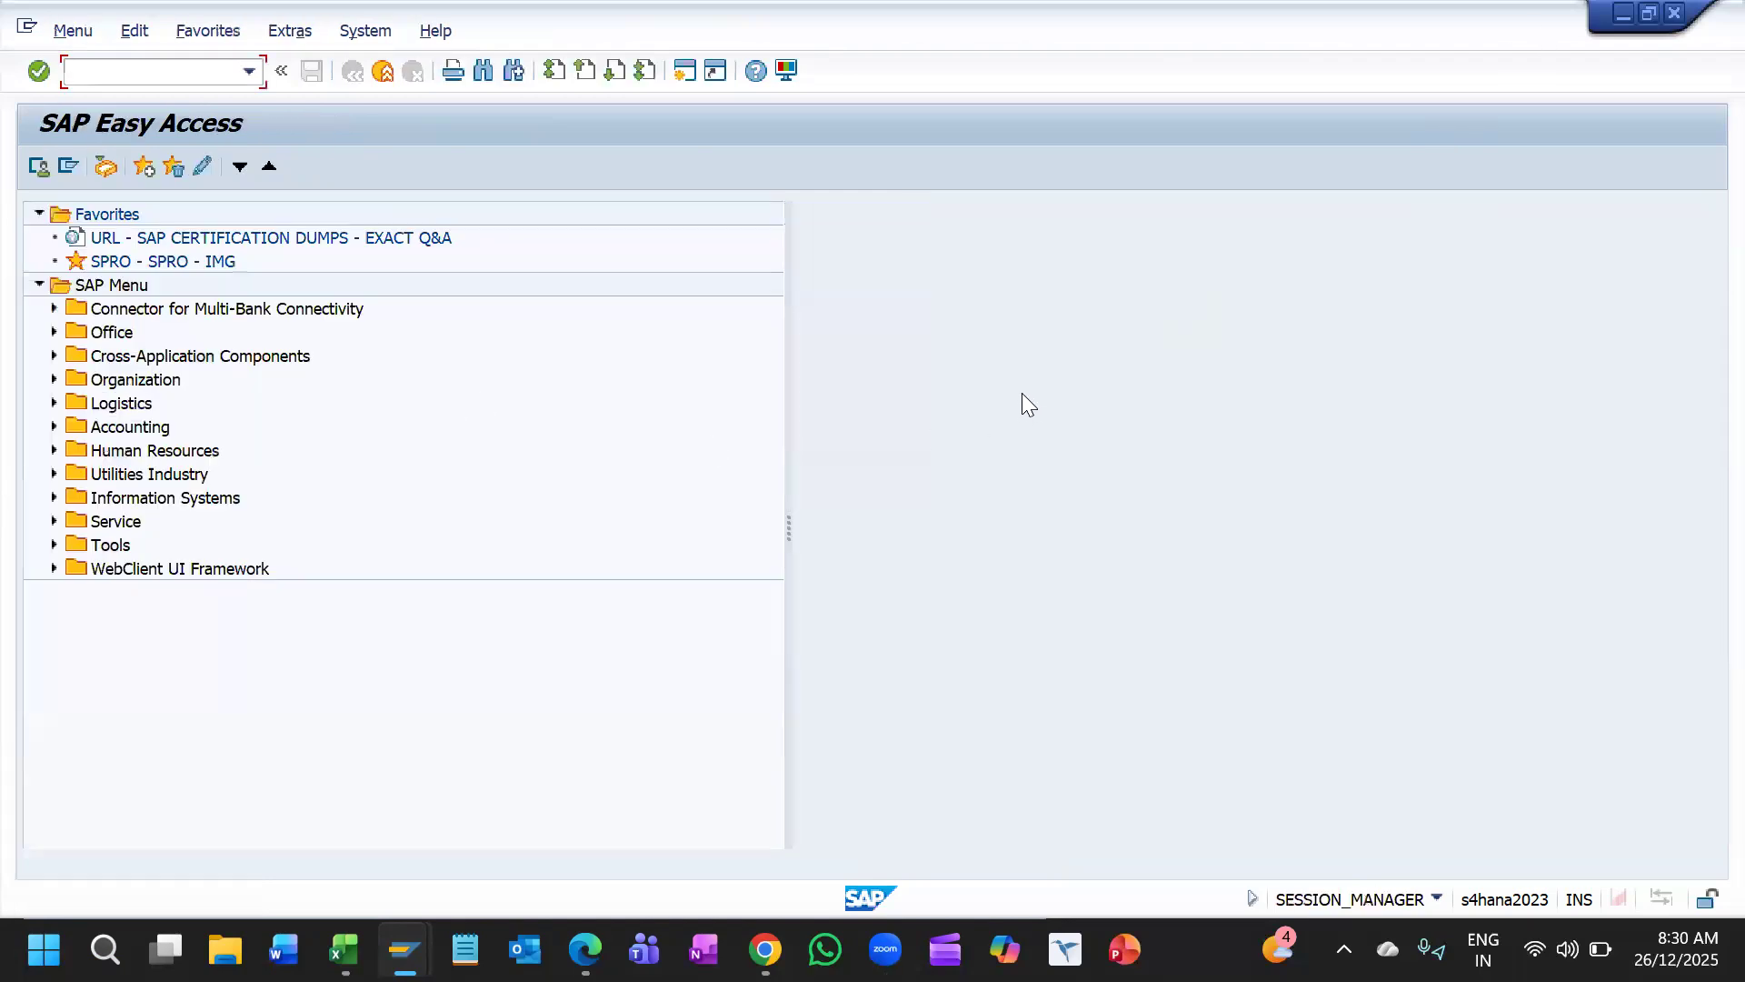
Step: Return to the Display IMG session and open the Edit Company Code Data activity for editing
mouse_move(405, 949)
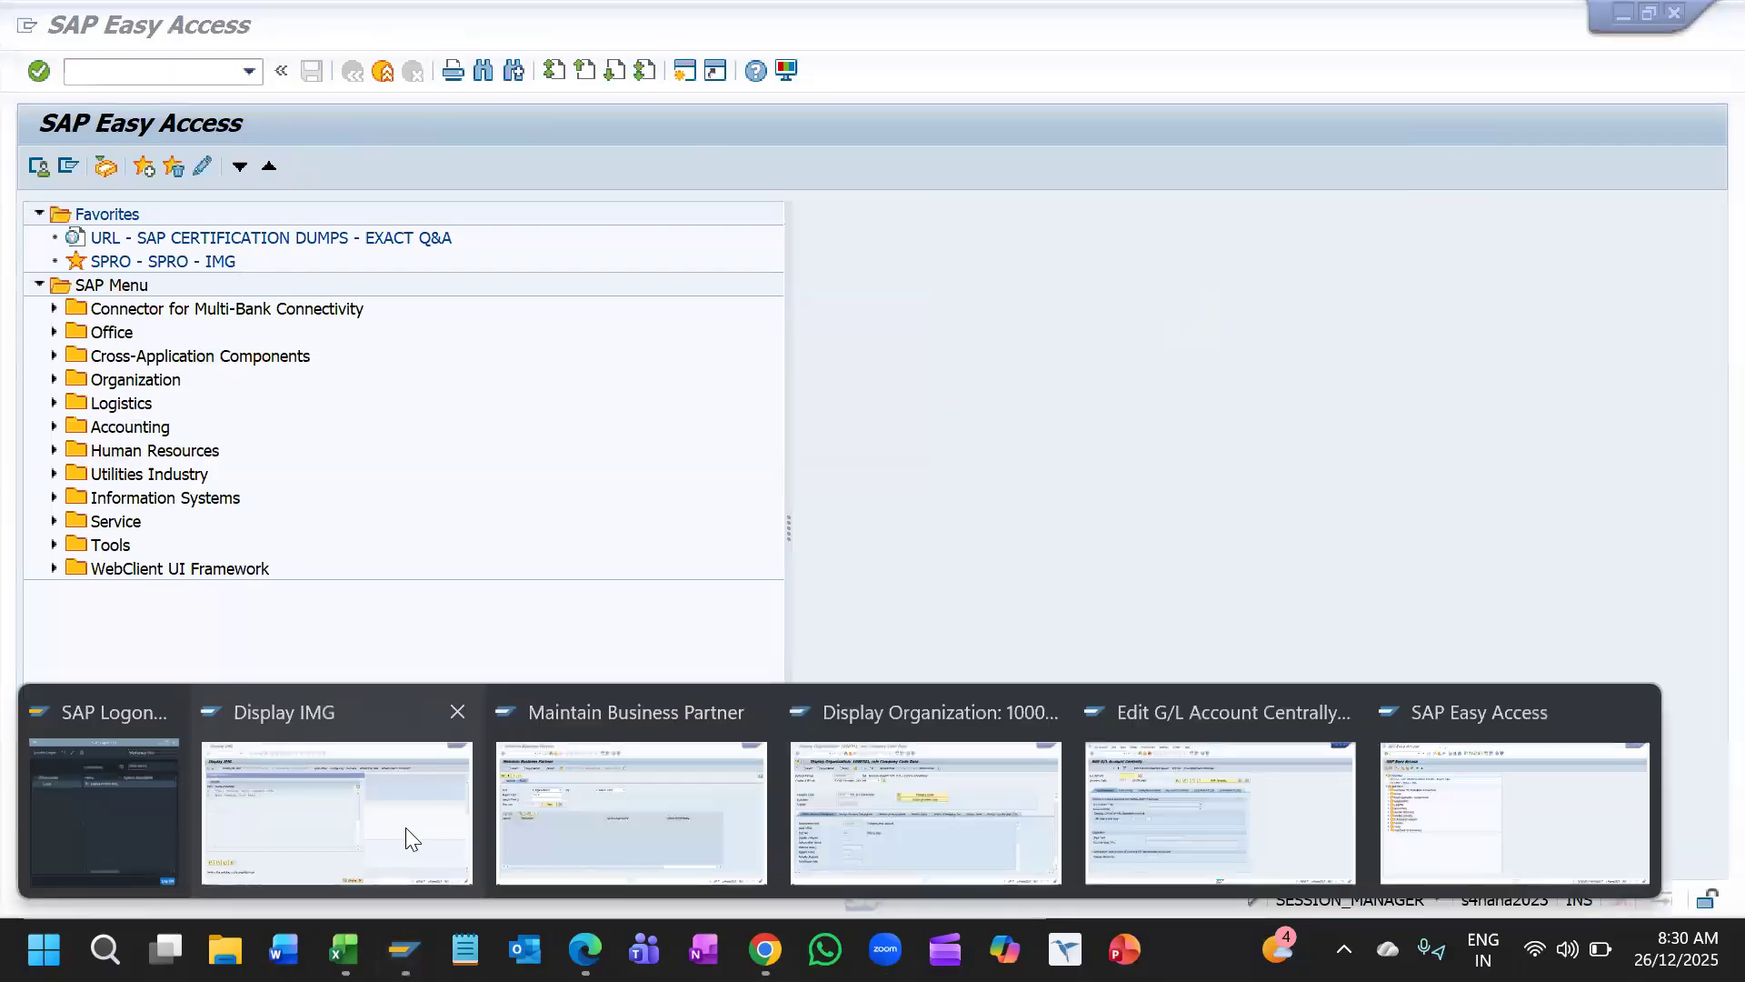
click(405, 827)
double_click(333, 338)
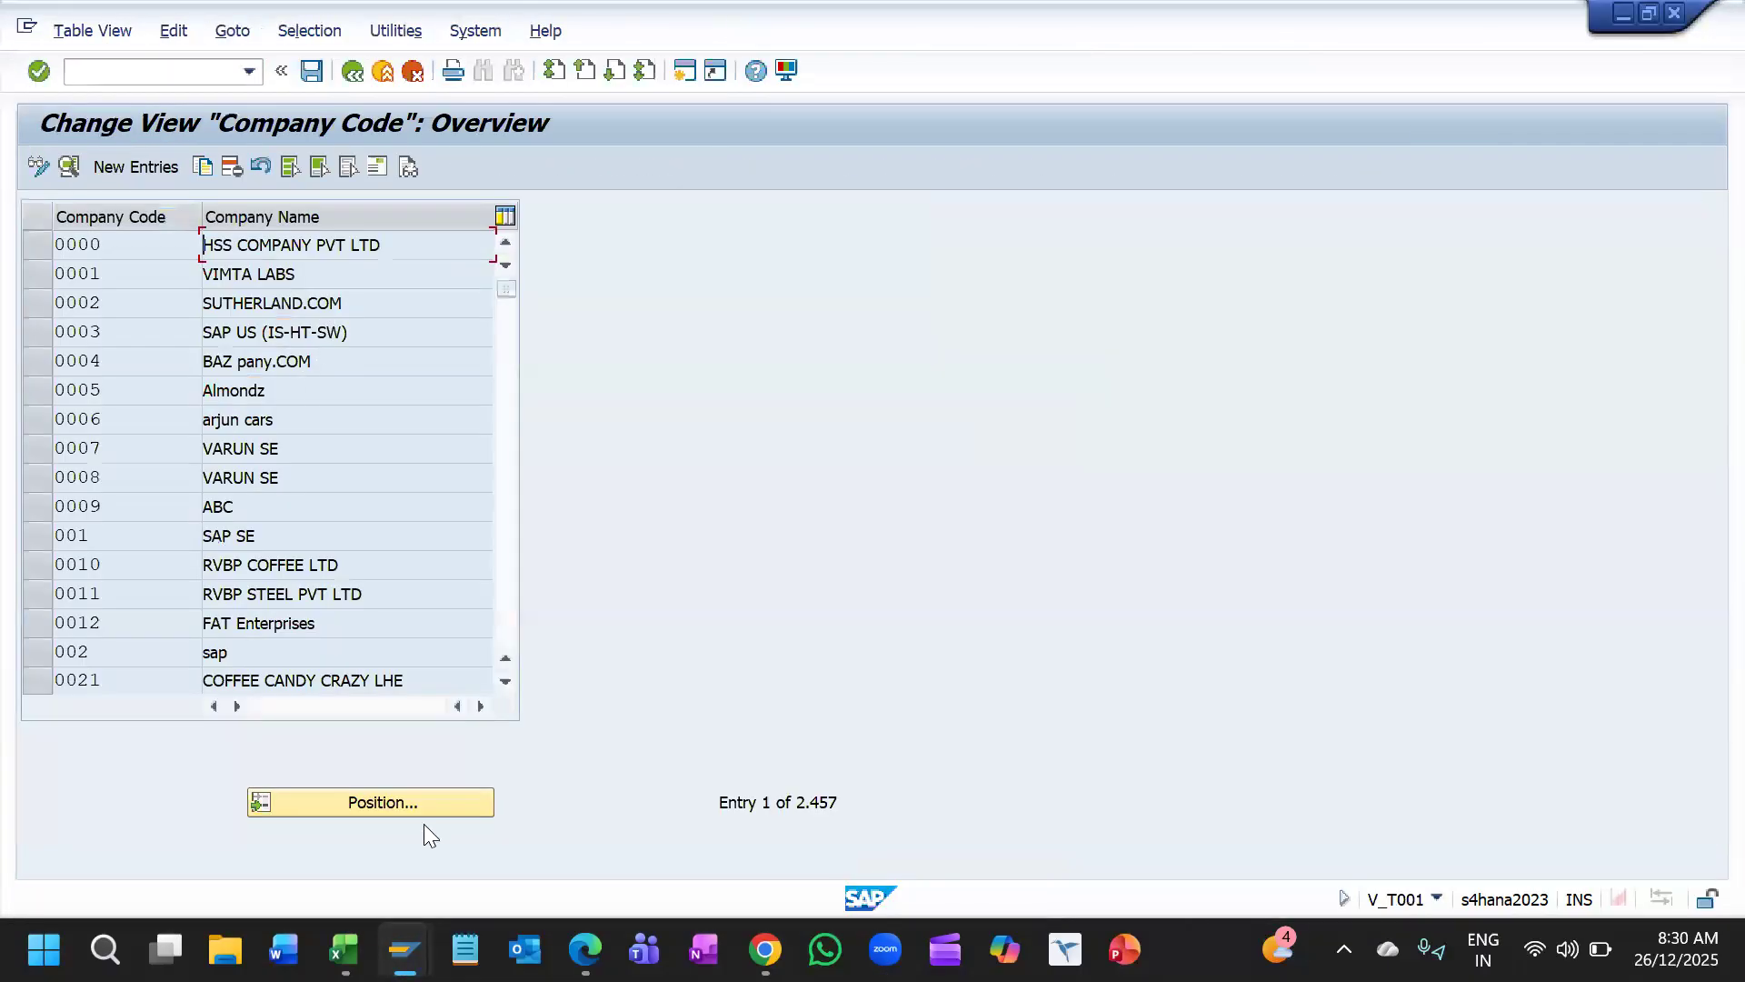
Step: Position the company code list on 1TCS and open the details of that company code
click(427, 800)
text(1TCS)
key(Return)
click(179, 251)
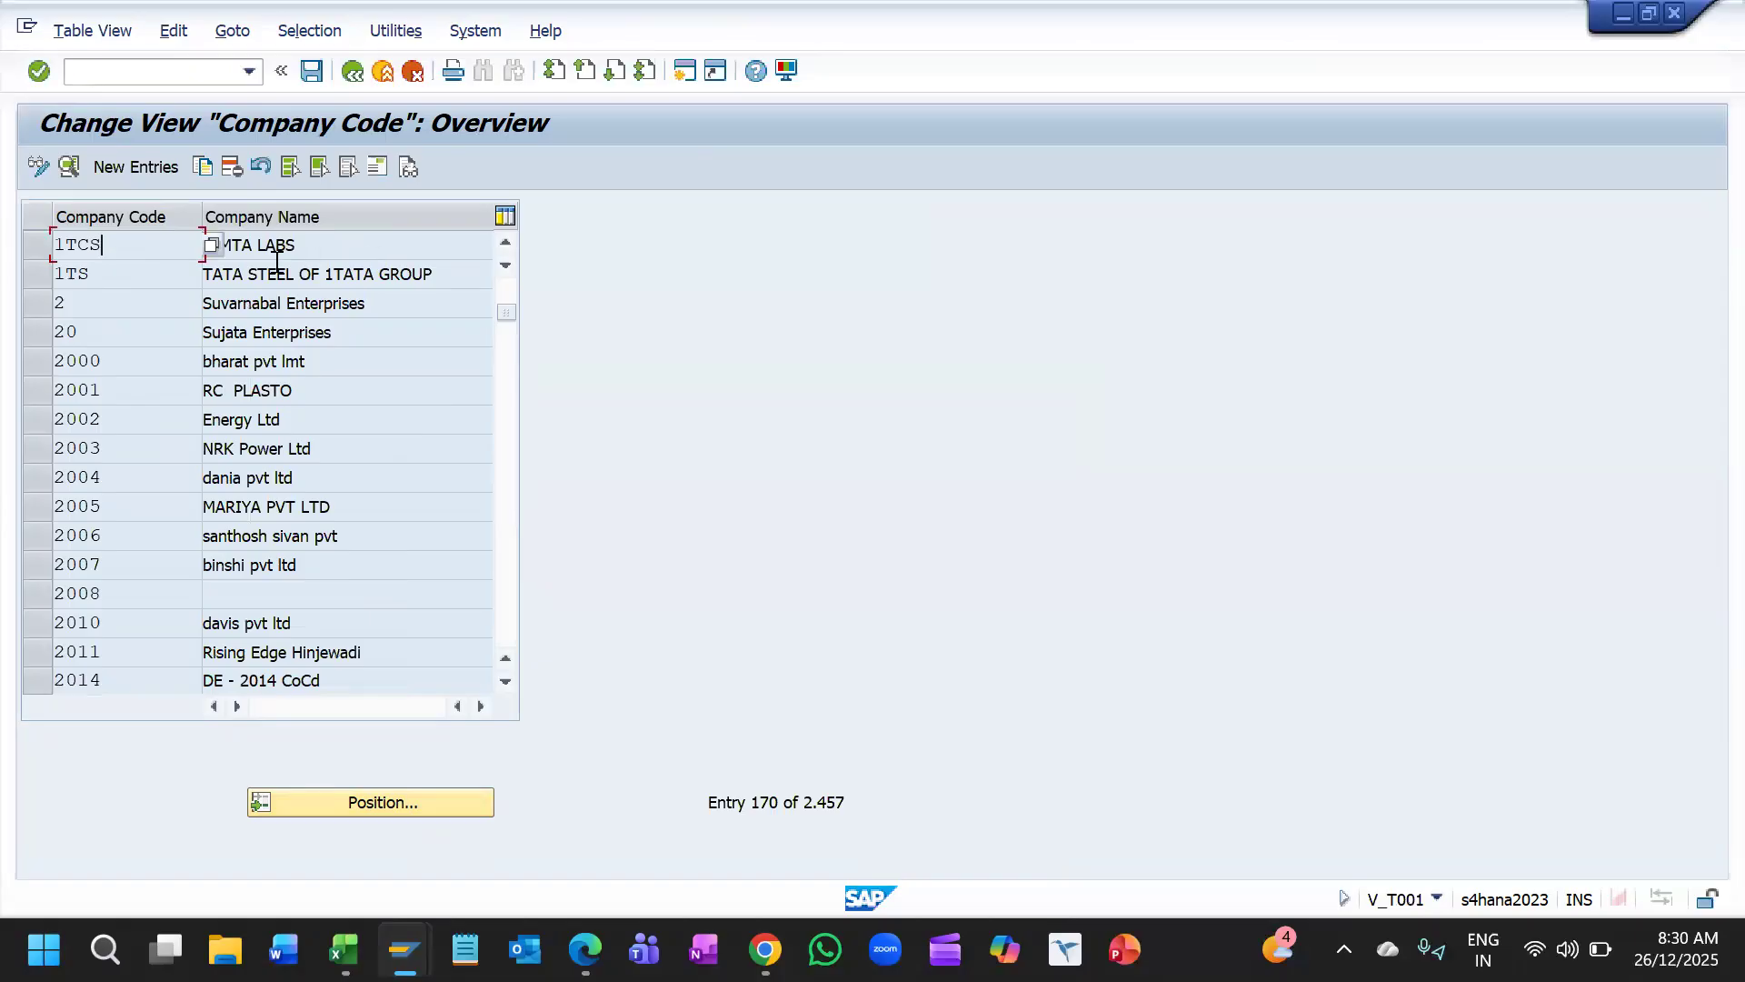
double_click(167, 238)
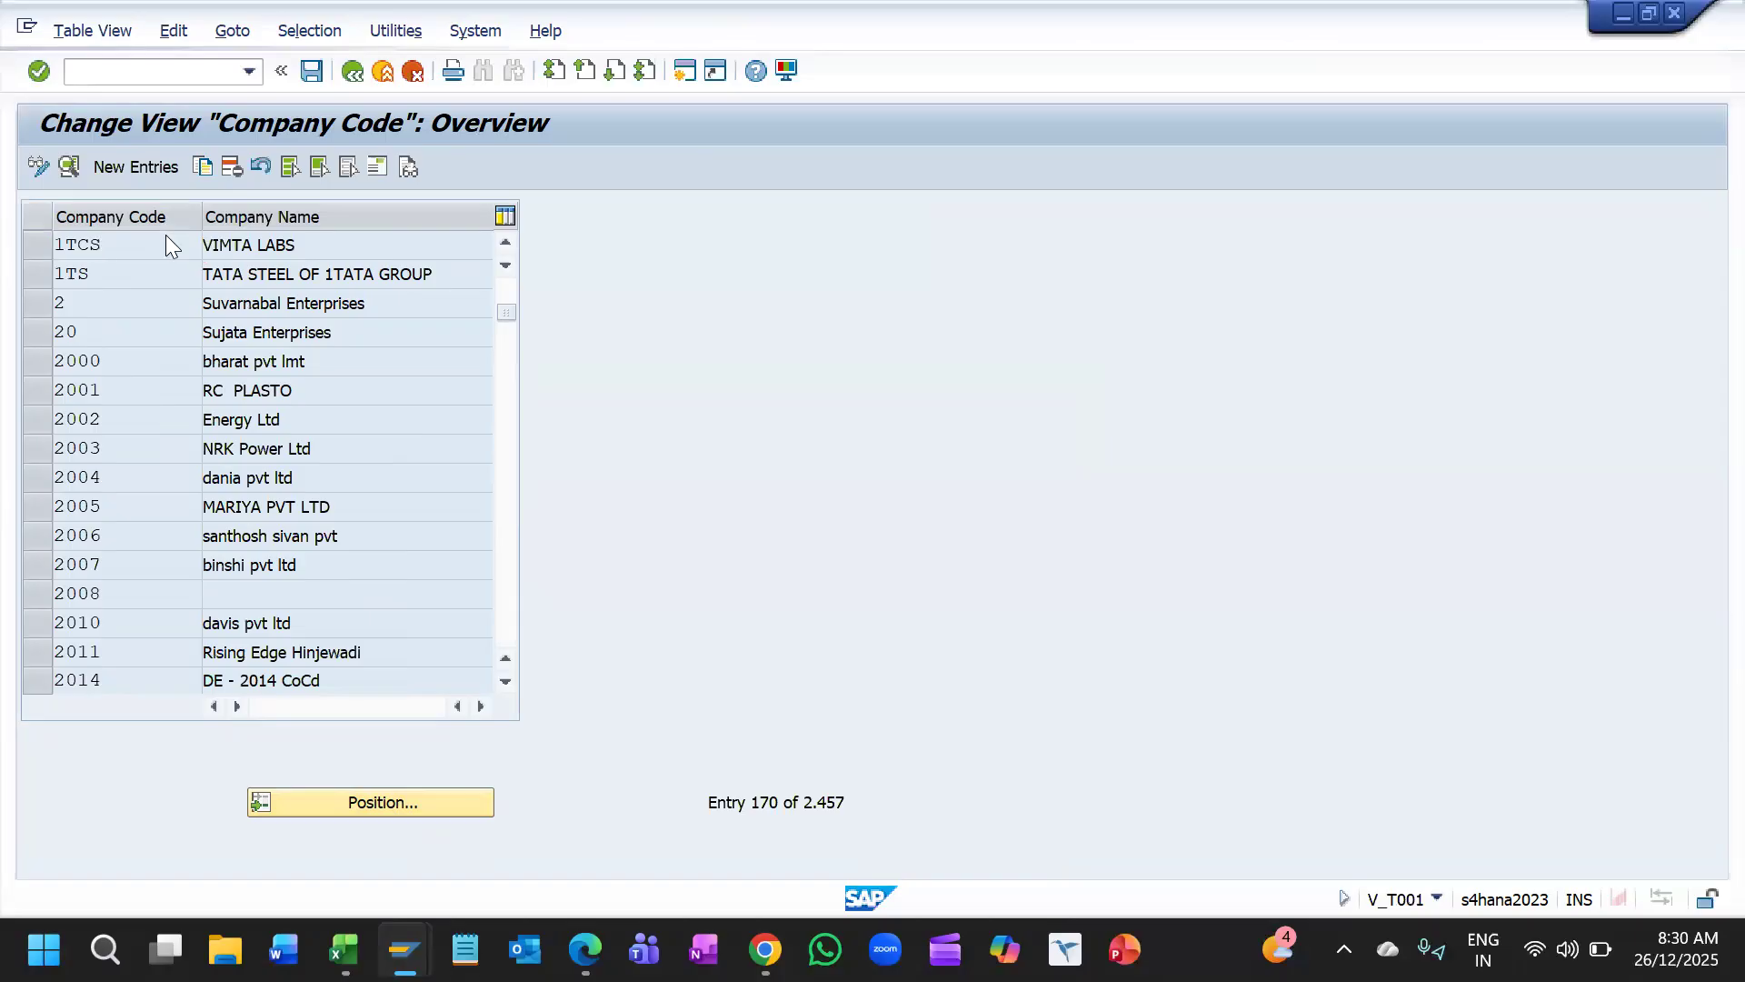
Step: Replace the company name of company code 1TCS with TCS of TATA GROUP
click(373, 245)
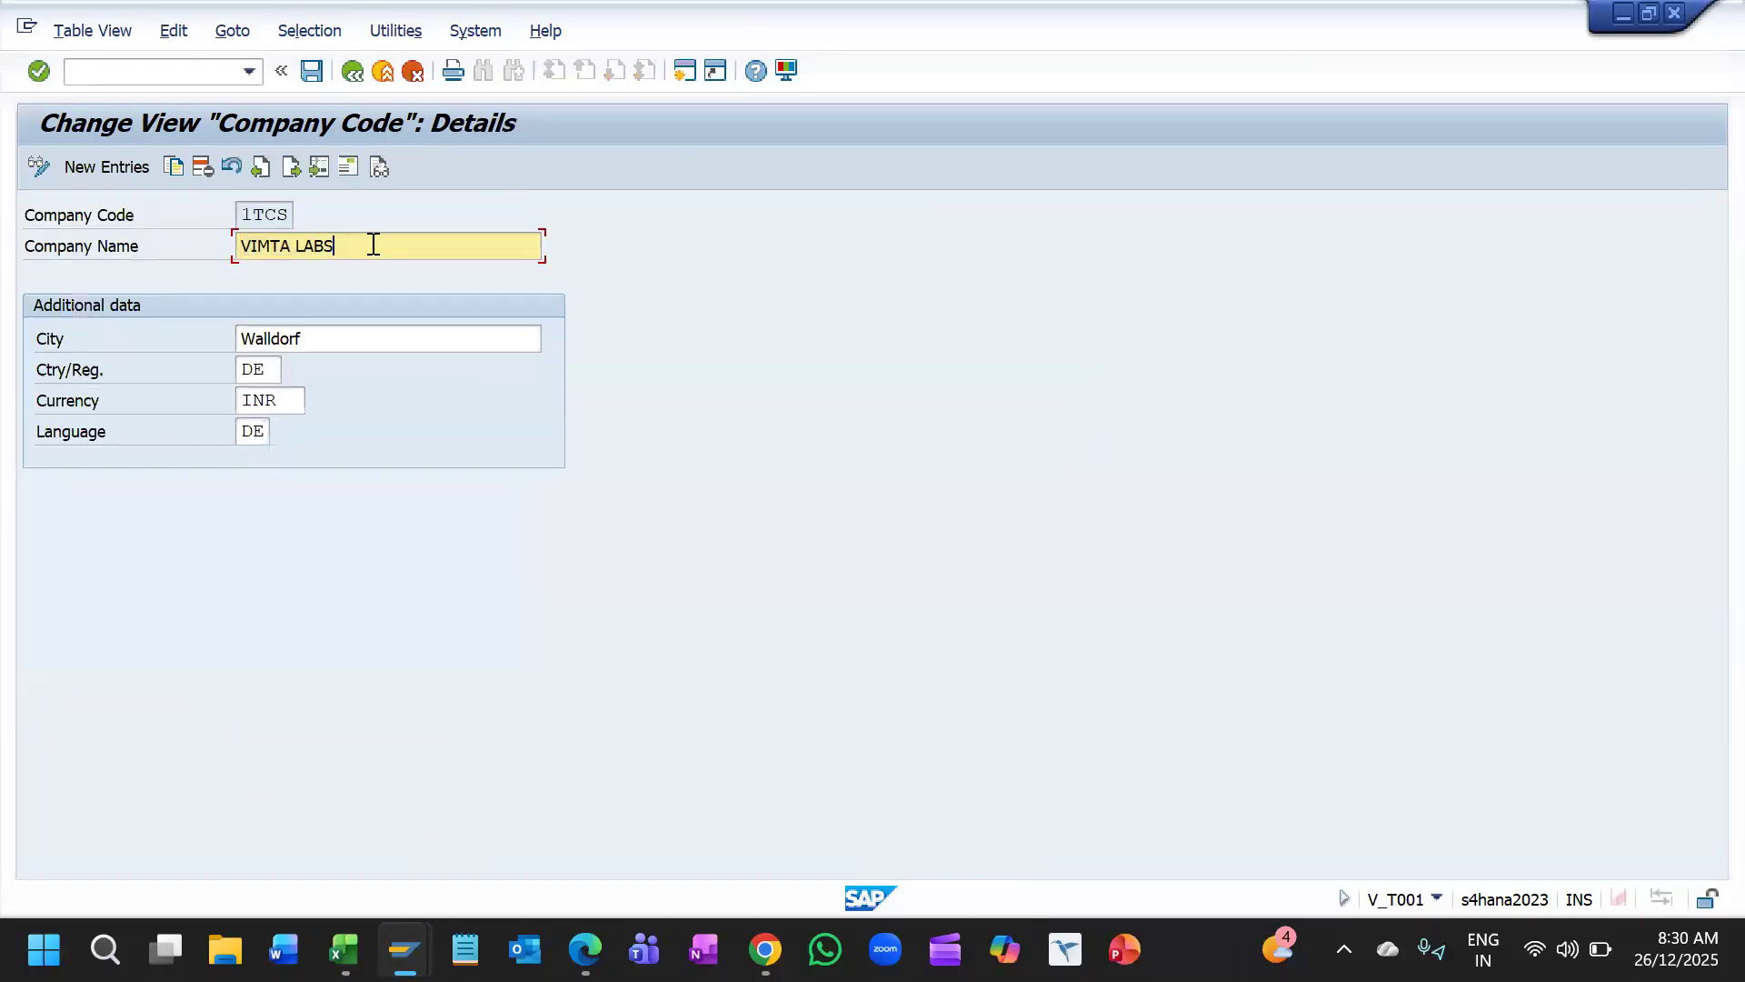
key(ctrl+a)
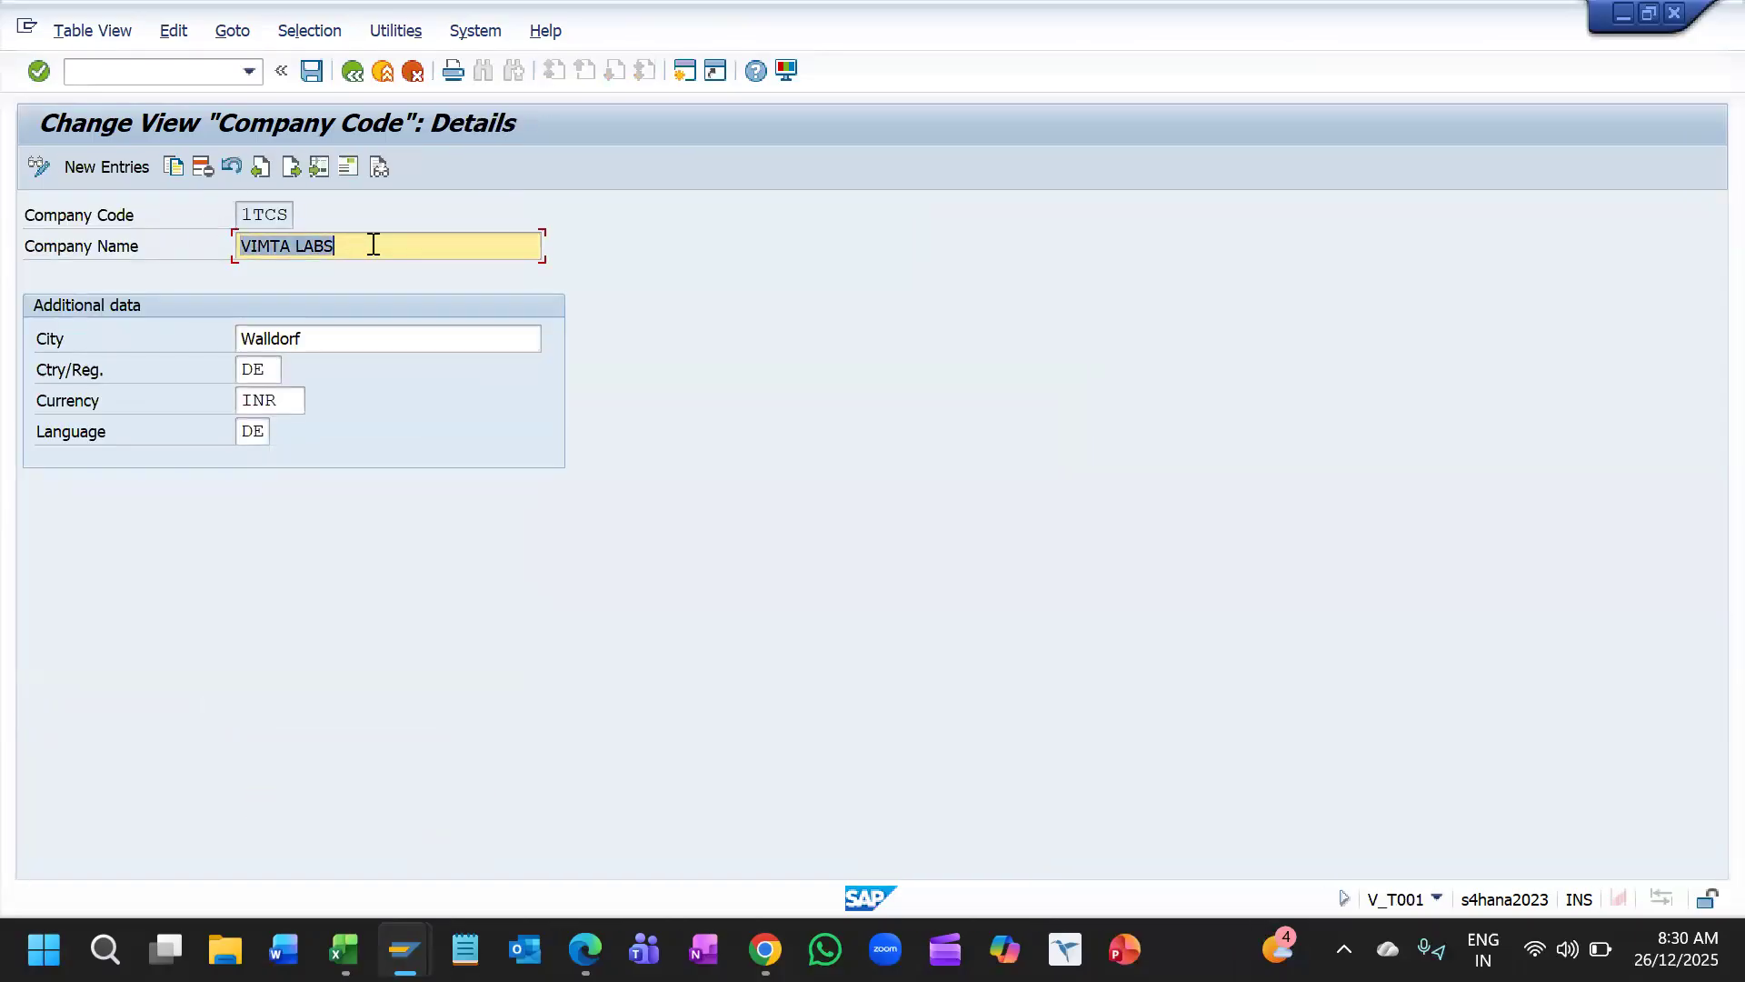
key(BackSpace)
key(Down)
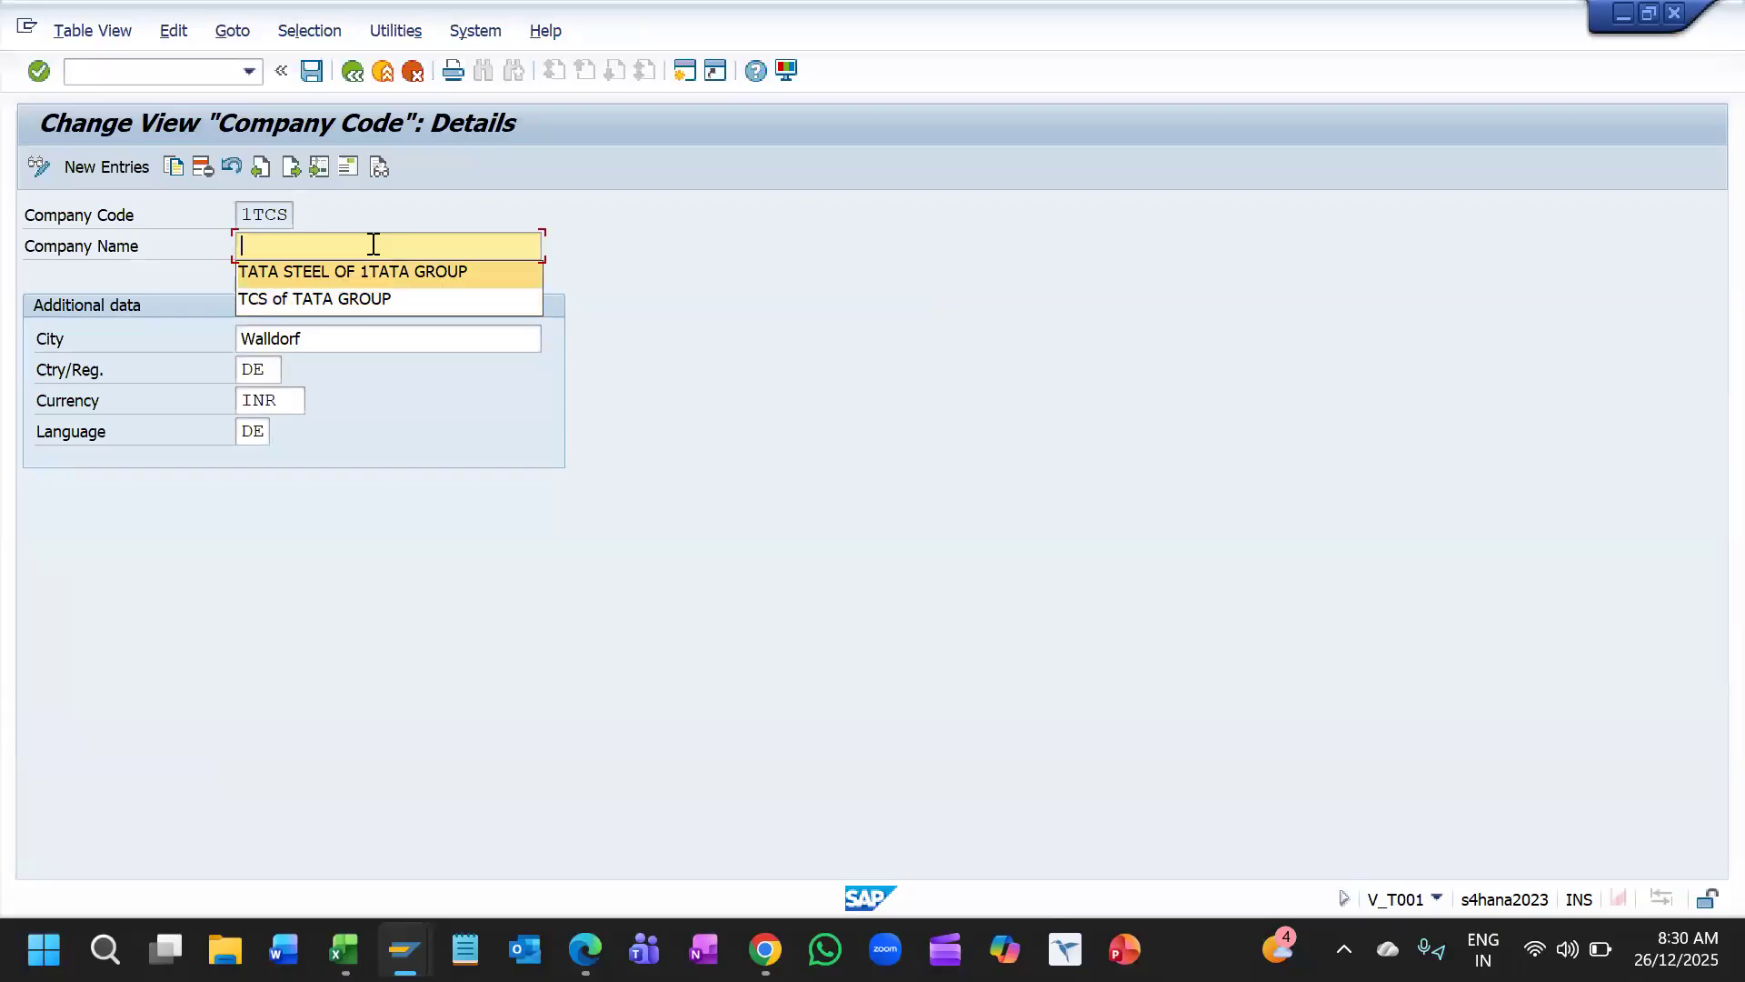
key(Down)
key(Return)
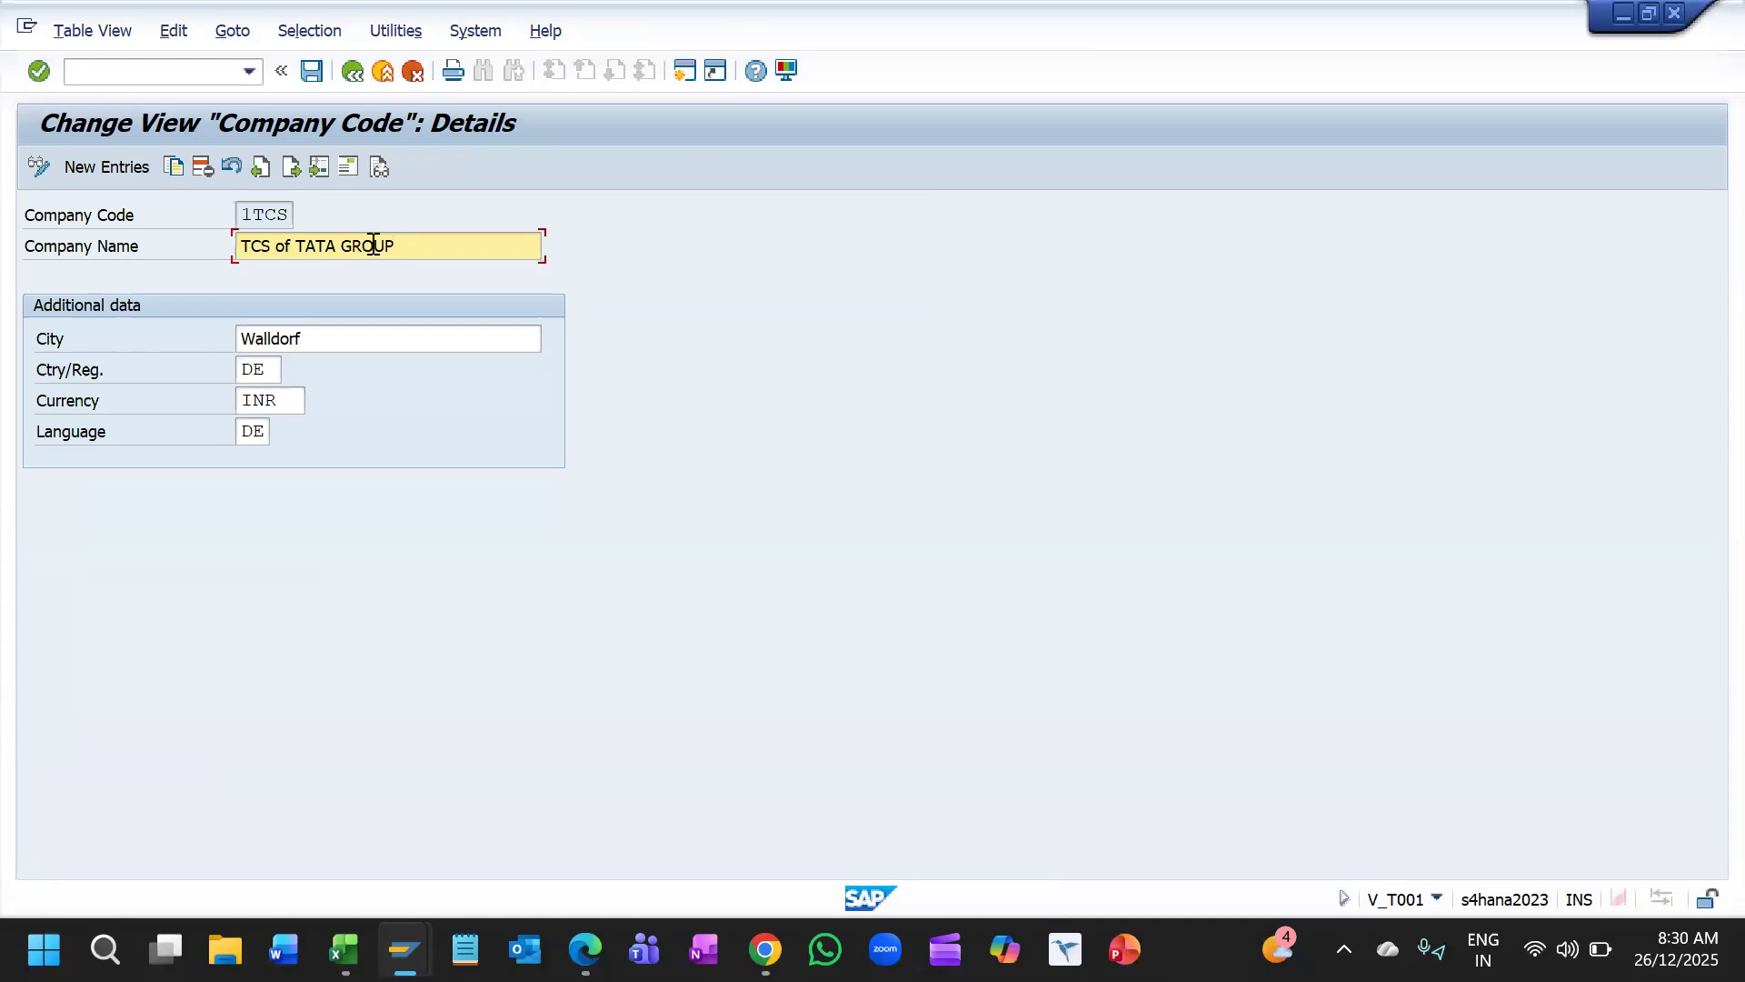
Step: Set the city of company code 1TCS to HYDERABAD and its country to IN
key(Tab)
key(BackSpace)
key(Down)
key(Down)
key(Return)
key(Tab)
key(BackSpace)
key(Return)
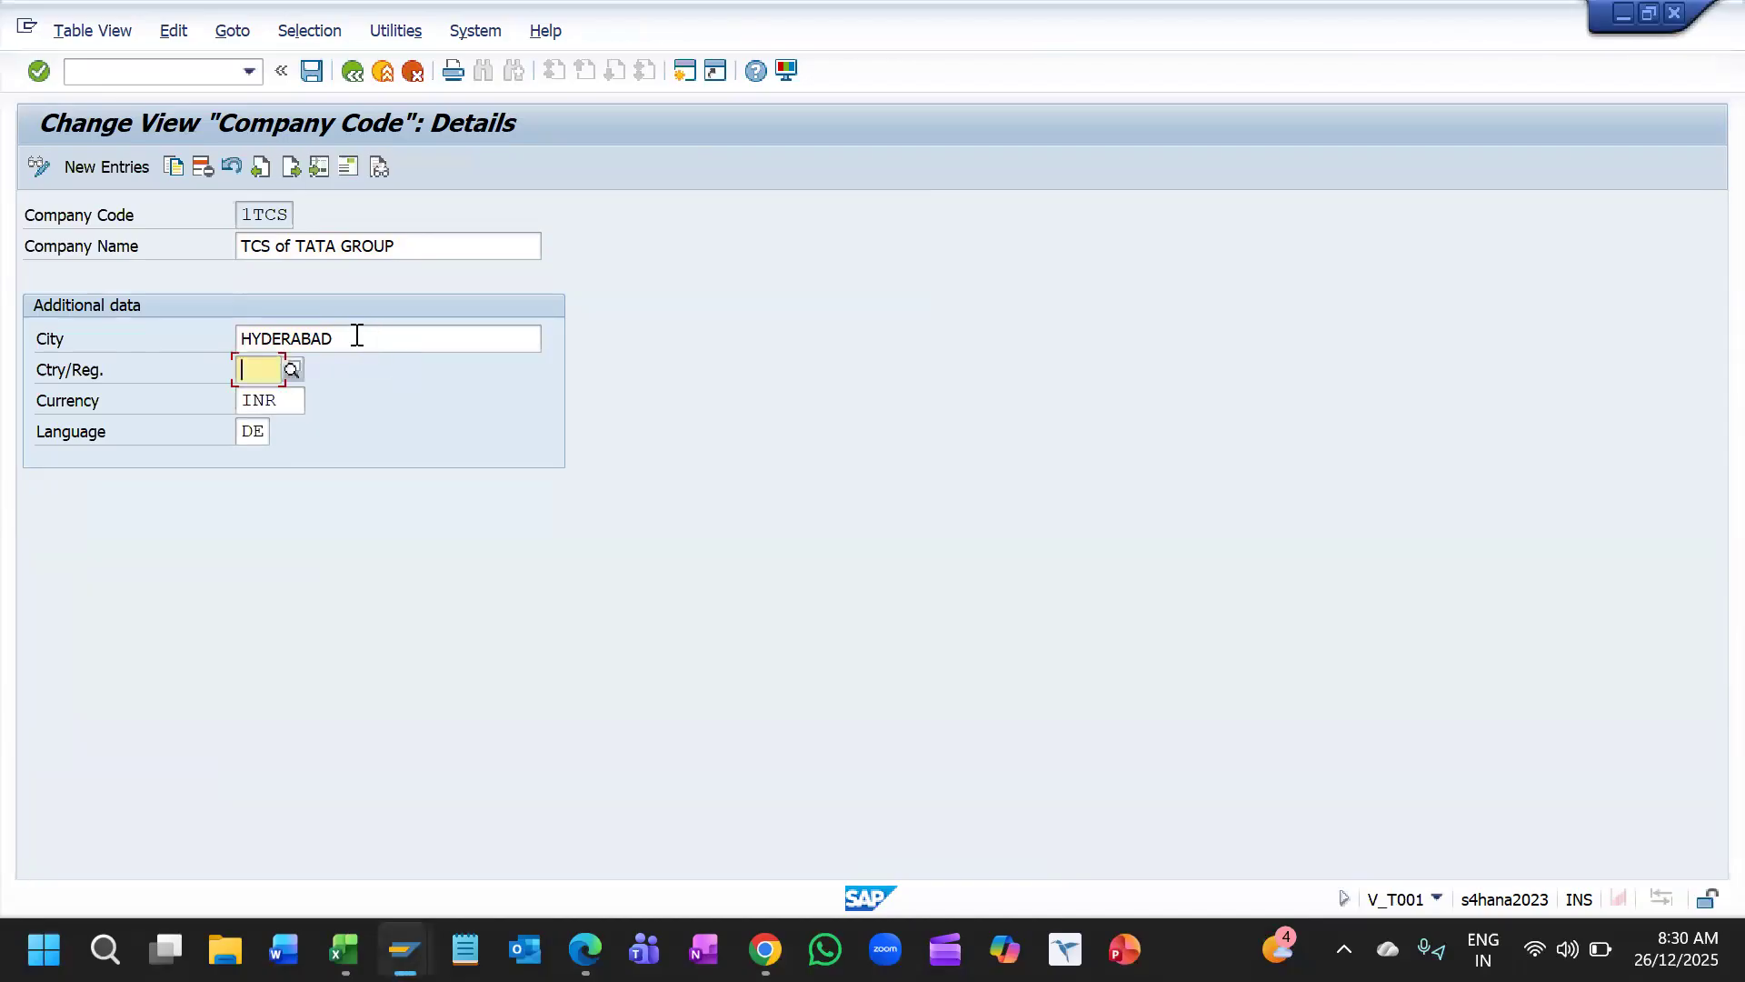
key(Down)
key(Down)
key(Return)
key(Tab)
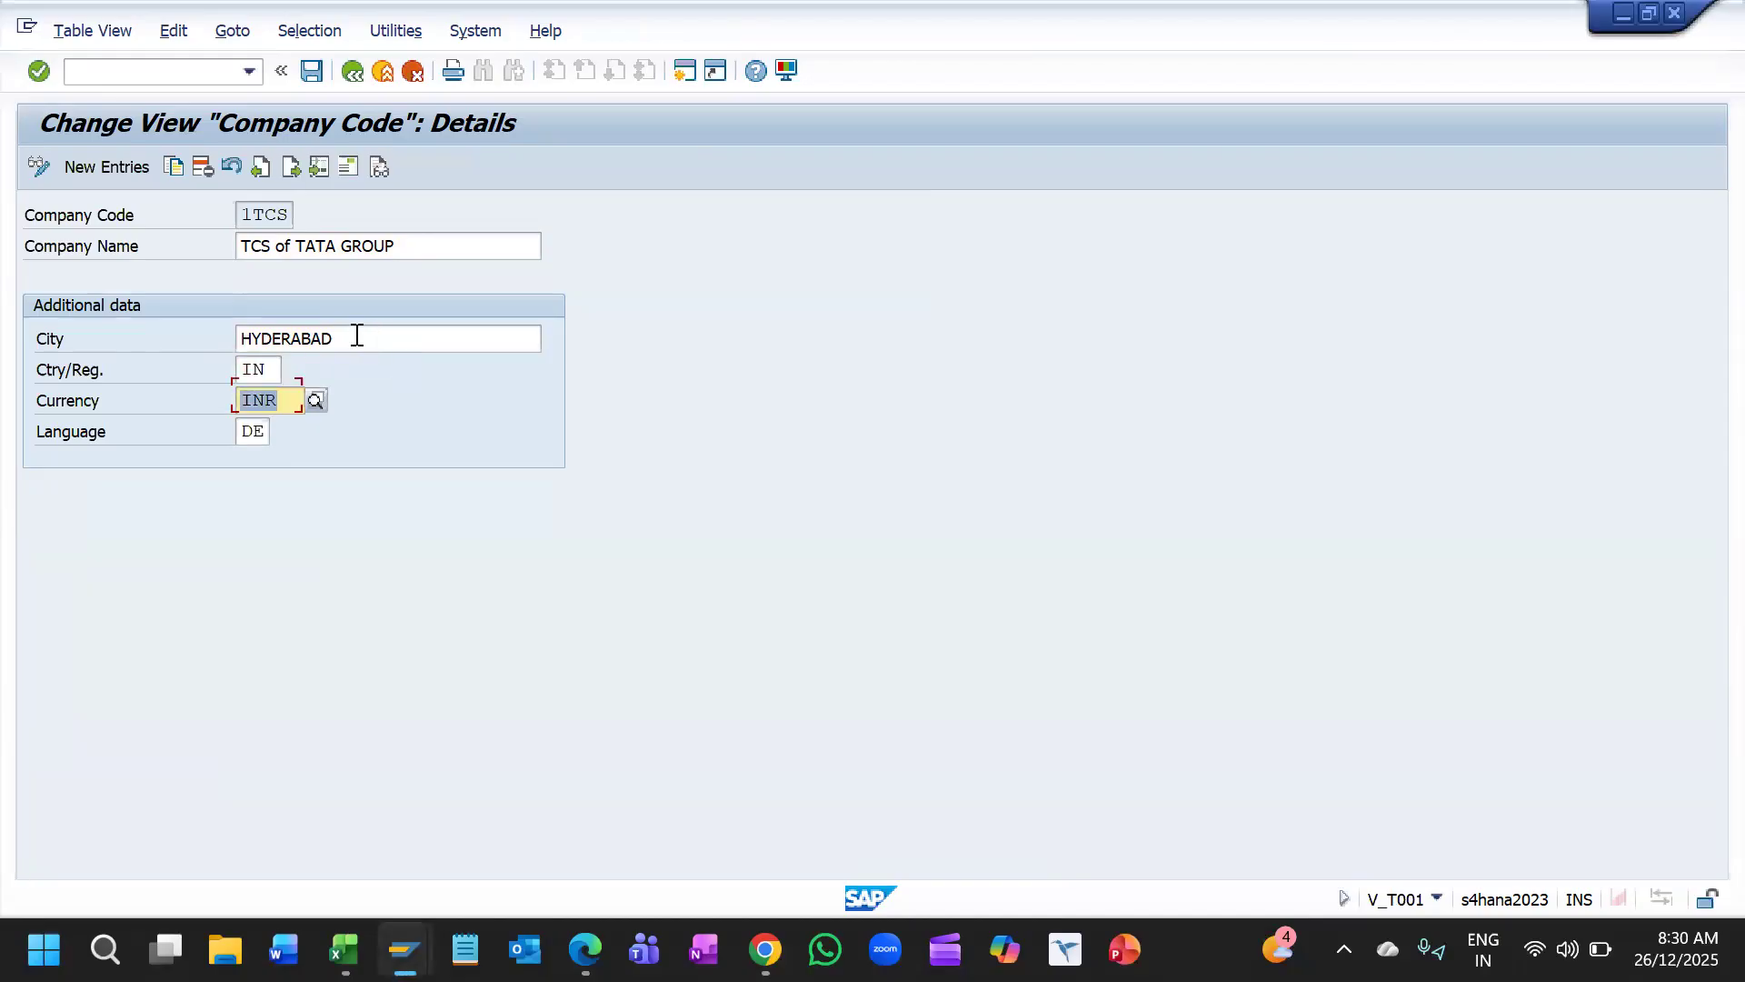
Step: Set the language of company code 1TCS to EN and validate the additional data
key(Tab)
key(BackSpace)
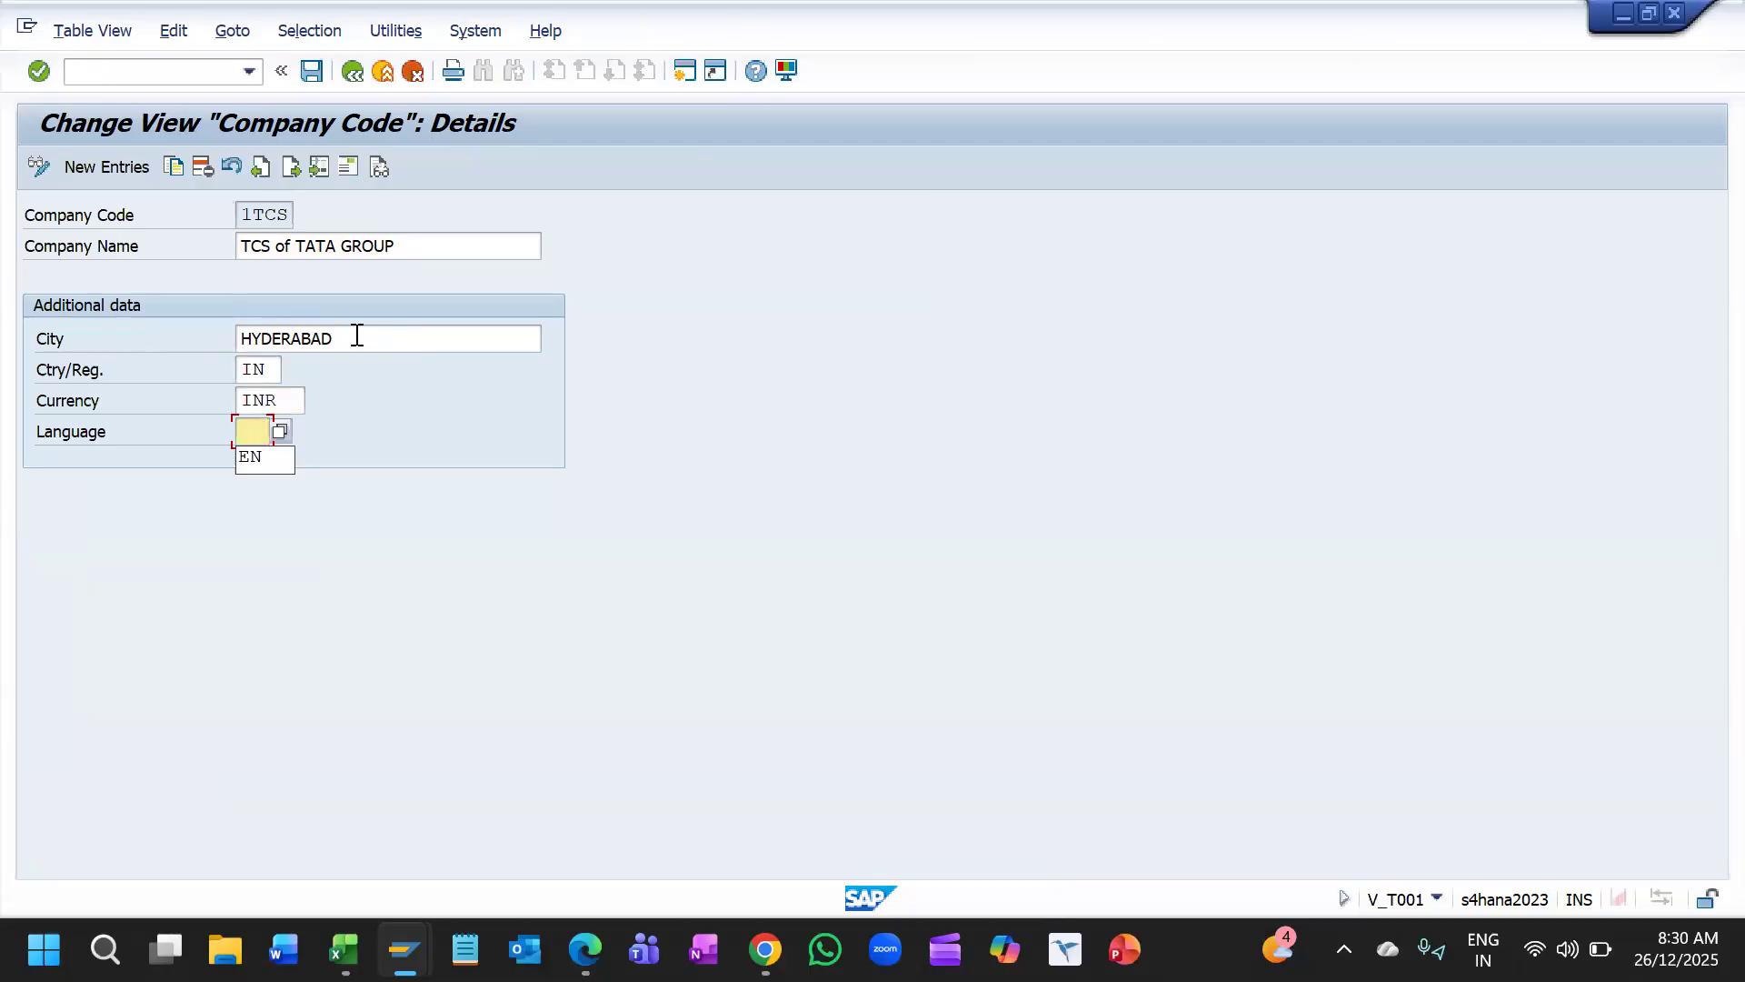
key(Down)
key(Return)
key(Return)
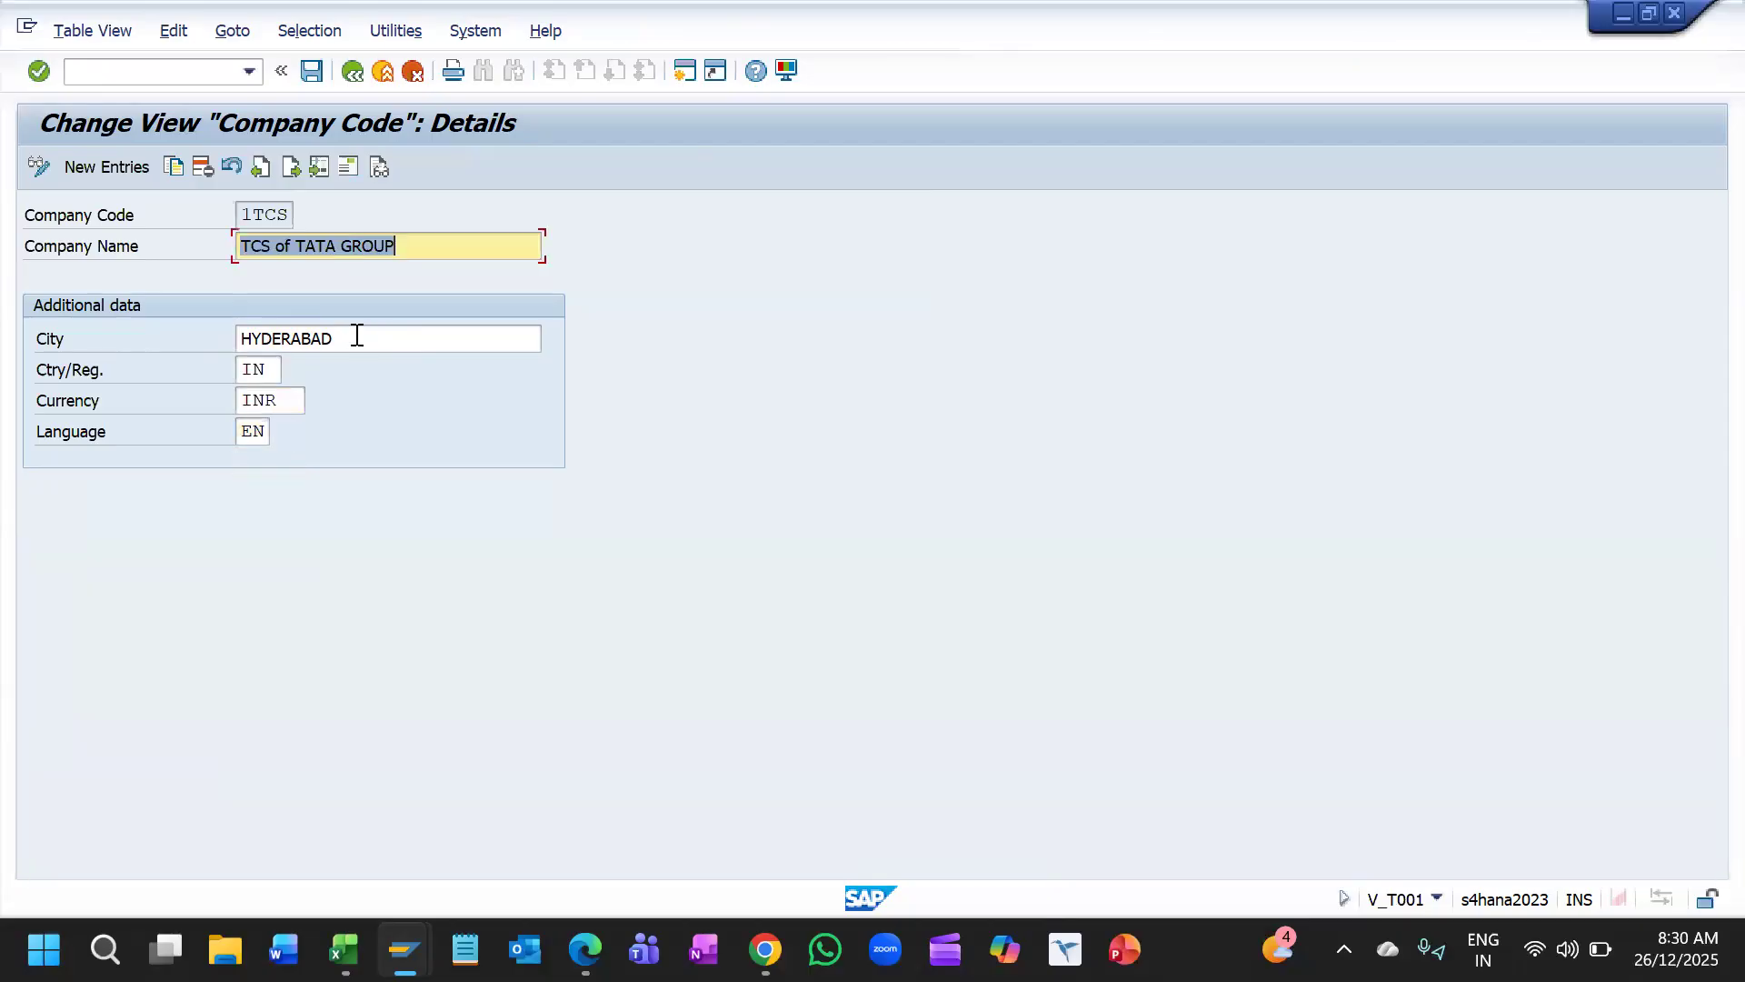
Step: Open the address of company code 1TCS and set the title Company and the name TATA CONSULTANCY OF 1TATA GROUP
click(349, 166)
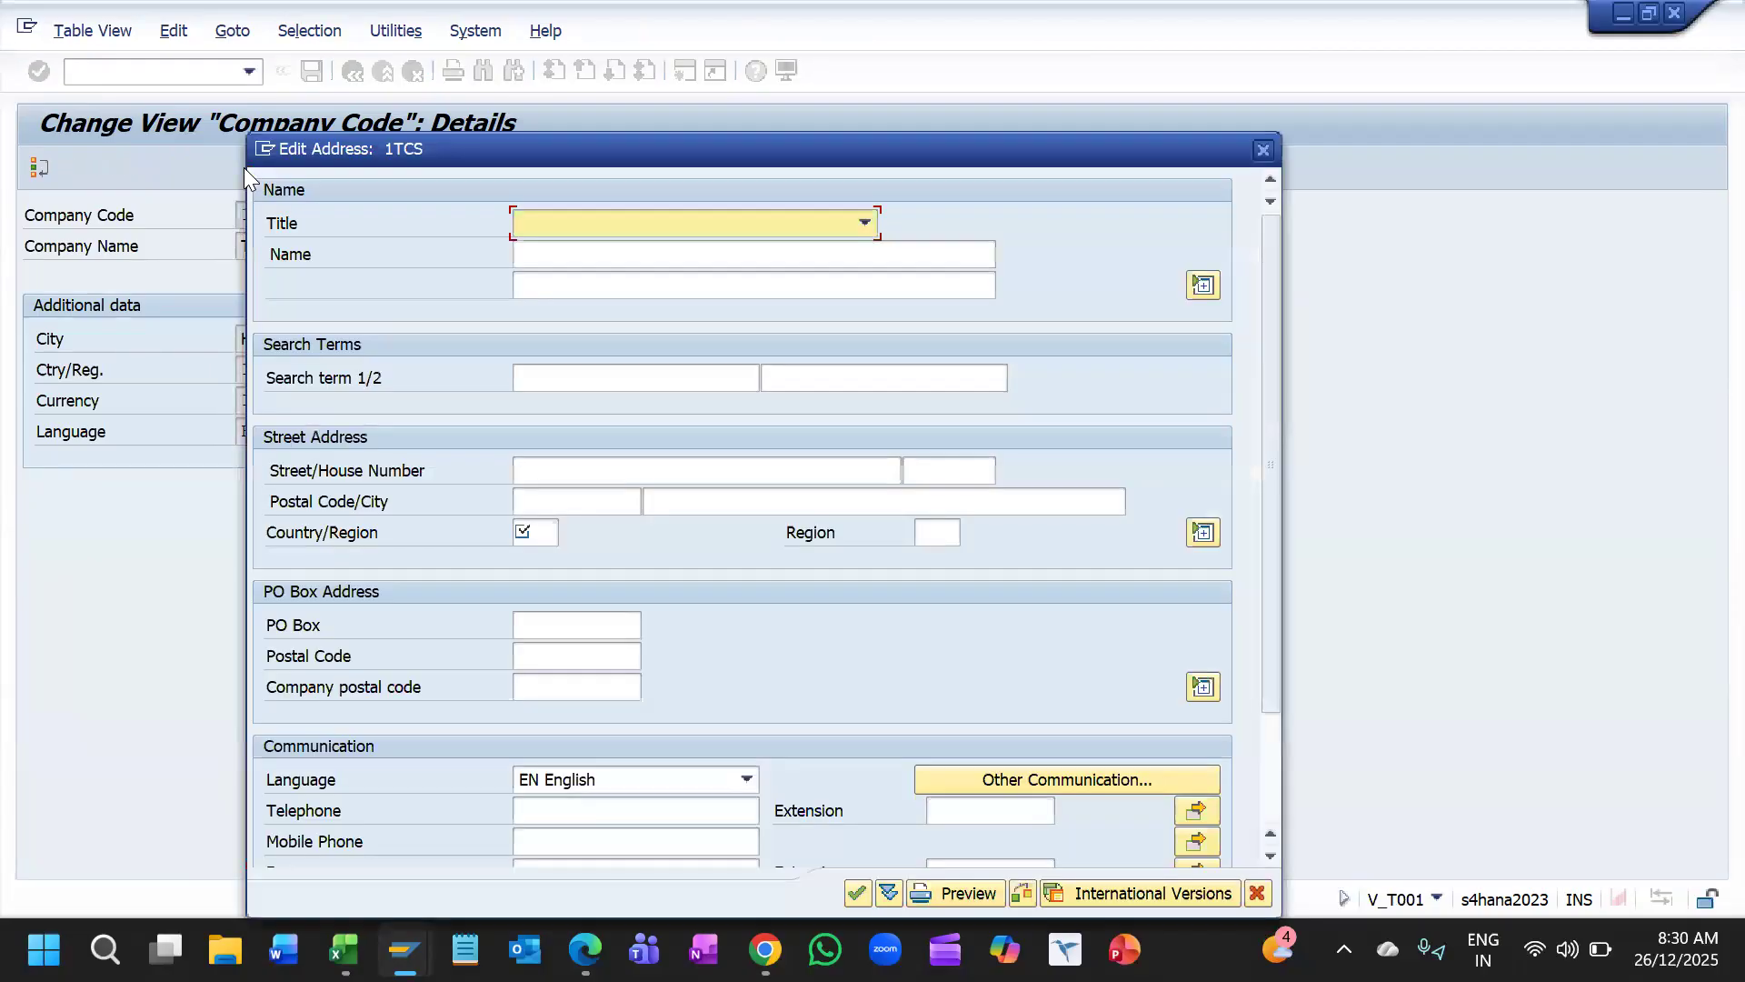
key(Down)
key(Down)
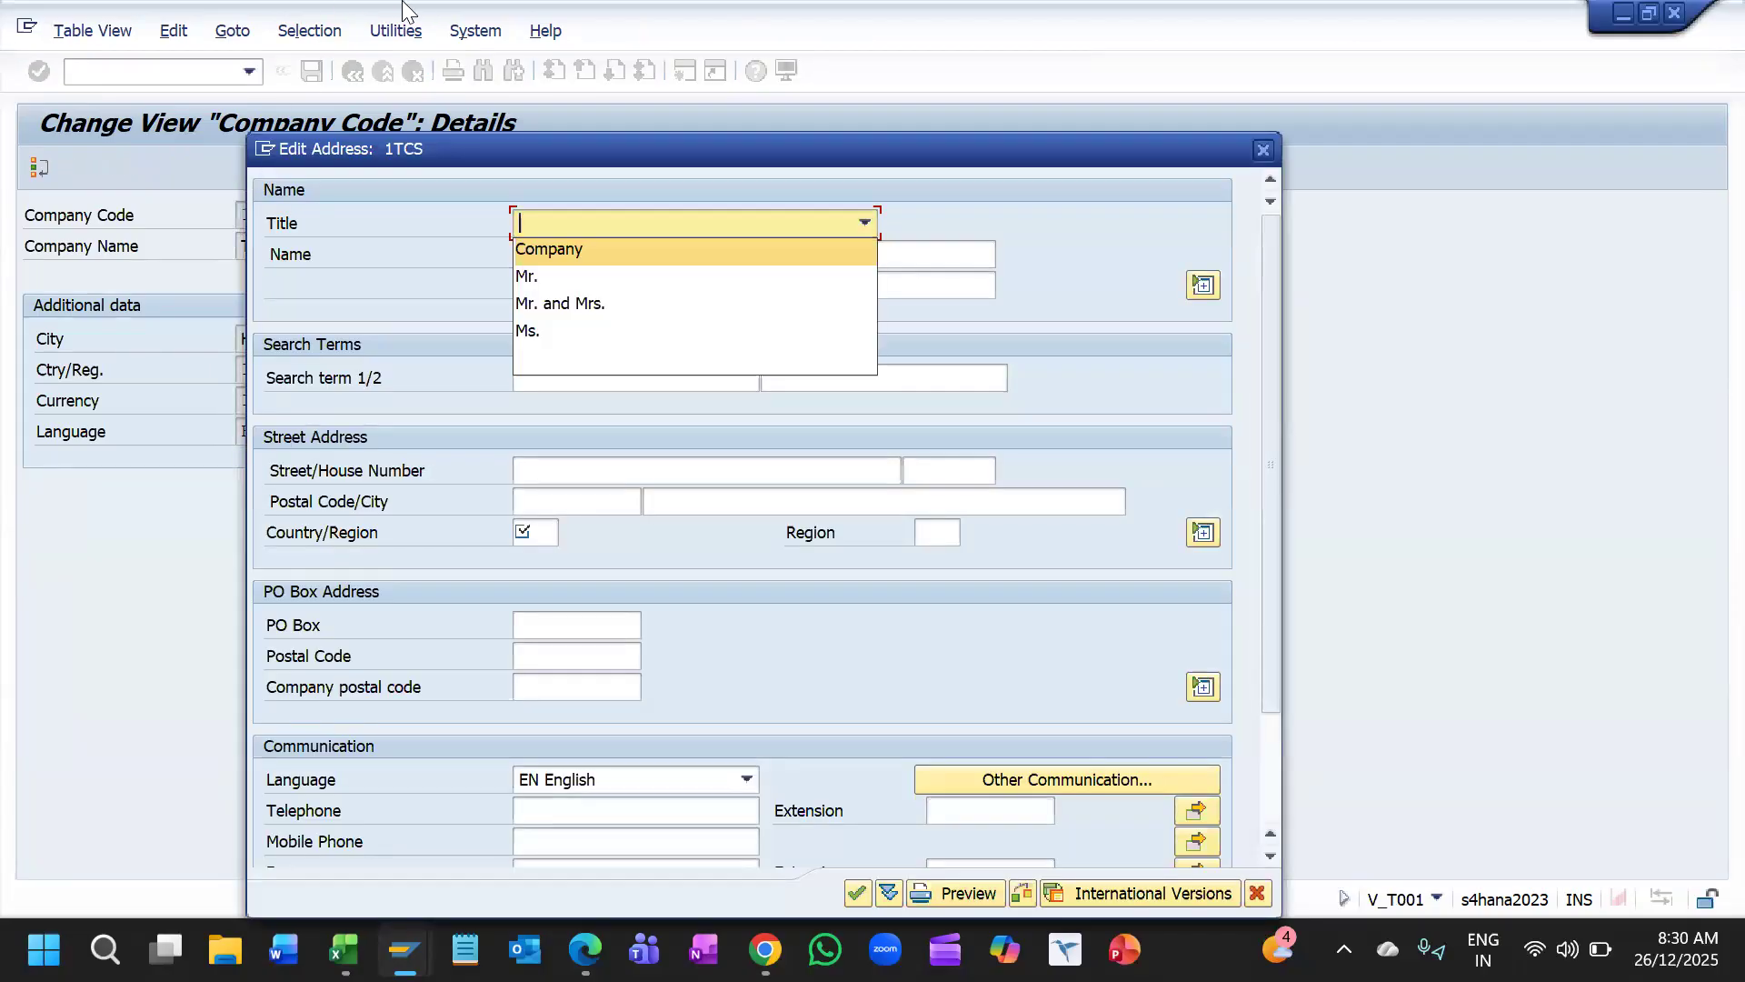
key(Up)
key(Return)
key(Tab)
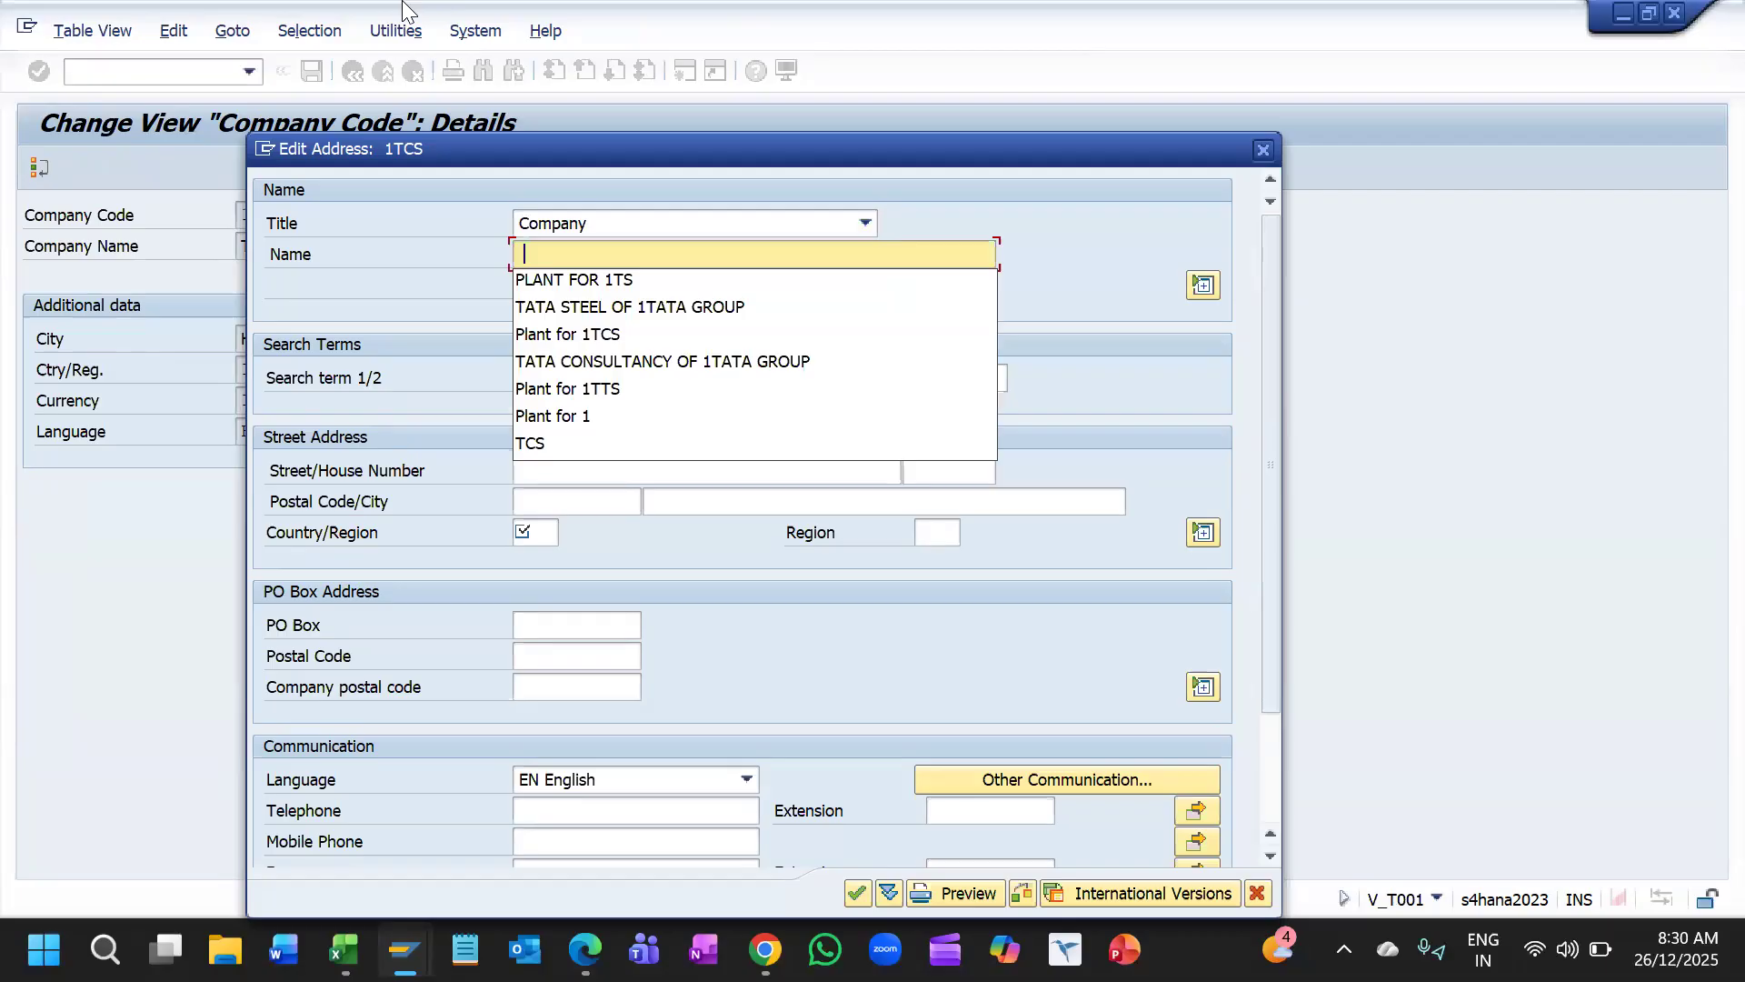
key(Down)
key(Down)
key(Down)
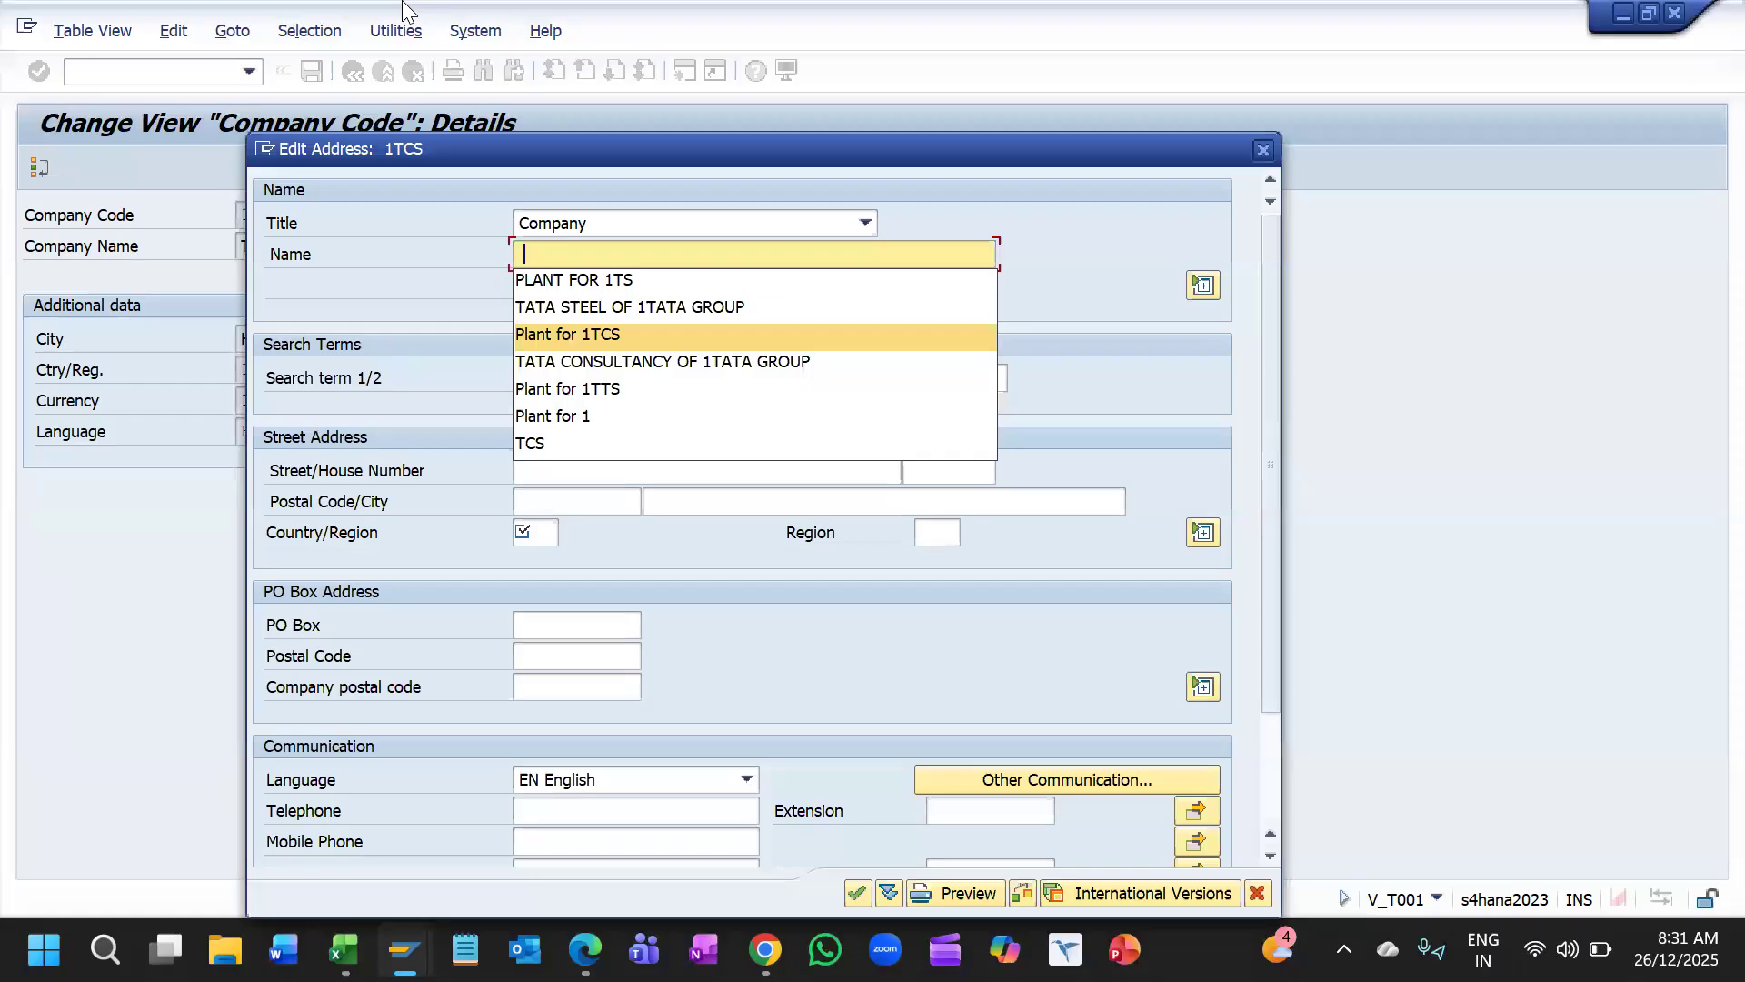
key(Down)
key(Return)
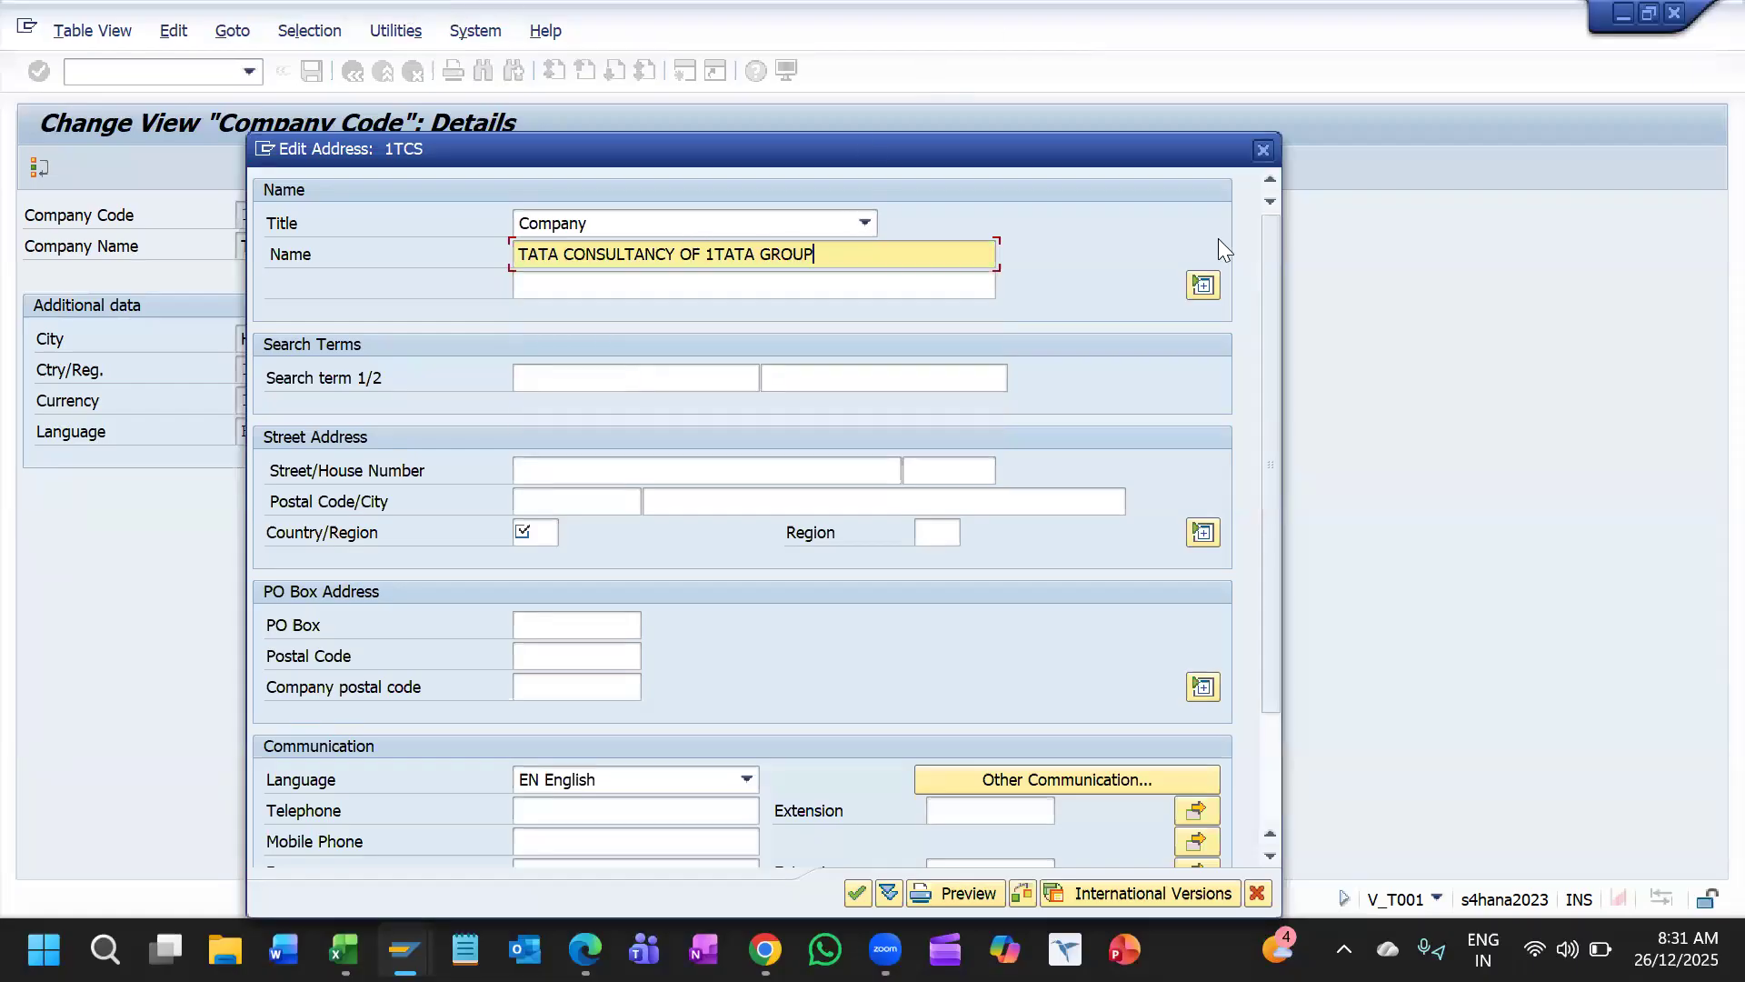
Step: Enter 1TCS as the first search term and IN as the country in the company code address
key(shift+Tab)
click(831, 253)
click(611, 378)
click(589, 430)
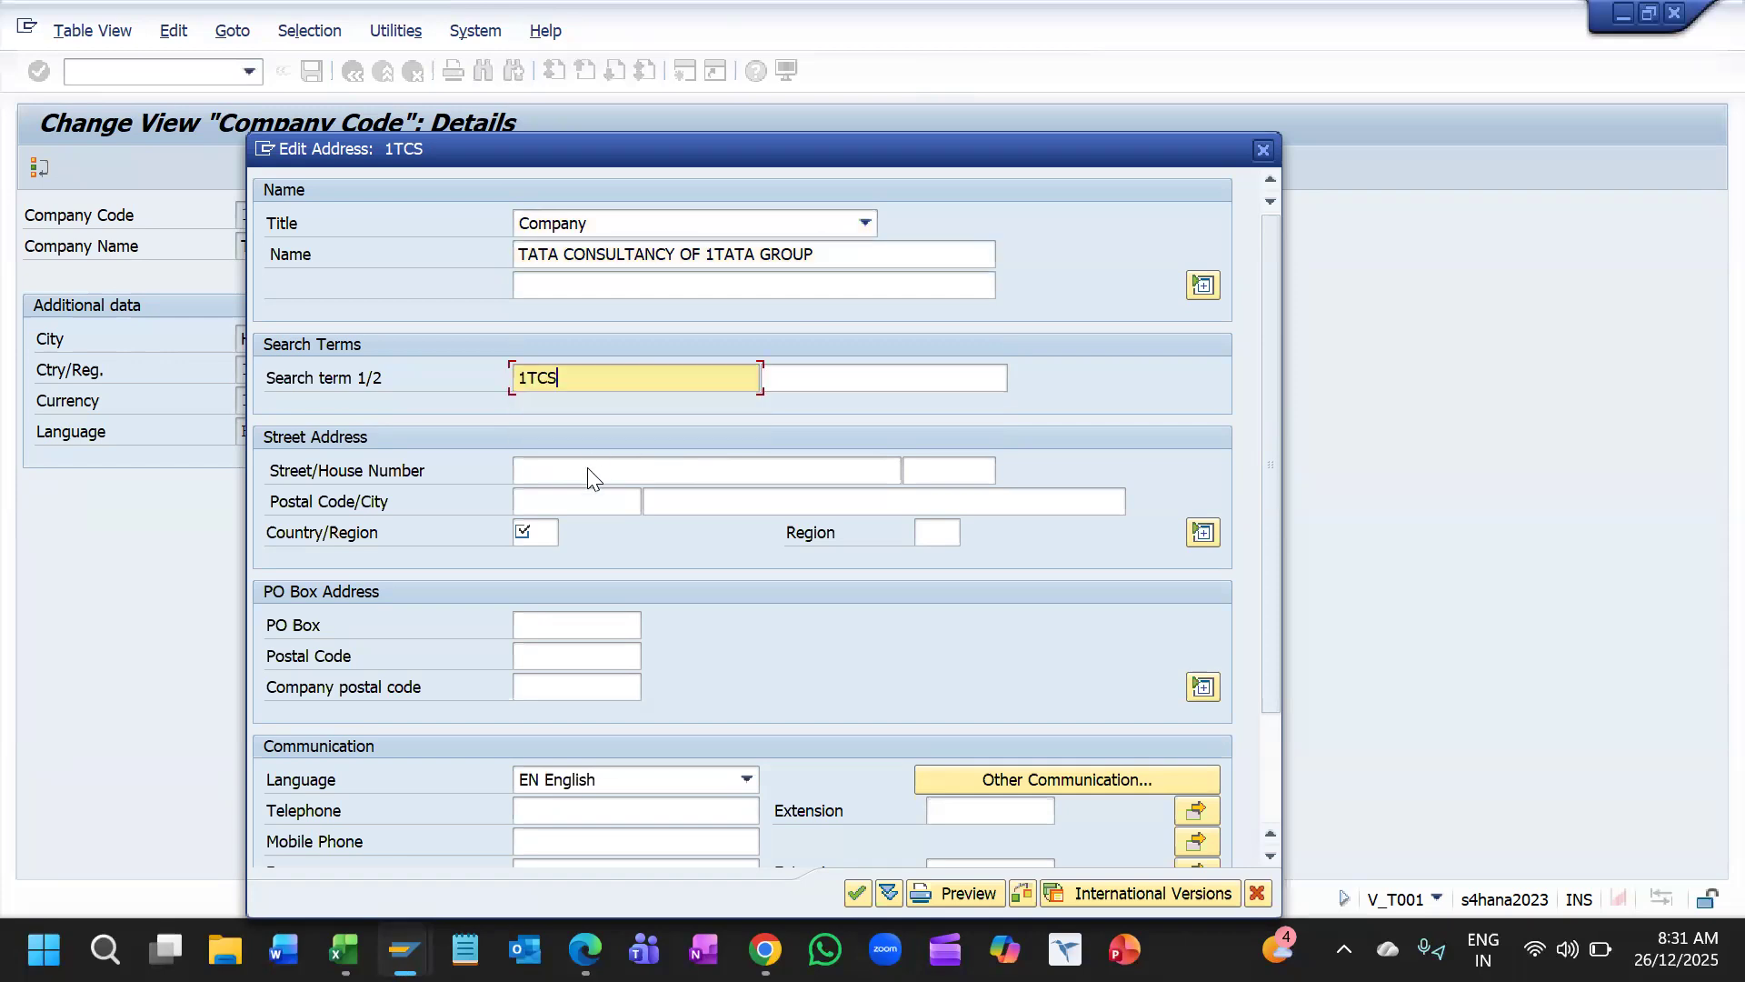
click(537, 535)
click(560, 556)
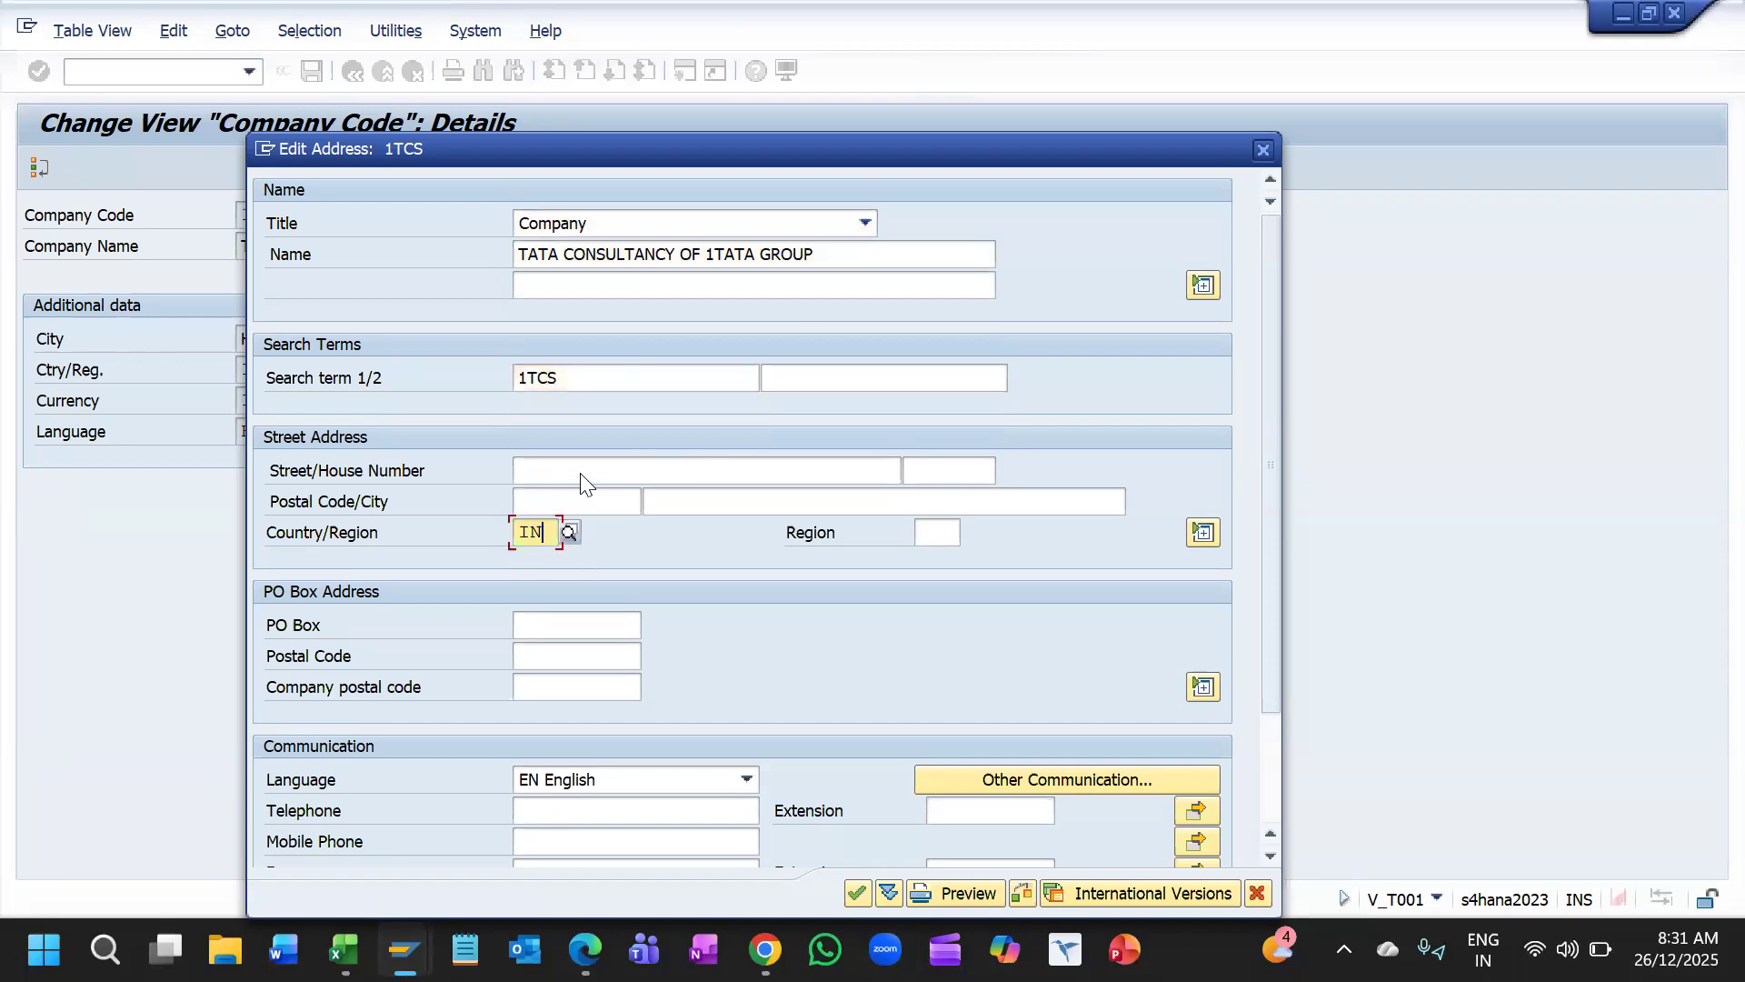
Step: Fill in the street, house number and postal code of the company code's street address
click(582, 469)
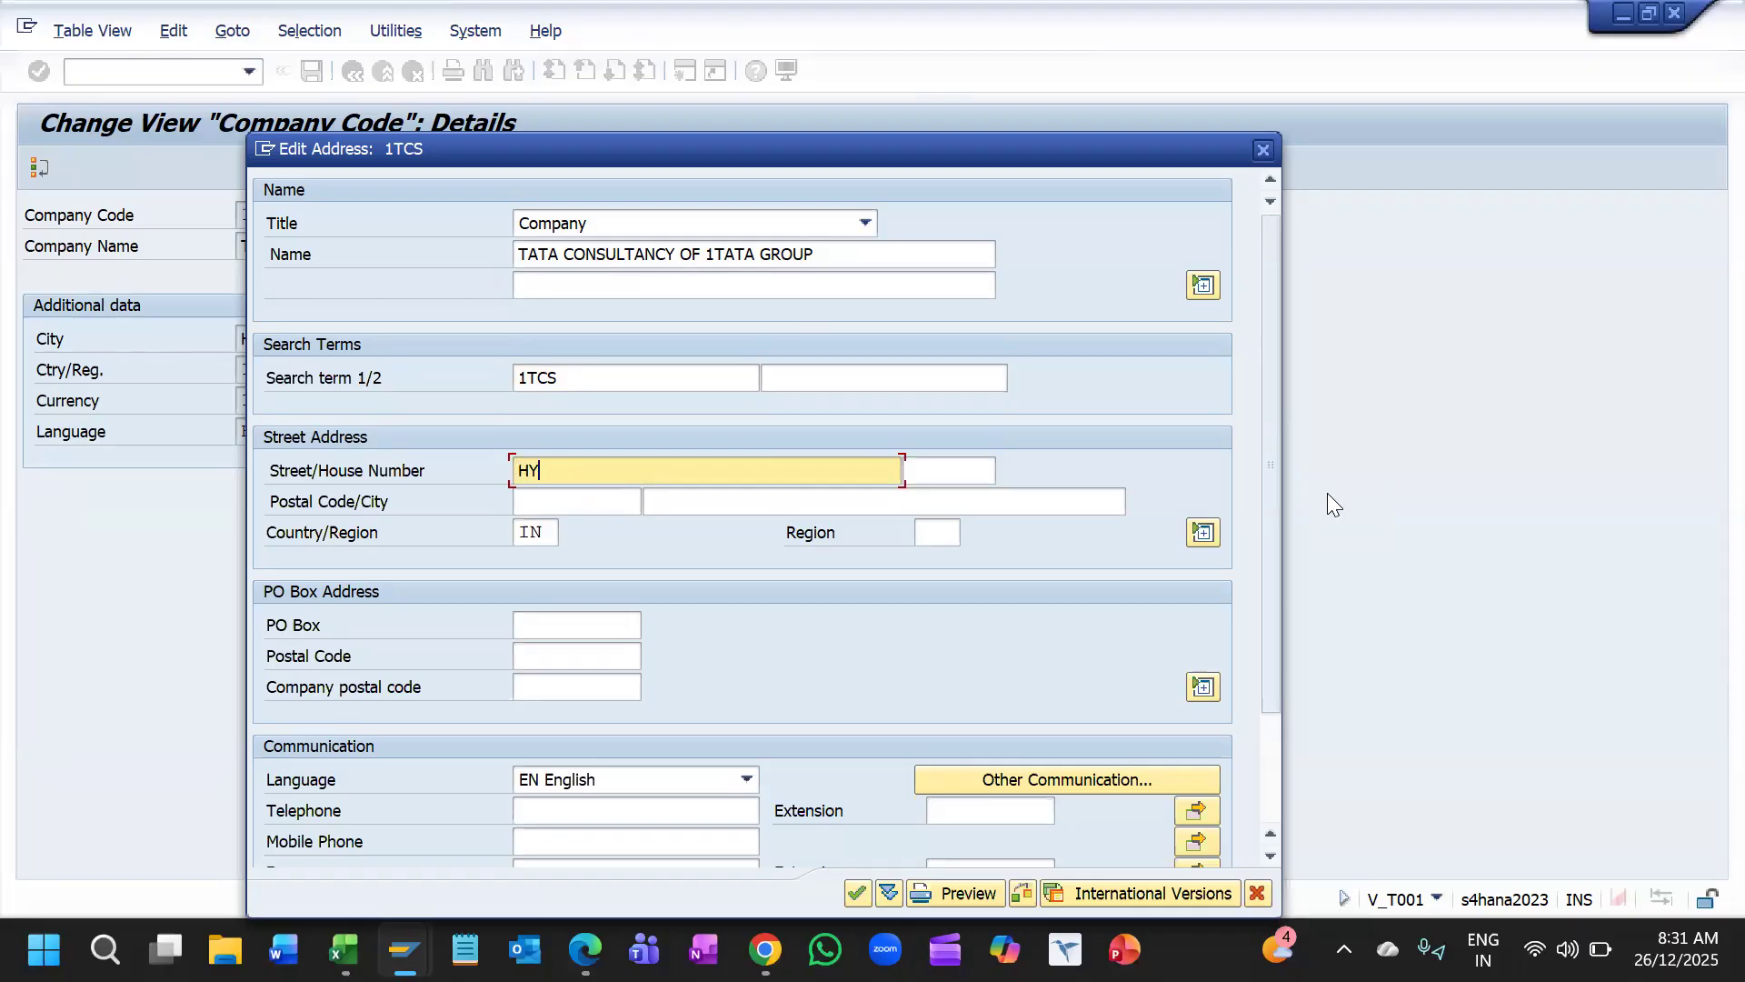
key(Tab)
key(Down)
key(Down)
key(Return)
key(Tab)
key(Down)
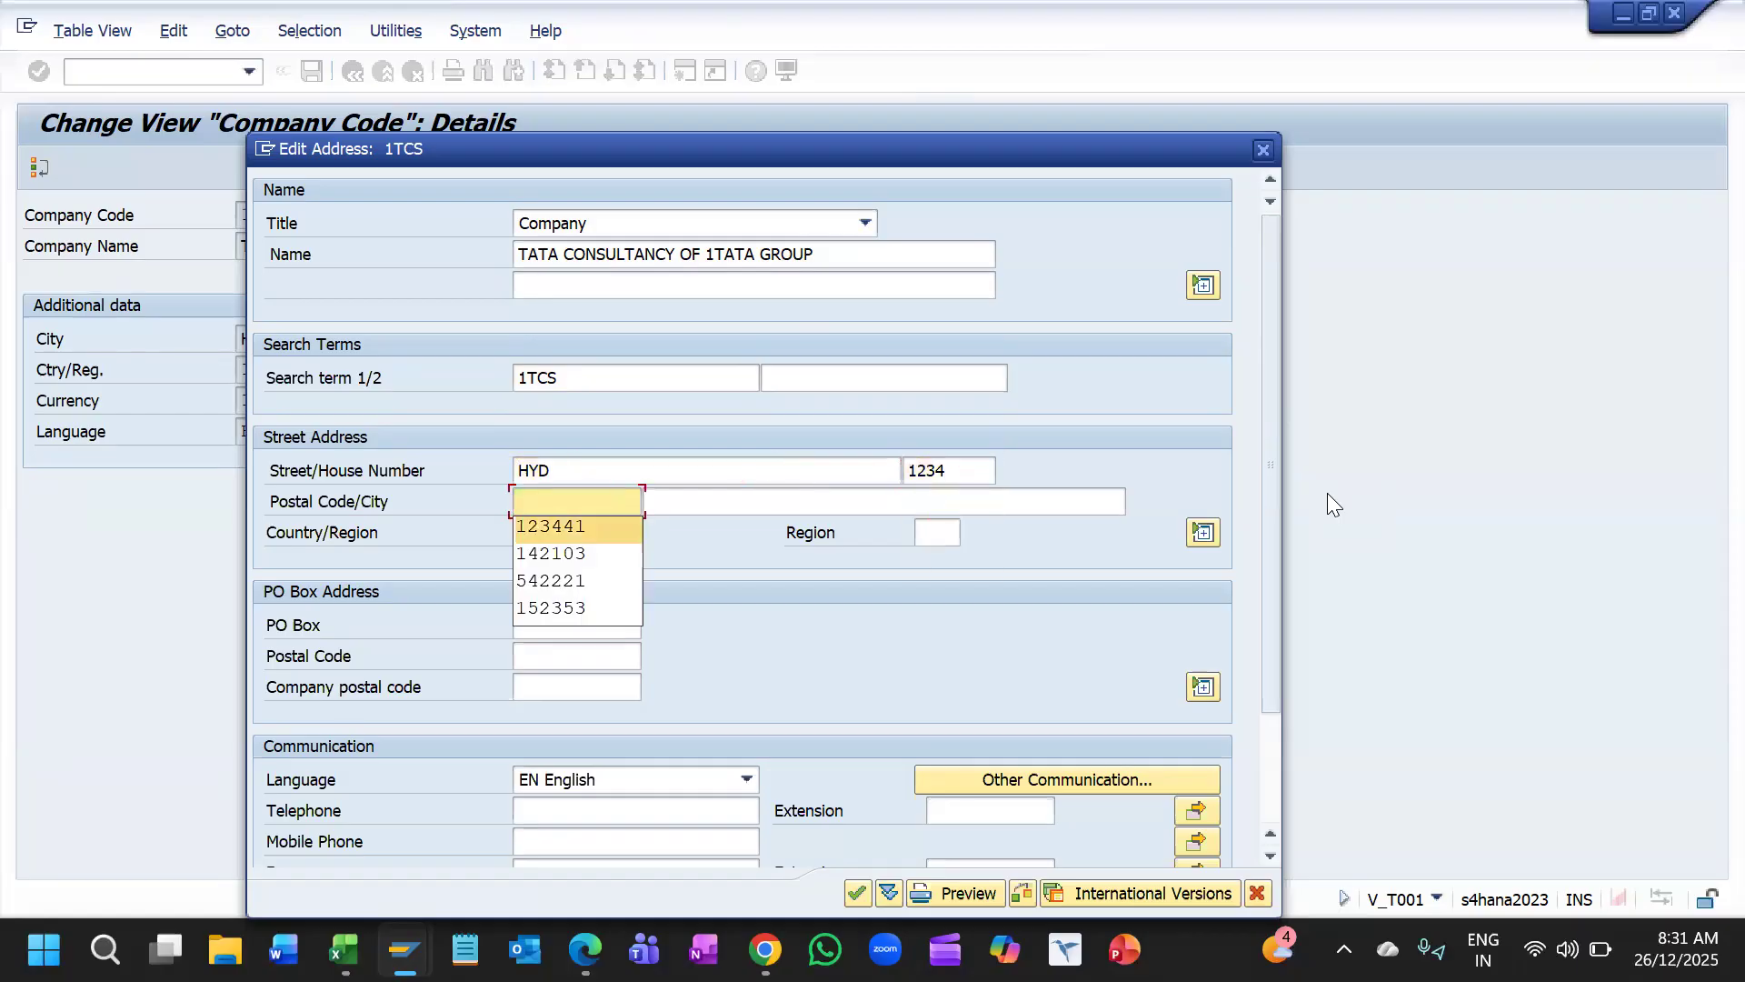
key(Return)
Step: Set the street address's city to HYDERABAD and its region to 36, and accept the address
key(Tab)
key(Down)
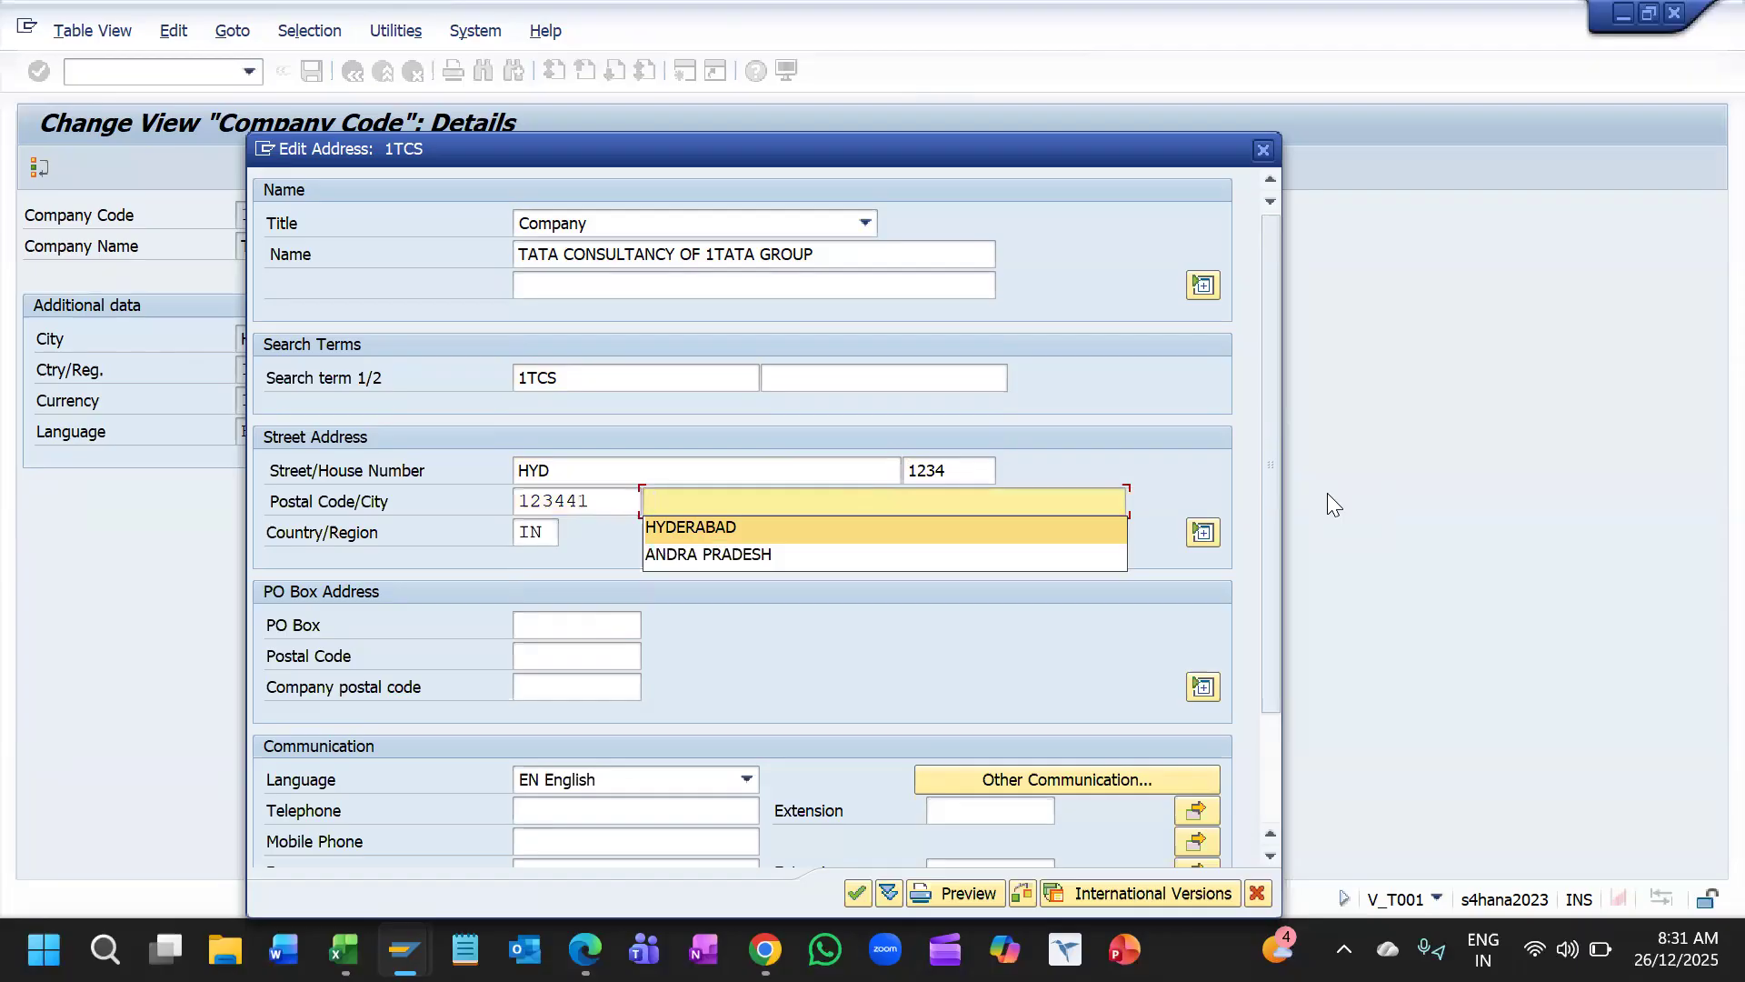
key(Return)
key(Tab)
key(Tab)
text(36)
key(Return)
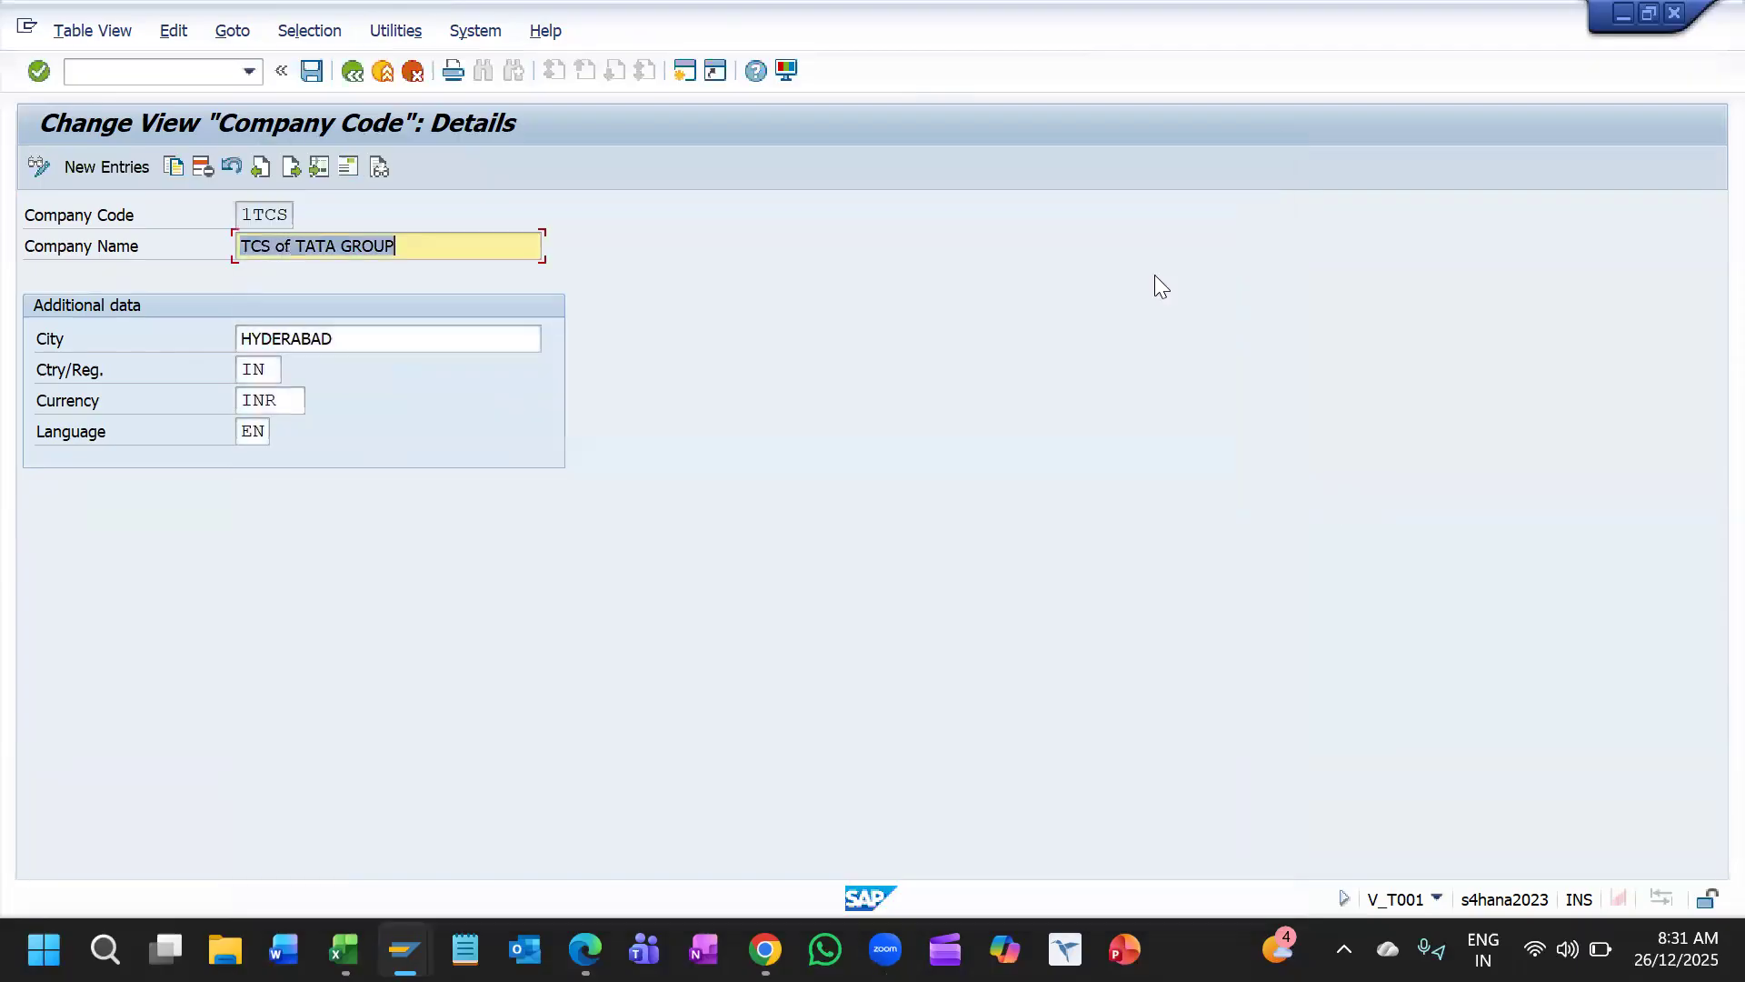
Step: Add the PO box and its postal code to the 1TCS address, and save the company code in the proposed customizing request
click(350, 167)
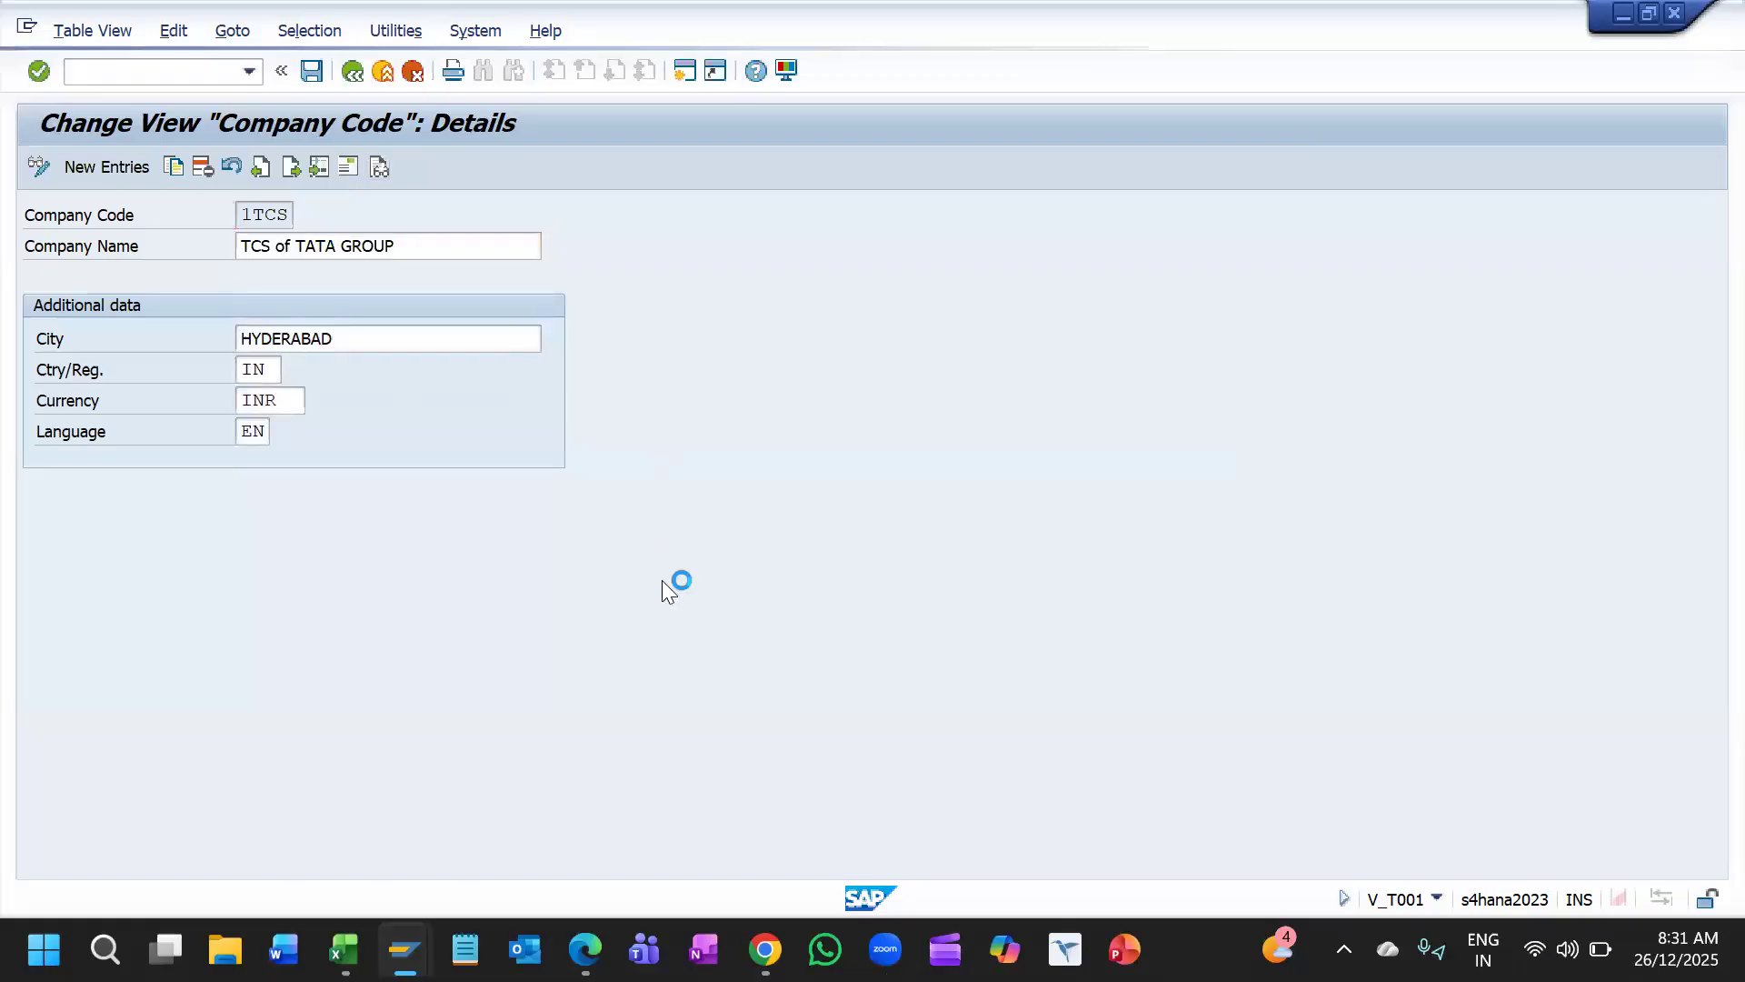
click(557, 656)
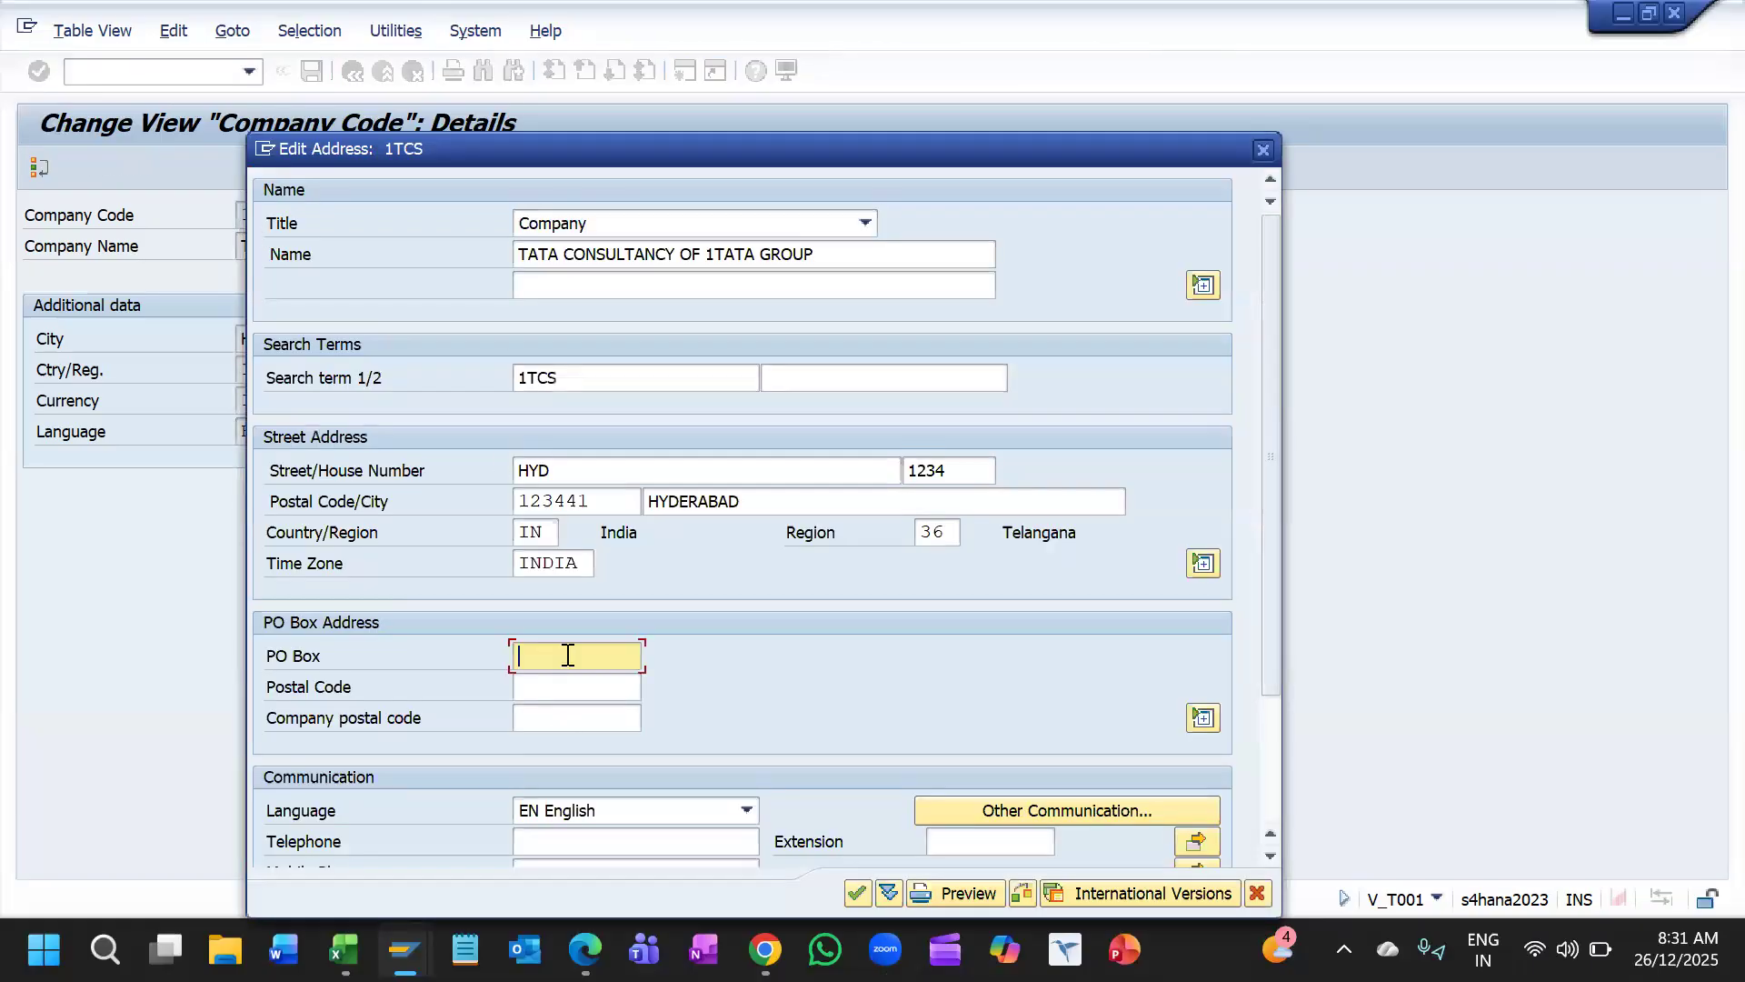
key(Down)
key(Down)
key(Up)
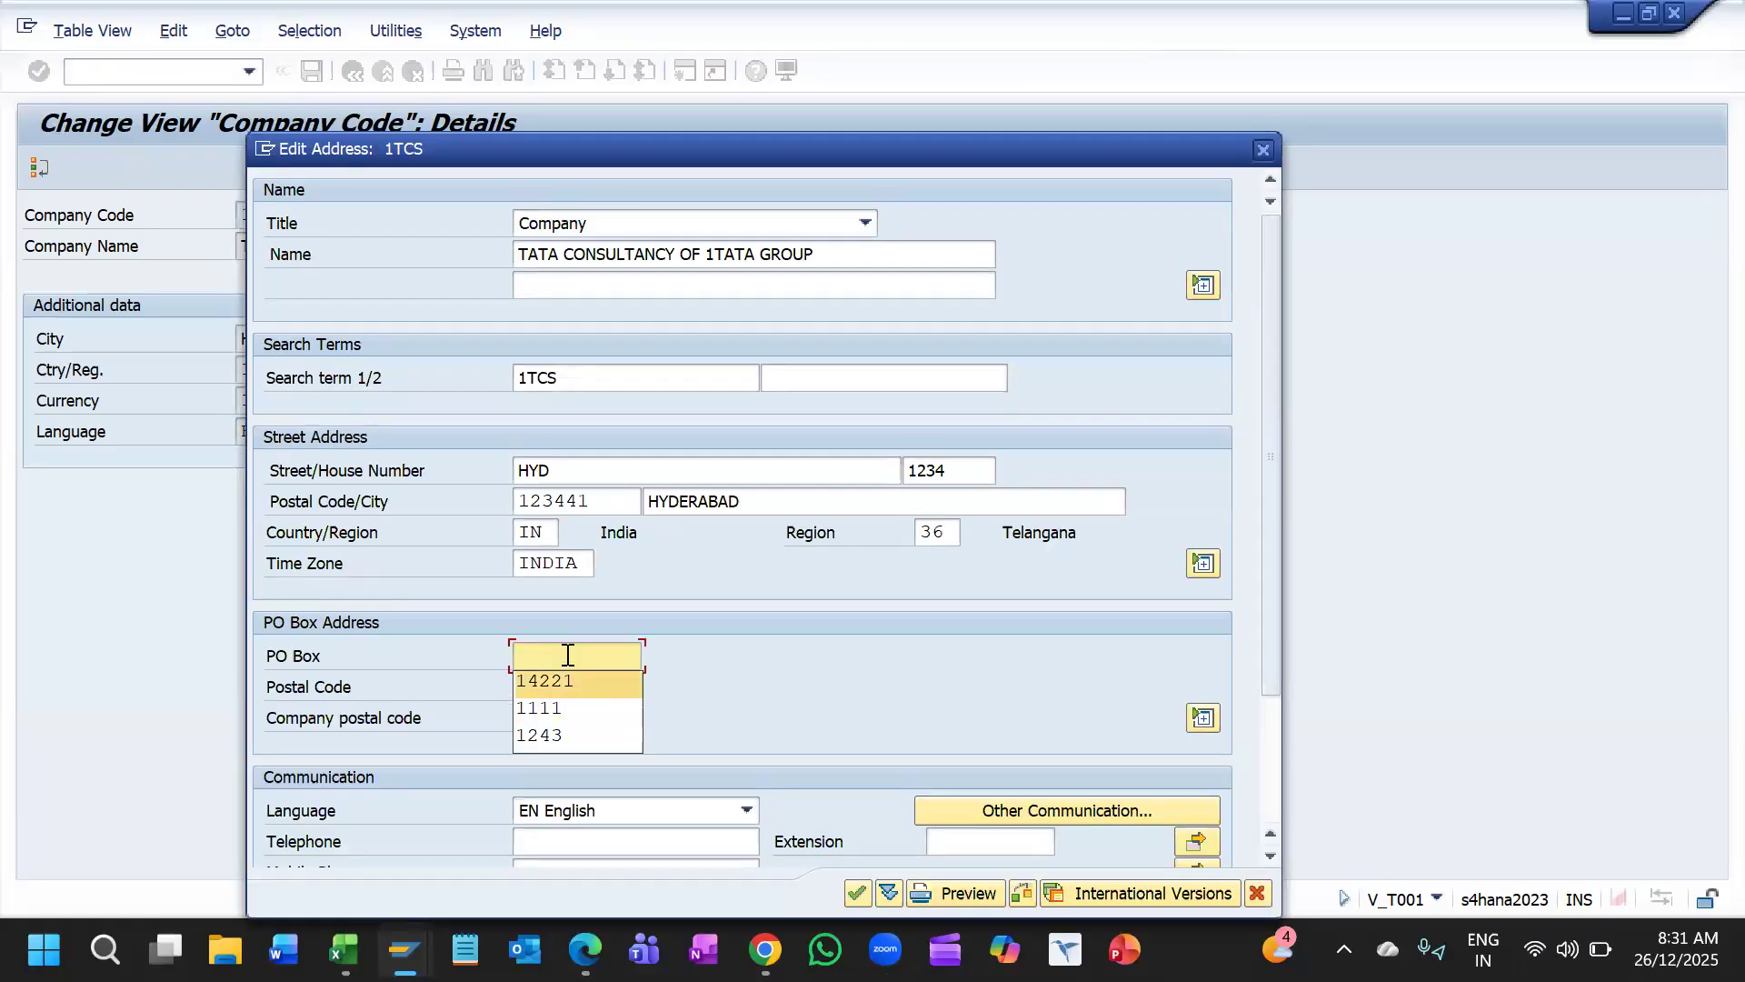
key(Return)
key(Tab)
key(Down)
key(Down)
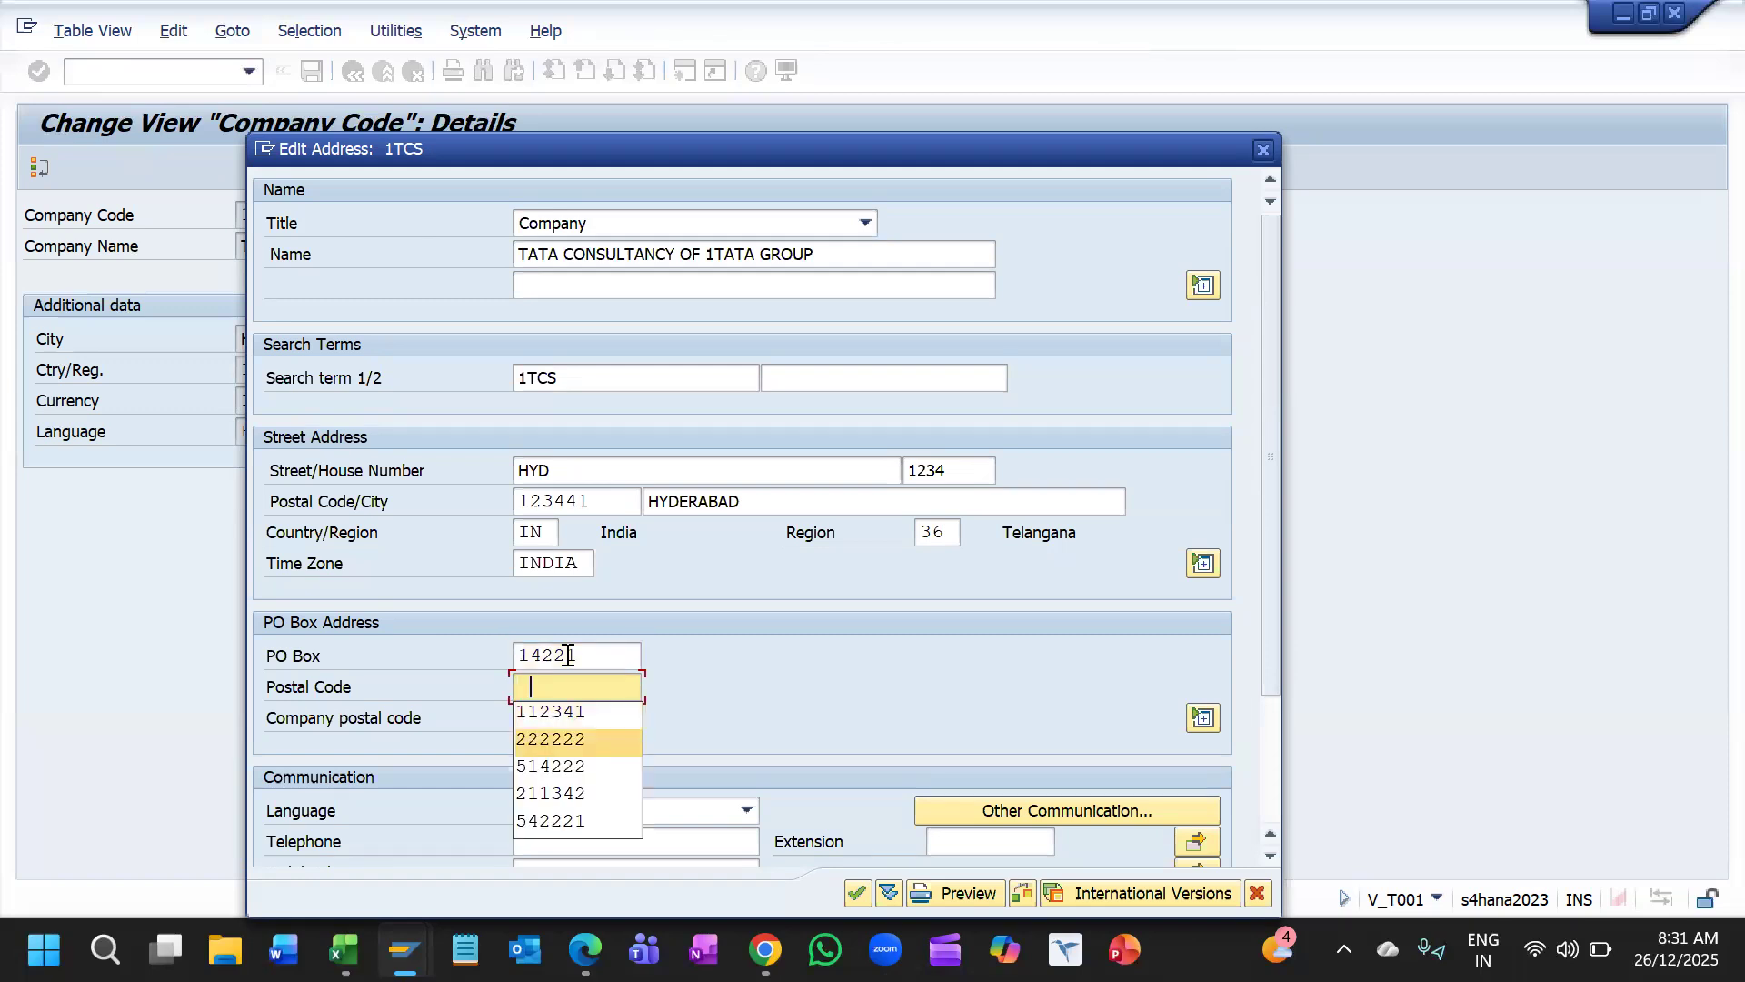
key(Return)
key(Return)
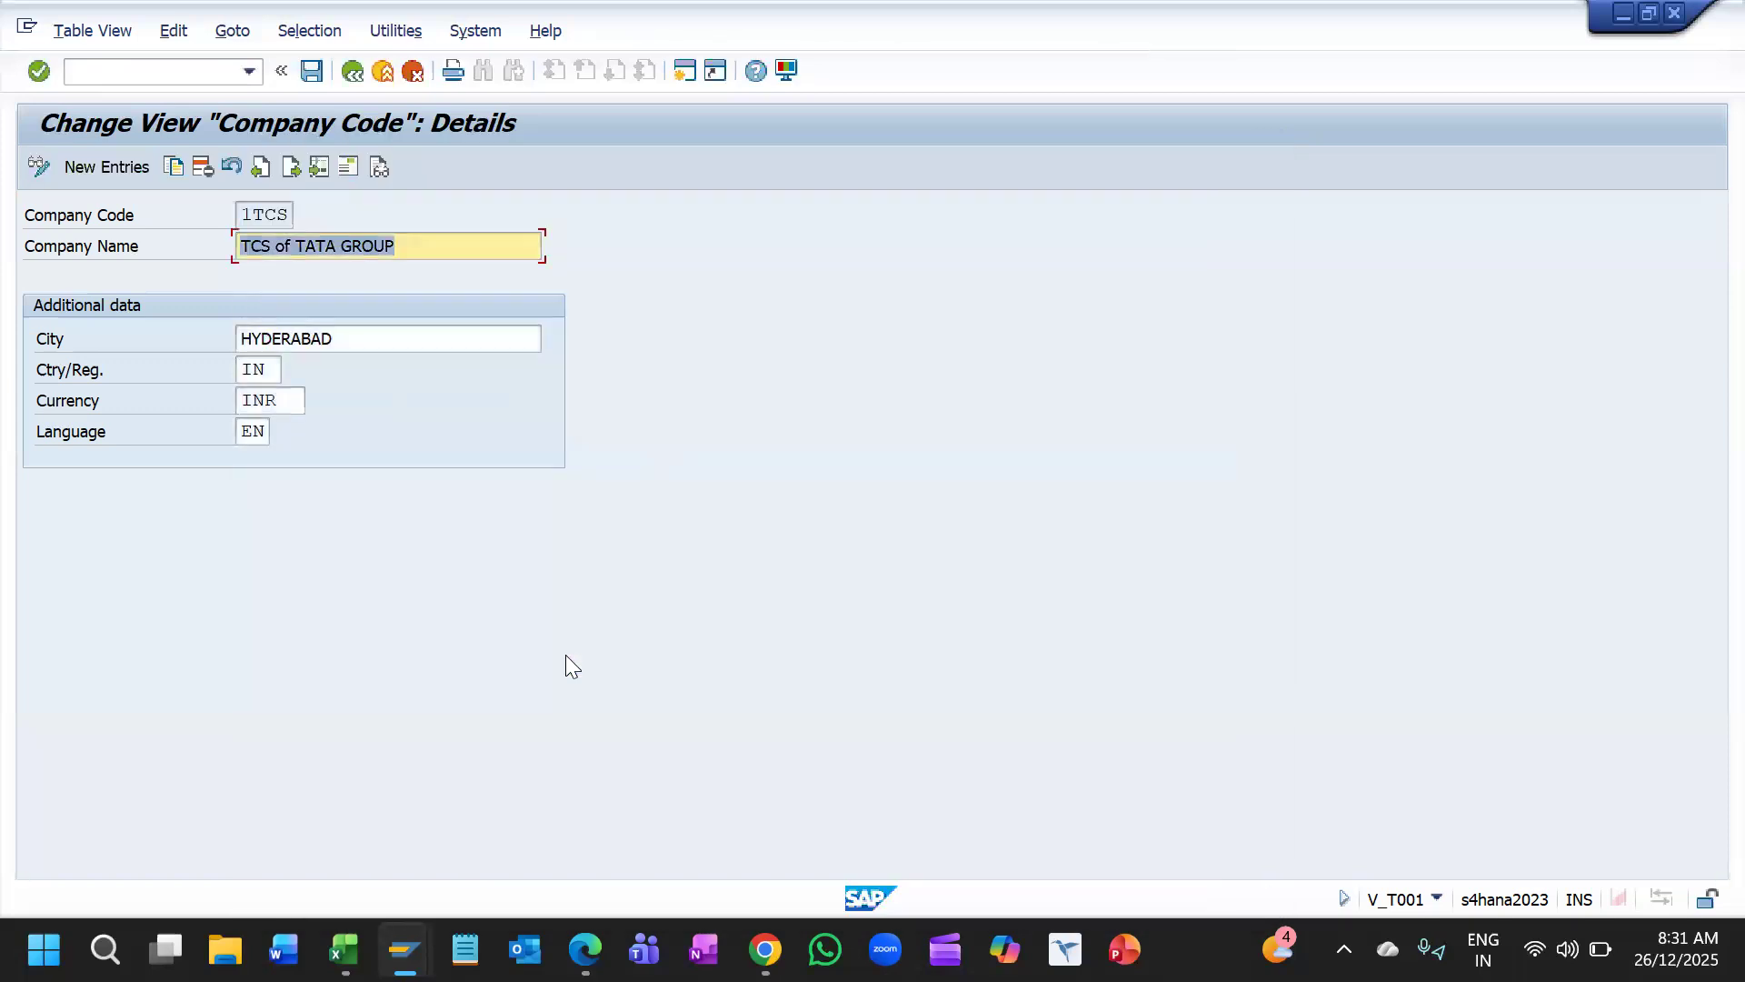
key(ctrl+s)
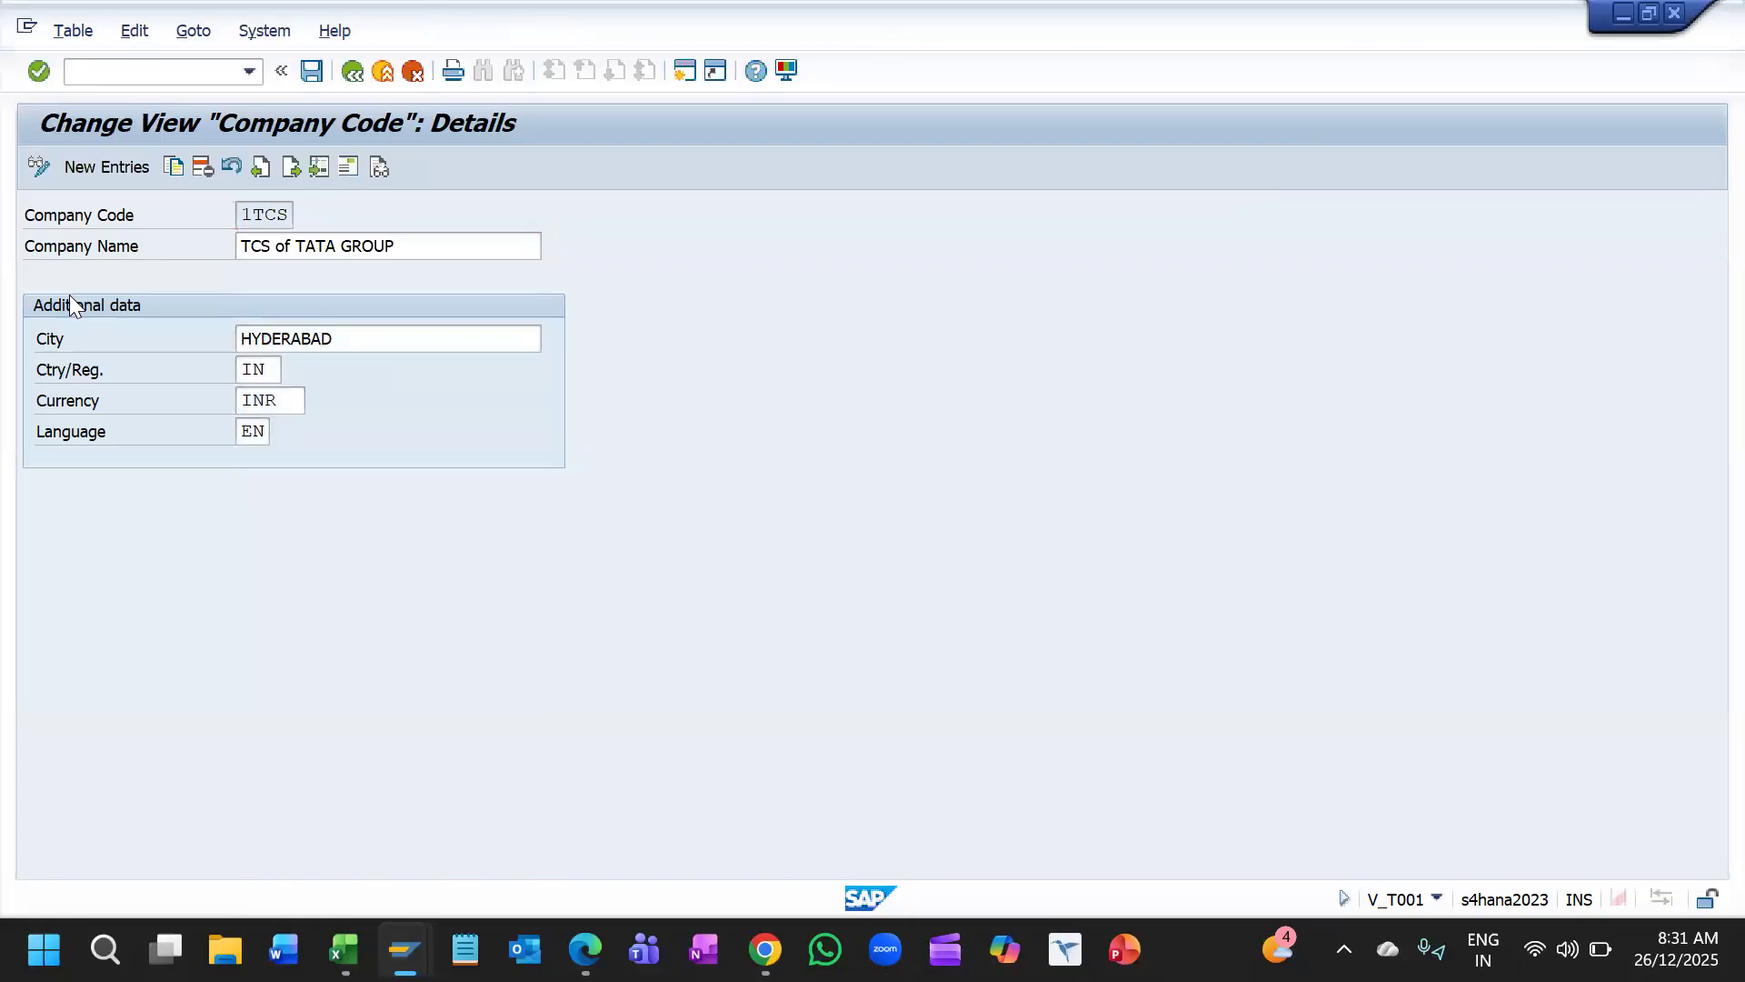
key(Return)
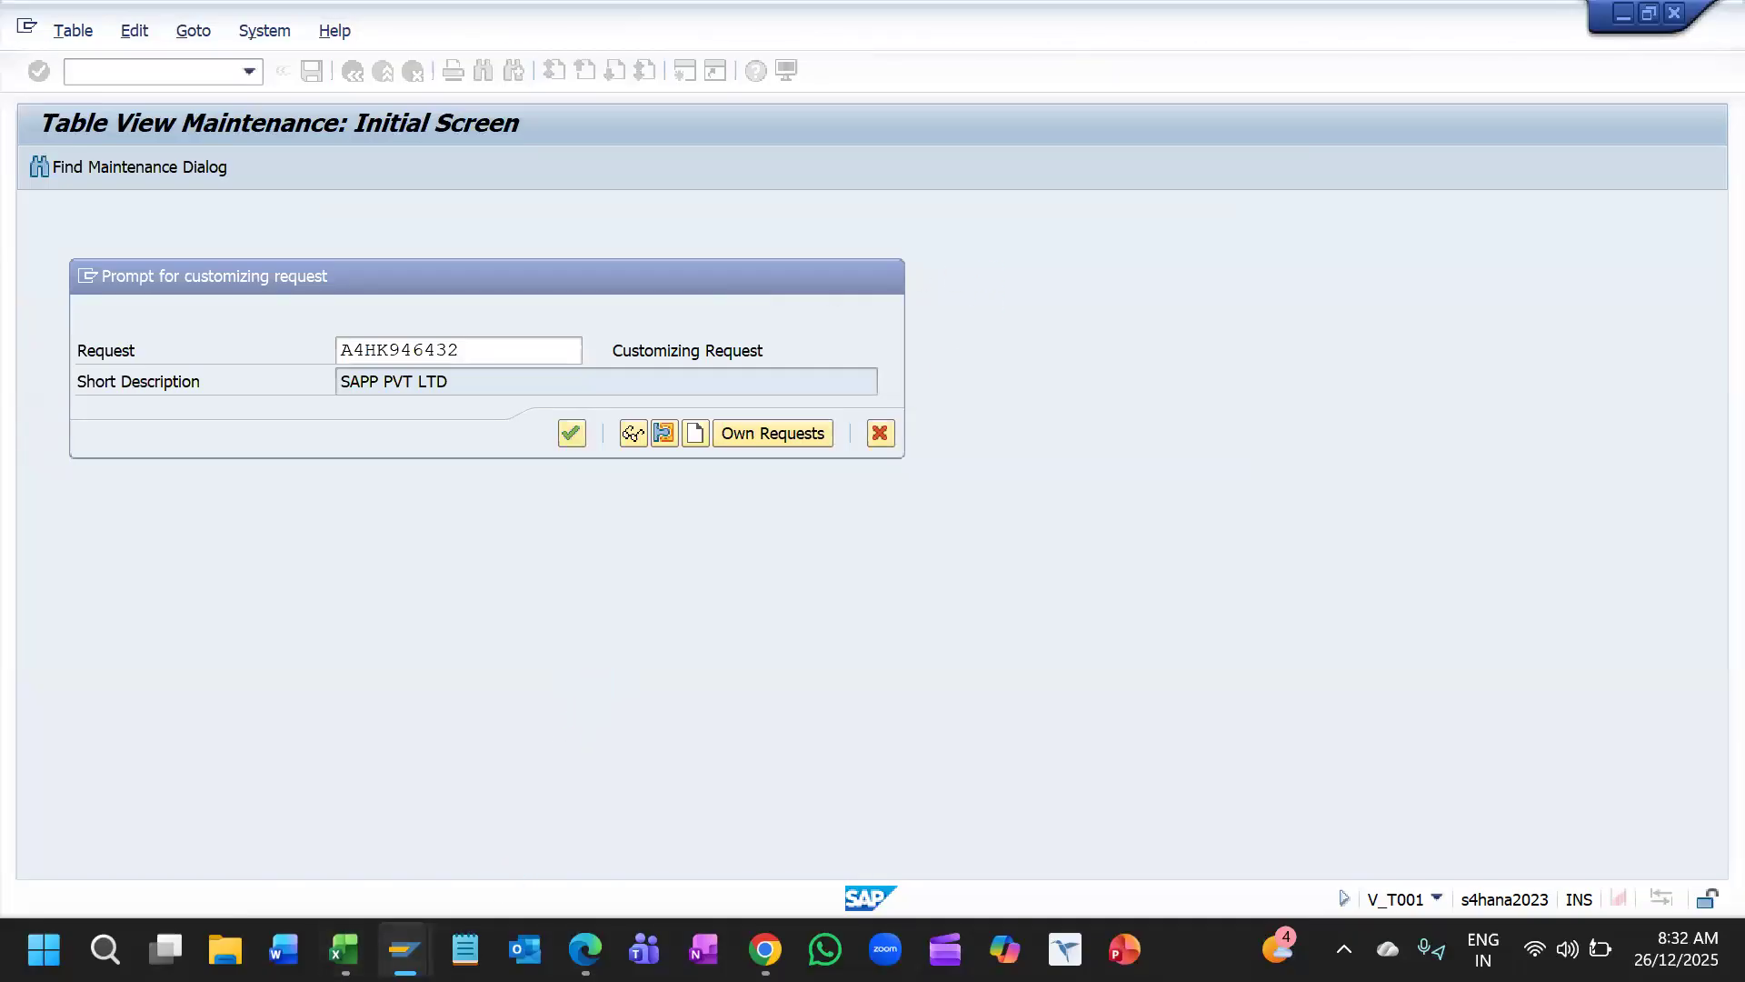
Step: Switch to the SAP Easy Access session, start transaction SPRO and open the SAP Reference IMG
click(405, 949)
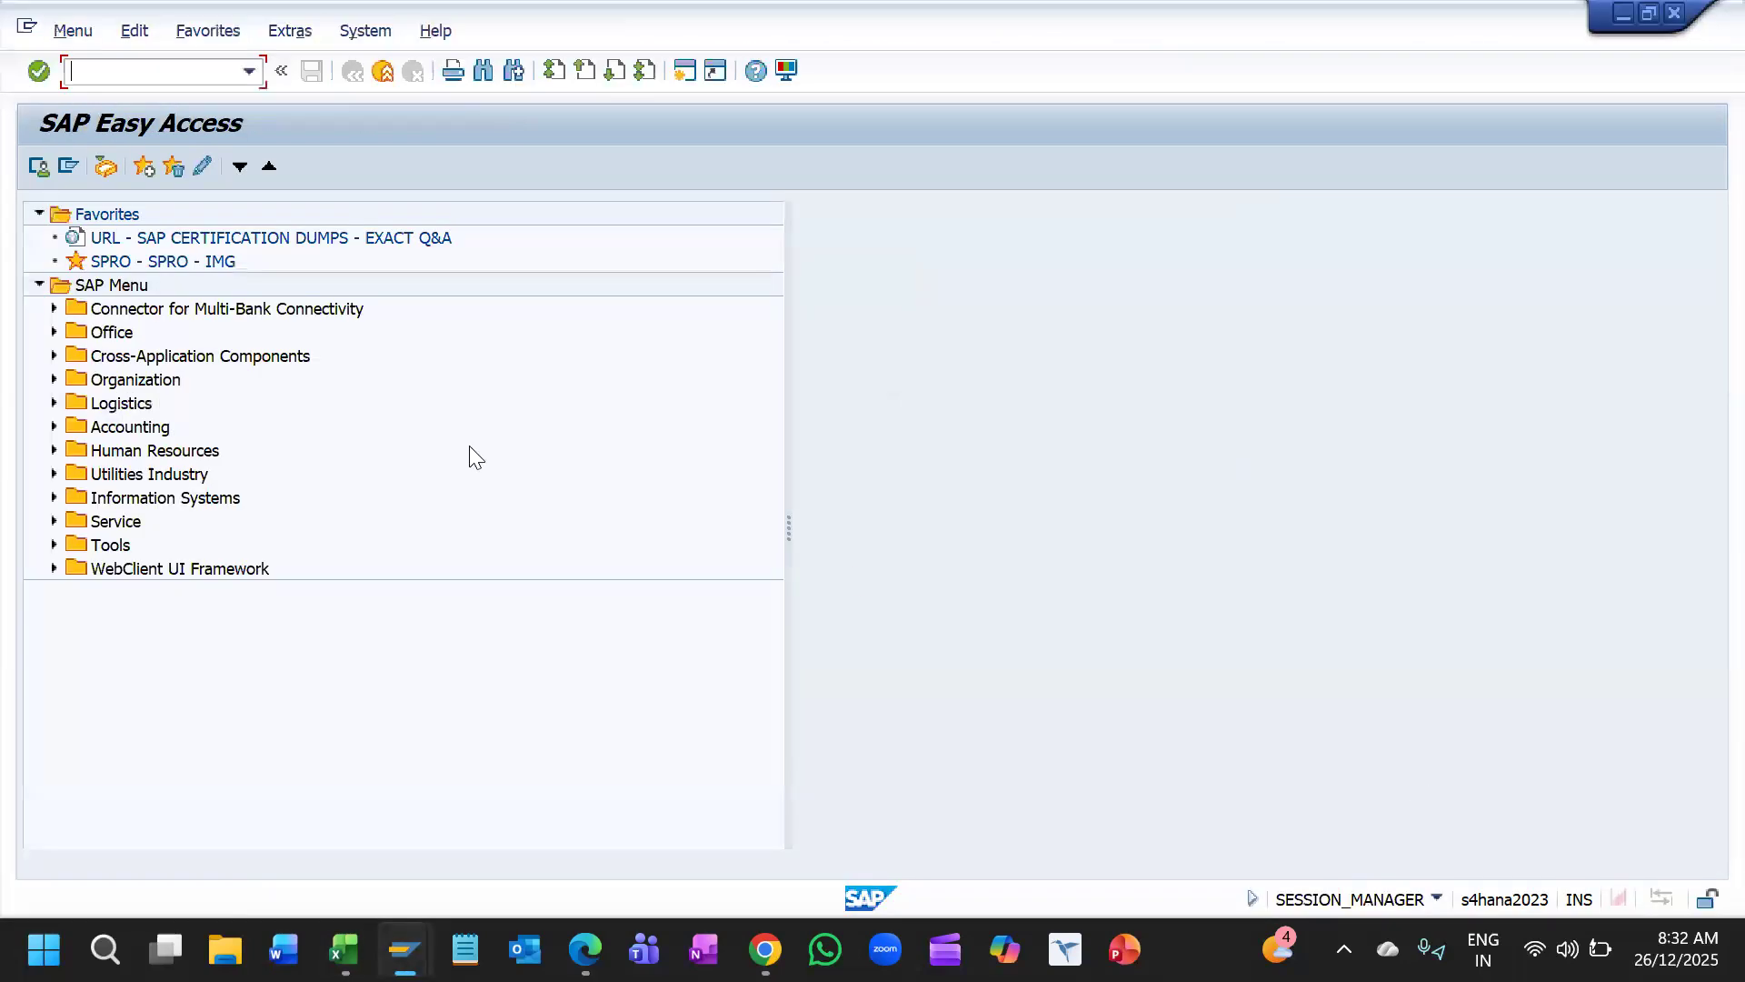
click(1416, 793)
text(SPRO)
key(Return)
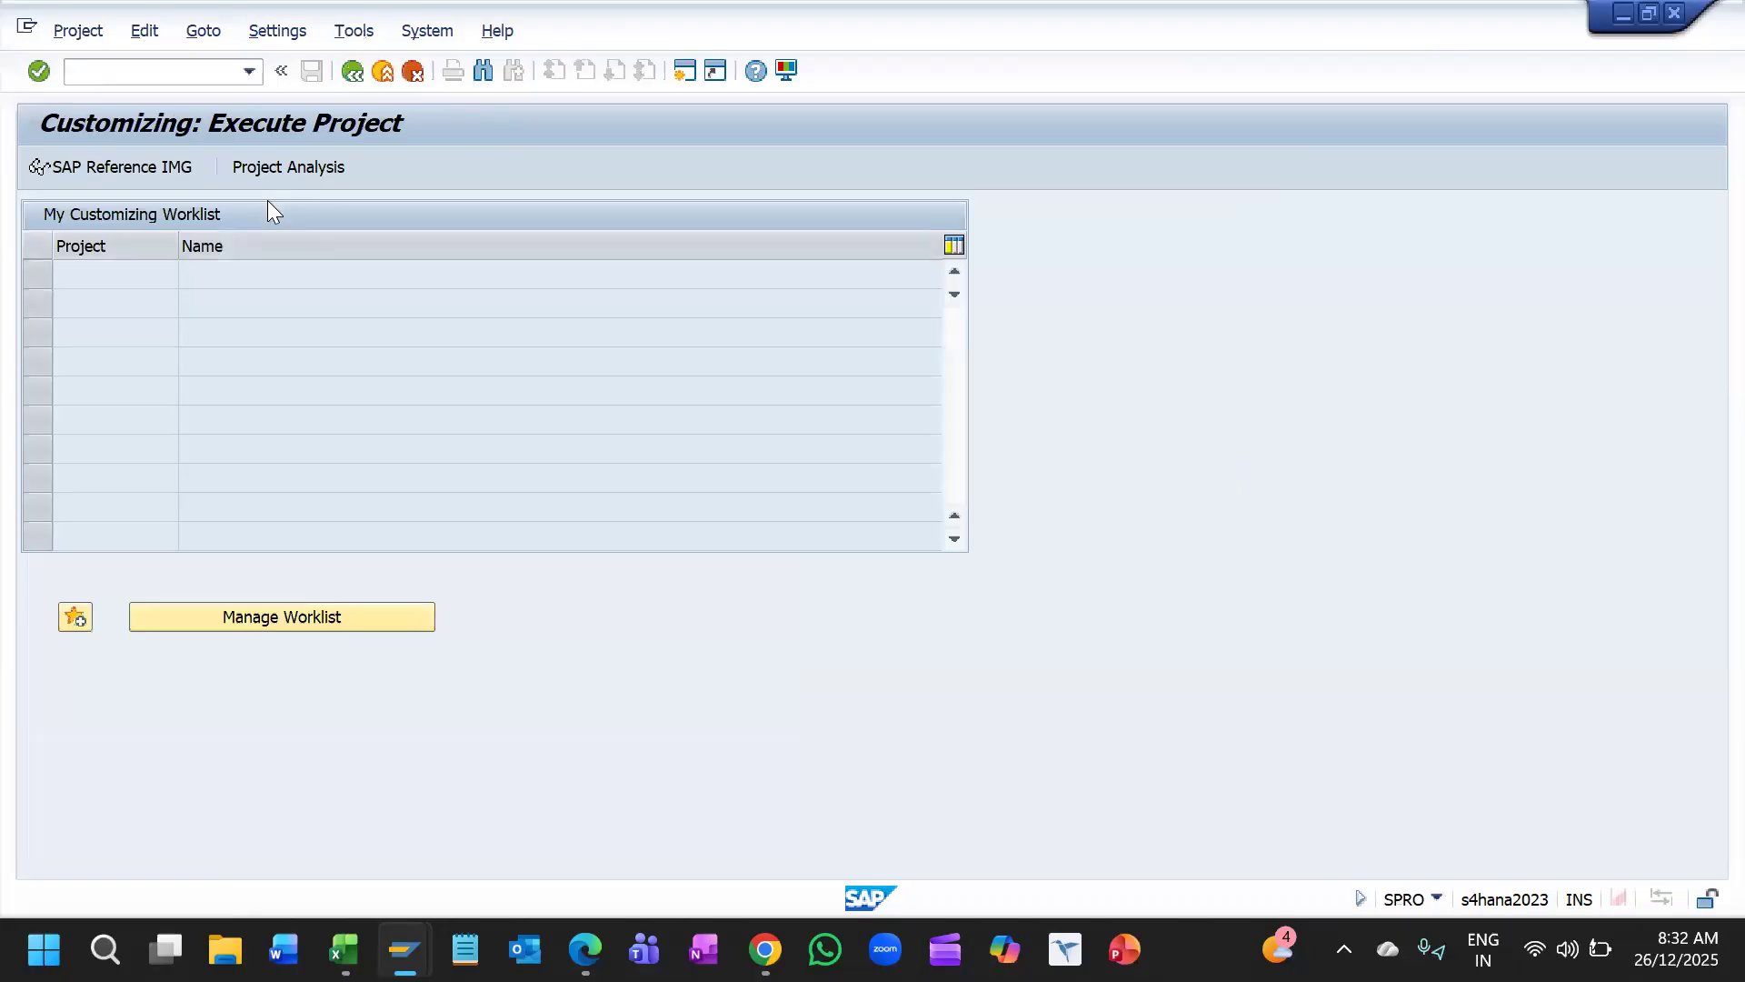
Step: Expand Enterprise Structure and its Assignment node in the implementation guide
click(202, 332)
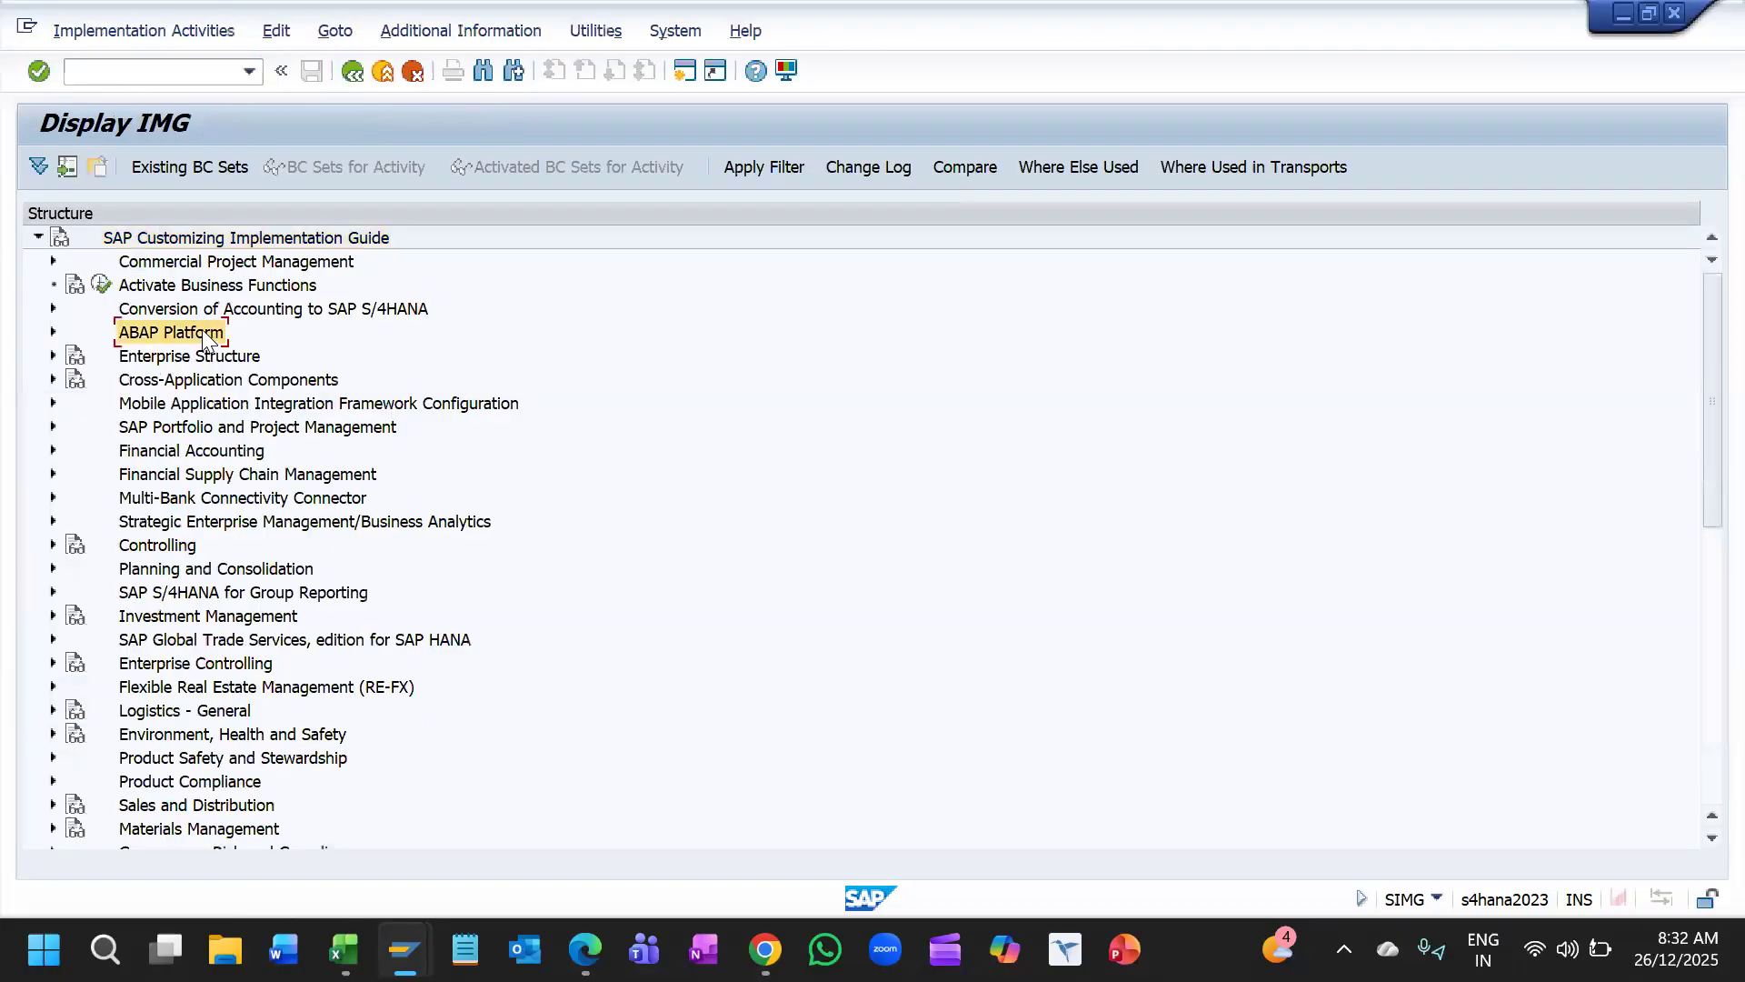
key(Down)
key(Down)
key(Up)
key(Right)
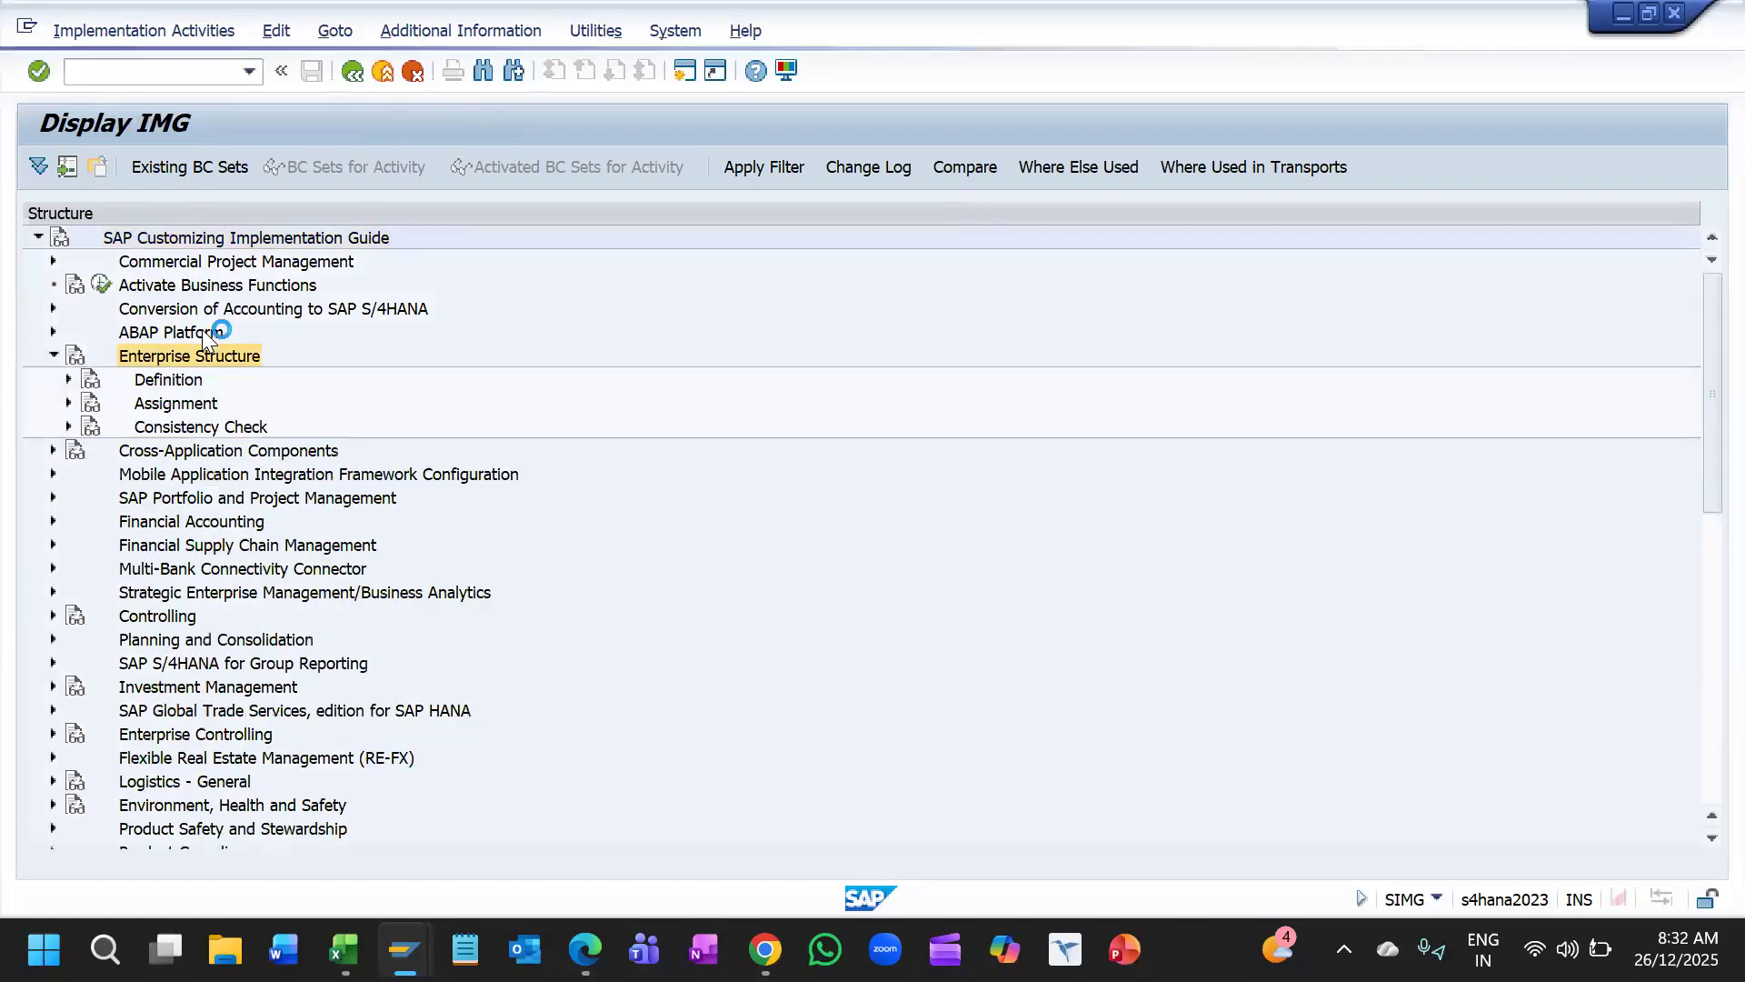
key(Down)
key(Down)
key(Right)
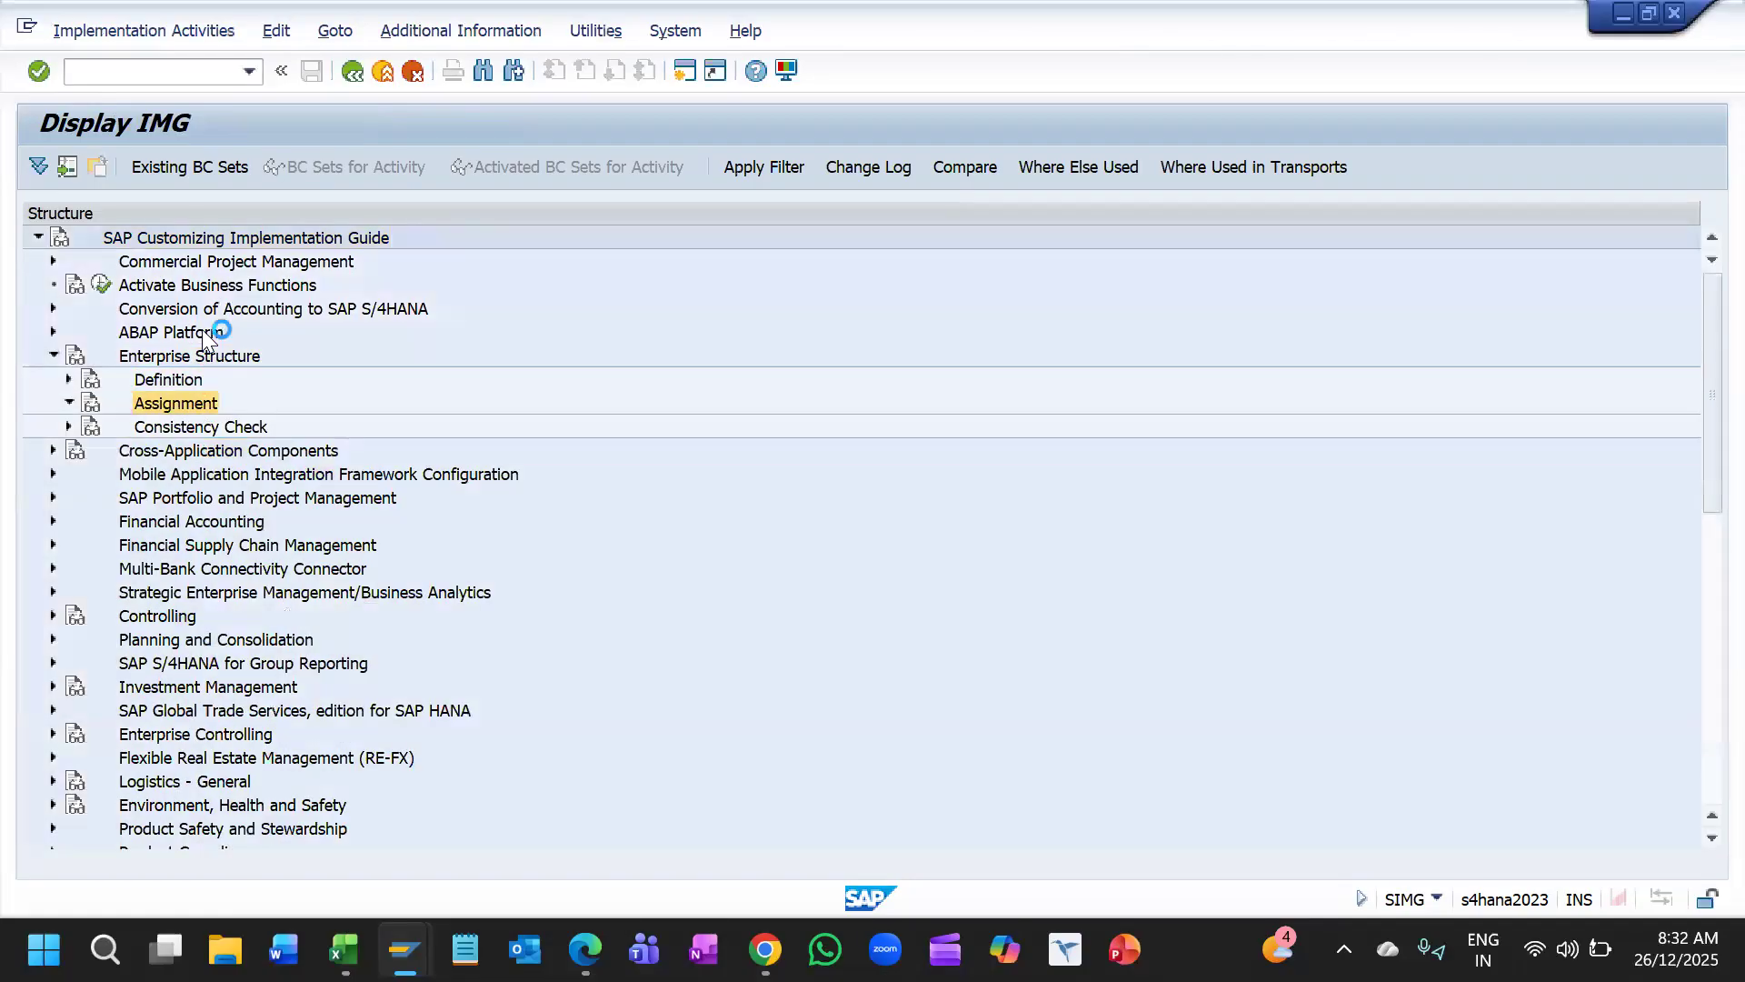
Step: Expand Financial Accounting under Assignment and open the activity that assigns company codes to companies
key(Down)
key(Right)
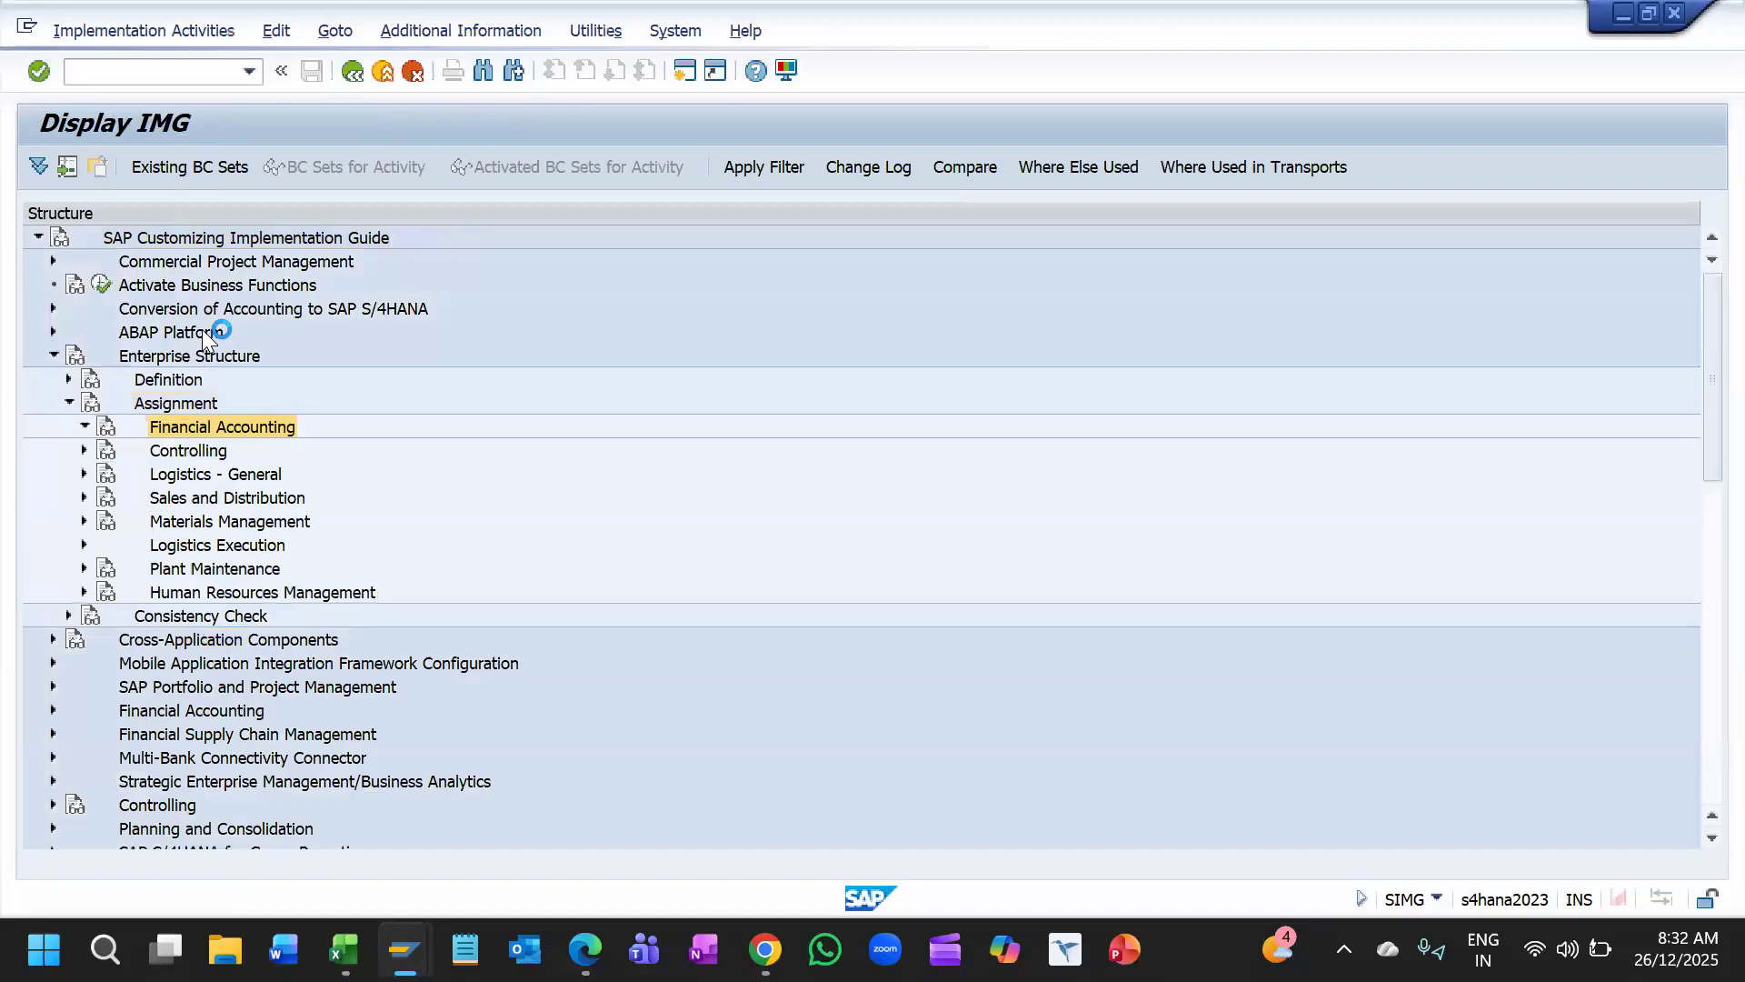
key(Down)
key(Left)
key(Return)
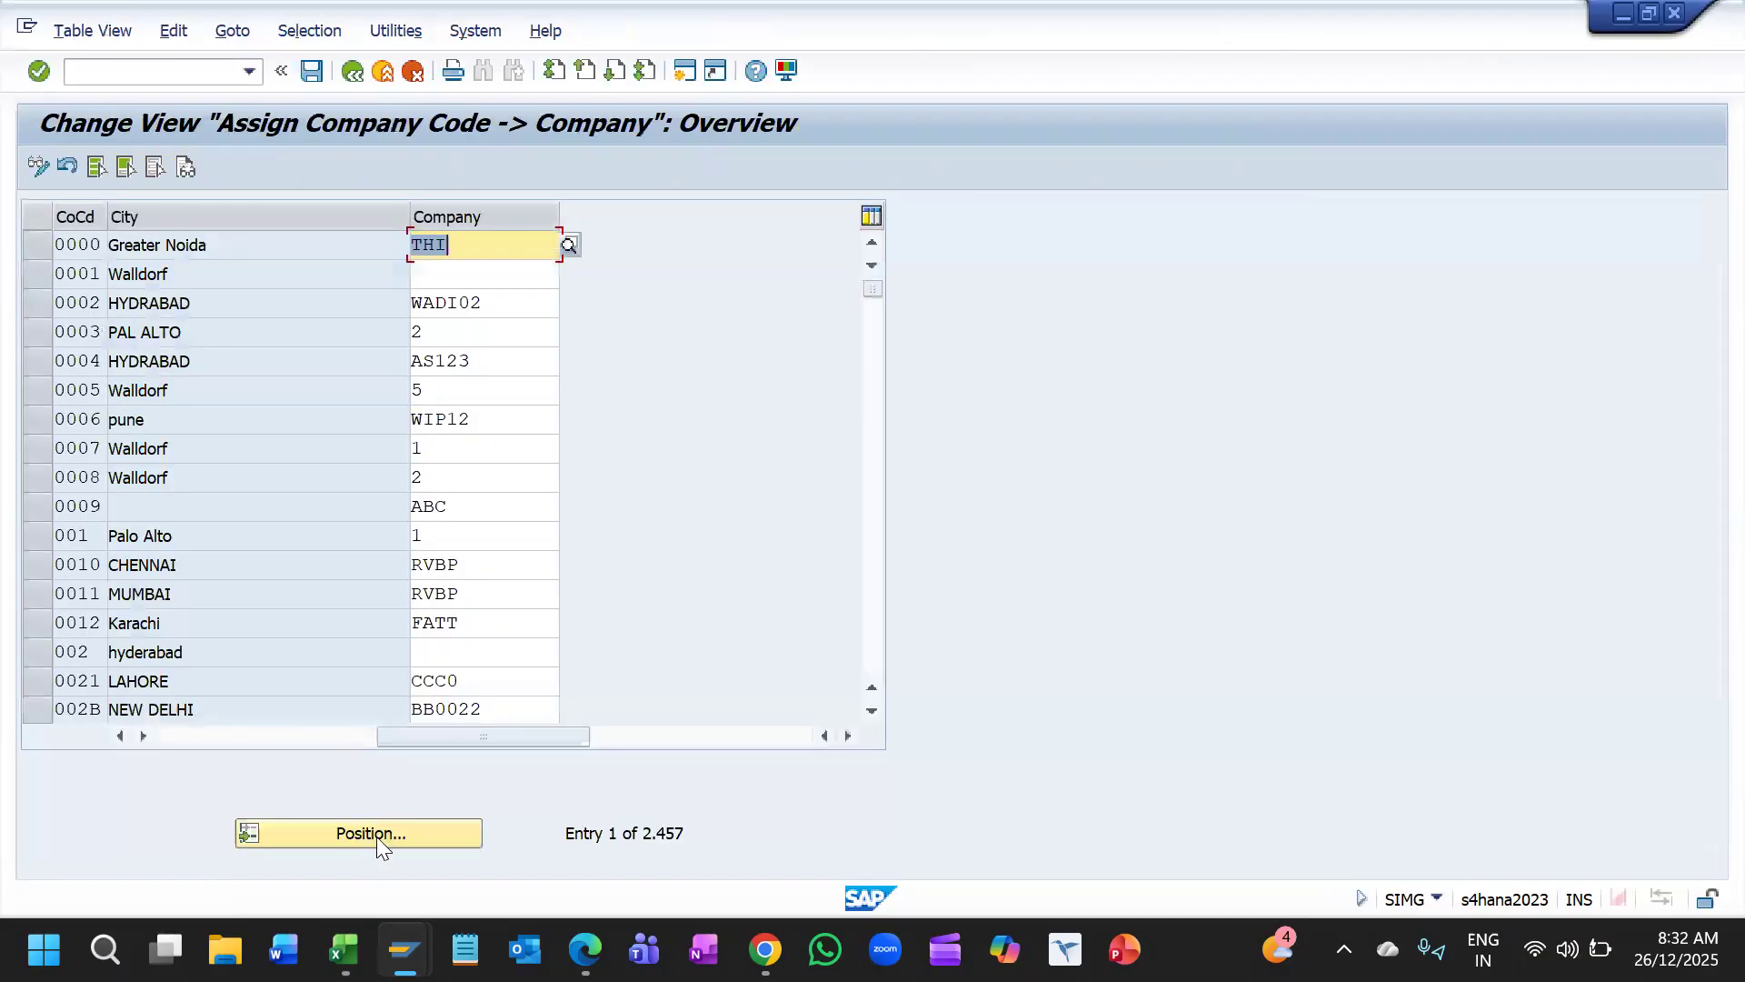
Step: Position the company code assignment list on company code 1TCS
click(377, 835)
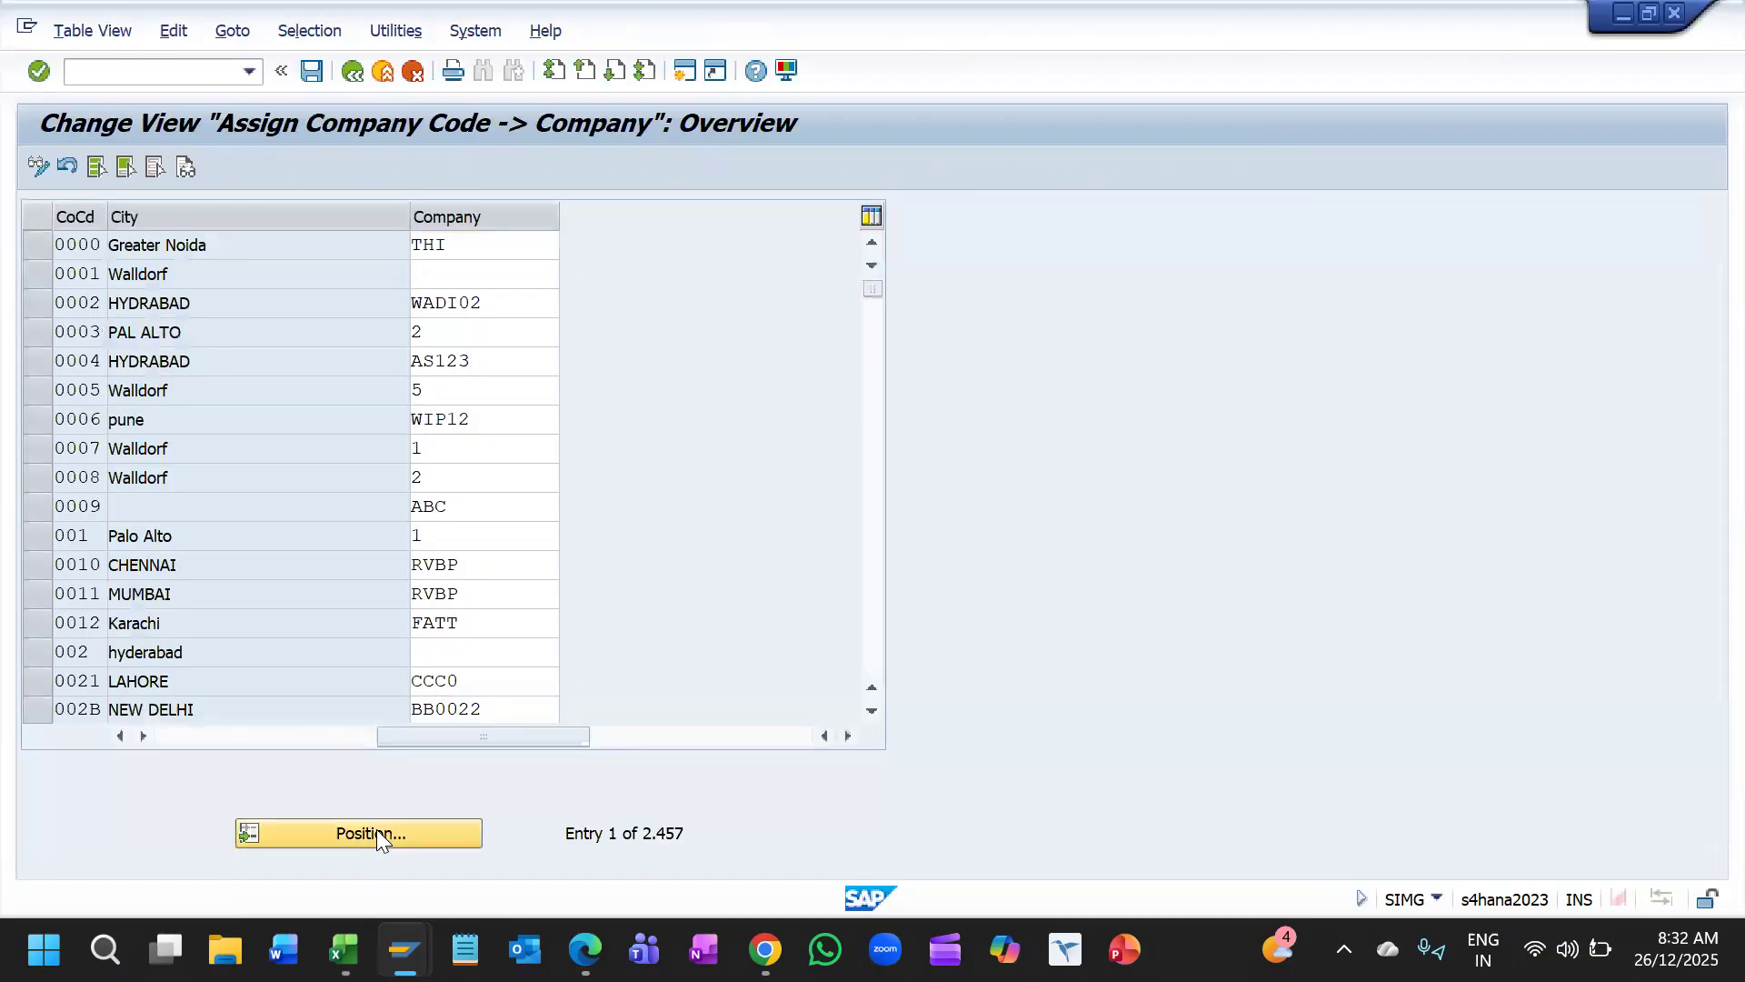
key(Down)
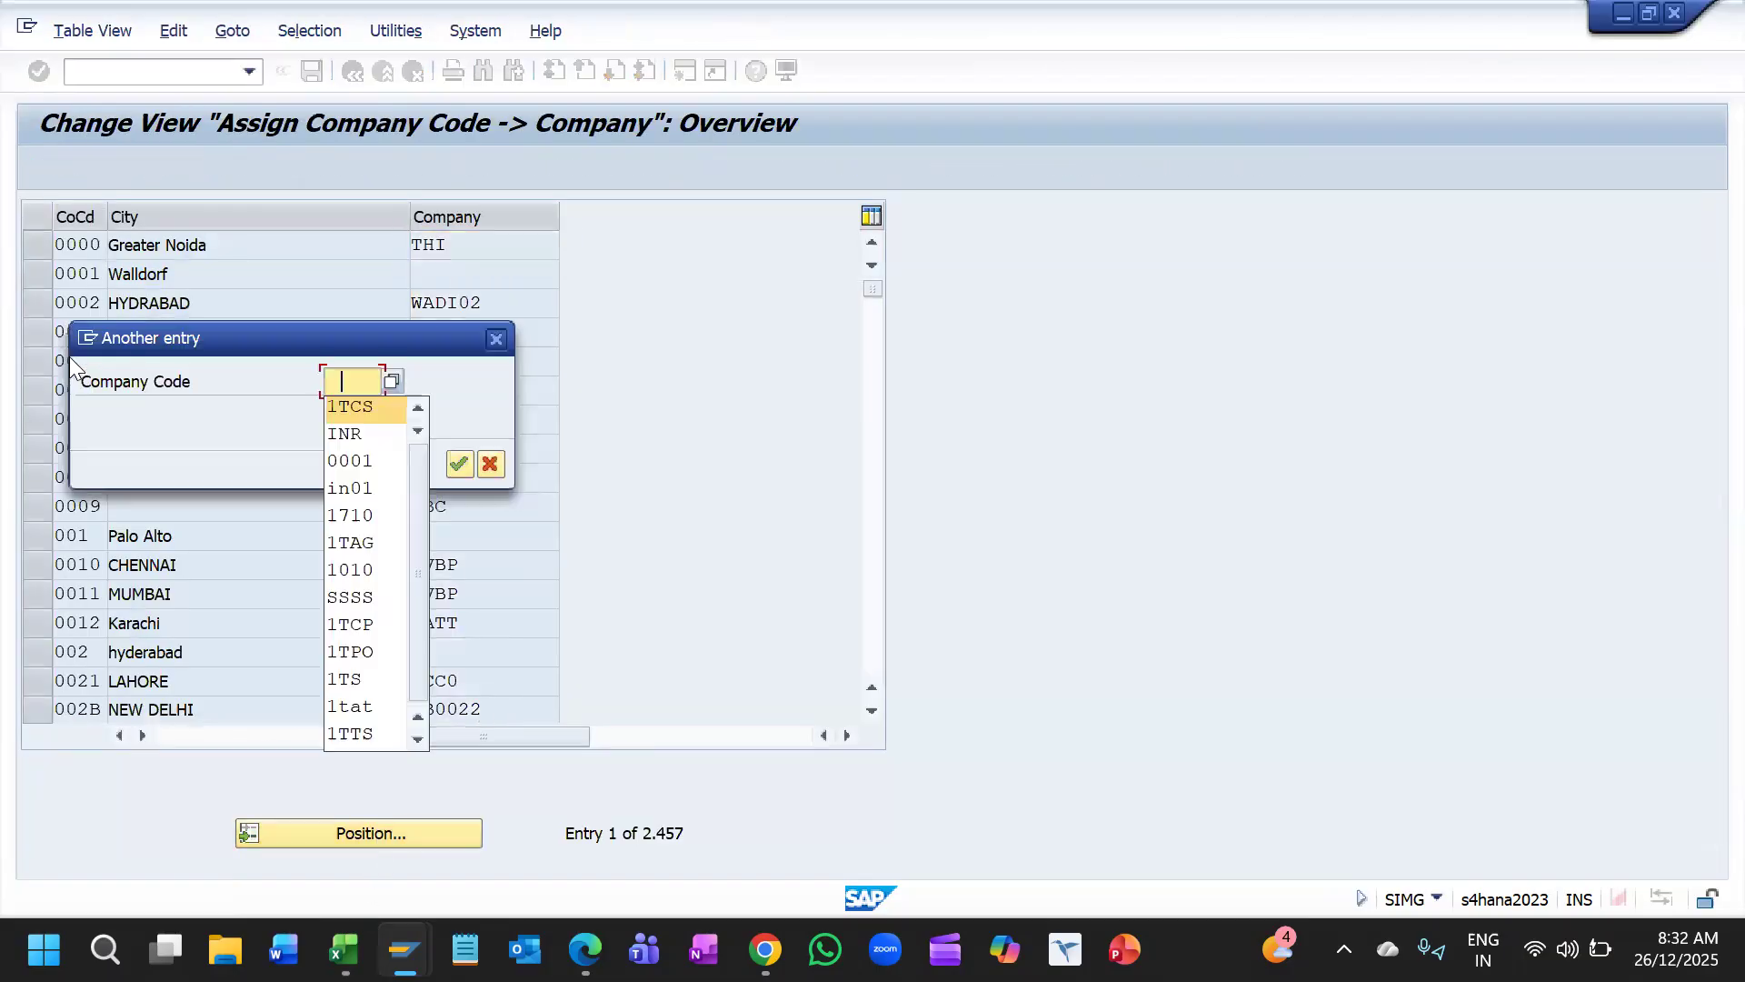
key(Return)
key(Return)
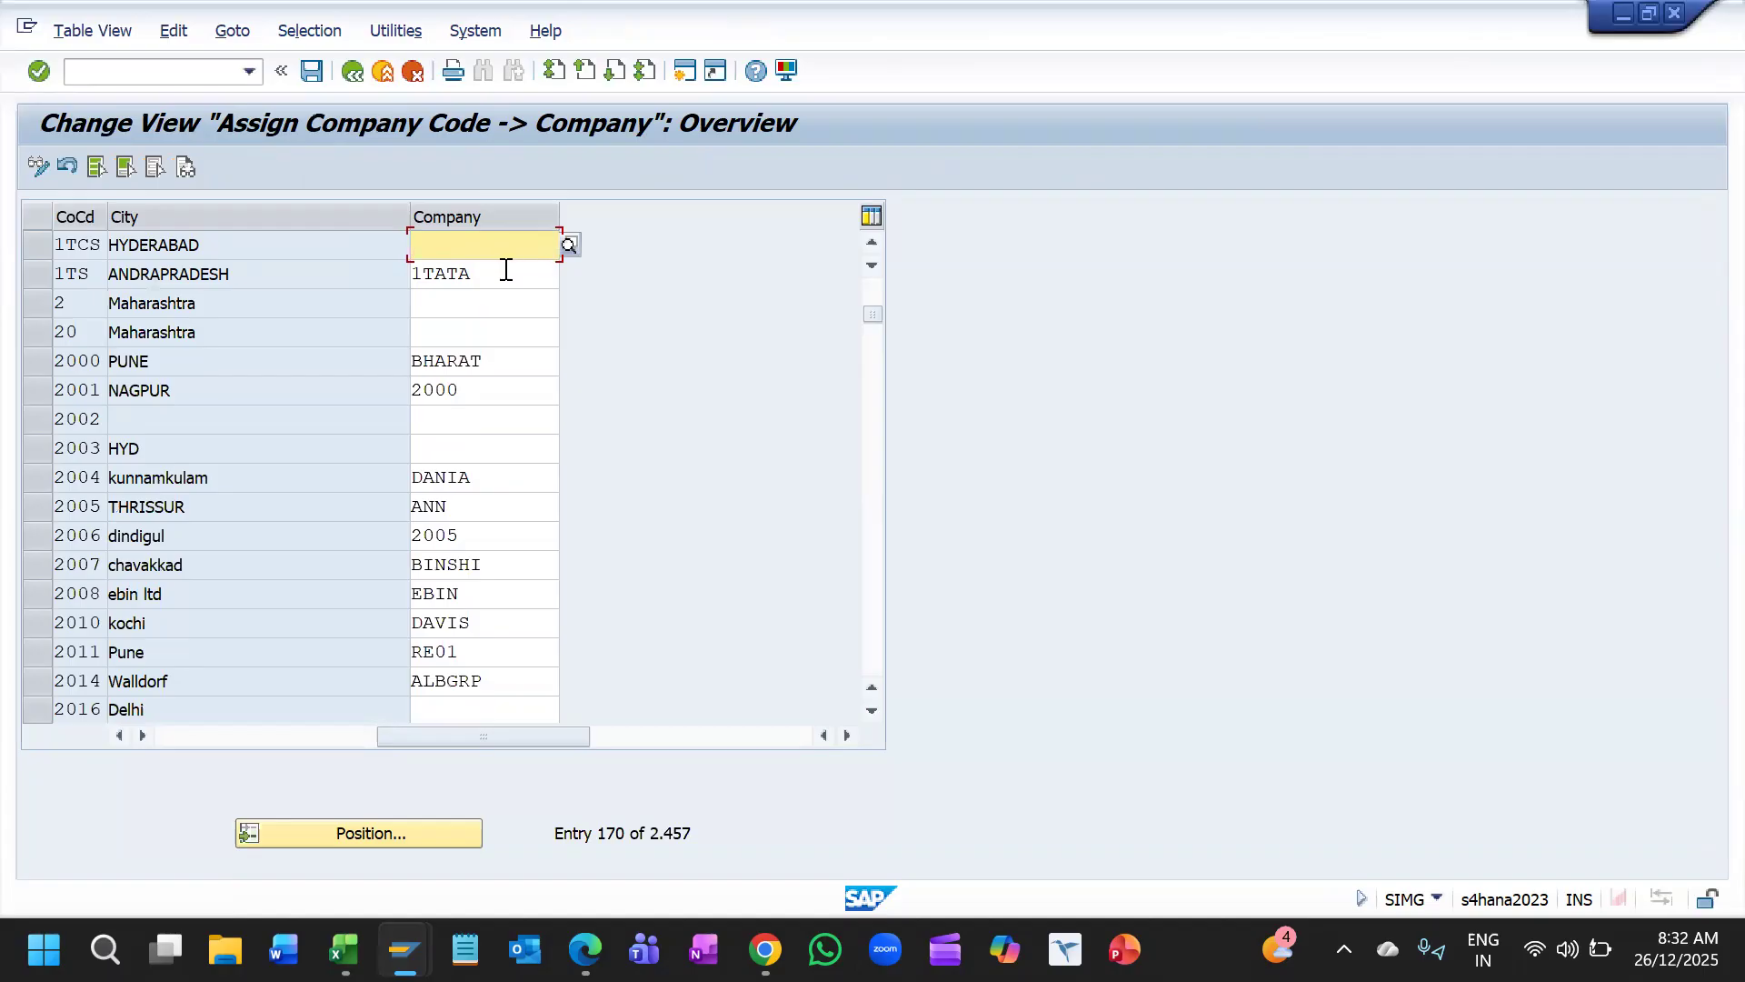
Step: Assign company 1TATA to company code 1TCS and save the assignment in the proposed customizing request
text(1T)
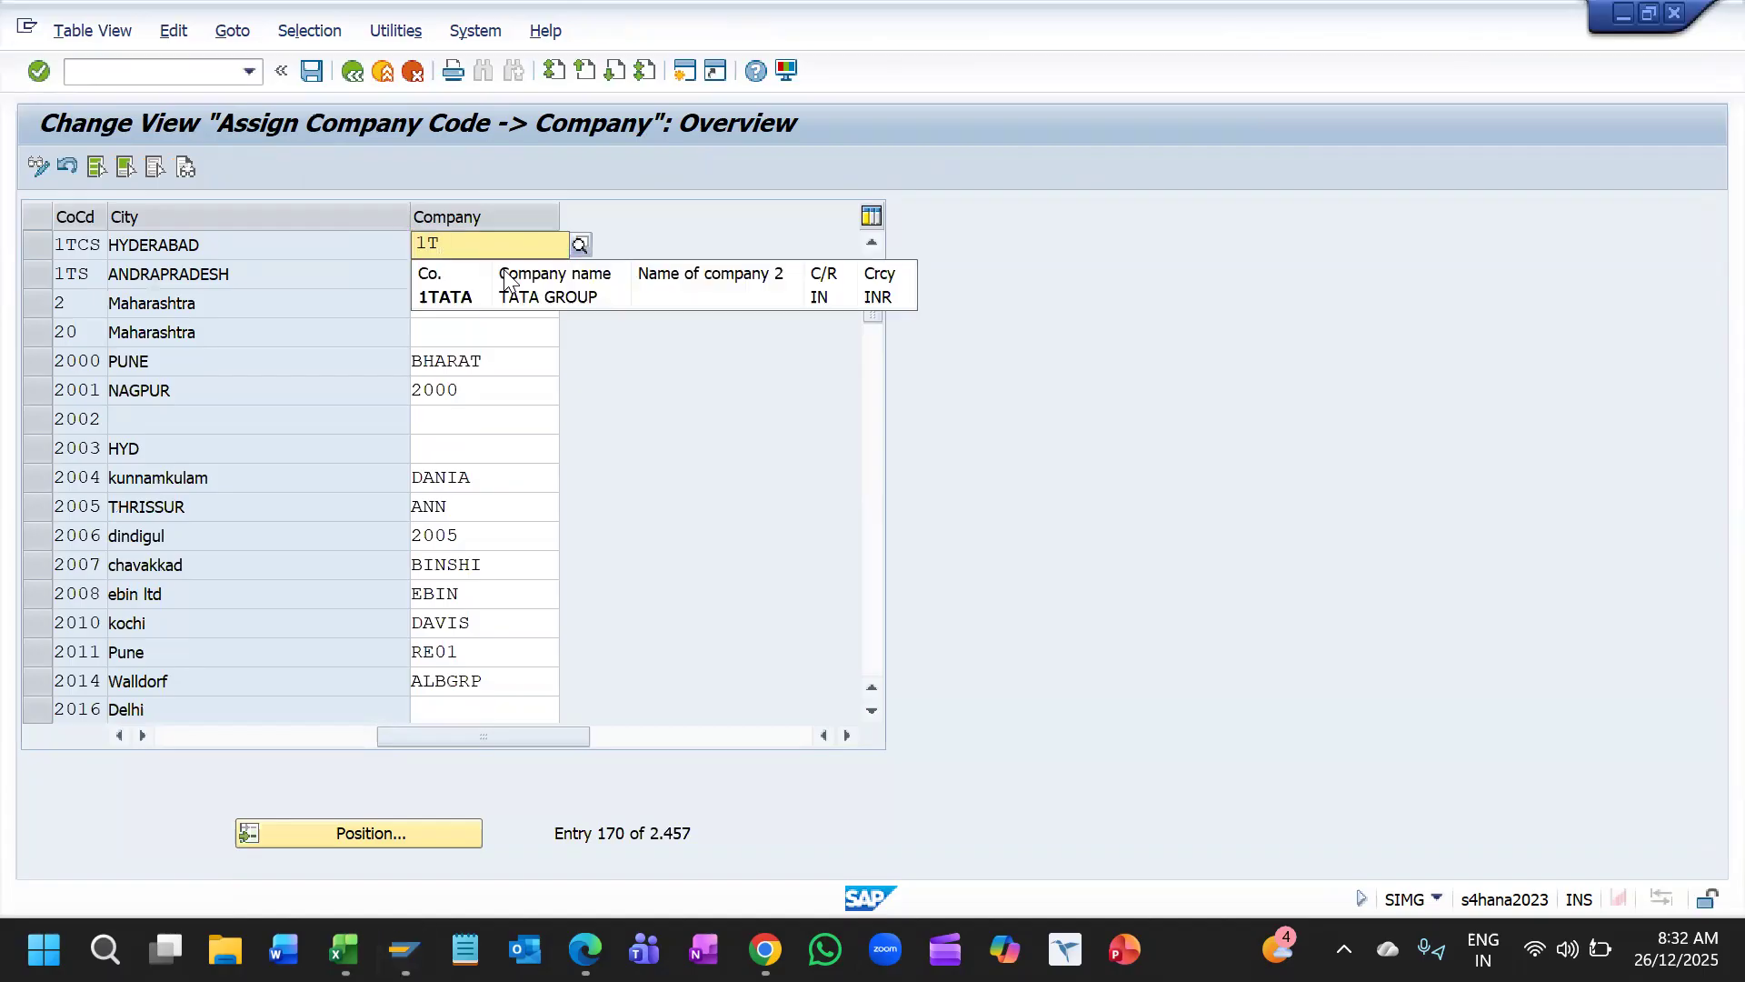
click(507, 296)
click(315, 74)
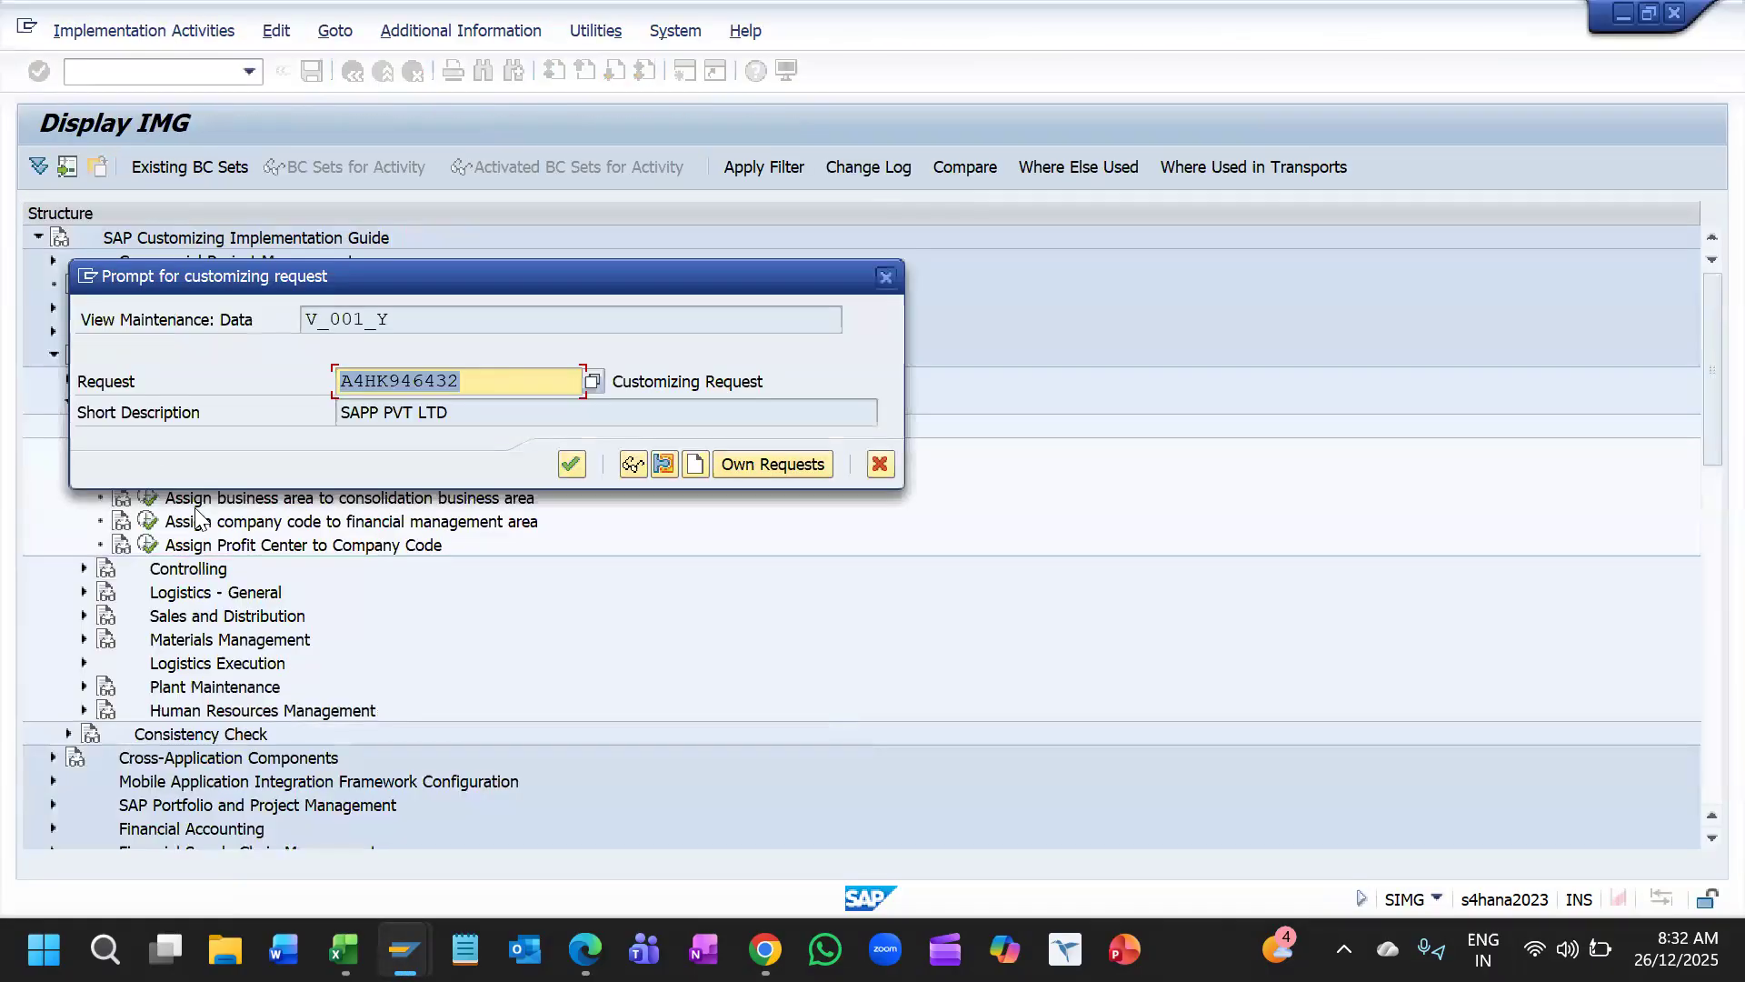
click(570, 463)
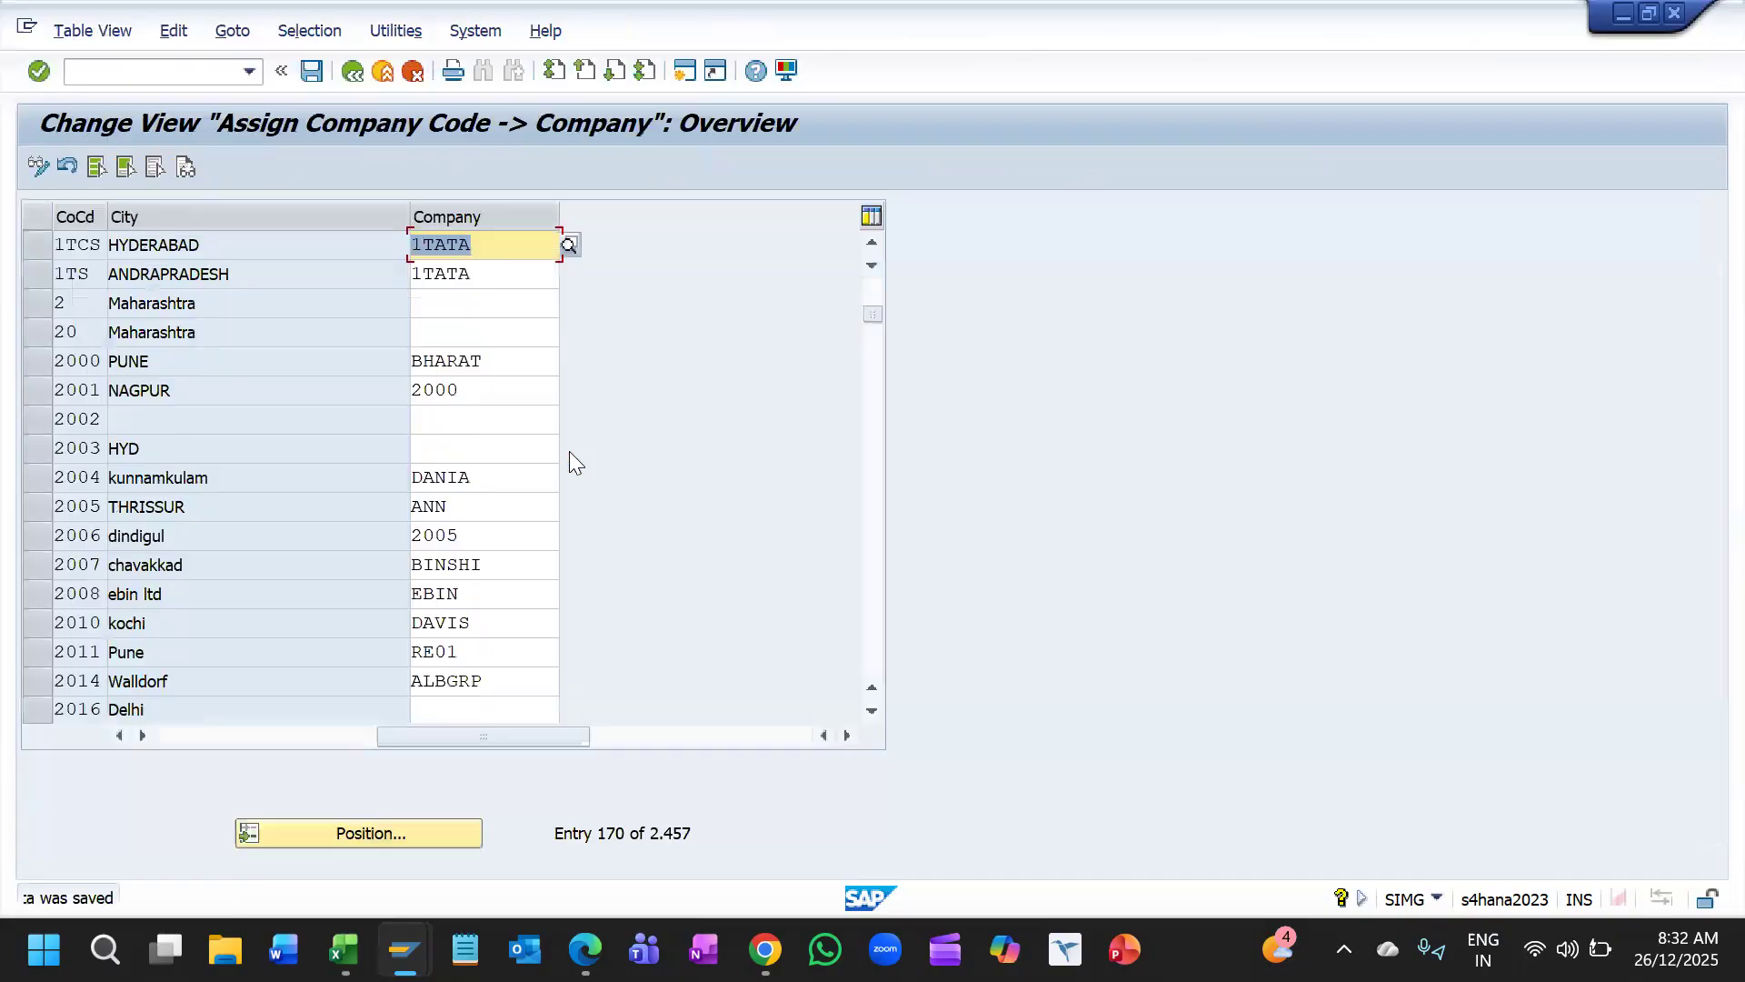
Step: Return to the implementation guide, expand Logistics - General under Assignment, and open the activity that assigns plants to company codes
key(F3)
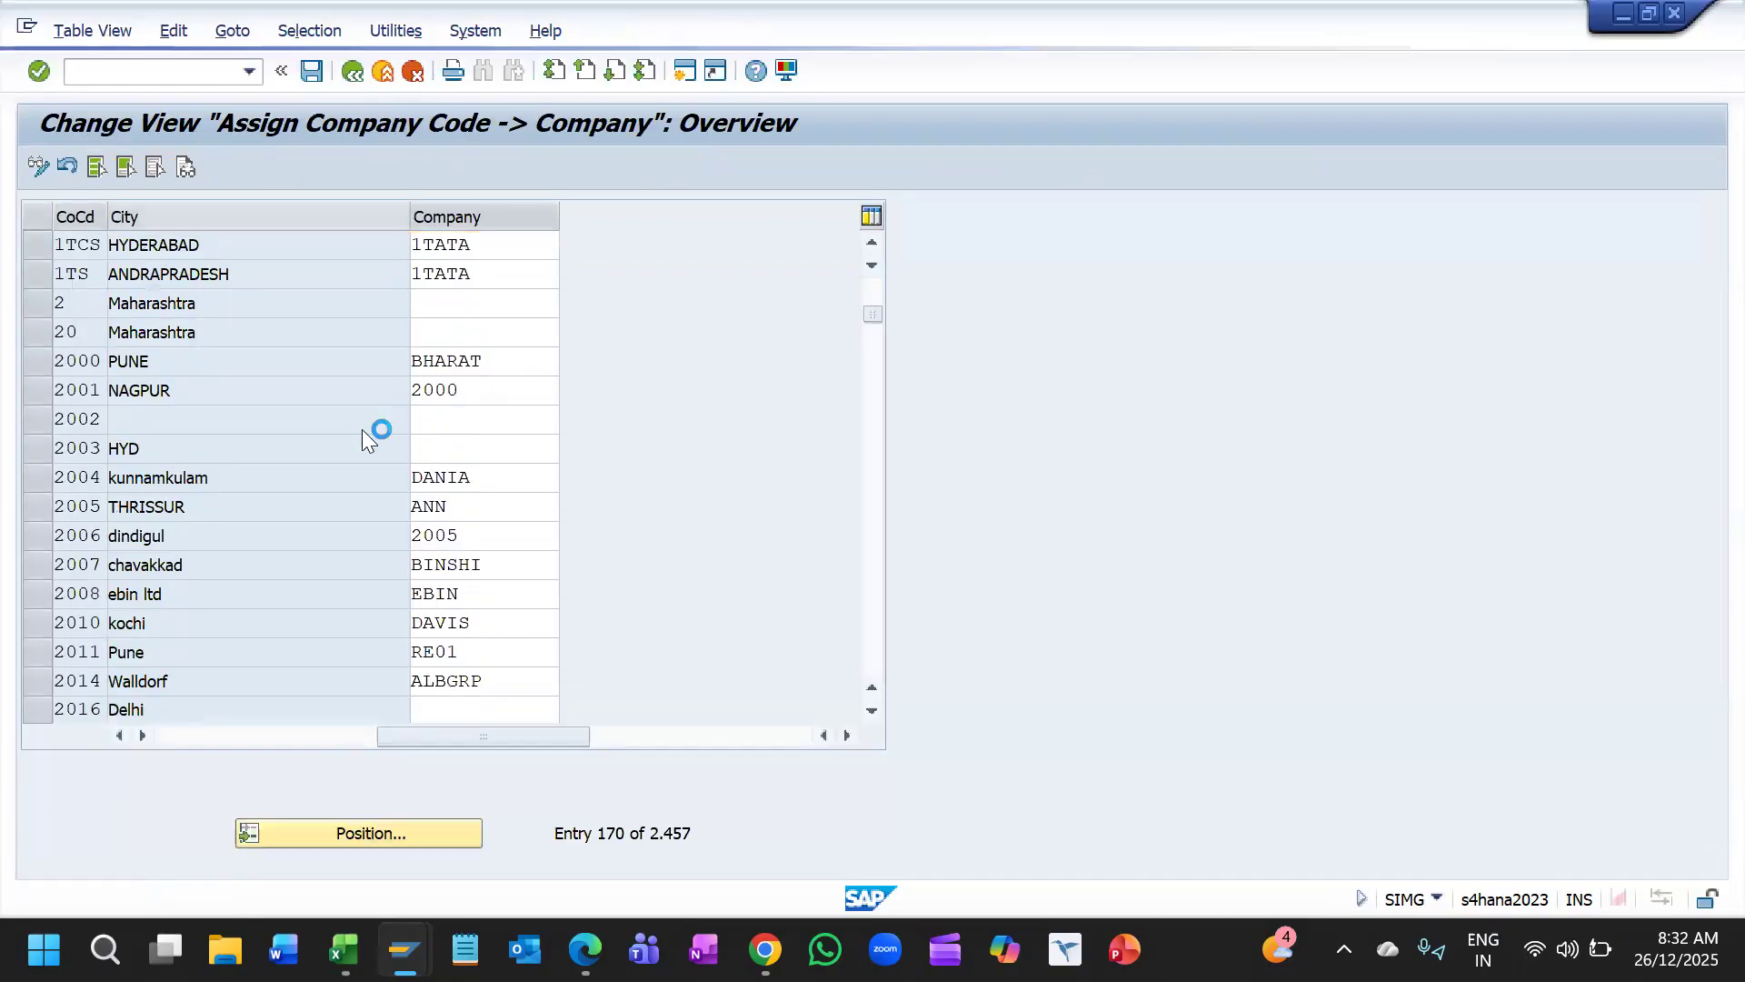
click(338, 477)
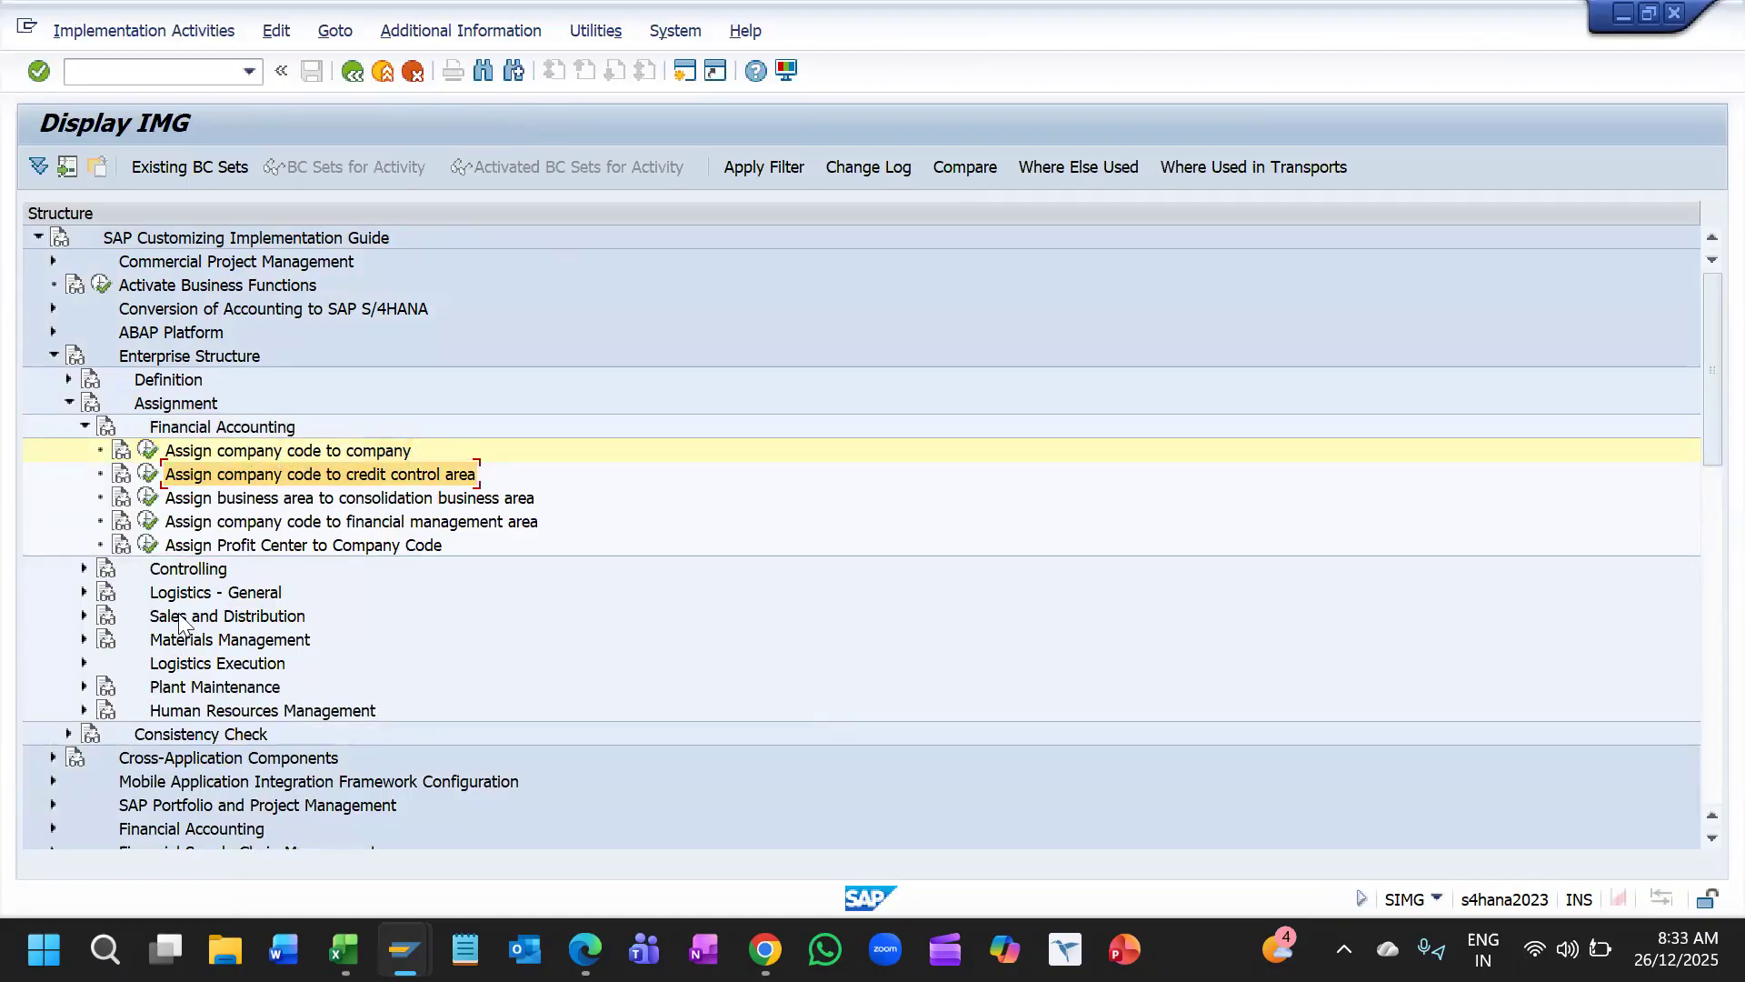
click(83, 593)
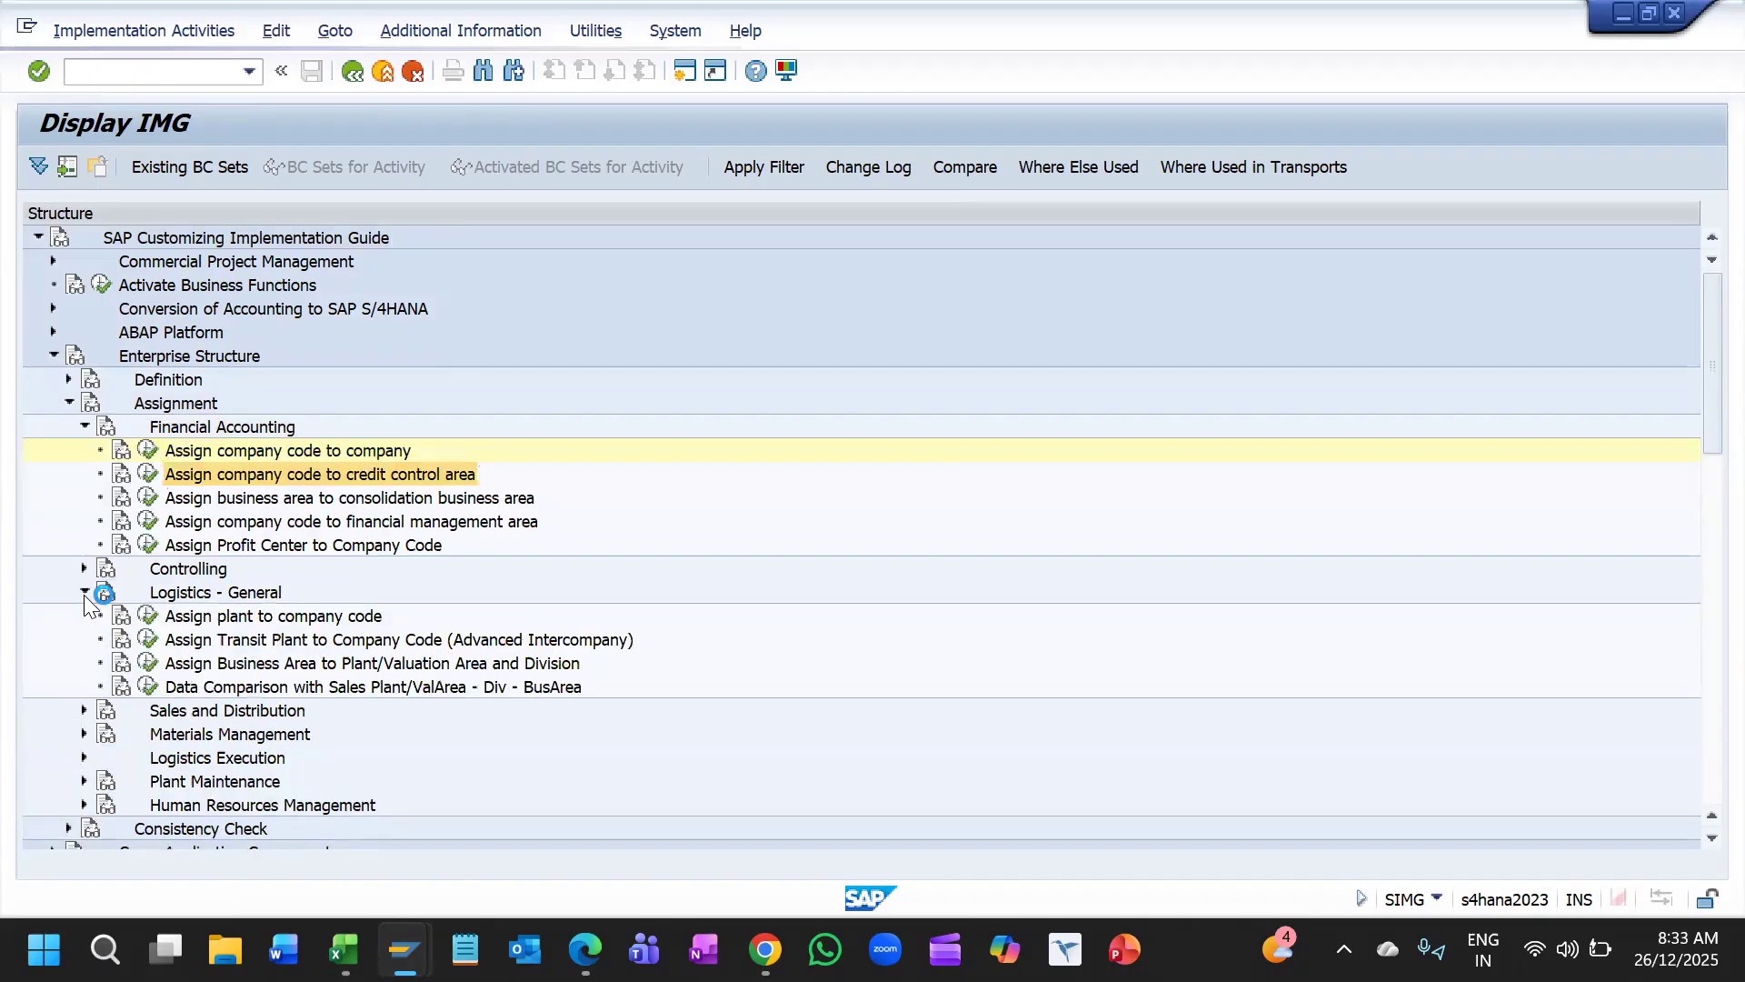
click(148, 616)
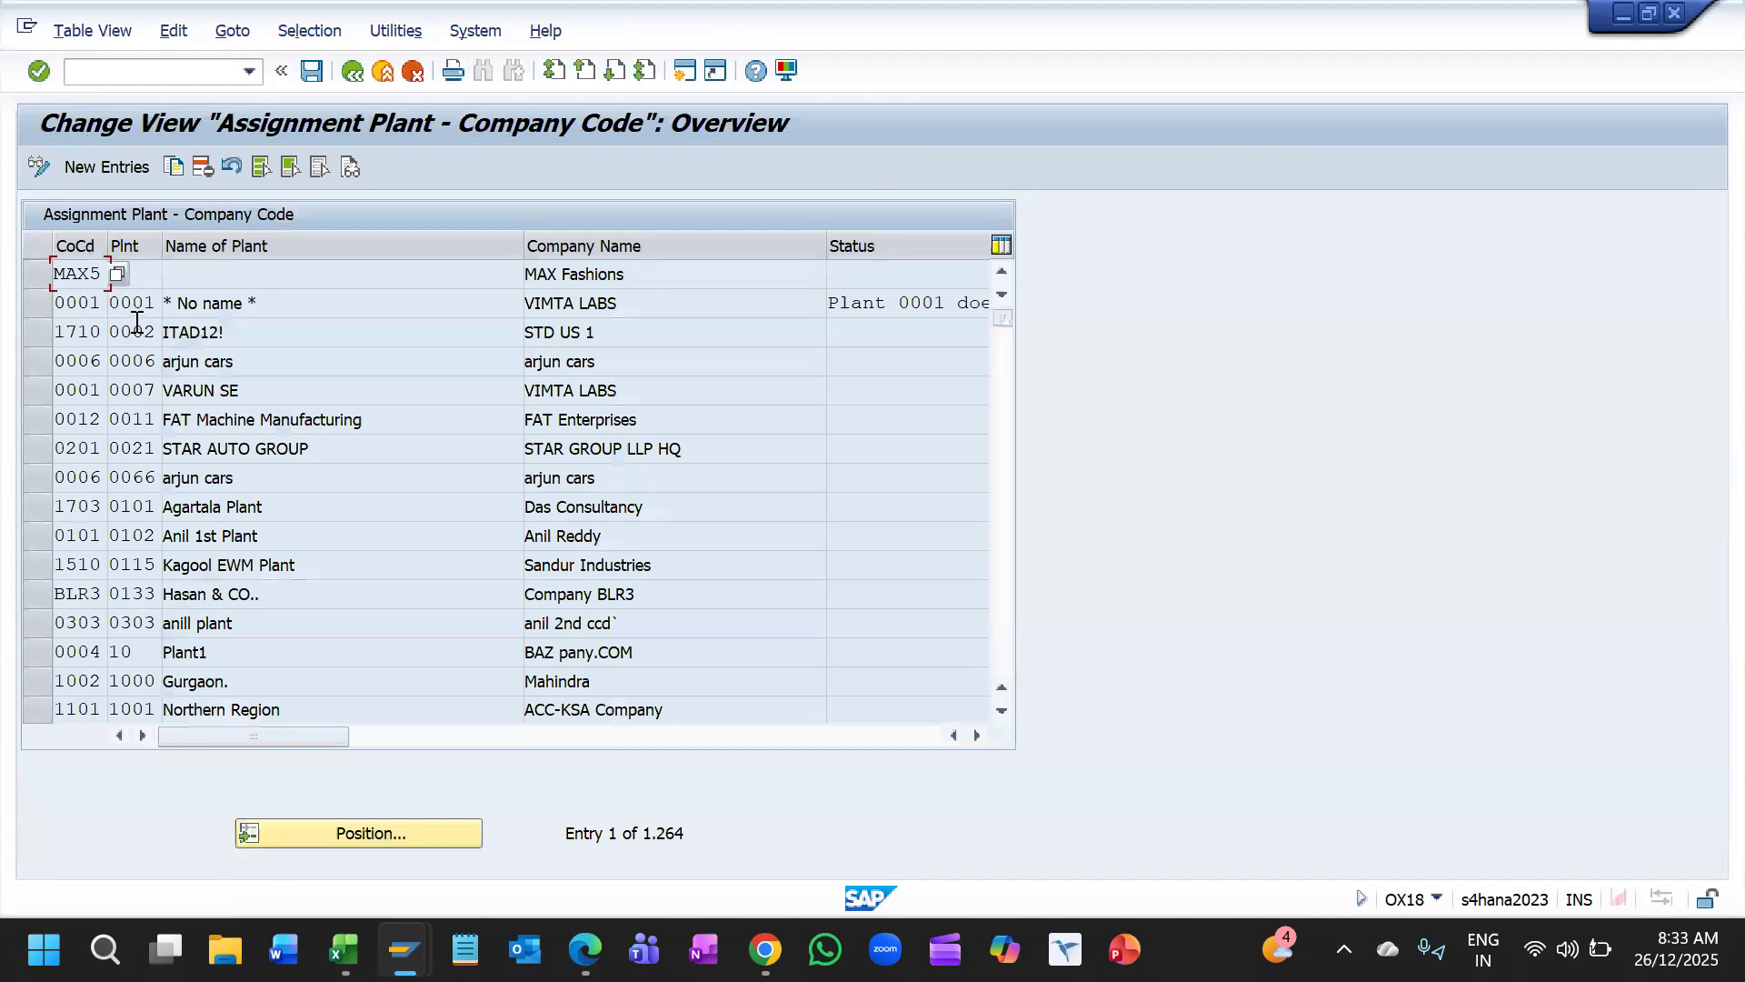
Step: Try to assign plant 1TCP to company code 1TCS as a new entry, and discard the rejected entry
click(359, 831)
text(1TCS)
key(Return)
click(120, 170)
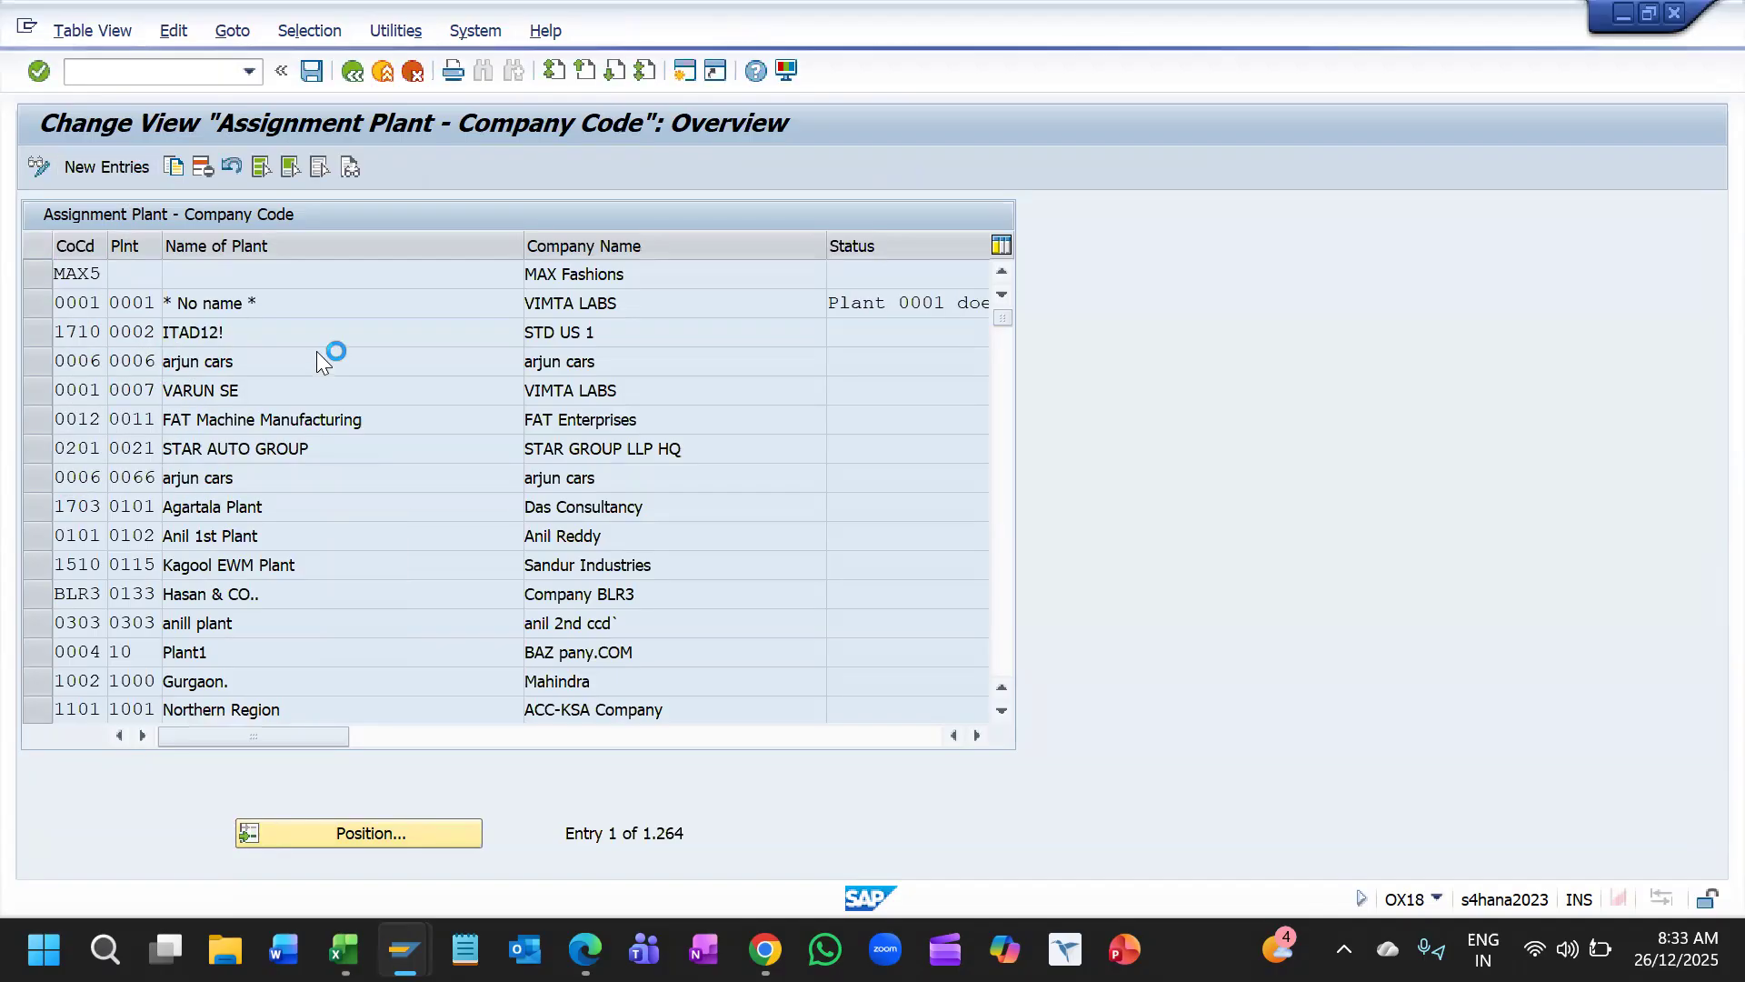
key(Down)
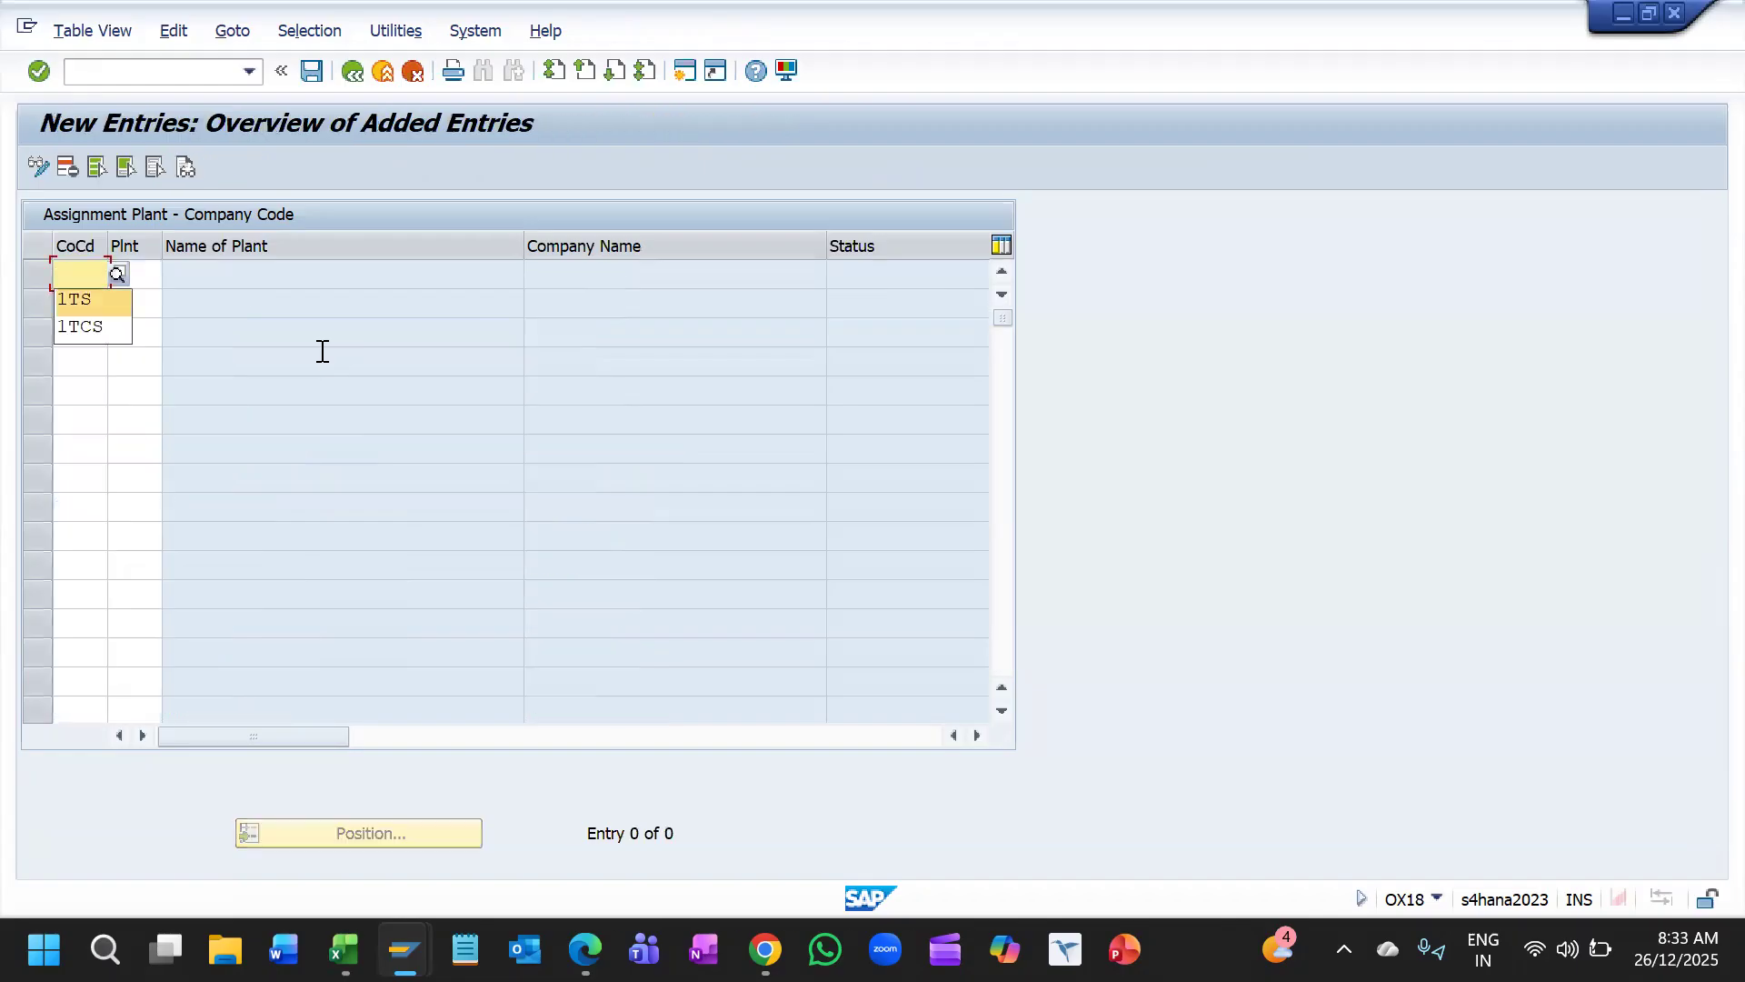
key(Down)
key(Return)
key(Down)
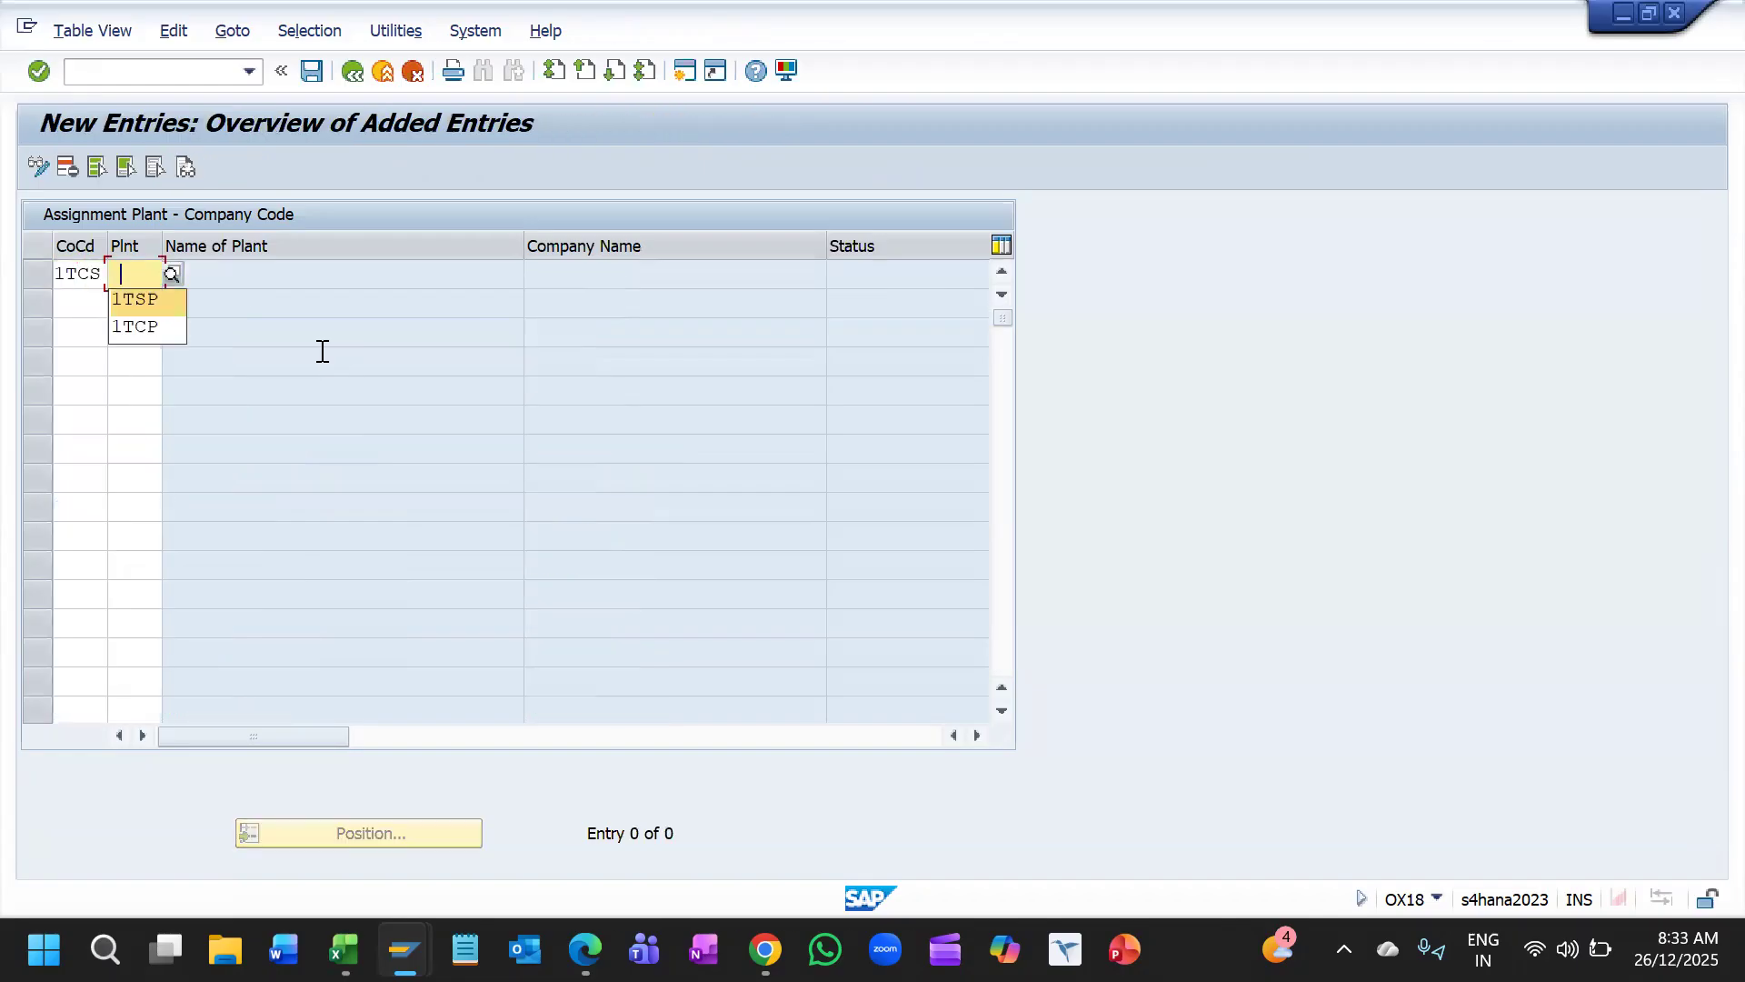
key(Down)
key(Return)
key(Return)
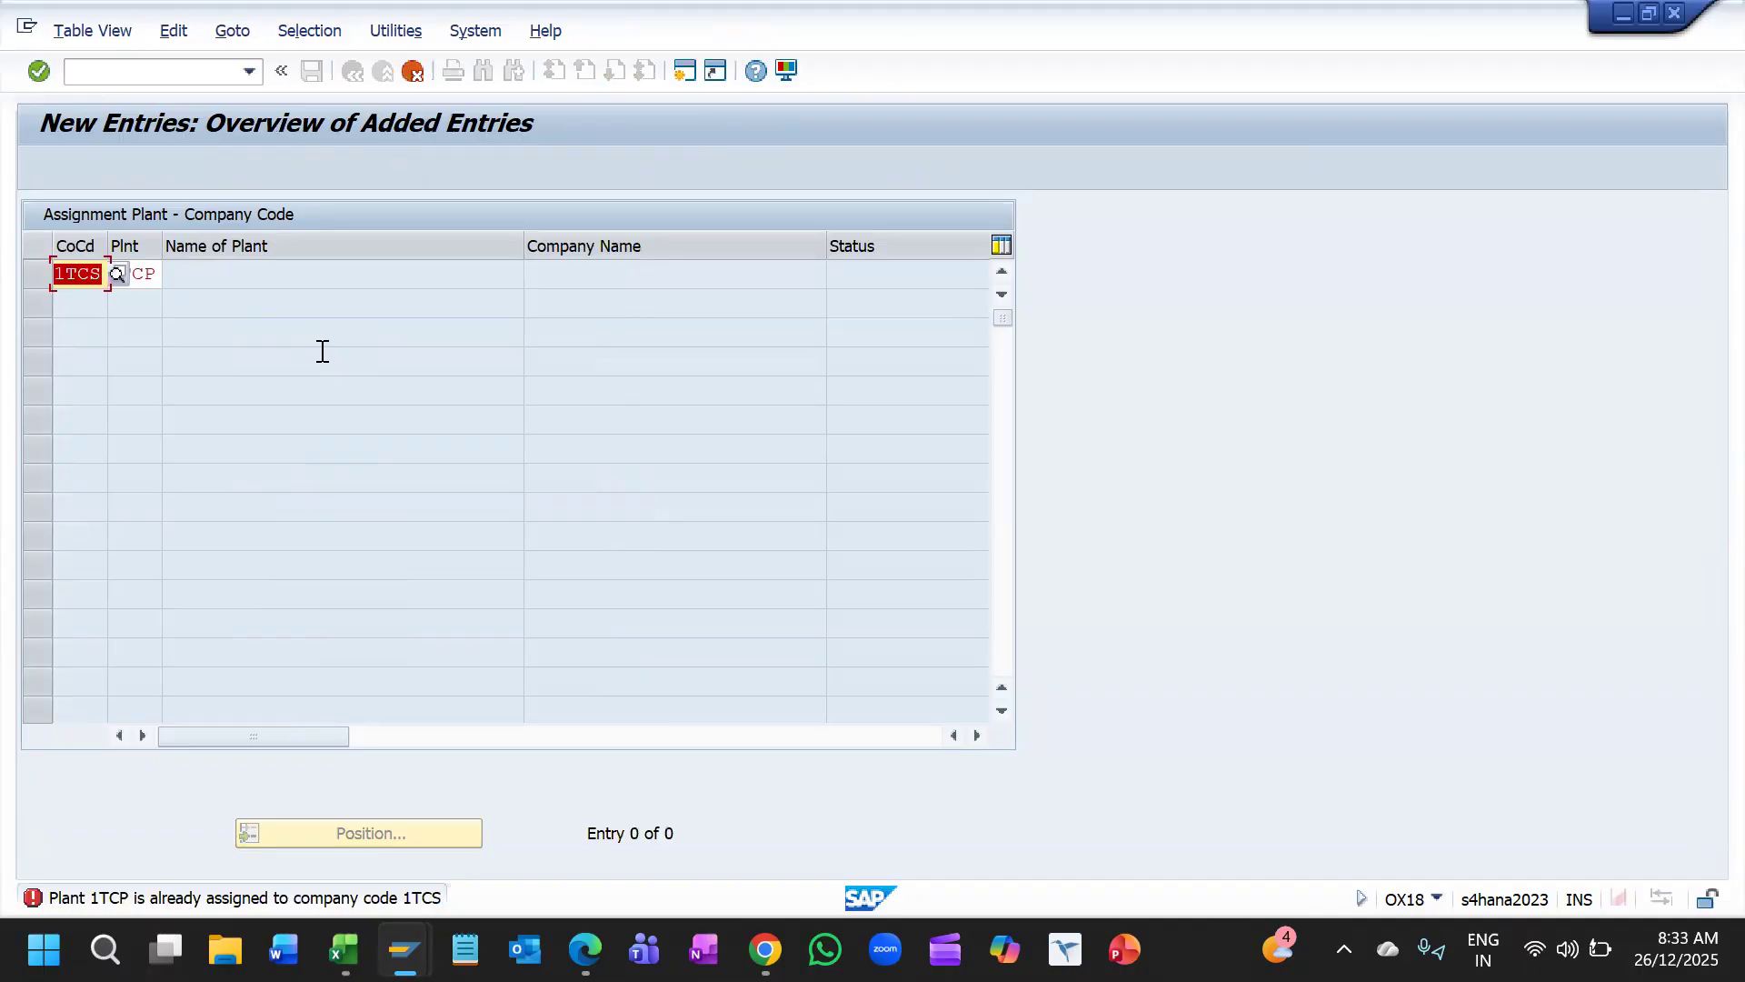
click(353, 158)
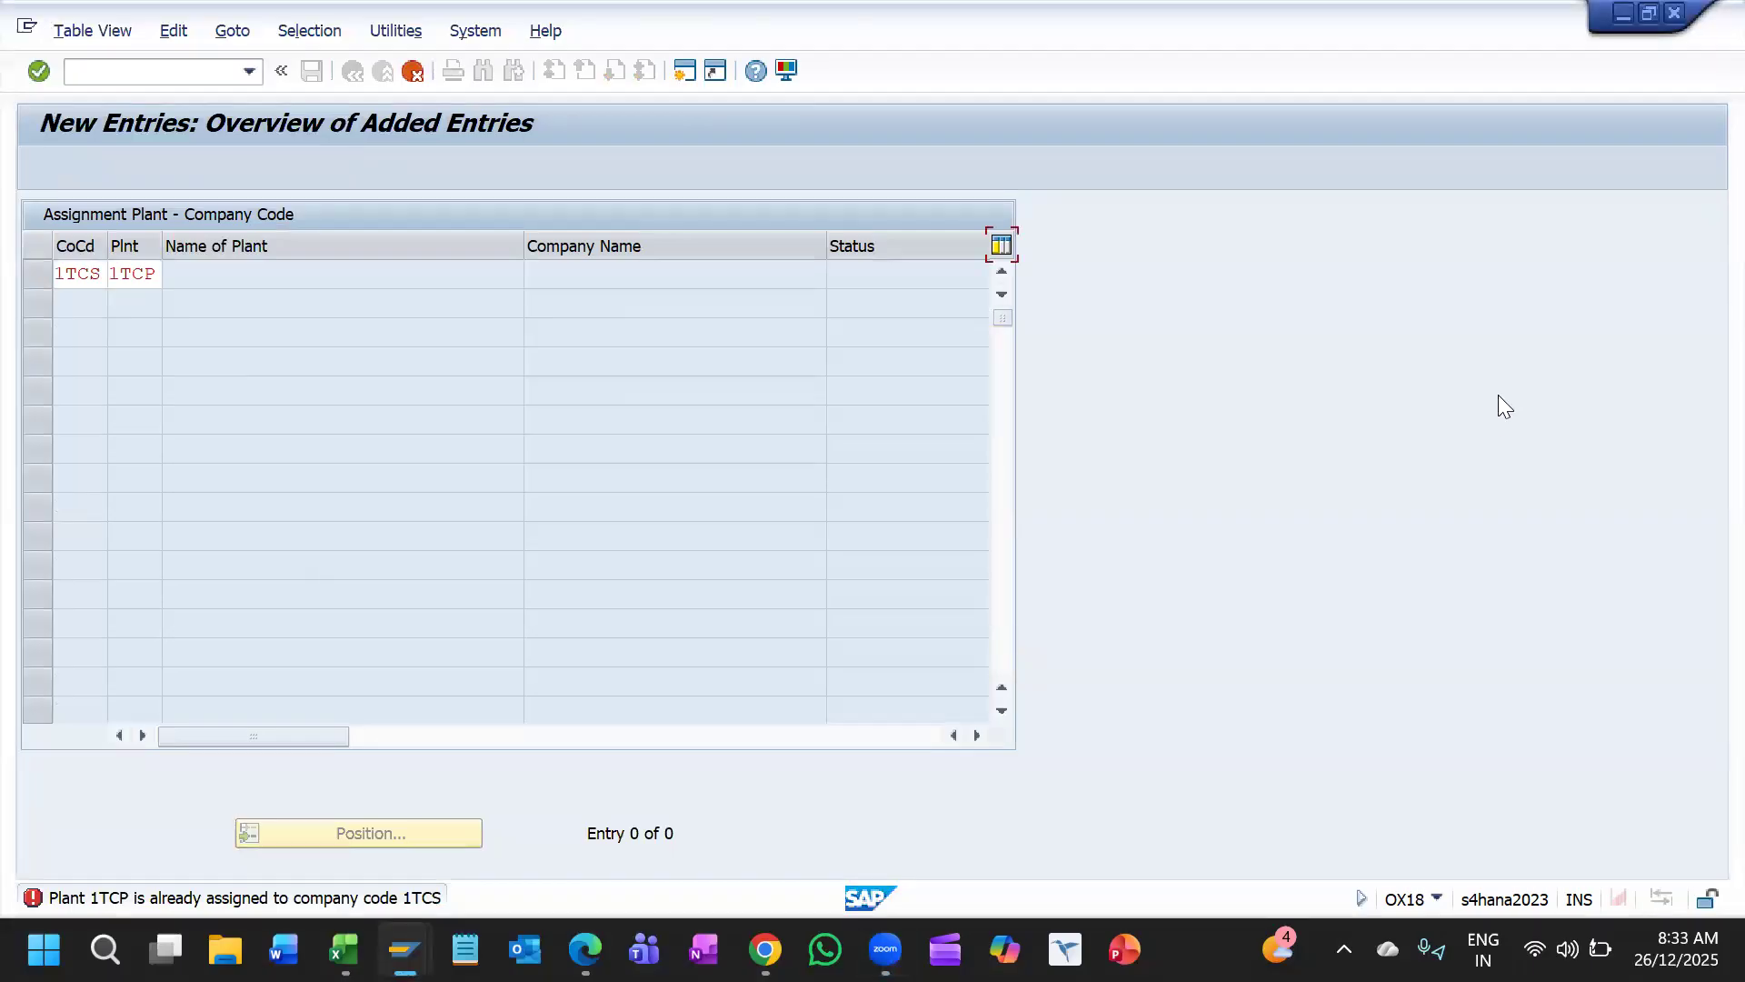
click(409, 73)
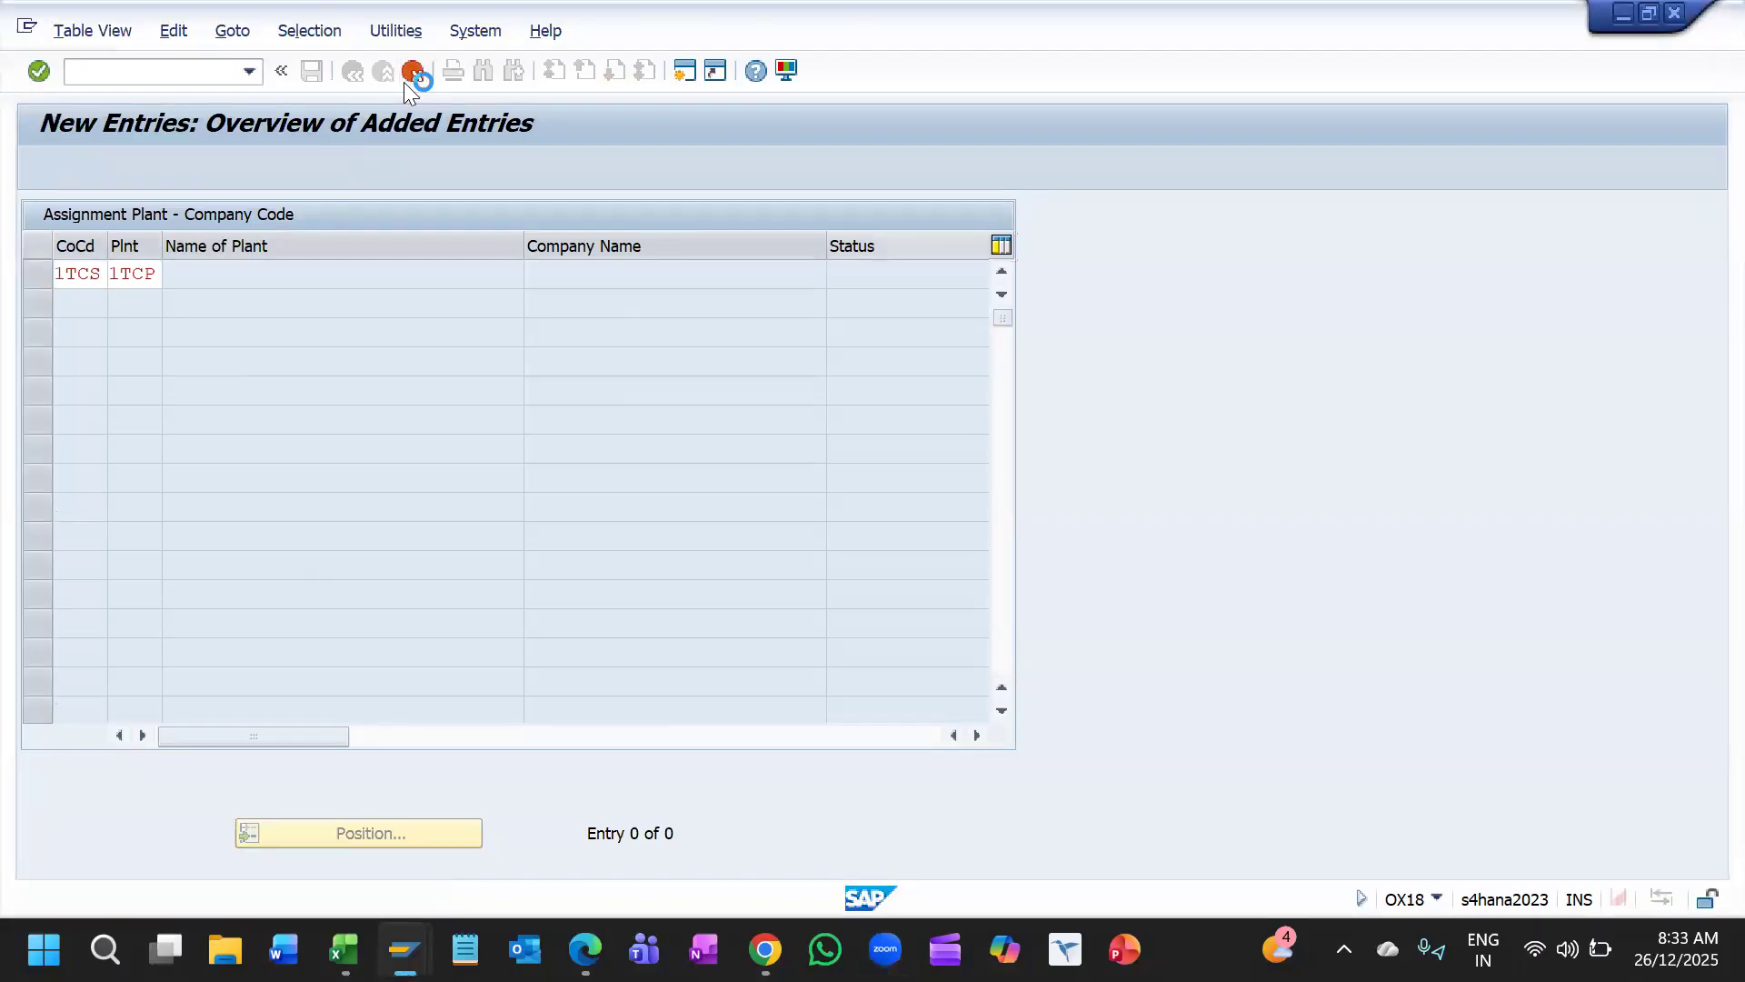
click(445, 505)
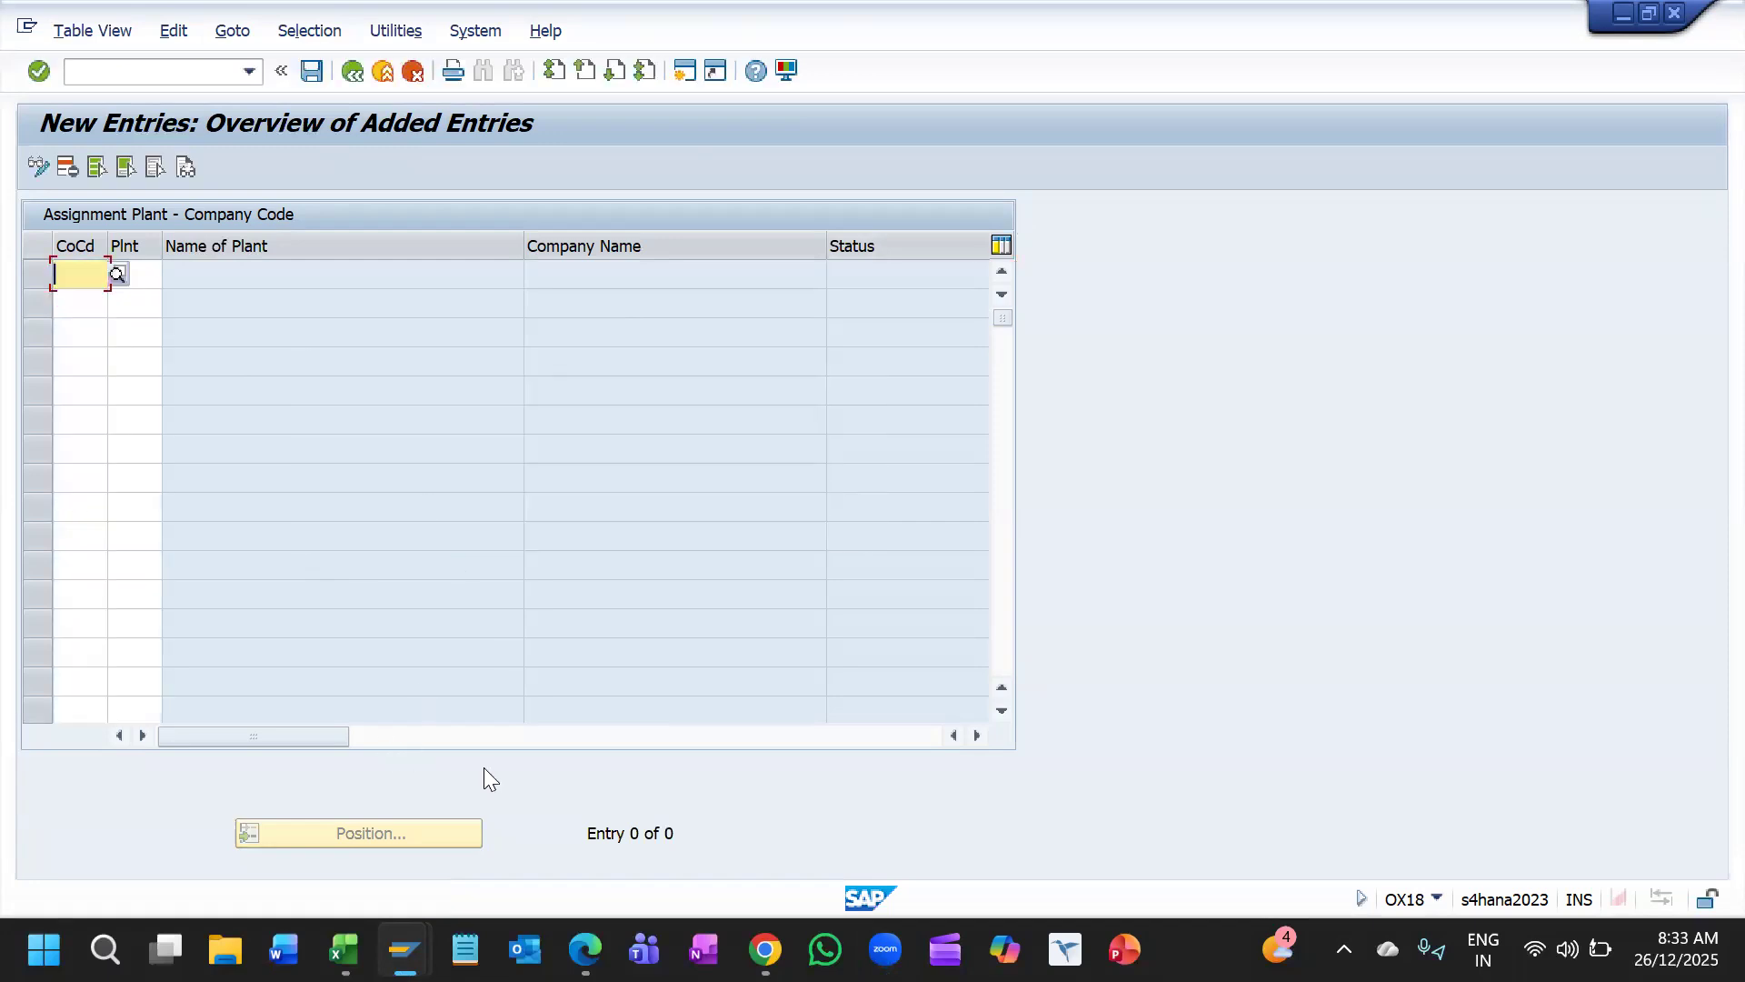
Step: Position the plant assignment list on plant 1TCP to check its company code, and return to the implementation guide
key(F3)
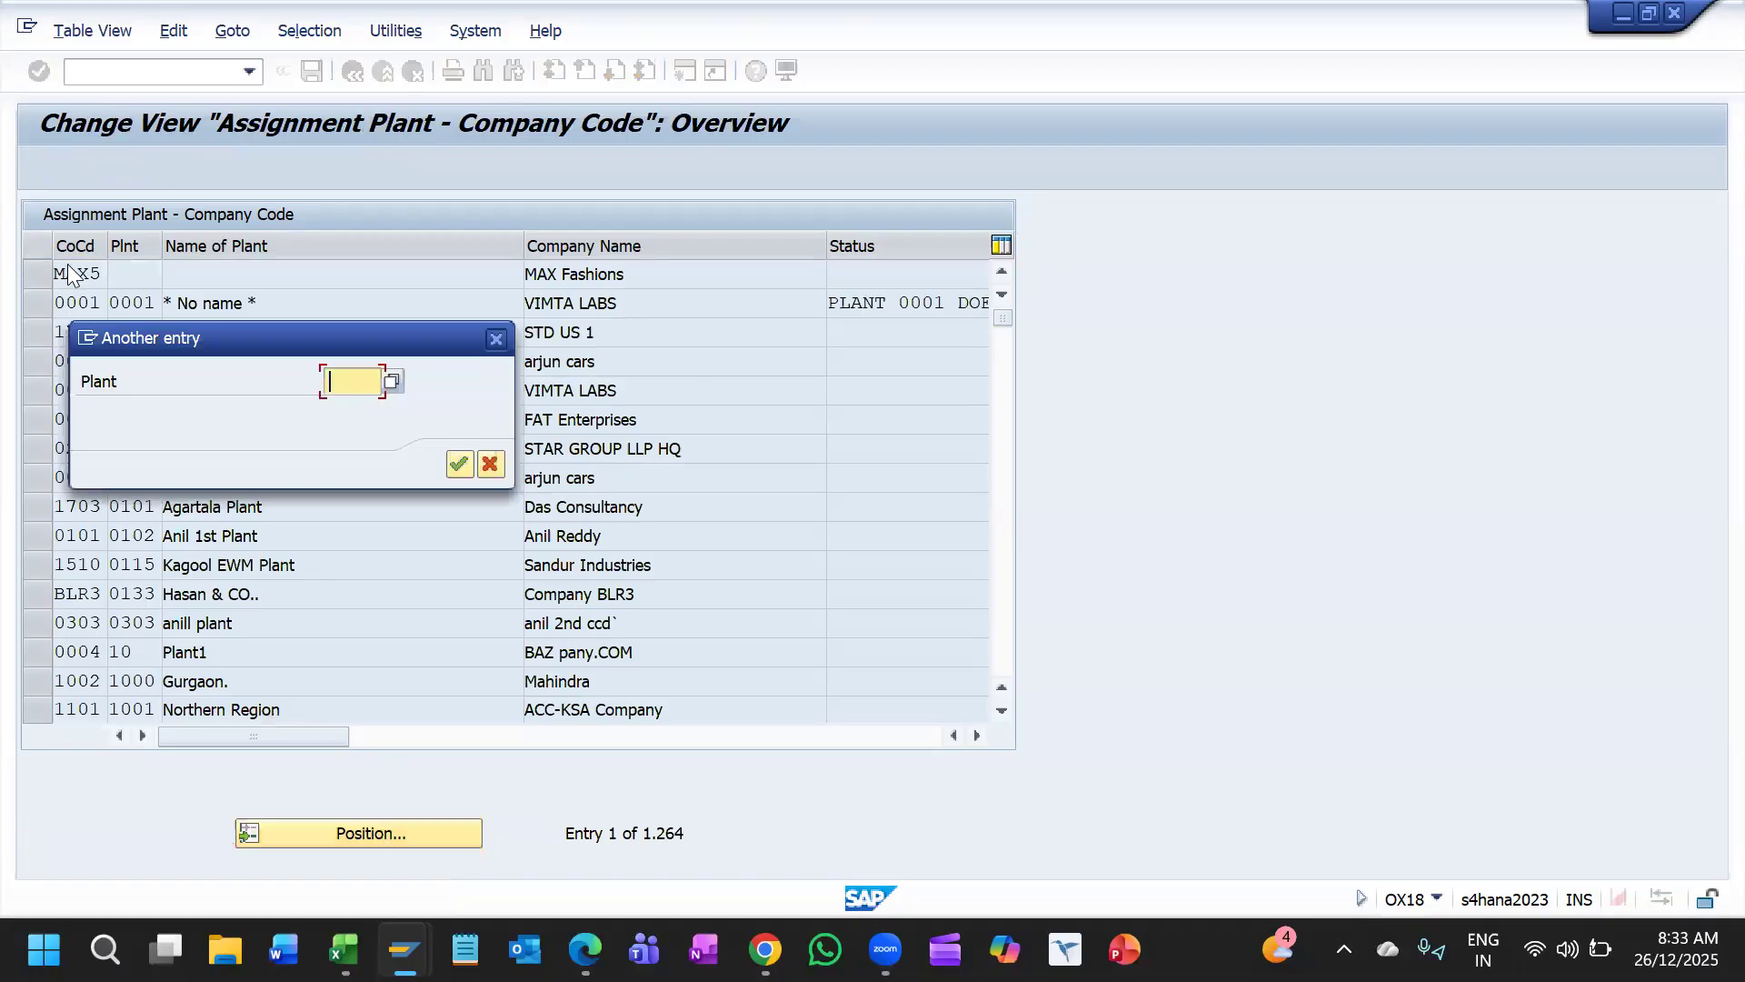
key(Down)
key(Down)
key(Return)
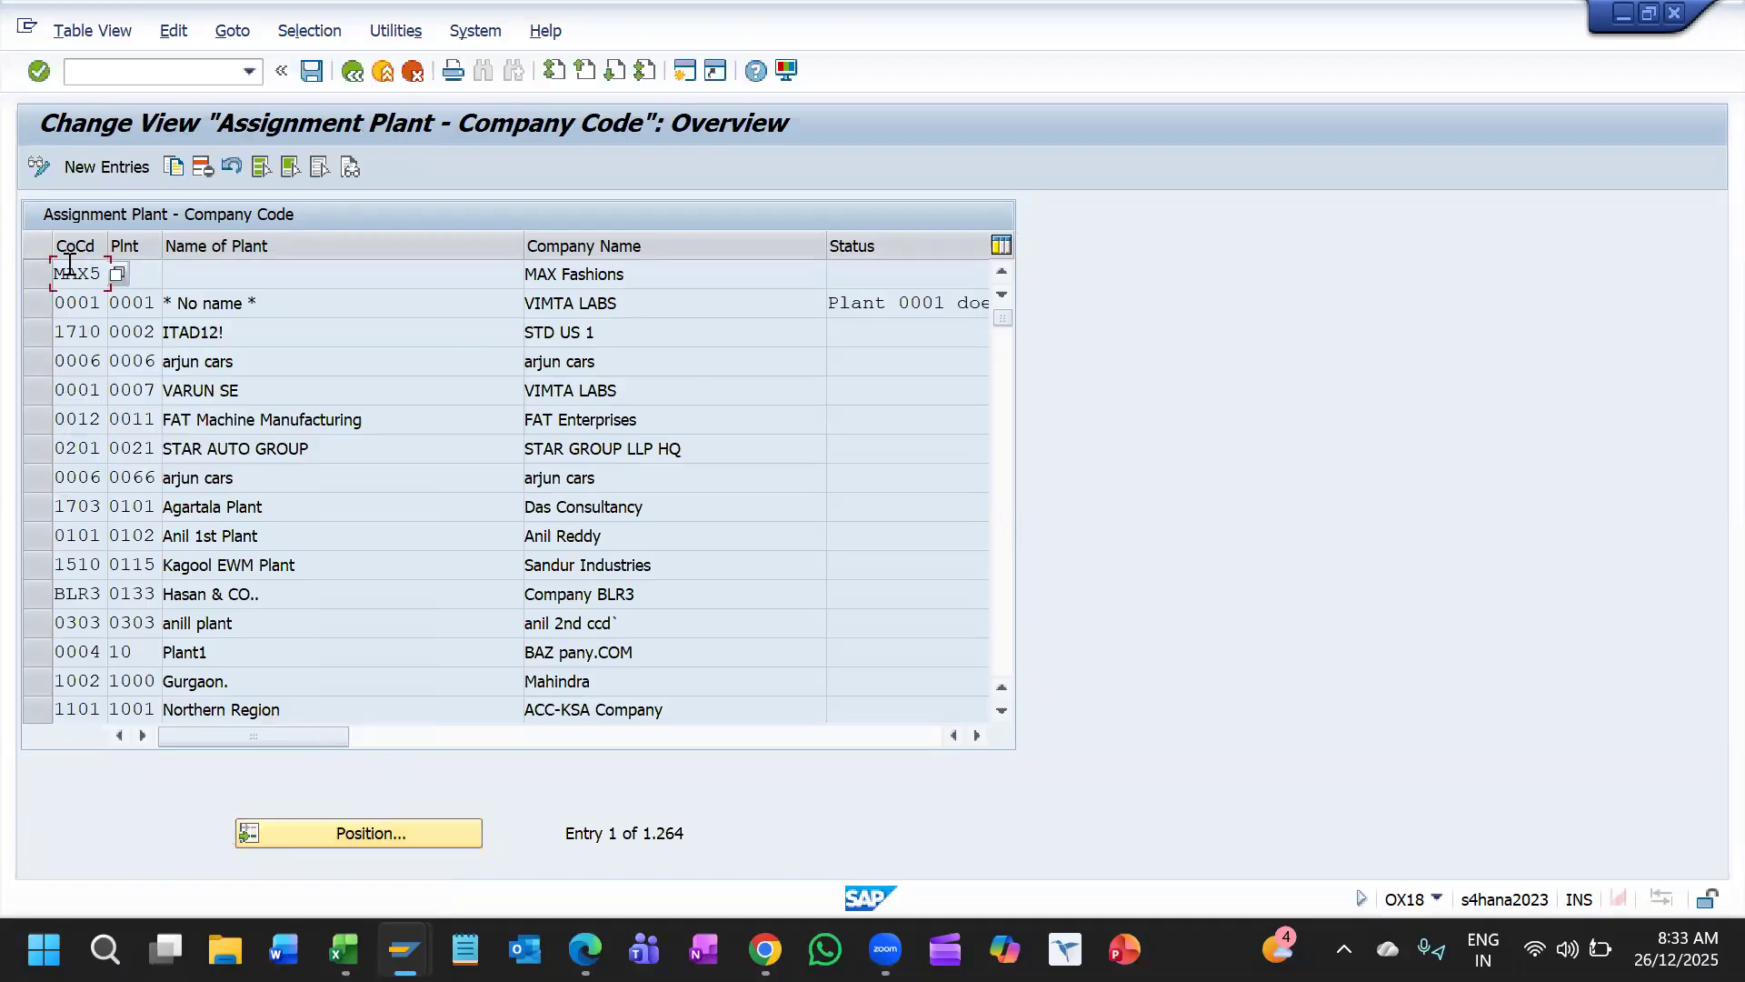
click(392, 830)
text(1TCP)
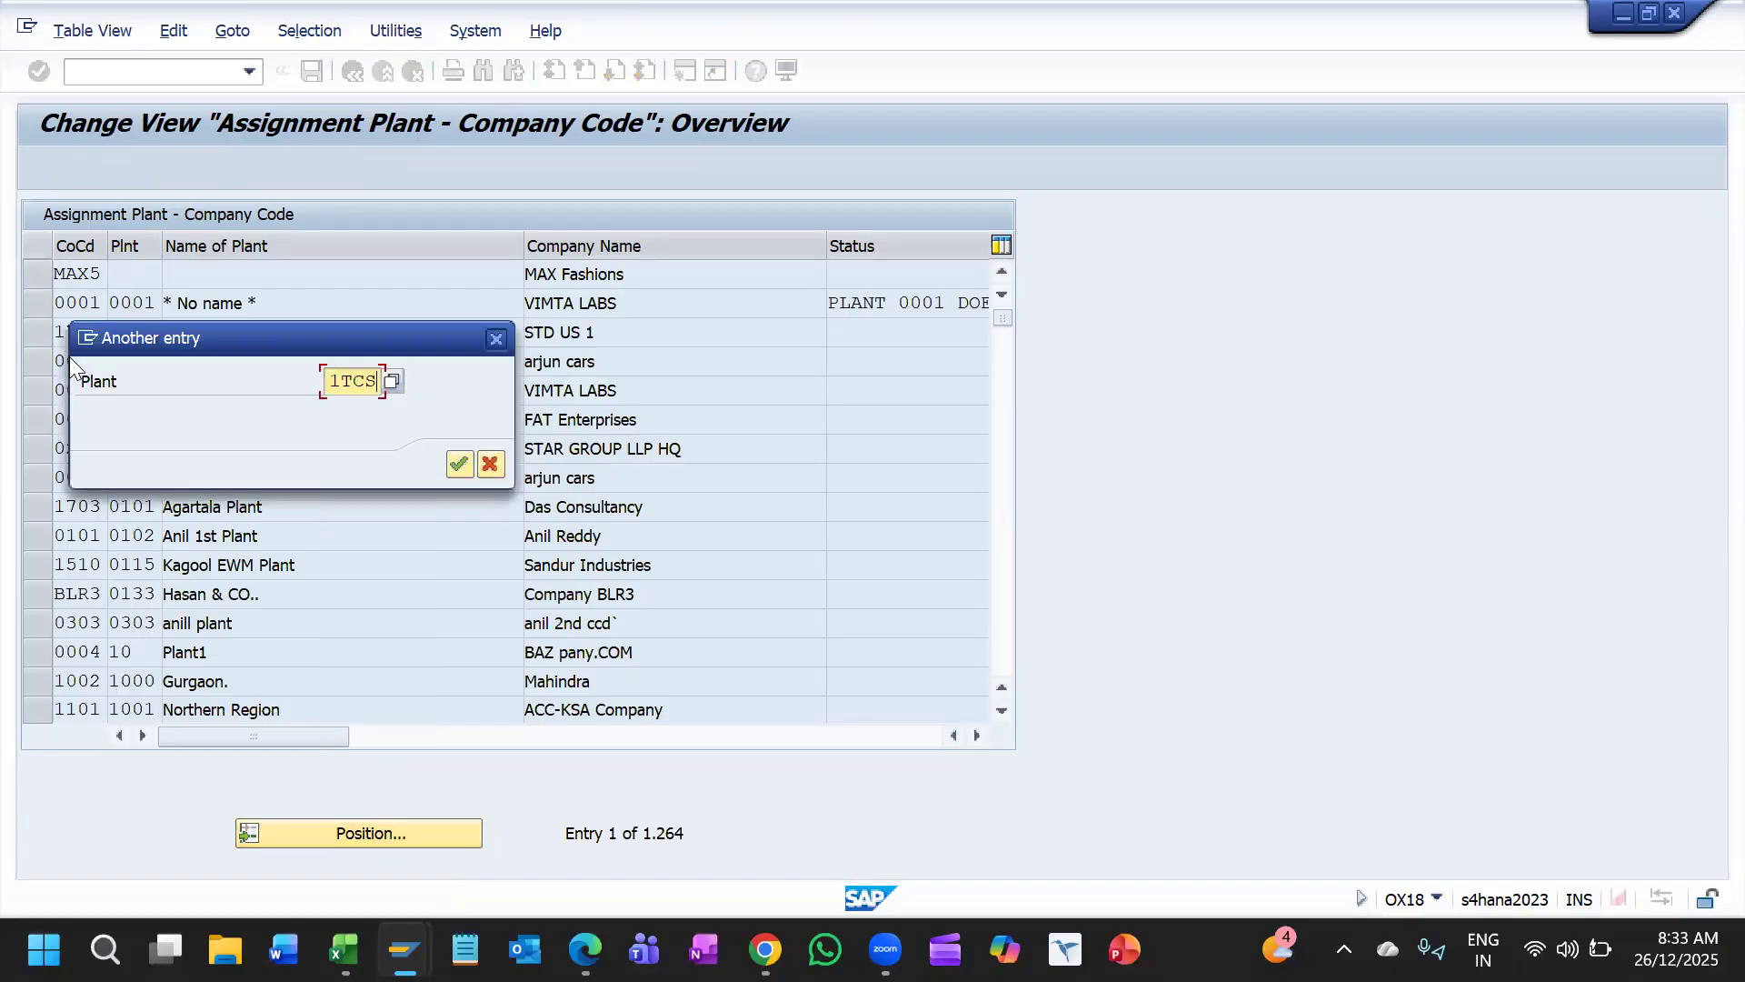
key(Return)
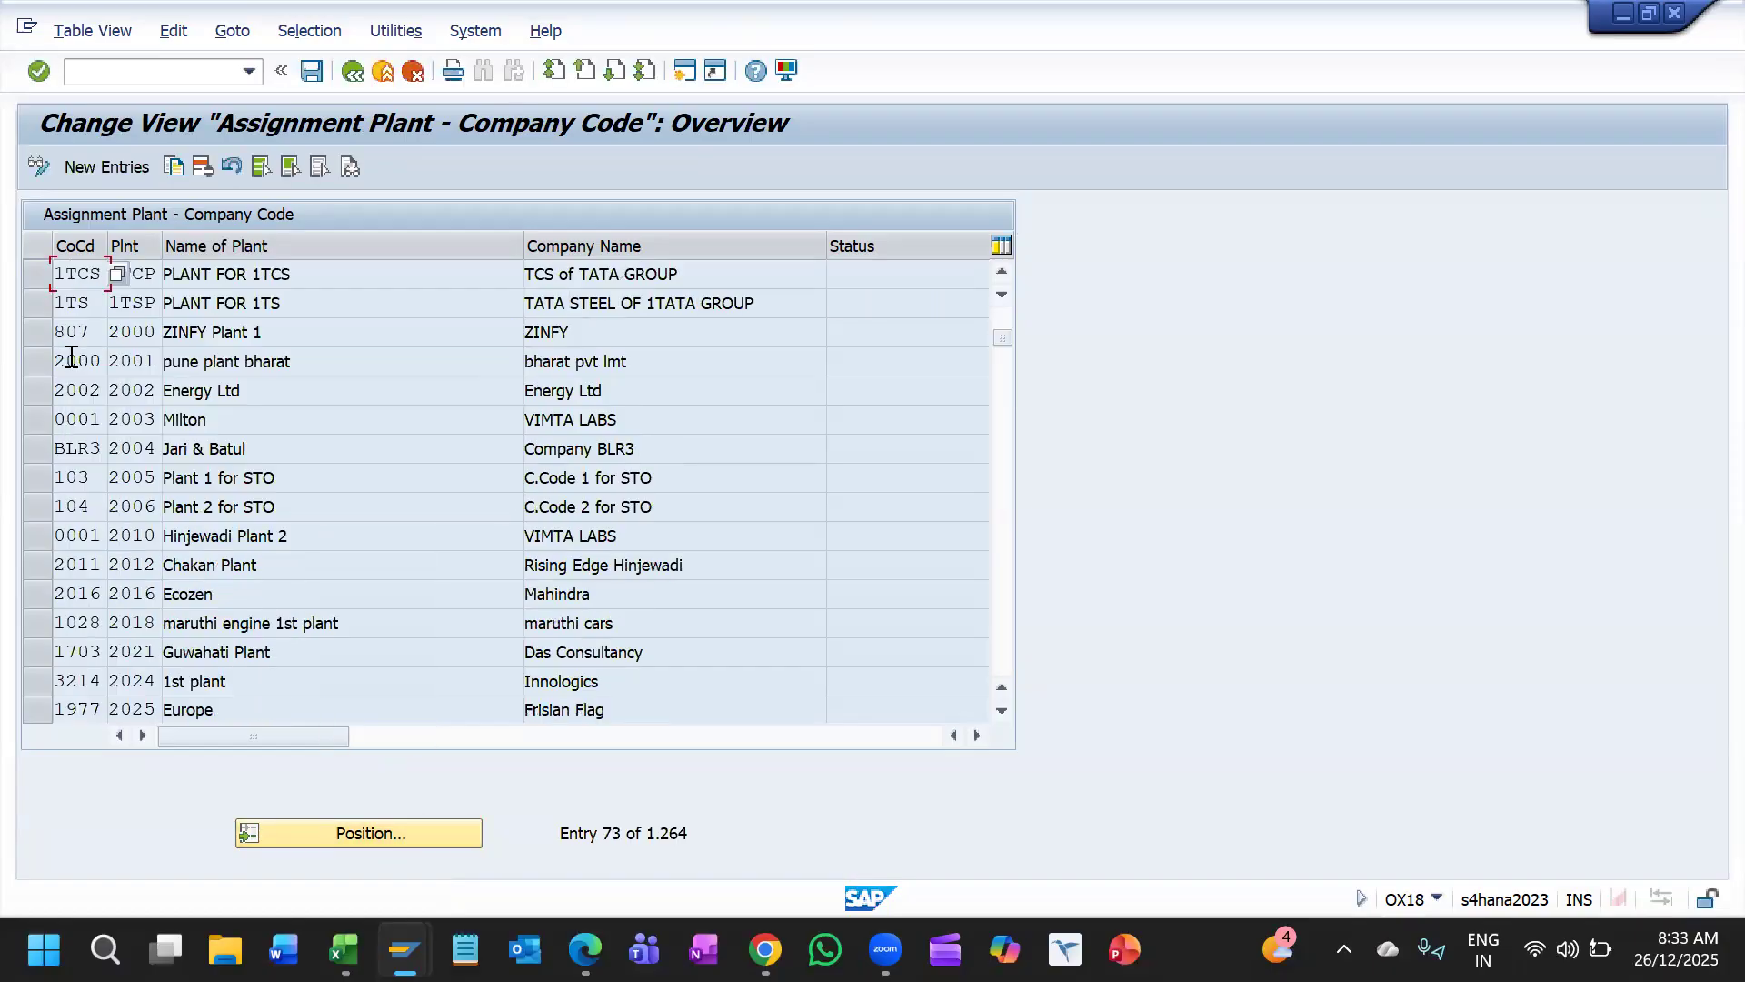
click(228, 275)
key(F3)
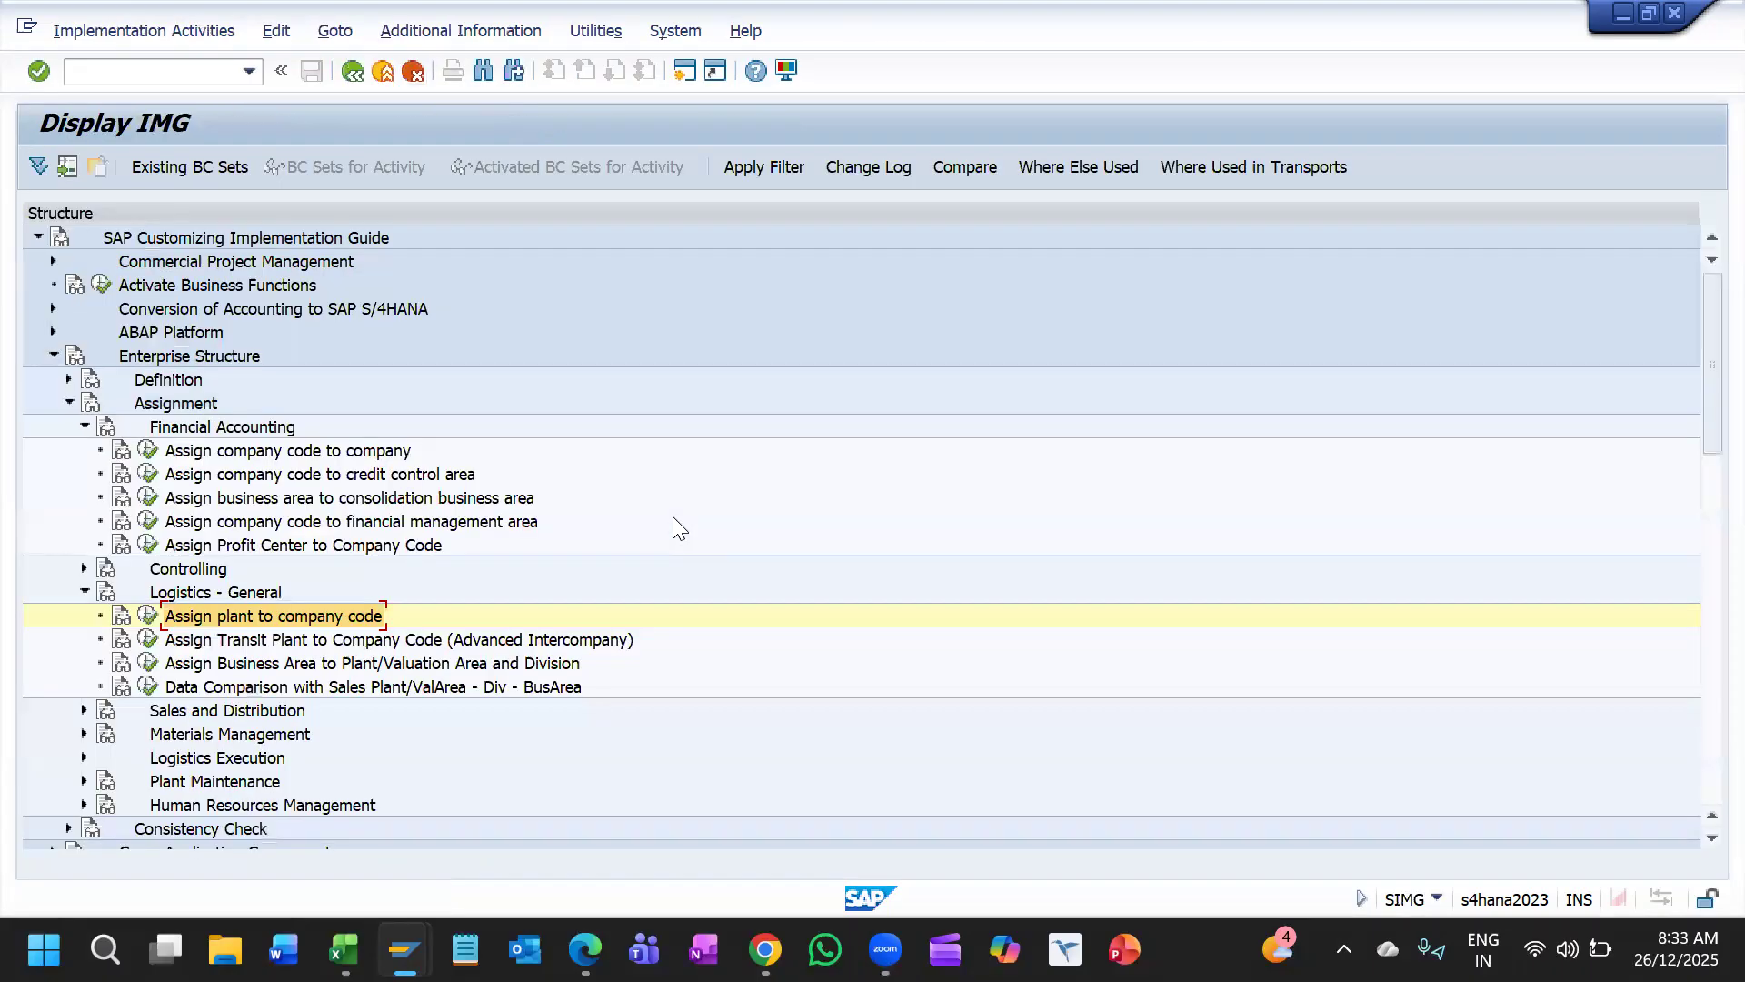
Step: Expand Materials Management under Assignment and open the activity that assigns purchasing organizations to company codes
scroll(216, 685, down, 1)
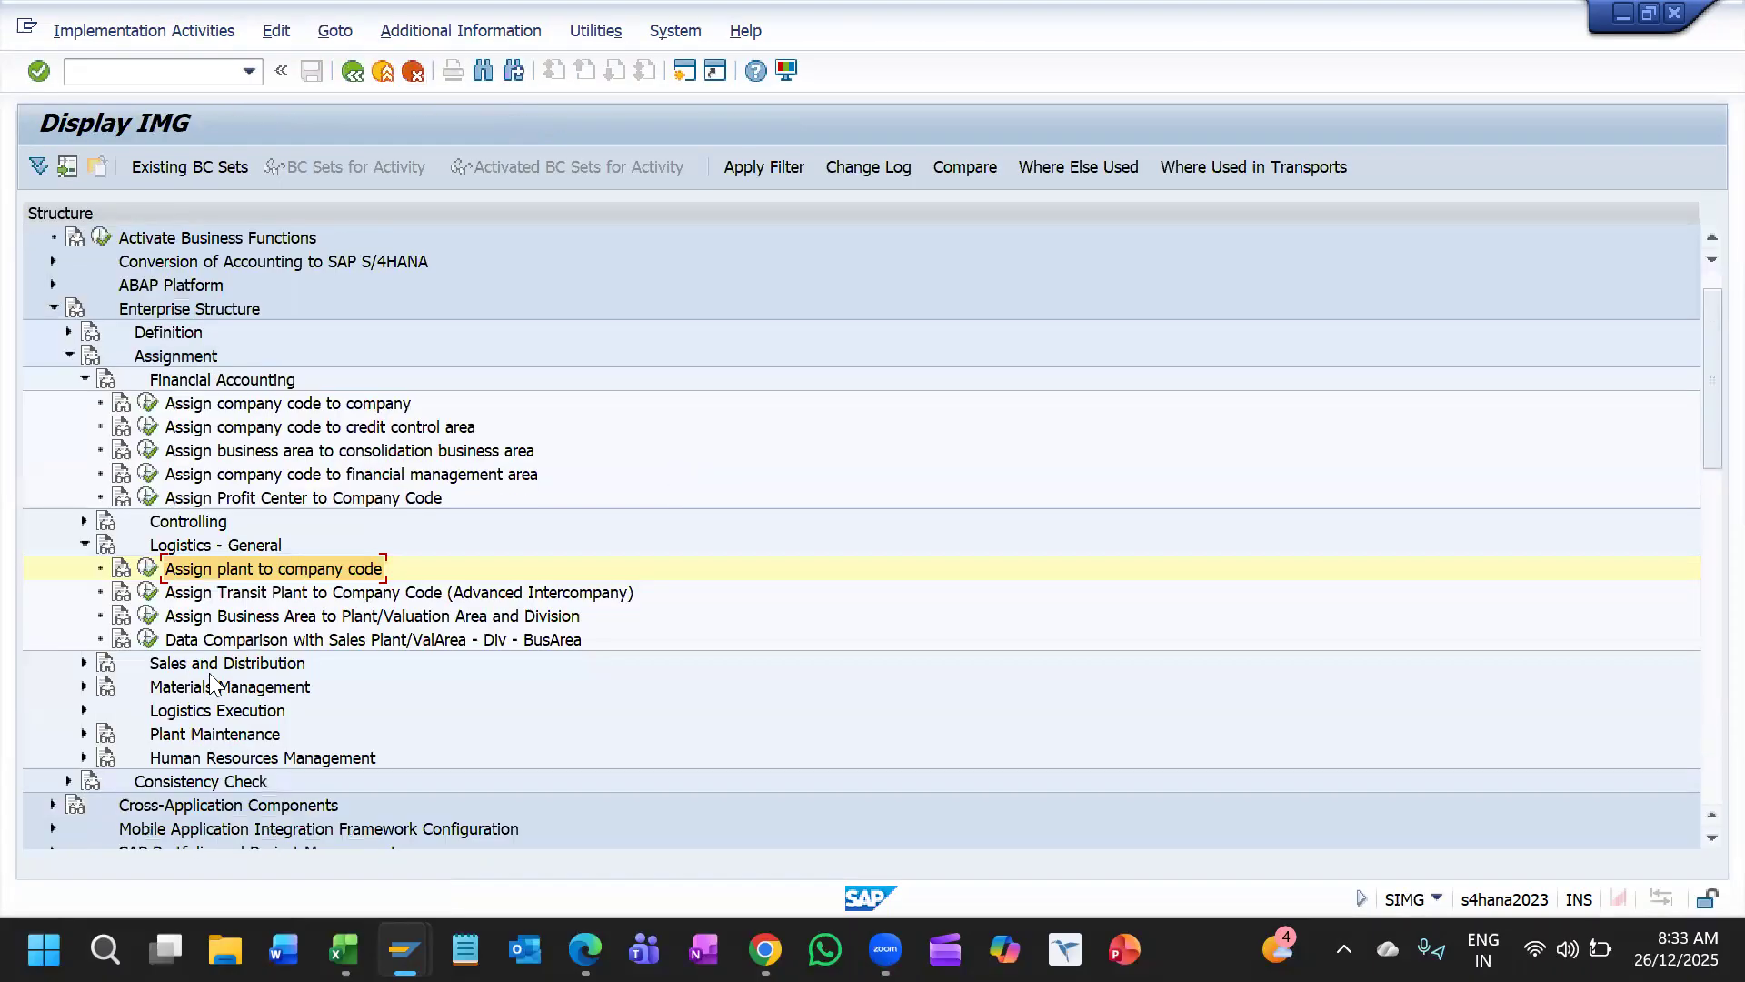
click(82, 688)
click(393, 710)
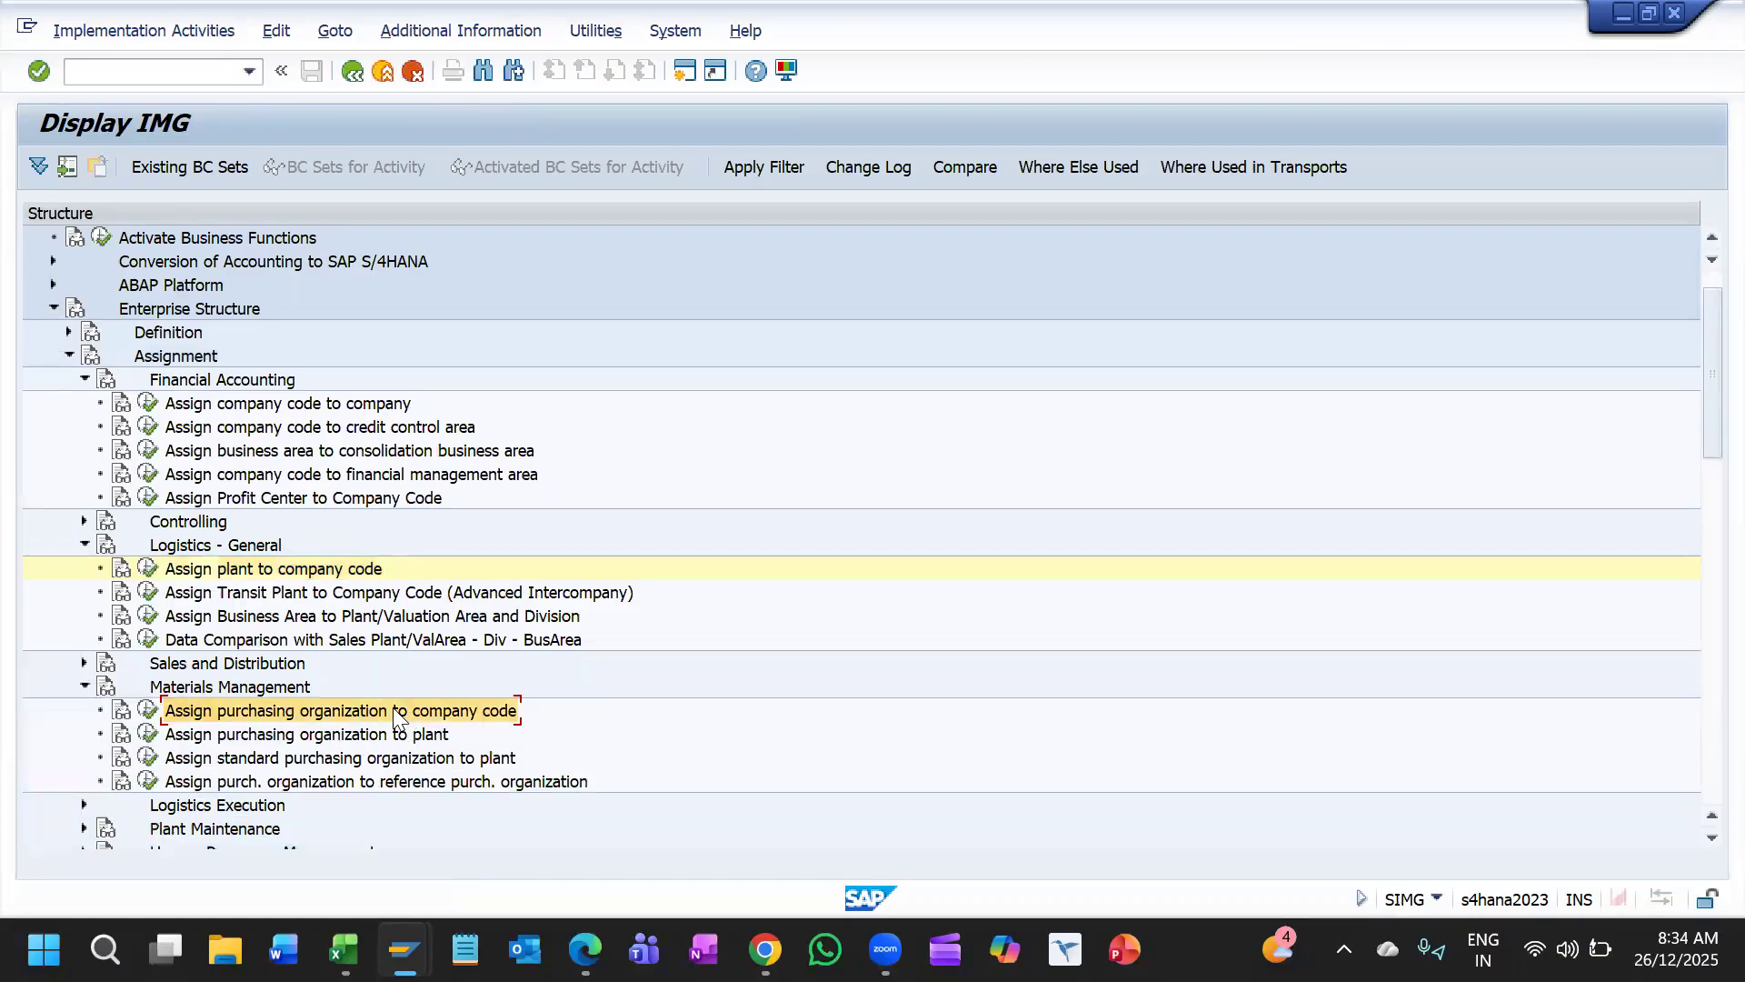
double_click(398, 718)
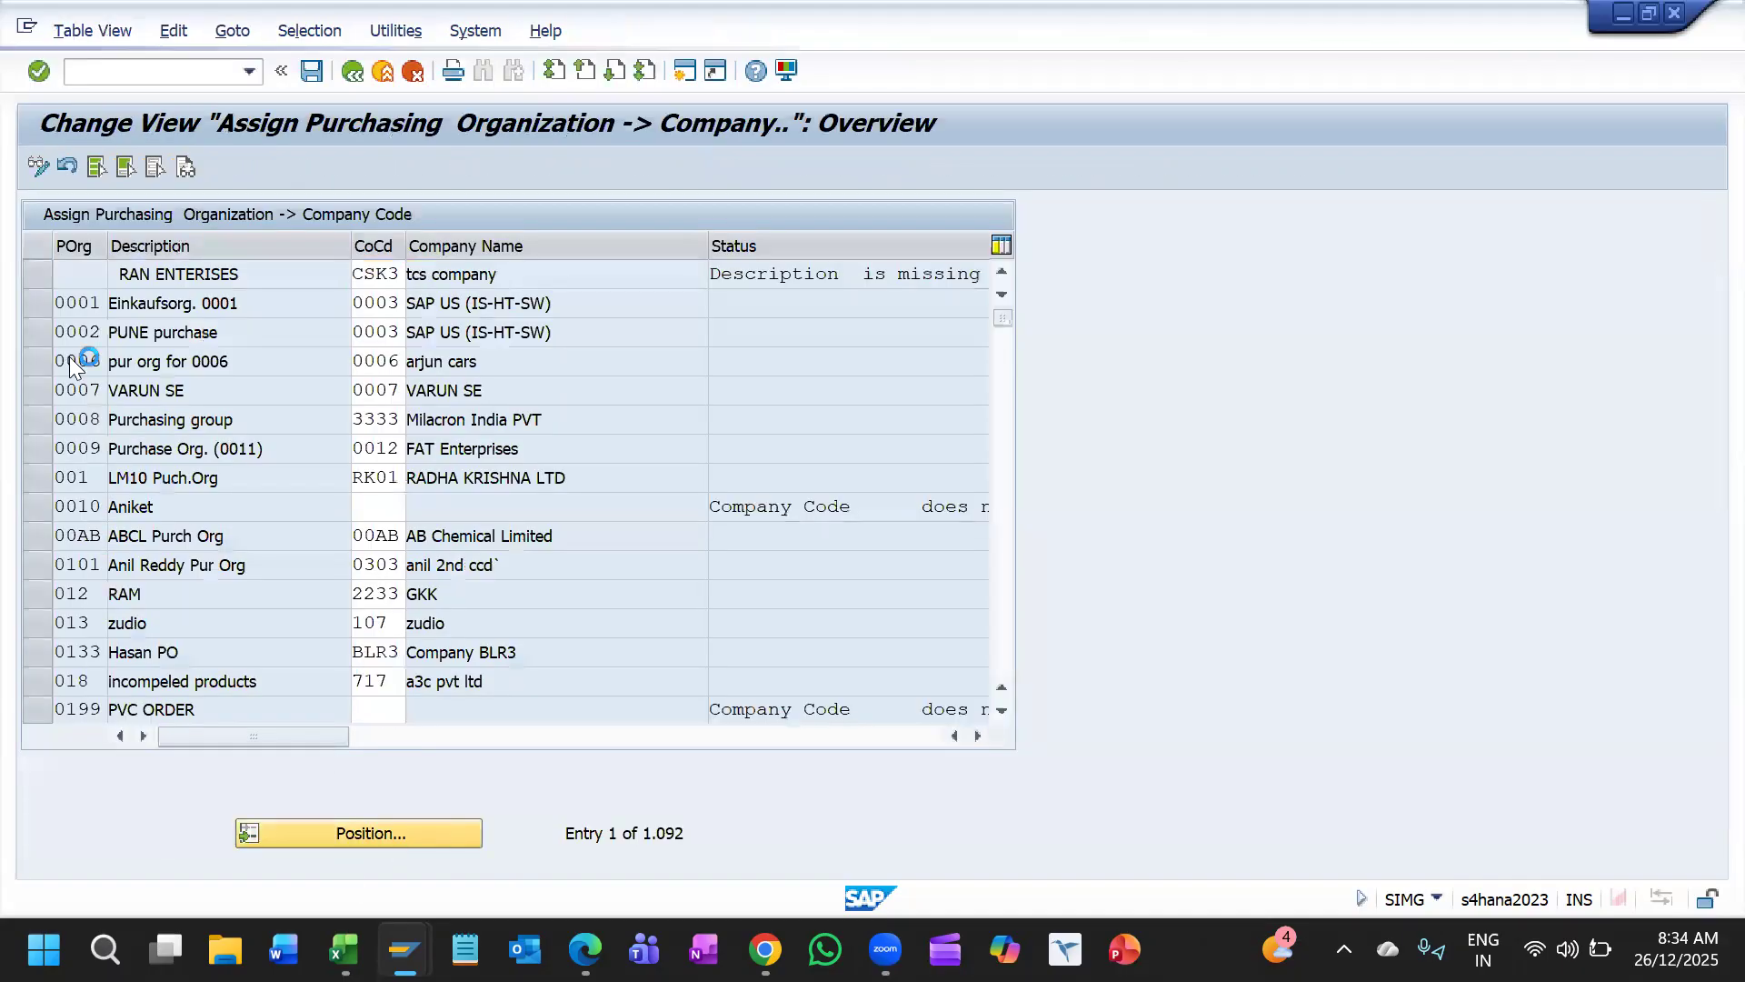
Step: Position the list on purchasing organization 1TPO to check its company code assignment, and return to the implementation guide
key(Down)
key(Down)
key(Up)
key(Return)
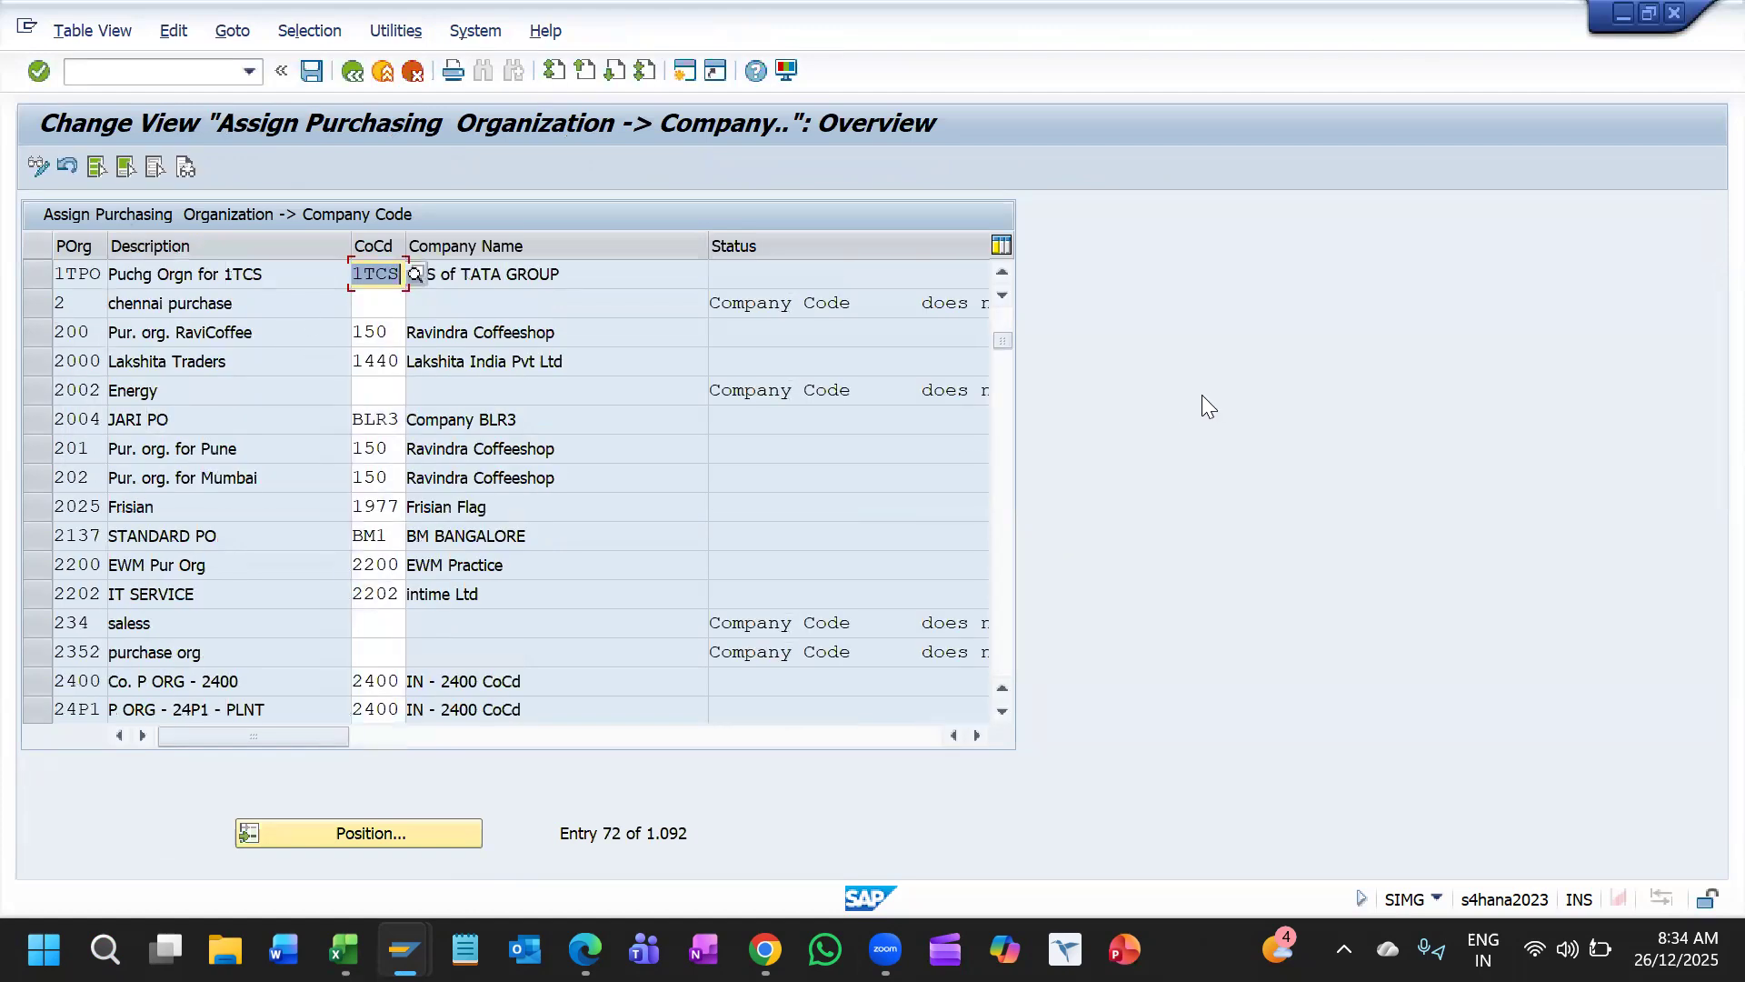
key(F3)
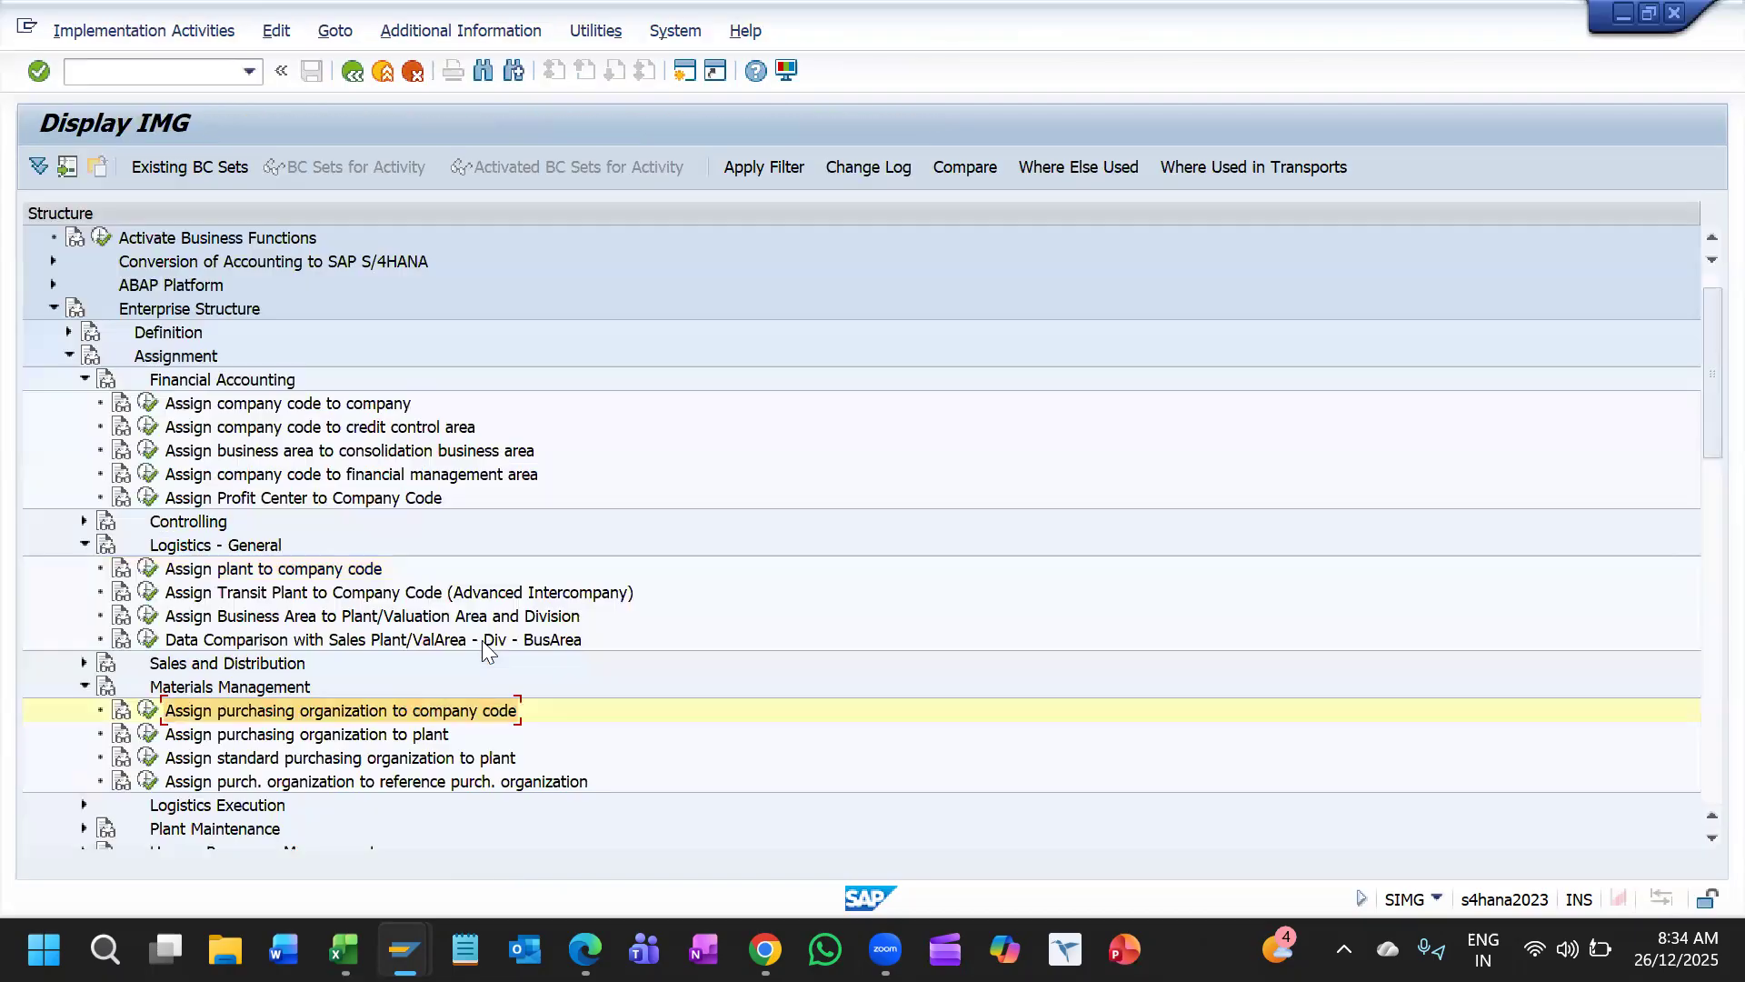
Step: Switch to the Edit G/L Account Centrally session and set the company code to 1TCS
mouse_move(404, 949)
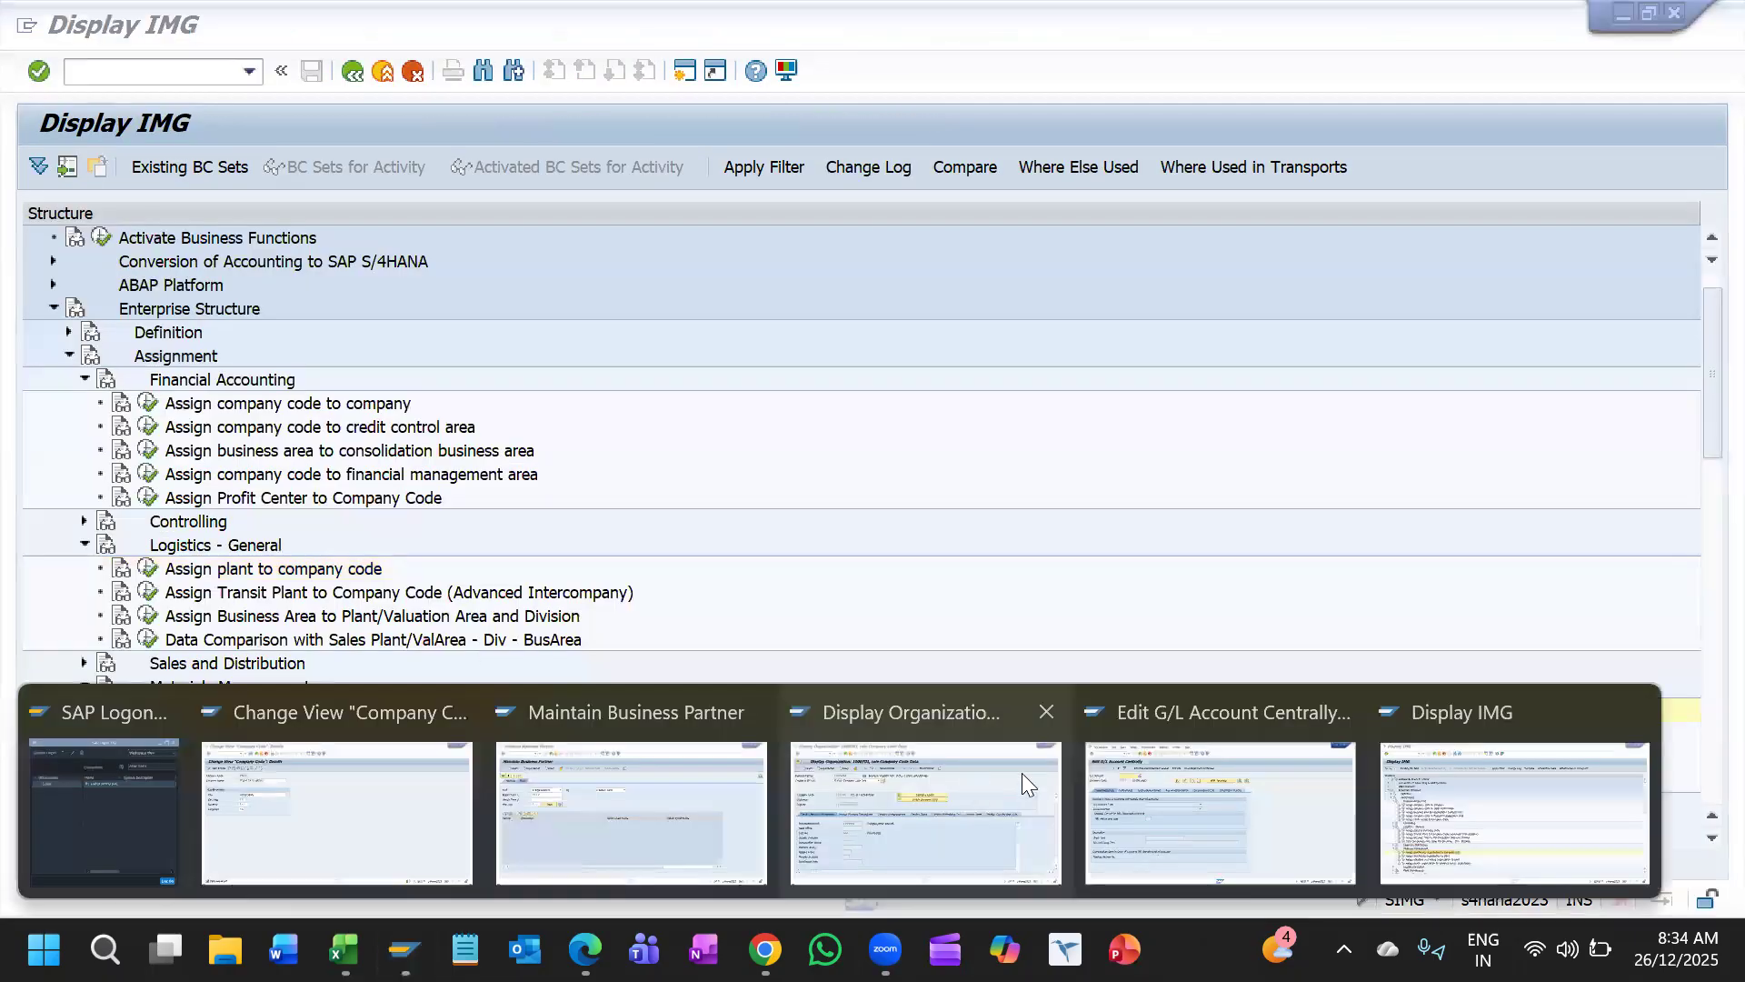
click(1207, 791)
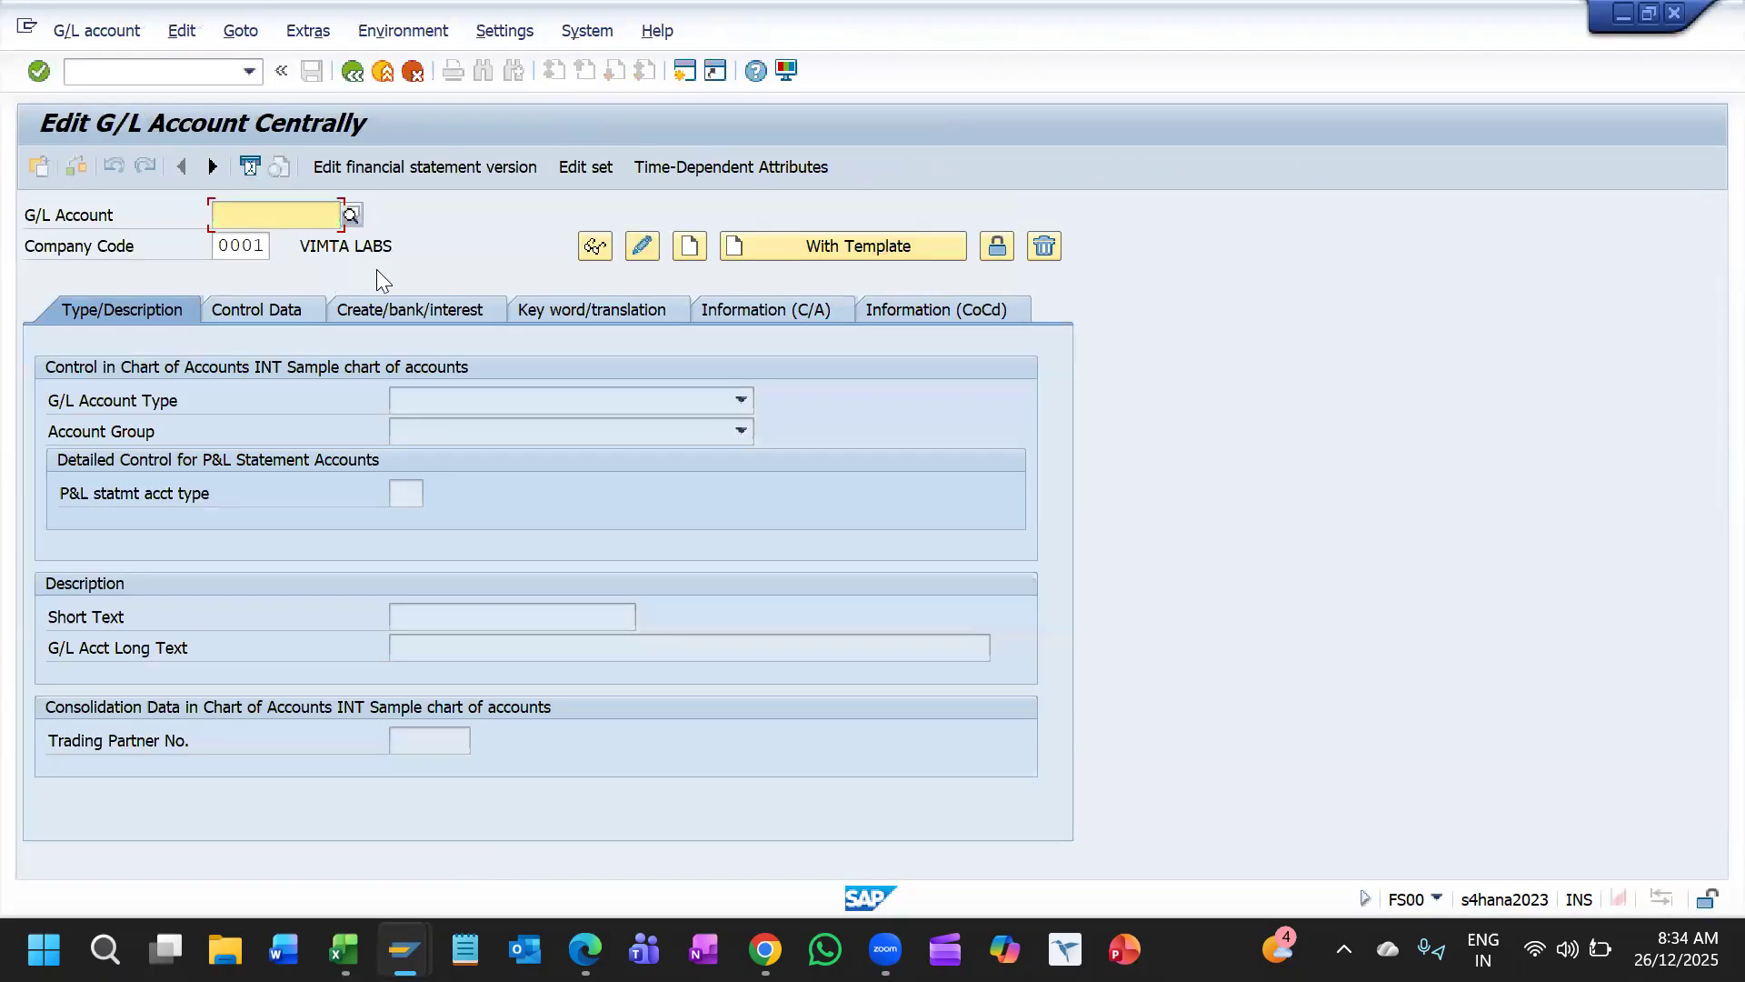
key(Tab)
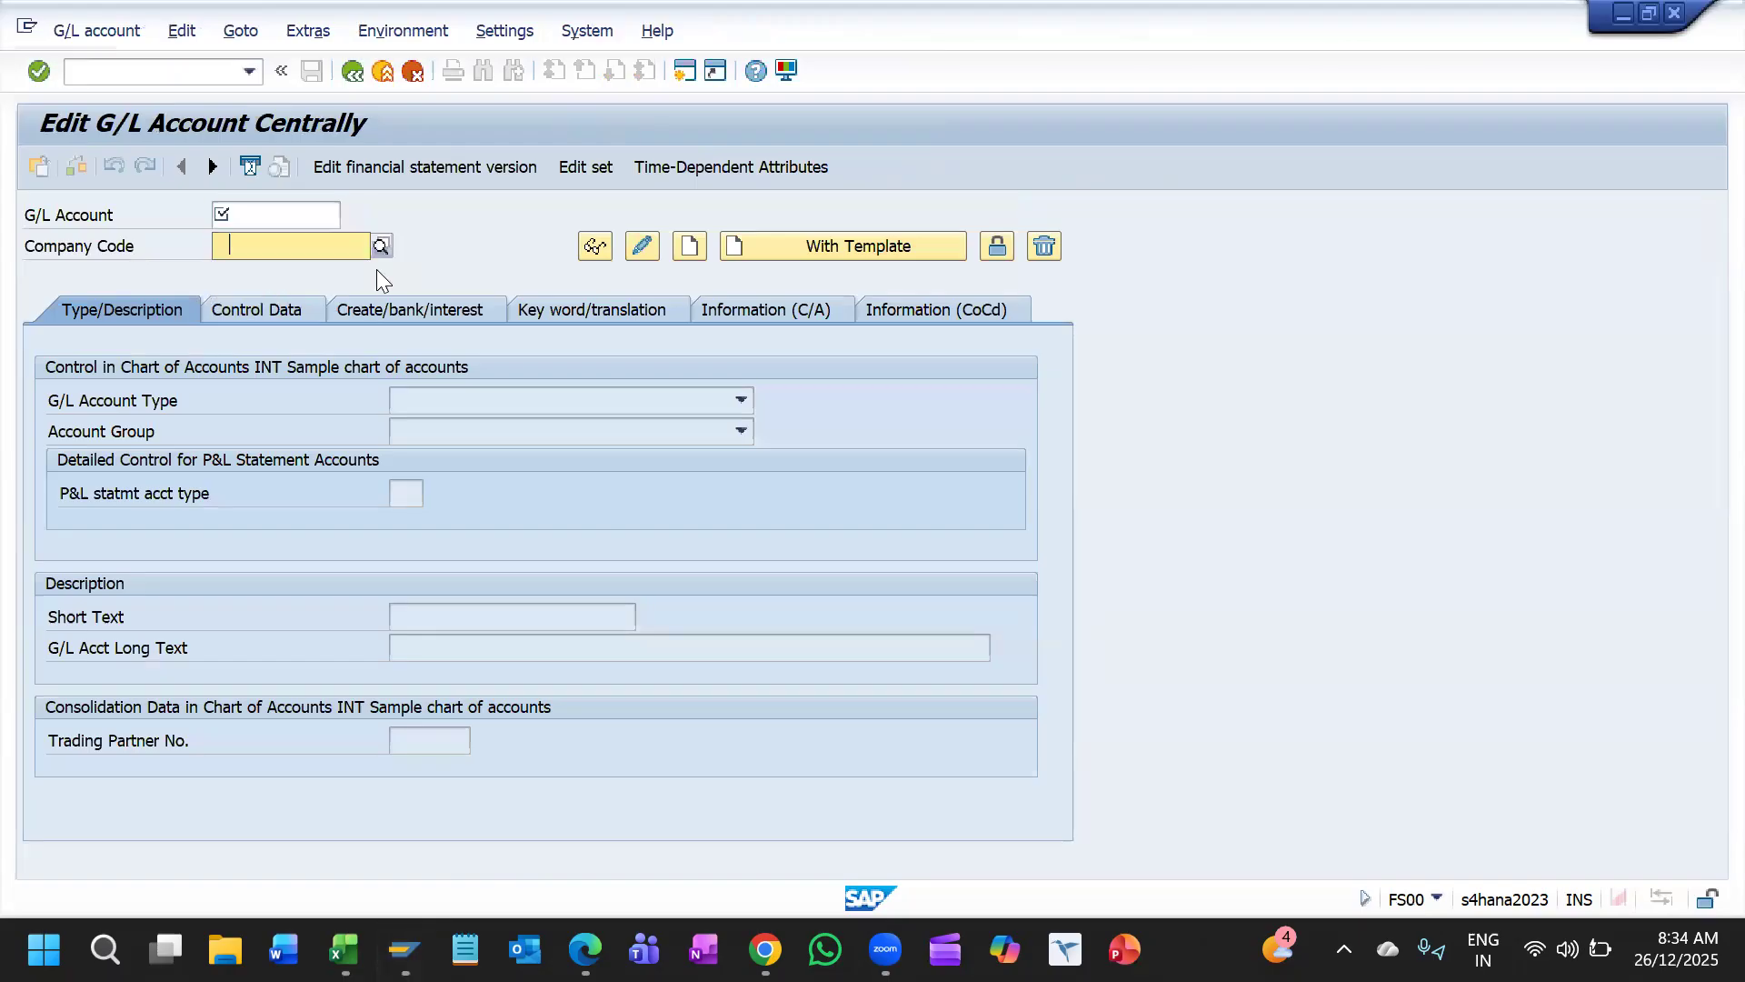
key(Return)
key(BackSpace)
key(Down)
key(Down)
key(Return)
key(Return)
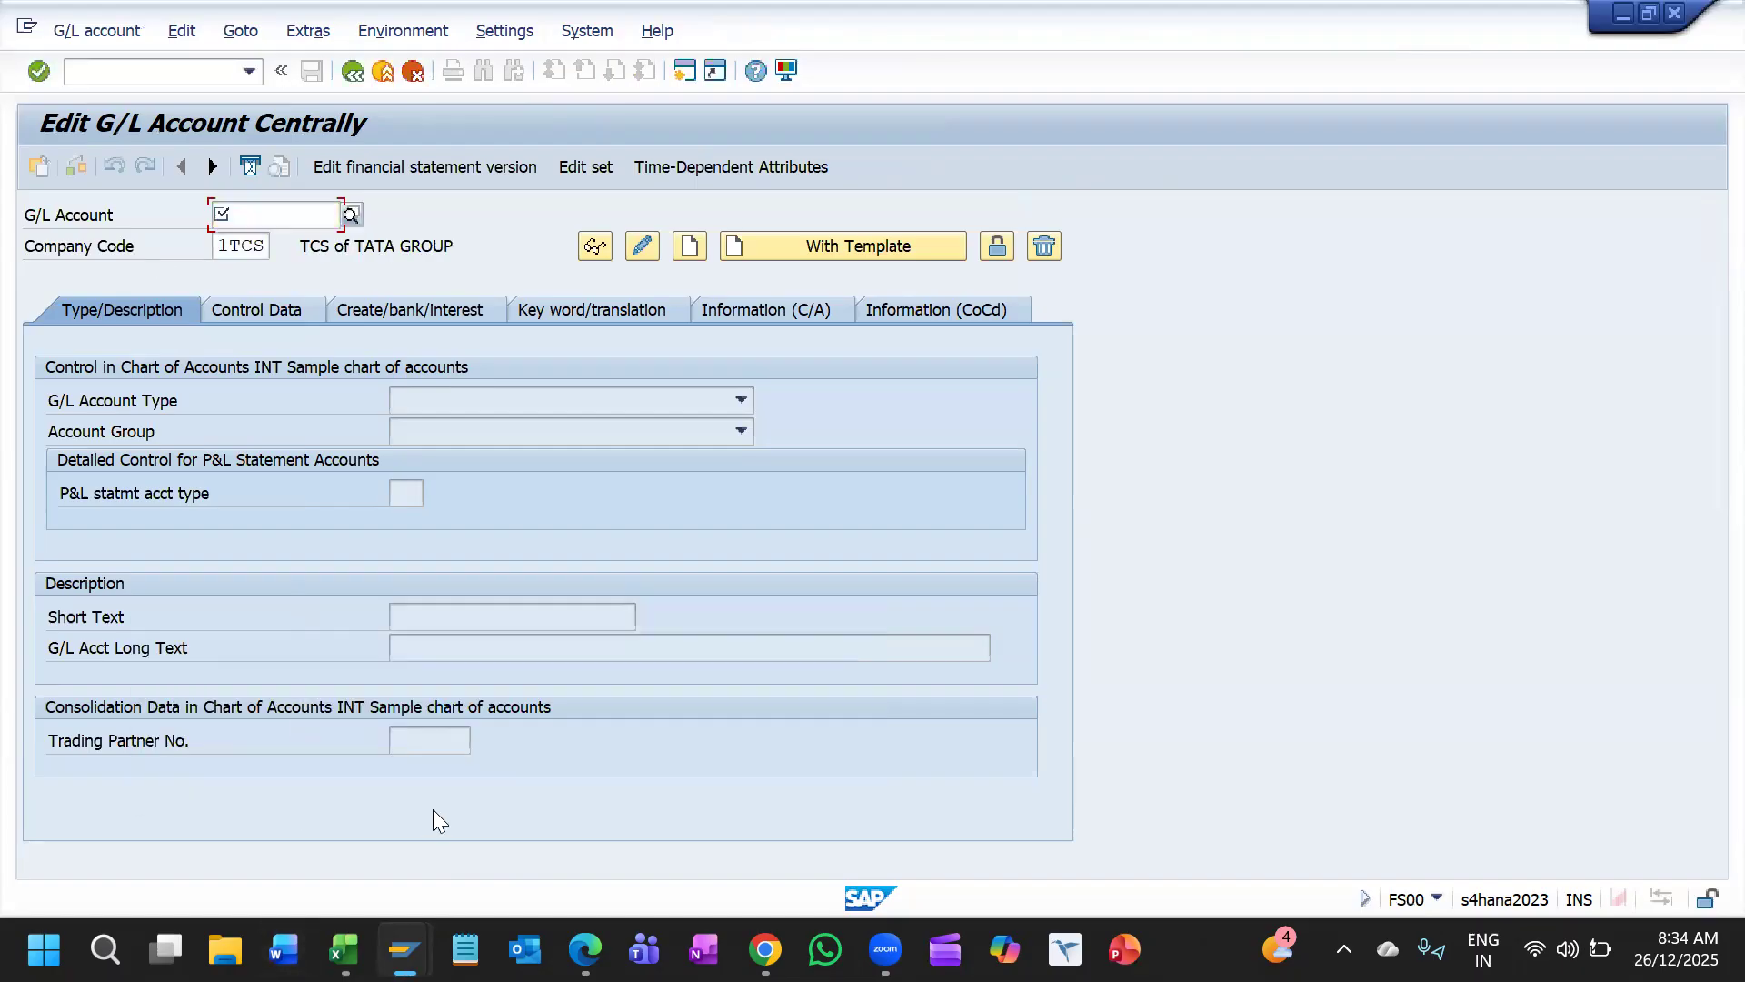
Step: List the G/L accounts of company code 1TCS, examine which accounts exist, and leave central G/L account editing
key(F4)
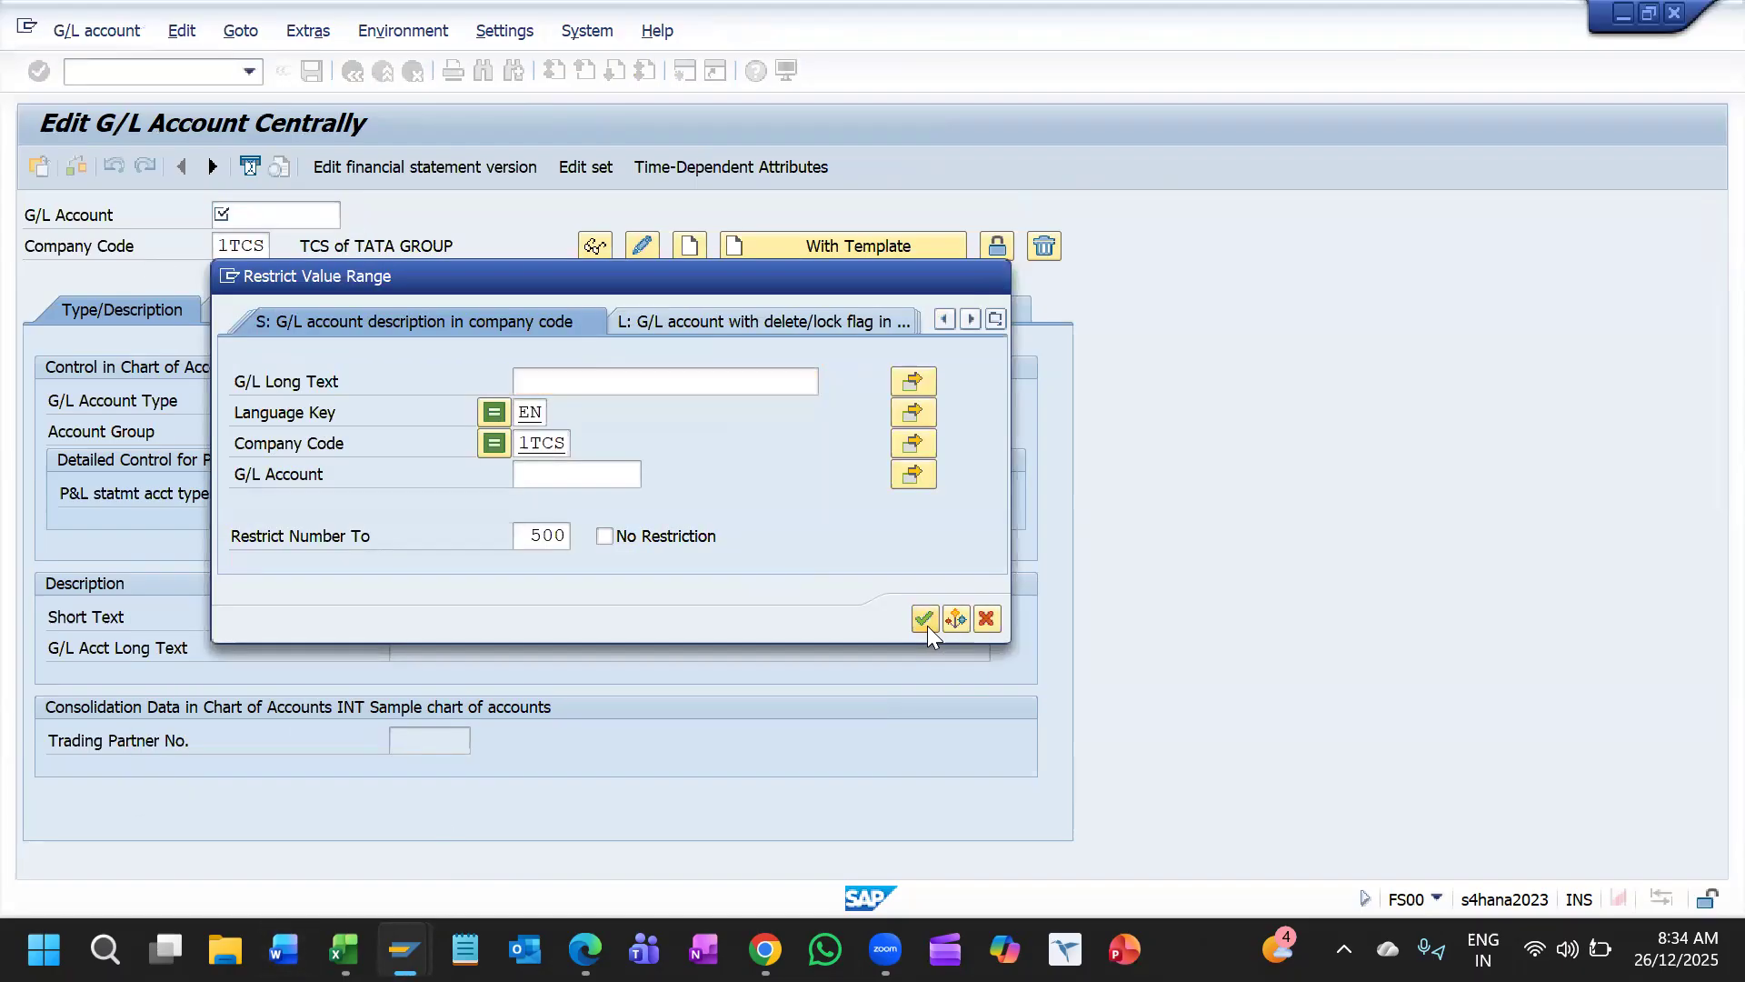
click(924, 619)
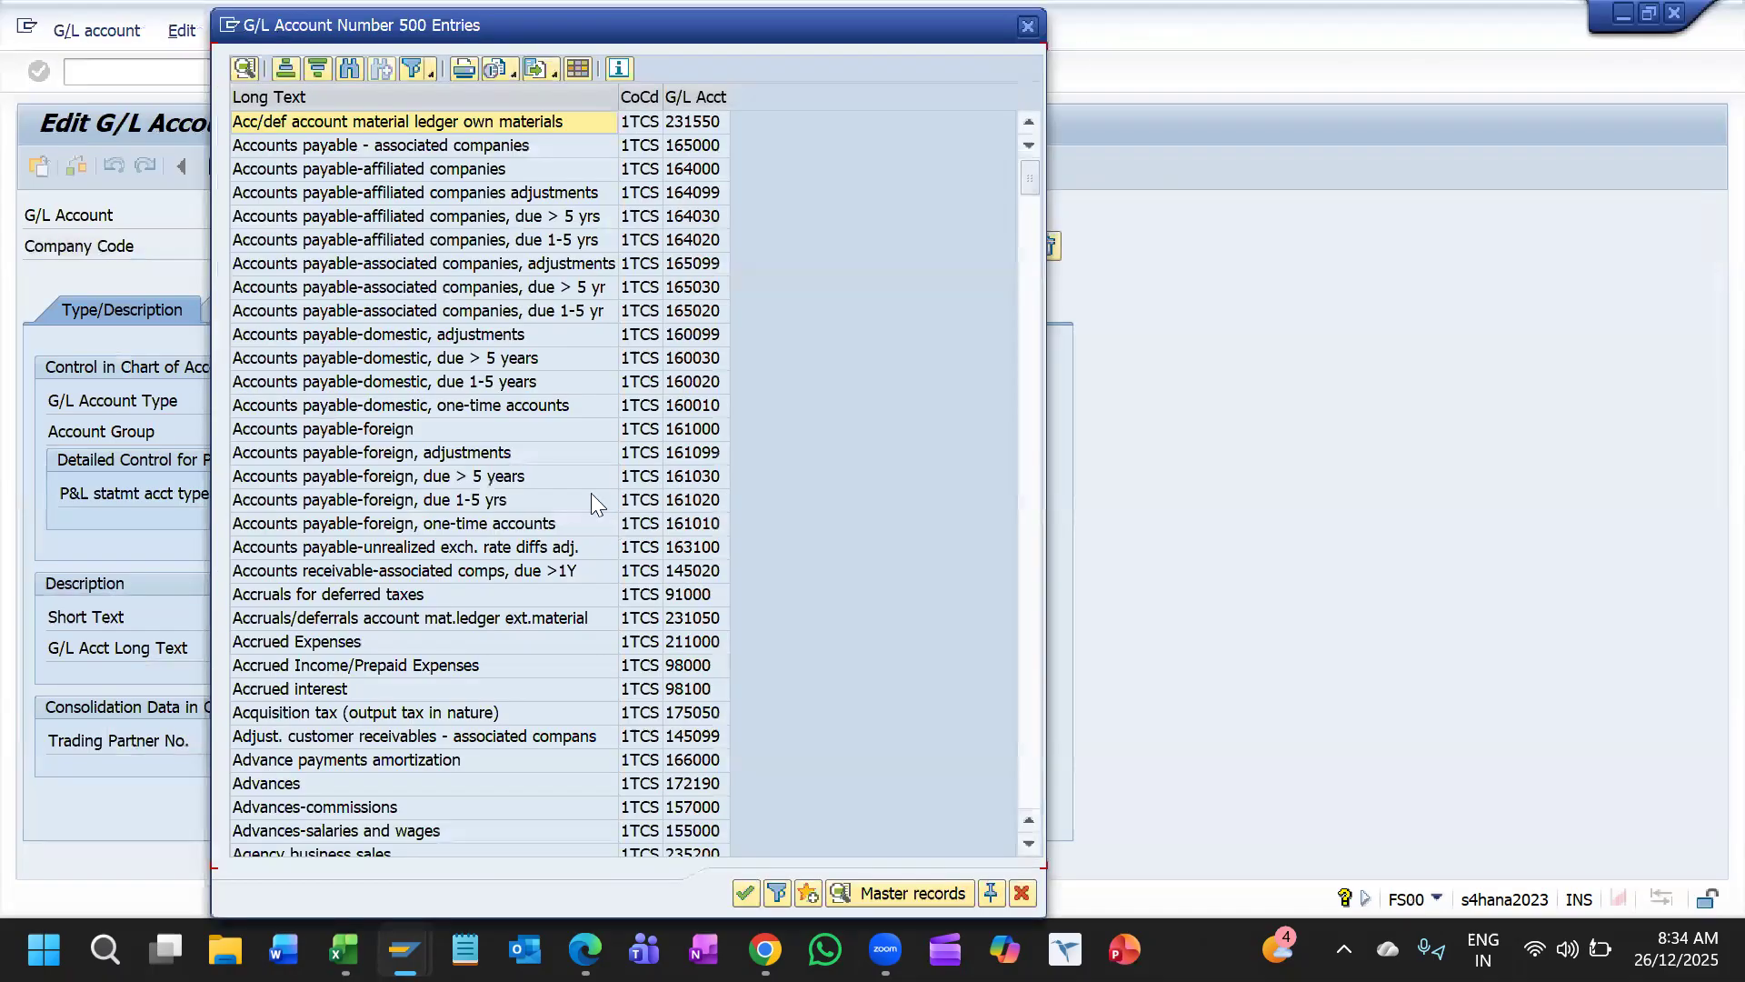
scroll(495, 496, down, 15)
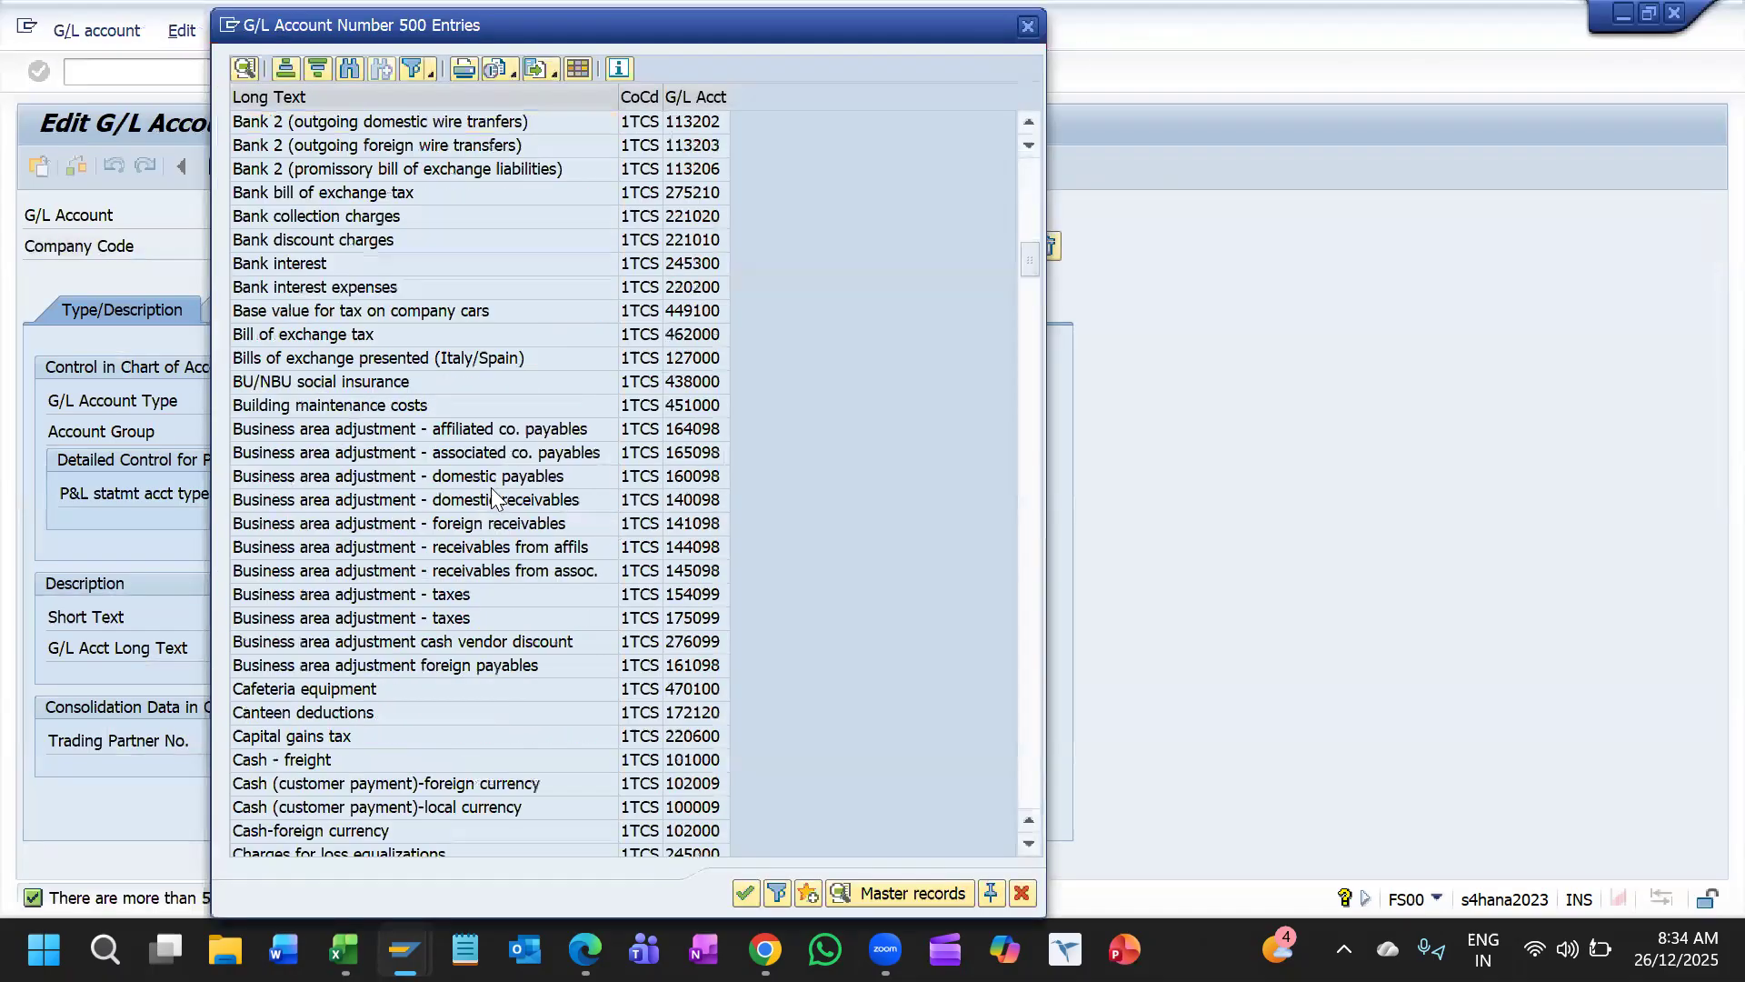
scroll(600, 455, down, 7)
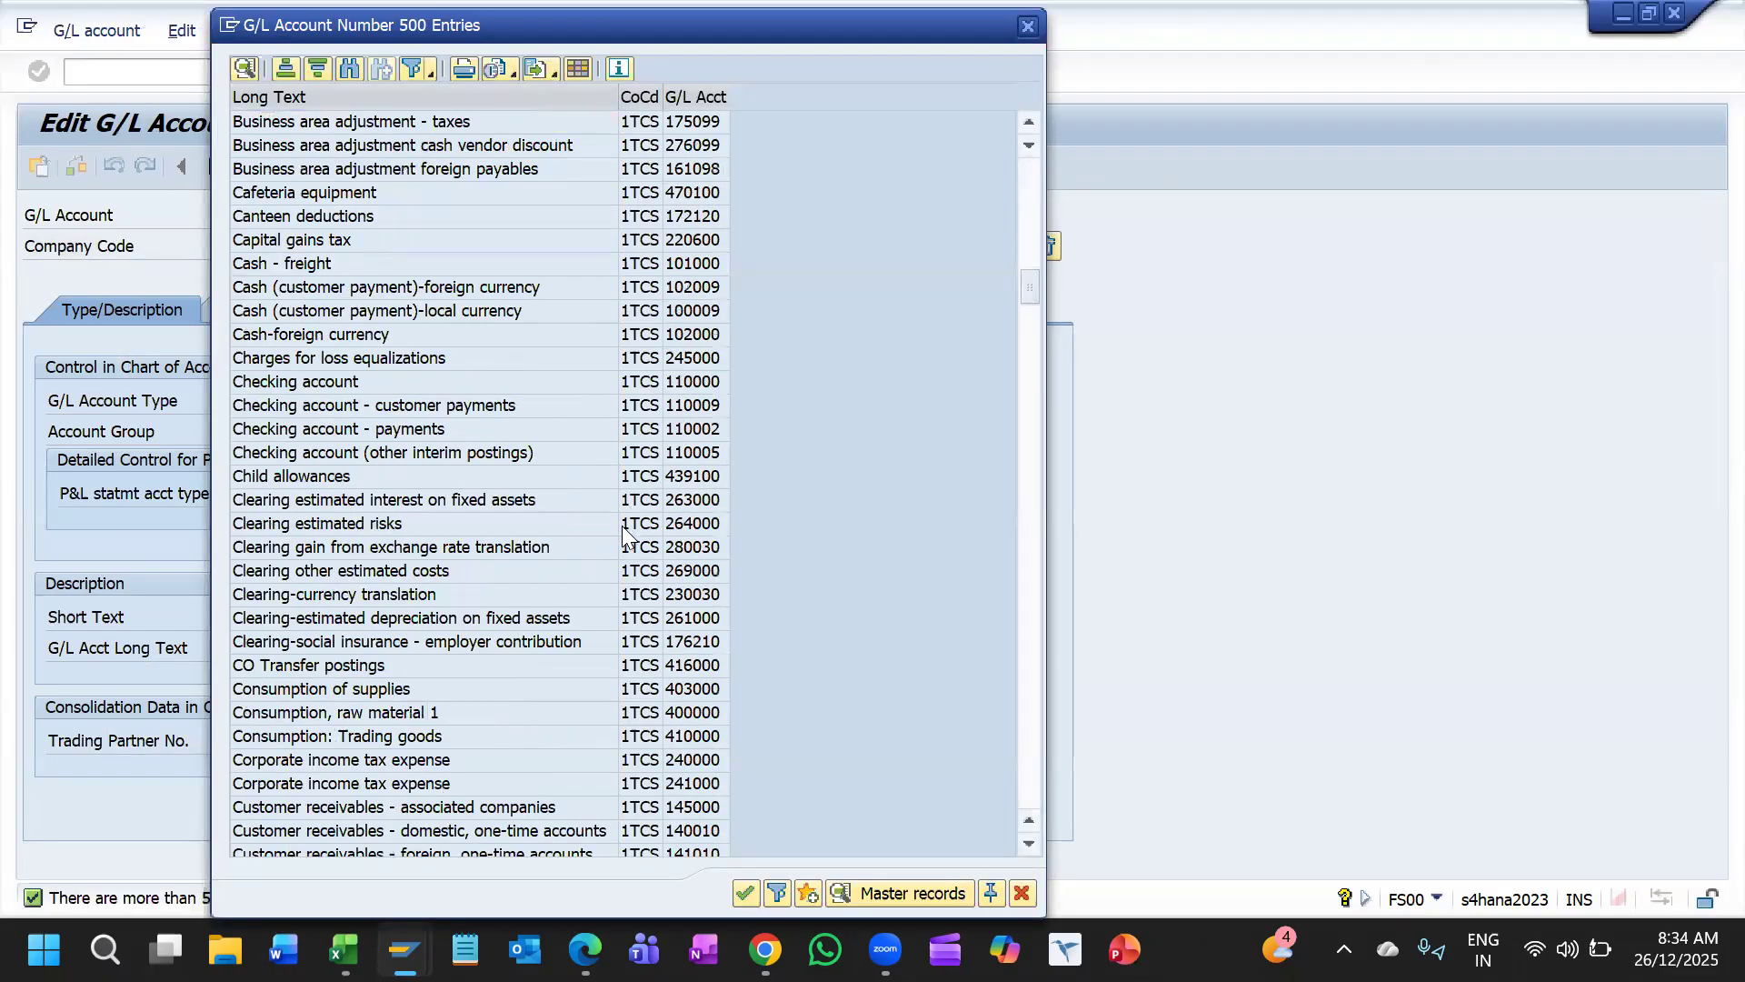
scroll(624, 545, down, 16)
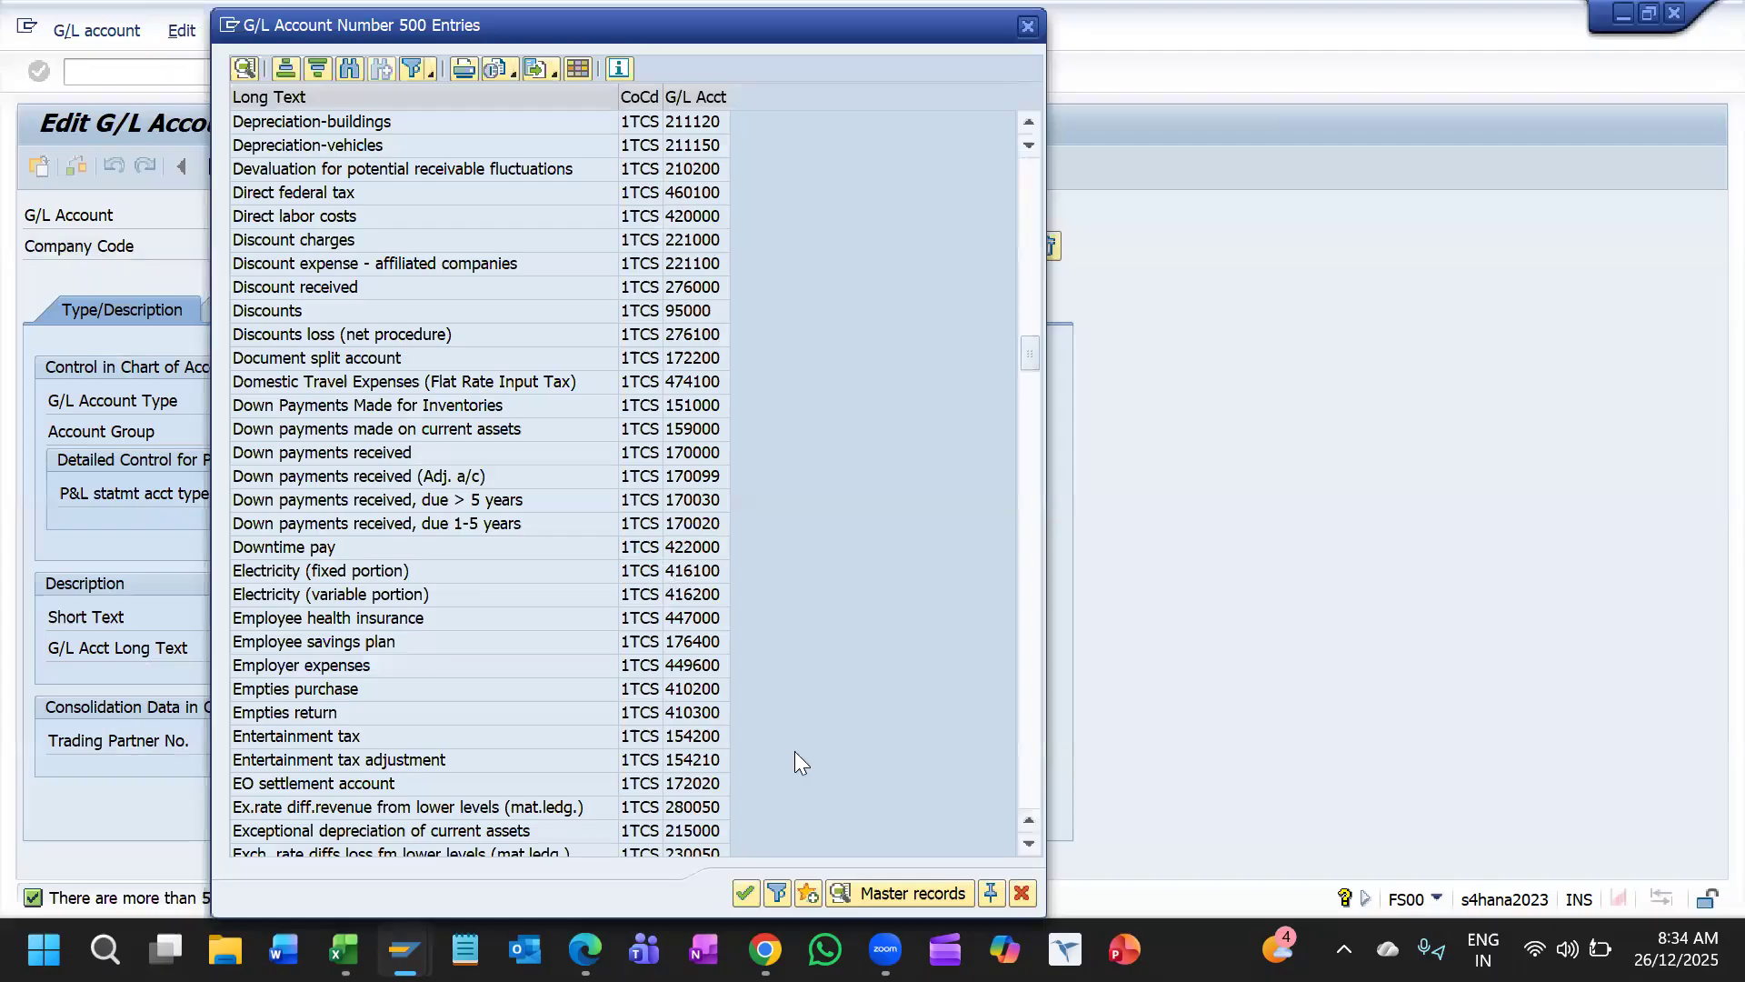
scroll(794, 751, down, 2)
click(1022, 888)
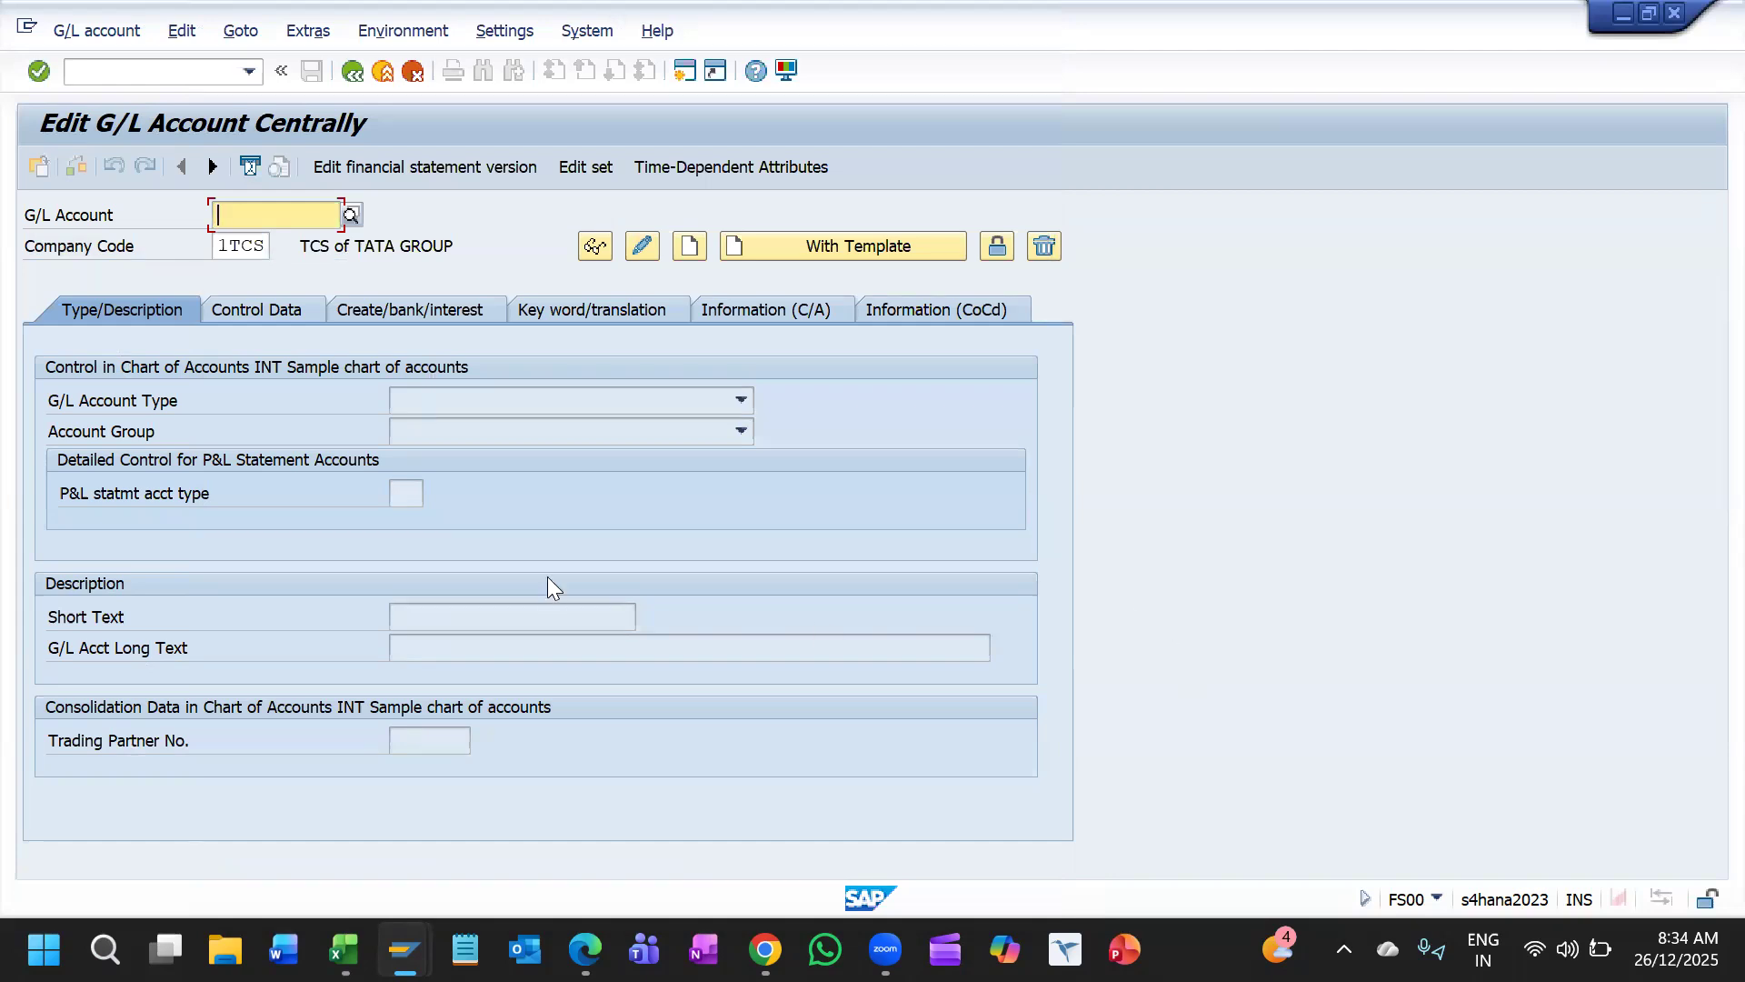
key(F3)
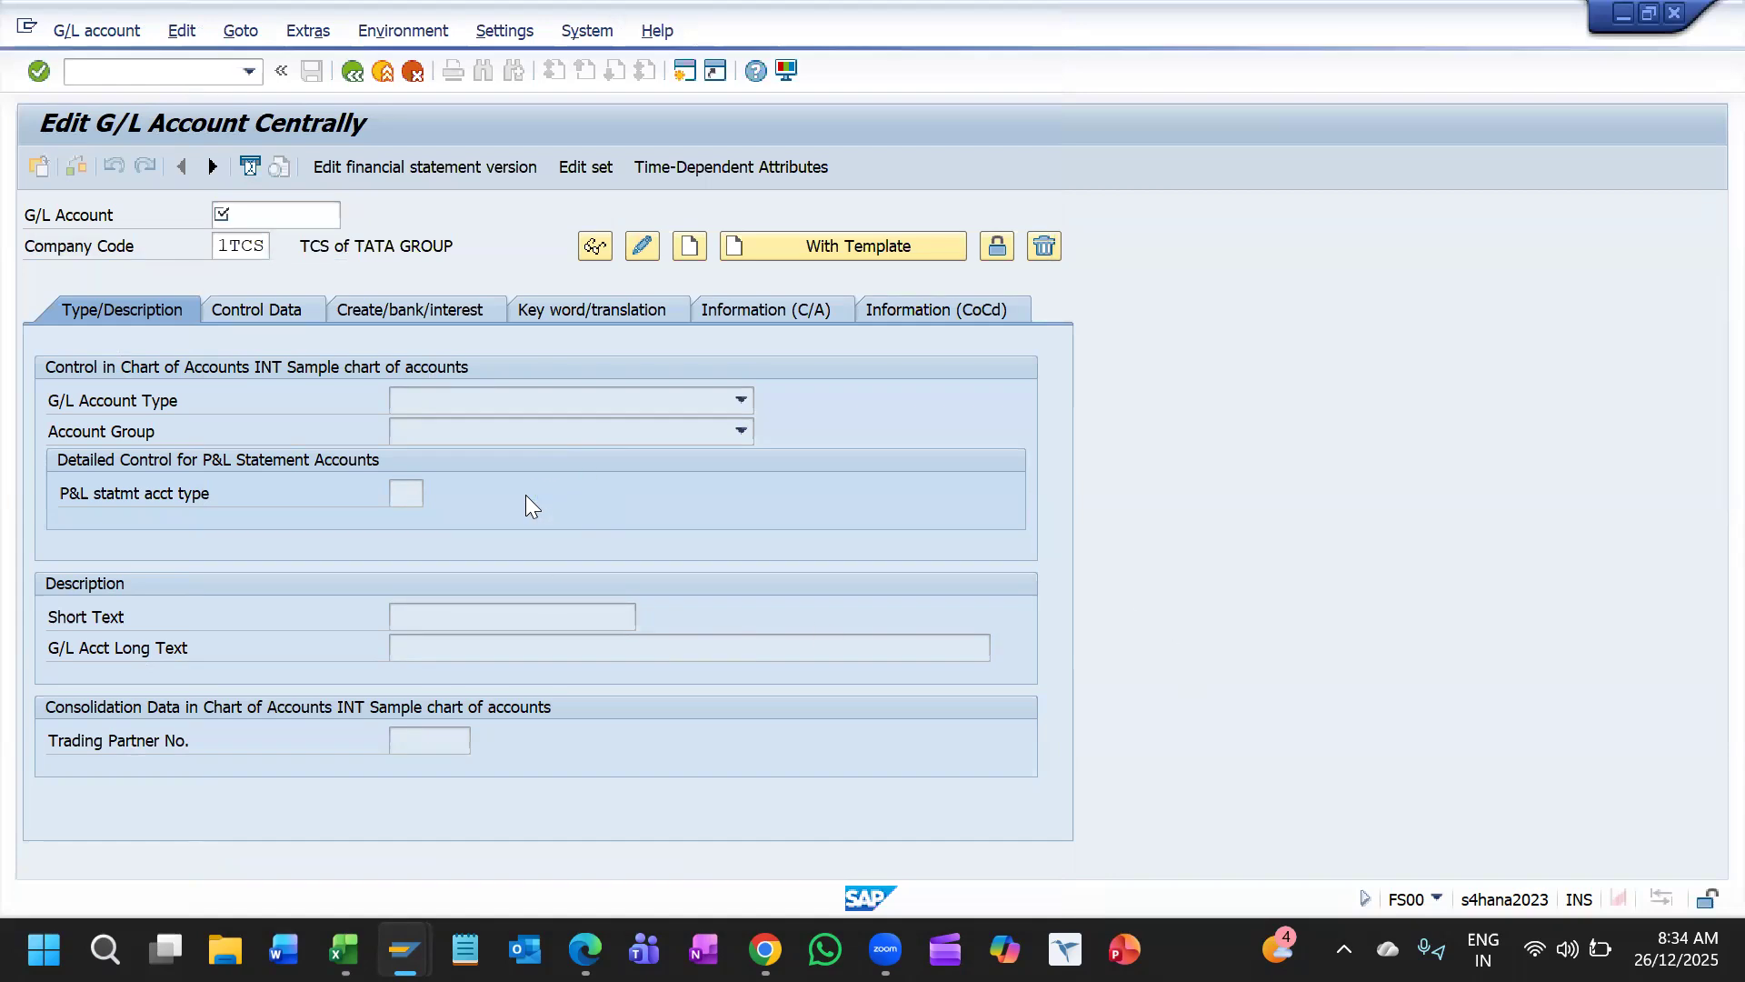
Step: Switch to the session with the 1TCS vendor's company code data and put the business partner into change mode at its reconciliation account
click(423, 925)
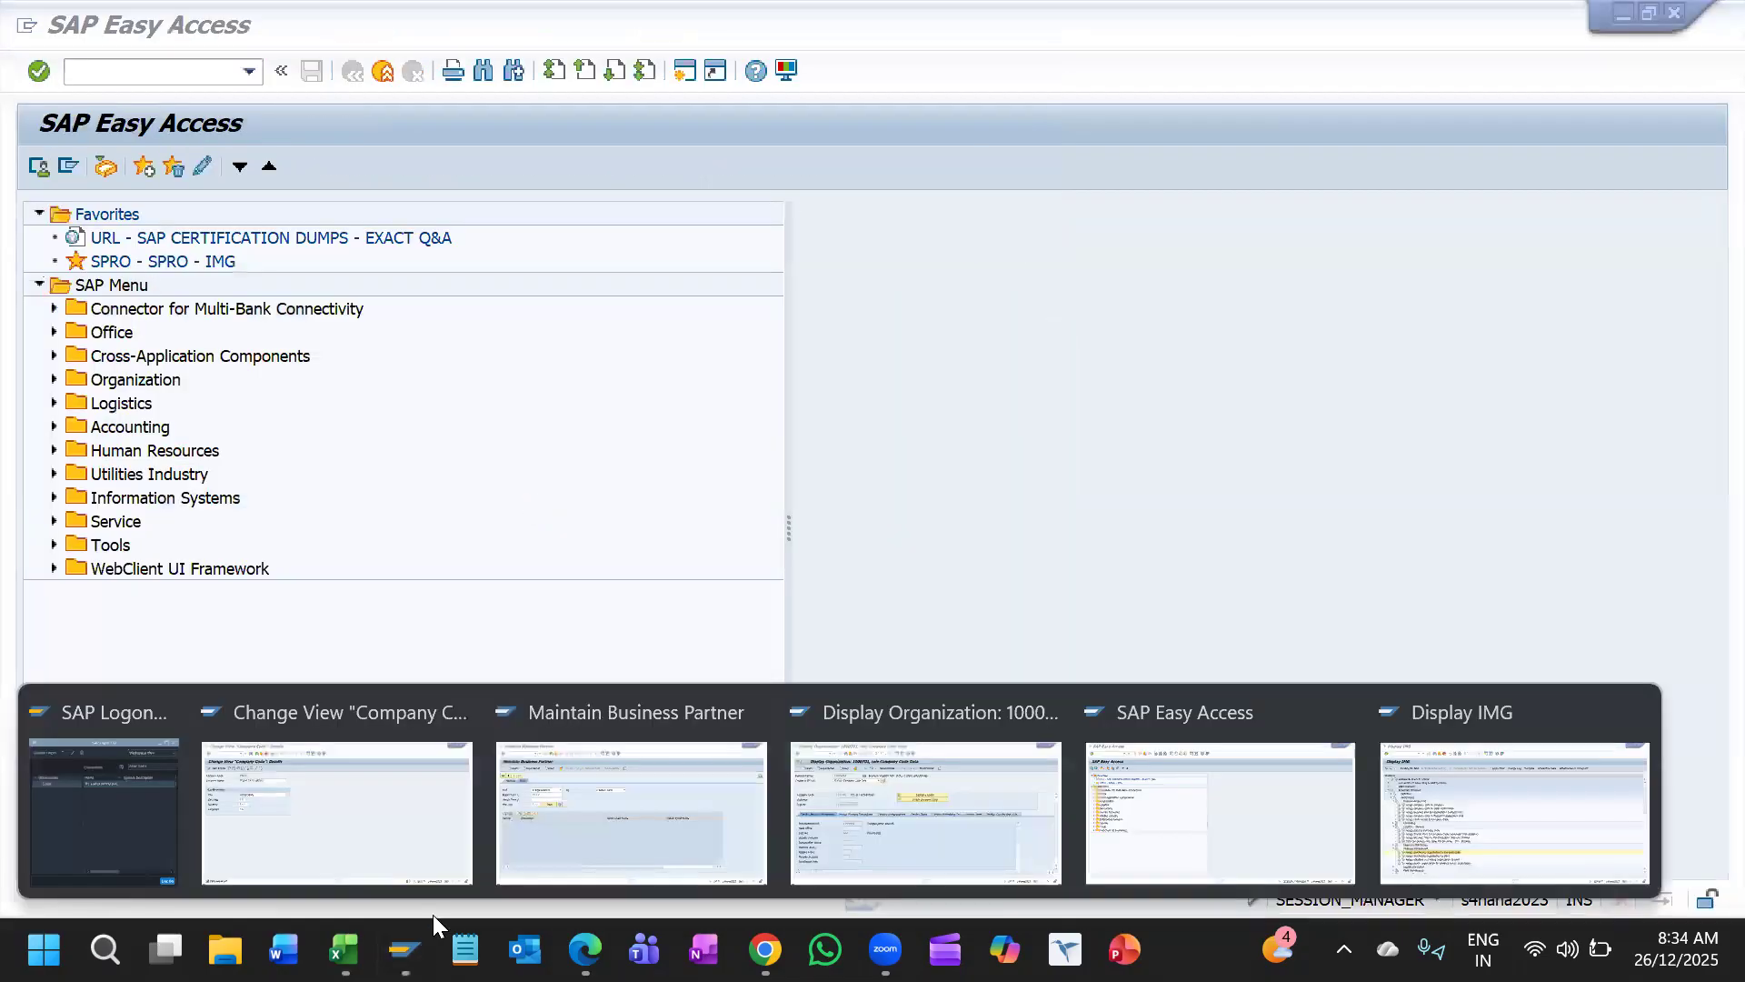
click(934, 818)
click(428, 523)
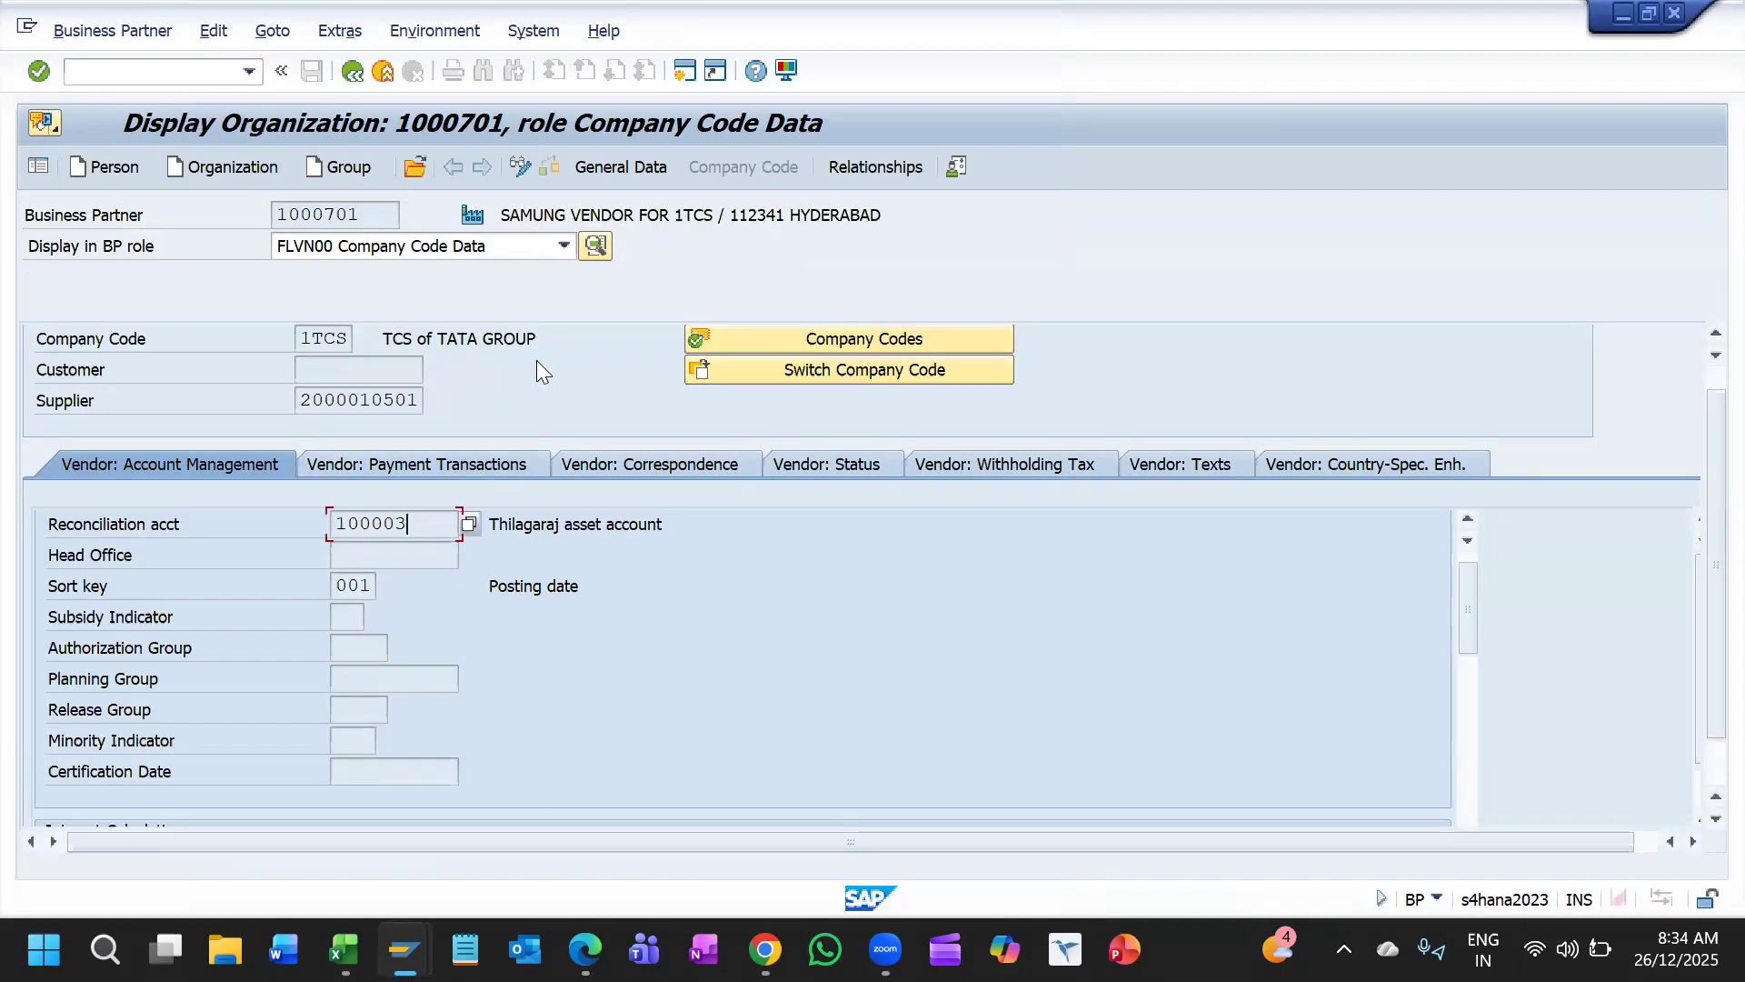
click(521, 166)
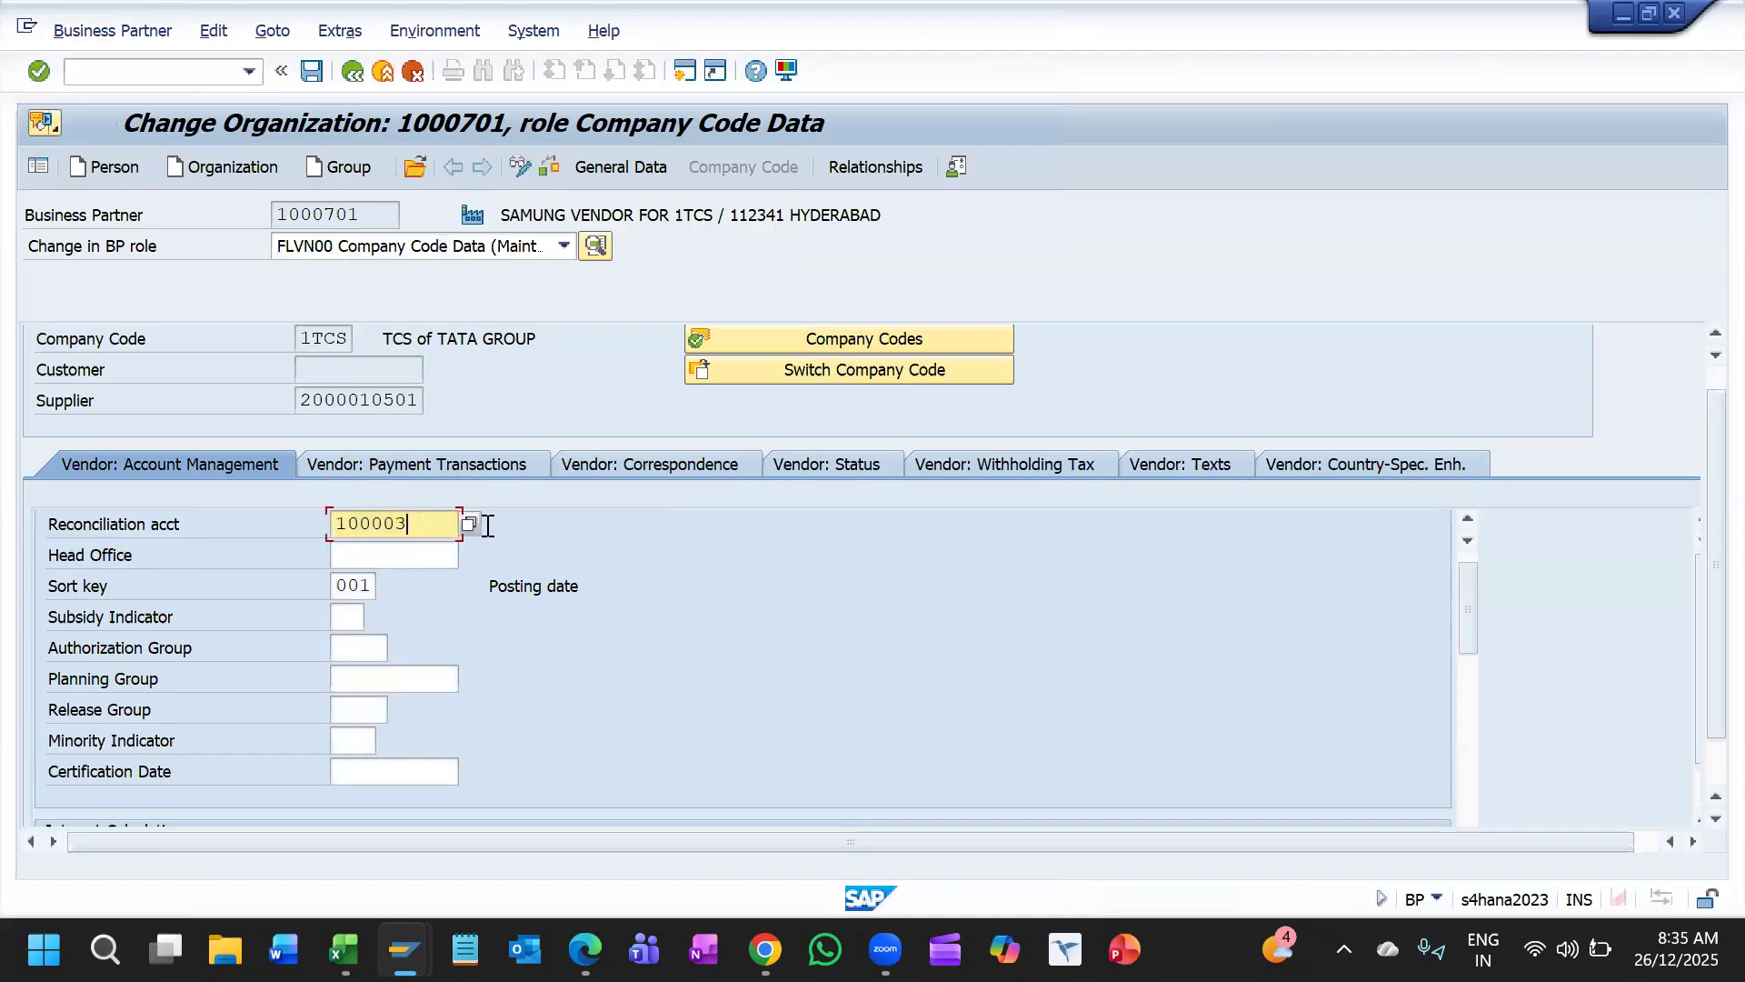
click(475, 520)
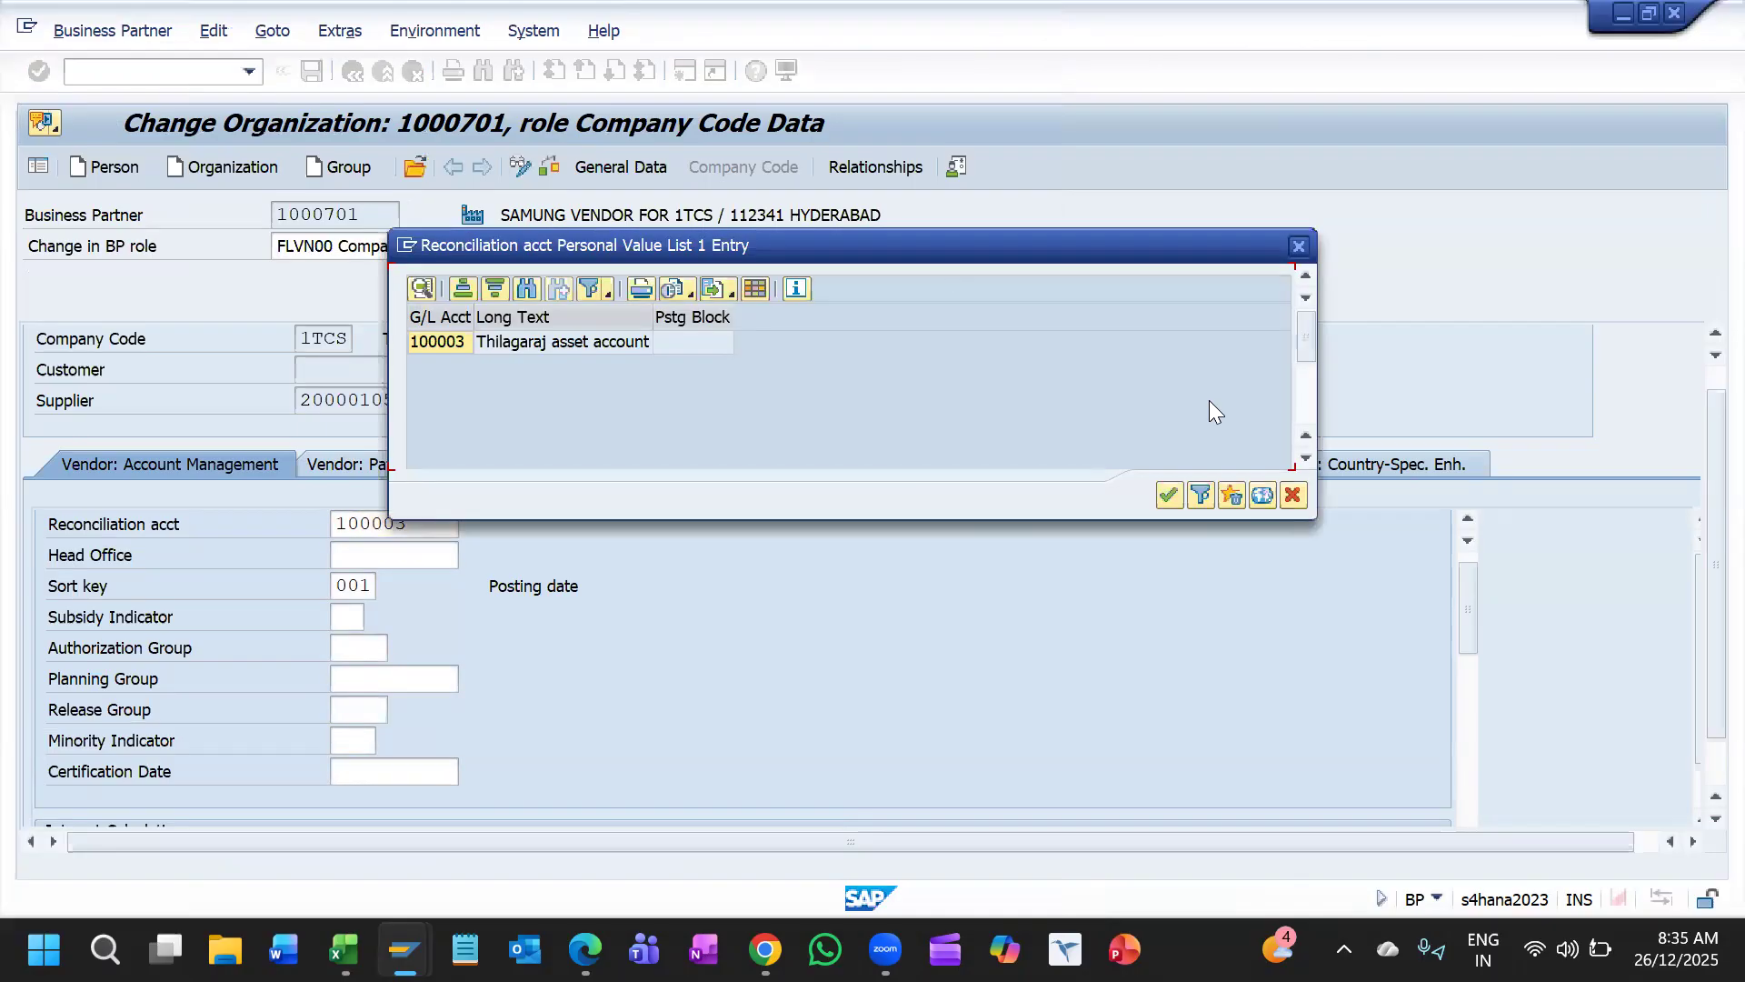
key(Return)
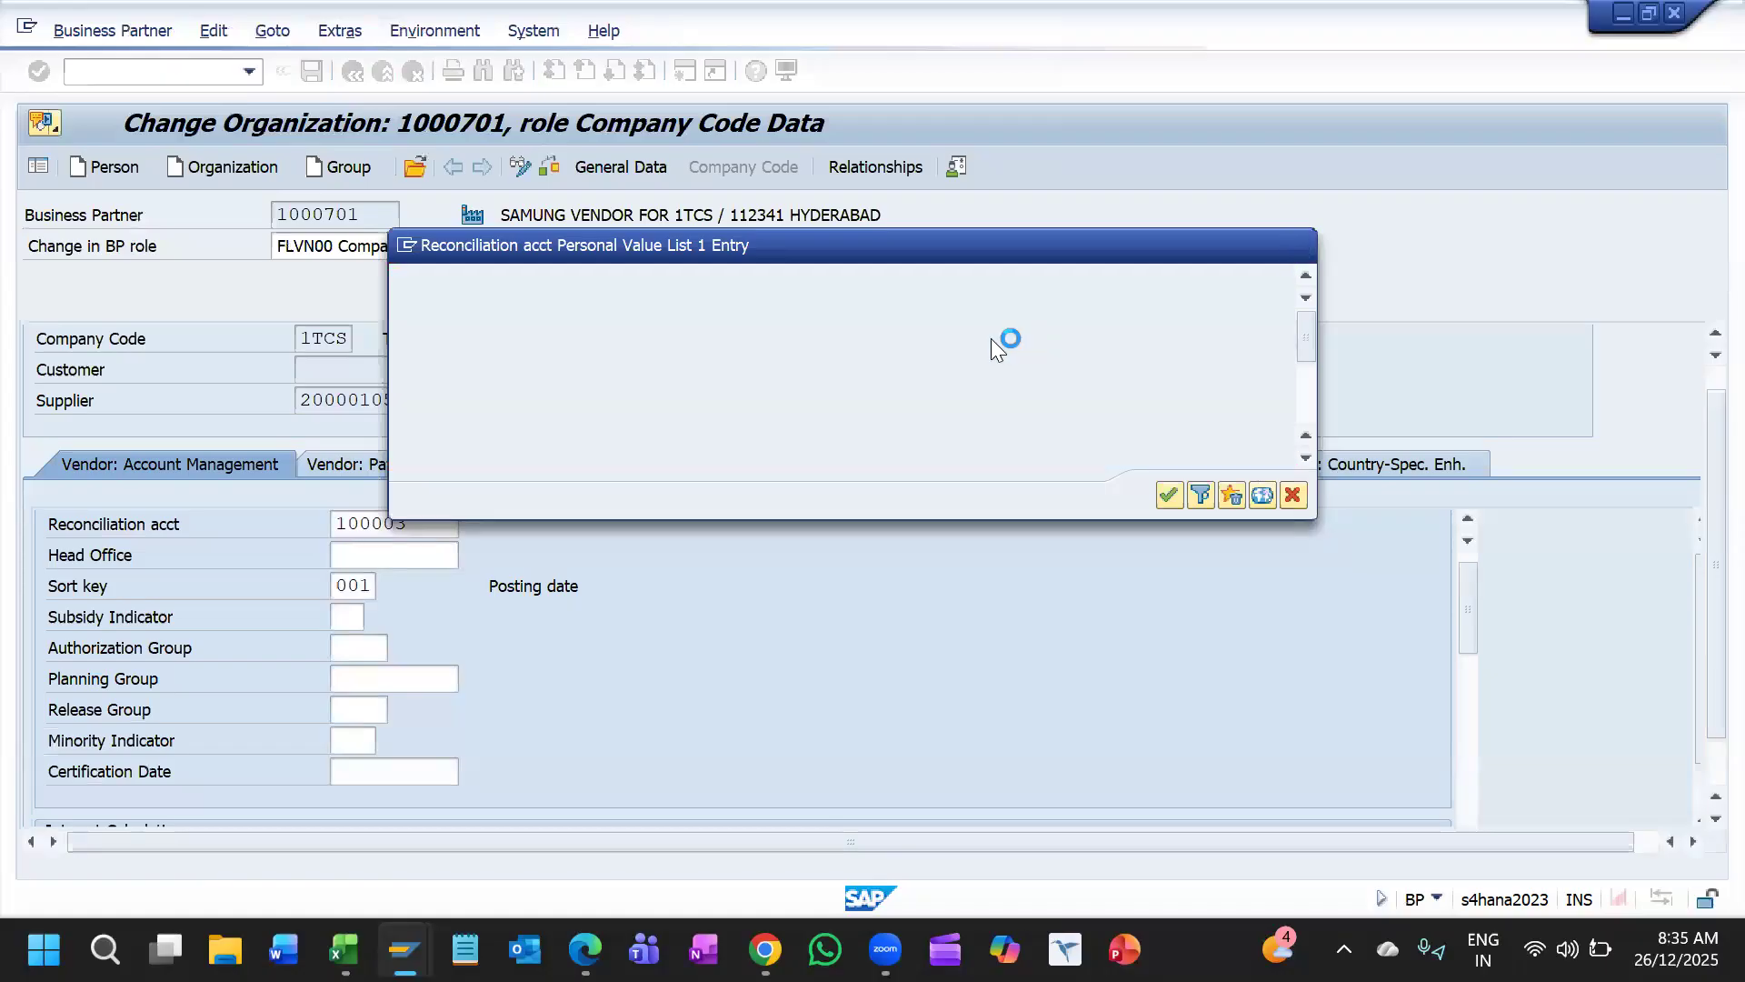
key(F3)
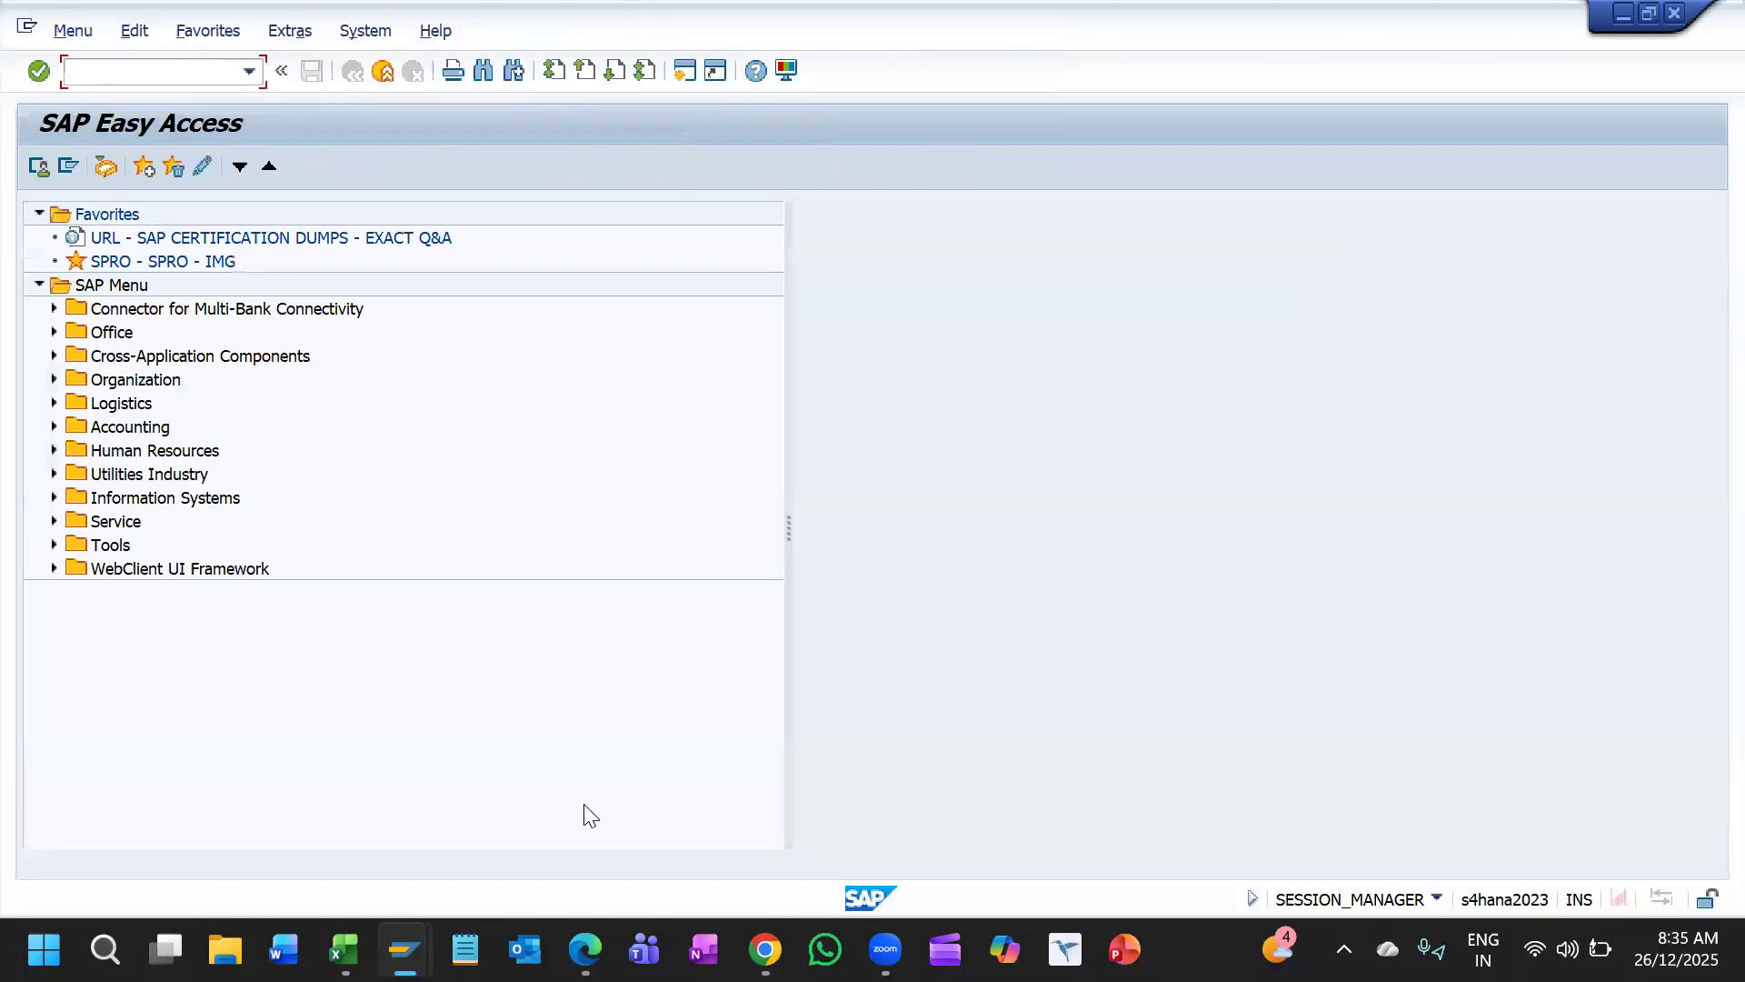
Step: Switch to the Maintain Business Partner session, find organizations with search term 1TCS, and open the vendor's company code data in change mode
mouse_move(404, 949)
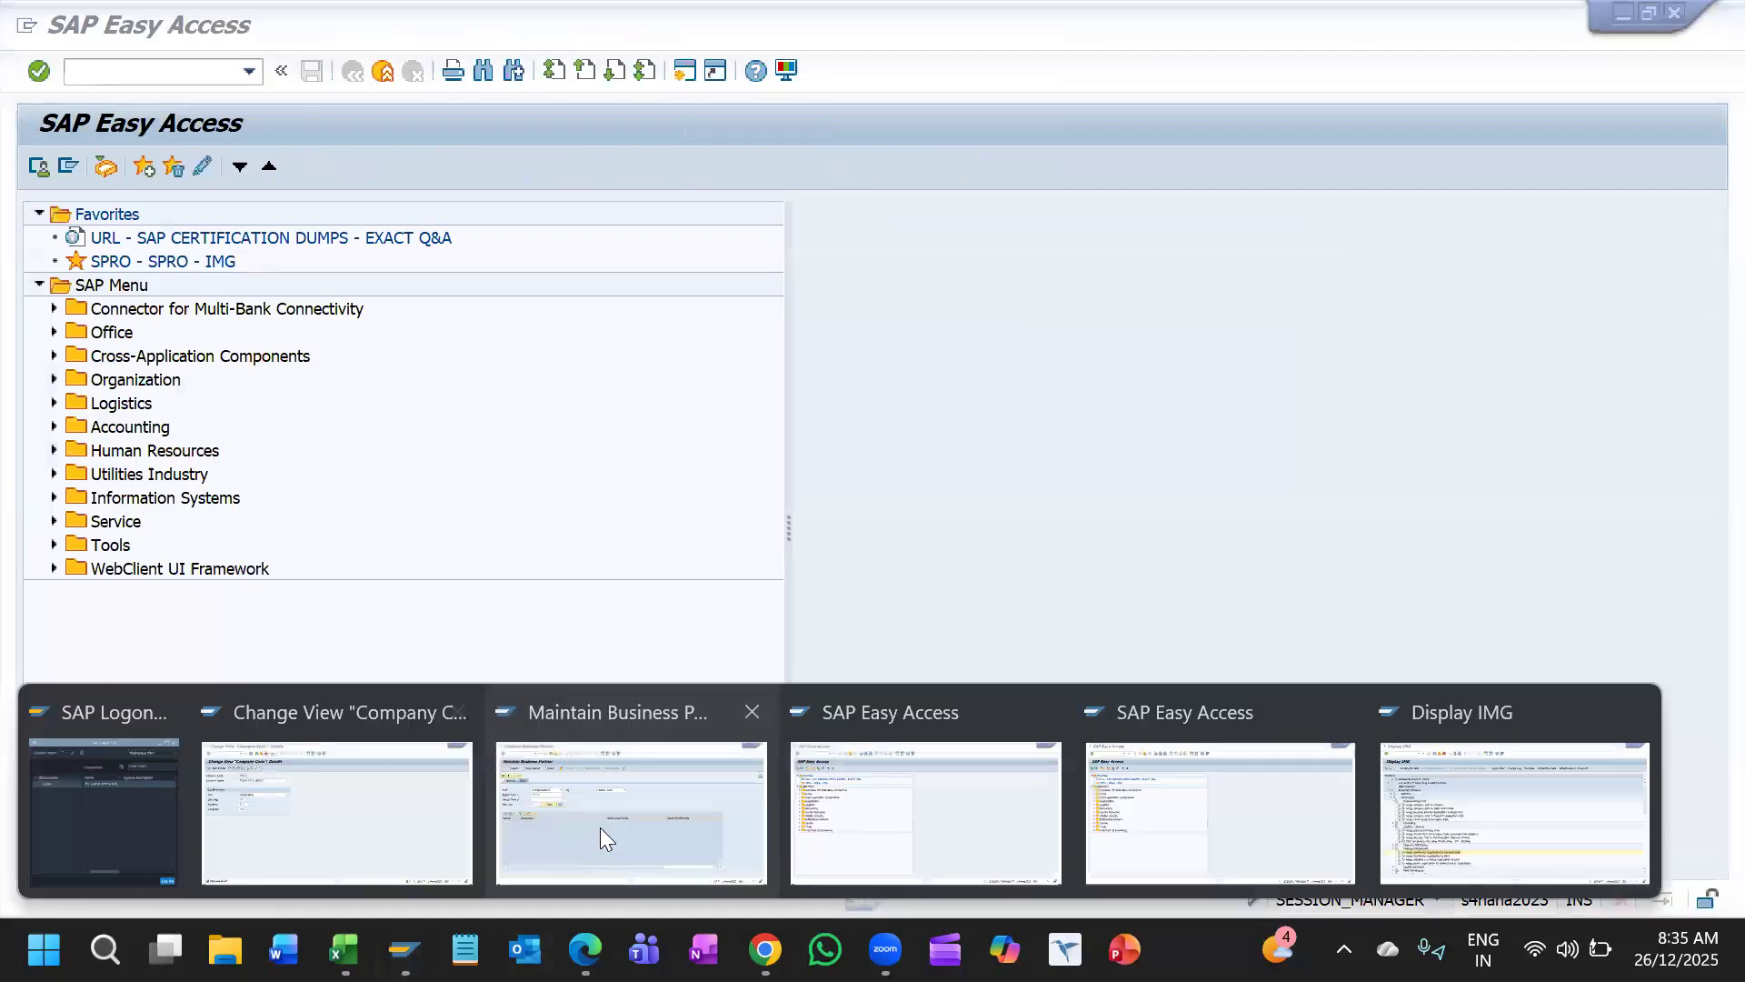
click(599, 827)
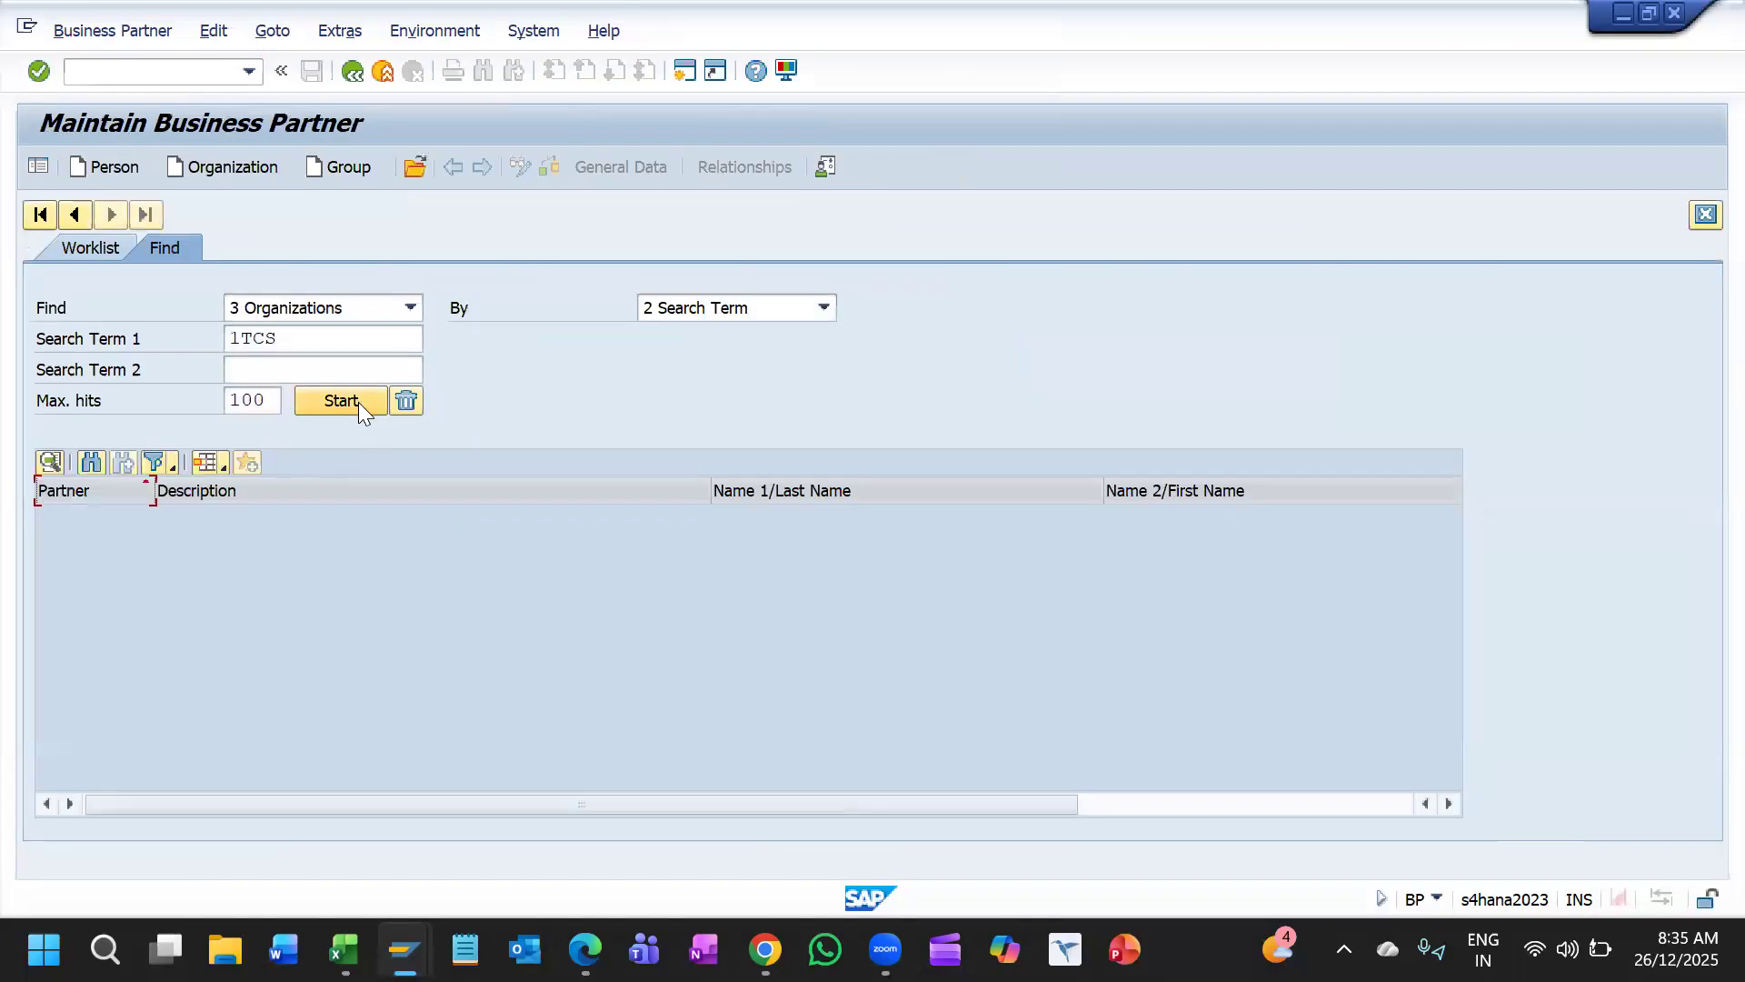
click(340, 515)
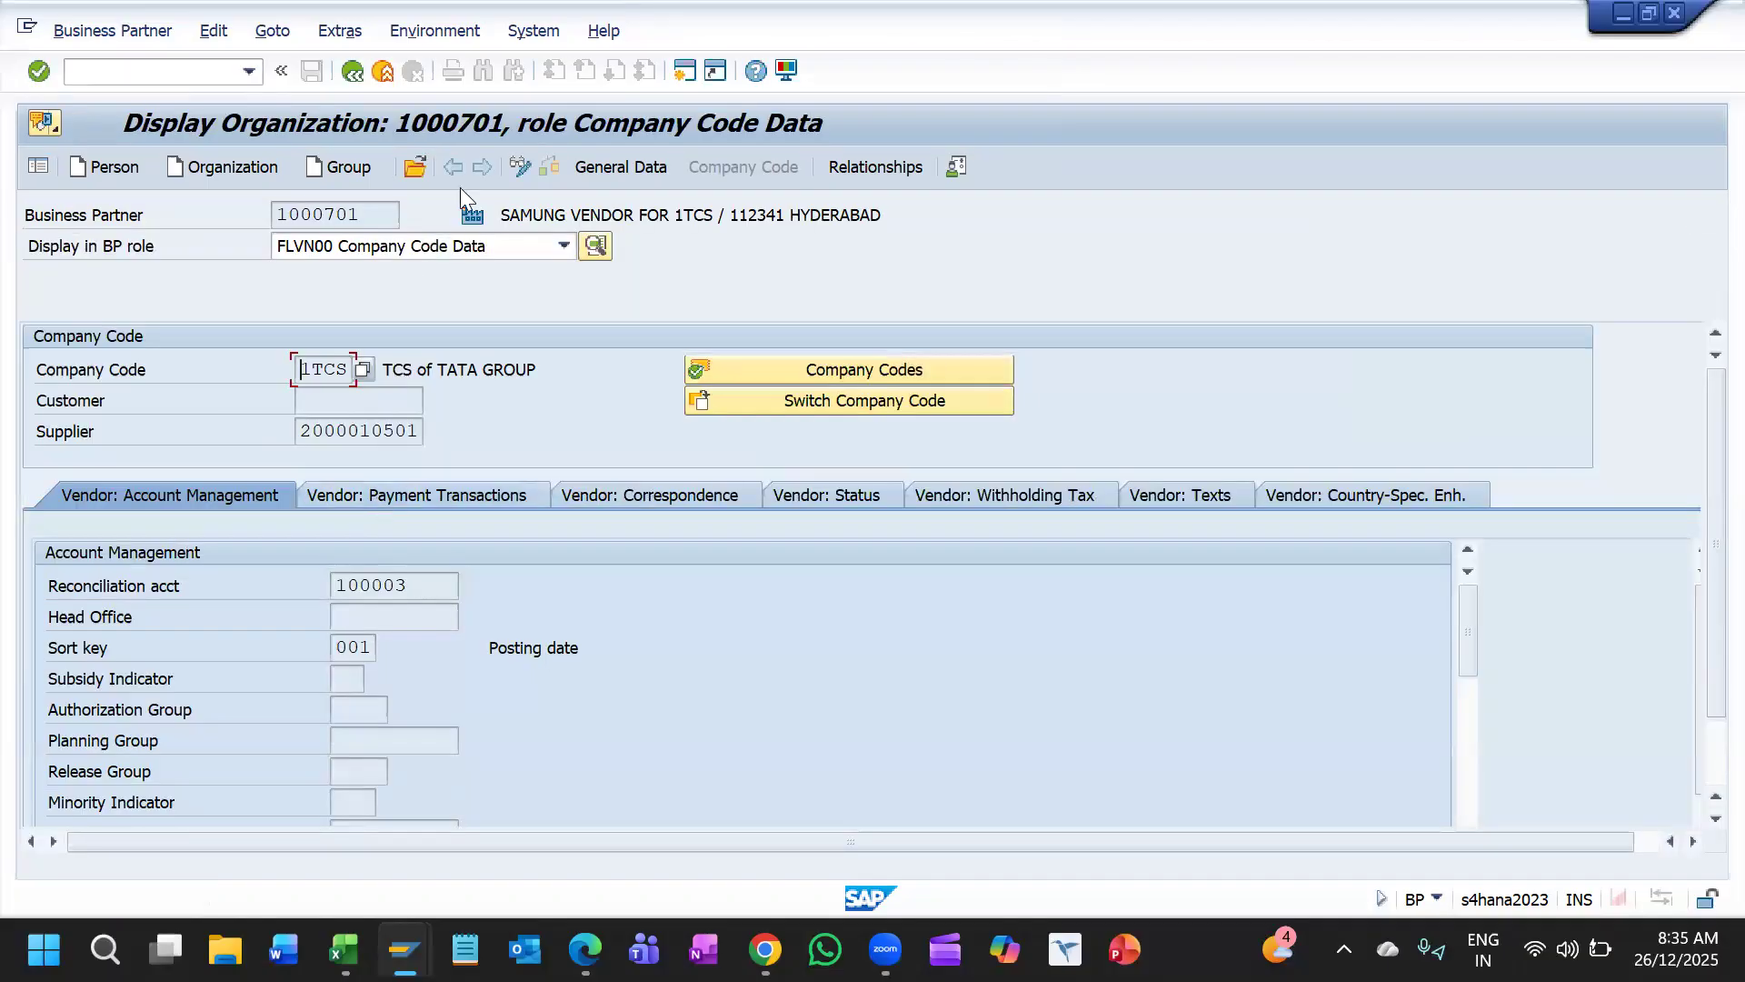
click(521, 165)
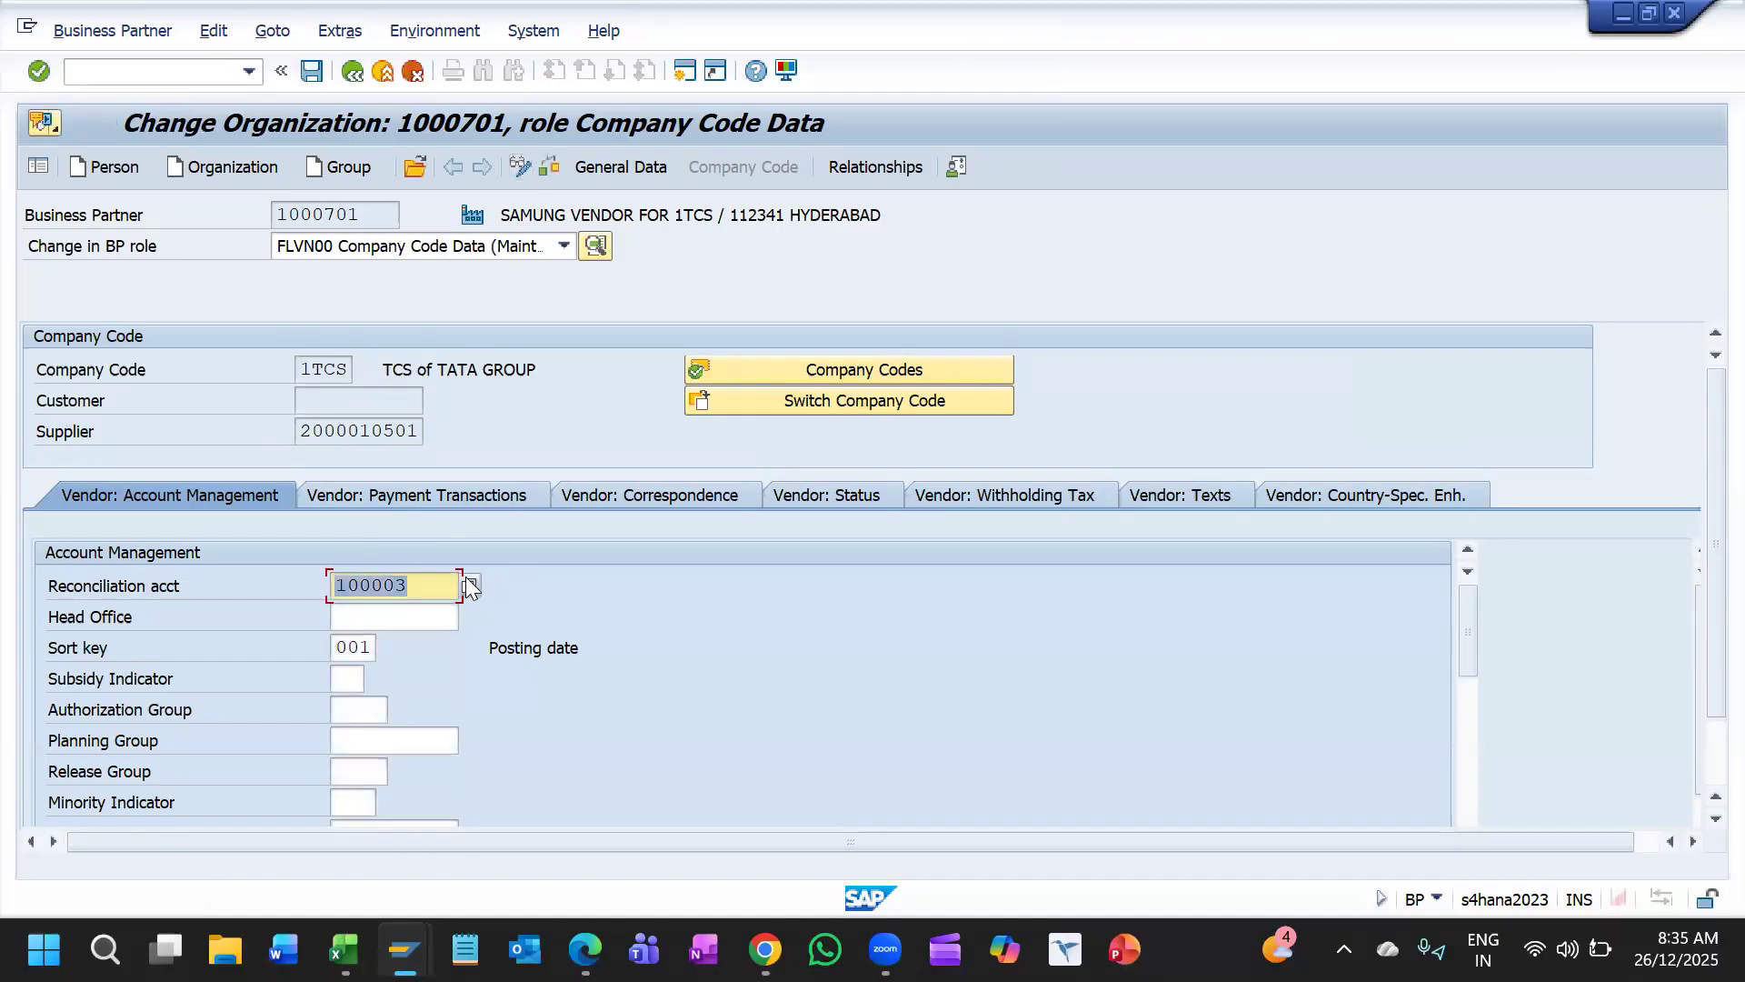
Step: Replace the vendor's reconciliation account with 160000 (Reconciliation Account) from the full list of possible accounts and save the business partner
key(BackSpace)
click(471, 581)
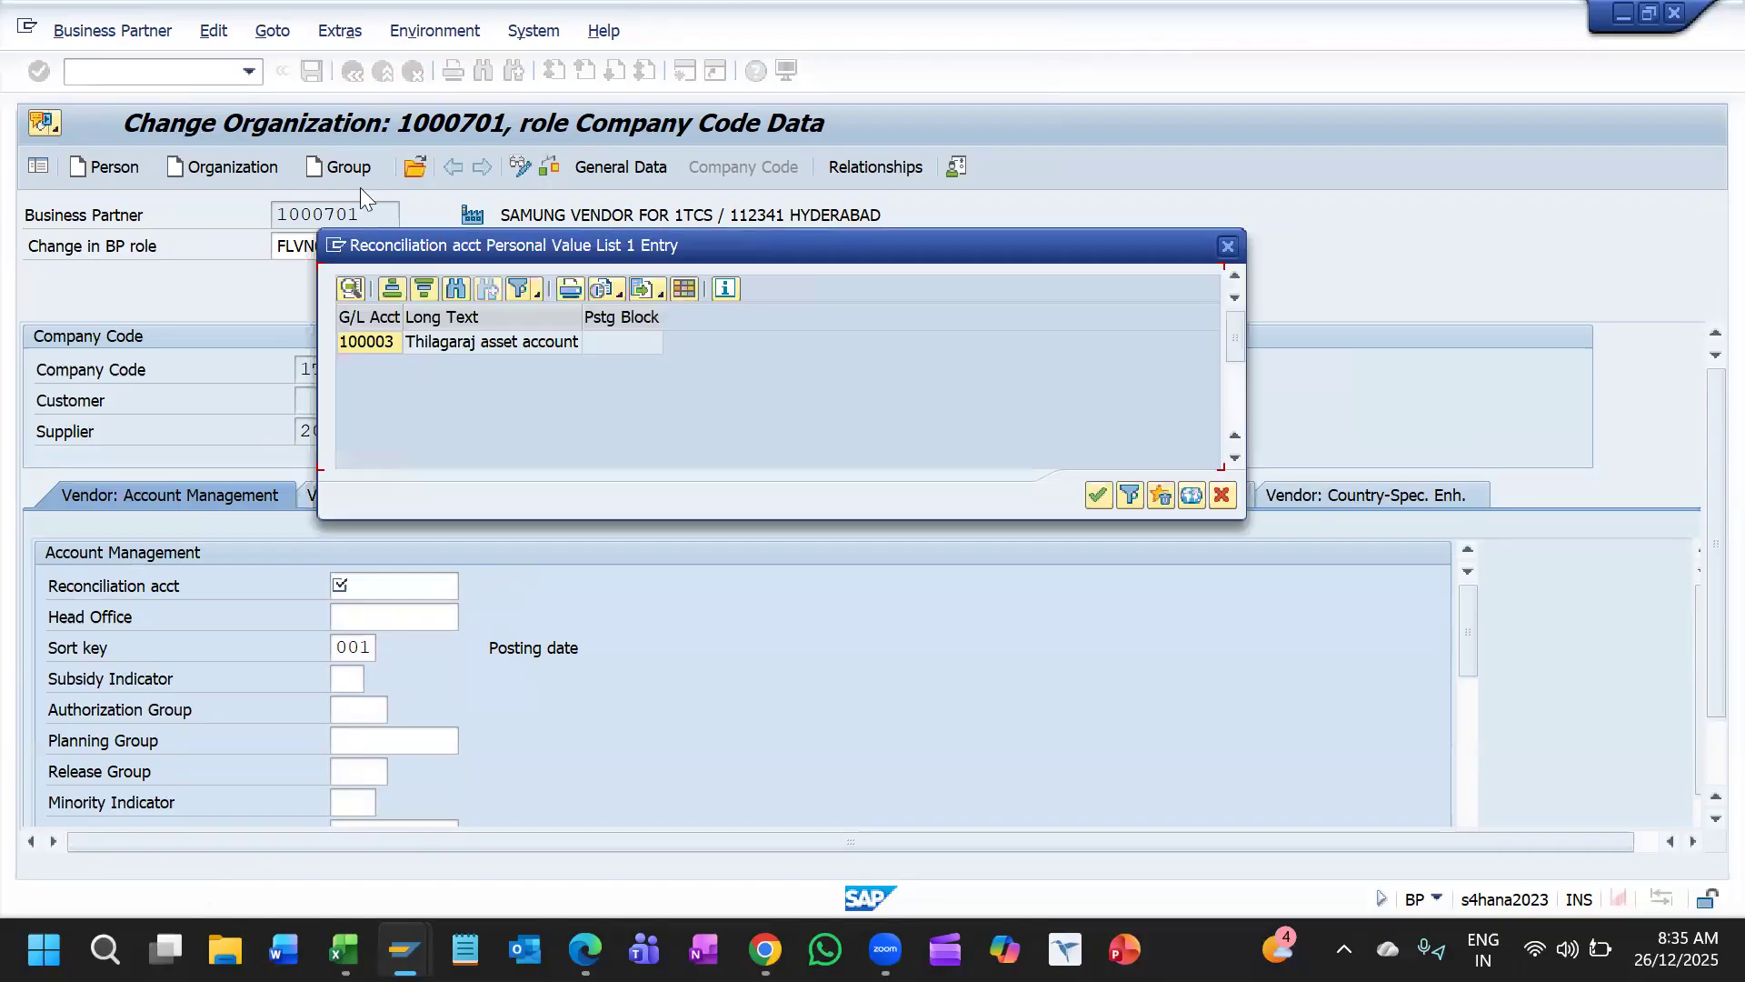
click(1173, 502)
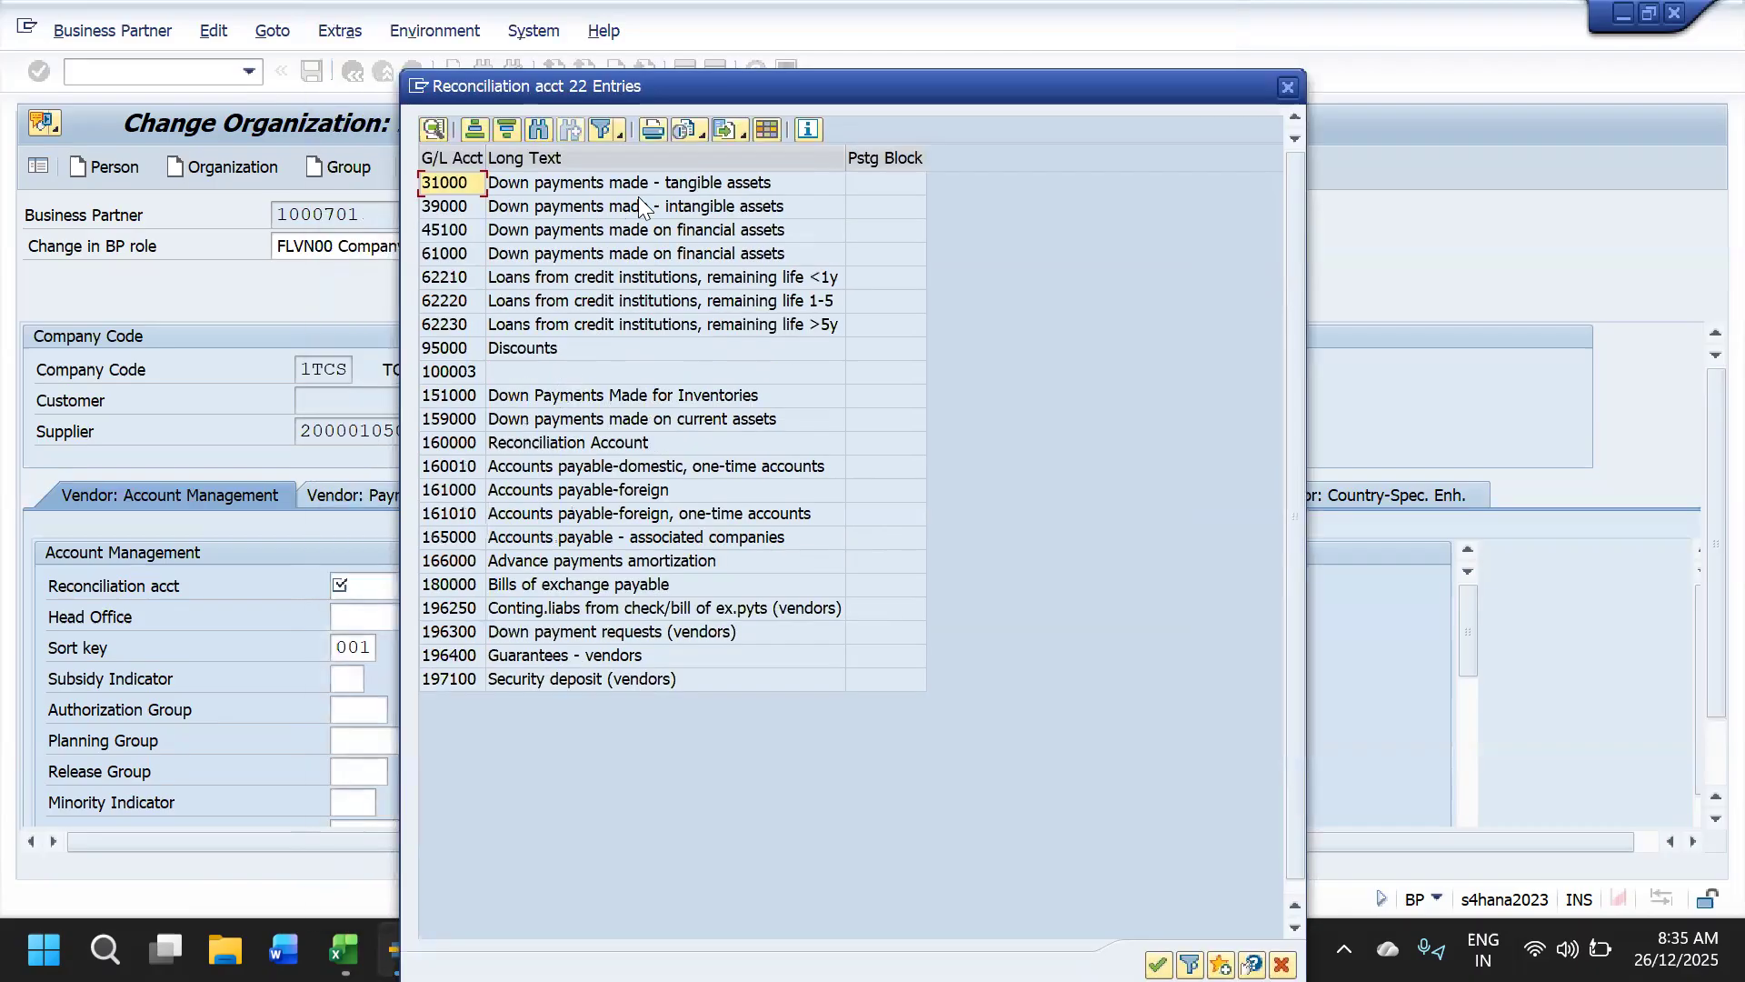
click(557, 445)
key(Down)
key(Down)
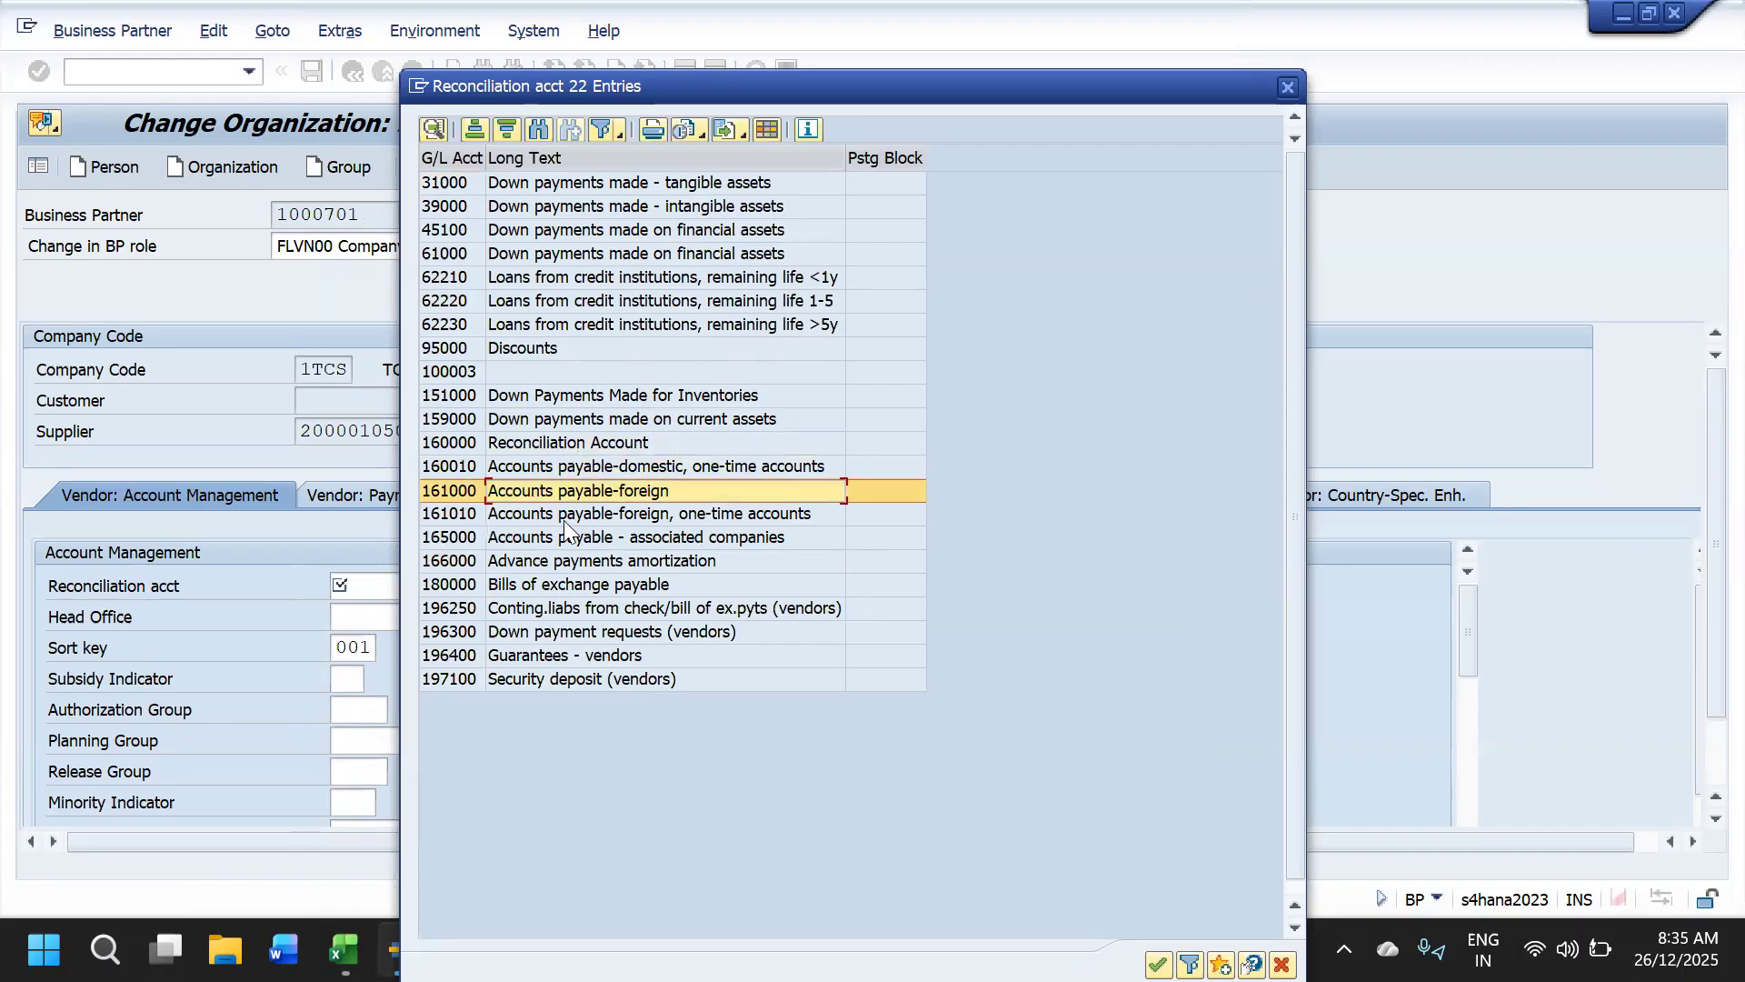
key(Down)
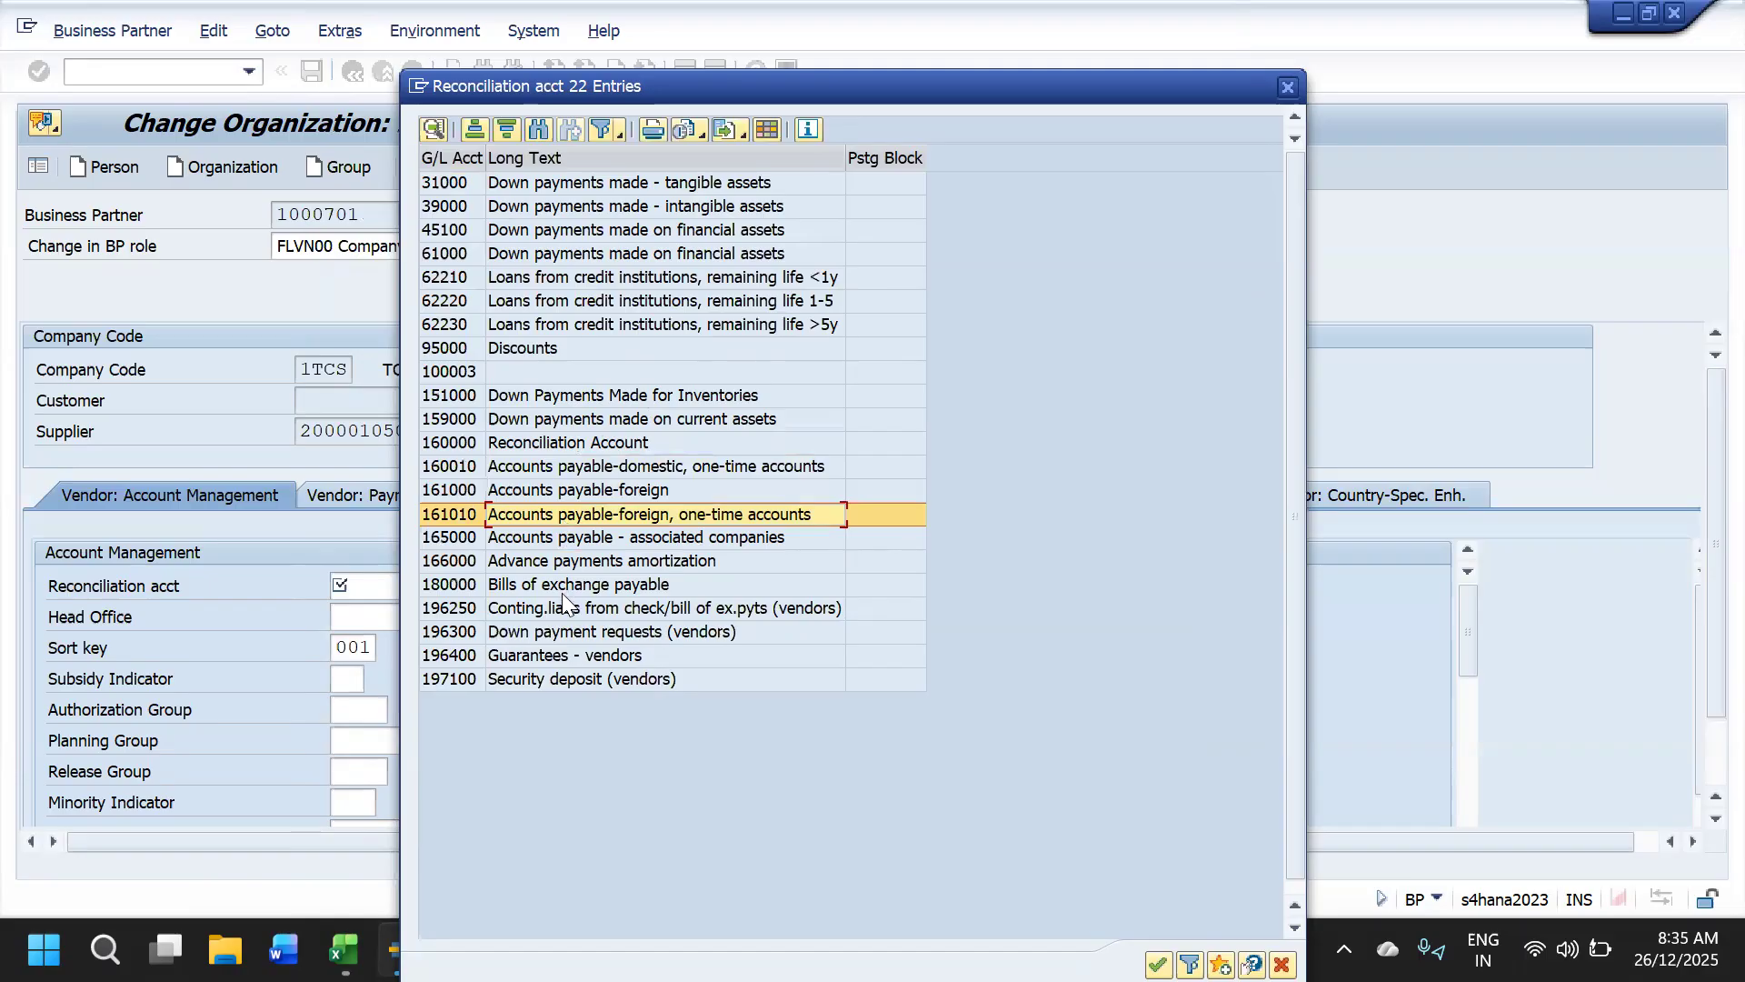
click(452, 445)
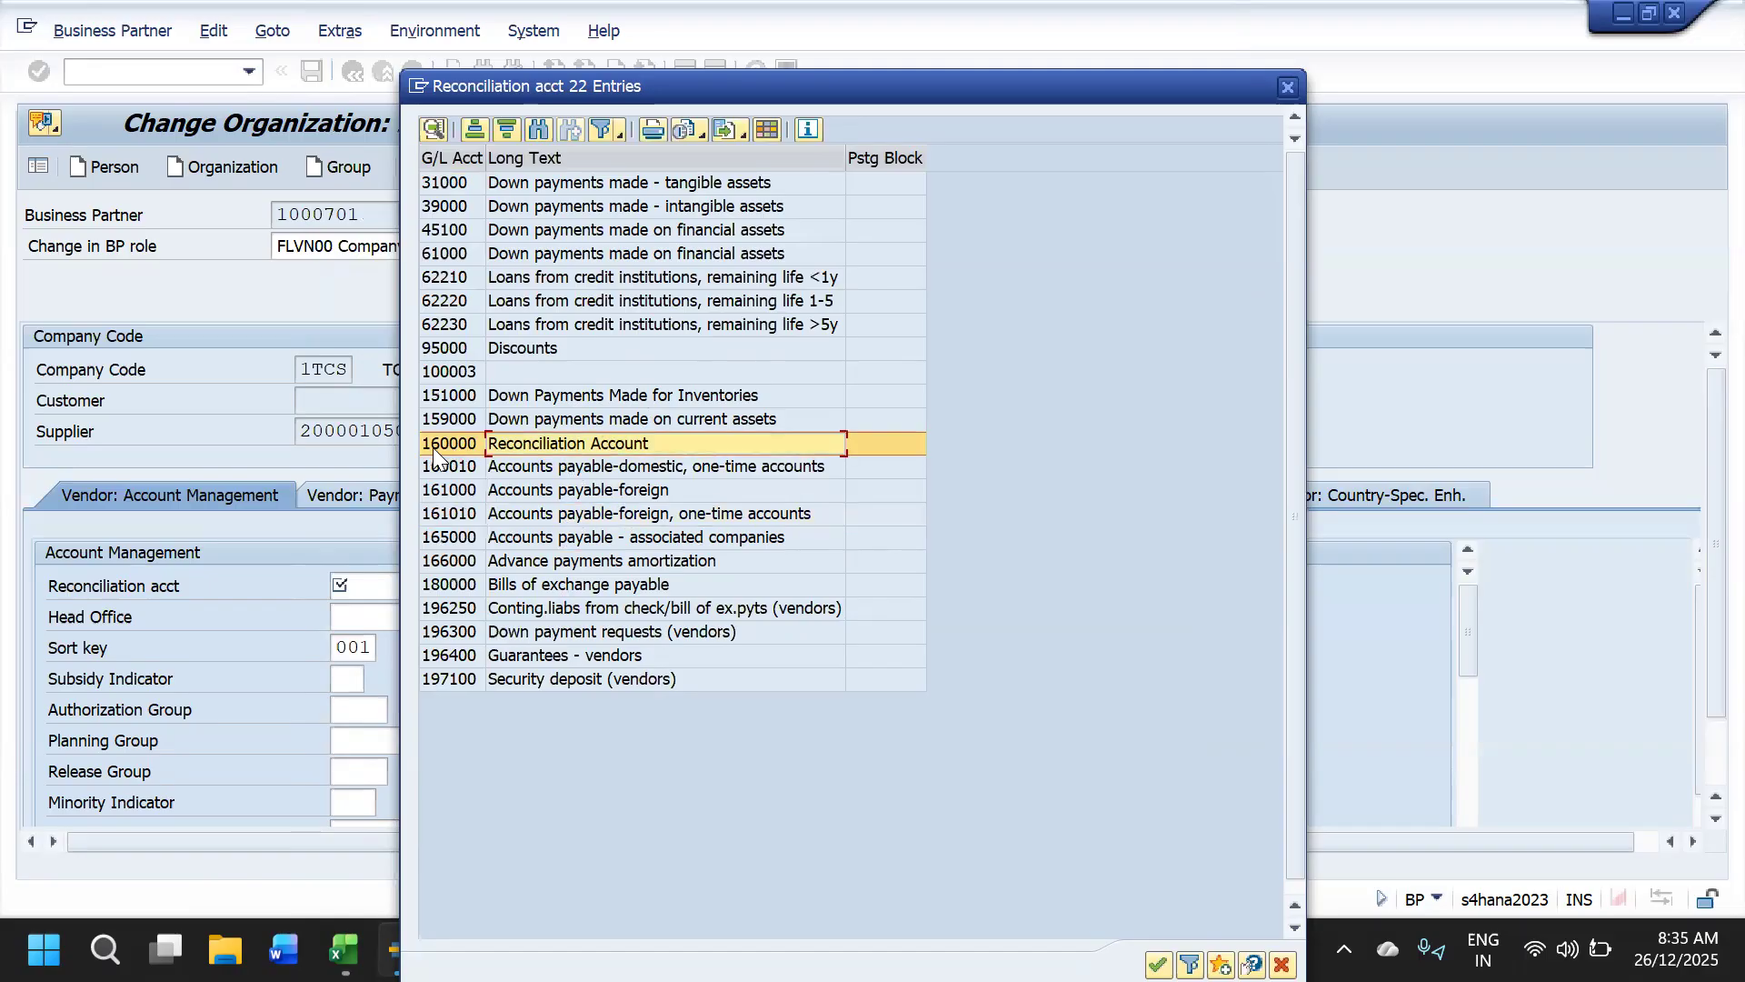
double_click(534, 445)
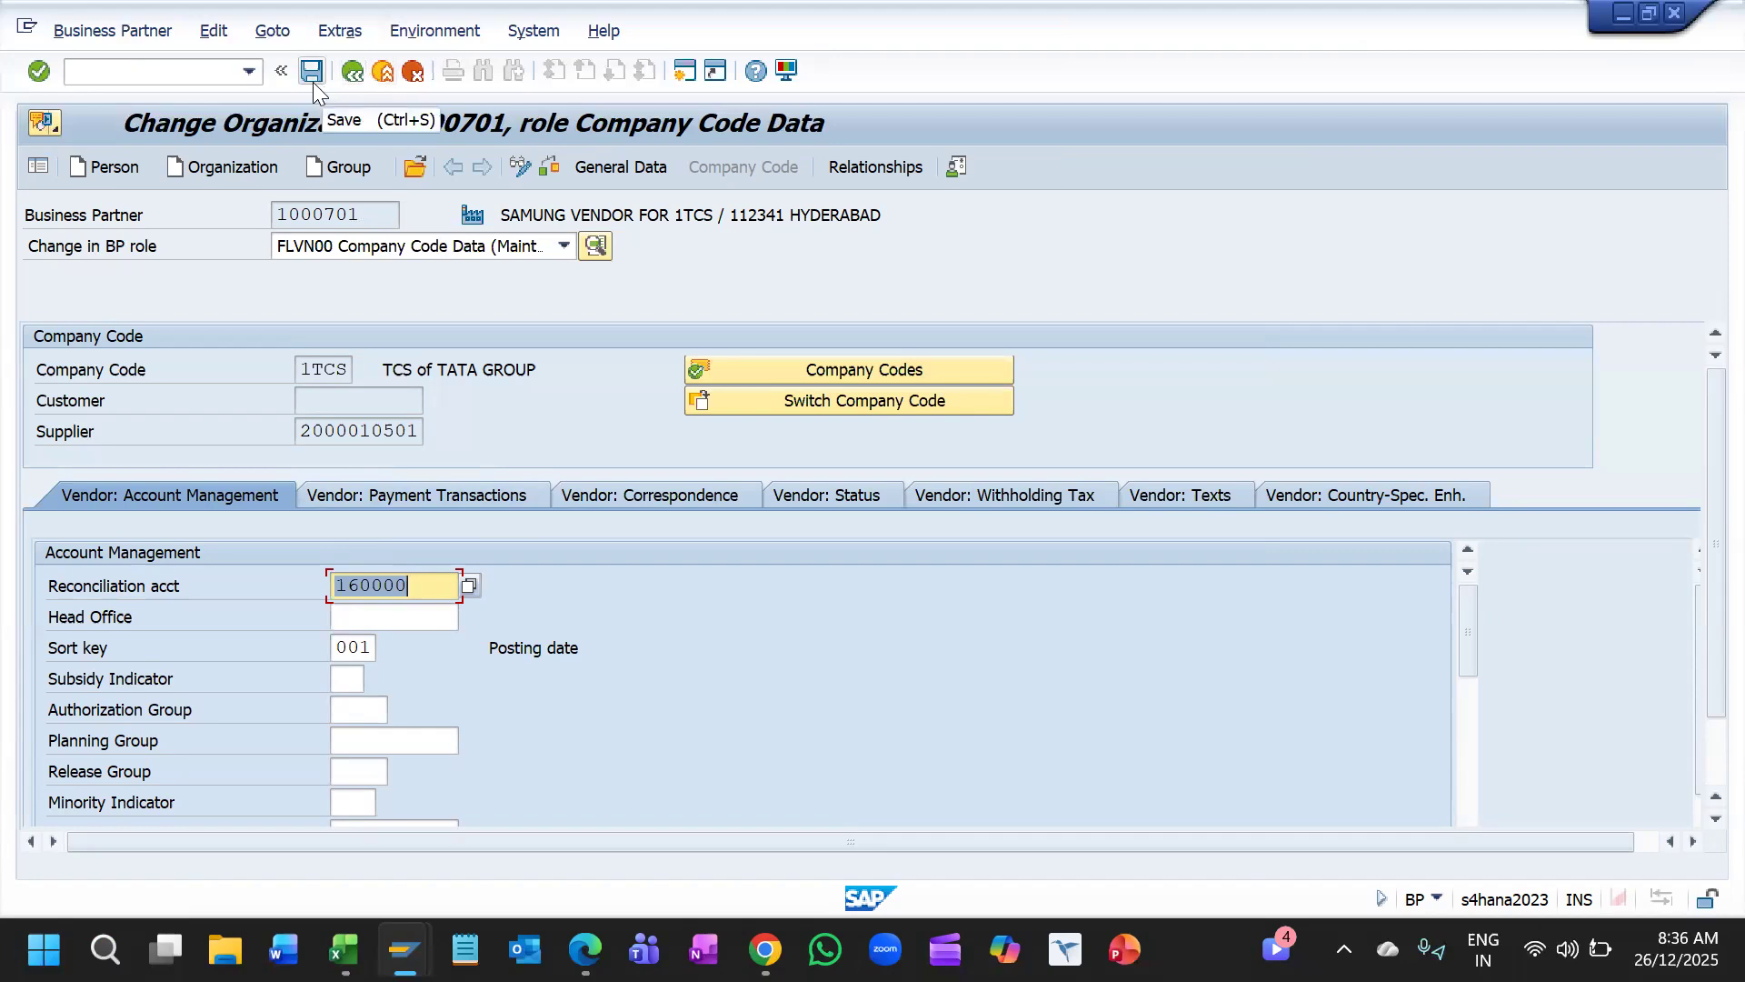
drag(420, 433, 281, 425)
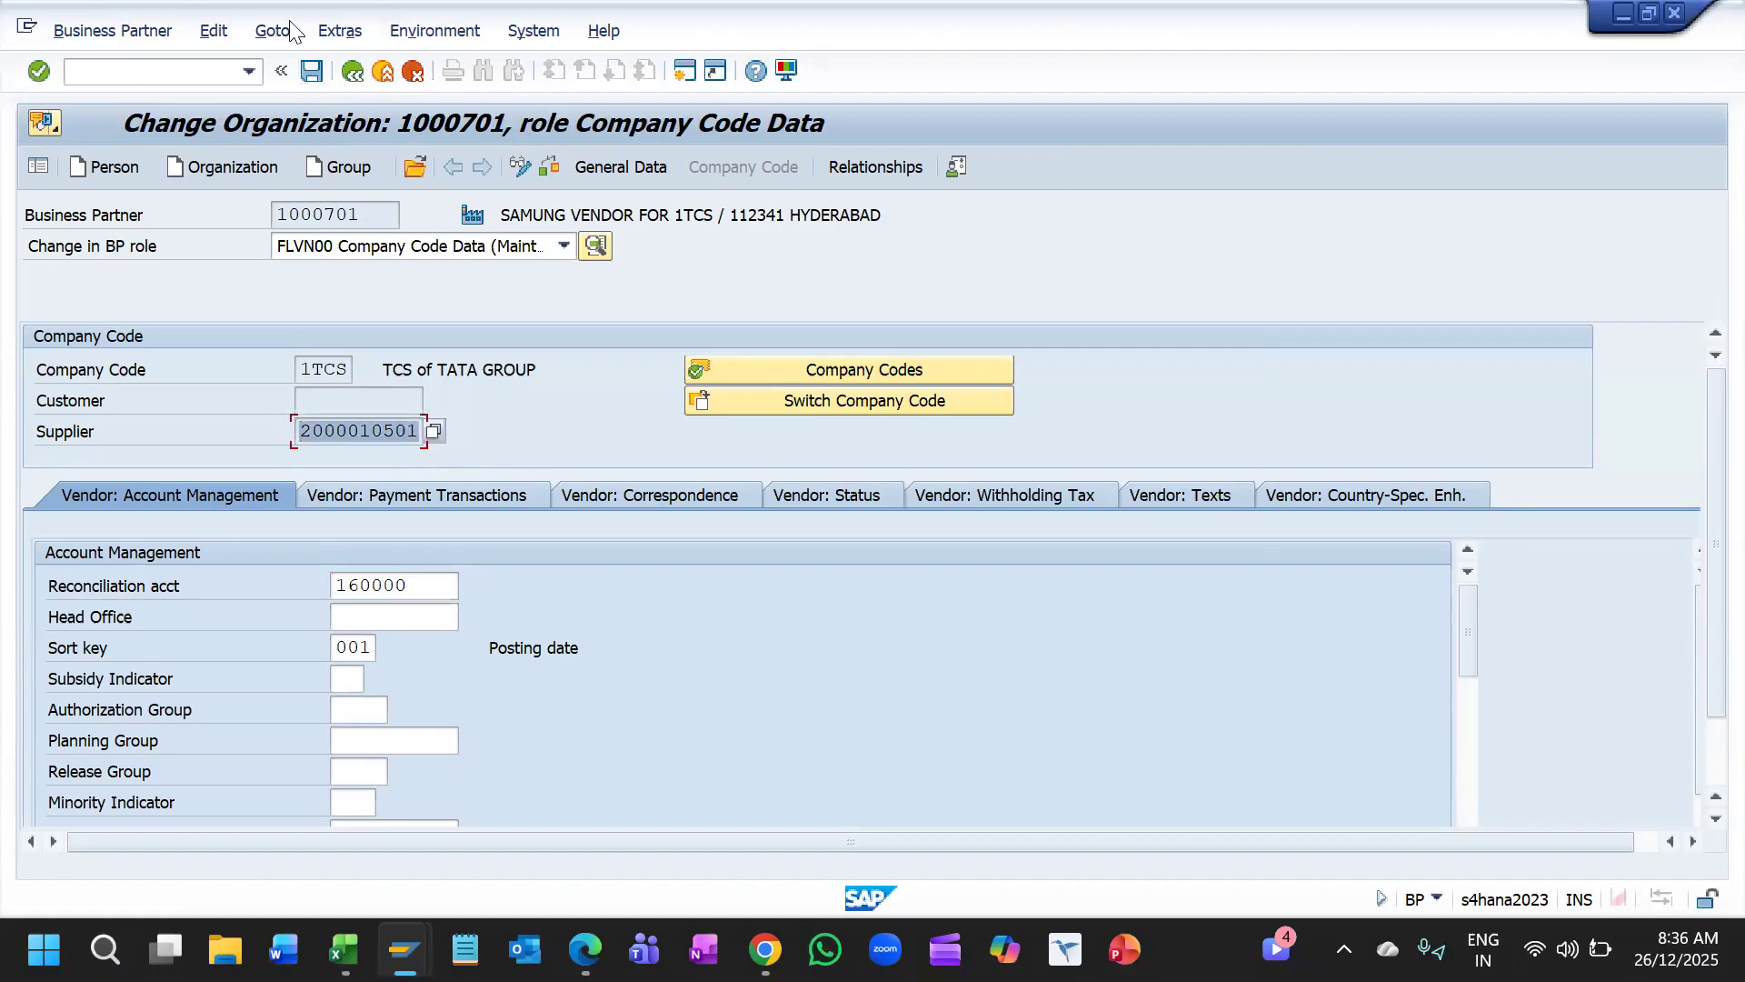
click(311, 80)
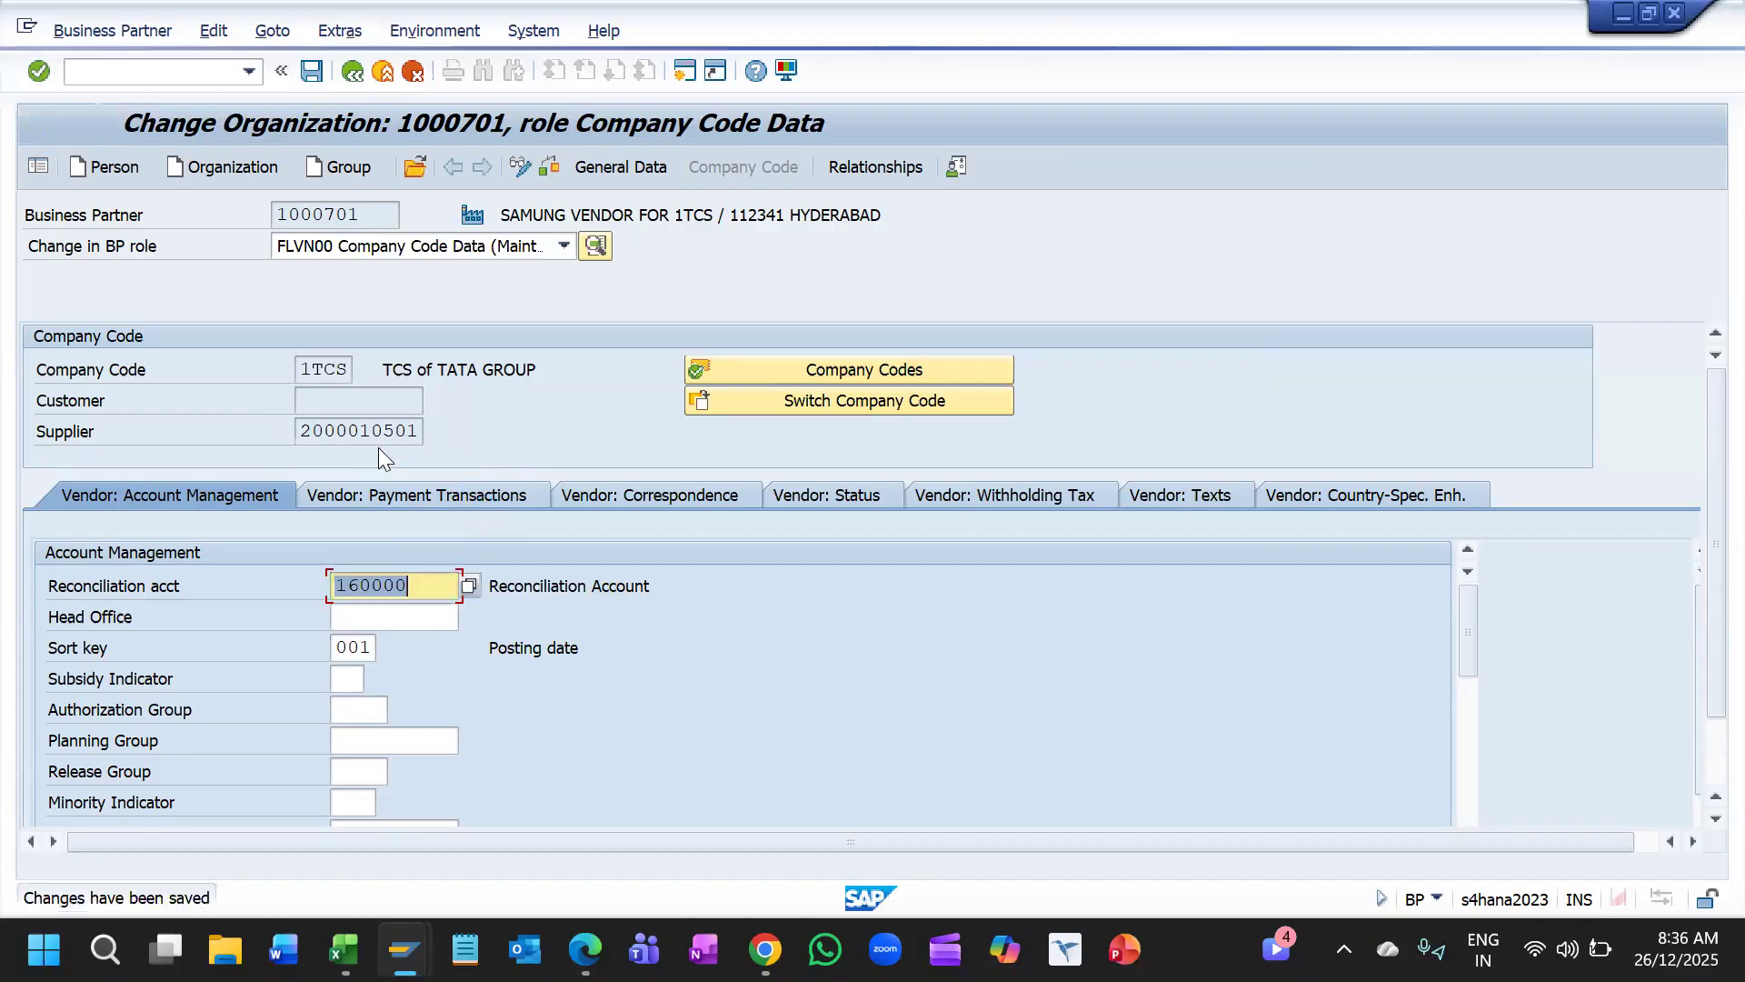
Step: Check the vendor's supplier number in company code 1TCS against its business partner number
drag(418, 431, 291, 443)
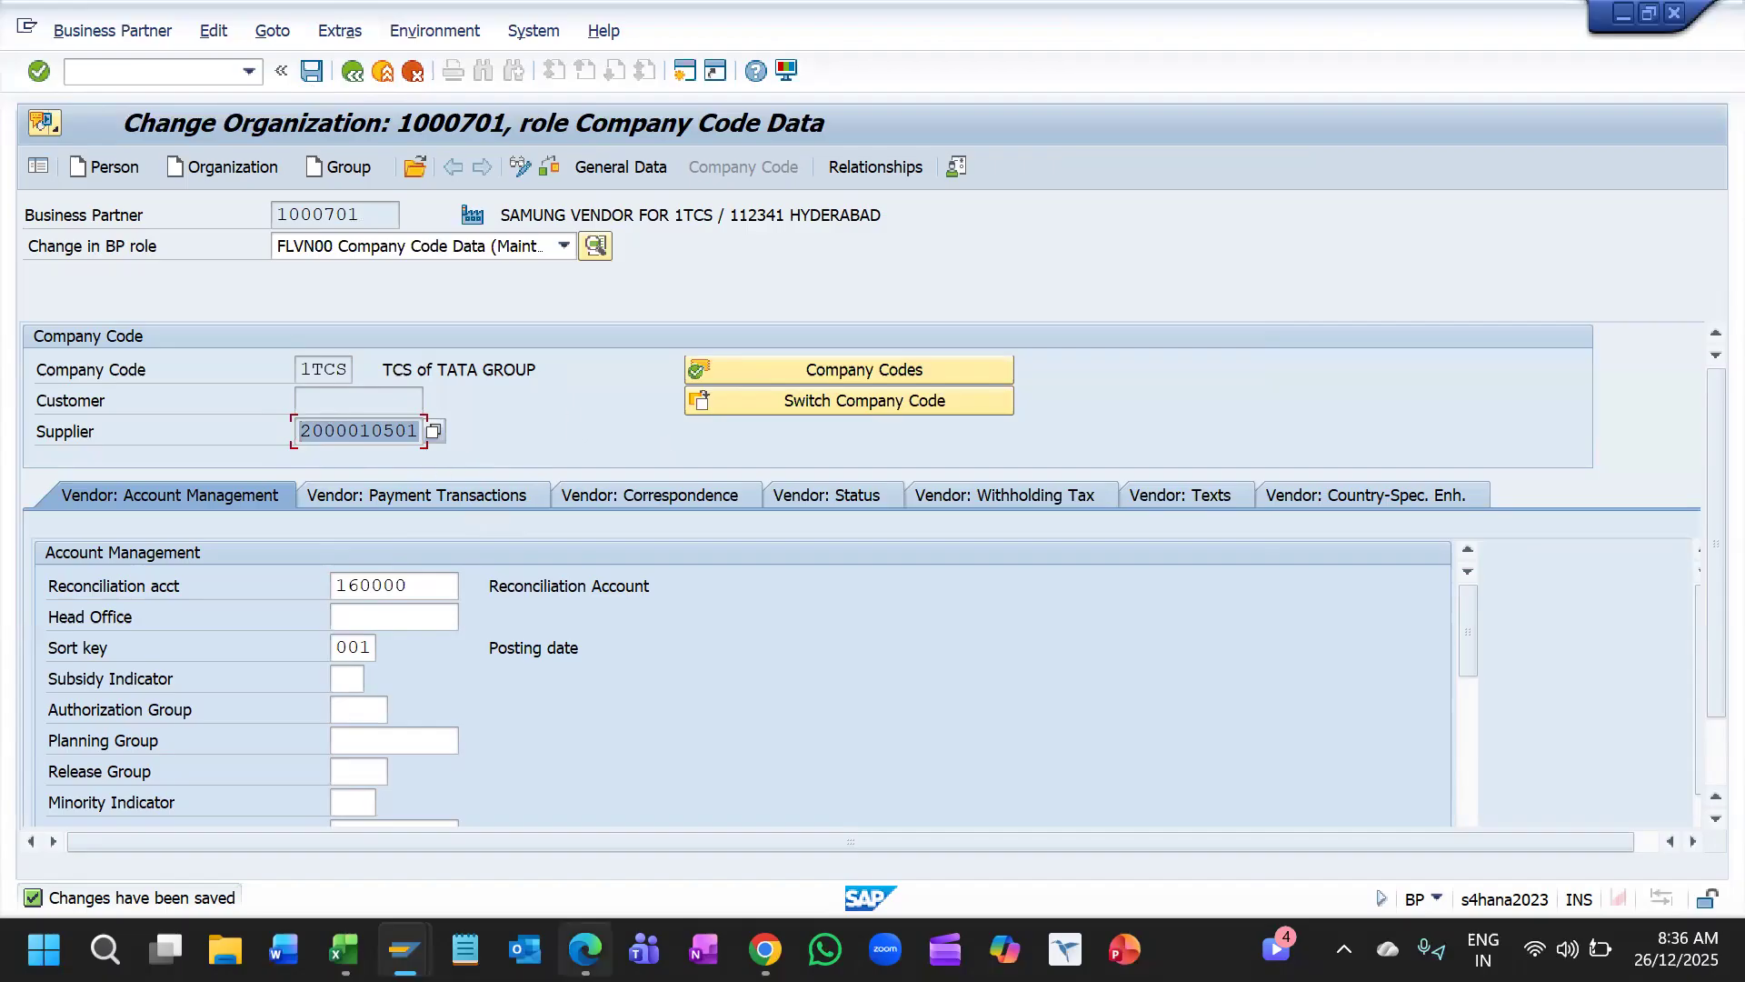
mouse_move(404, 949)
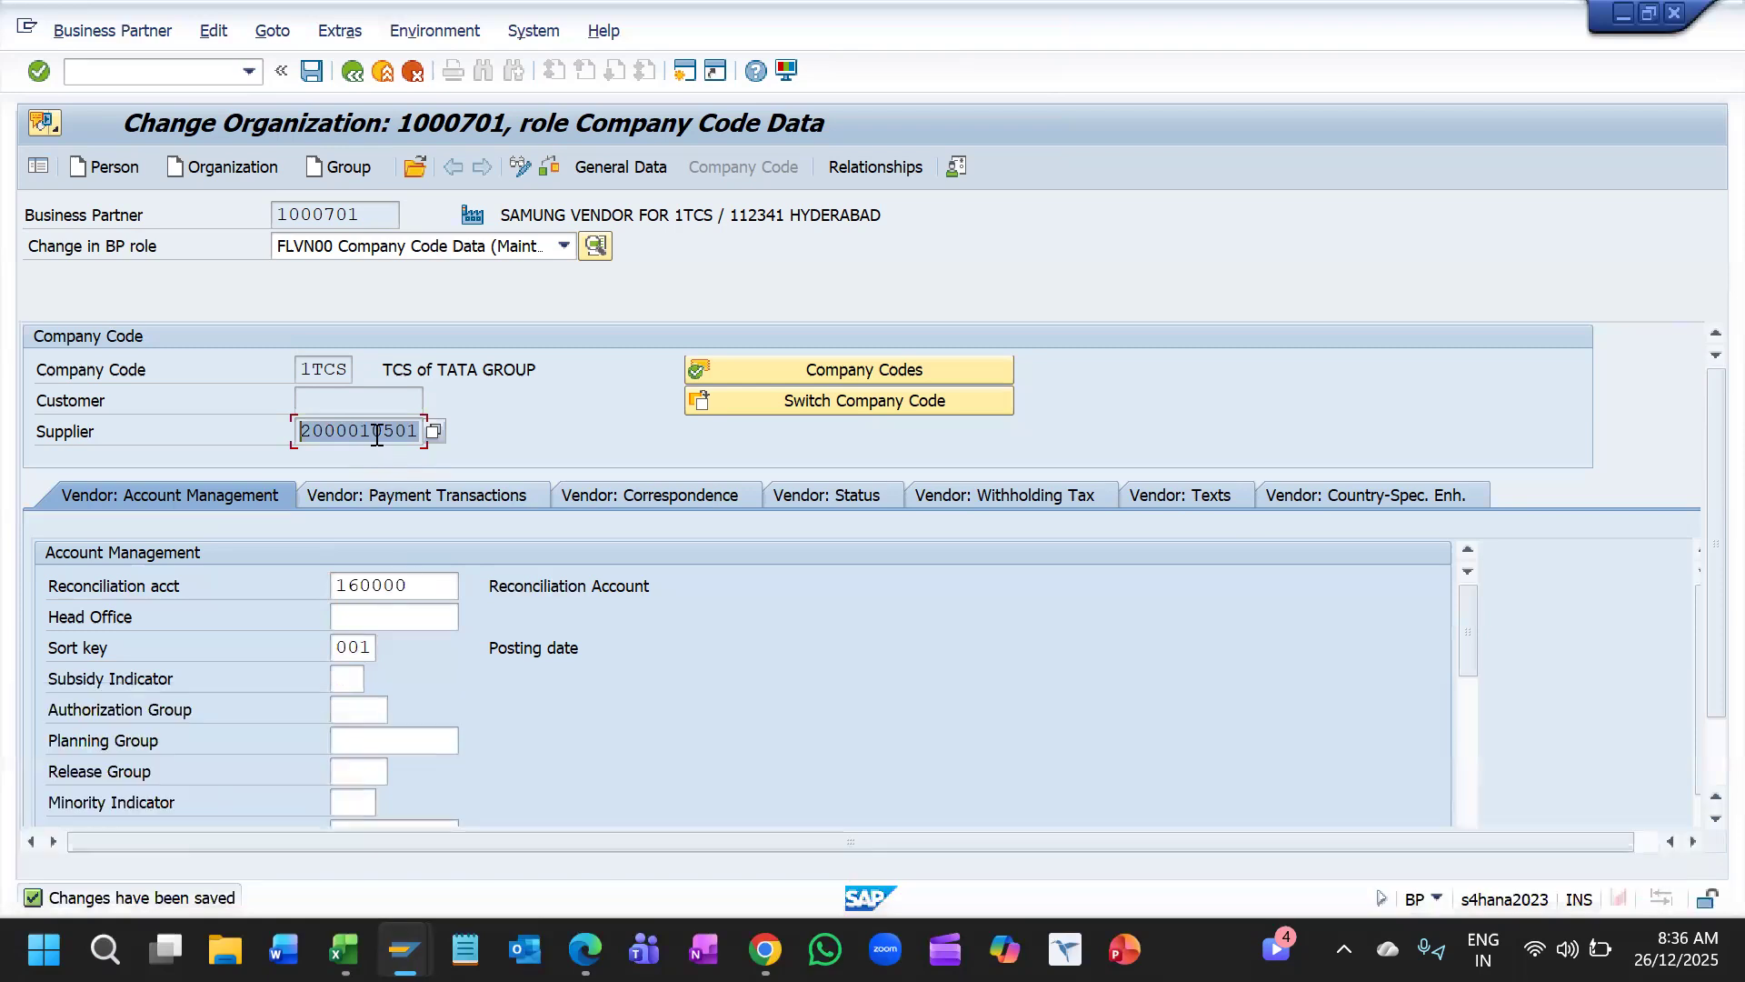
click(377, 435)
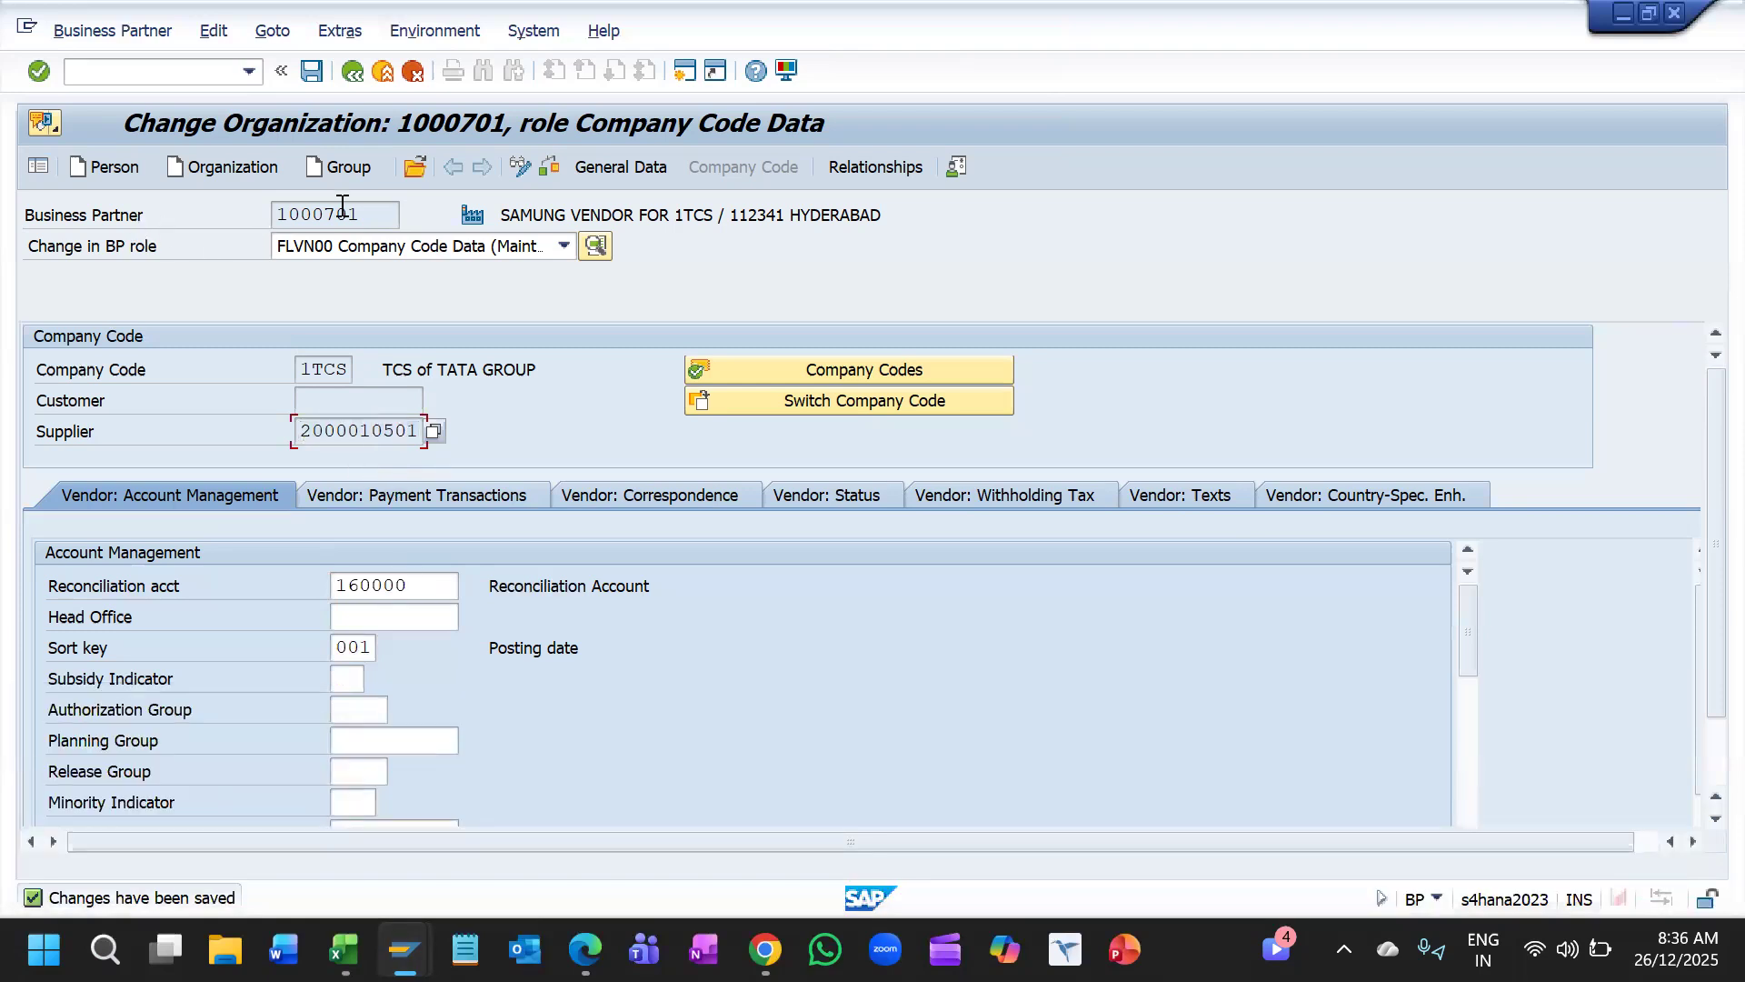
drag(361, 214, 301, 215)
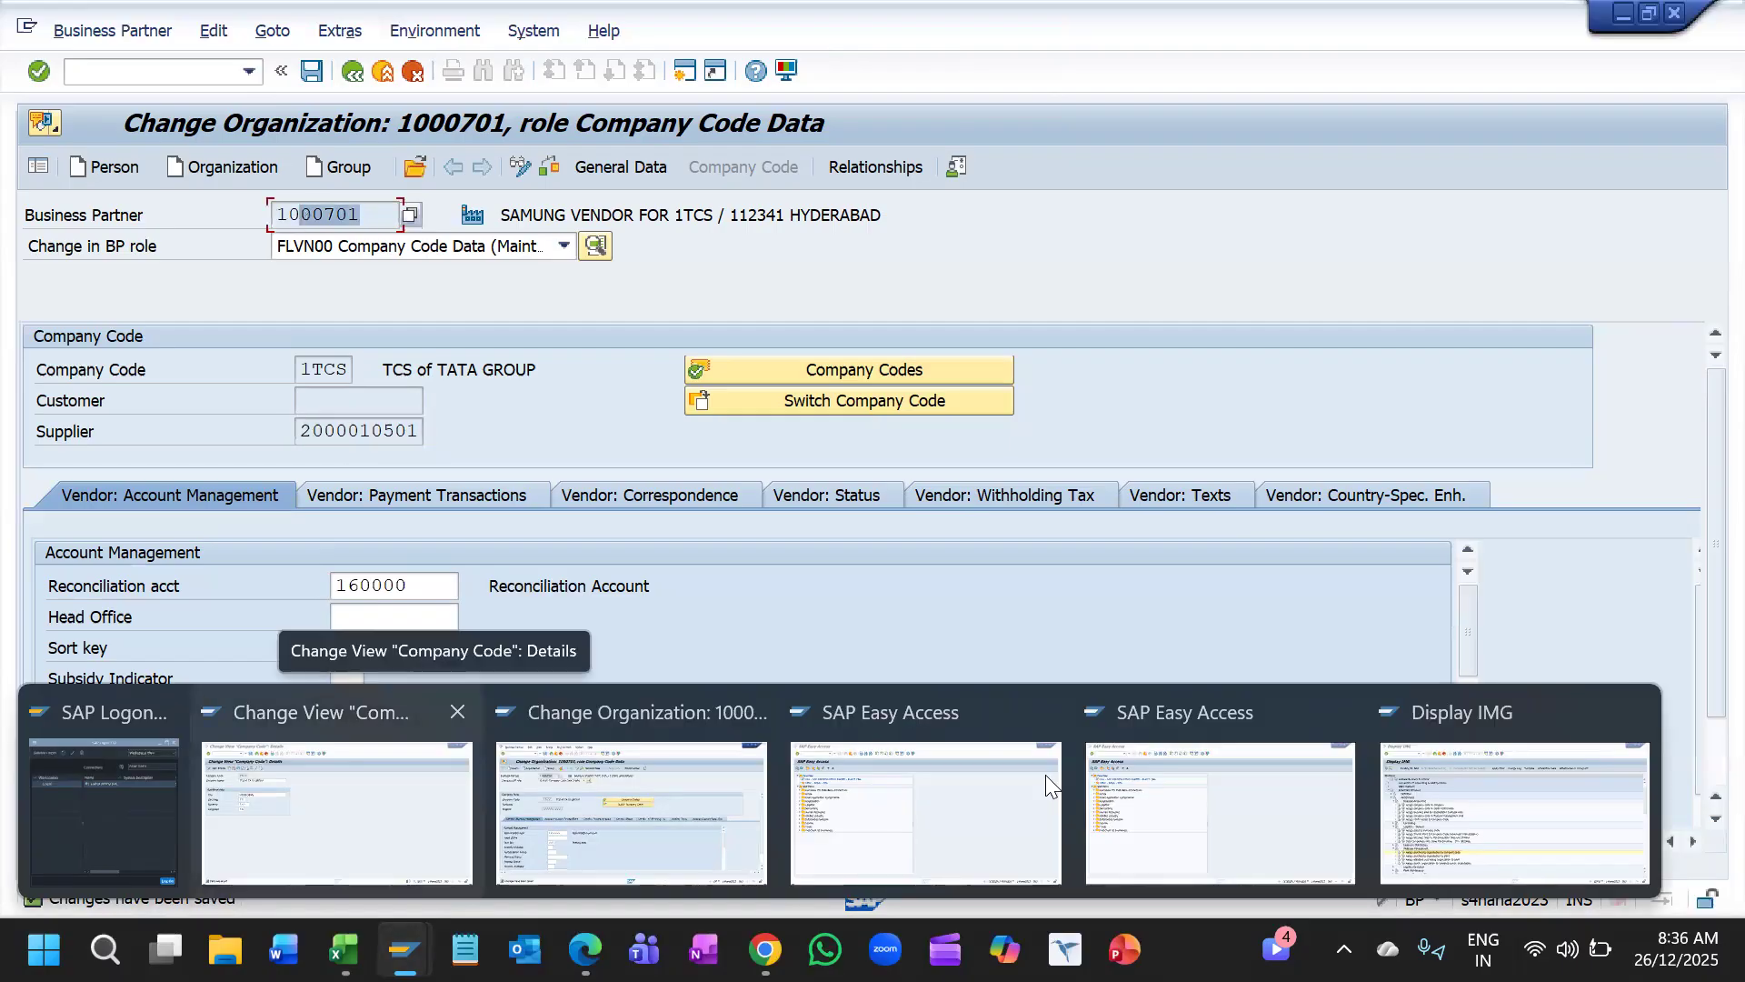
Step: Switch to the Display IMG session and expand Accounts Receivable and Accounts Payable under Financial Accounting
click(1483, 802)
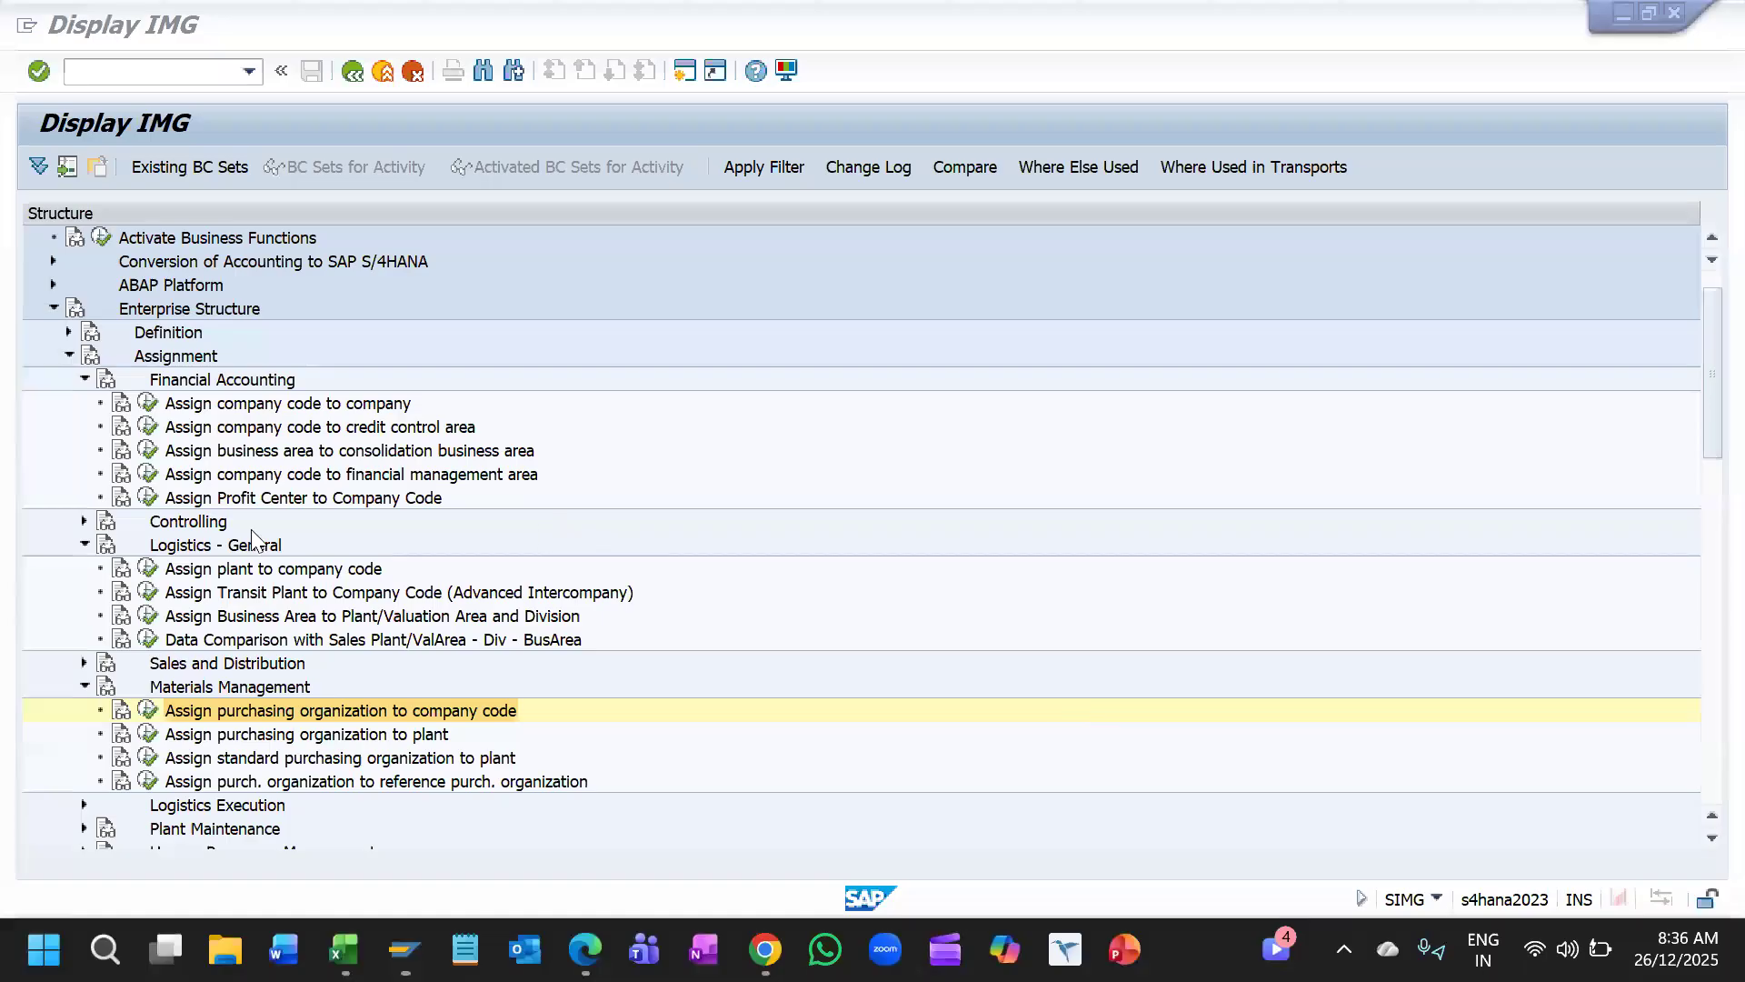
scroll(155, 401, up, 1)
scroll(222, 553, down, 2)
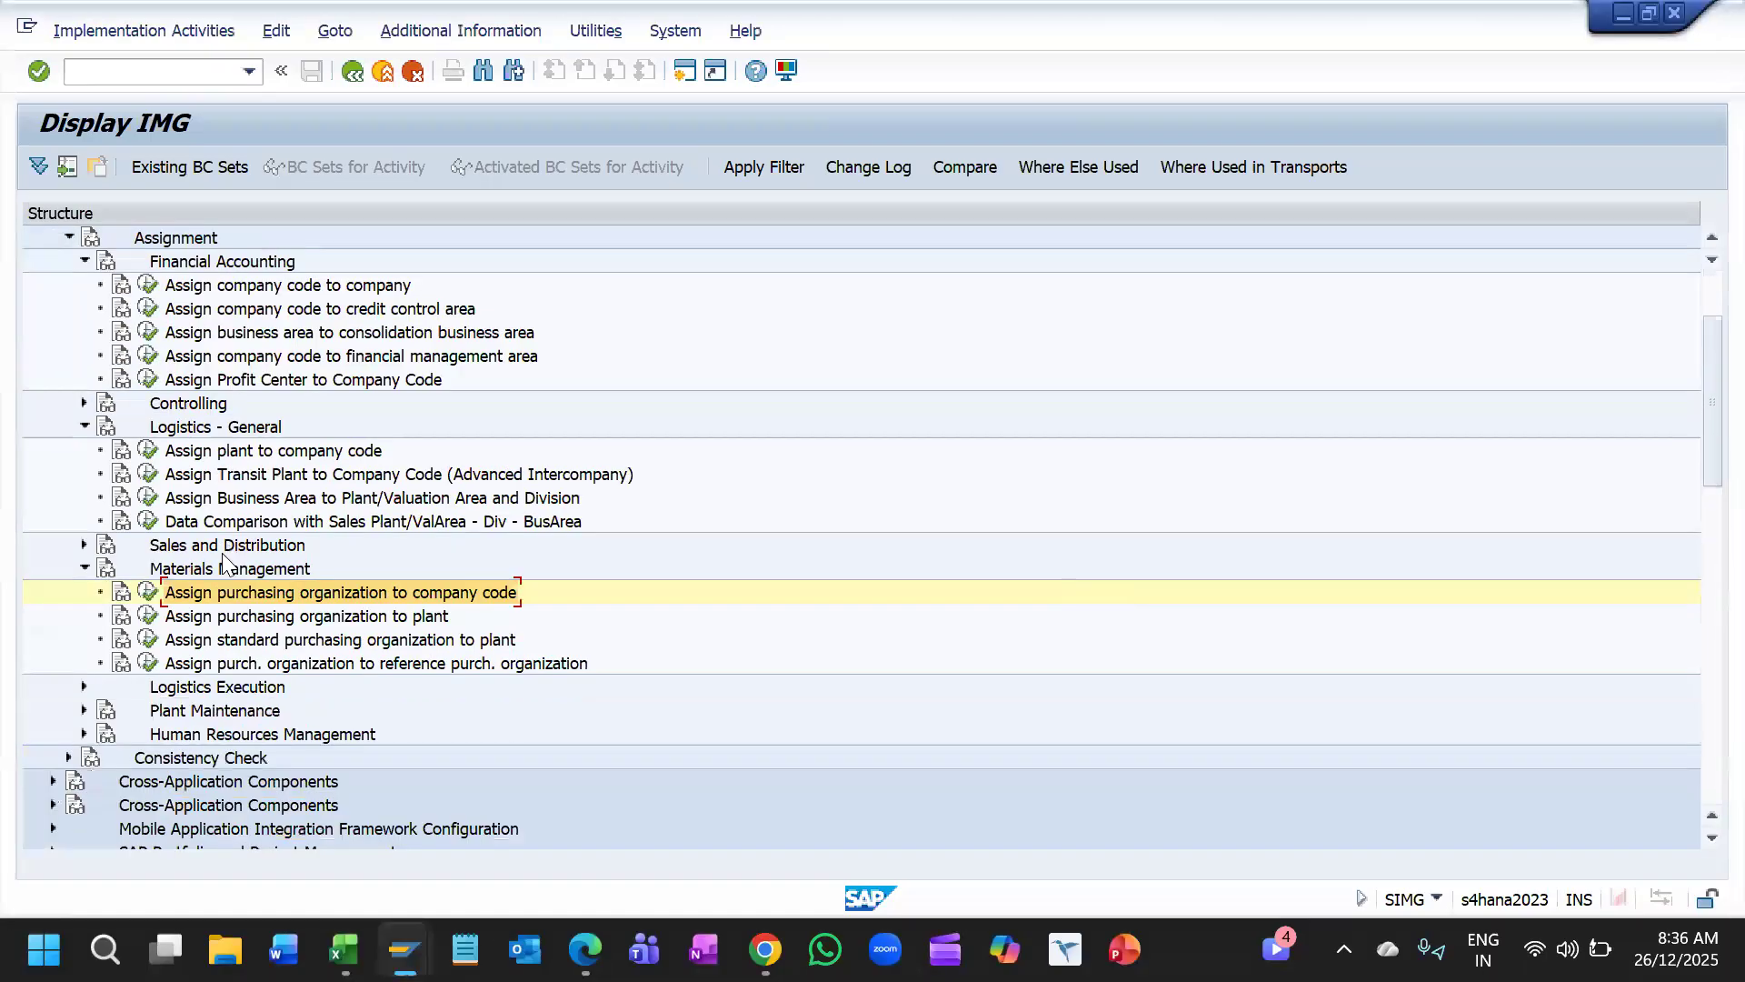
scroll(224, 560, down, 6)
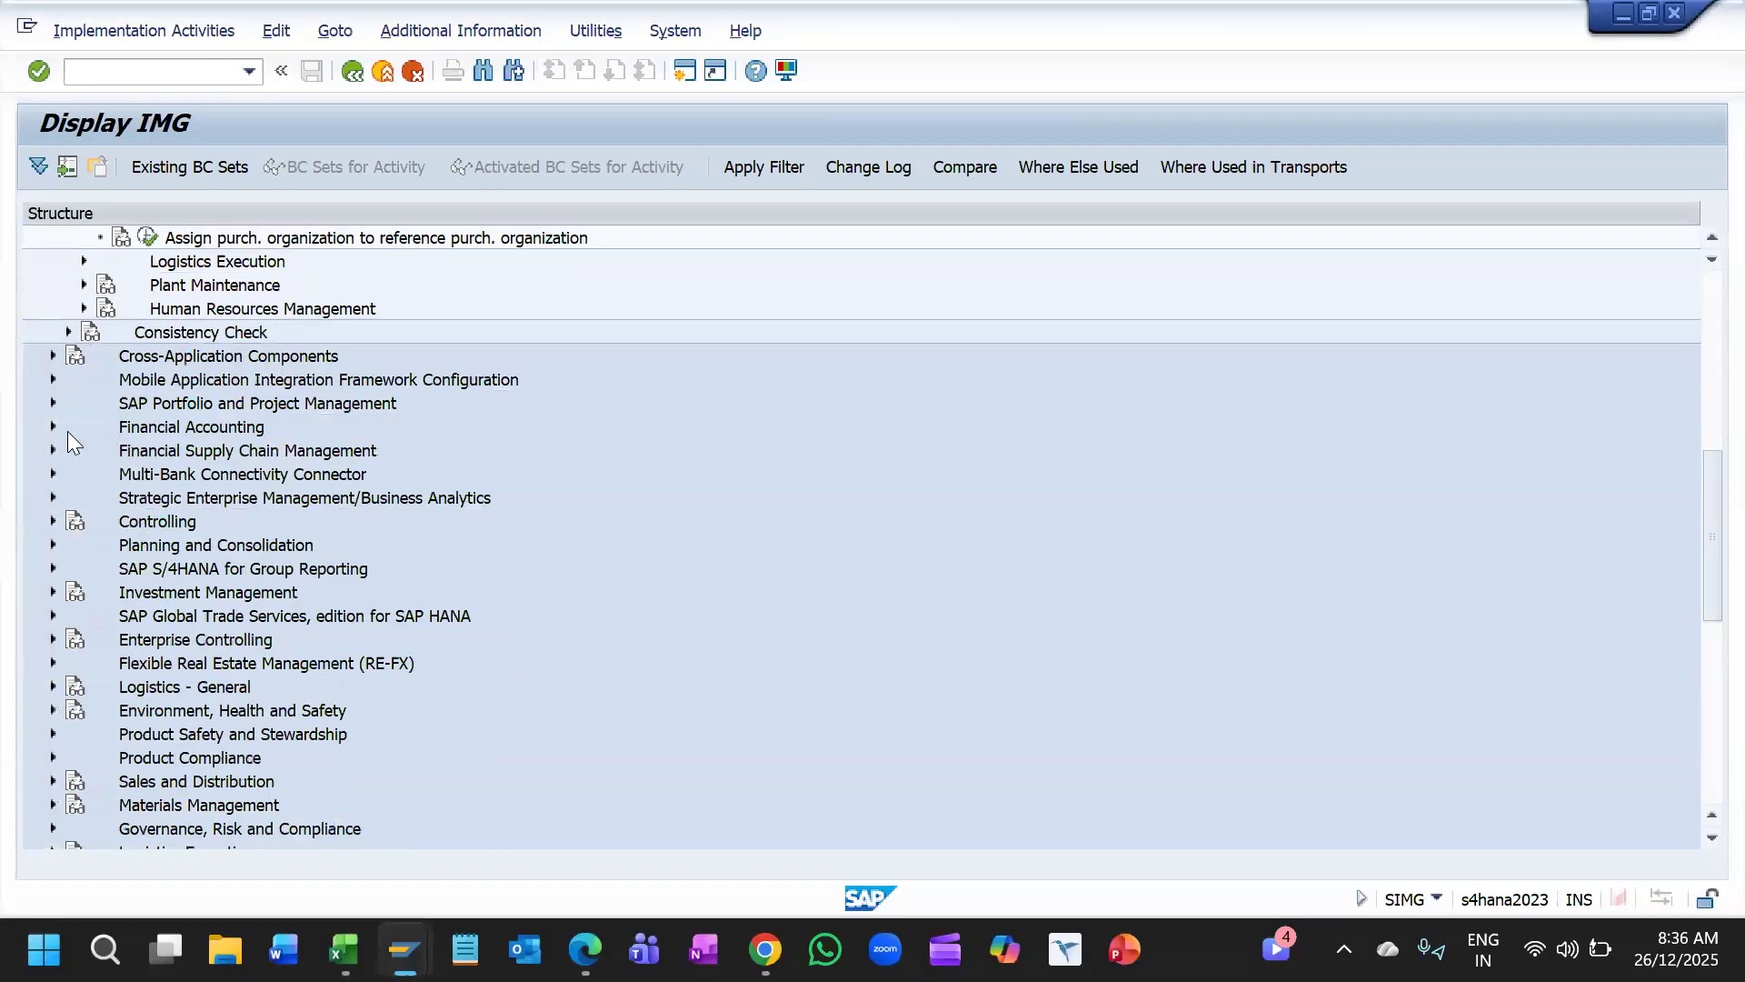
click(50, 426)
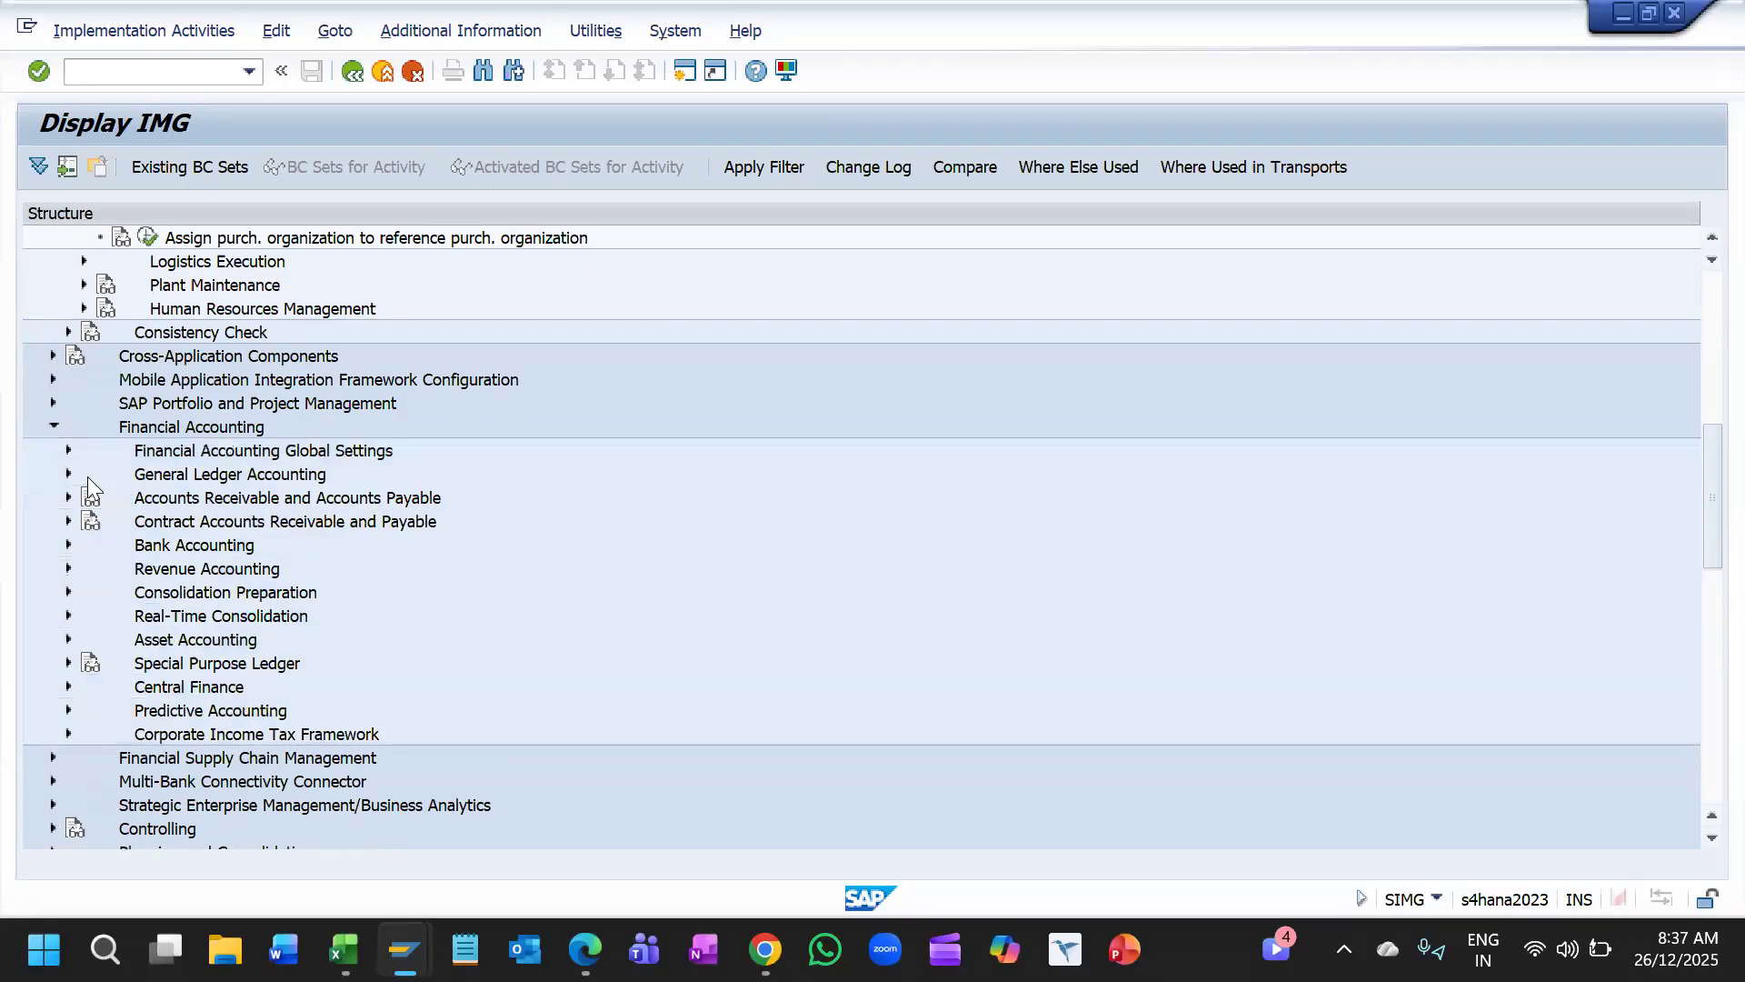
click(68, 449)
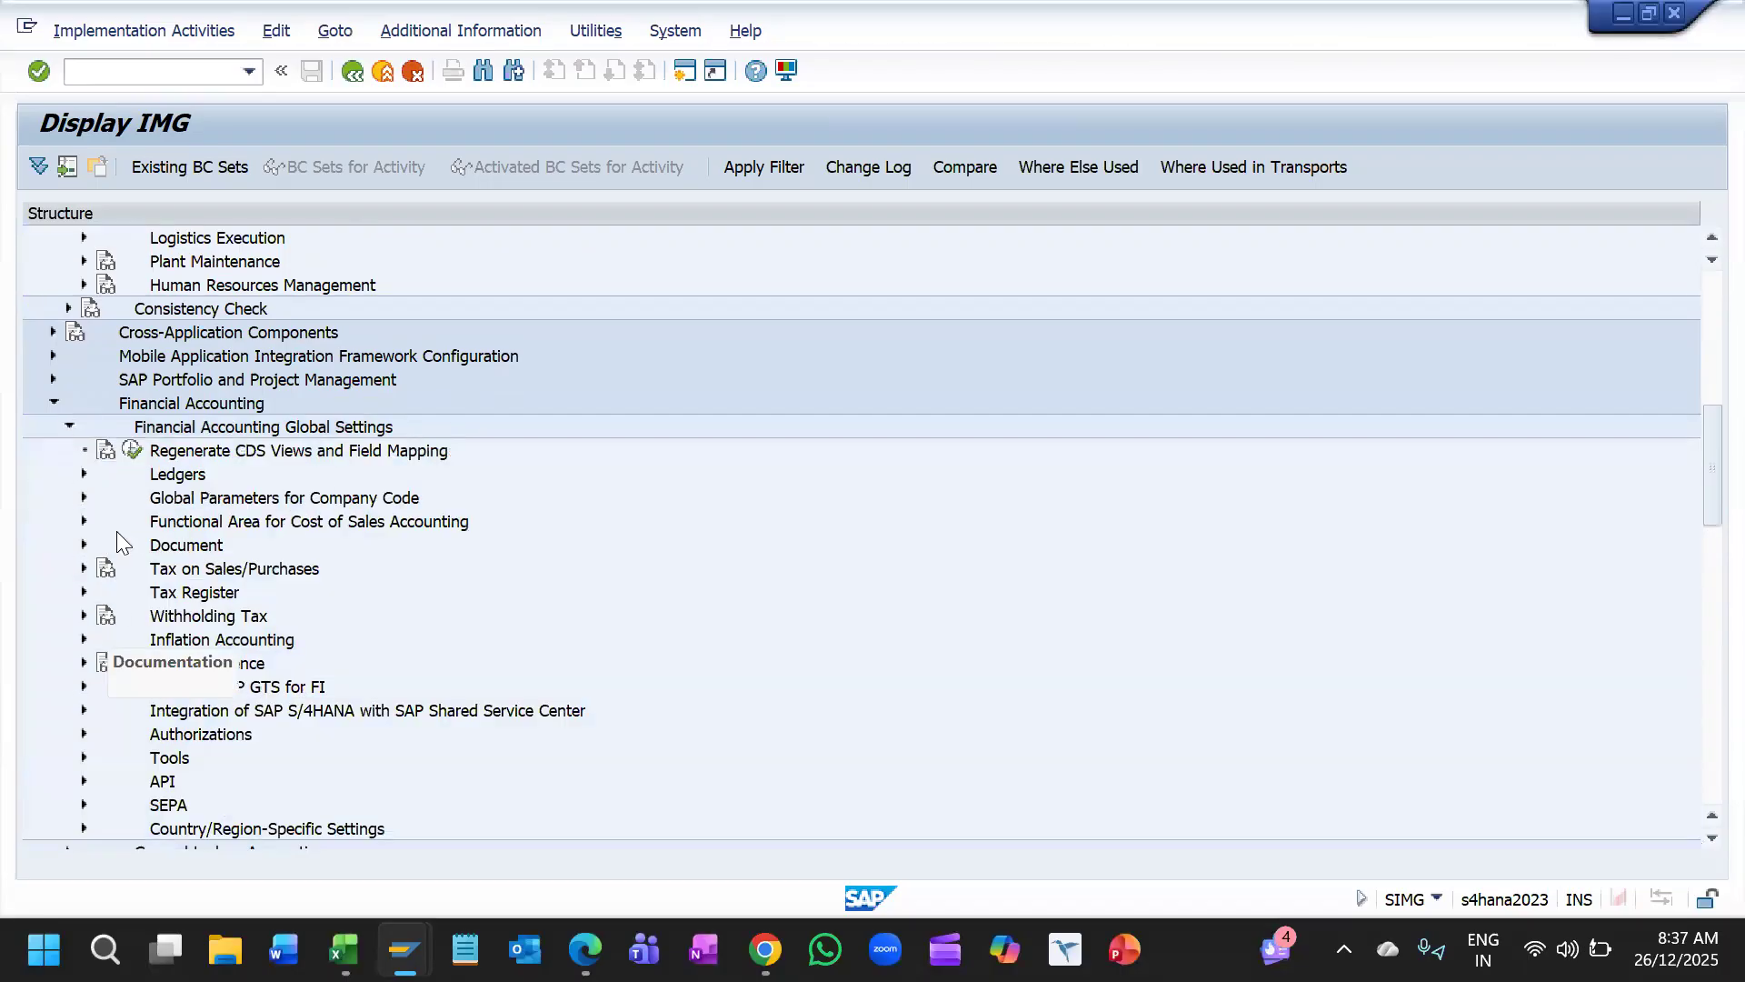
click(69, 428)
click(68, 474)
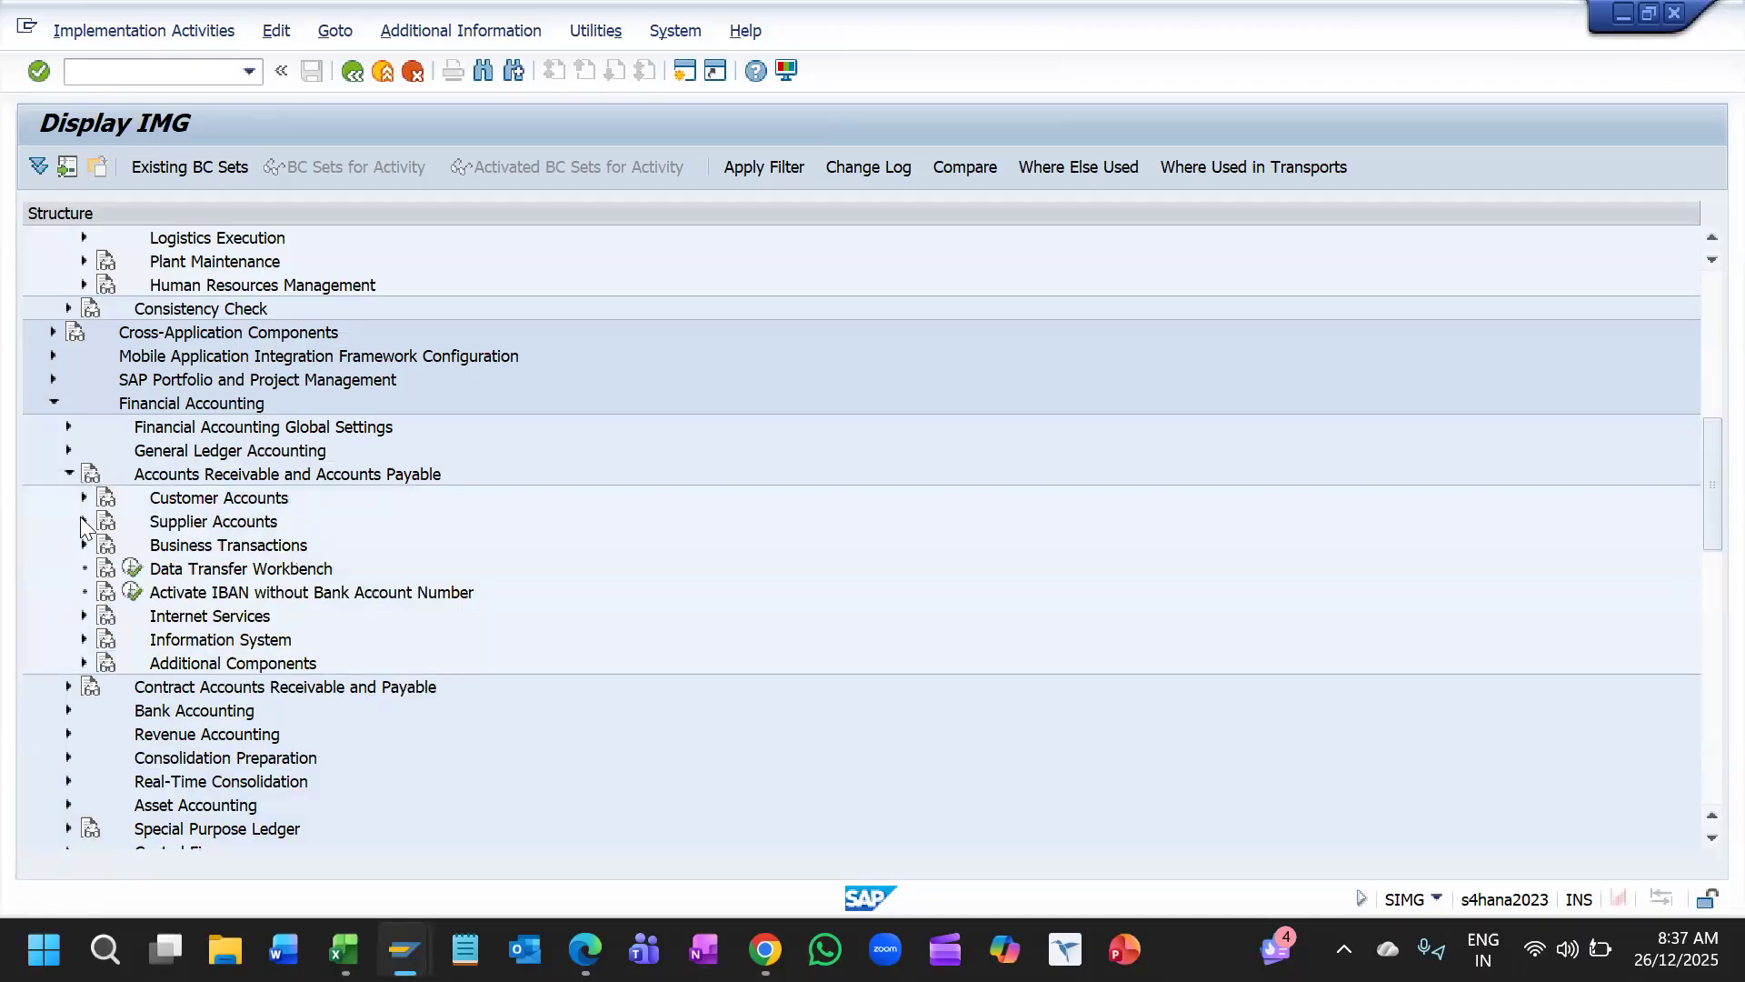
Step: Expand Supplier Accounts, Master Data down to Preparations for Creating Supplier Master Data
click(82, 519)
click(99, 545)
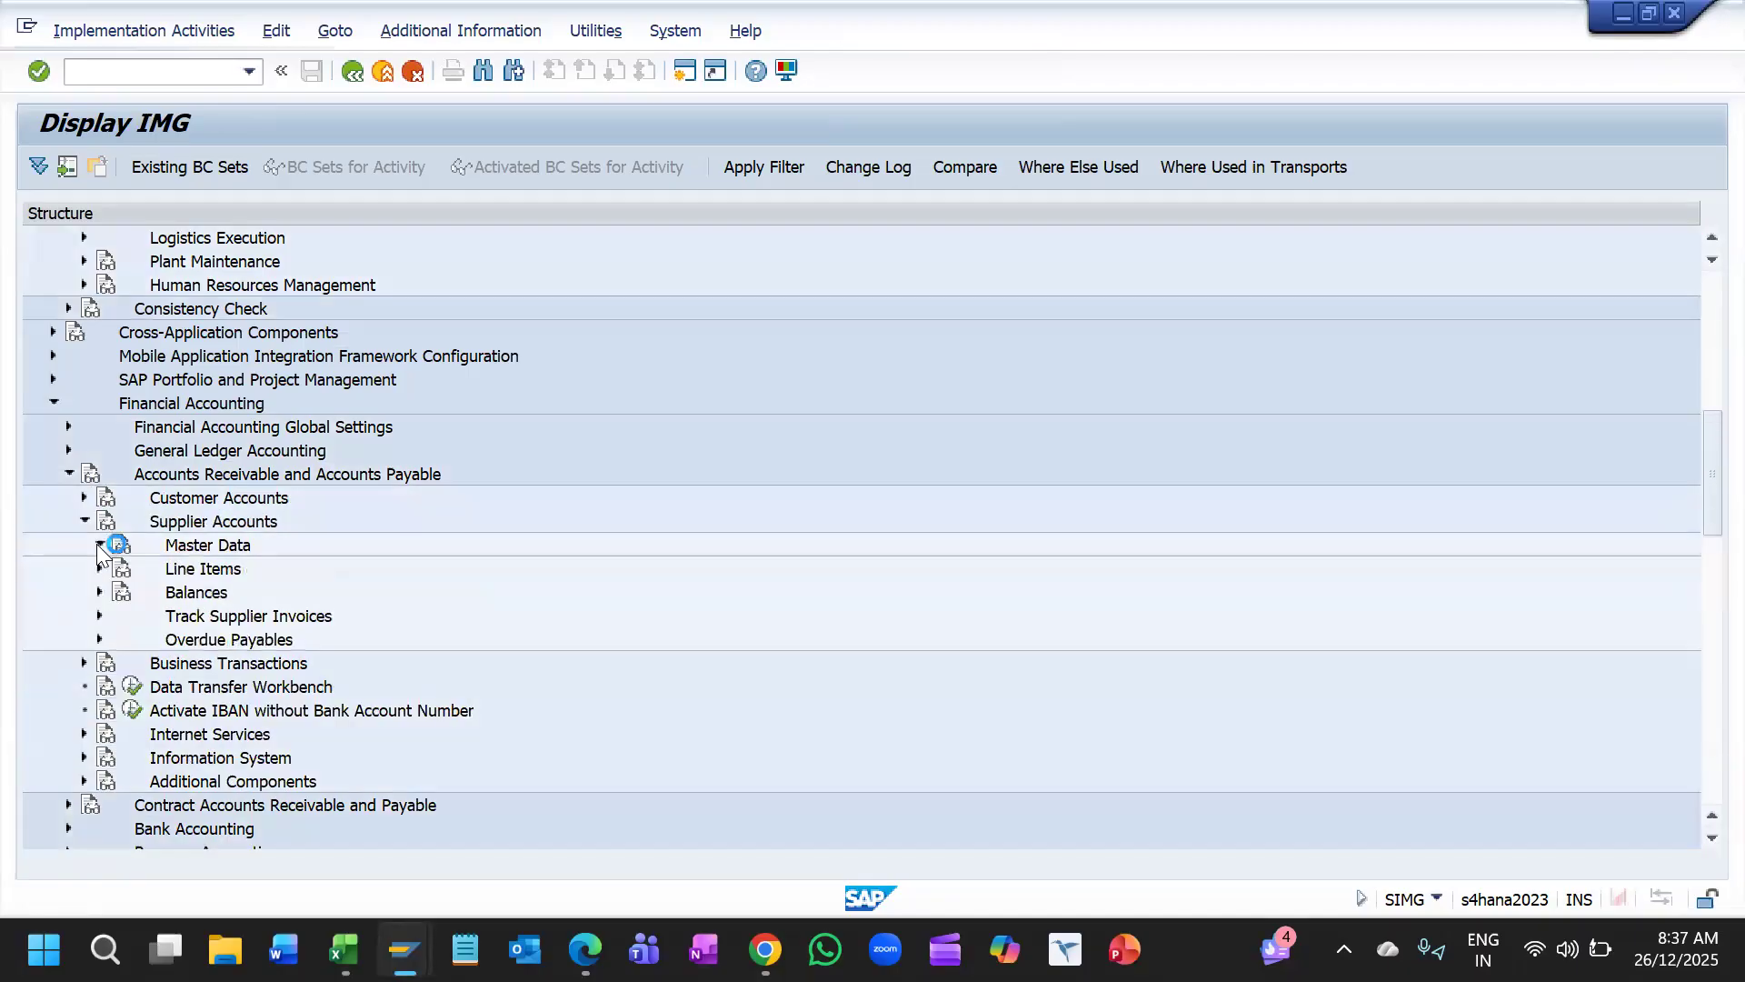
click(115, 568)
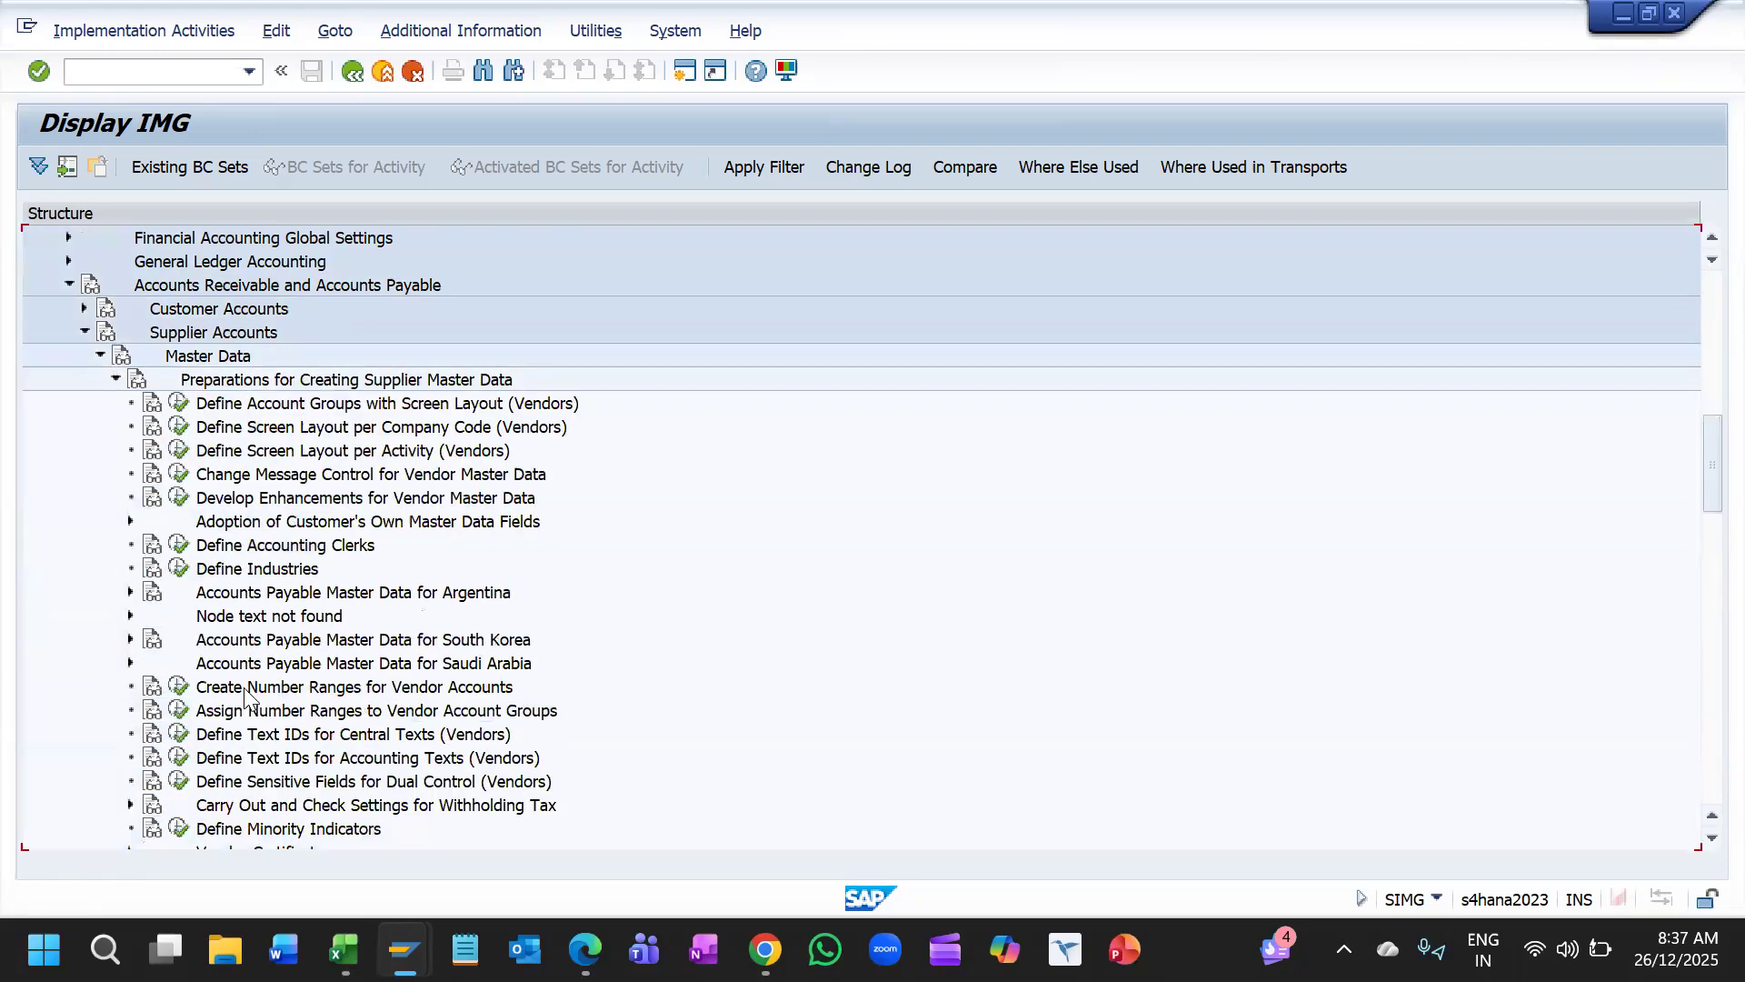
Step: Run the Create Number Ranges for Vendor Accounts activity and open the KREDITOR intervals for editing
click(325, 714)
scroll(328, 718, down, 2)
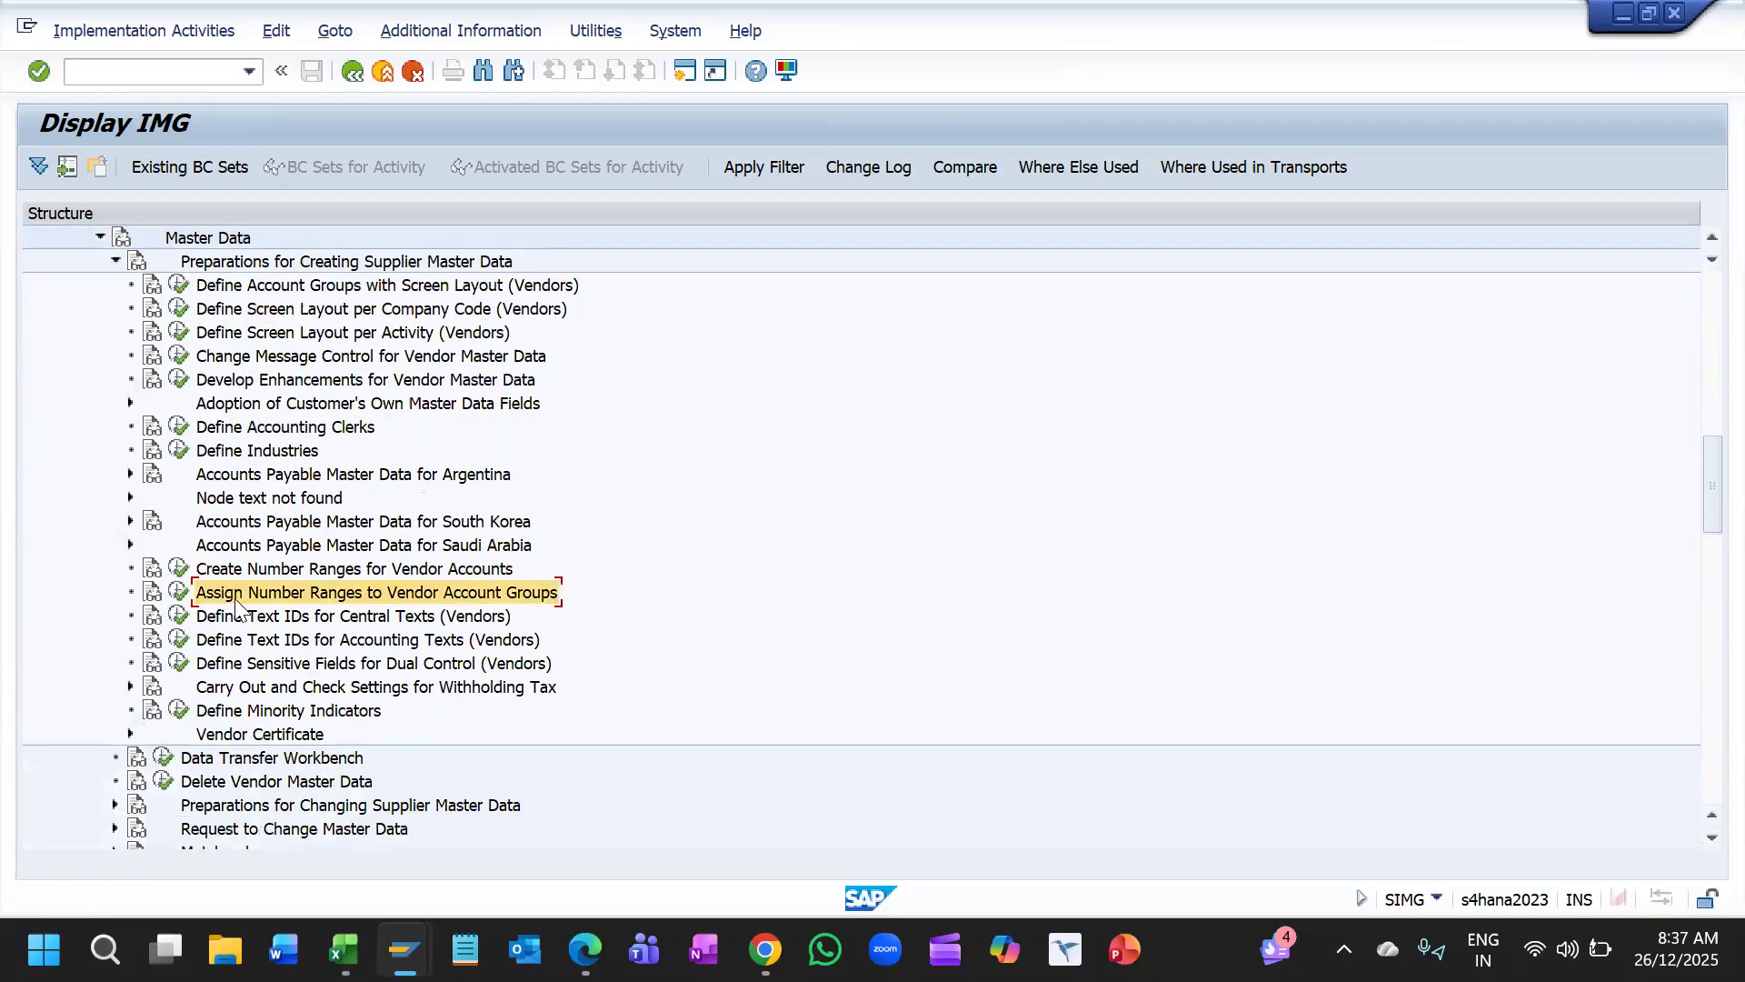
click(207, 571)
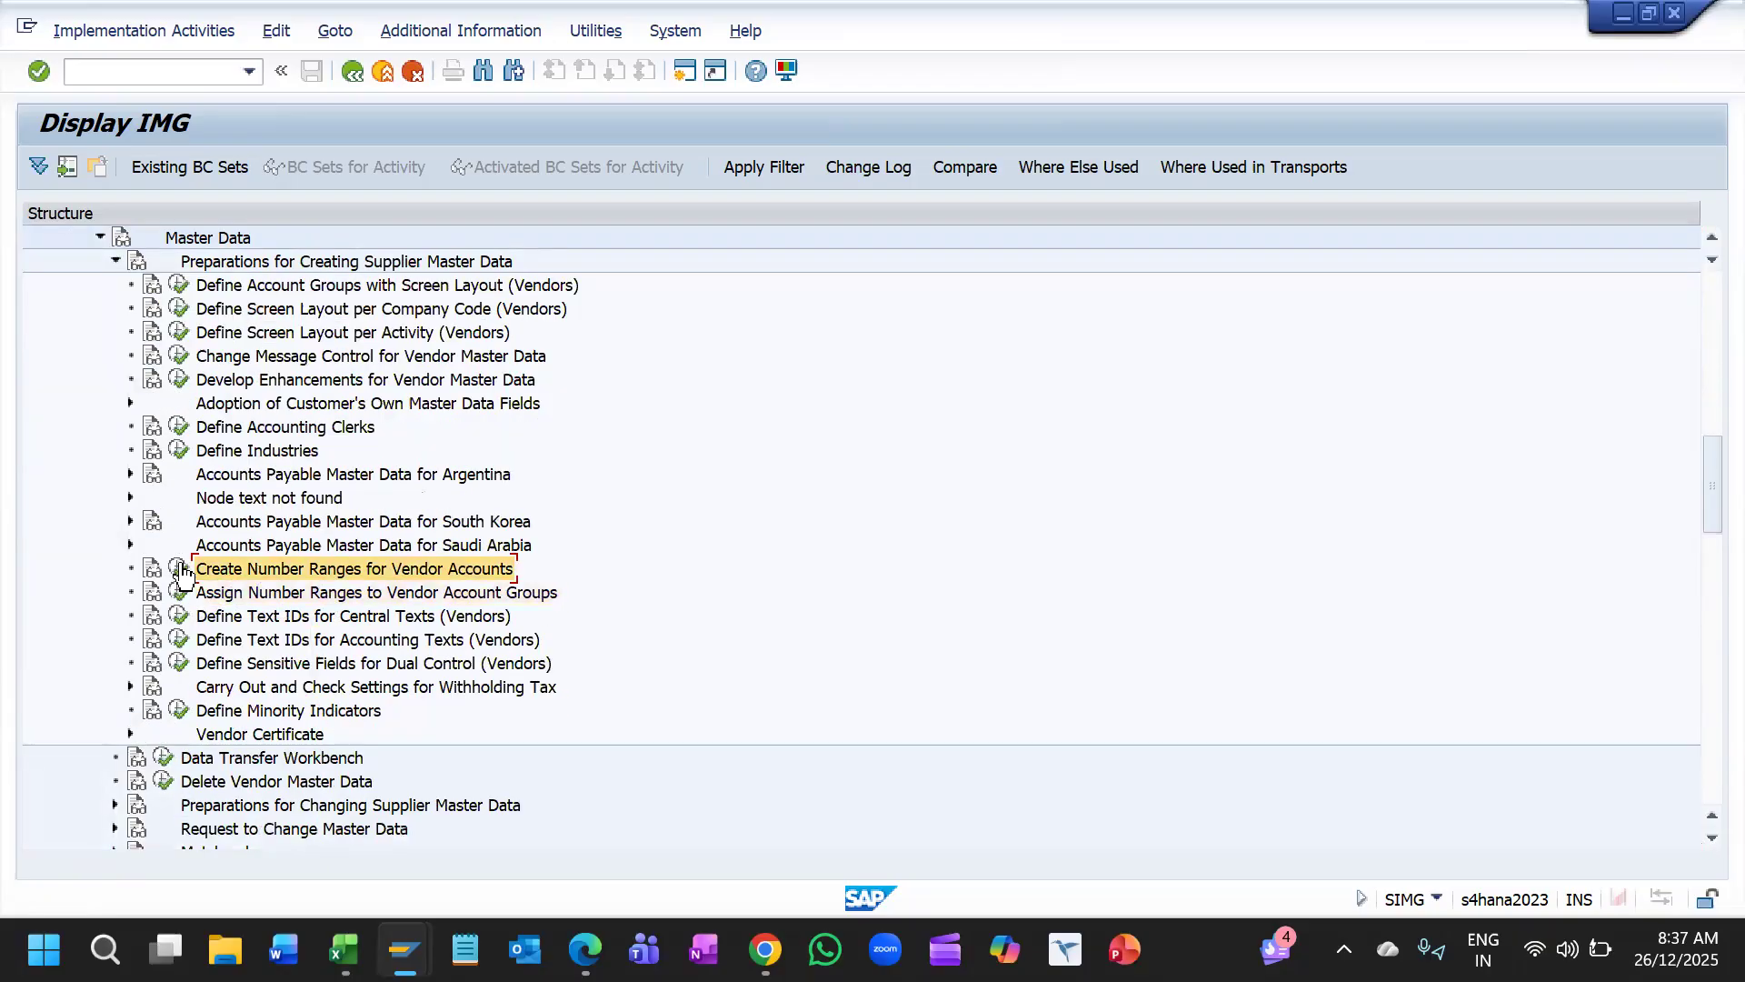
click(178, 571)
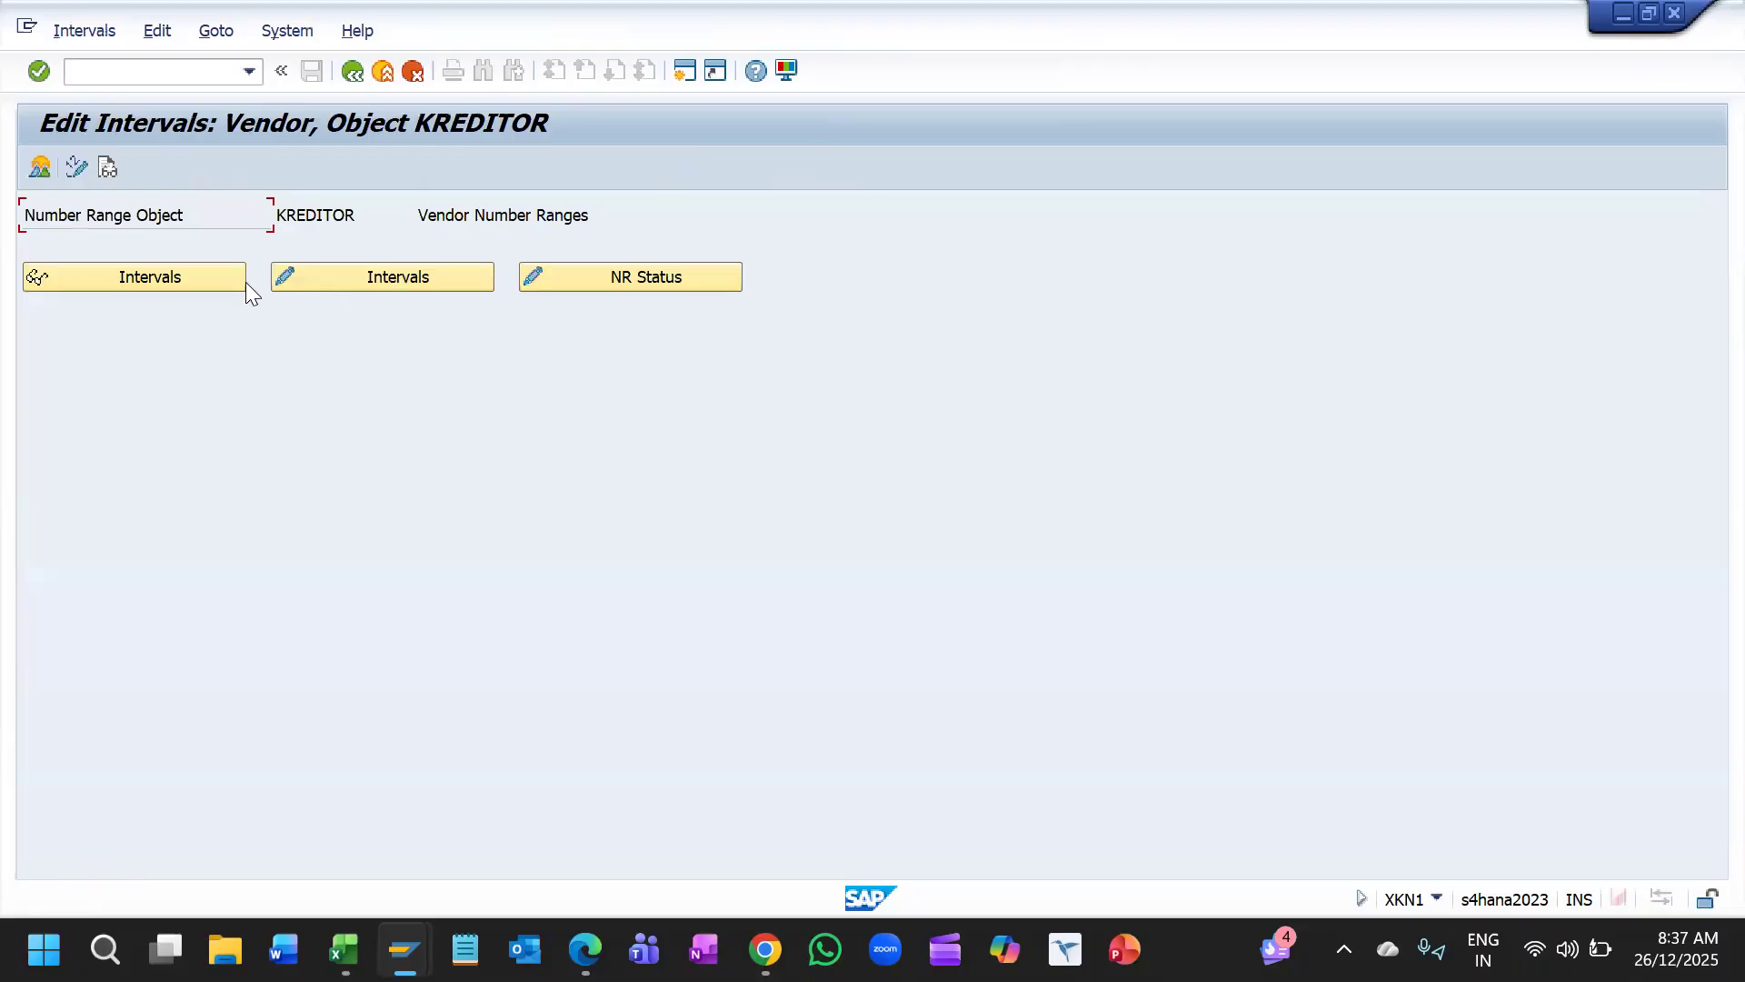
click(321, 280)
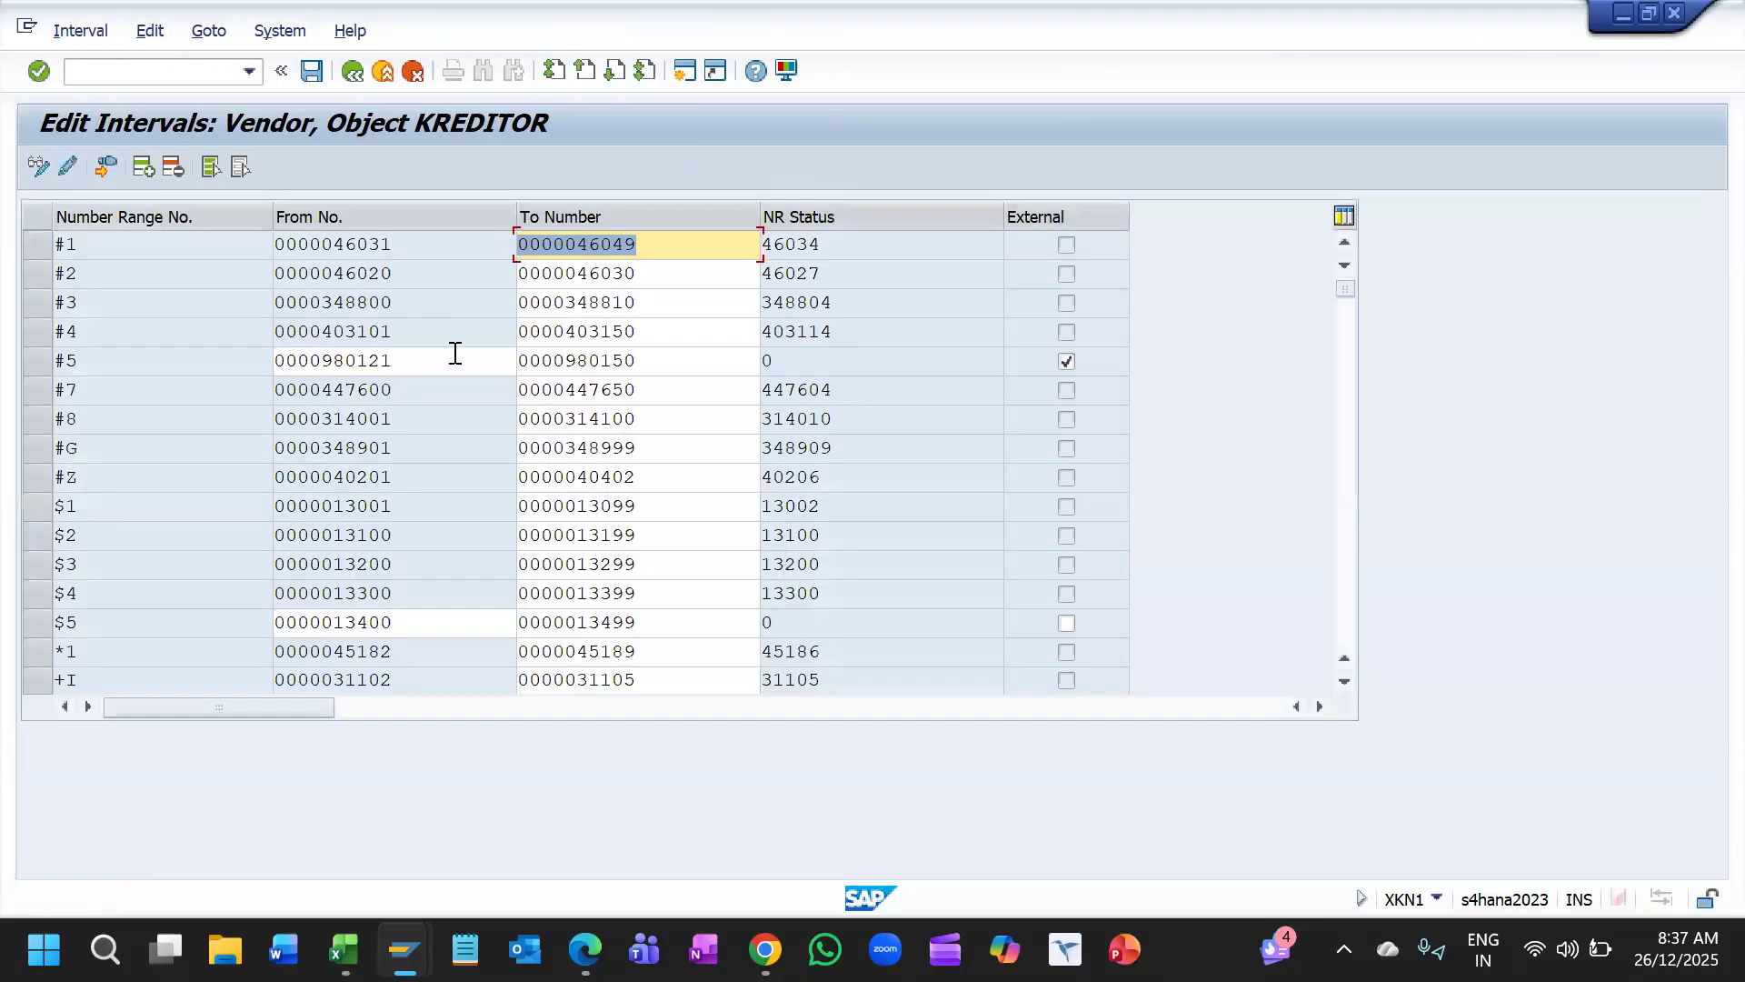
Step: Locate vendor number range 1N and examine its starting number and current number status
click(1345, 611)
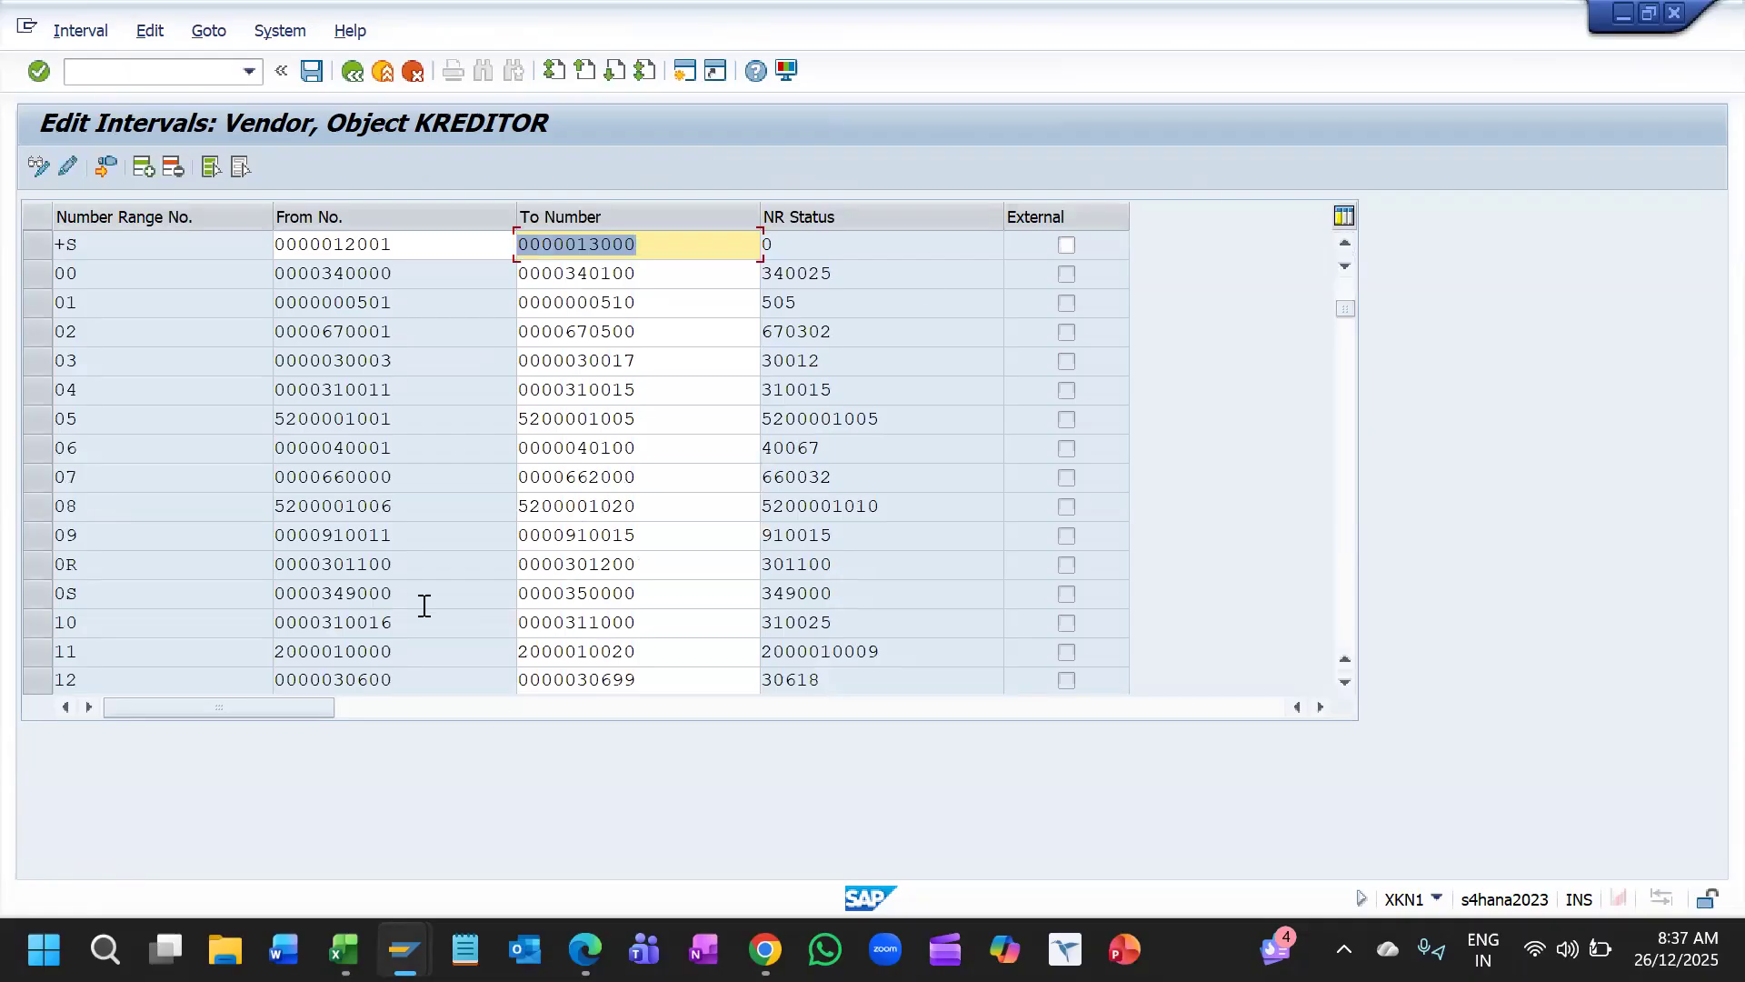
click(1347, 609)
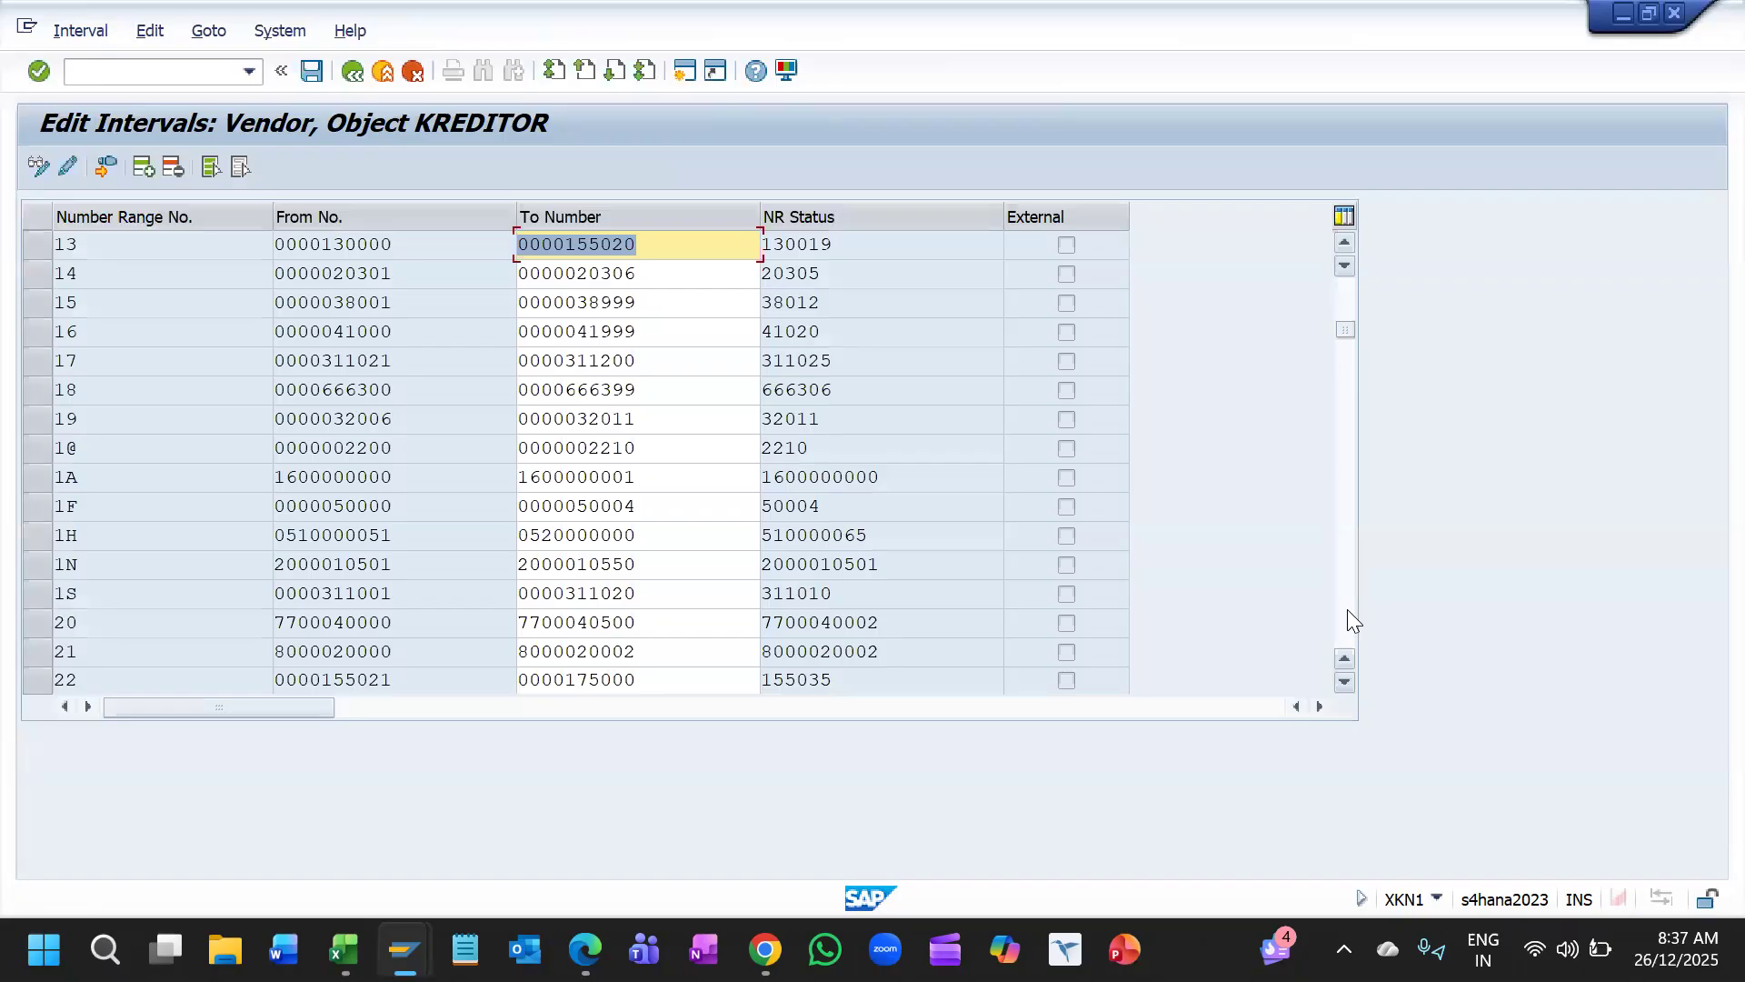
click(49, 567)
double_click(782, 569)
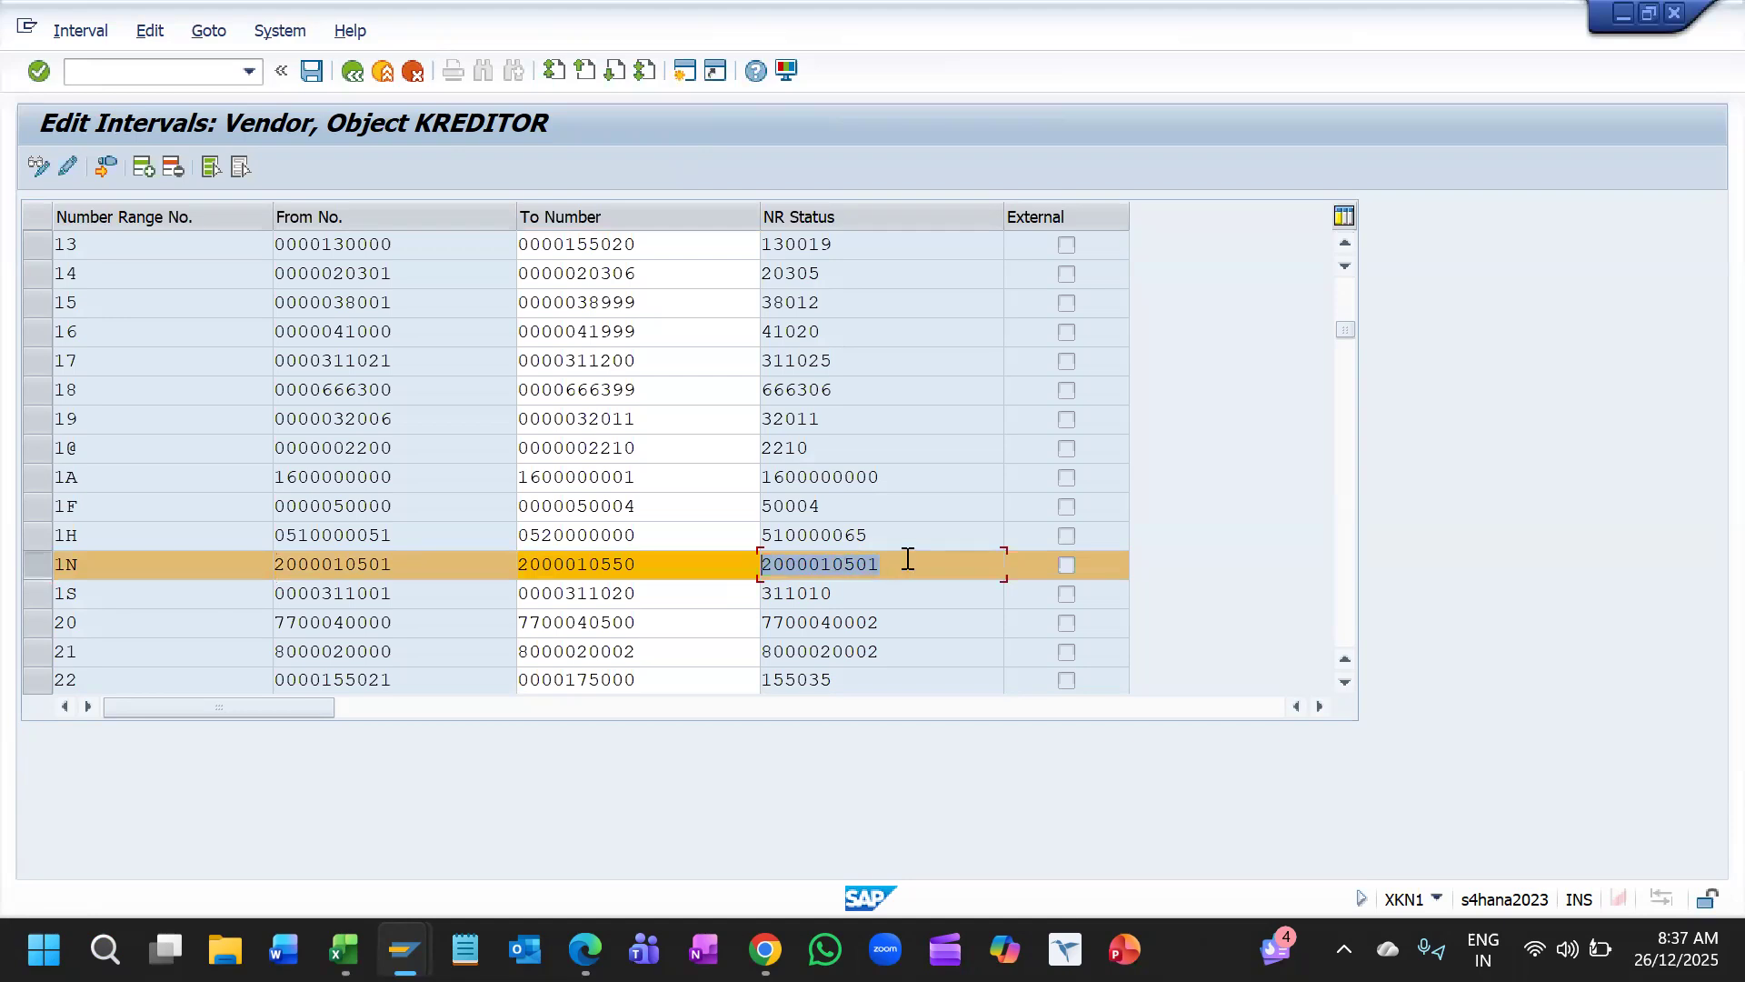
drag(900, 561, 772, 564)
drag(405, 569, 255, 565)
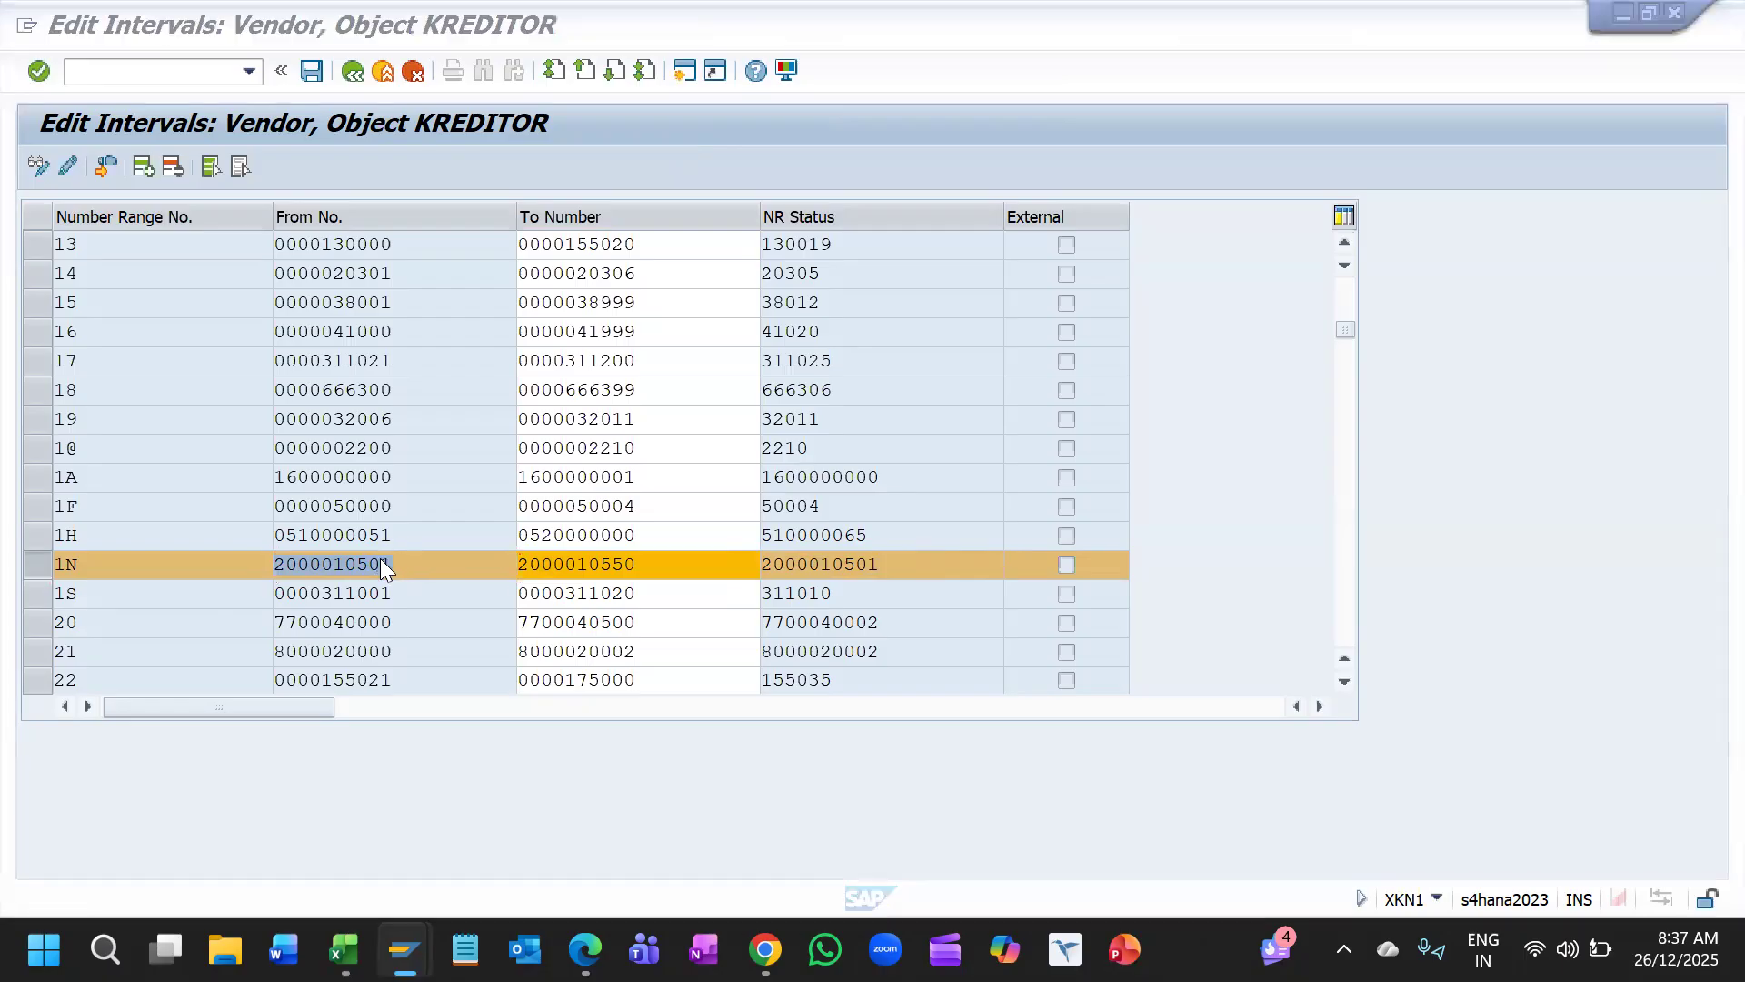
Step: Compare the 1TCS business partner's supplier number with the current status of vendor number range 1N, and return to Display IMG
key(alt+Tab)
drag(406, 430, 269, 432)
key(alt+Tab)
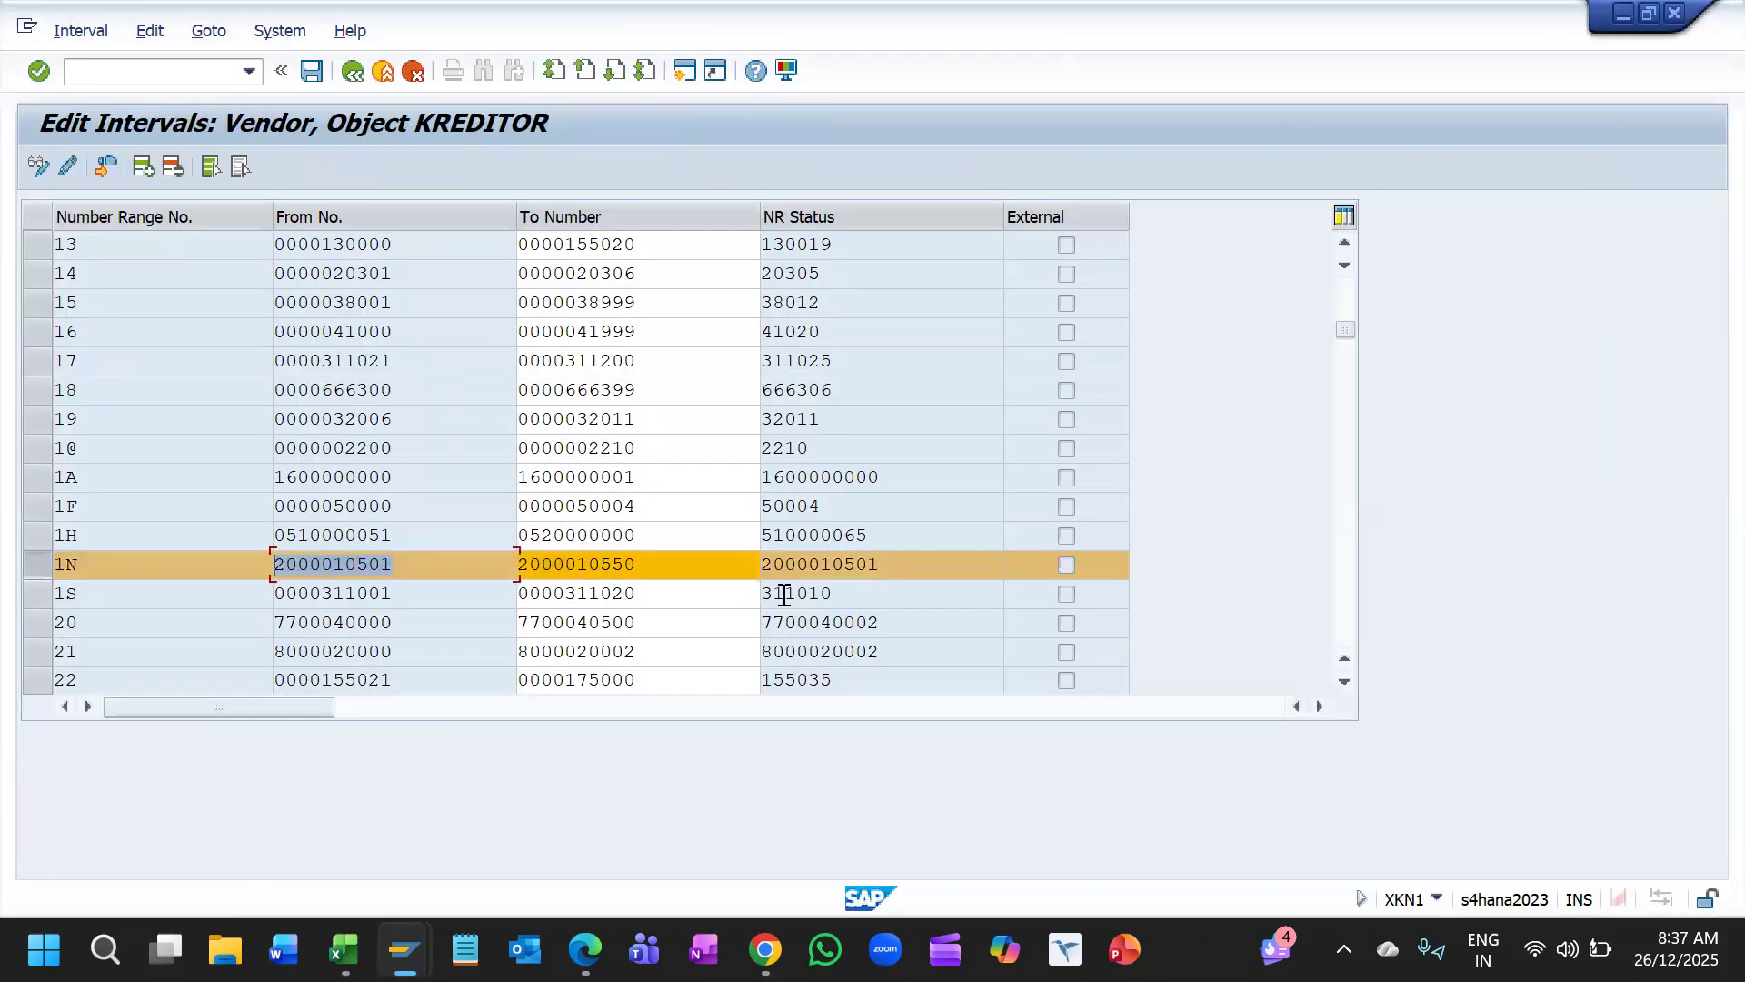
click(906, 566)
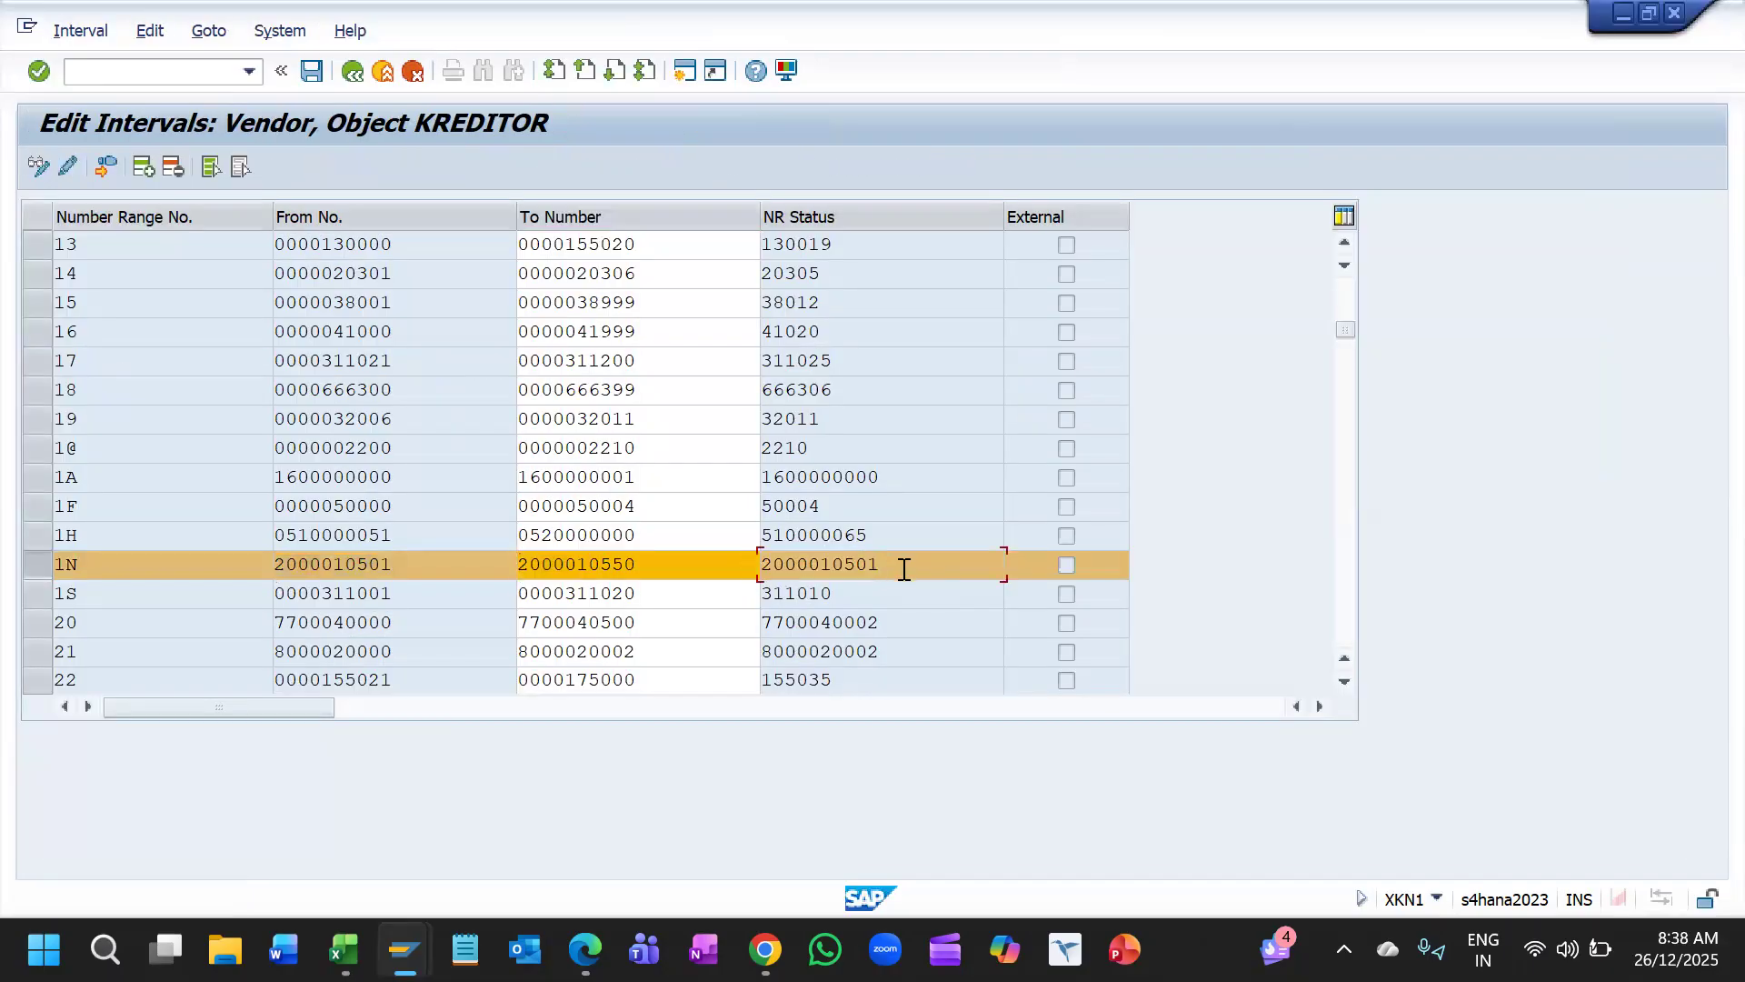
key(F3)
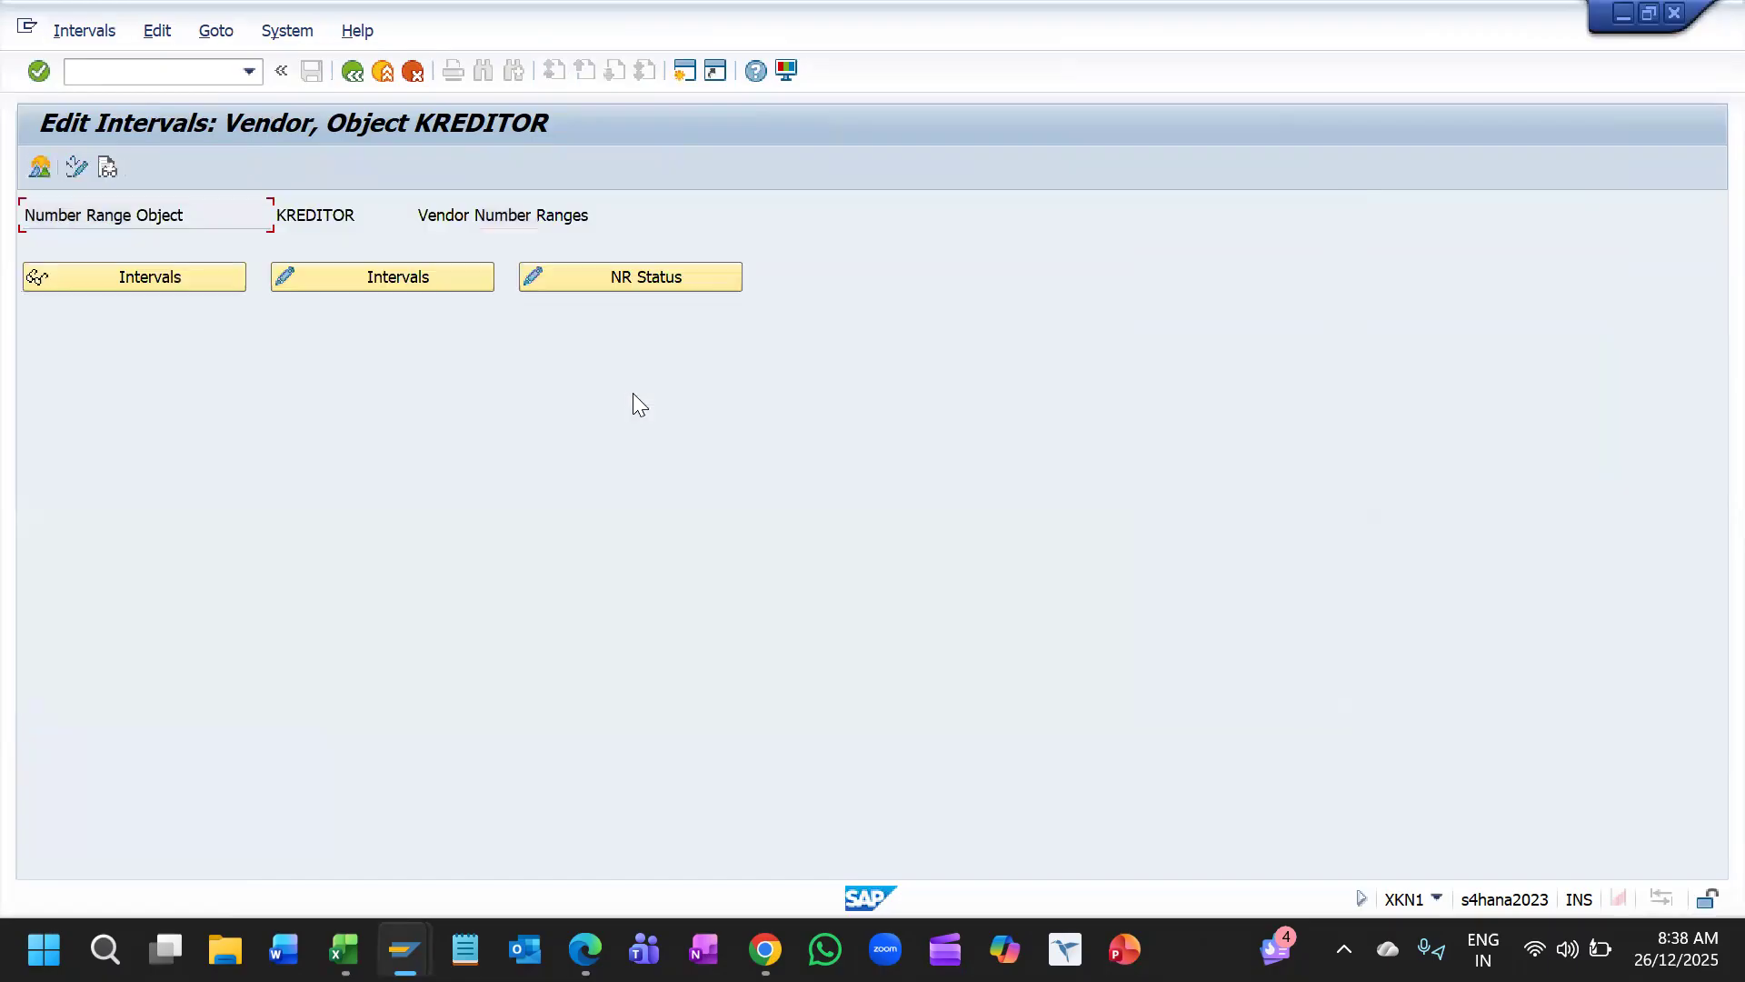
key(F3)
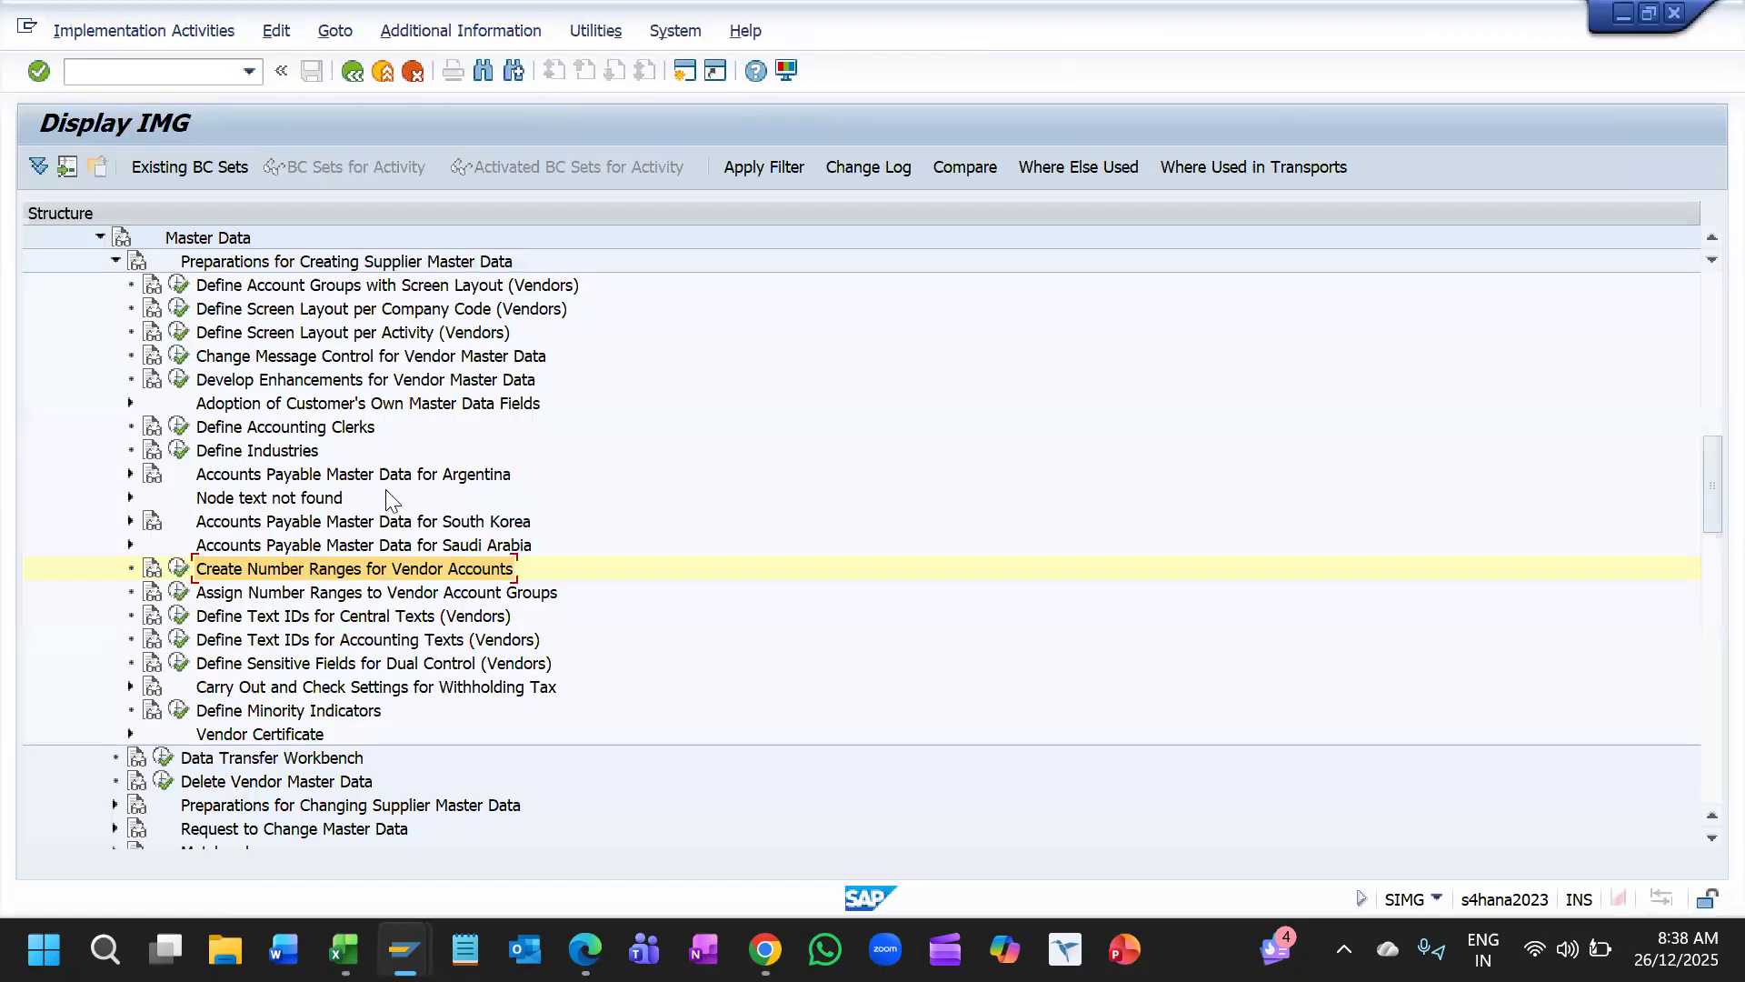
Step: Collapse Enterprise Structure and expand Cross-Application Components in the implementation guide
scroll(389, 490, up, 13)
scroll(387, 492, up, 2)
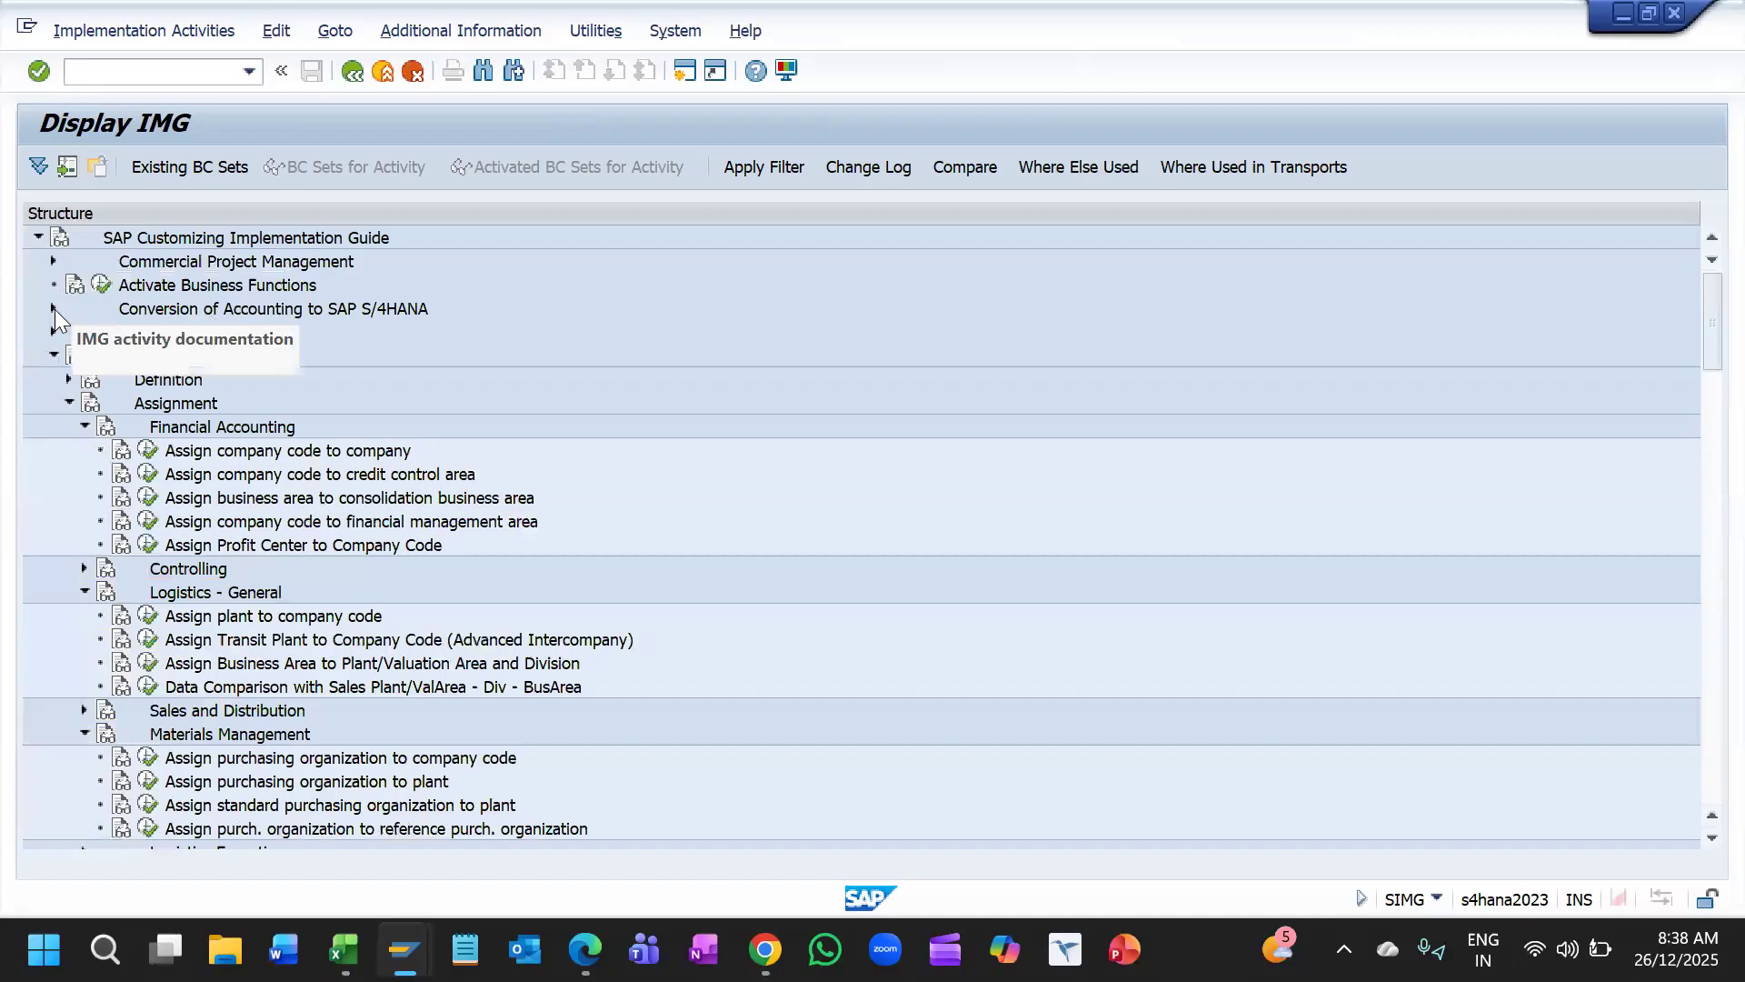
click(53, 355)
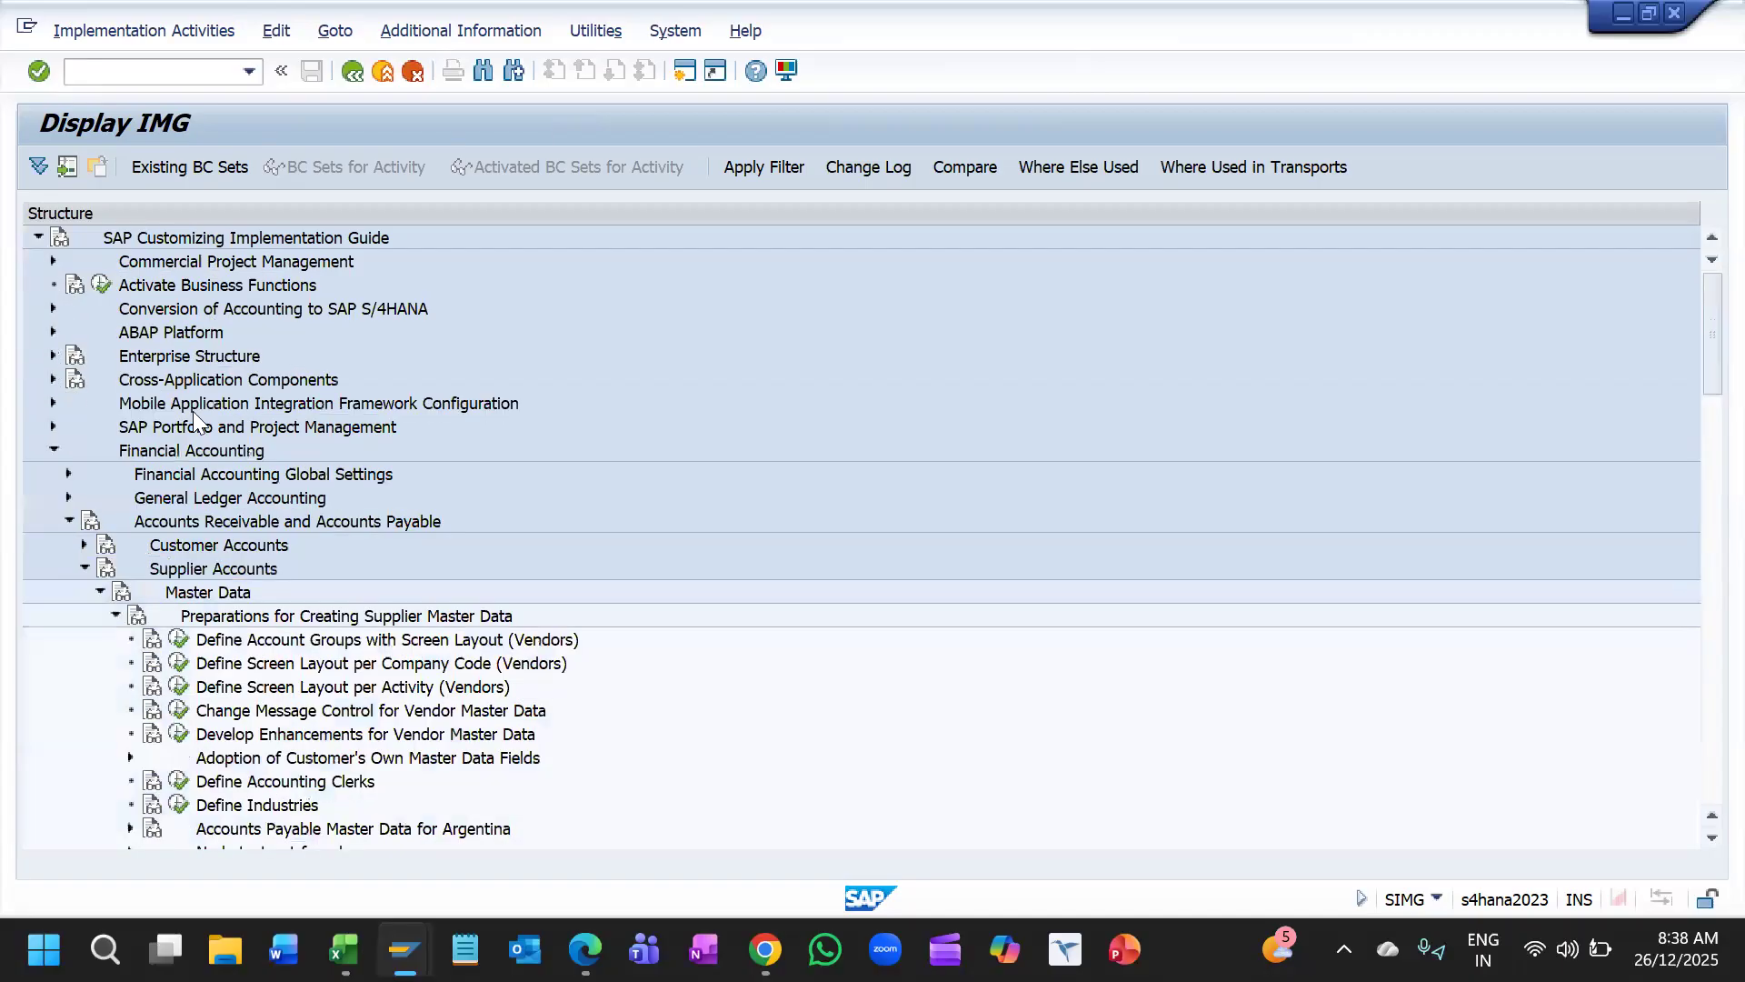
double_click(319, 386)
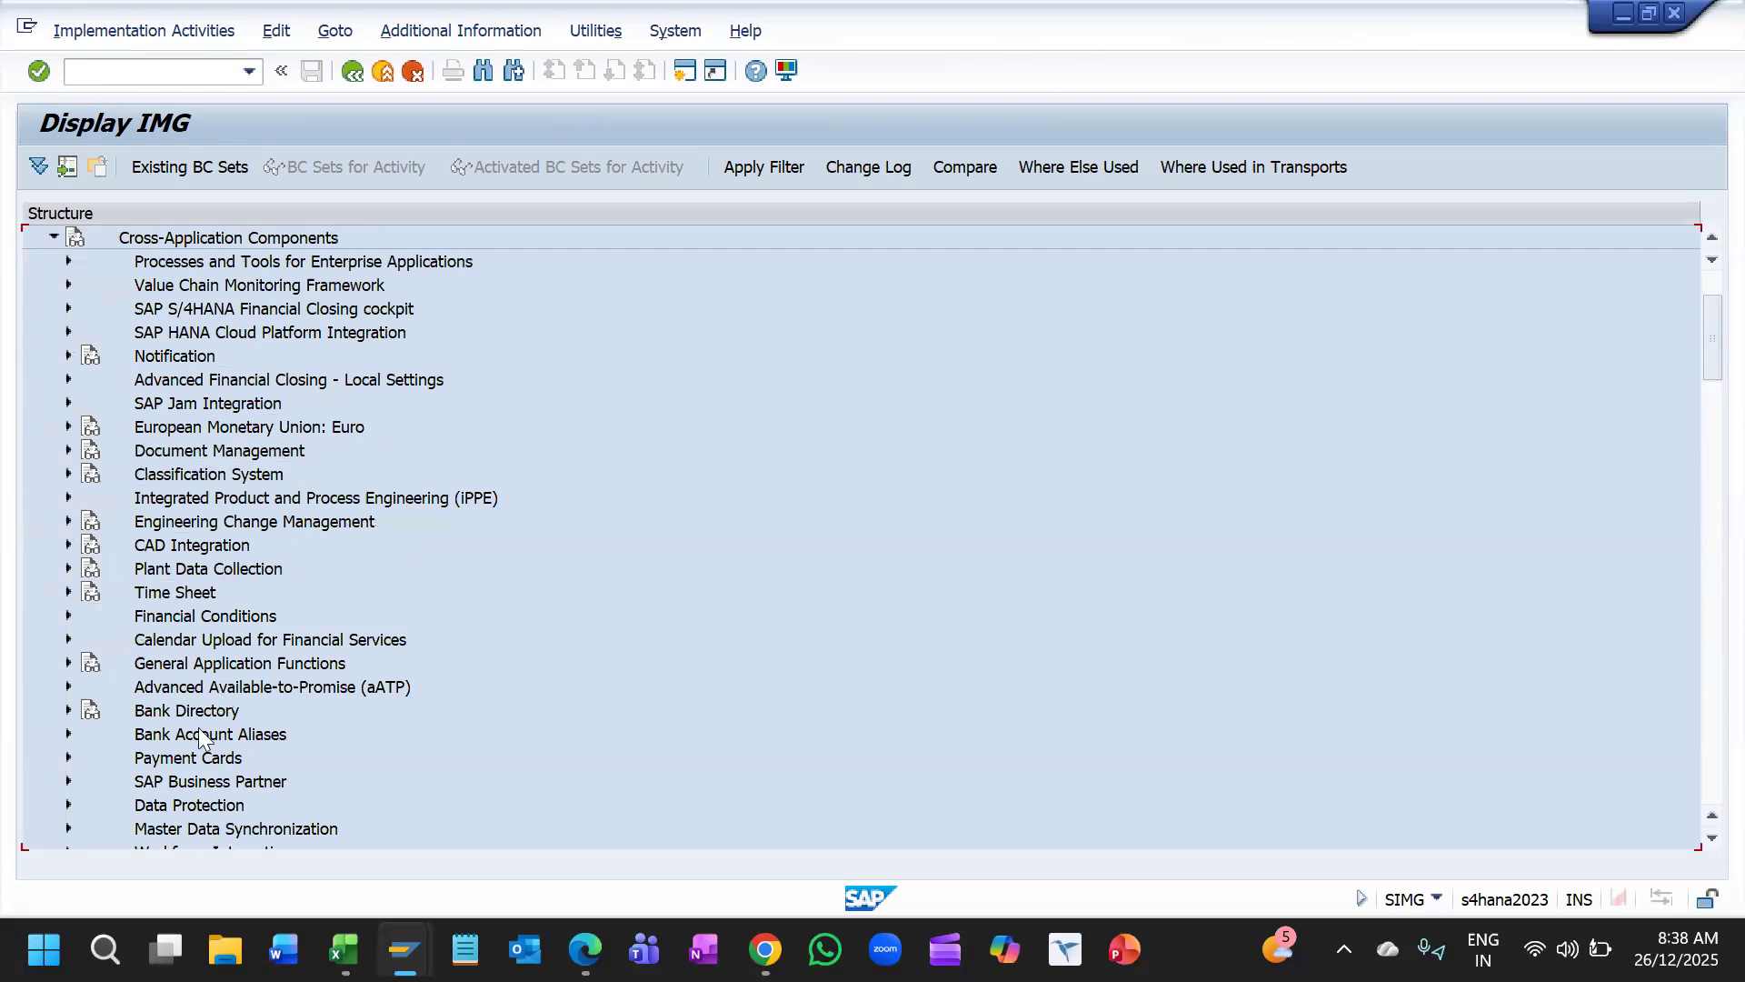
Step: Expand SAP Business Partner through Business Partner and Basic Settings down to Number Ranges and Groupings
click(68, 779)
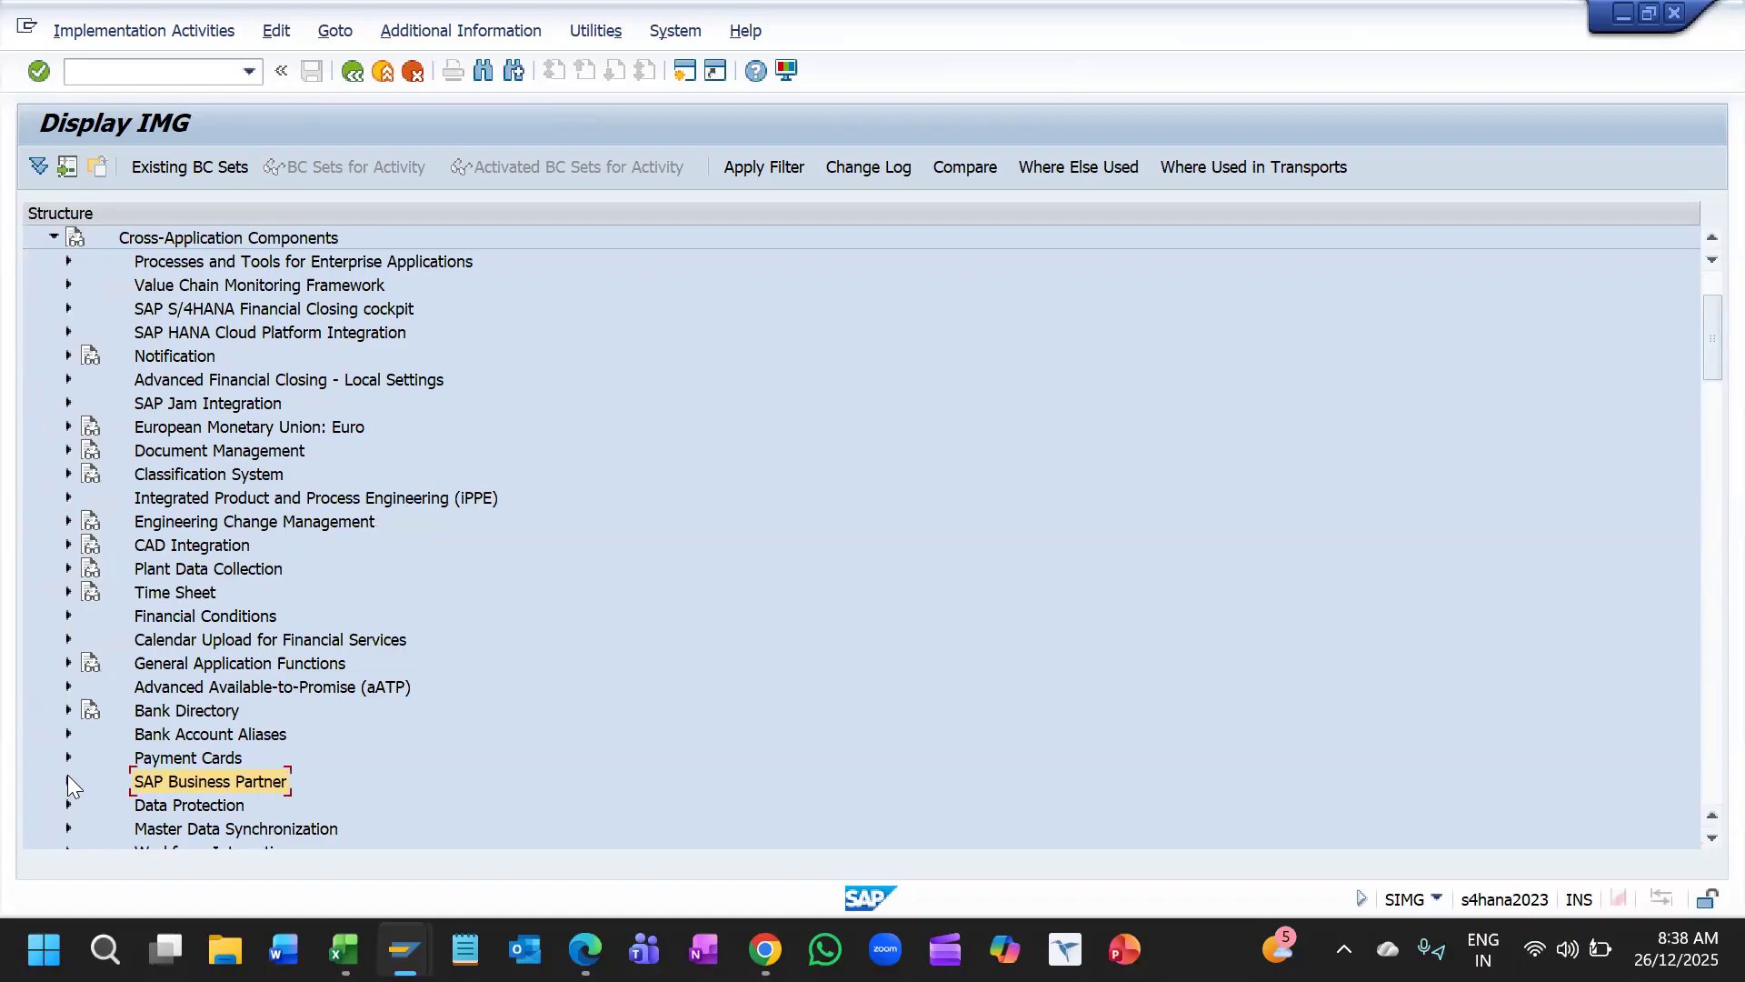
scroll(248, 664, down, 4)
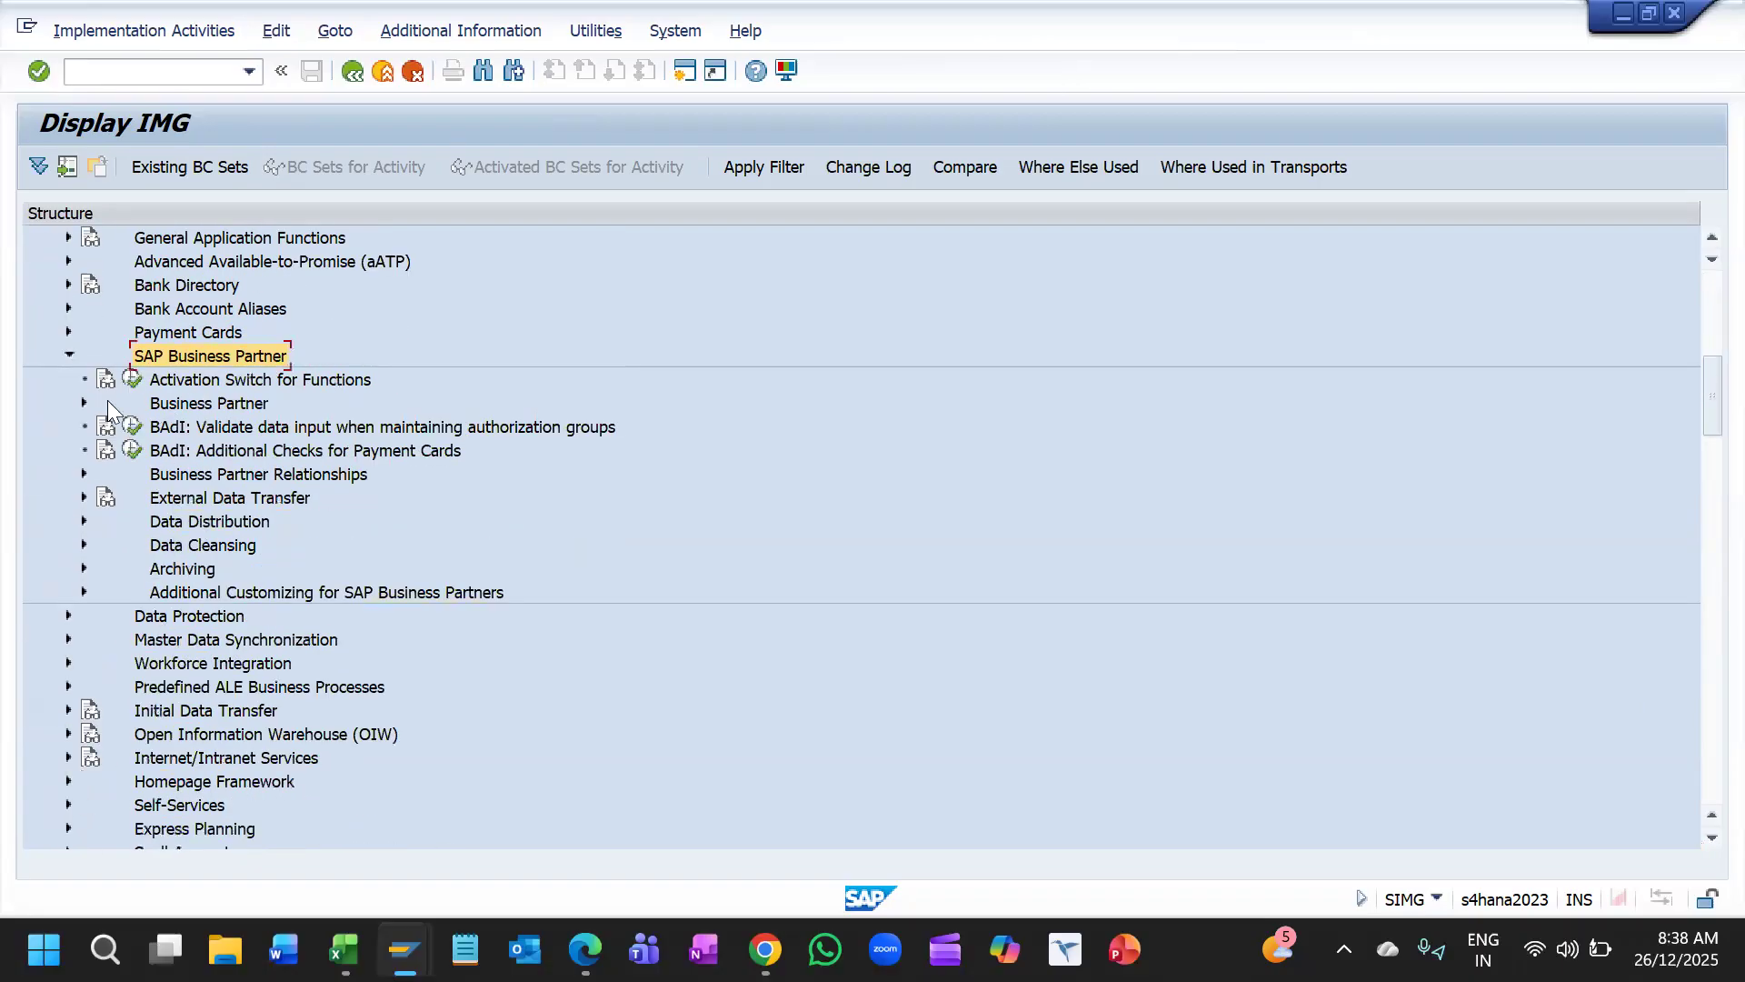
click(83, 402)
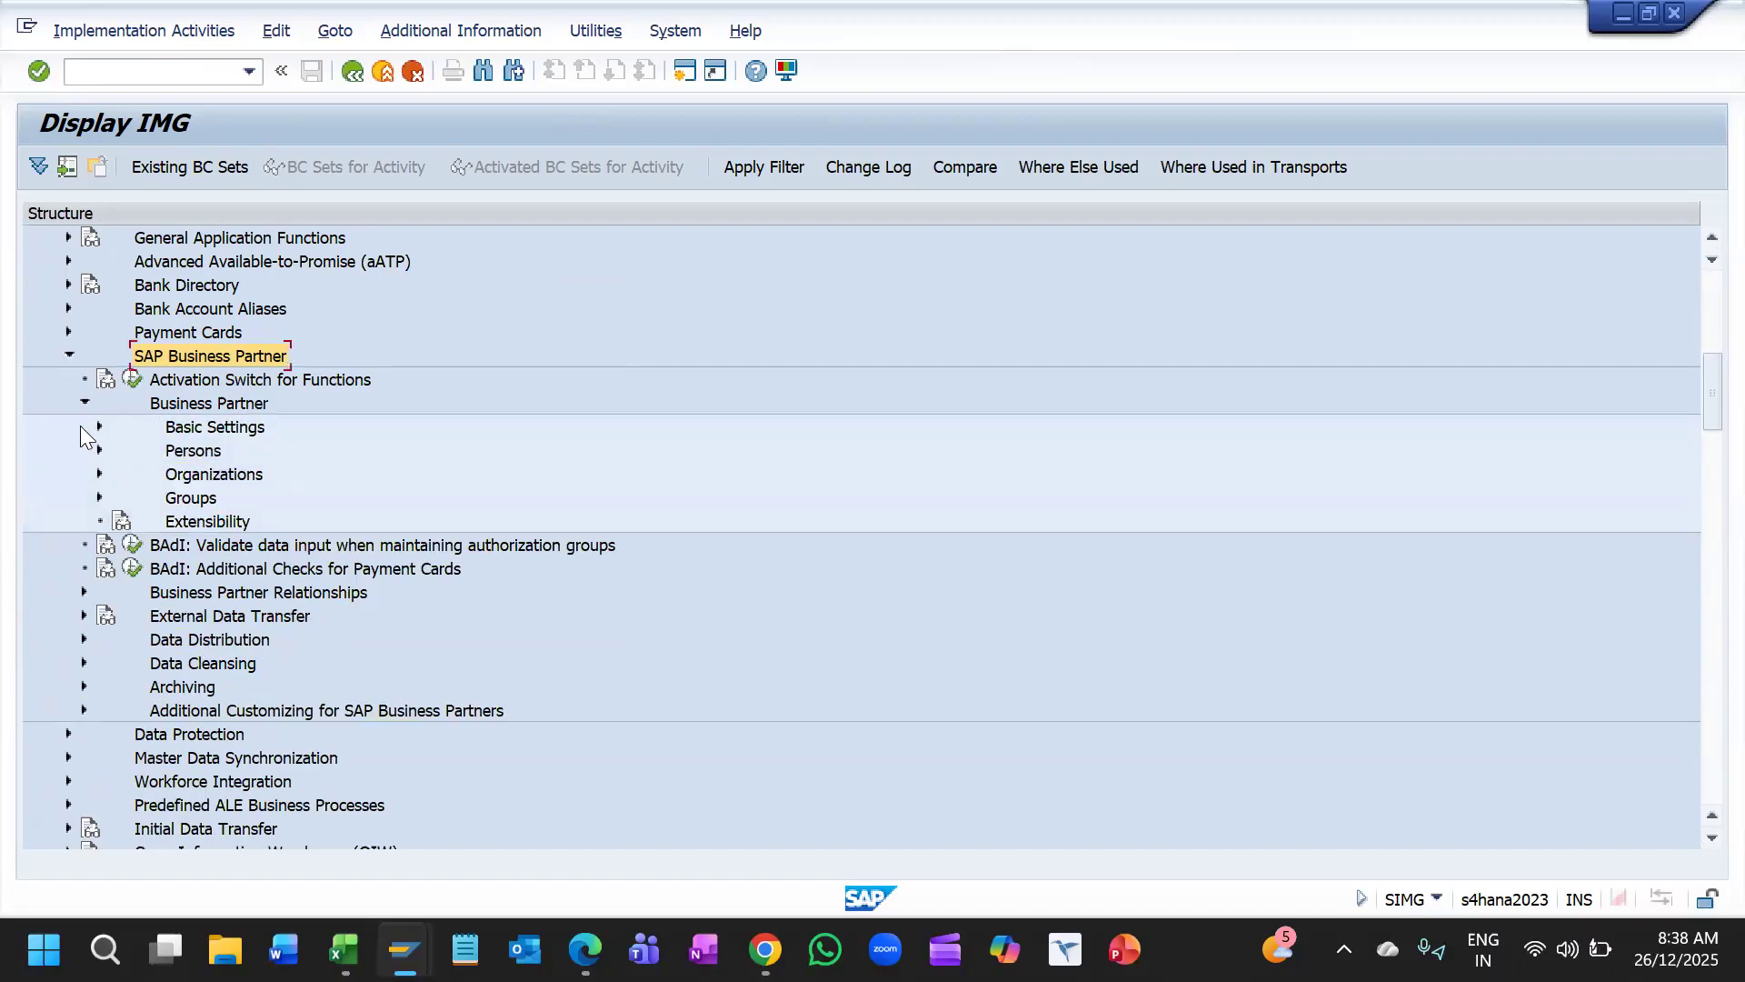
click(98, 426)
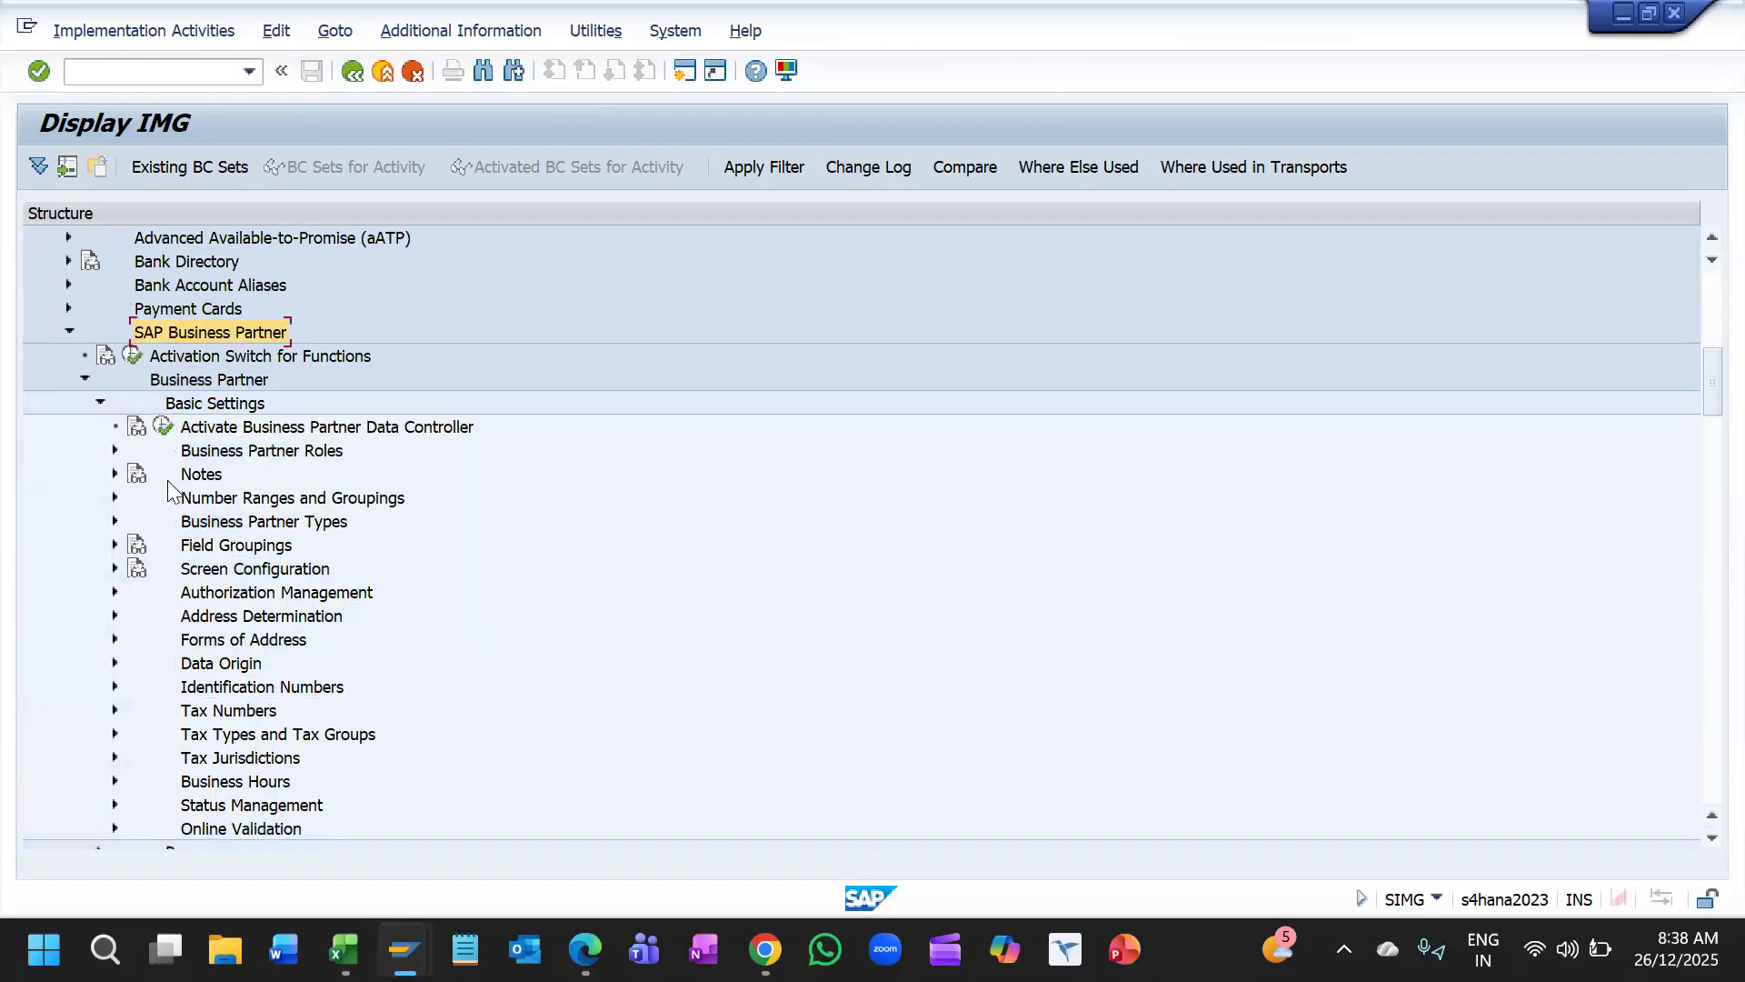
click(114, 497)
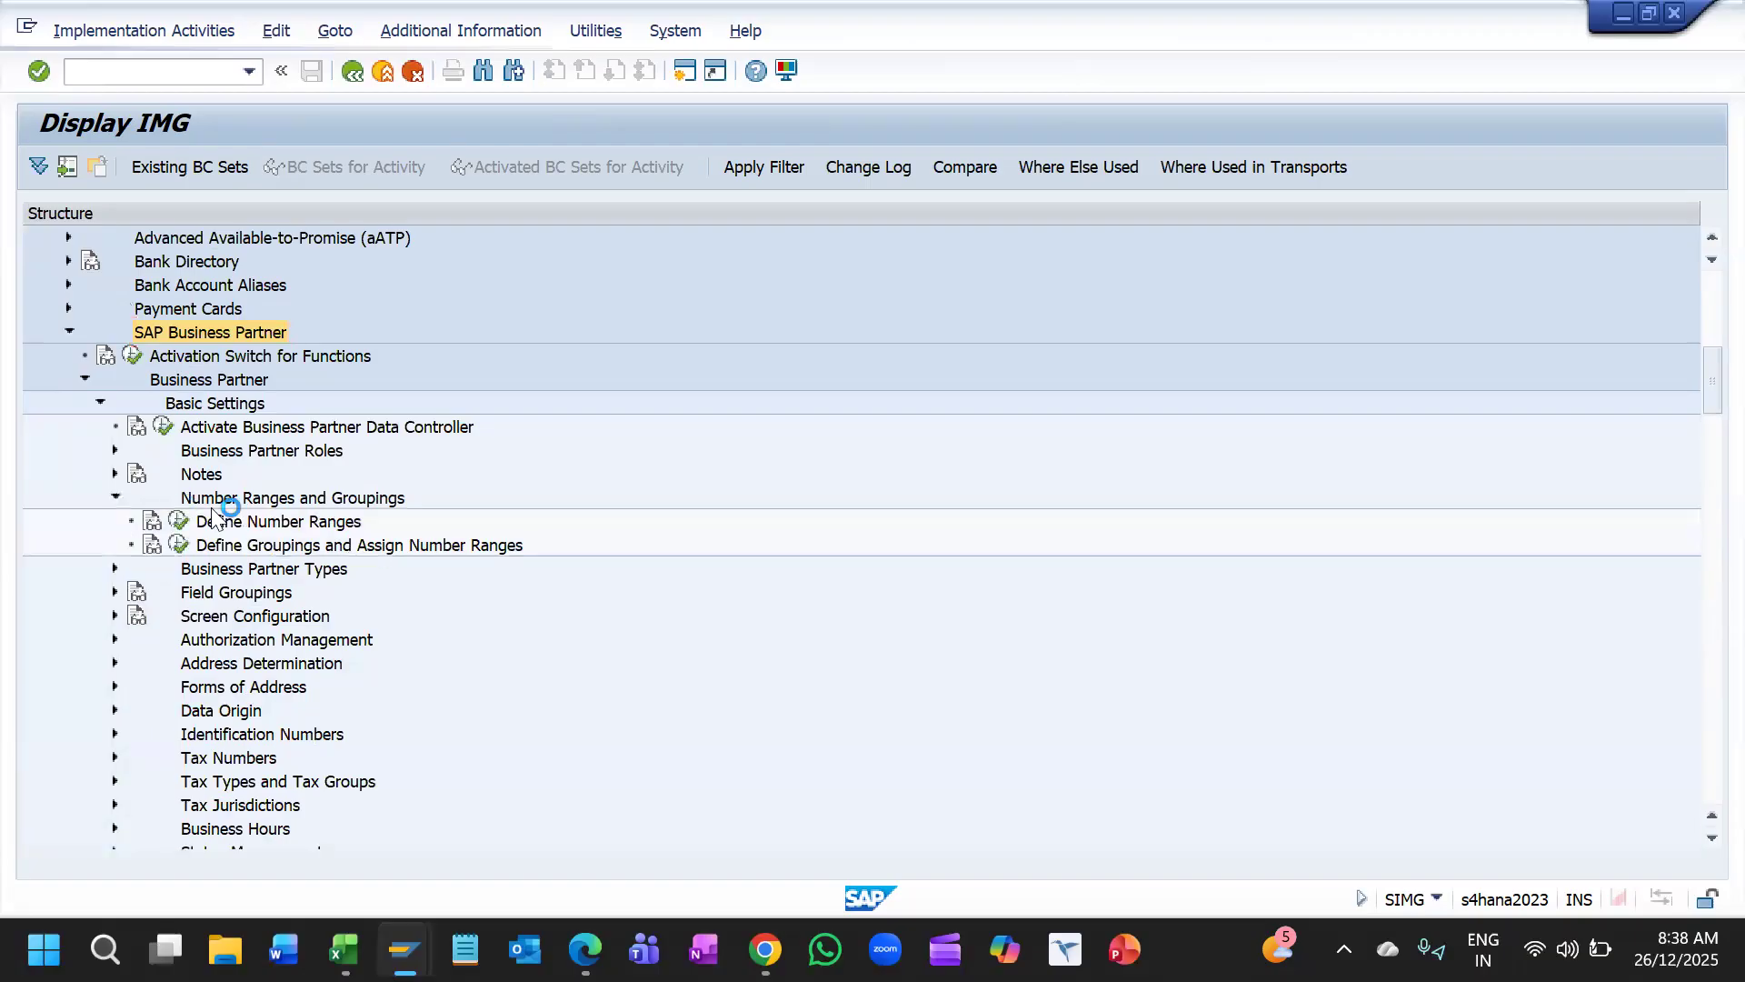
Step: Open the BU_PARTNER intervals for editing through Define Number Ranges and select number range 1N
click(179, 522)
click(360, 275)
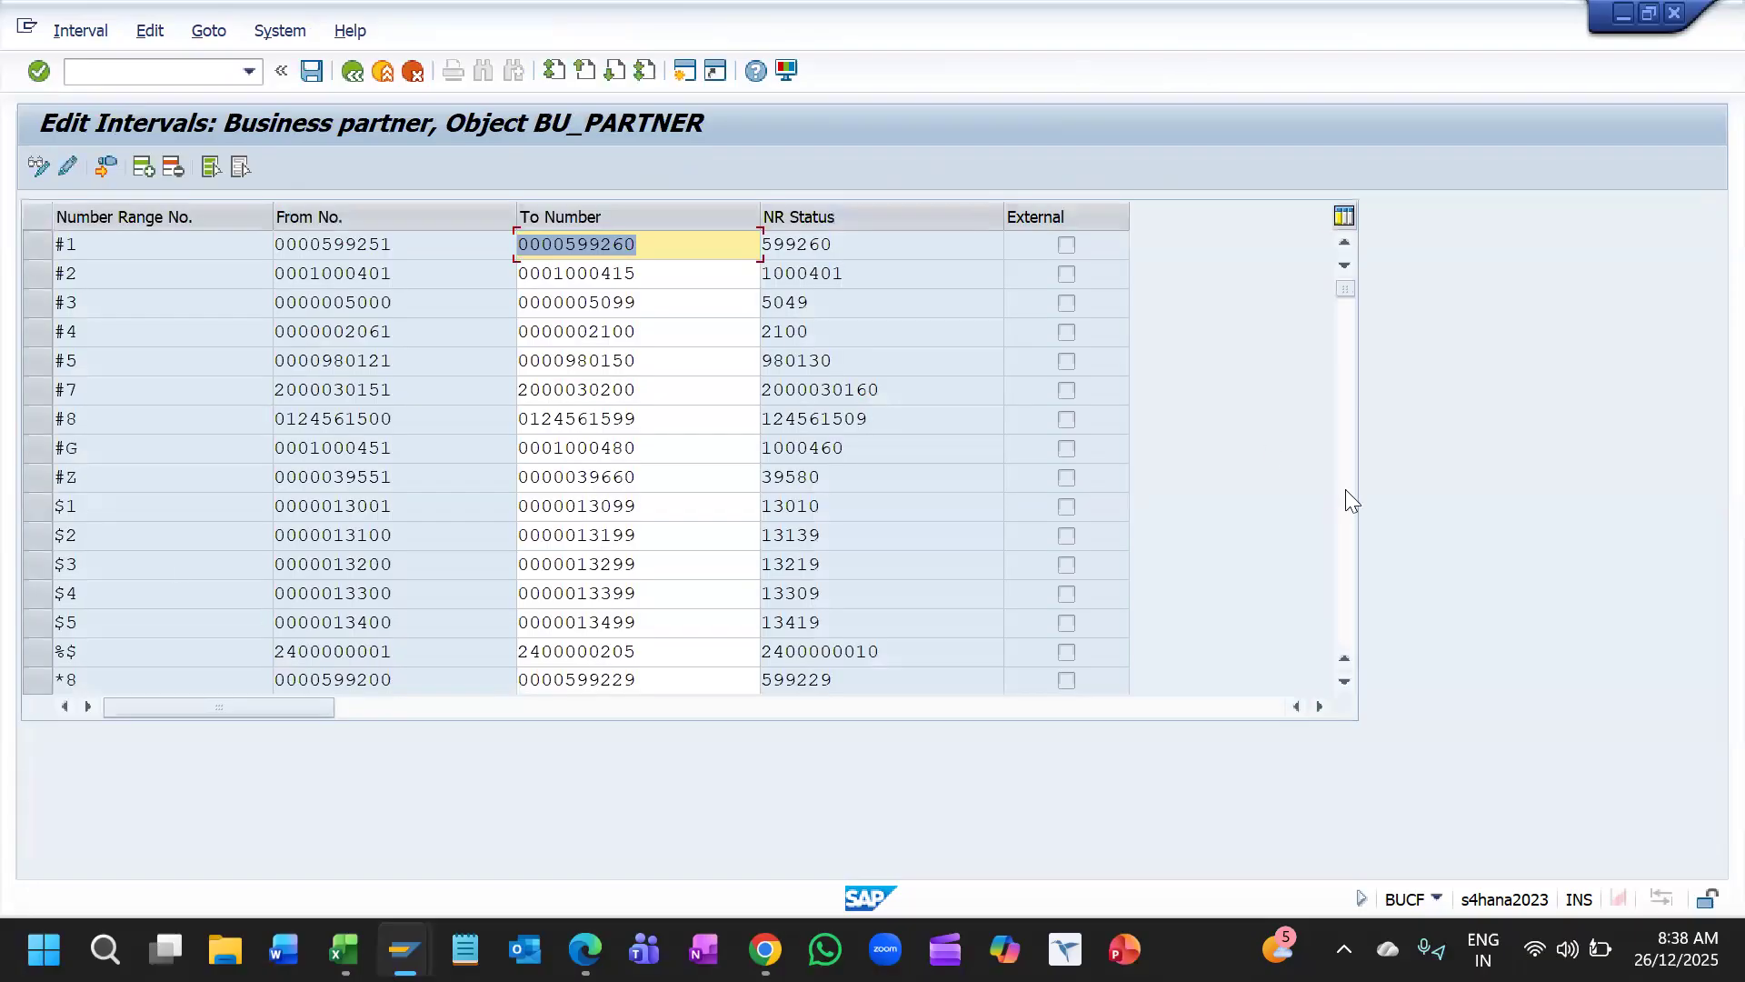
click(1341, 617)
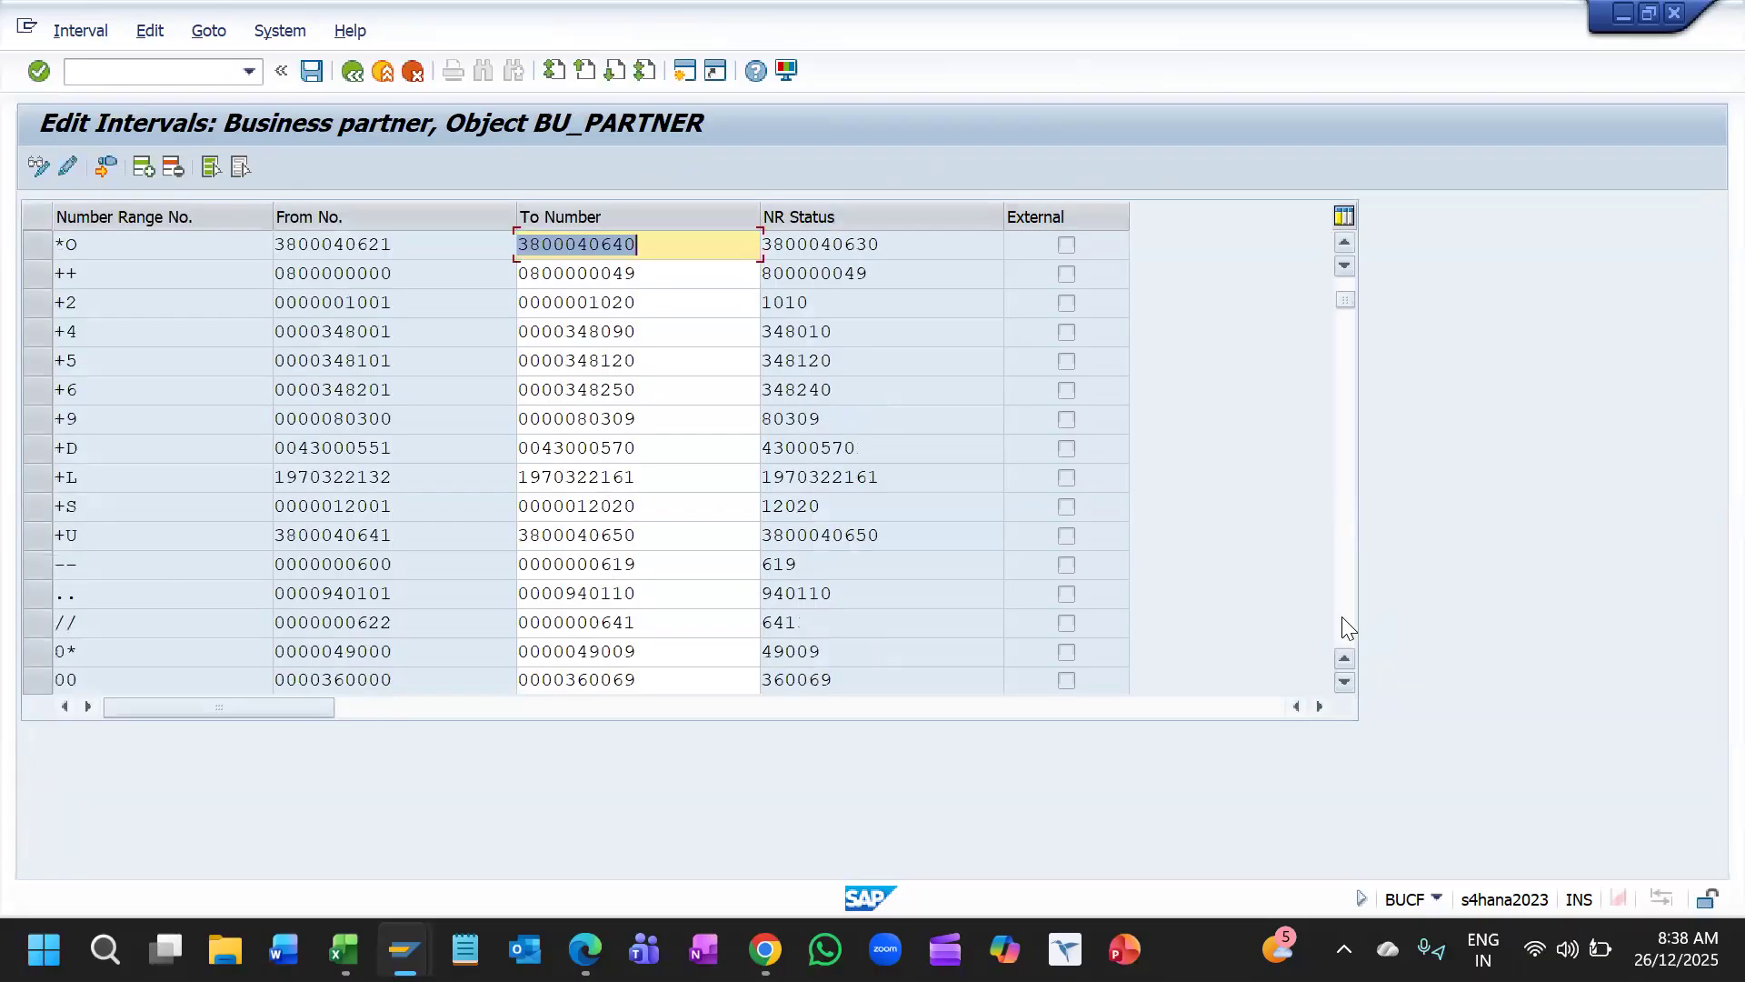
click(1344, 620)
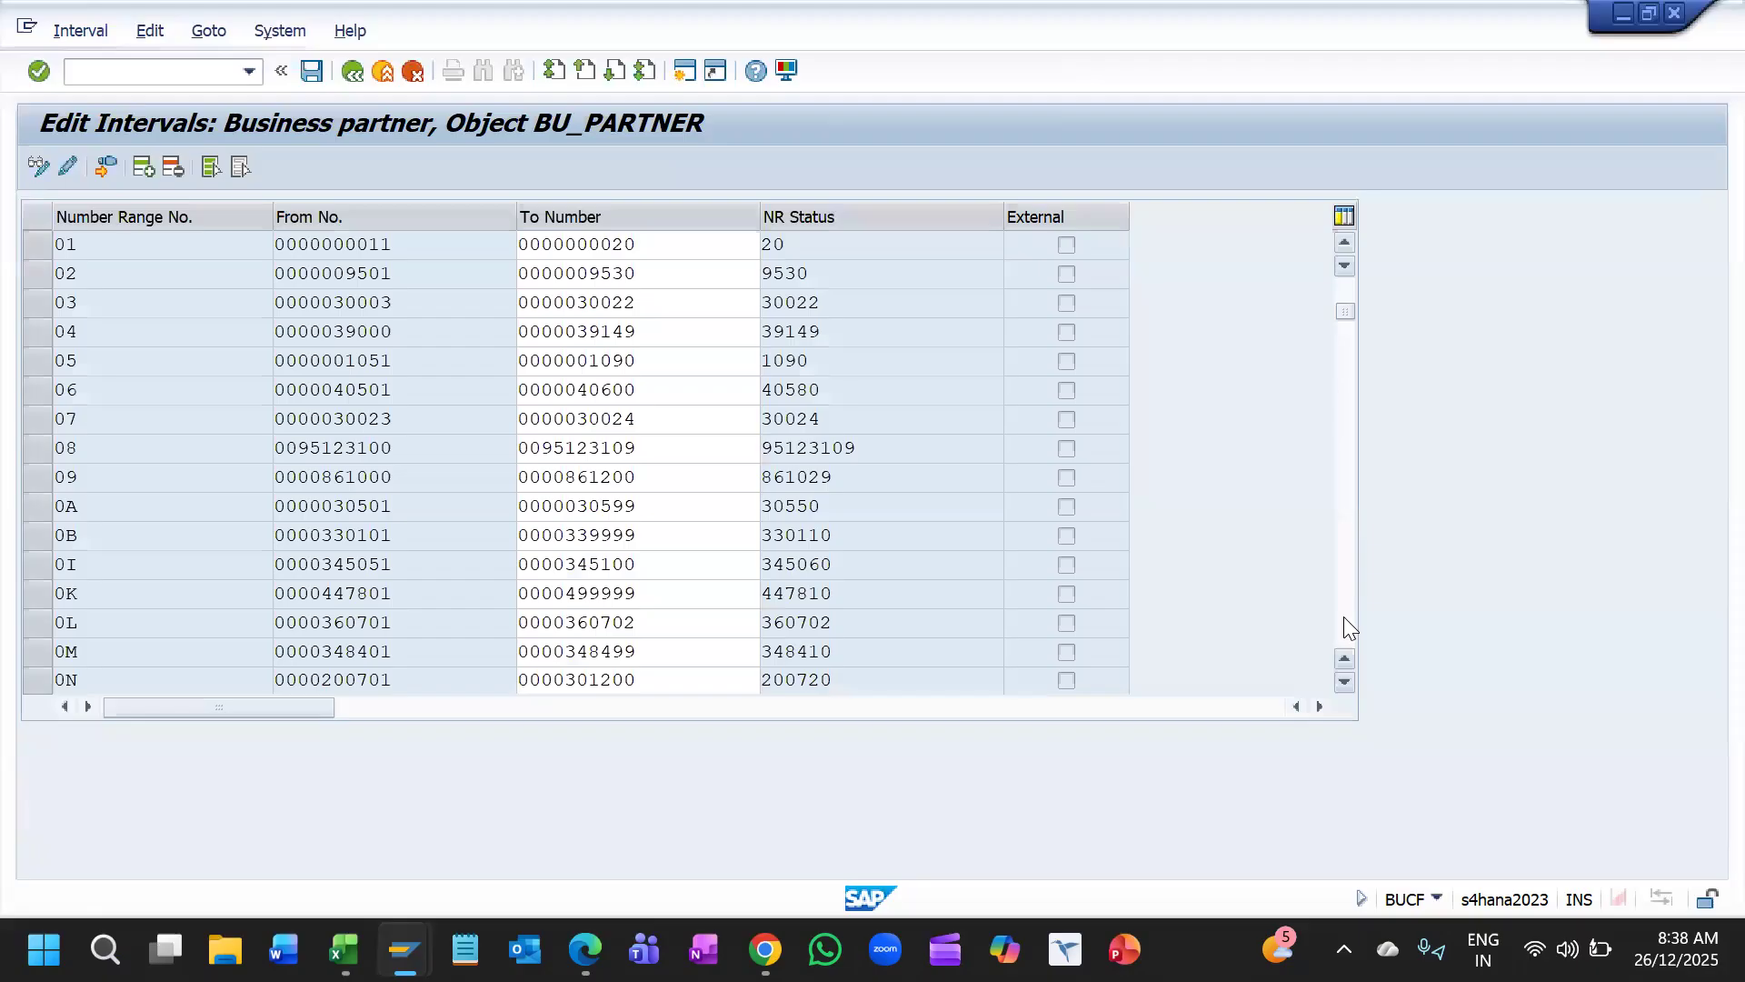
click(1343, 616)
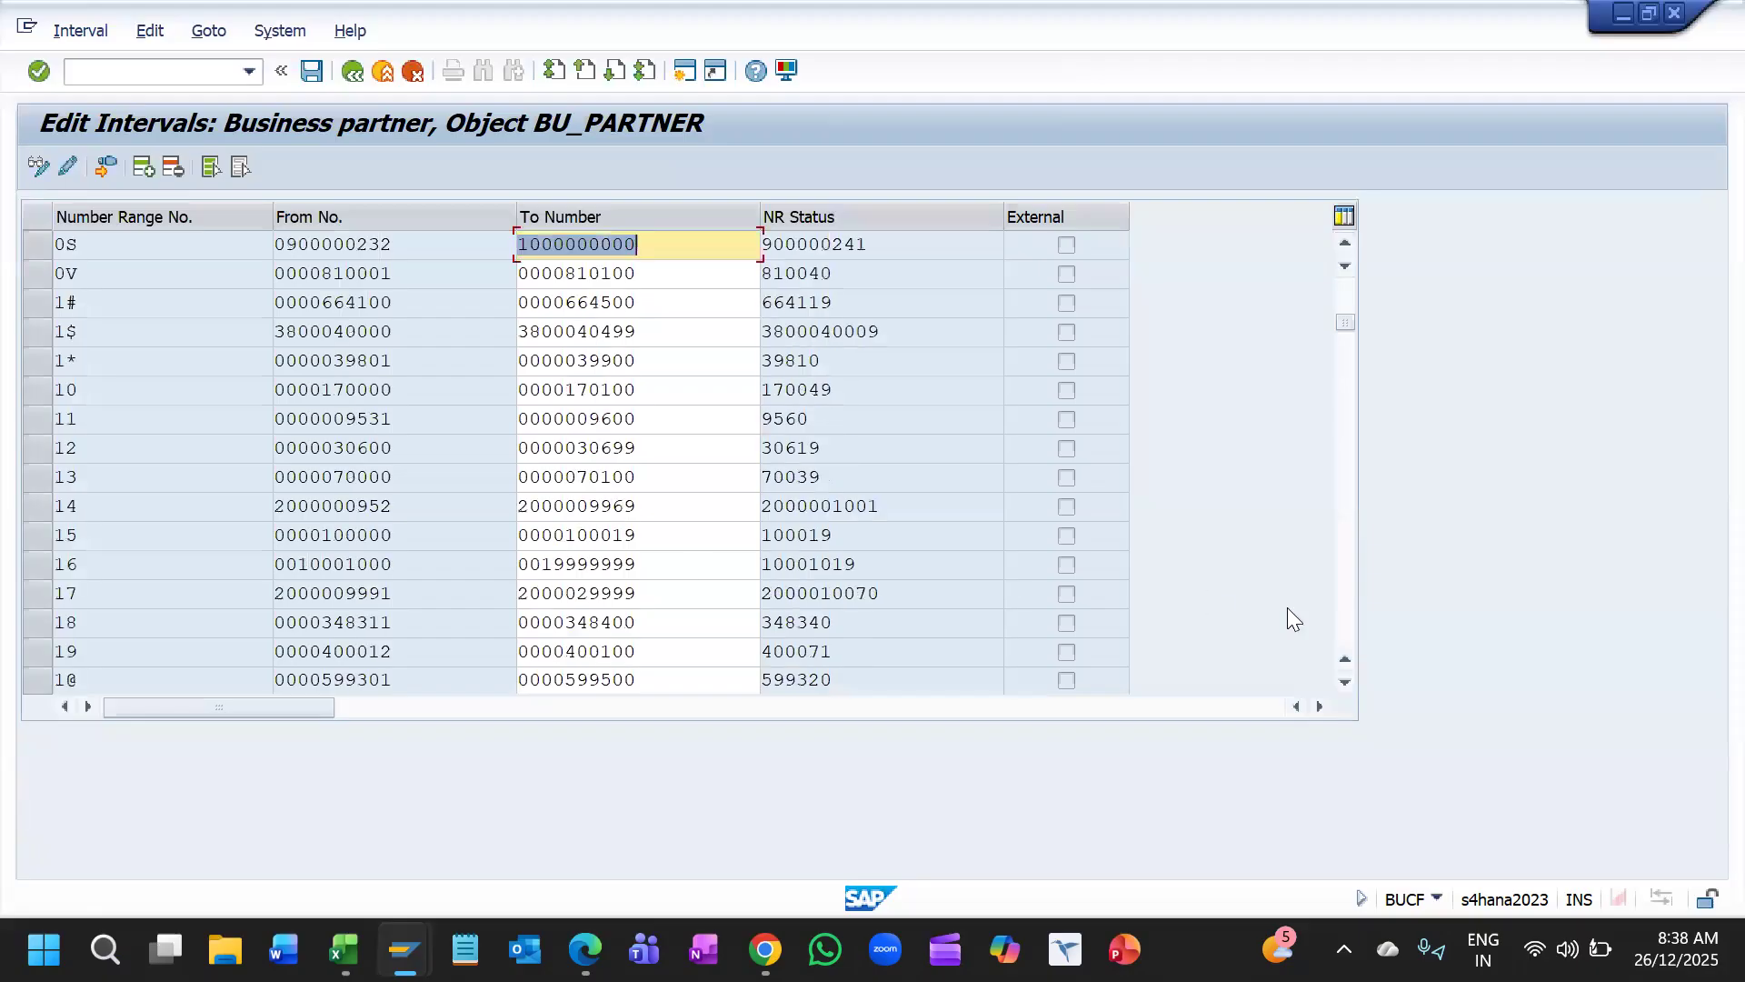
click(1343, 595)
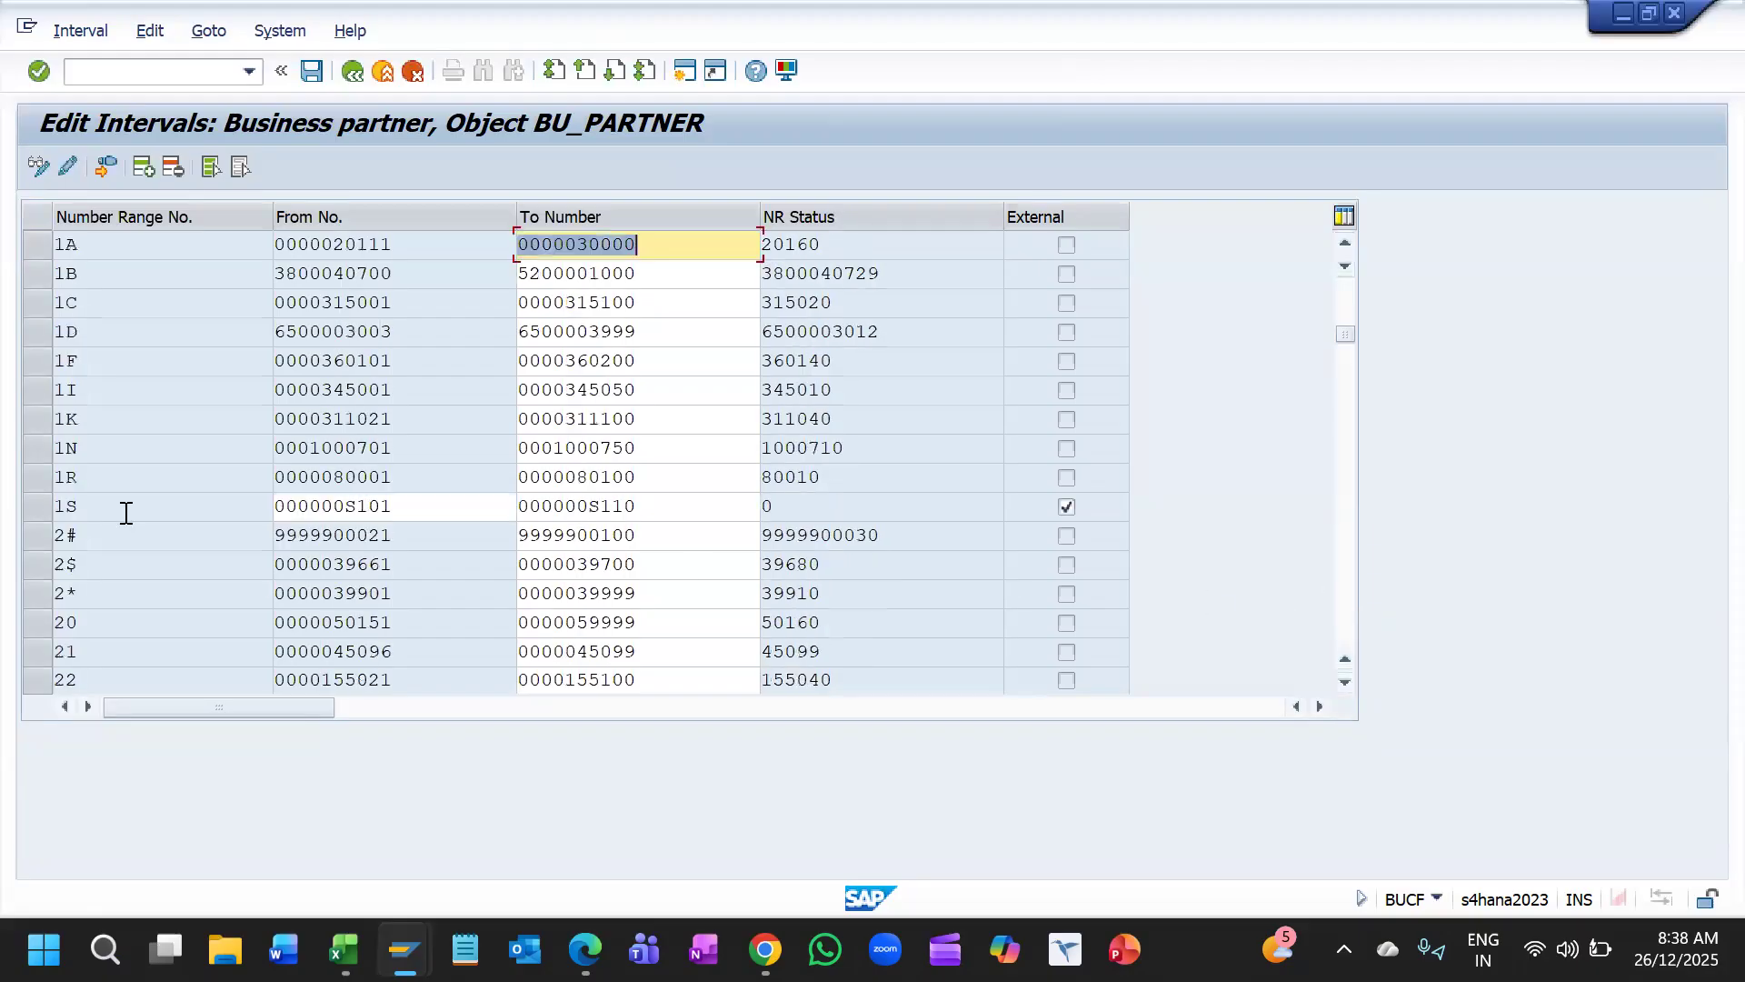
click(44, 445)
Step: Compare the 1TCS vendor's business partner number with the starting number and current status of business partner range 1N
drag(843, 446, 760, 448)
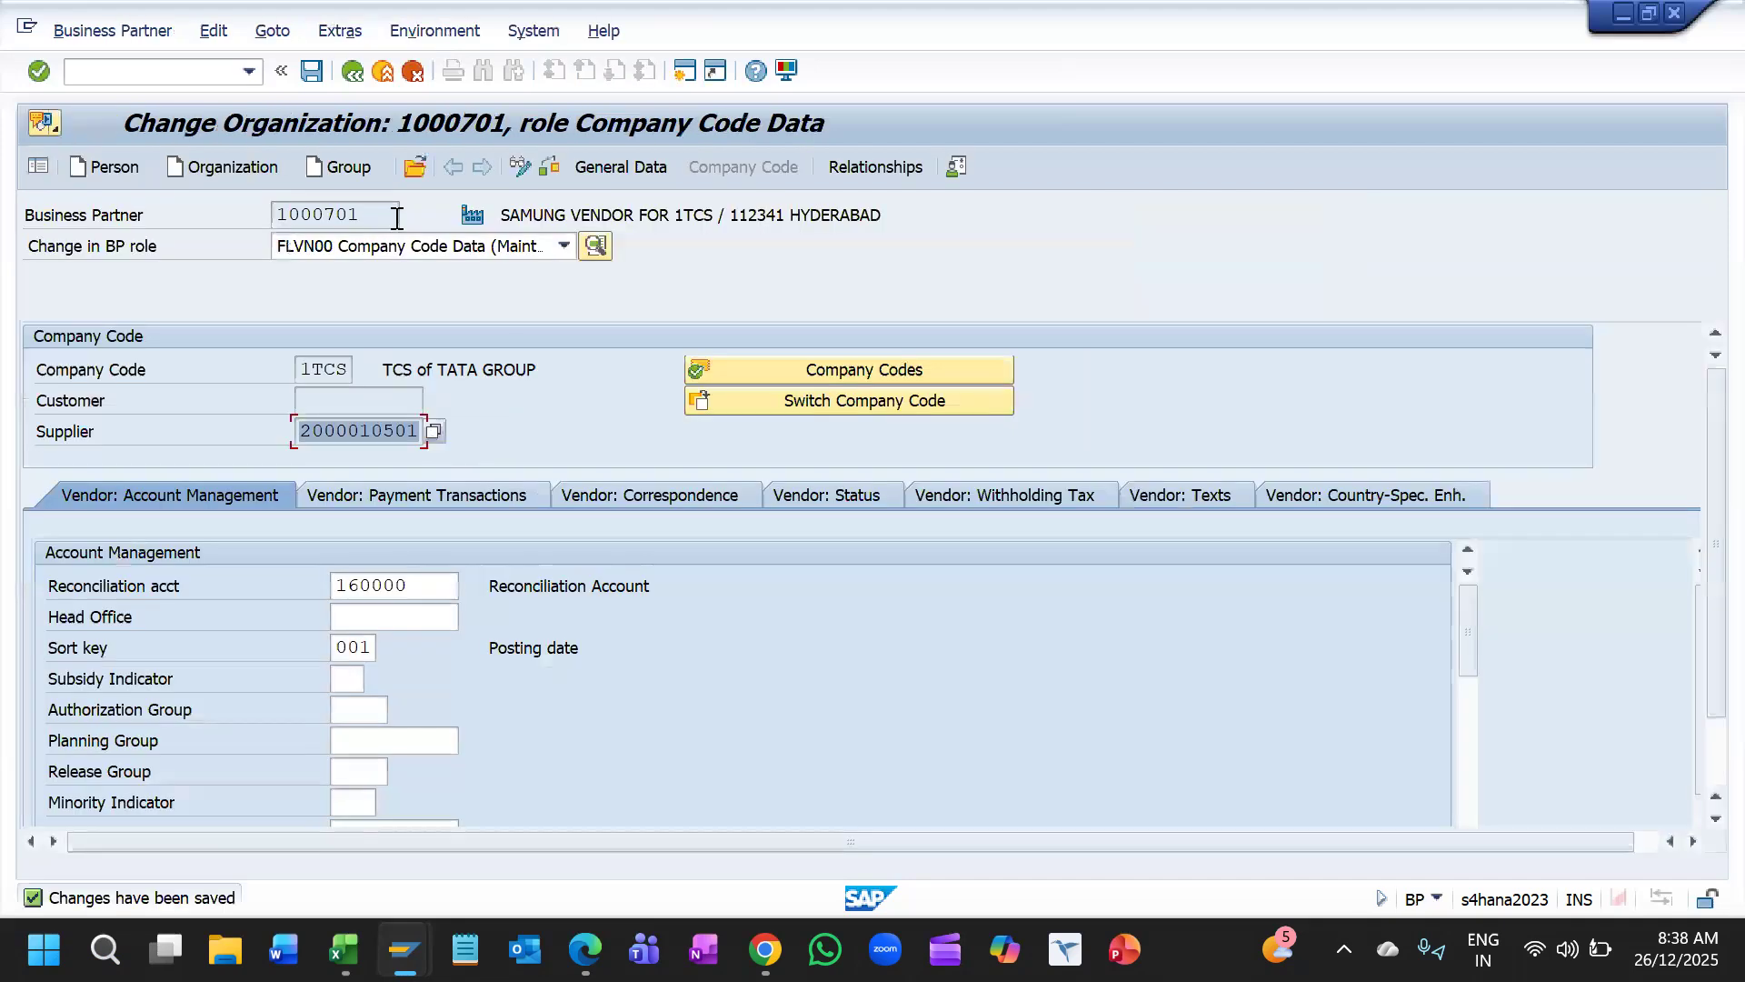
double_click(318, 214)
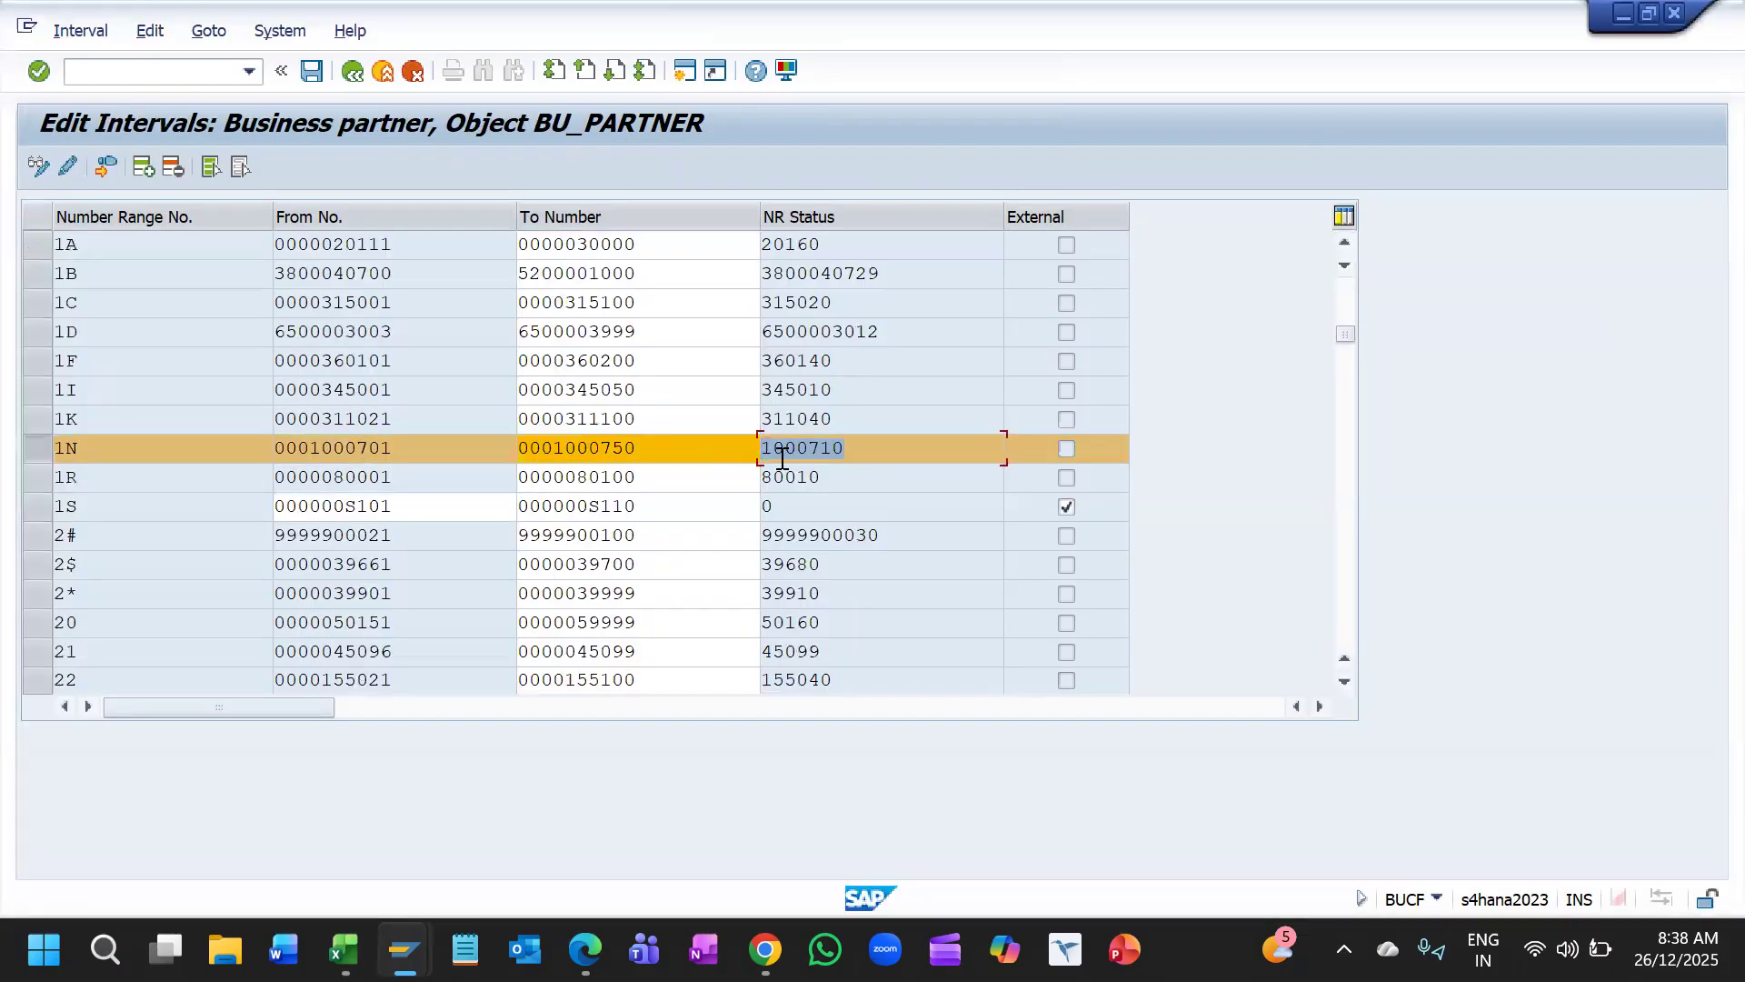
click(872, 451)
drag(396, 447, 726, 491)
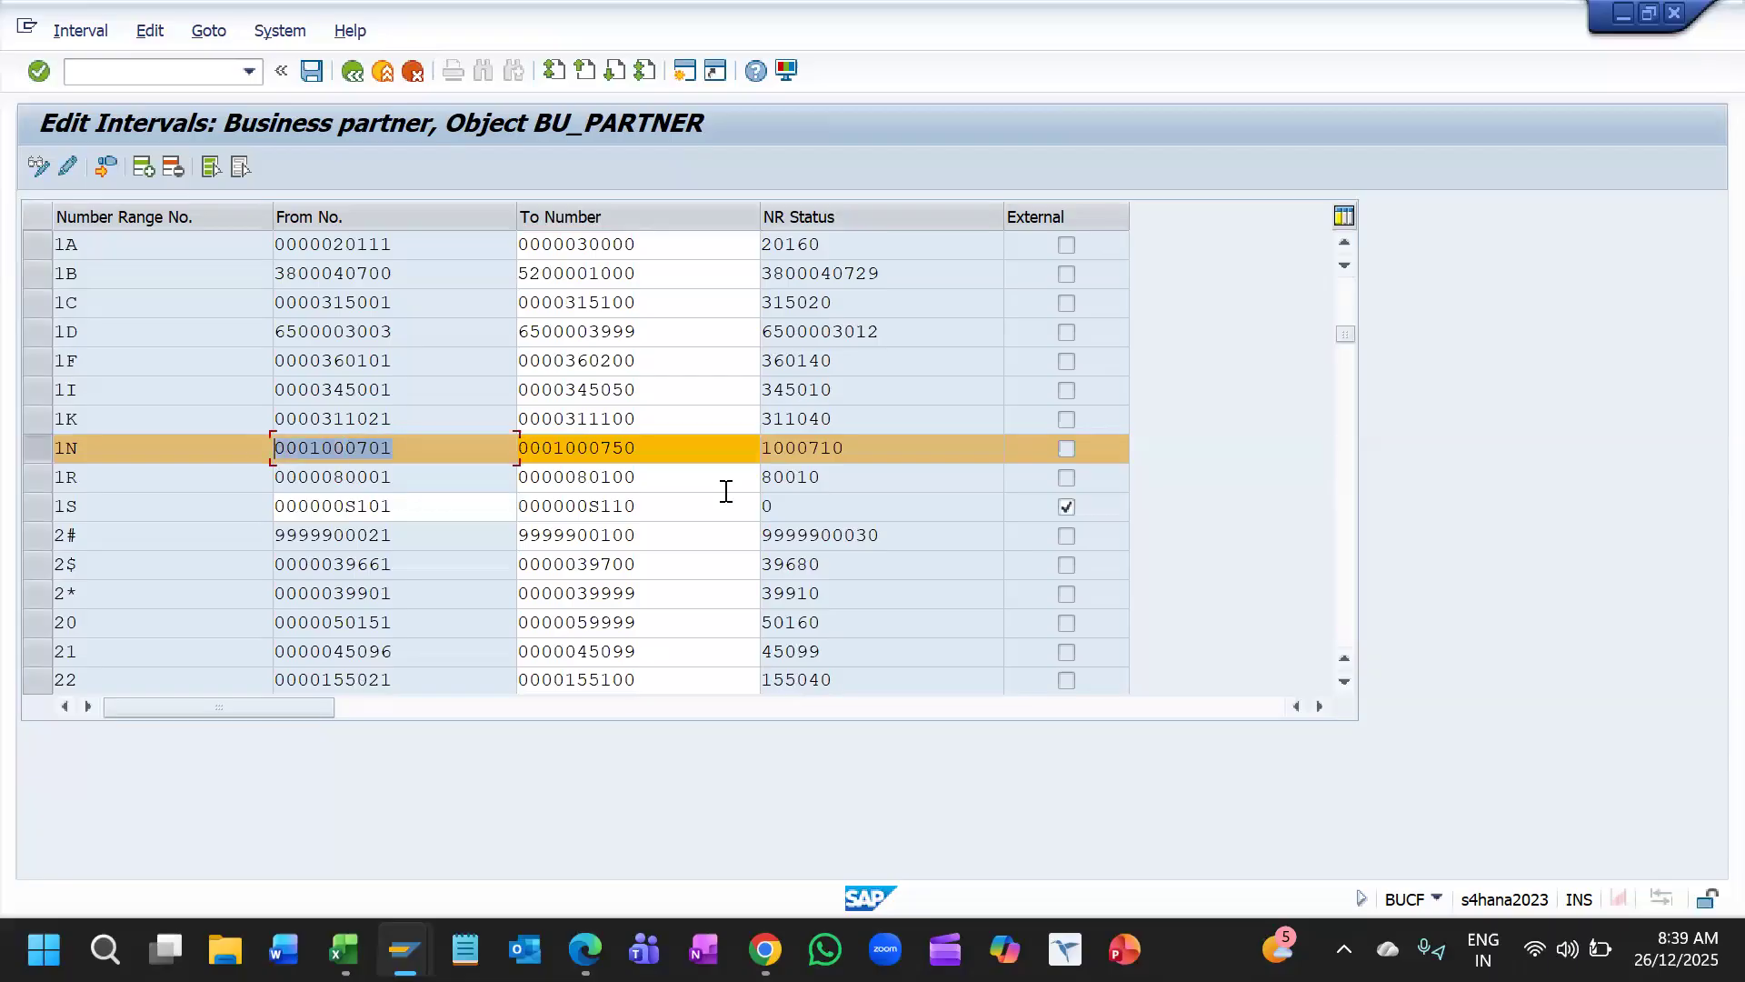
drag(924, 455, 764, 450)
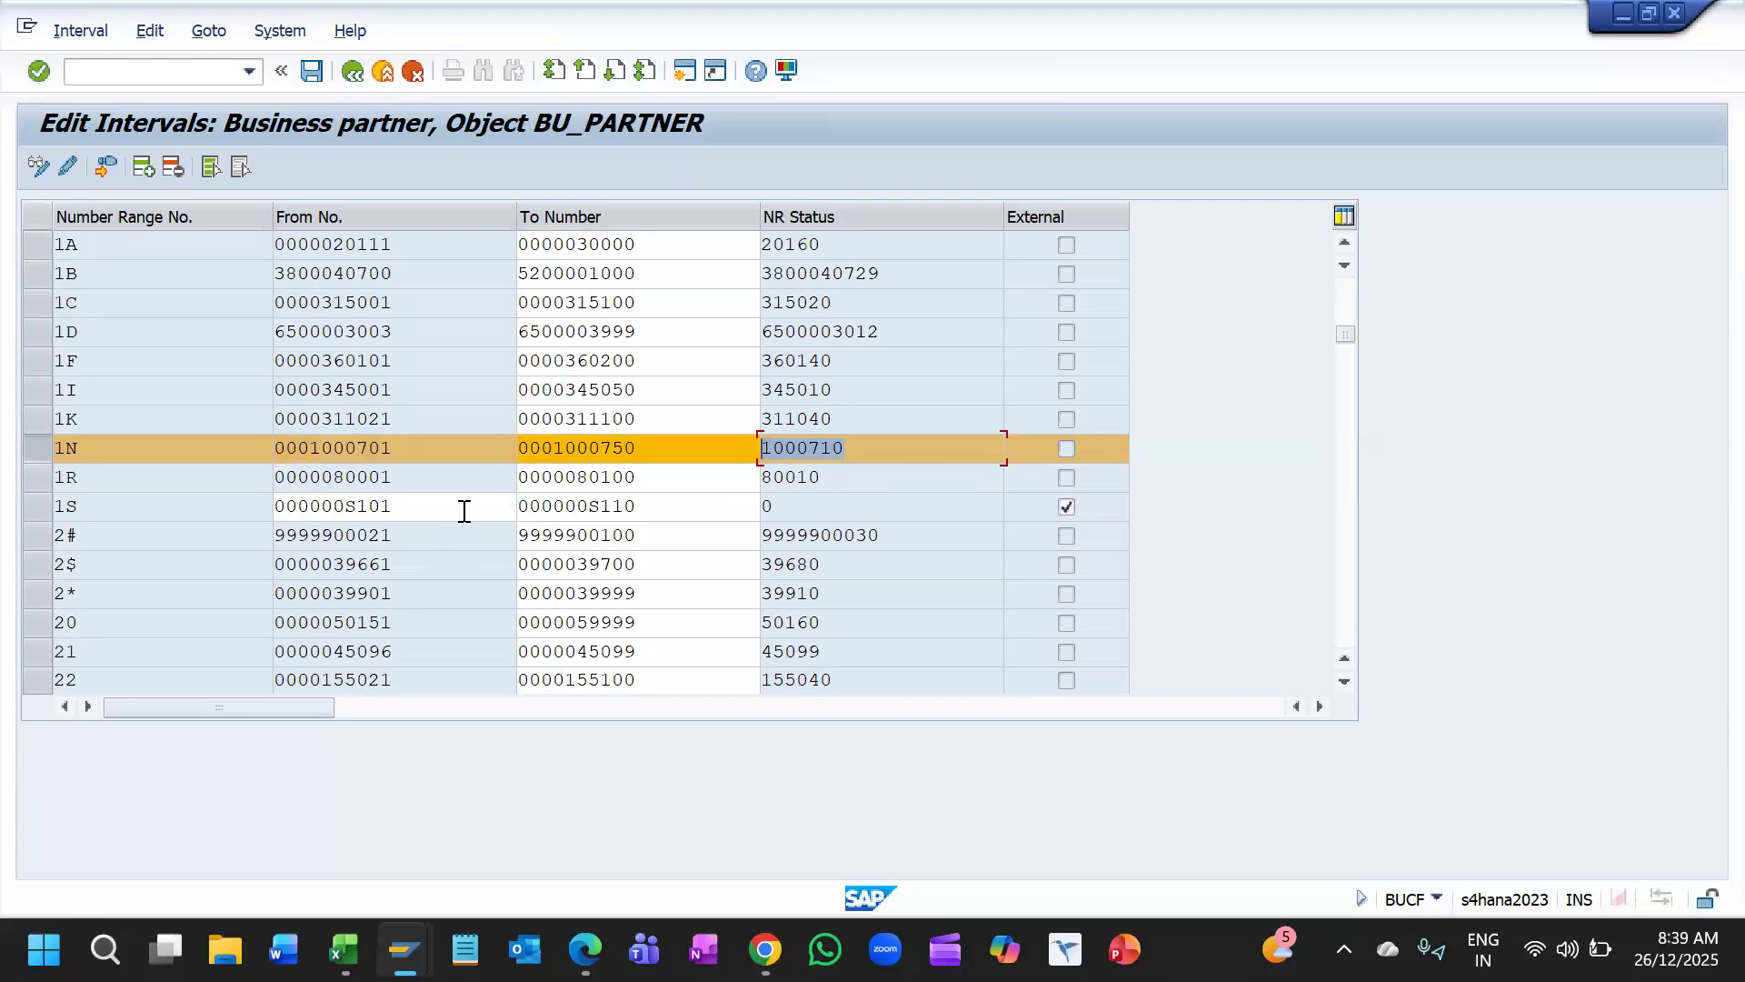
Step: Look through the neighbouring business partner intervals and examine the difference between range 1N's starting number and its number status
scroll(464, 509, down, 1)
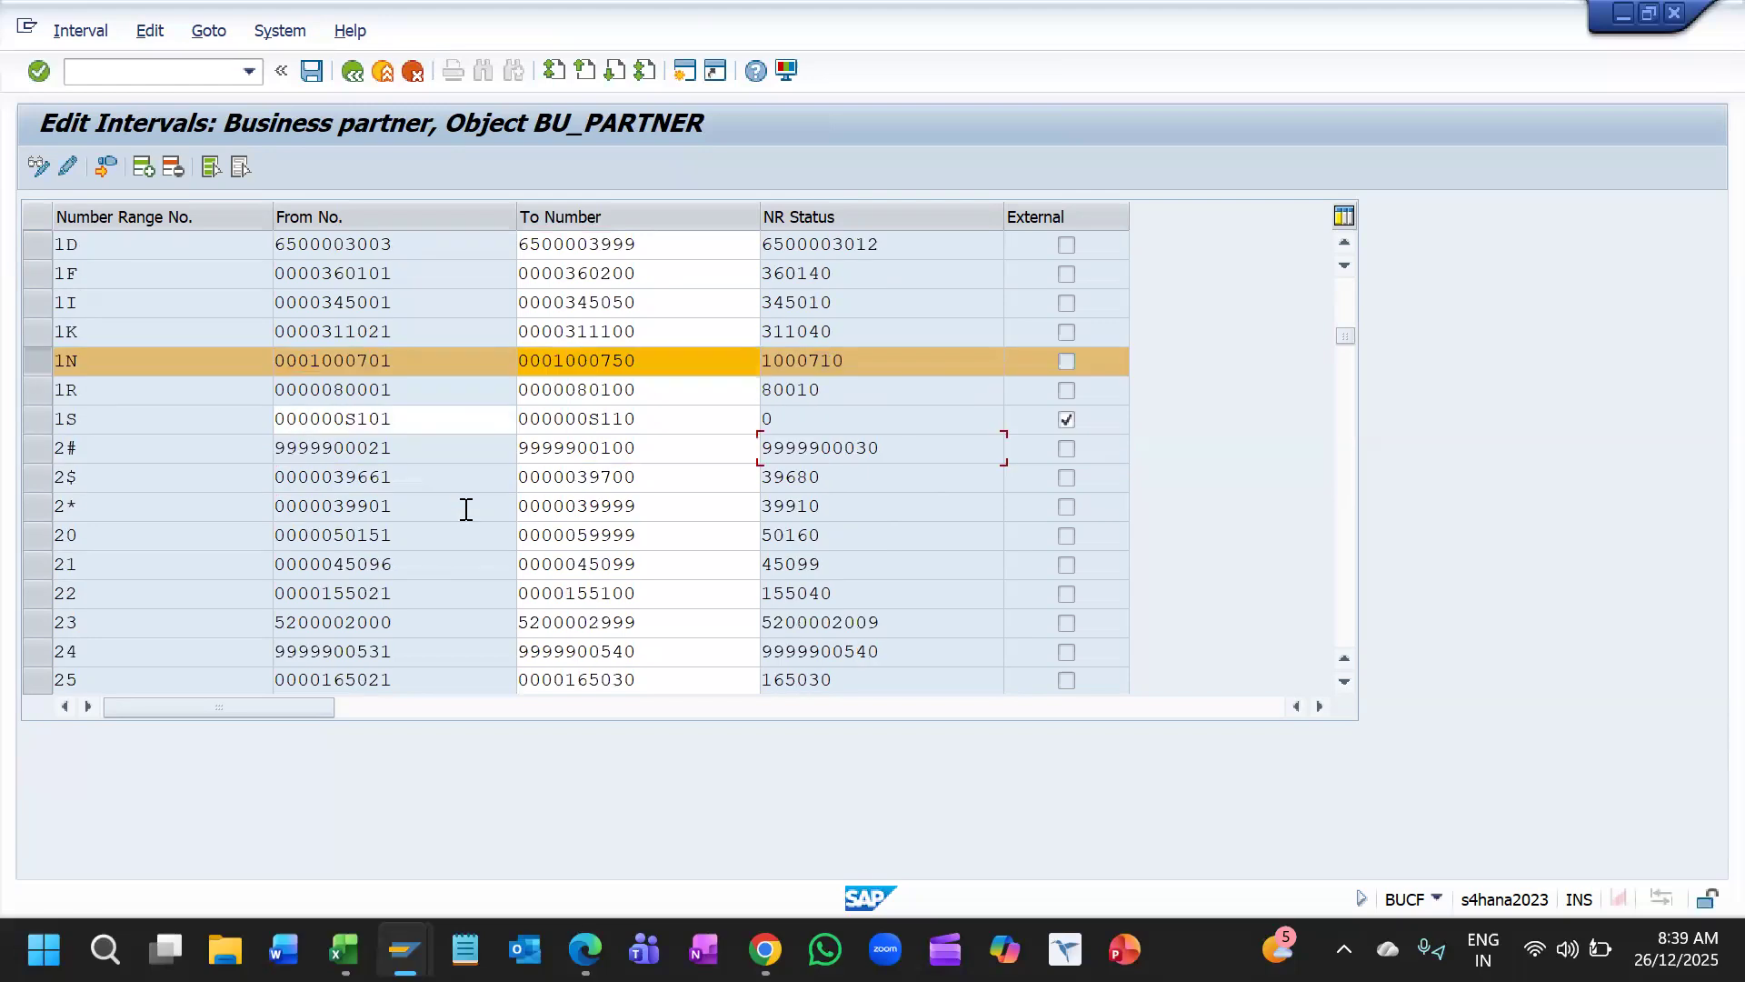
scroll(443, 562, down, 1)
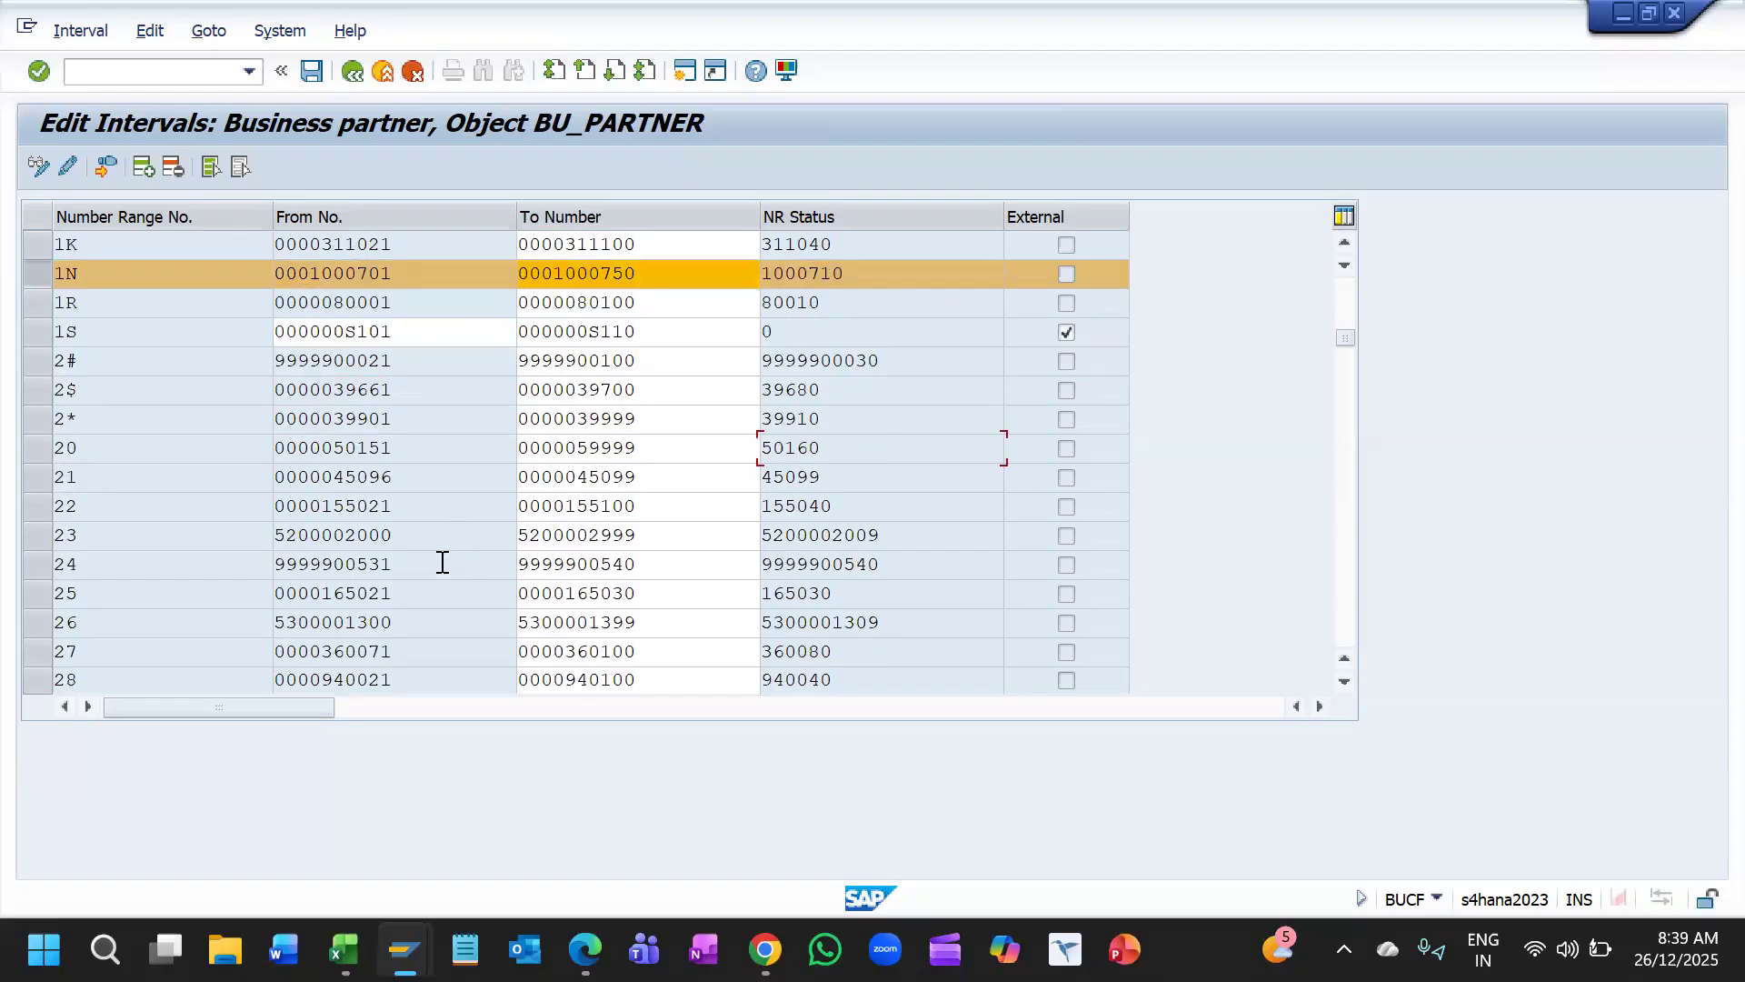
scroll(444, 534, down, 2)
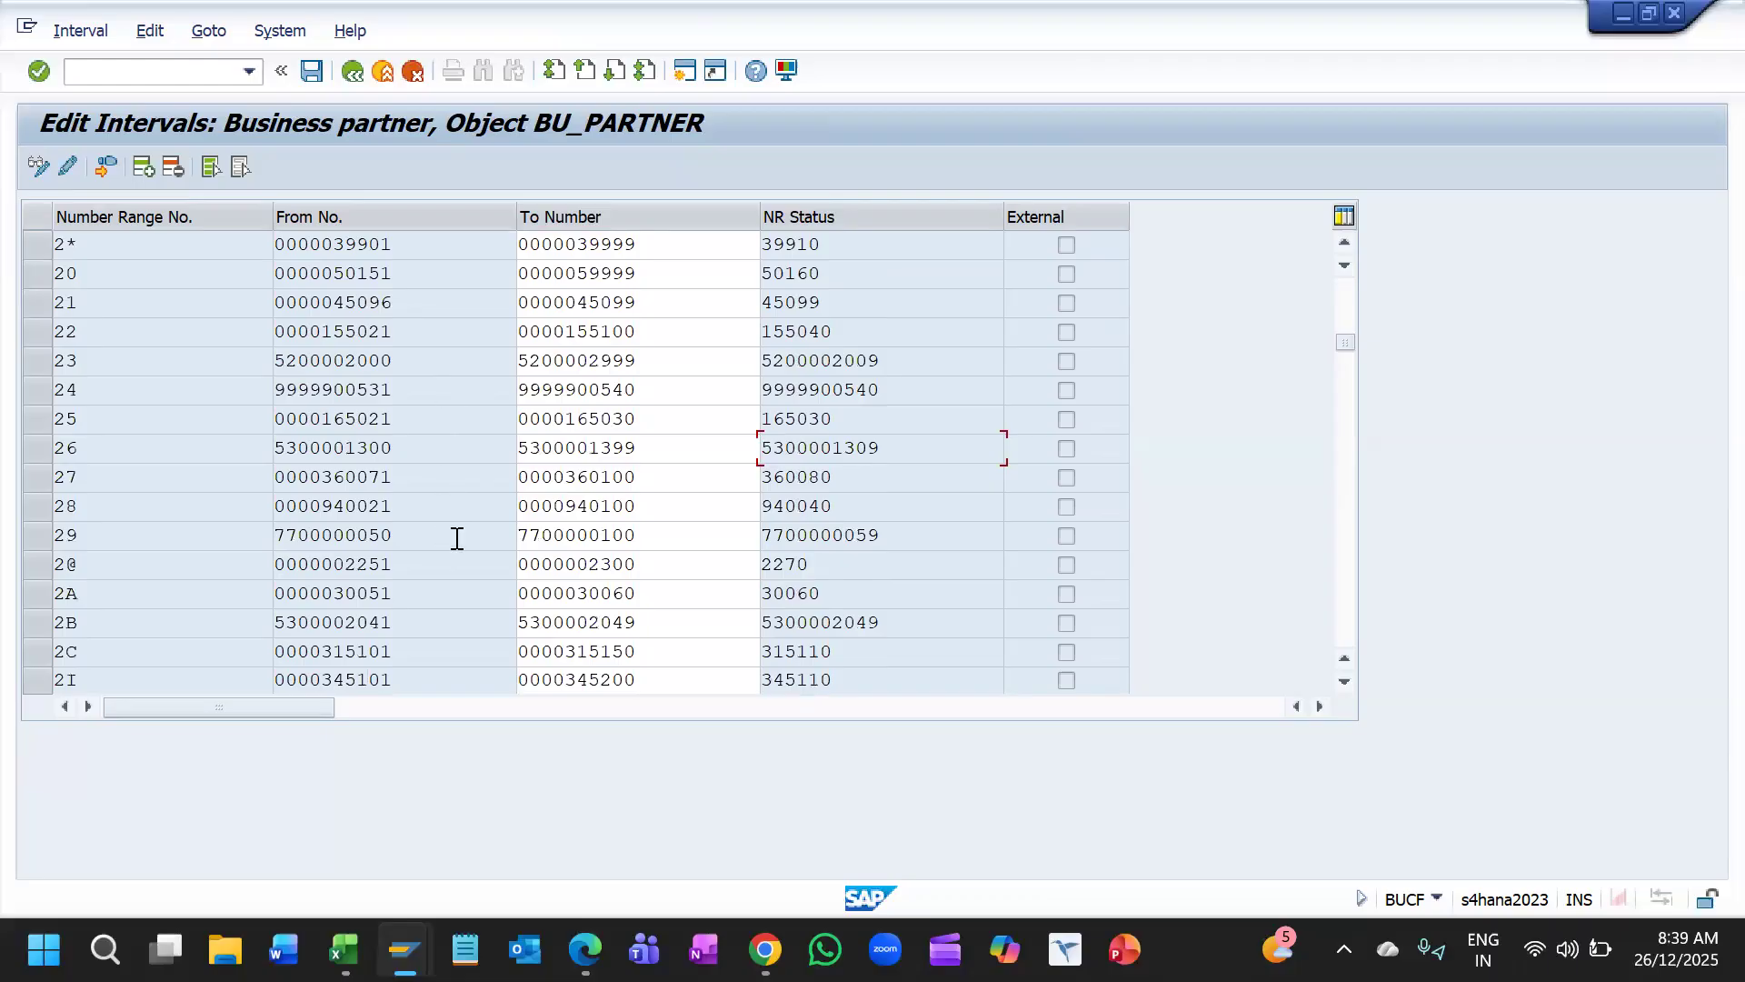
scroll(500, 420, up, 5)
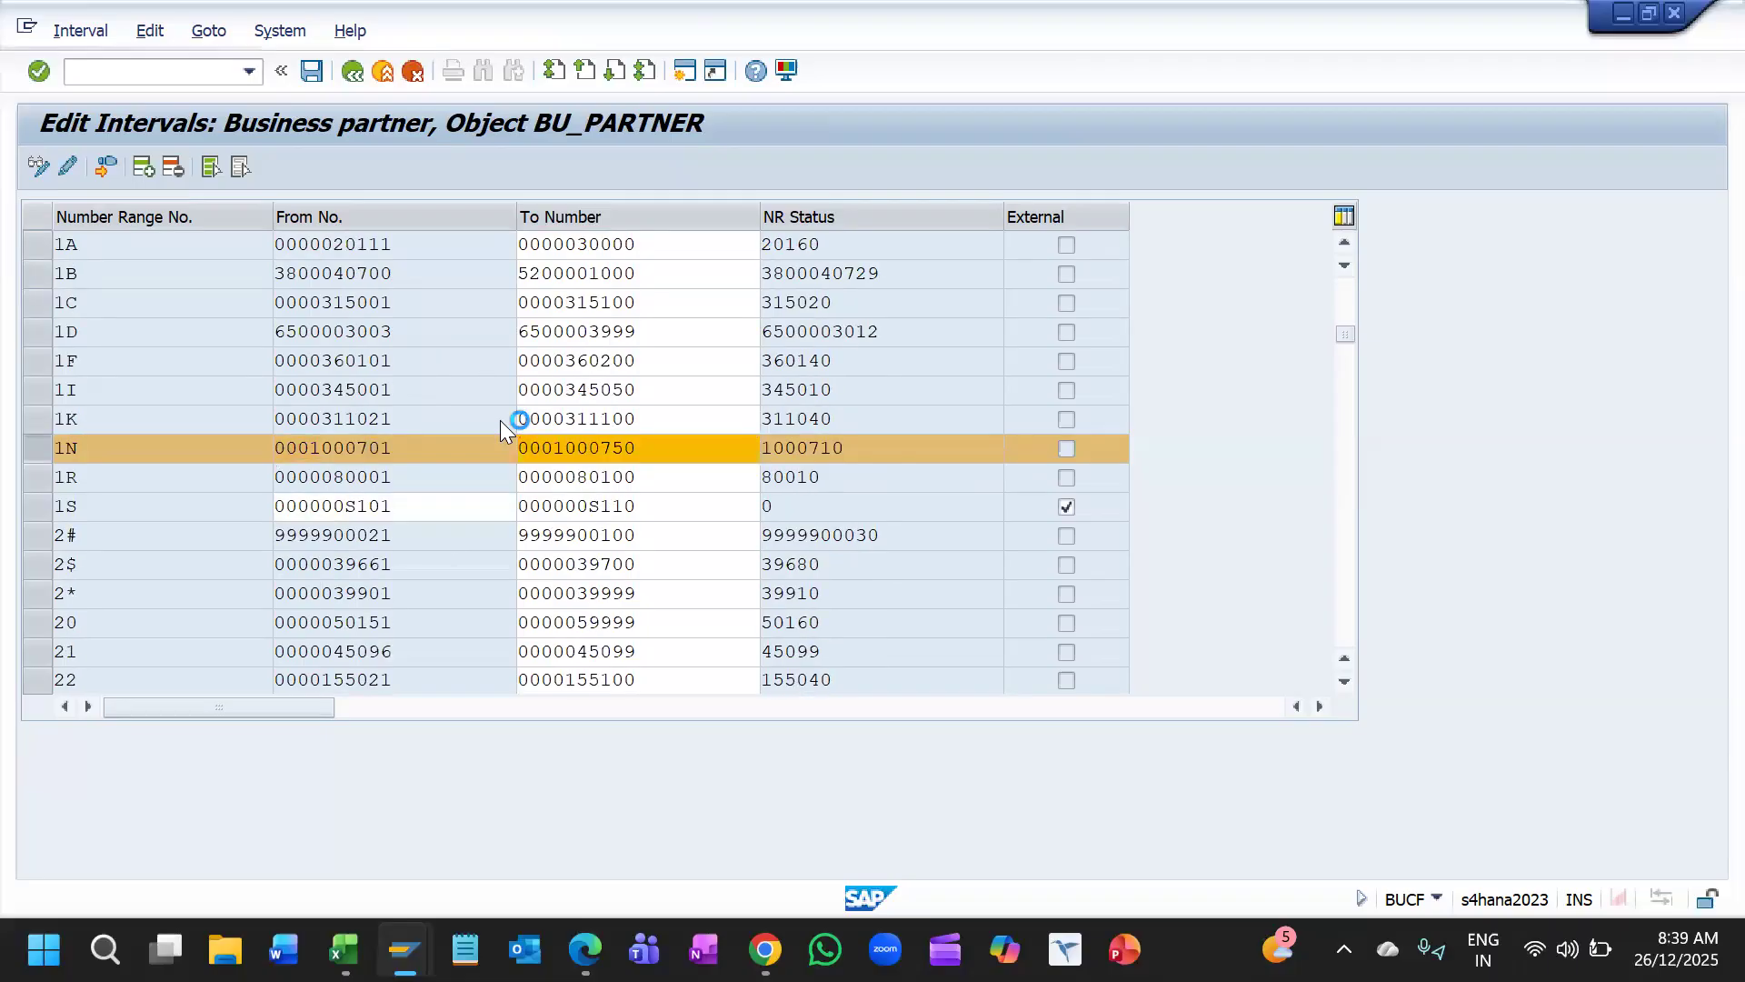
drag(877, 535, 717, 535)
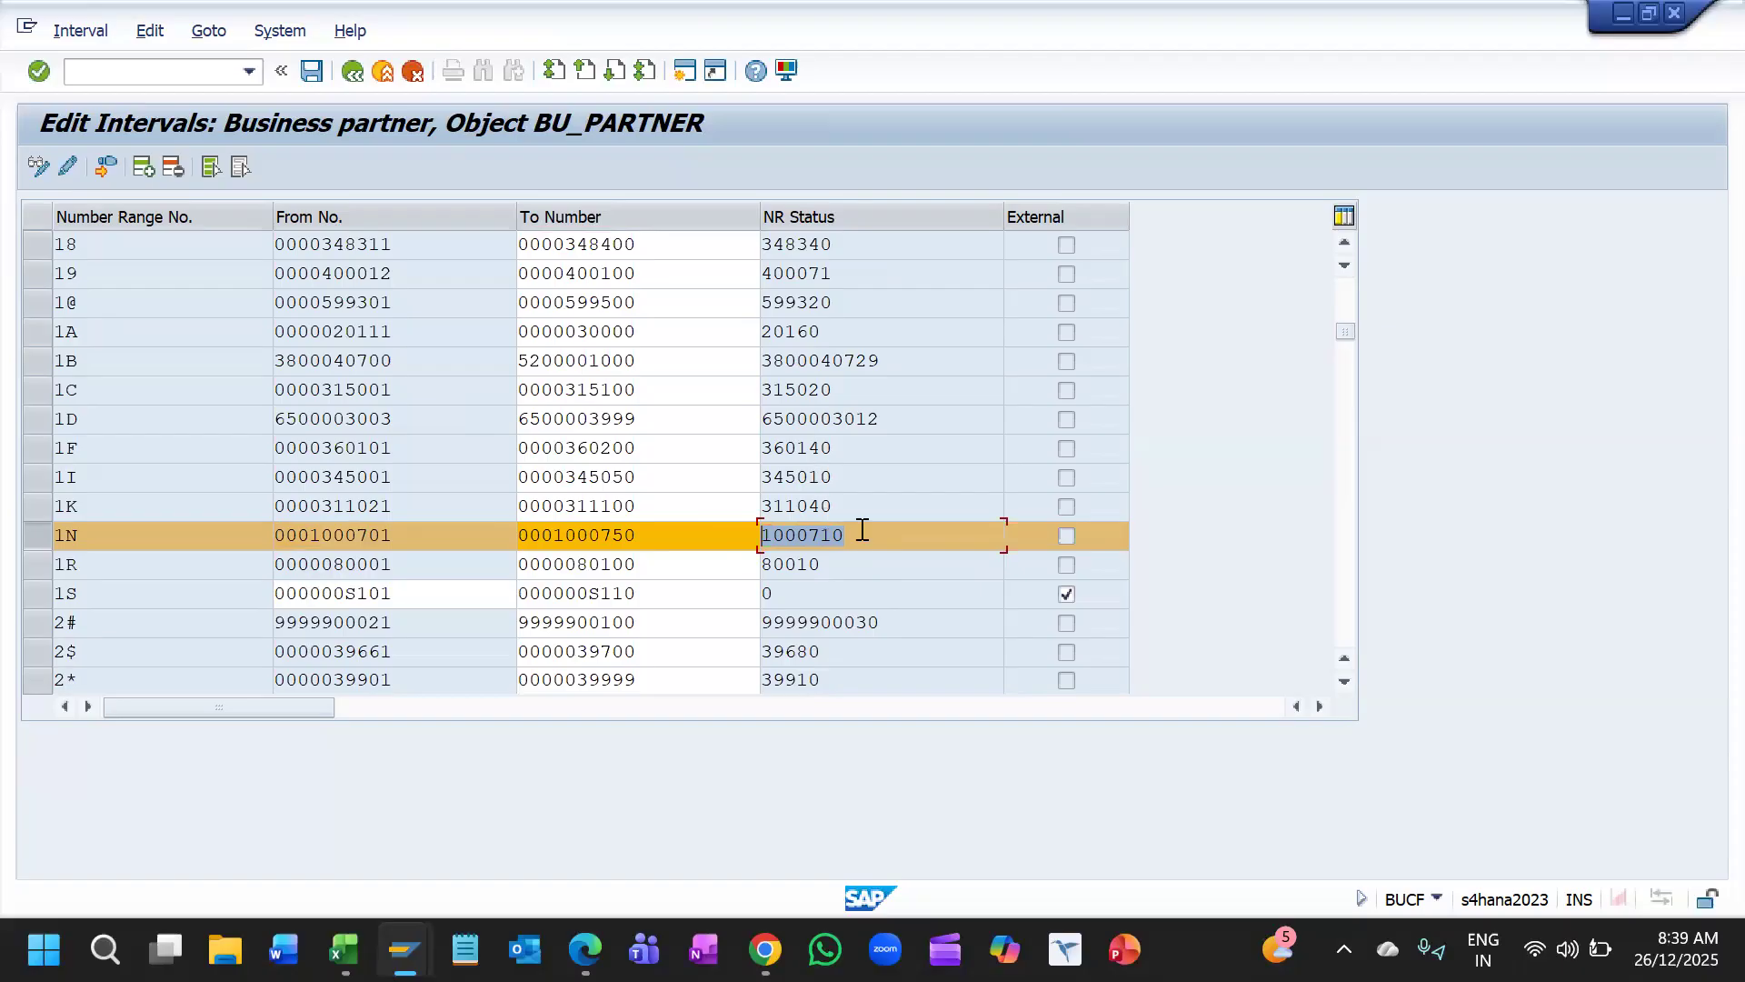
drag(393, 535, 314, 532)
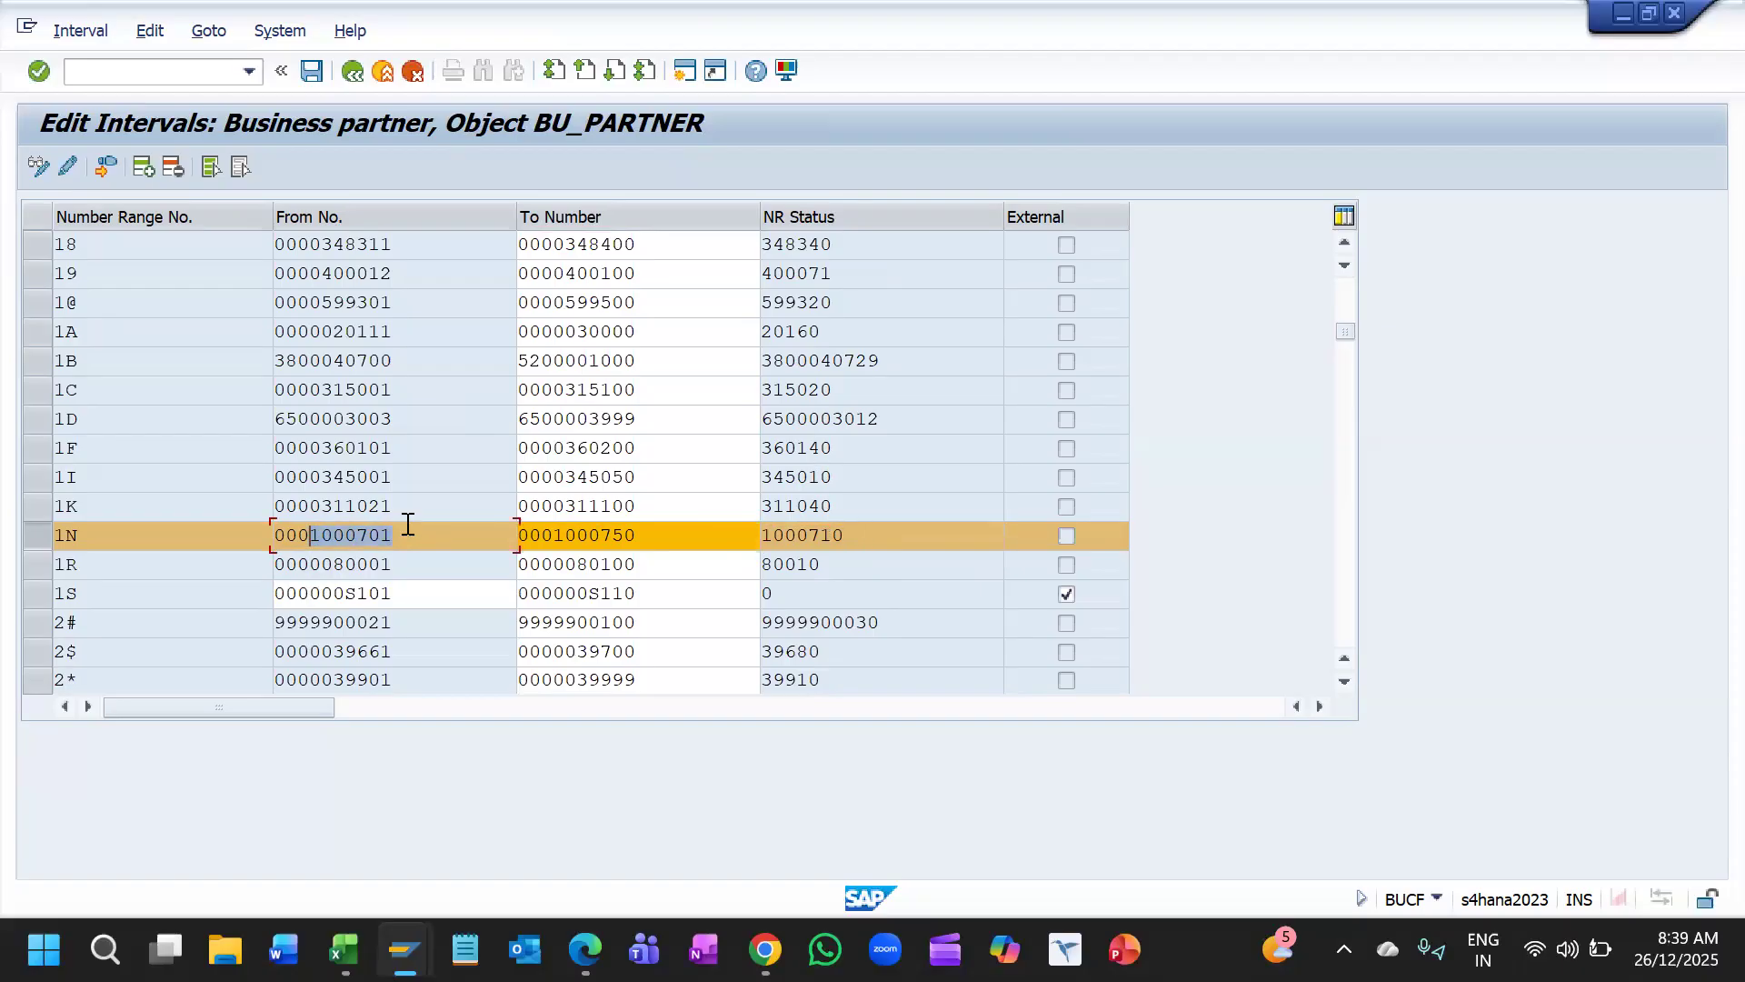
drag(396, 535, 310, 536)
drag(843, 535, 810, 536)
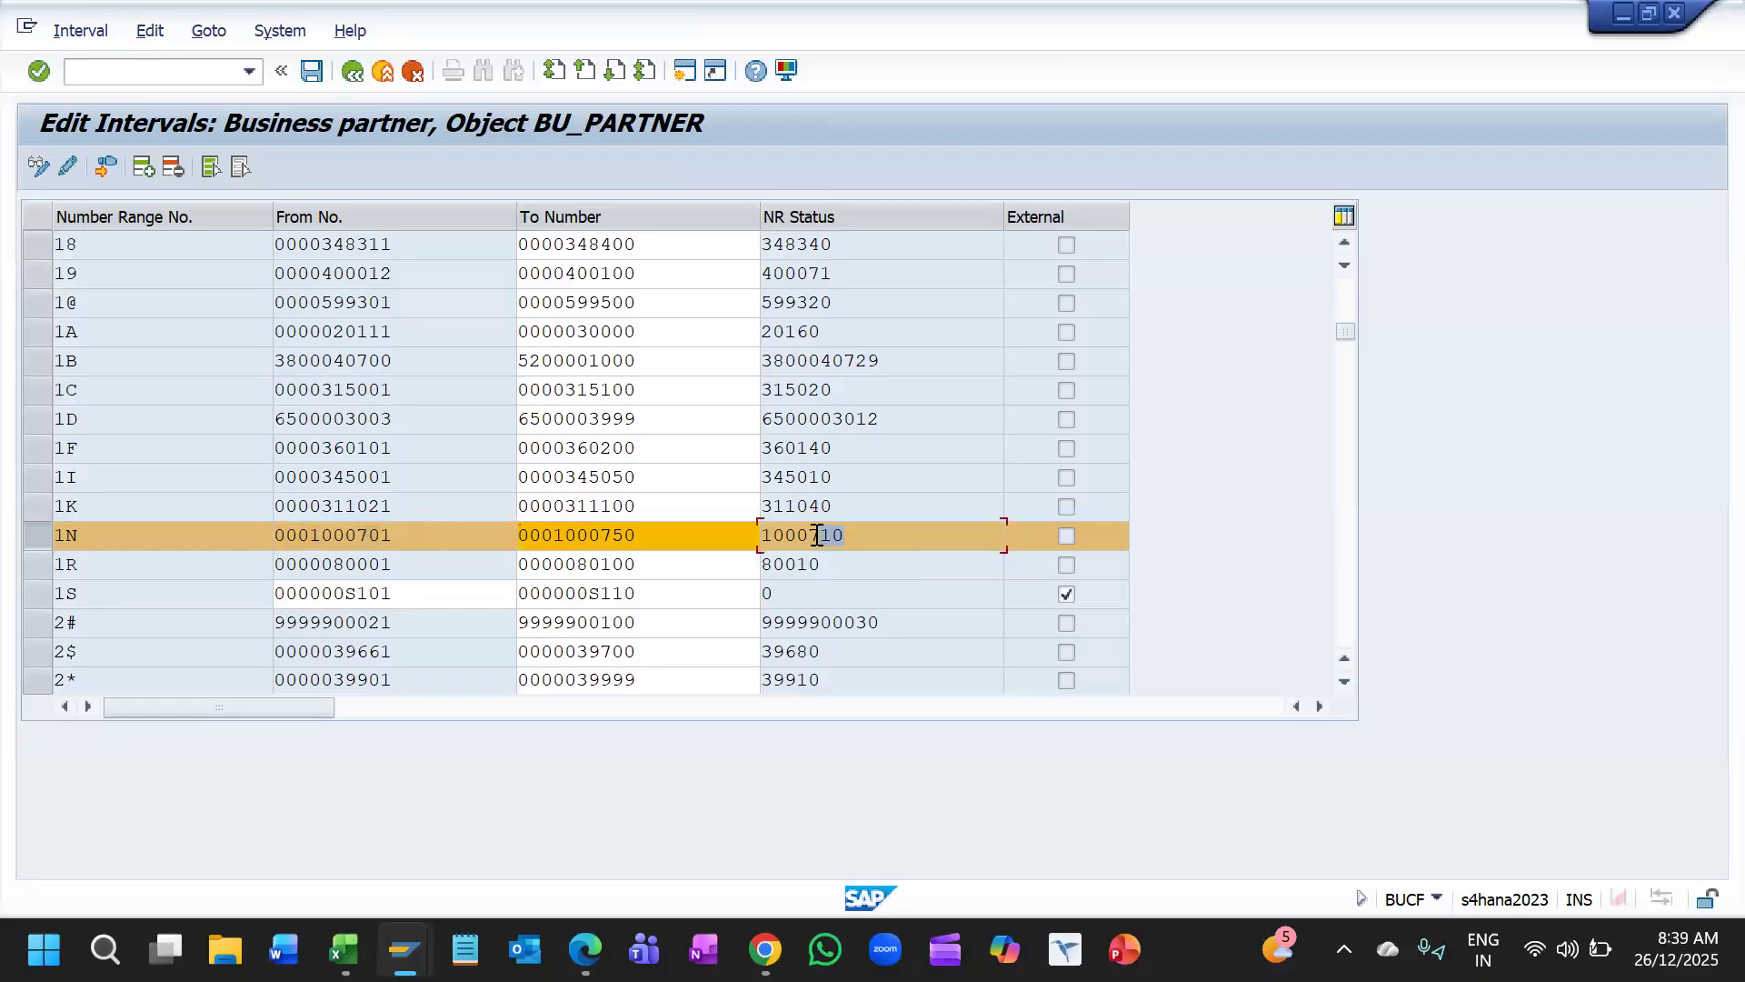
click(415, 536)
drag(844, 535, 809, 535)
Step: Enter 711 in the command field as a note of the next business partner number, without executing it
click(160, 79)
text(711)
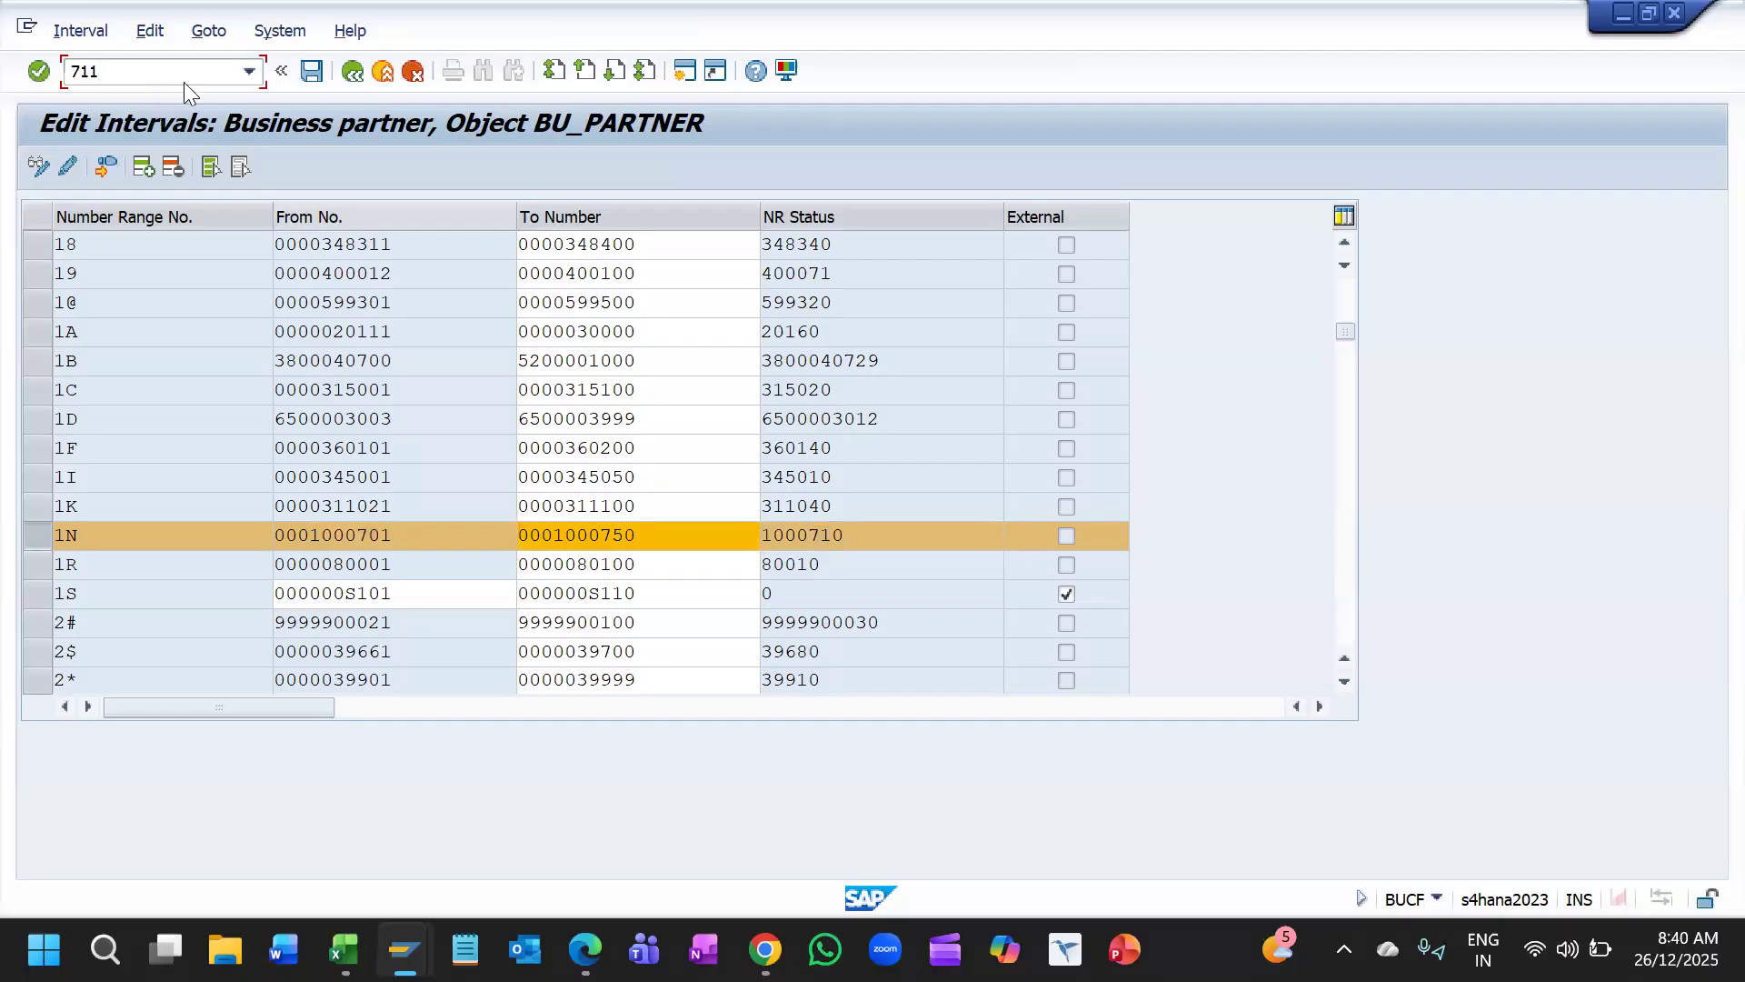
click(361, 368)
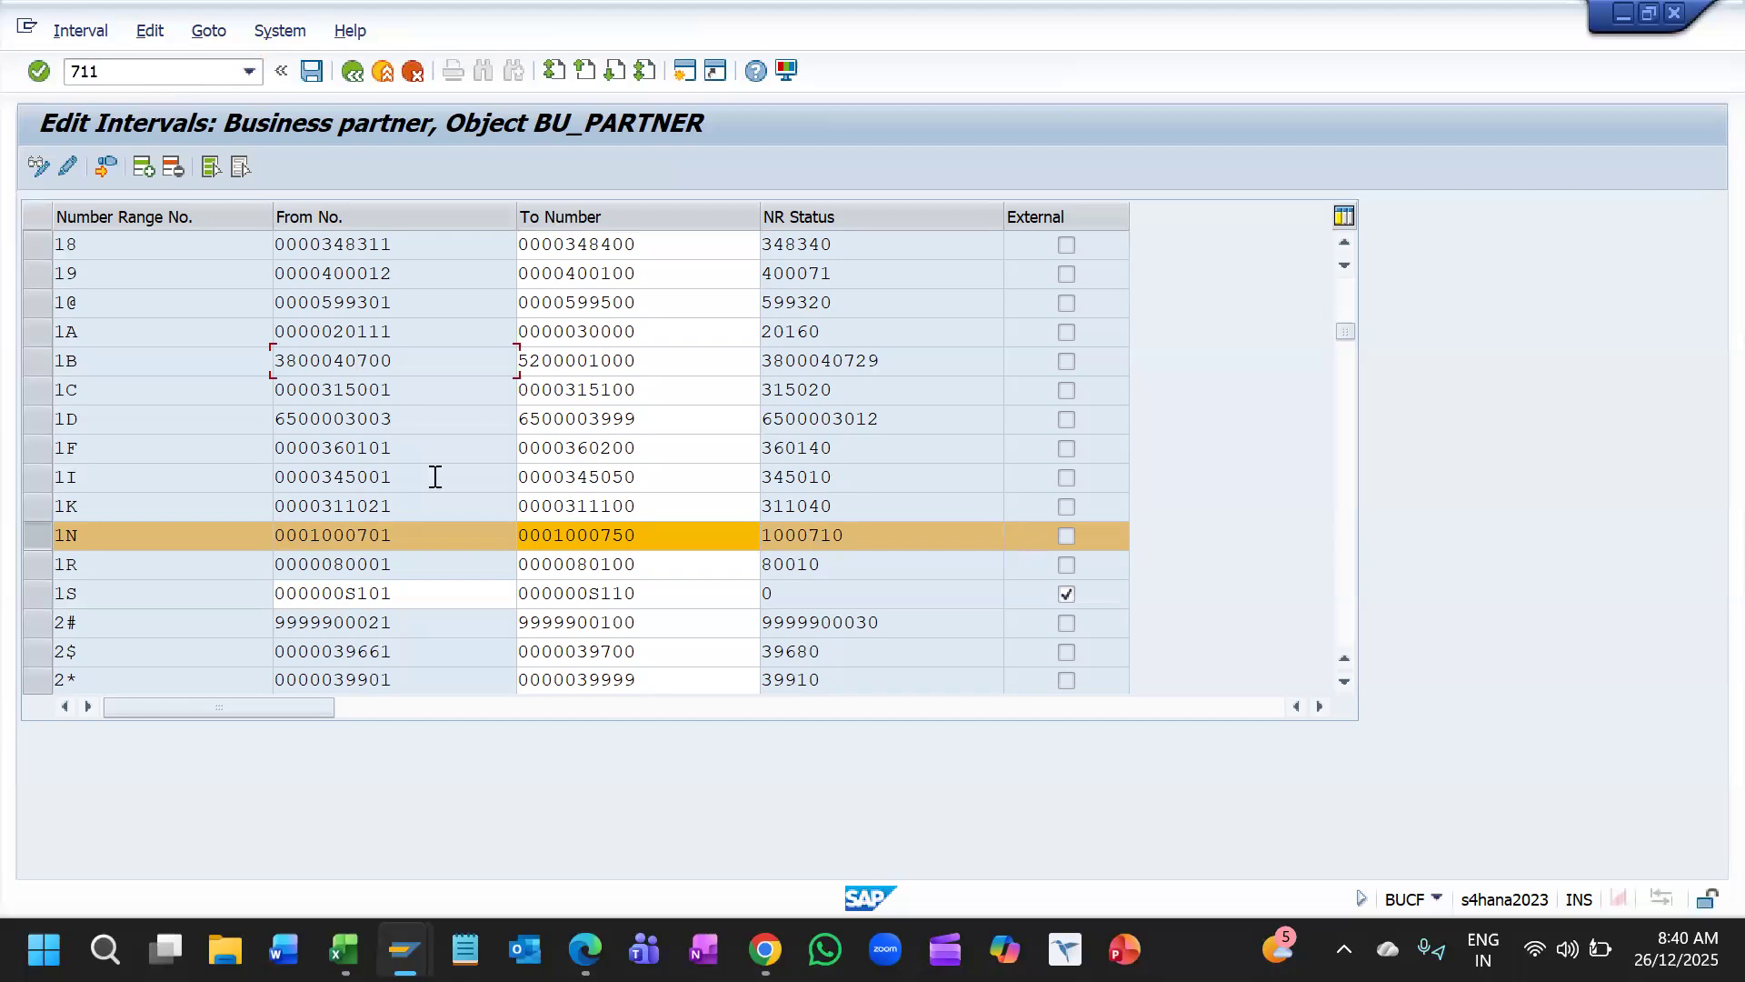
Step: Recheck the last digits of range 1N's starting number and status, and switch back to the 1TCS business partner's company code data
drag(865, 534, 705, 537)
click(685, 537)
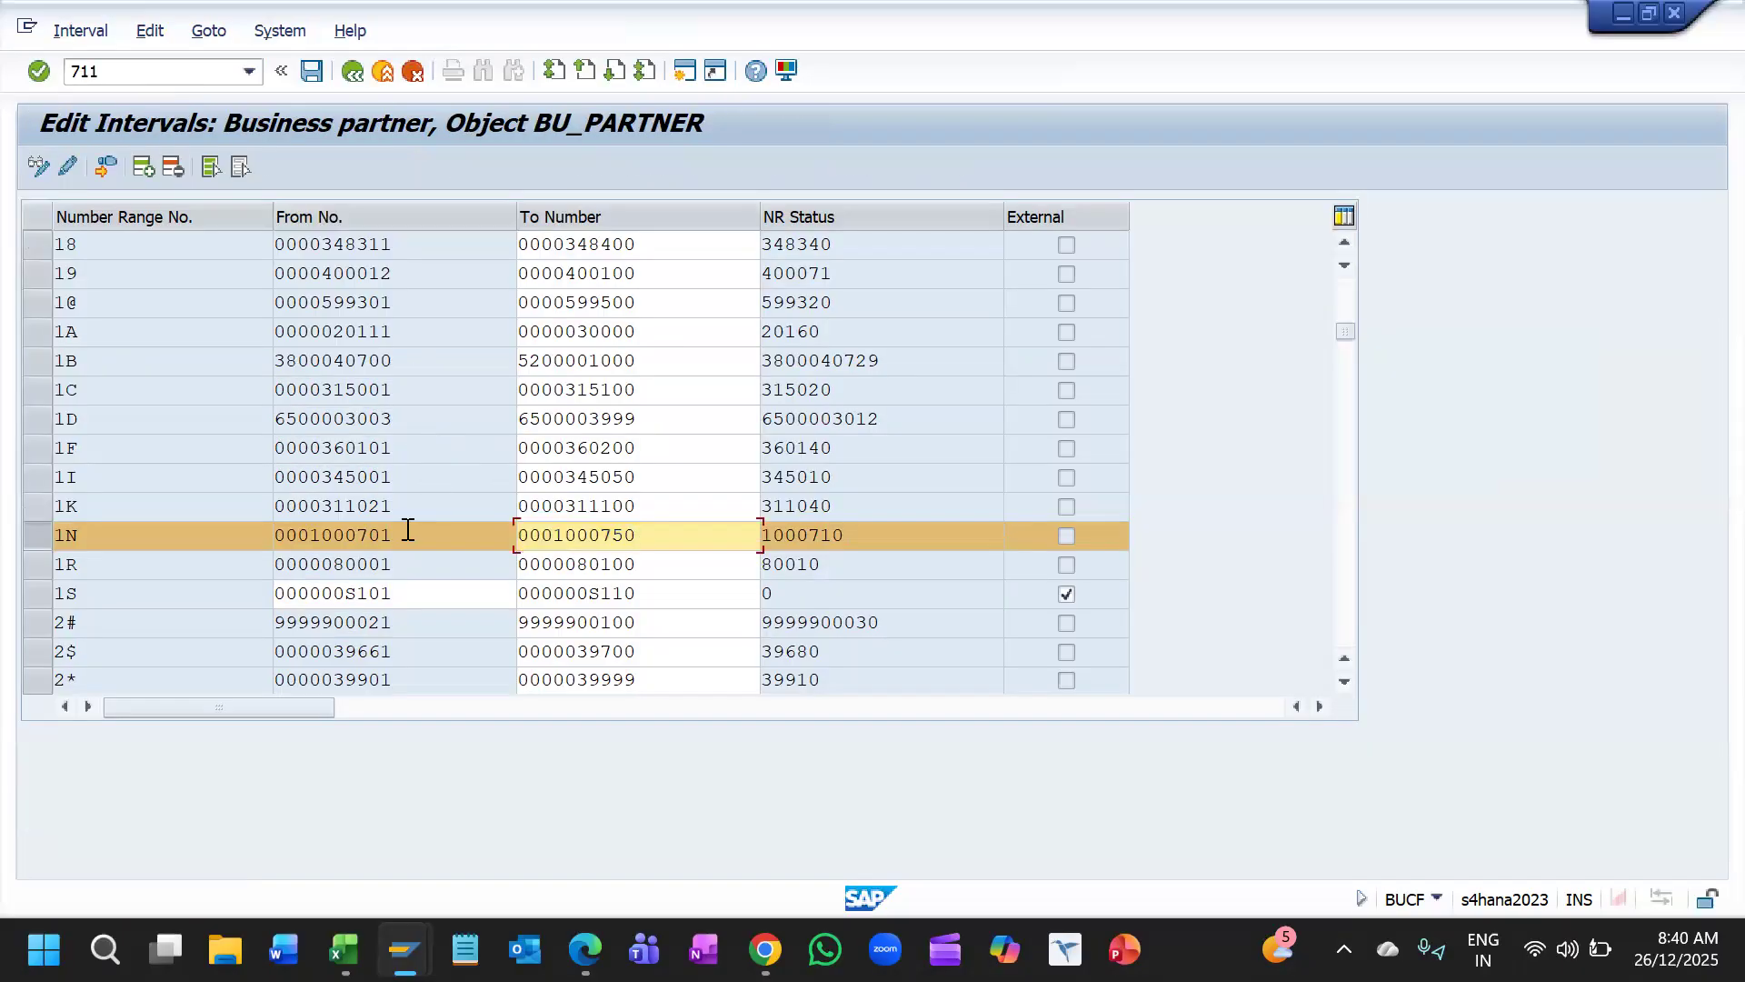
drag(400, 534, 358, 534)
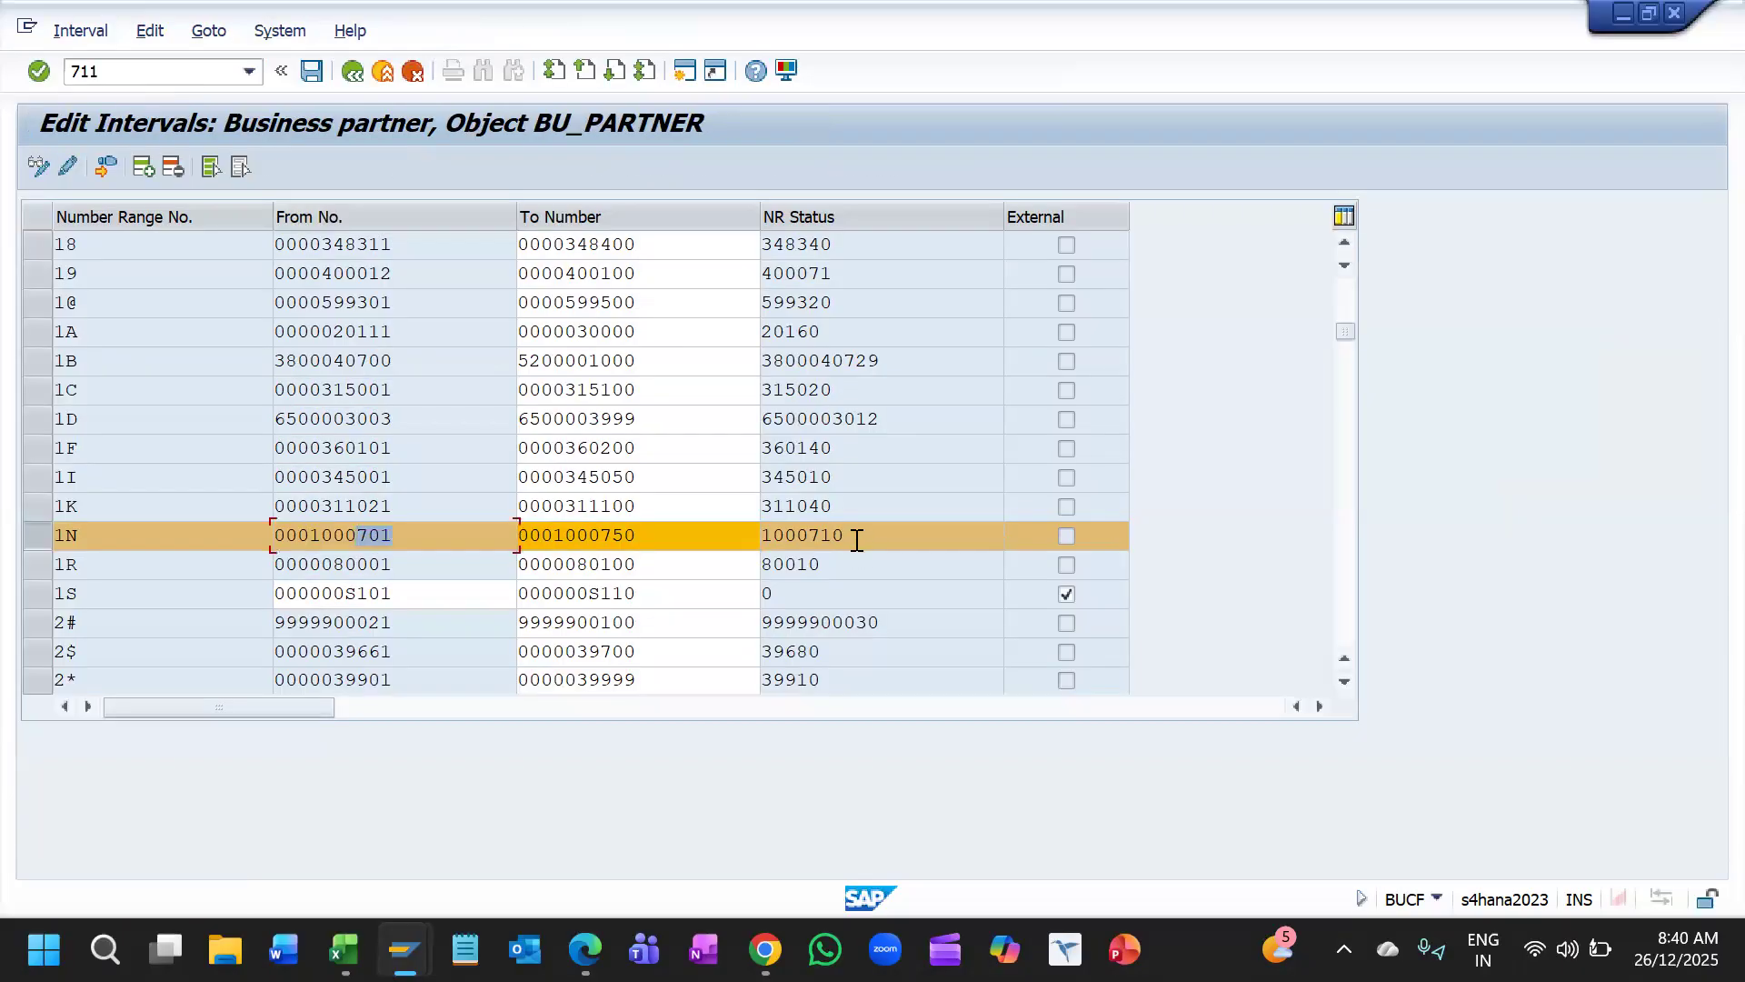
drag(844, 534, 809, 534)
click(873, 545)
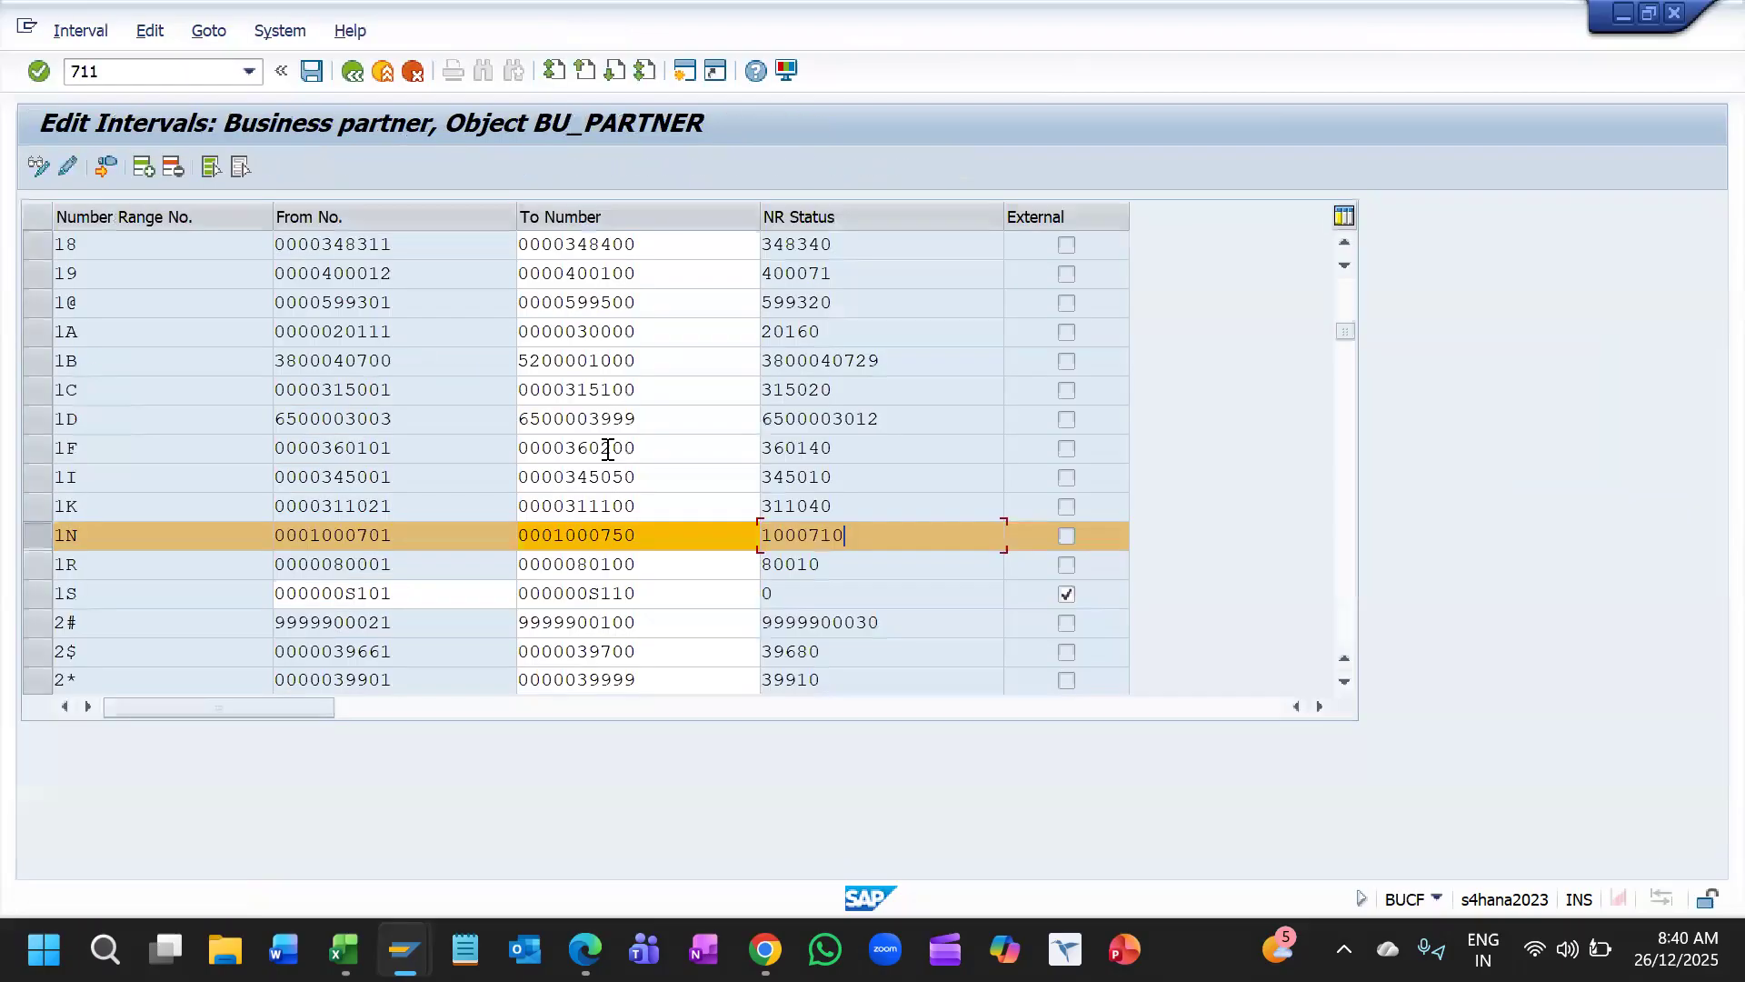
drag(874, 537, 816, 538)
key(alt+Tab)
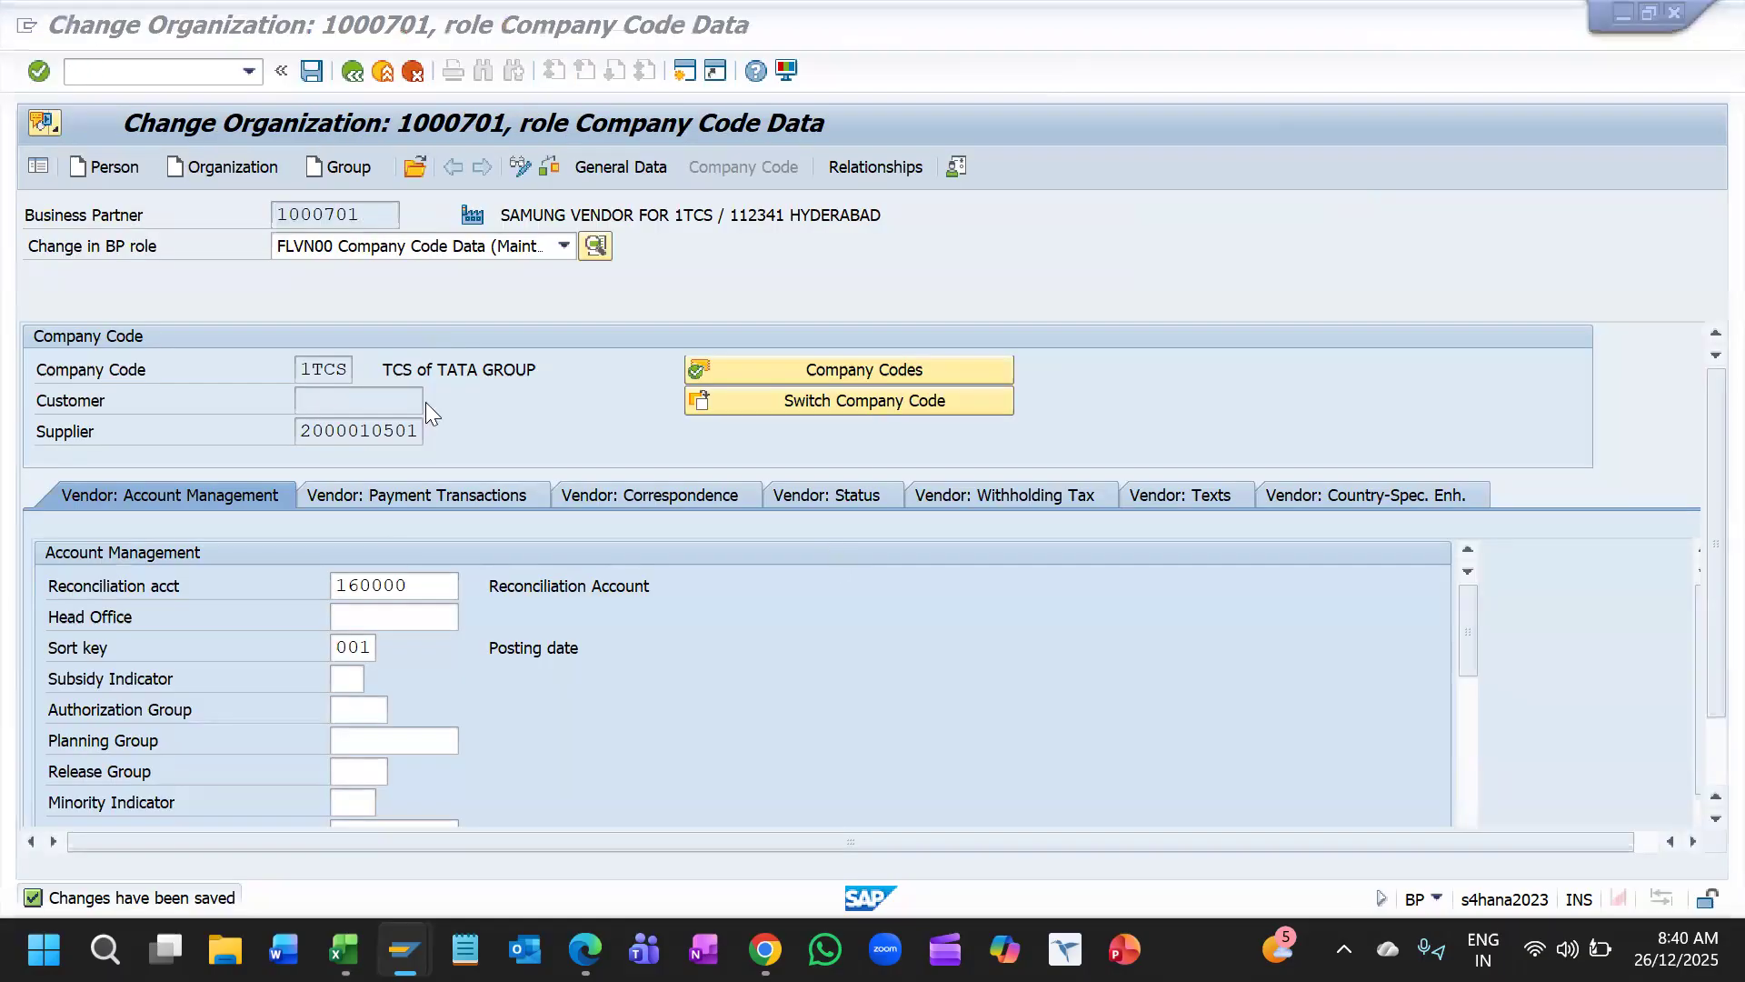
click(622, 365)
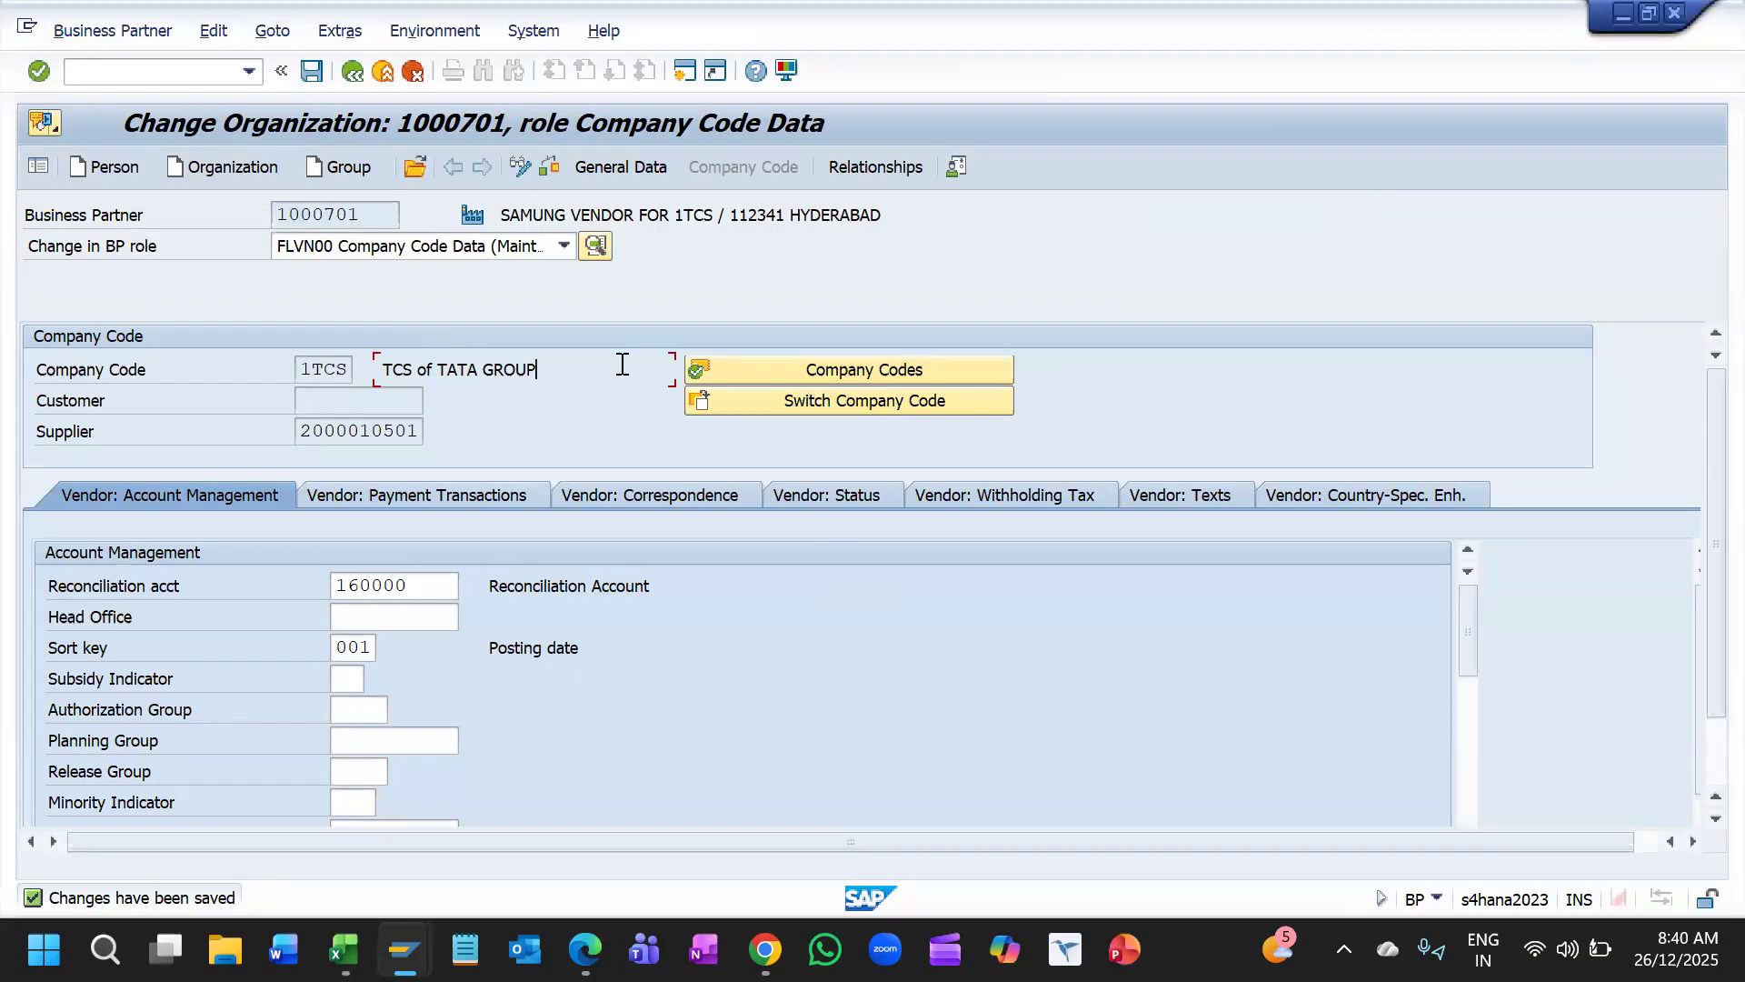